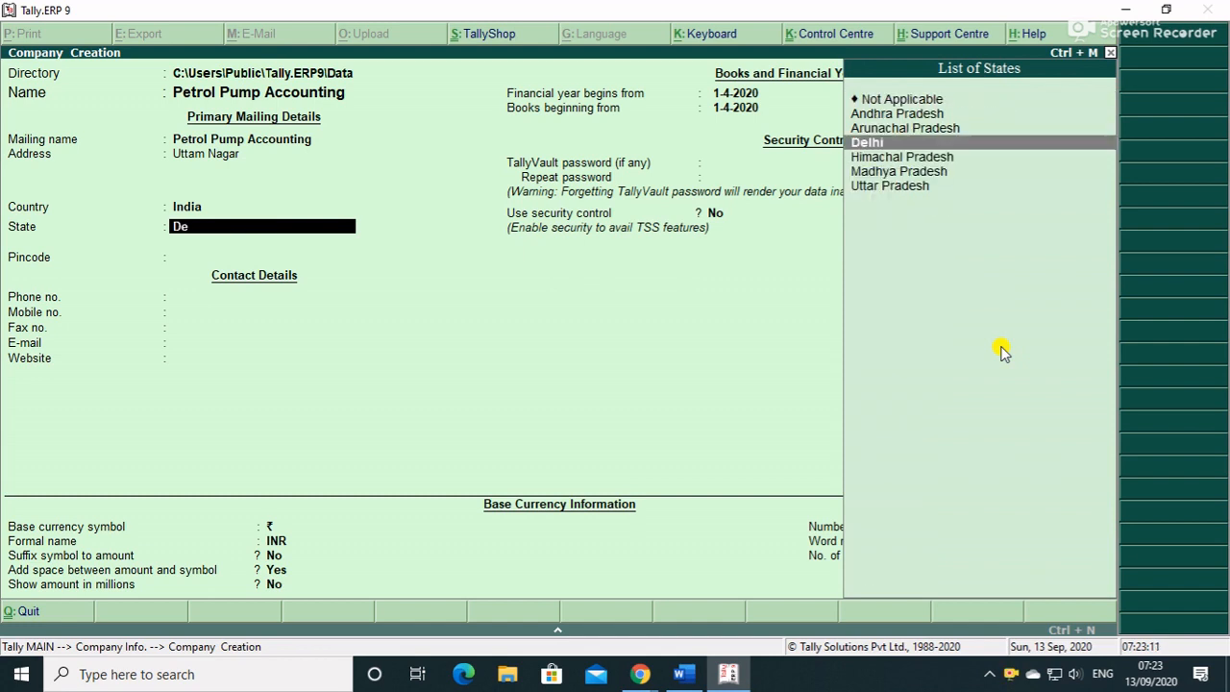
# - Set the company's state to Delhi and accept the default financial year and currency settings
pyautogui.press('Return')
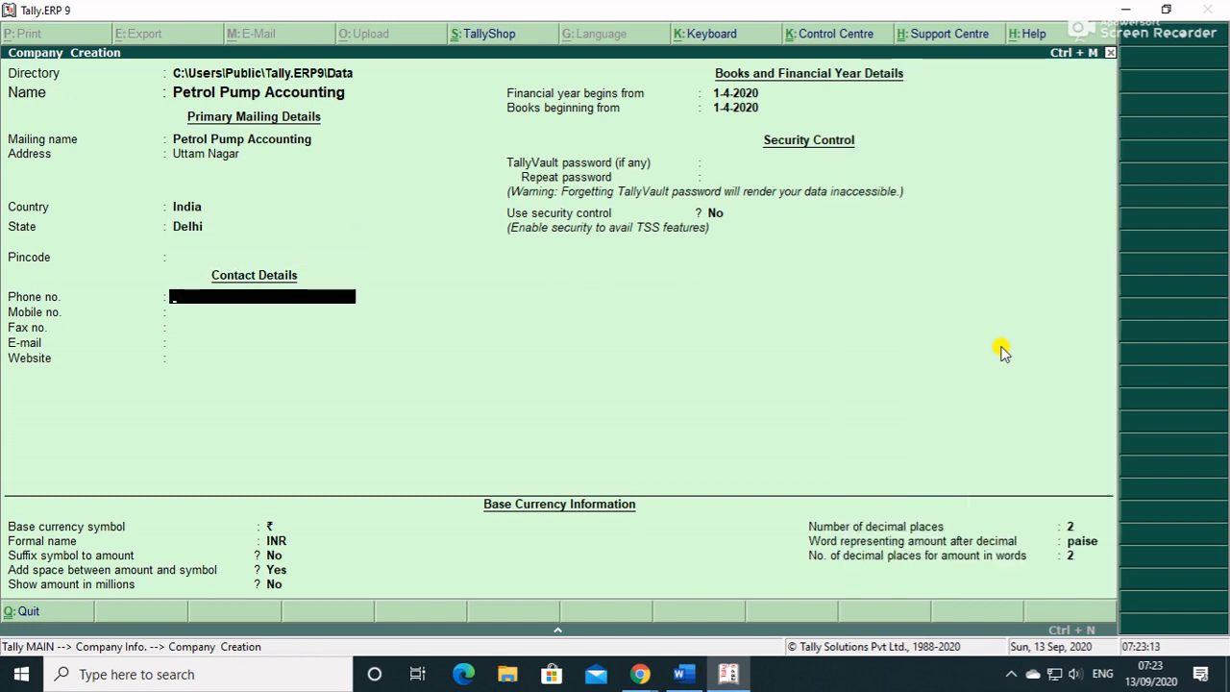
pyautogui.press('Return')
pyautogui.press('Return')
pyautogui.press('Return')
pyautogui.press('Return')
pyautogui.press('Return')
pyautogui.press('Return')
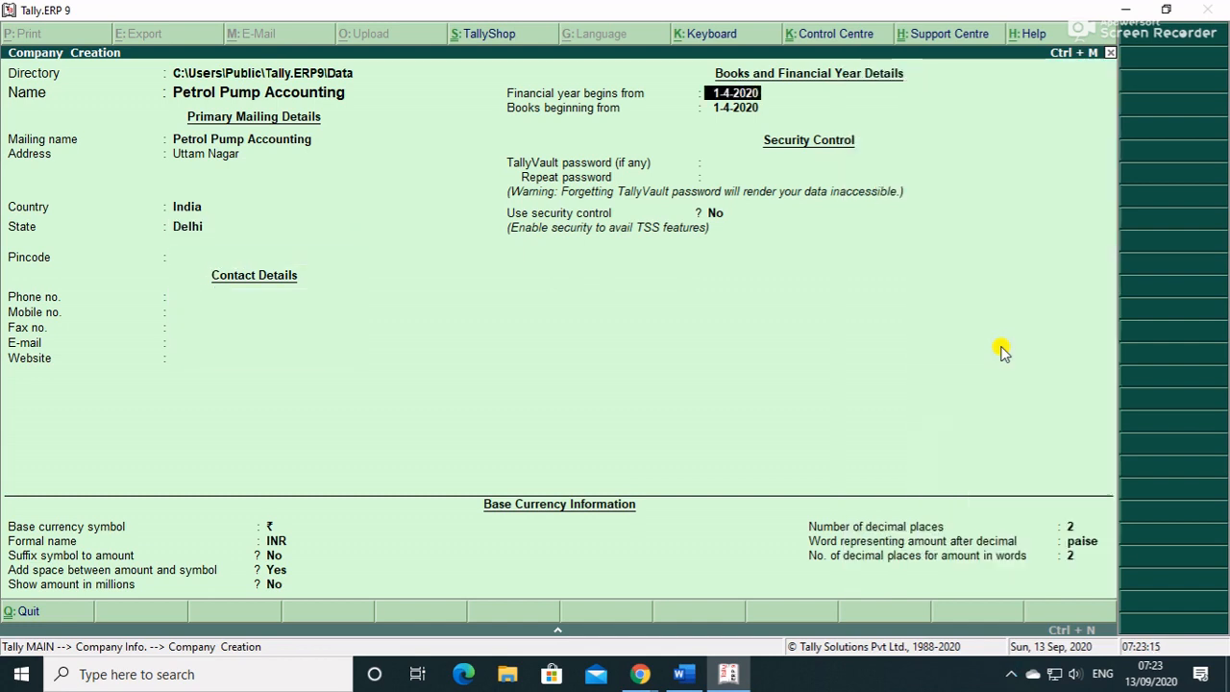
pyautogui.press('Return')
pyautogui.press('Return')
pyautogui.press('Return')
pyautogui.press('Return')
pyautogui.press('Return')
pyautogui.press('Return')
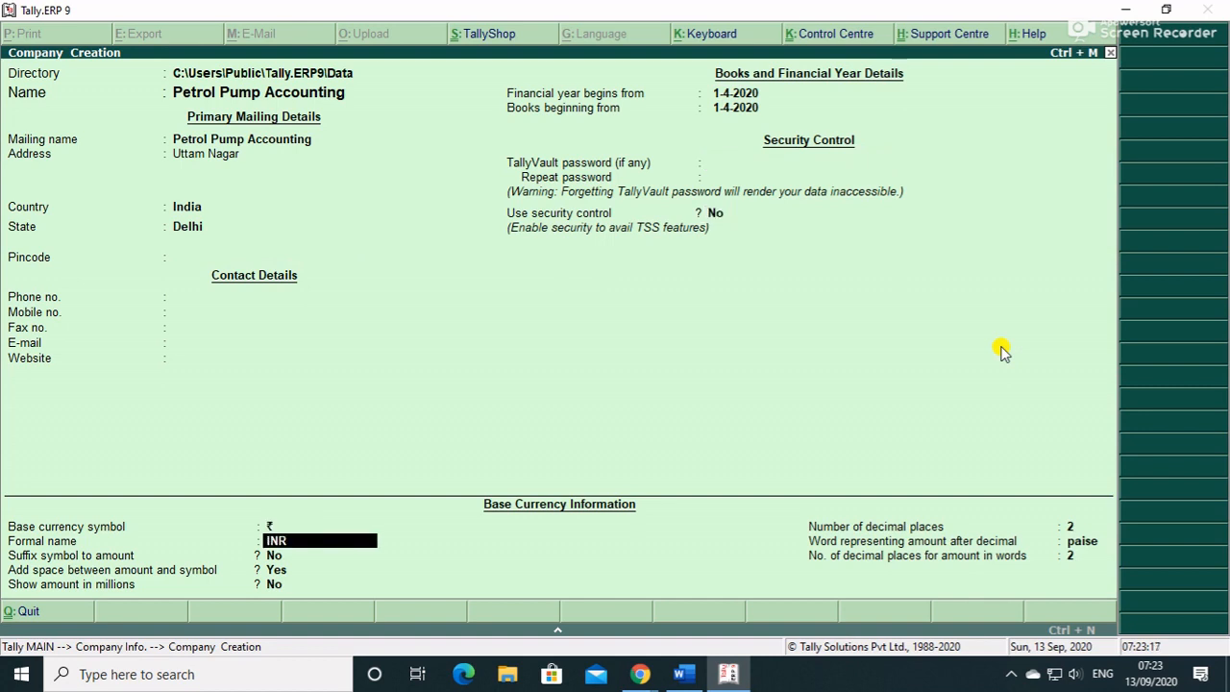
pyautogui.press('Return')
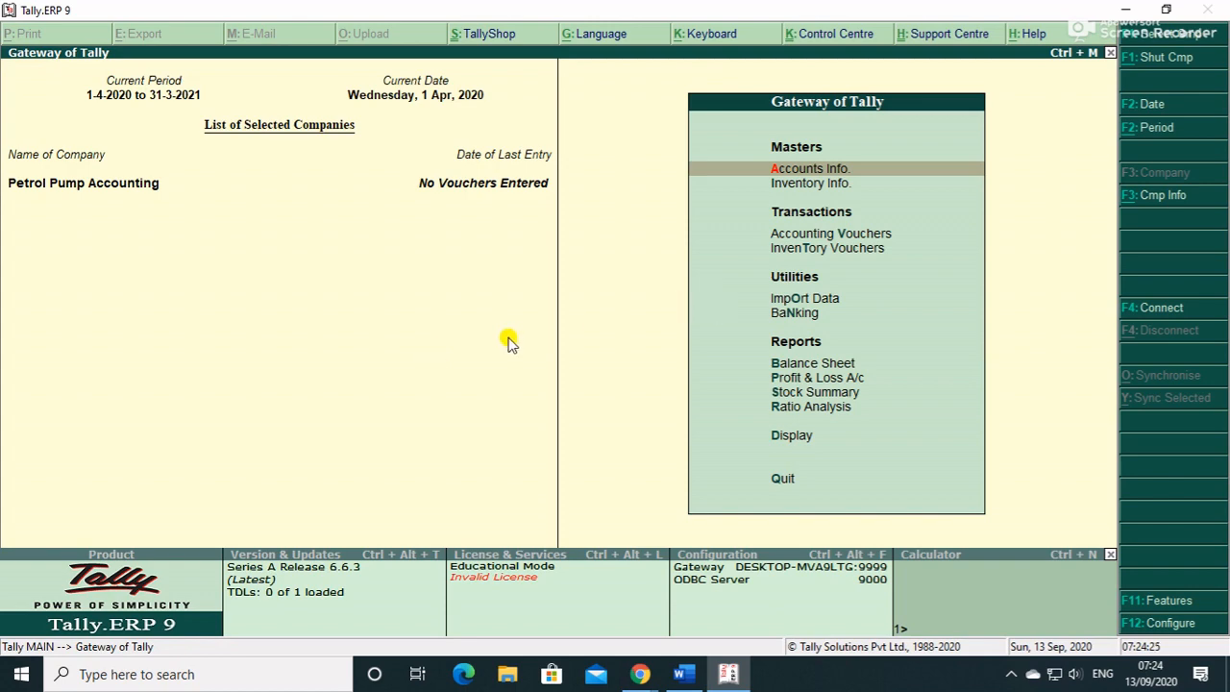
# - Enable GST in the company's statutory features and choose to set GST details
pyautogui.press('F11')
pyautogui.press('F3')
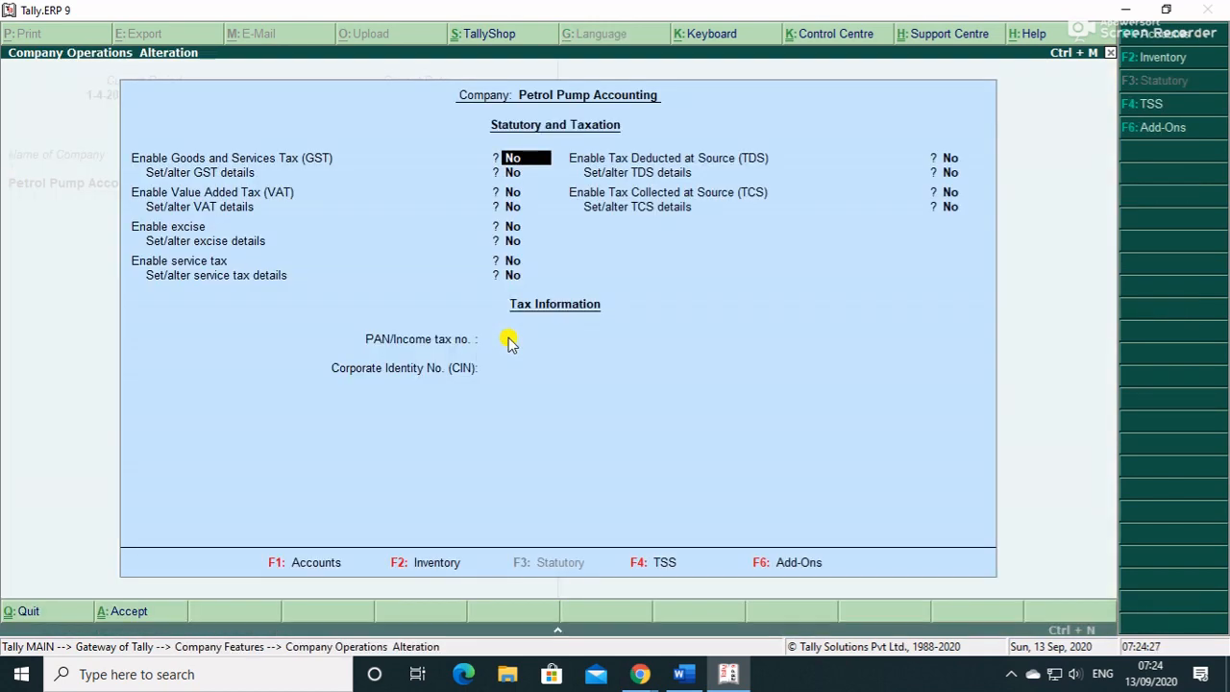
pyautogui.write('y')
pyautogui.press('Return')
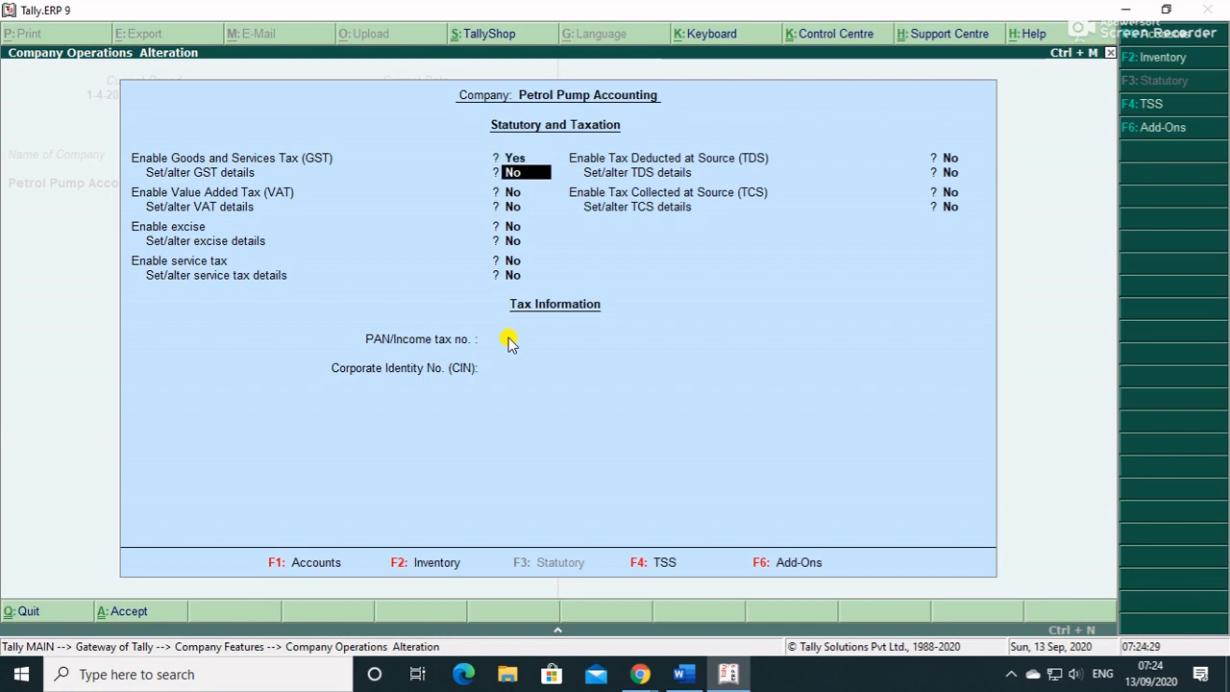
pyautogui.write('y')
pyautogui.press('Return')
# - Enter the Delhi GST details: the company's GSTIN, monthly GSTR1, and e-Way Bill applicable
pyautogui.press('Return')
pyautogui.press('Return')
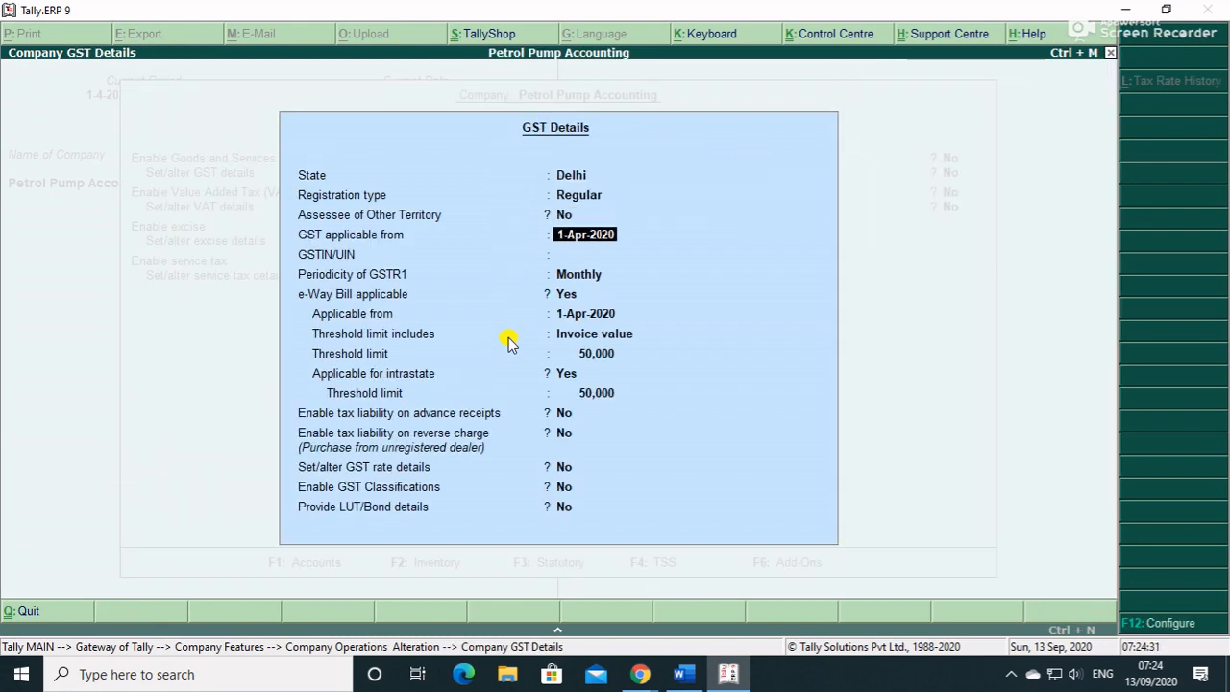
pyautogui.press('Return')
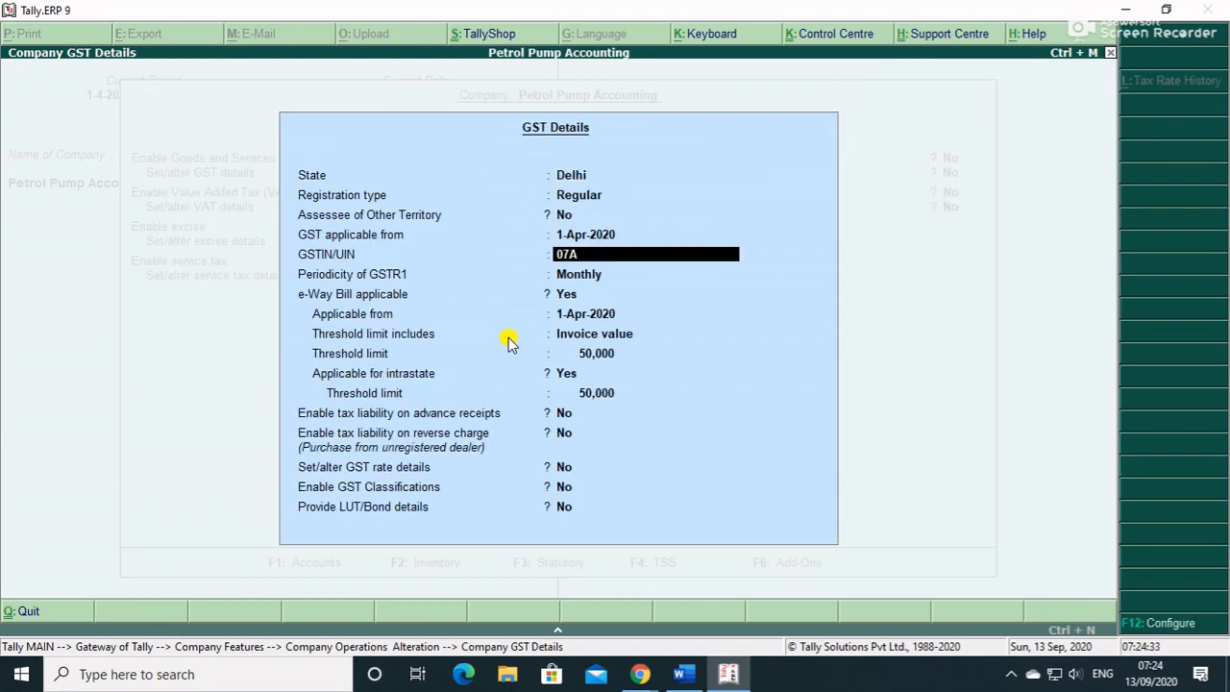
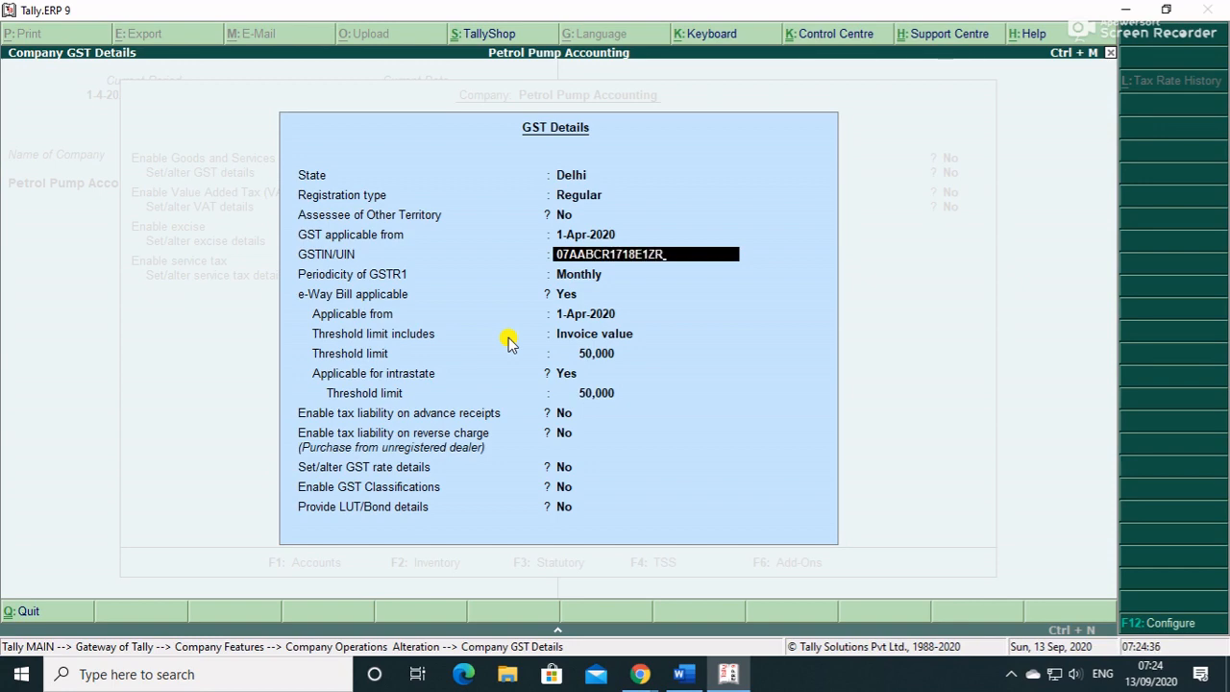
pyautogui.press('Return')
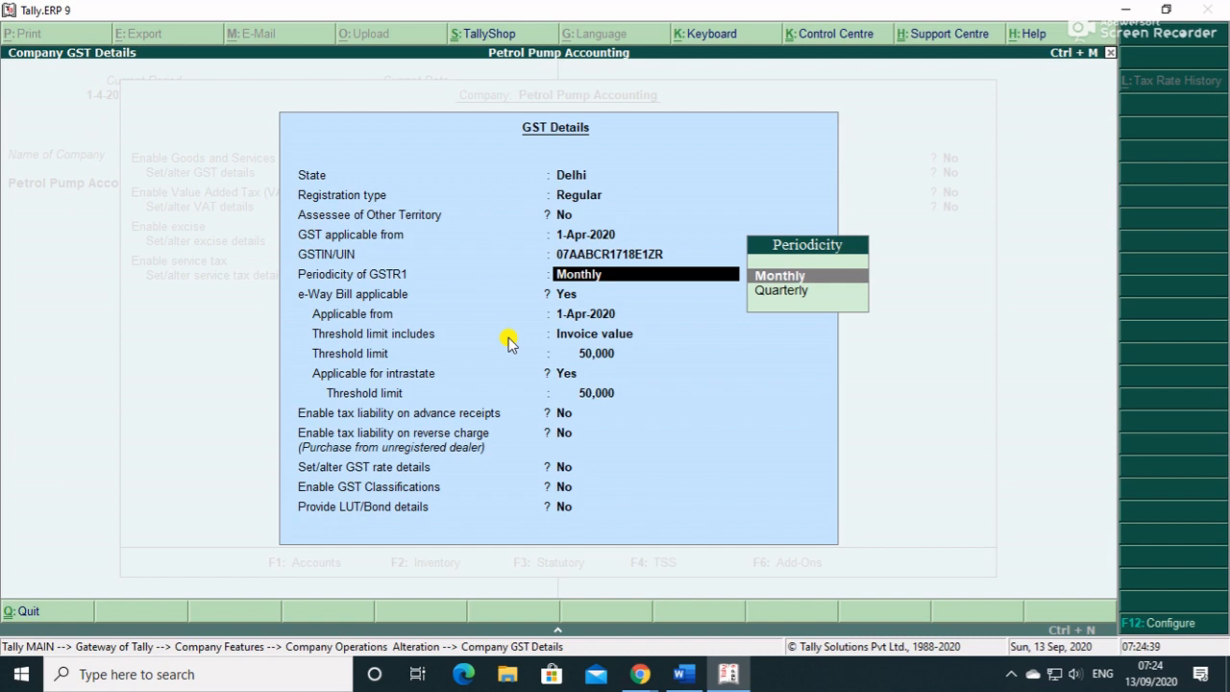
pyautogui.press('Return')
pyautogui.press('Return')
pyautogui.press('BackSpace')
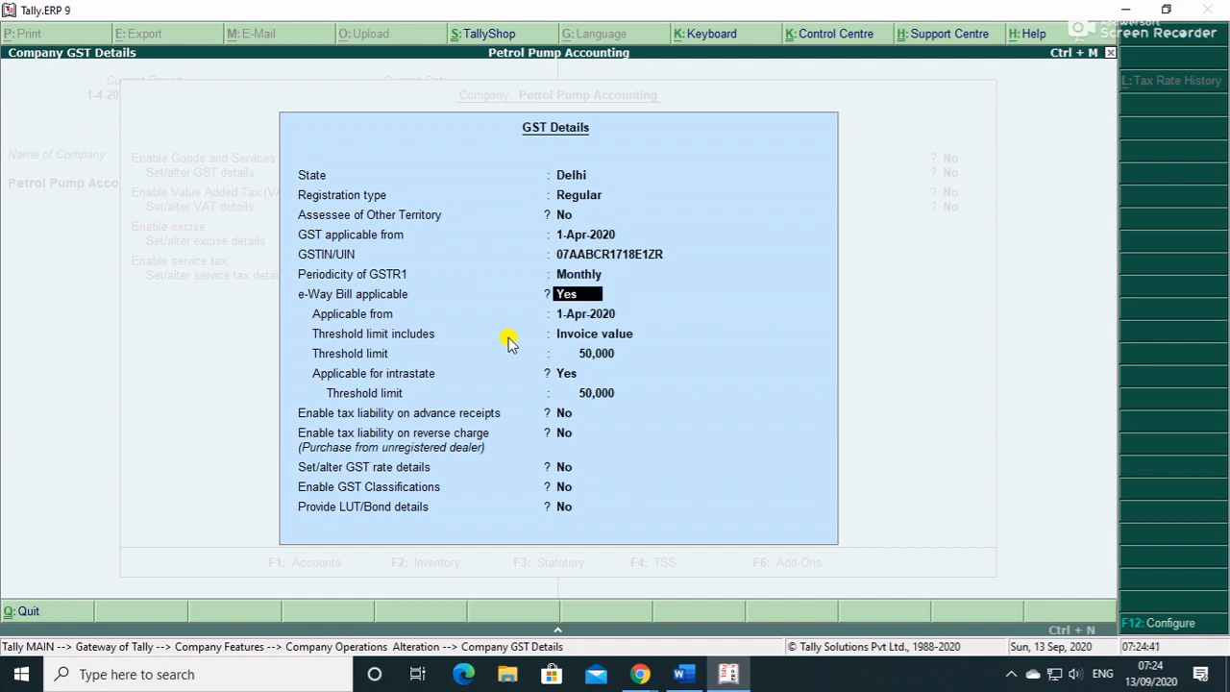
pyautogui.write('n')
pyautogui.press('Return')
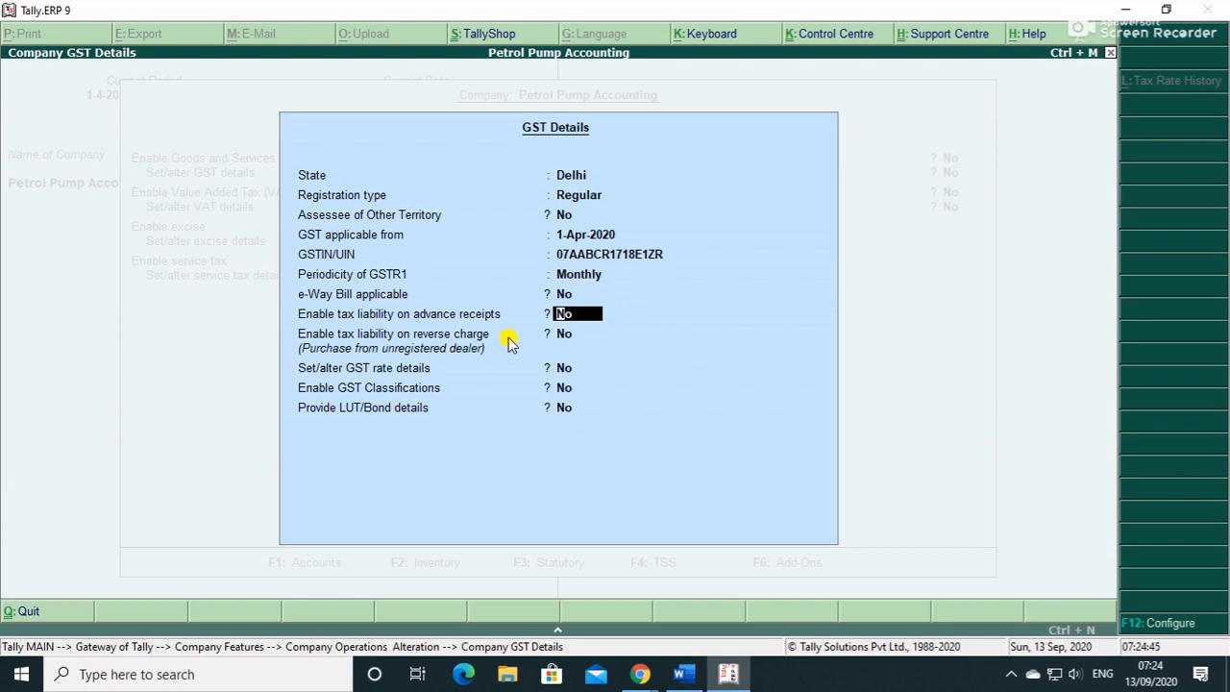
pyautogui.press('BackSpace')
pyautogui.write('y')
pyautogui.press('Return')
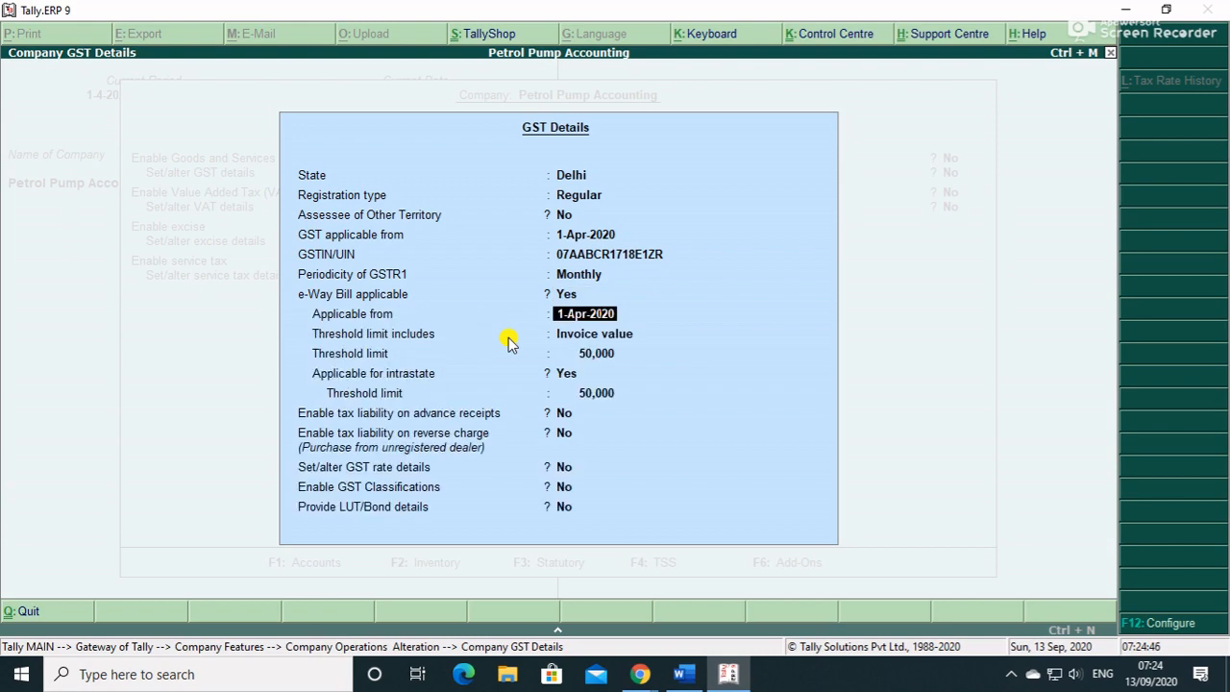
# - Accept the GST details and company feature changes, returning to the Gateway of Tally
pyautogui.click(509, 338)
pyautogui.hotkey('ctrl', 'a')
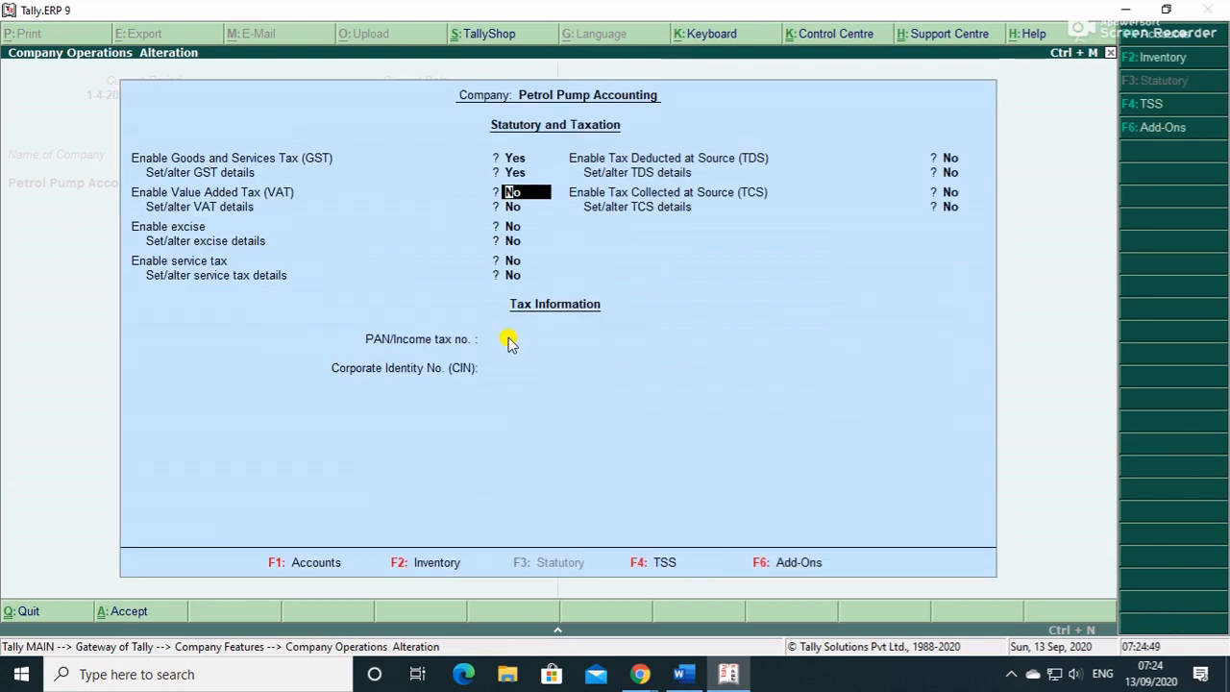
pyautogui.click(509, 338)
pyautogui.hotkey('ctrl', 'a')
pyautogui.press('Escape')
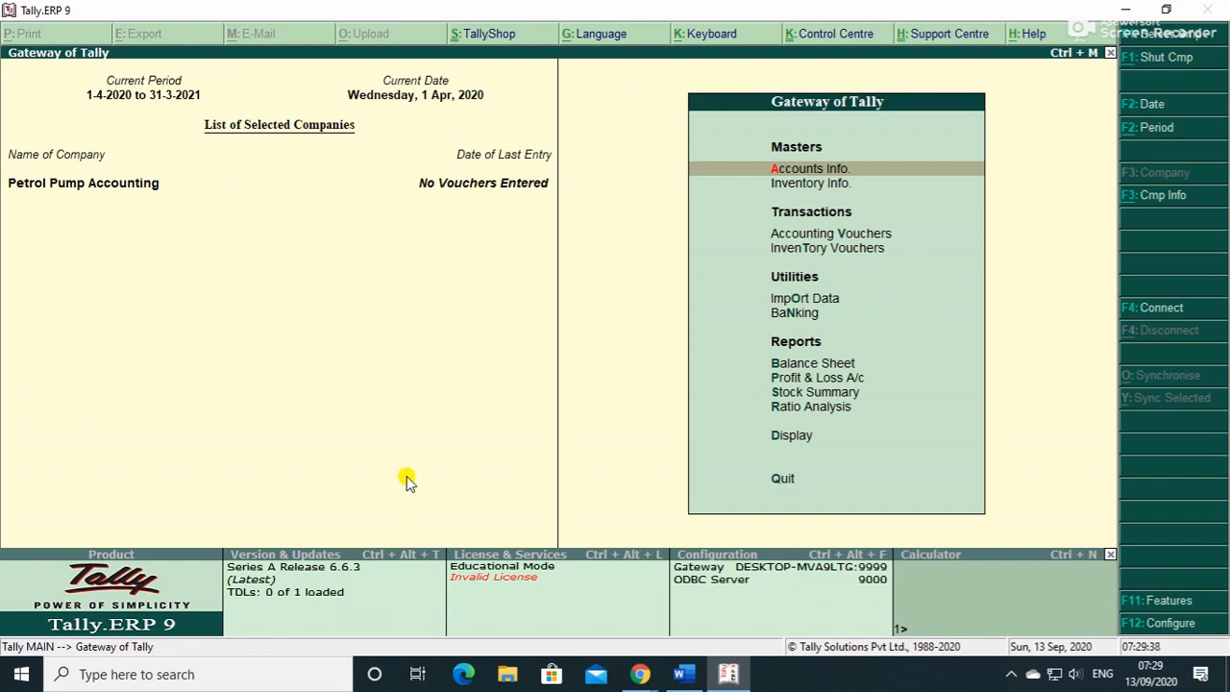
pyautogui.press('Return')
# - Create ledger 'Purchase A/c' under Purchase Accounts with inventory values affected
pyautogui.press('Down')
pyautogui.press('Return')
pyautogui.press('Return')
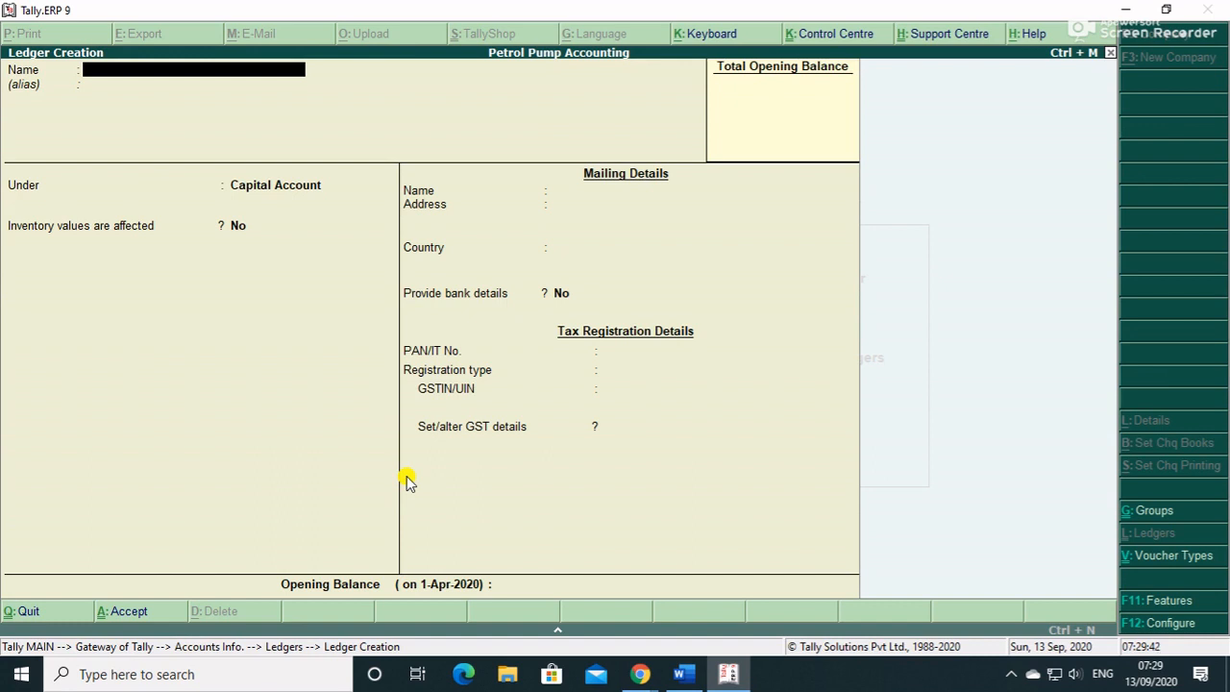
pyautogui.write('Purchase A/c')
pyautogui.press('Return')
pyautogui.press('Return')
pyautogui.write('P')
pyautogui.press('Return')
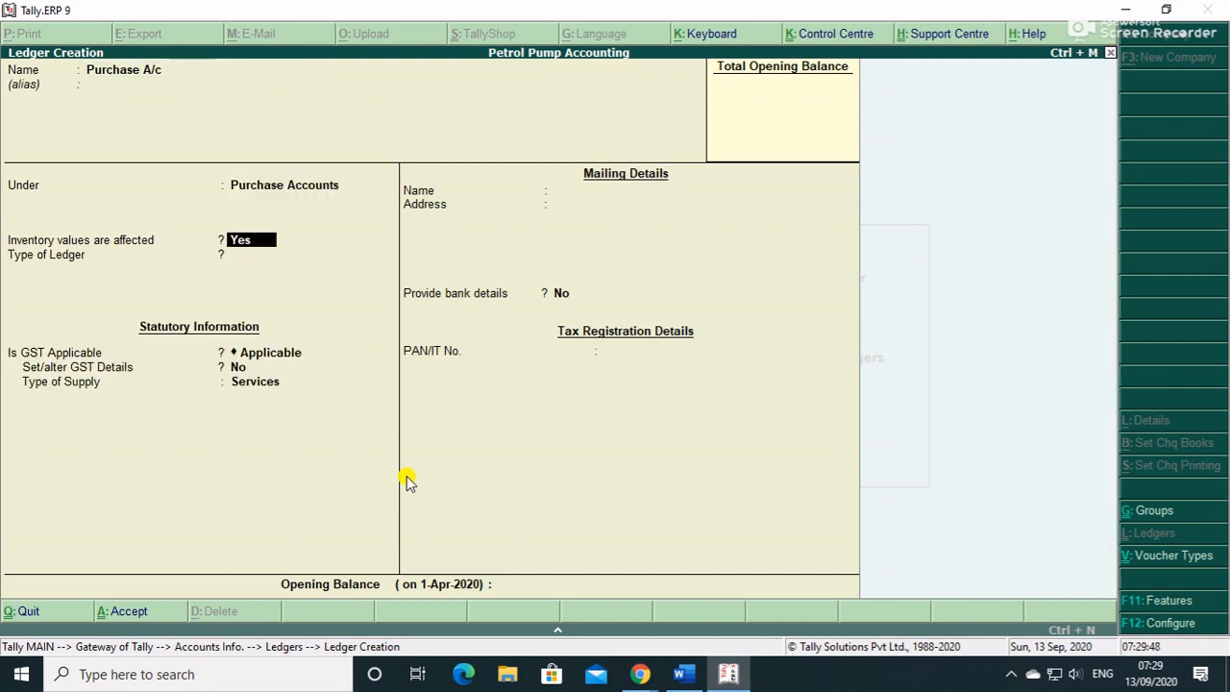
pyautogui.press('Return')
pyautogui.press('Return')
pyautogui.press('Return')
pyautogui.press('Return')
pyautogui.press('Return')
pyautogui.press('Return')
pyautogui.press('Return')
pyautogui.press('Return')
pyautogui.press('Return')
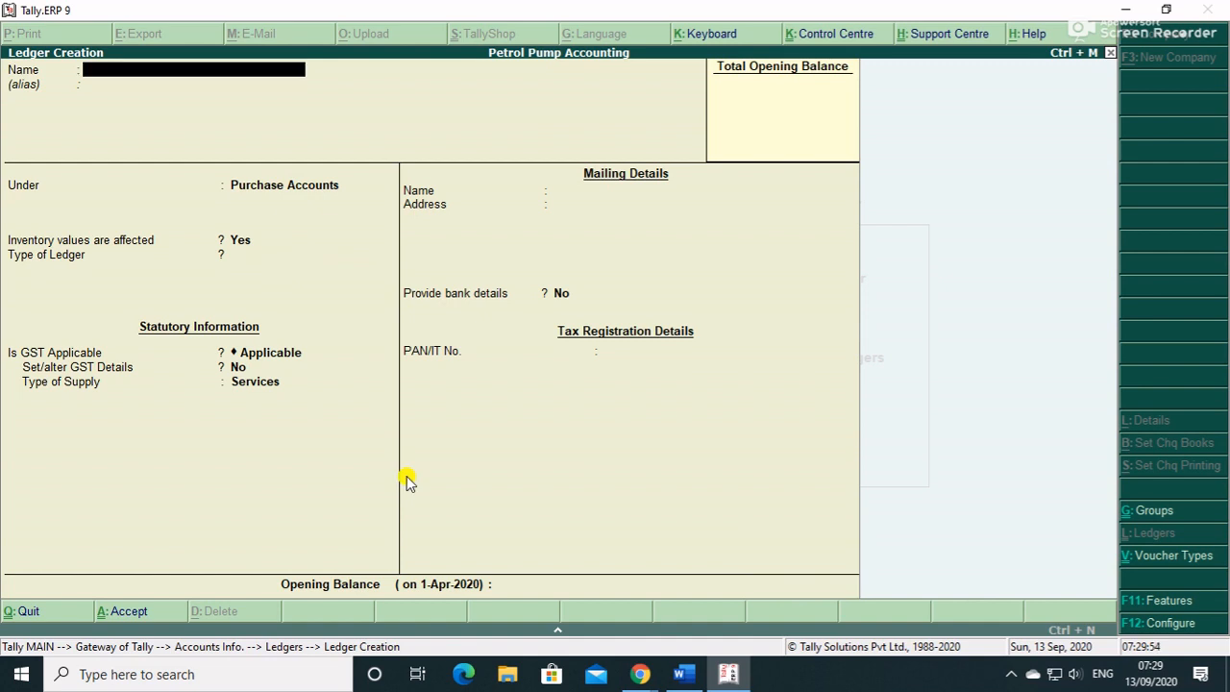
# - Create and save ledger 'Canara Bank' under Bank Accounts
pyautogui.write('Canara Bank')
pyautogui.press('Return')
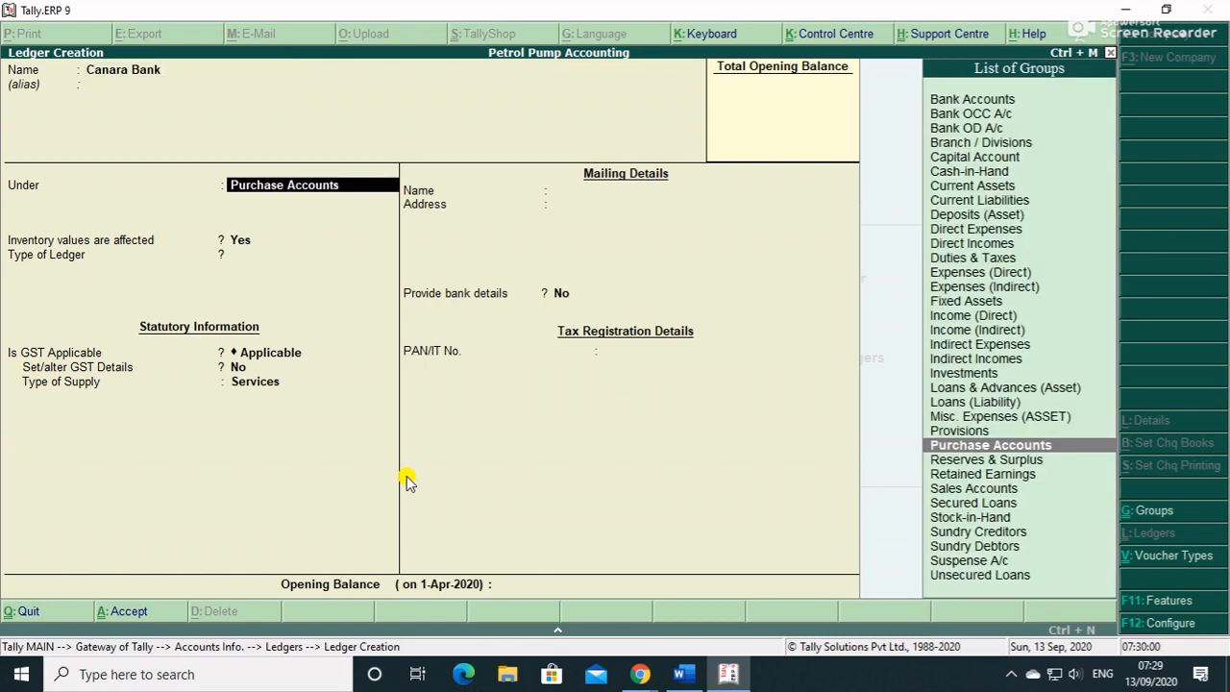
pyautogui.write('B')
pyautogui.press('Return')
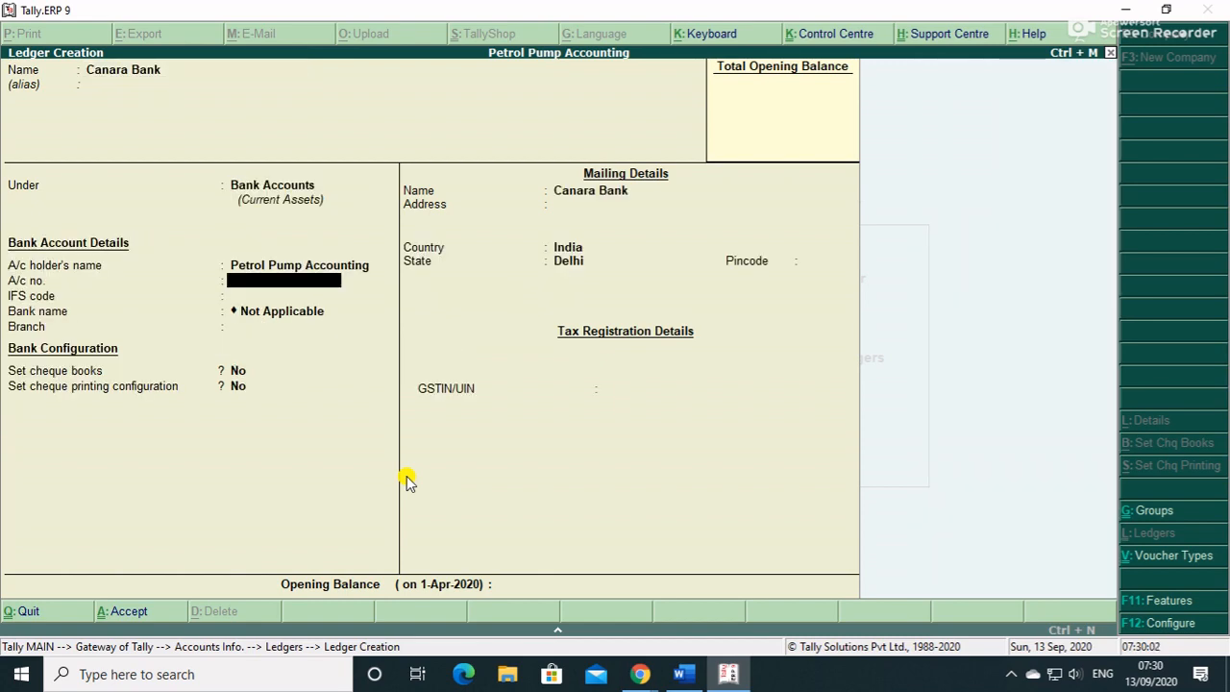
pyautogui.press('Return')
pyautogui.press('Return')
pyautogui.press('Return')
pyautogui.press('Return')
pyautogui.press('Return')
pyautogui.press('Return')
pyautogui.press('Return')
pyautogui.press('Return')
pyautogui.press('Return')
pyautogui.press('Return')
pyautogui.press('Return')
pyautogui.press('Return')
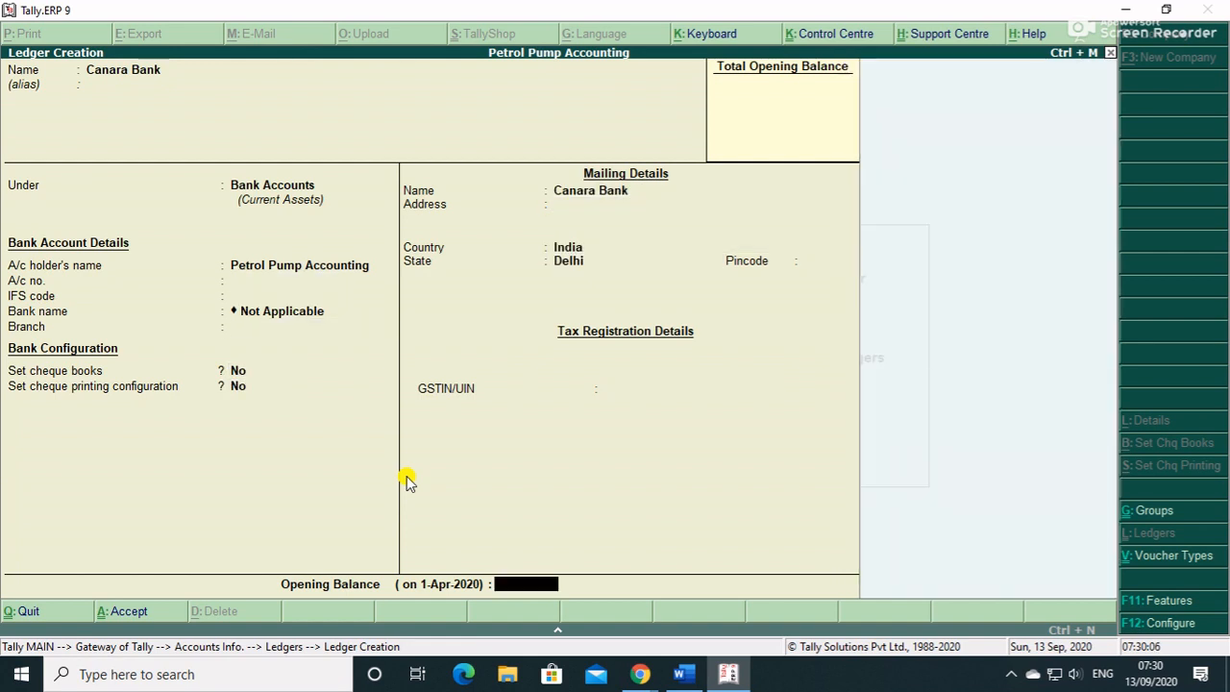
pyautogui.press('Return')
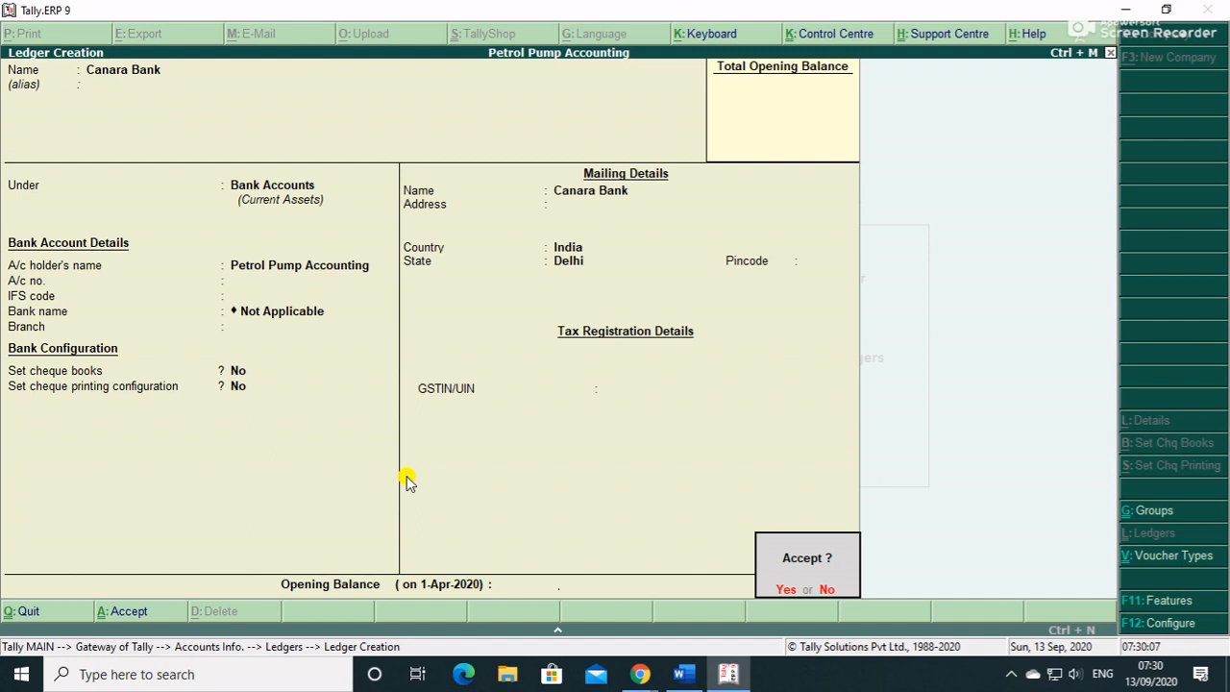
pyautogui.press('Return')
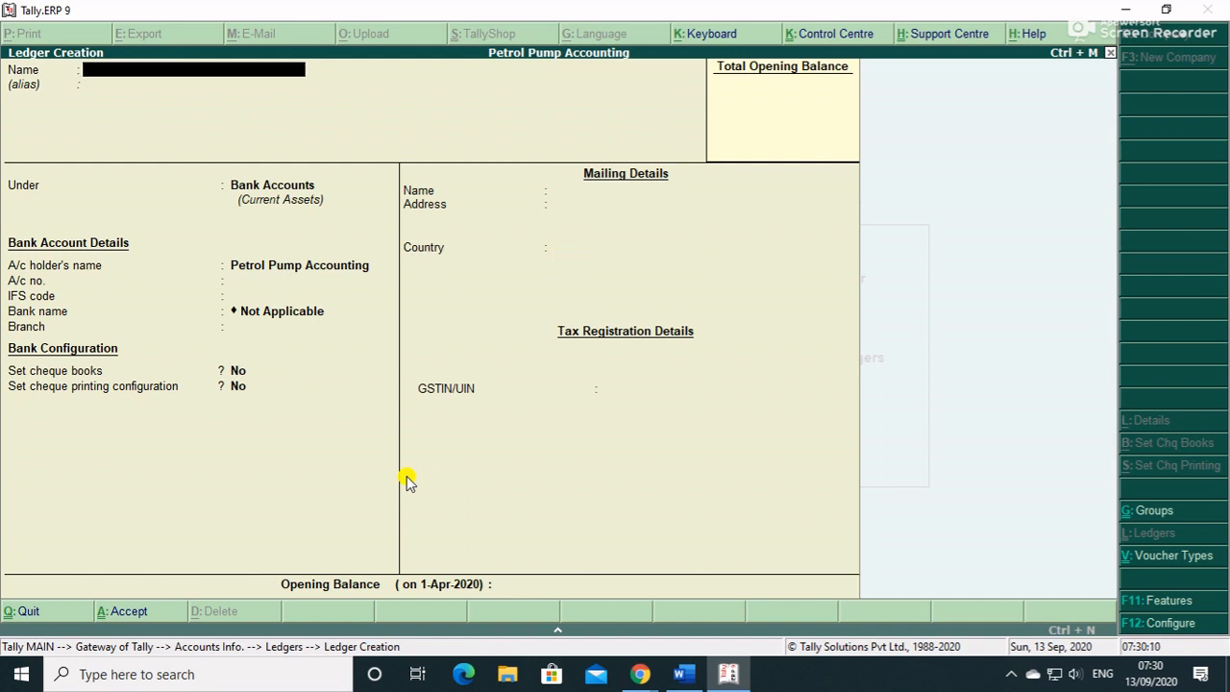
# - Copy the supplier name 'Bharat petroleum' from the Word list
pyautogui.hotkey('alt', 'Tab')
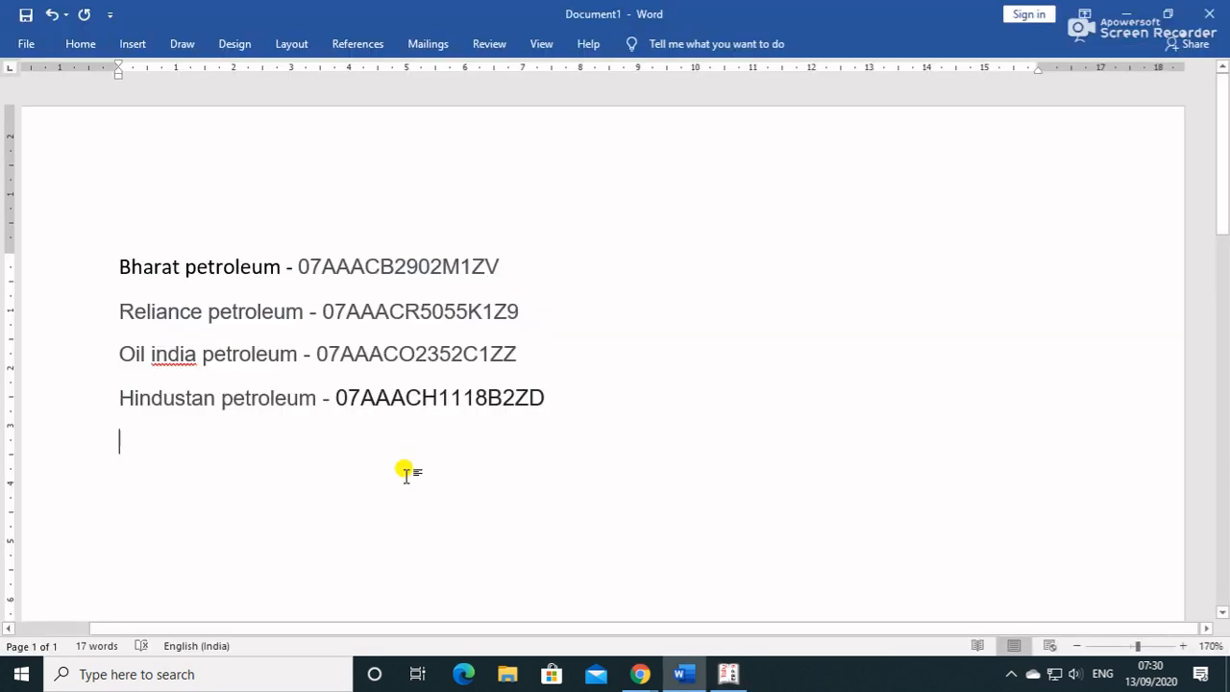
pyautogui.doubleClick(273, 275)
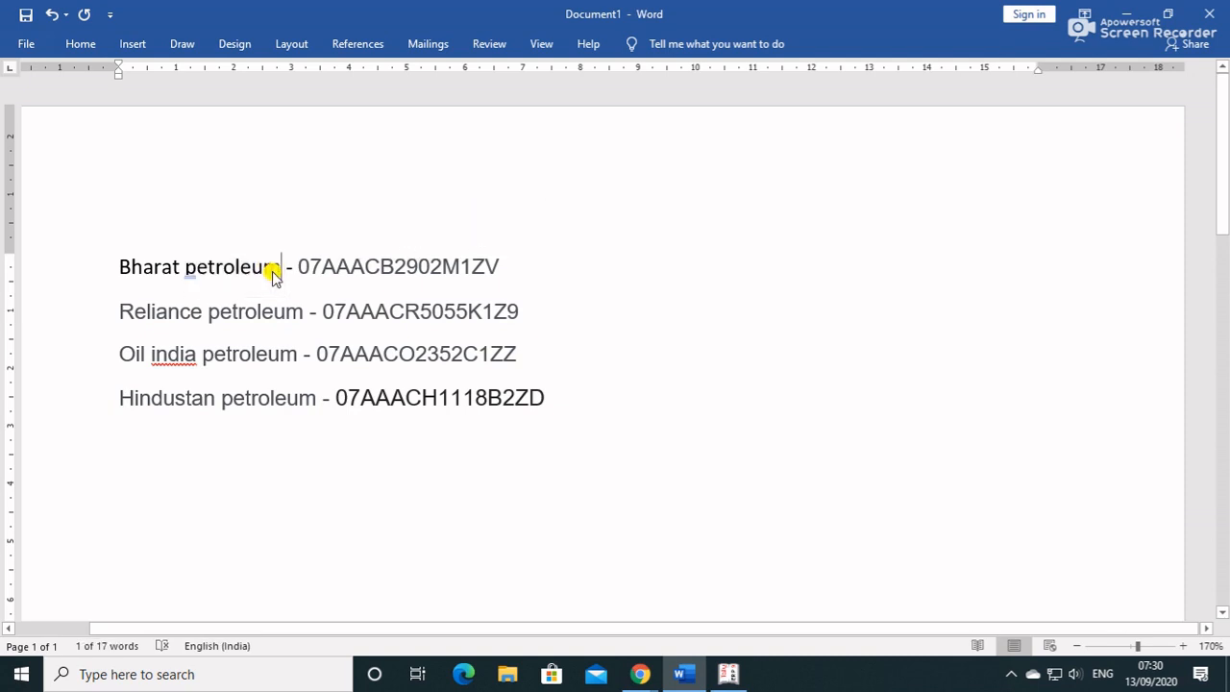
pyautogui.moveTo(271, 269); pyautogui.dragTo(130, 262)
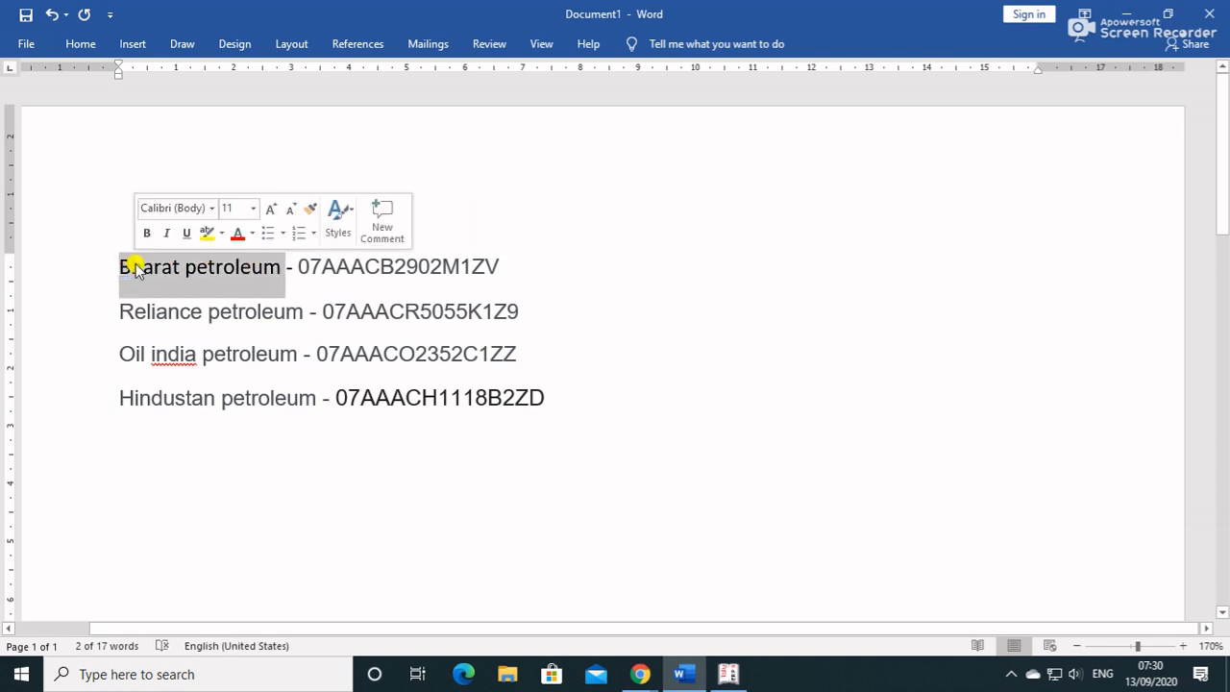
pyautogui.hotkey('ctrl', 'c')
pyautogui.hotkey('alt', 'Tab')
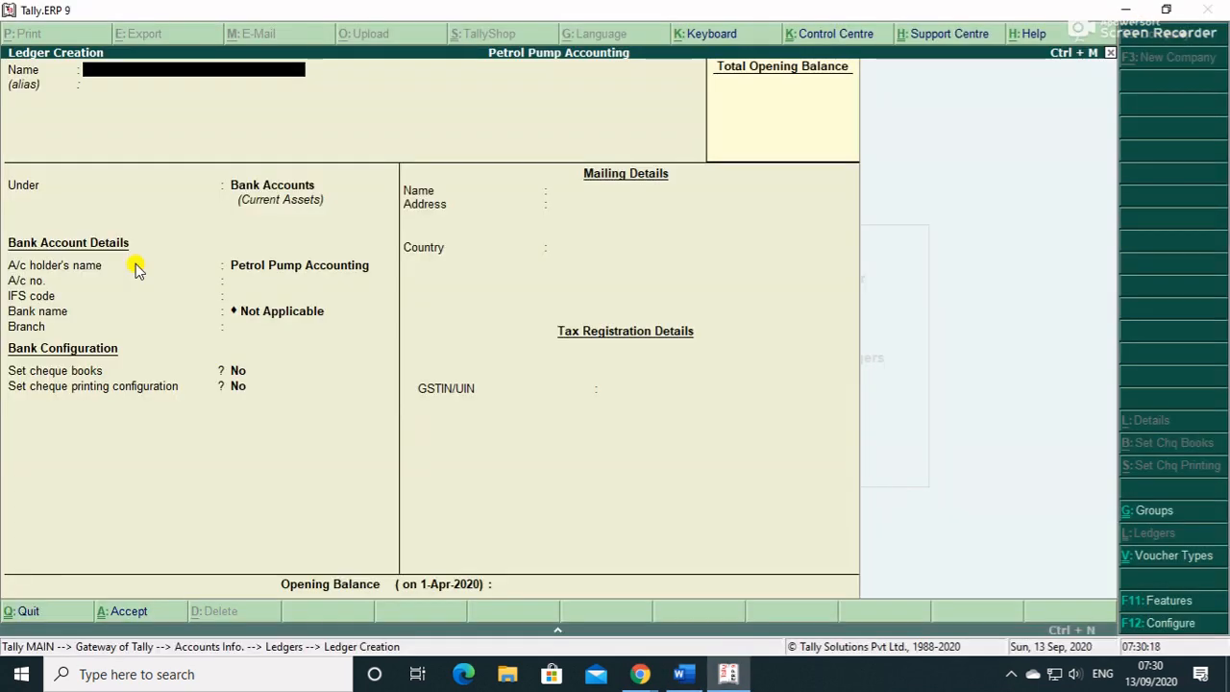
# - Name the new ledger 'Bharat petroleum' under Sundry Creditors with state Delhi
pyautogui.hotkey('ctrl', 'alt', 'v')
pyautogui.press('Return')
pyautogui.press('Return')
pyautogui.press('BackSpace')
pyautogui.write('S')
pyautogui.press('Down')
pyautogui.press('Down')
pyautogui.press('Down')
pyautogui.press('Return')
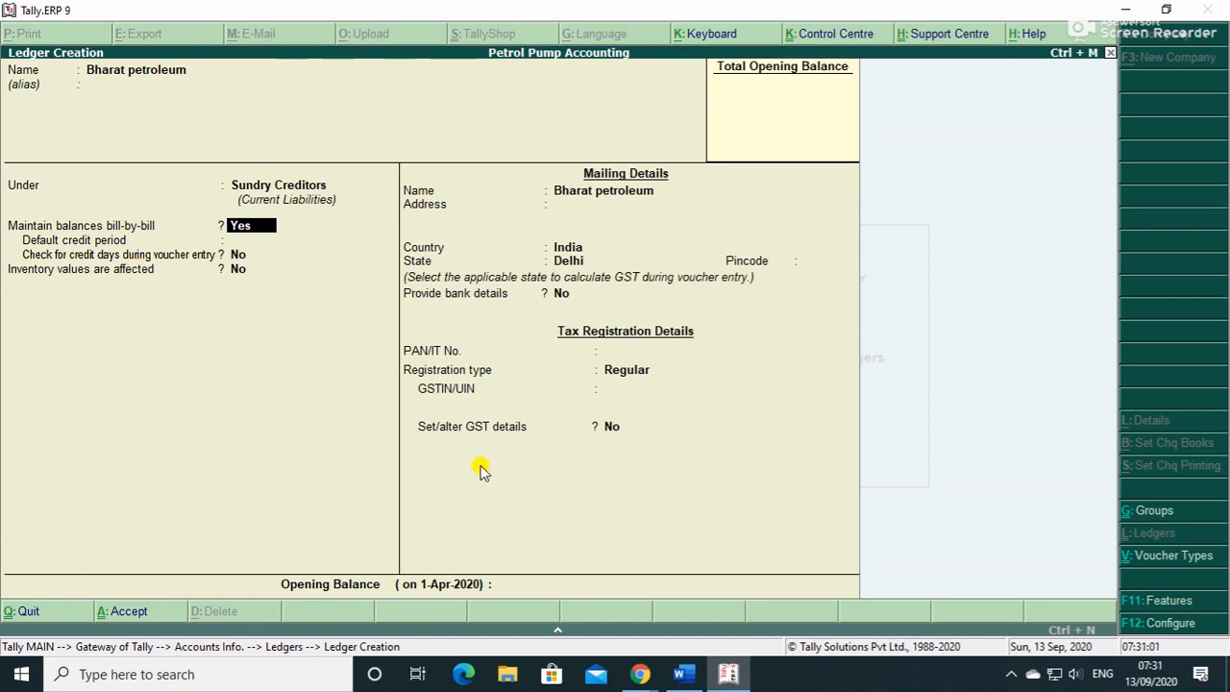
pyautogui.press('Return')
pyautogui.press('Return')
pyautogui.press('Return')
pyautogui.press('Return')
pyautogui.press('Return')
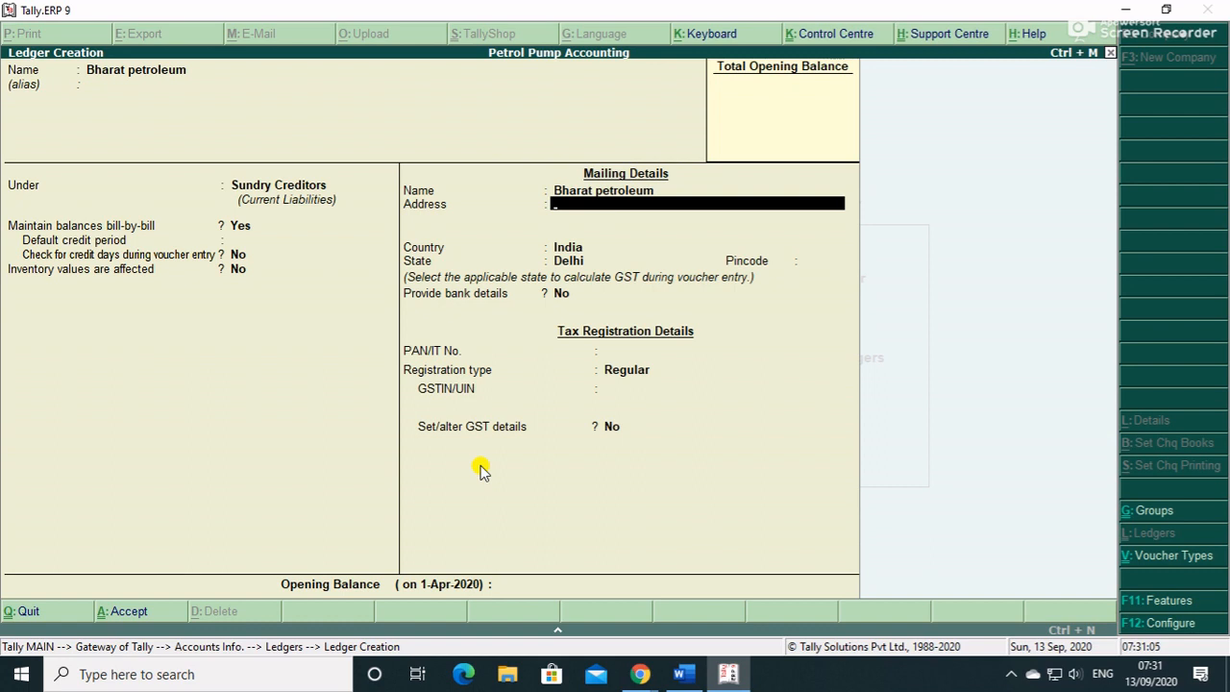
pyautogui.press('Return')
pyautogui.press('Return')
pyautogui.press('Return')
pyautogui.press('Return')
pyautogui.press('Return')
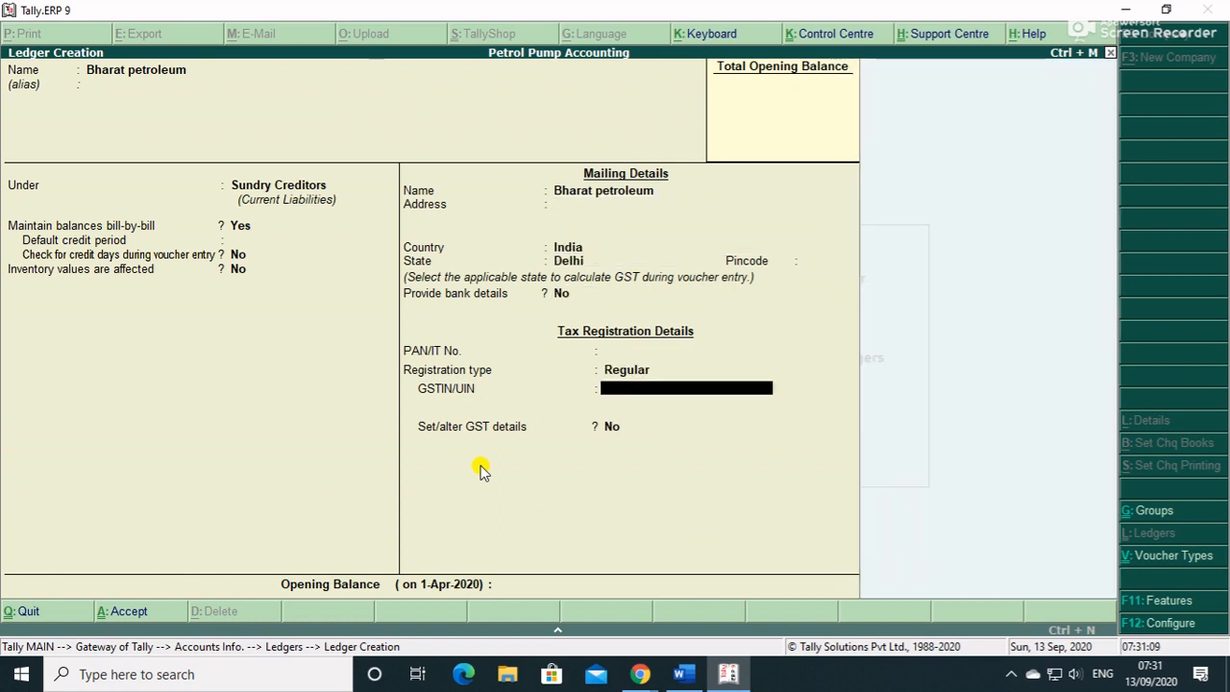
# - Paste Bharat petroleum's GSTIN from Word, save the ledger, and select 'Reliance petroleum' in Word
pyautogui.hotkey('alt', 'Tab')
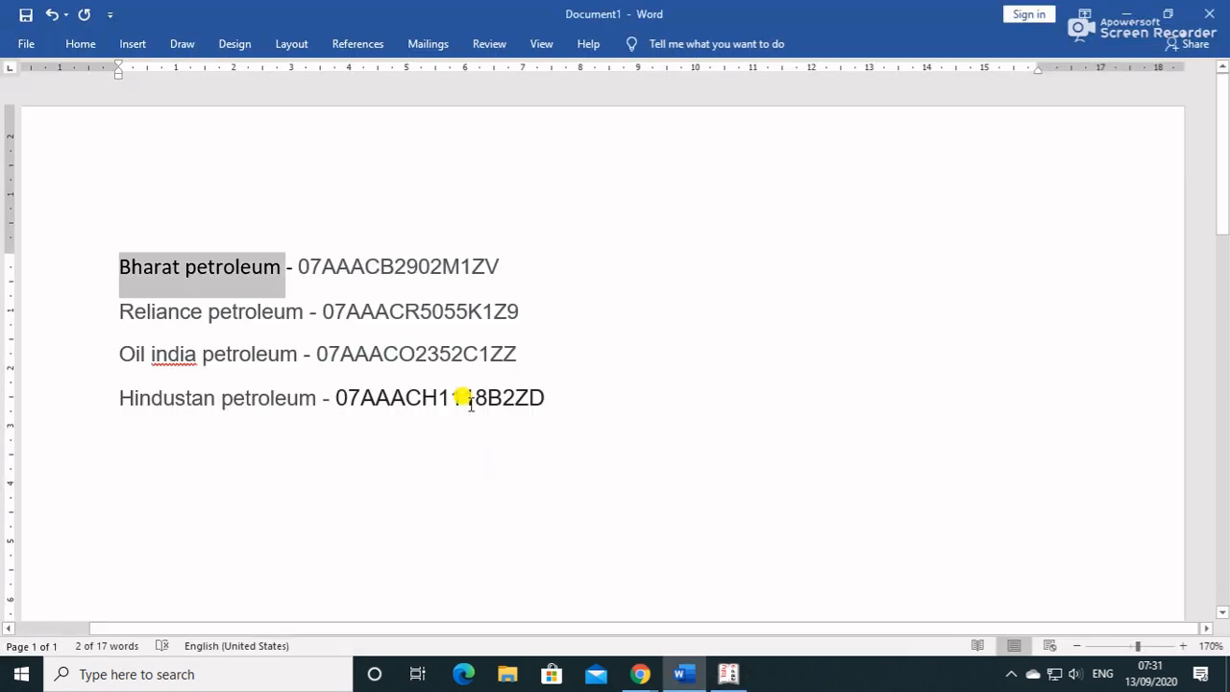
pyautogui.doubleClick(442, 269)
pyautogui.hotkey('ctrl', 'c')
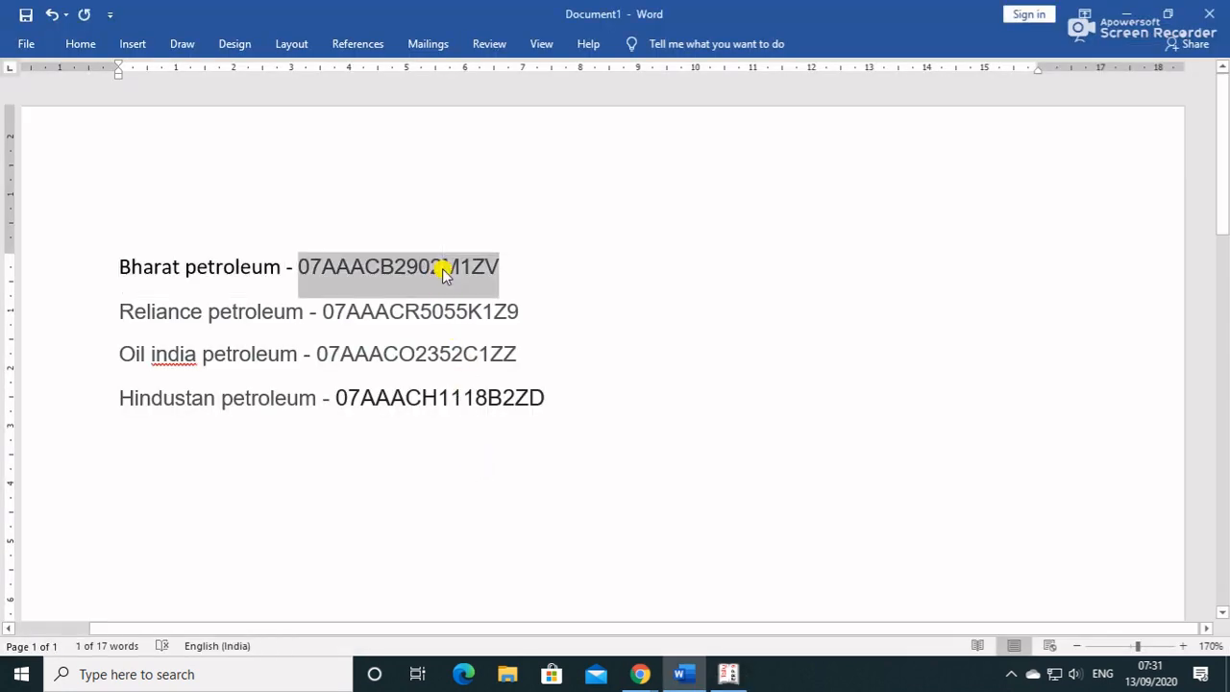
pyautogui.hotkey('alt', 'Tab')
pyautogui.hotkey('ctrl', 'v')
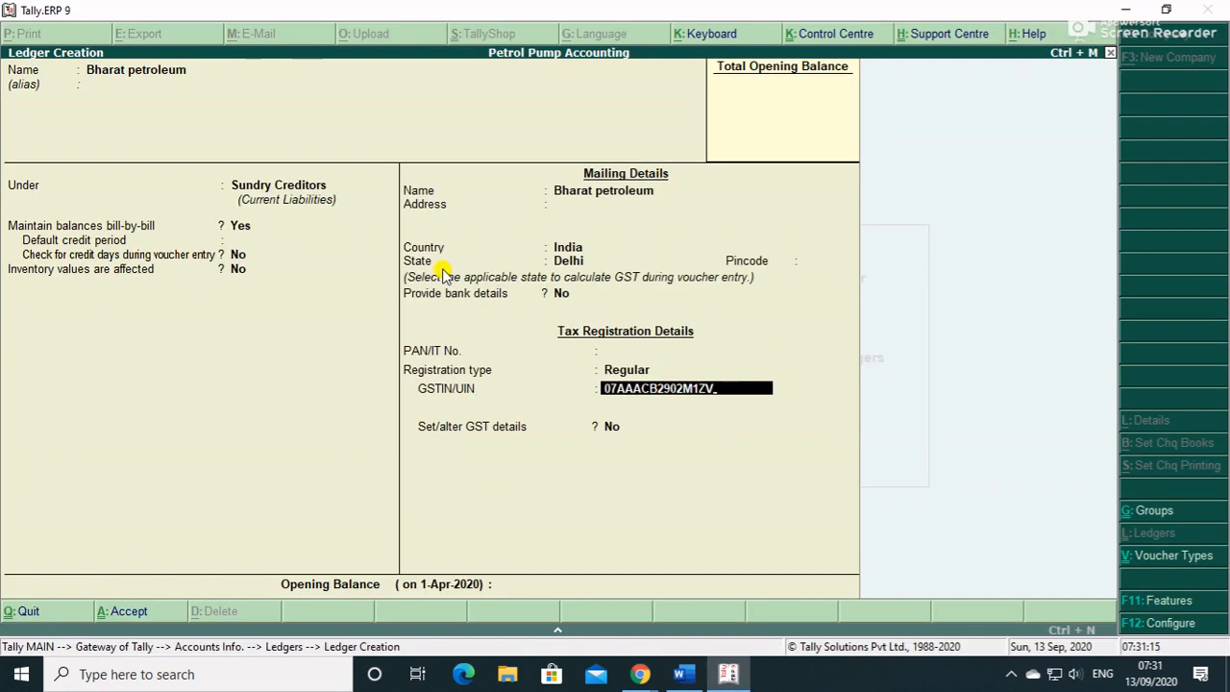
pyautogui.press('Return')
pyautogui.press('Return')
pyautogui.press('Return')
pyautogui.press('Return')
pyautogui.hotkey('alt', 'Tab')
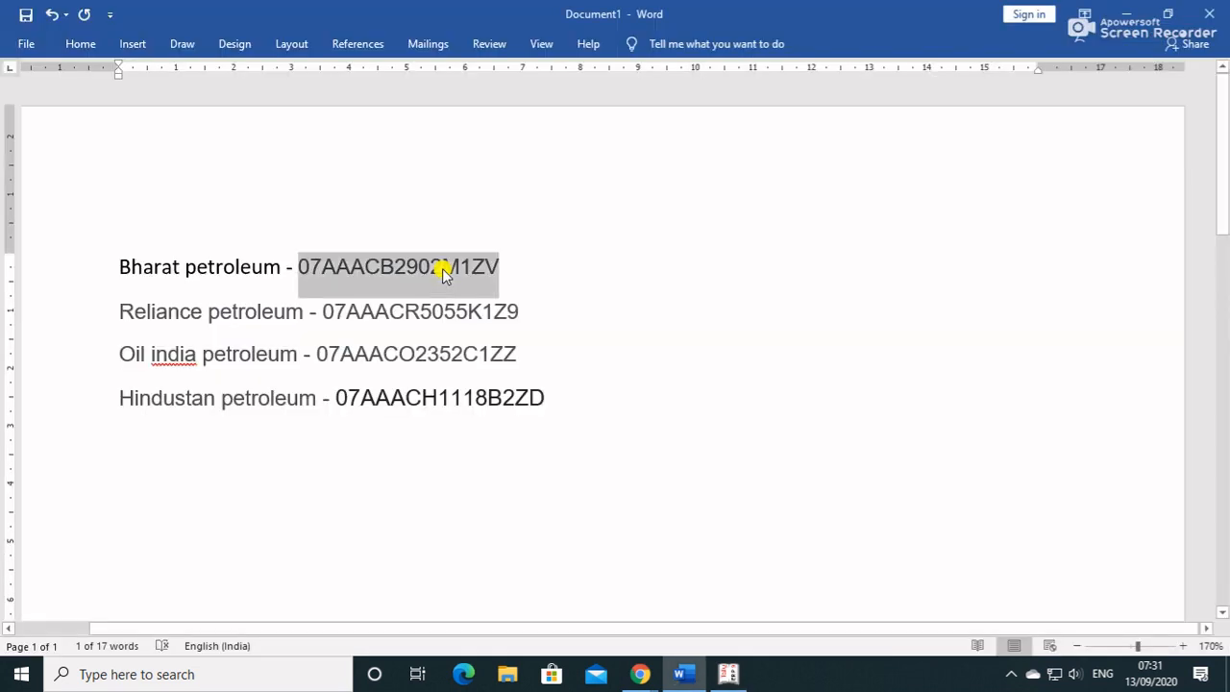
pyautogui.moveTo(293, 305); pyautogui.dragTo(125, 313)
# - Save creditor ledger 'Reliance petroleum' with its GSTIN from Word, then select 'Oil india petroleum'
pyautogui.hotkey('alt', 'Tab')
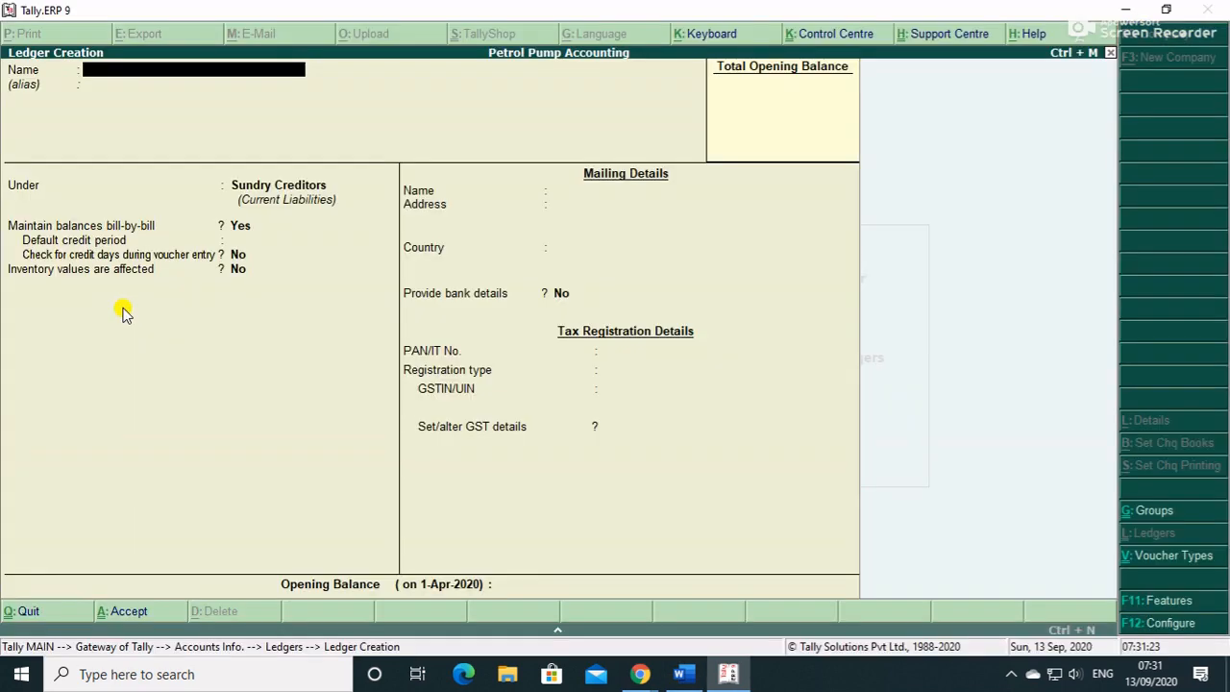
pyautogui.hotkey('ctrl', 'alt', 'v')
pyautogui.press('Return')
pyautogui.press('Return')
pyautogui.press('Return')
pyautogui.press('Return')
pyautogui.press('Return')
pyautogui.press('Return')
pyautogui.press('Return')
pyautogui.press('Return')
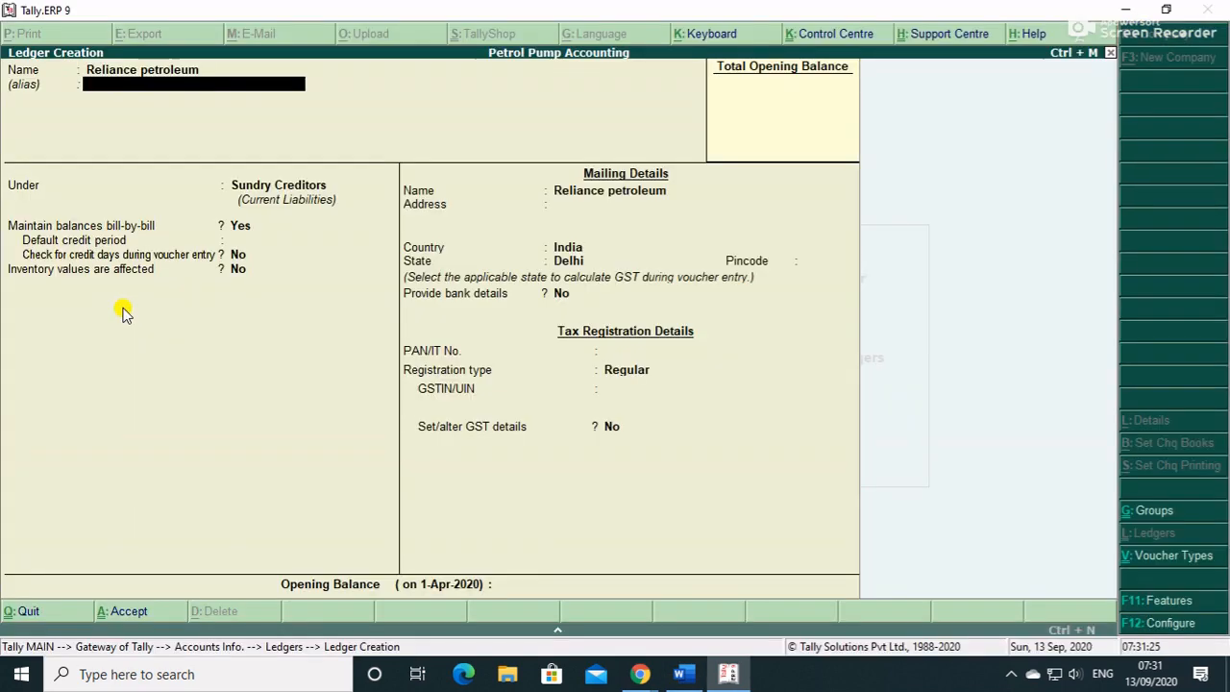
pyautogui.press('Return')
pyautogui.press('Return')
pyautogui.press('Return')
pyautogui.press('Return')
pyautogui.press('Return')
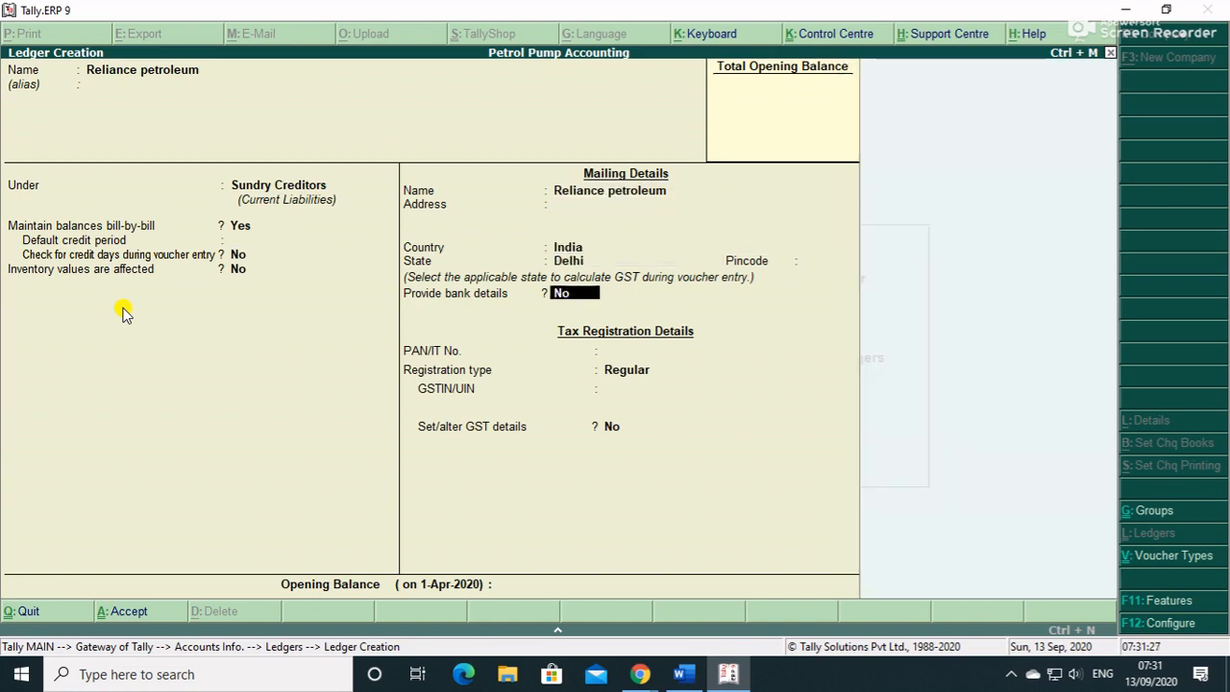
pyautogui.hotkey('alt', 'Tab')
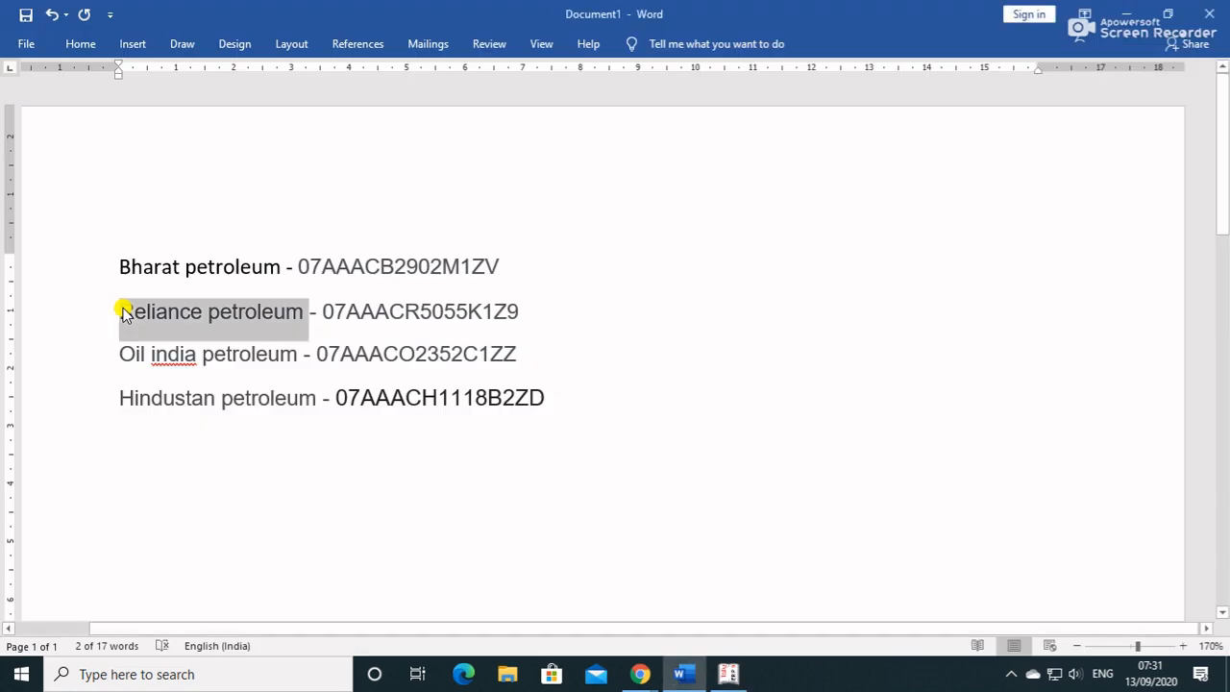
pyautogui.doubleClick(370, 311)
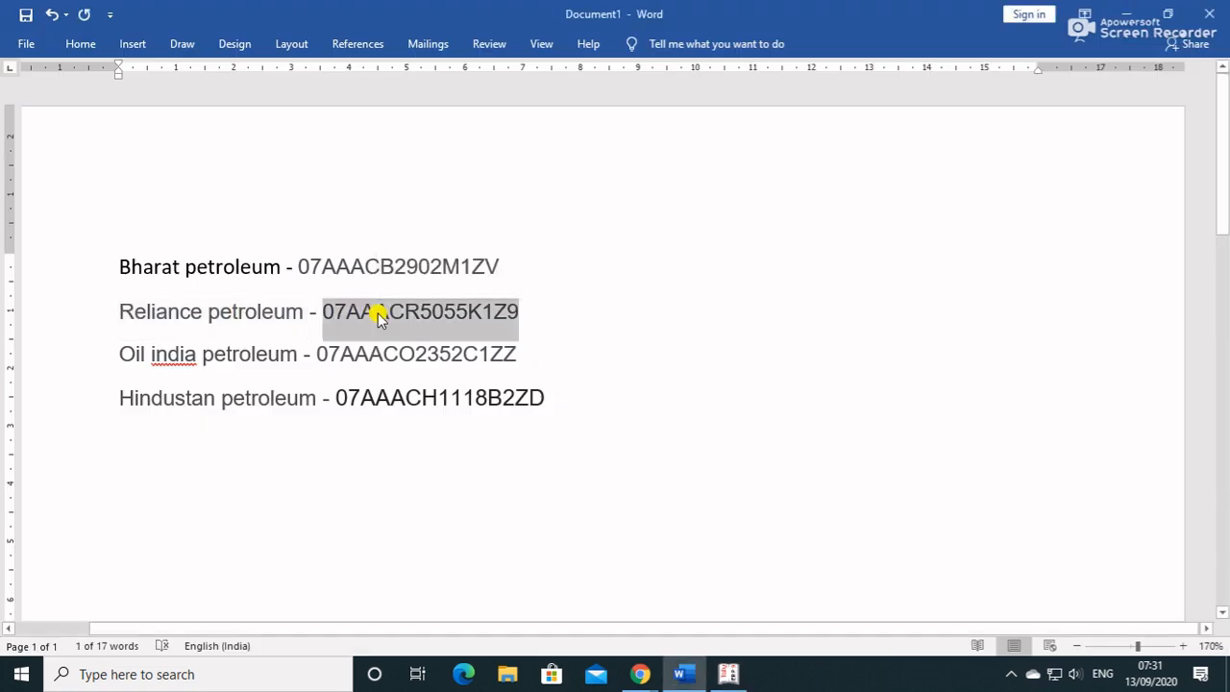
pyautogui.hotkey('alt', 'Tab')
pyautogui.hotkey('ctrl', 'alt', 'v')
pyautogui.press('Return')
pyautogui.press('Return')
pyautogui.press('Return')
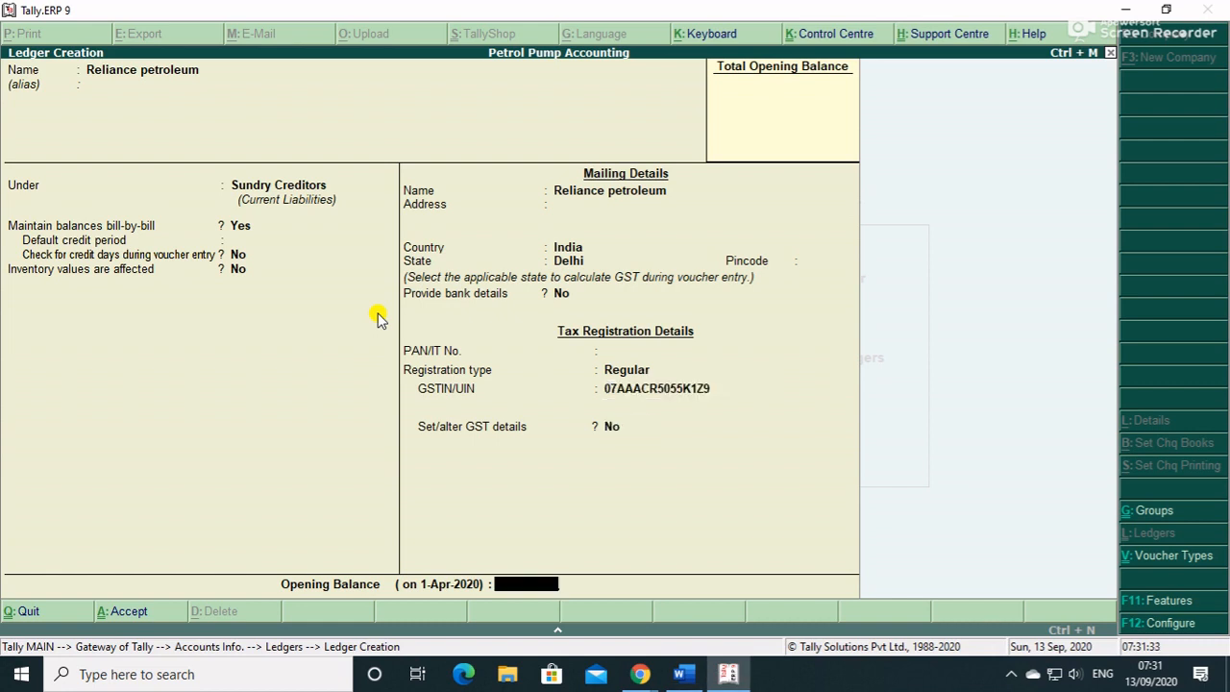
pyautogui.press('Return')
pyautogui.hotkey('alt', 'Tab')
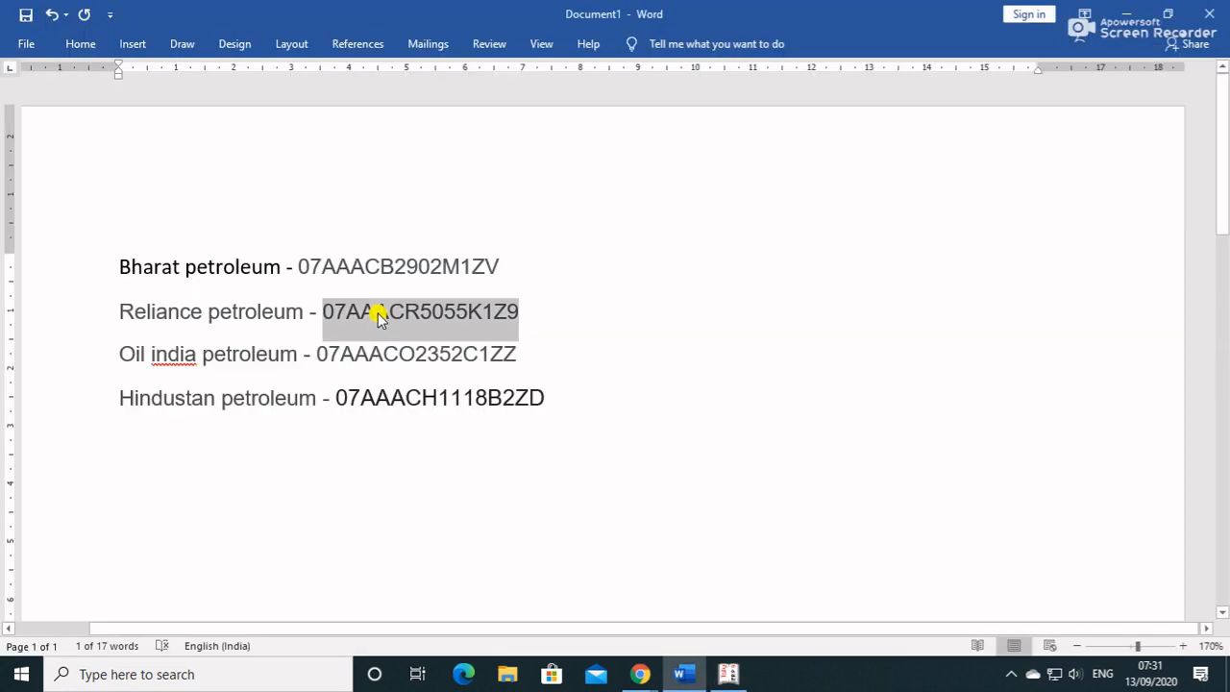
pyautogui.moveTo(301, 358); pyautogui.dragTo(102, 355)
# - Name the new creditor ledger 'Oil india petroleum' with Regular registration
pyautogui.hotkey('alt', 'Tab')
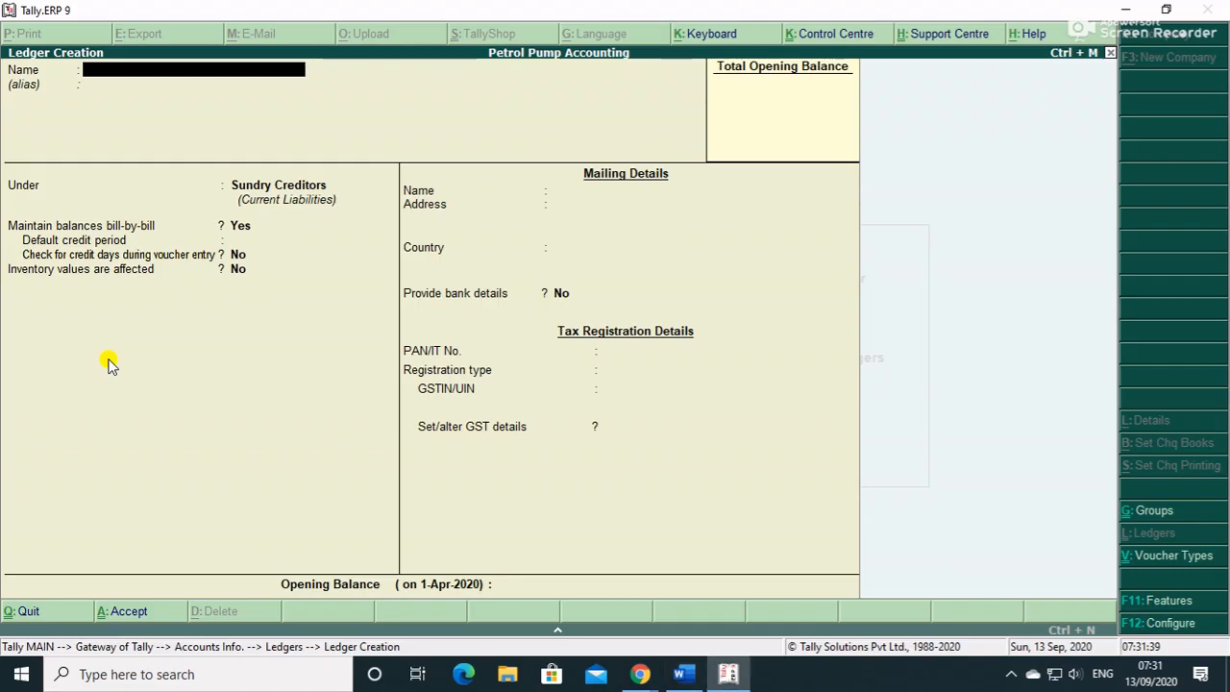
pyautogui.hotkey('ctrl', 'alt', 'v')
pyautogui.press('Return')
pyautogui.press('Return')
pyautogui.press('Return')
pyautogui.press('Return')
pyautogui.press('Return')
pyautogui.press('Return')
pyautogui.press('Return')
pyautogui.press('Return')
pyautogui.press('Return')
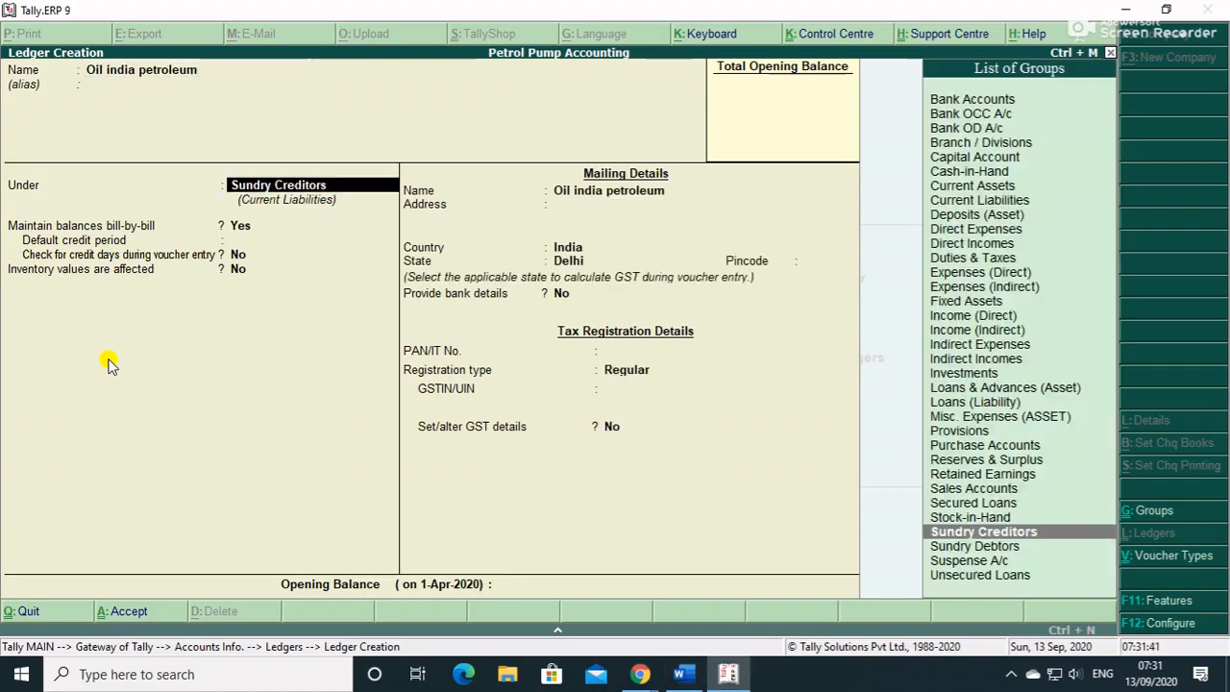
pyautogui.press('Return')
pyautogui.press('Return')
# - Paste Oil india petroleum's GSTIN from the Word list and save the ledger
pyautogui.hotkey('alt', 'Tab')
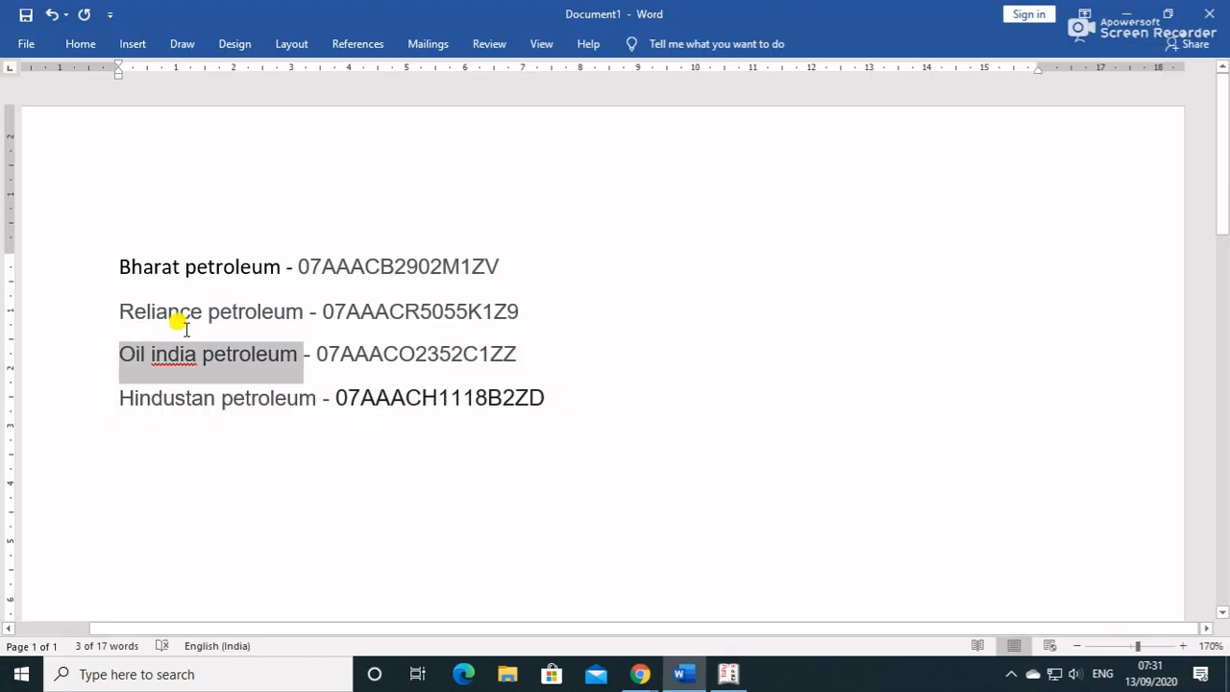
pyautogui.doubleClick(356, 357)
pyautogui.click(357, 357)
pyautogui.doubleClick(357, 358)
pyautogui.click(356, 358)
pyautogui.doubleClick(356, 359)
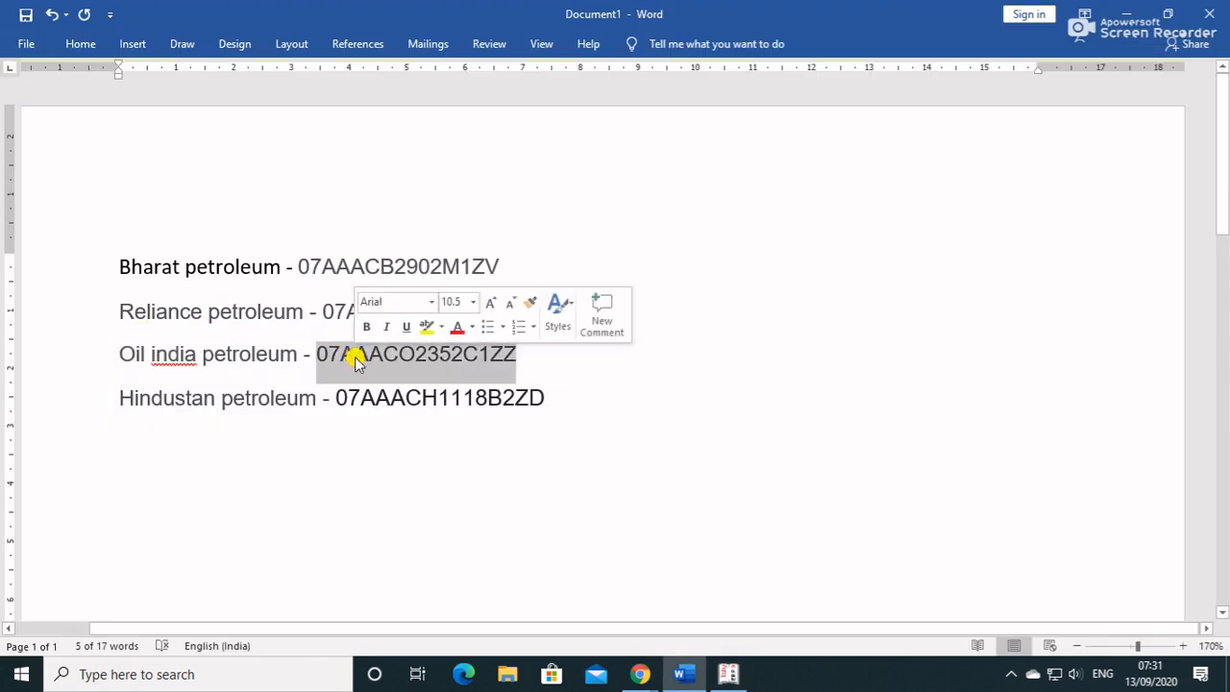
pyautogui.hotkey('alt', 'Tab')
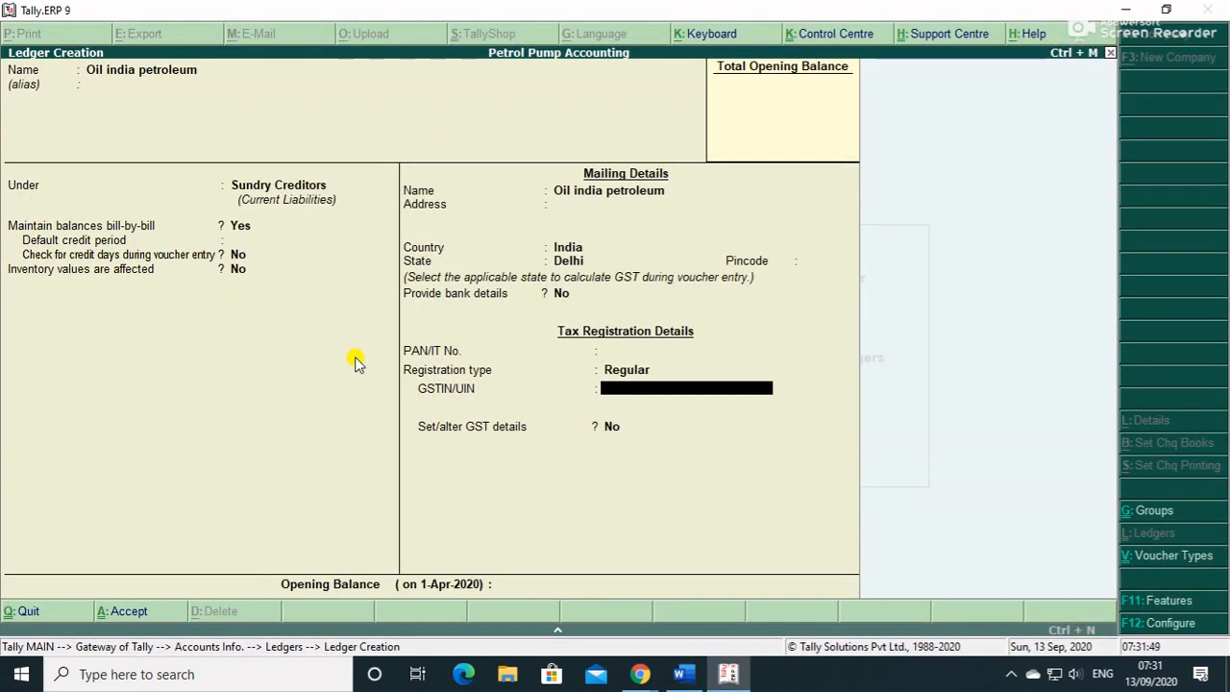
pyautogui.hotkey('ctrl', 'alt', 'v')
pyautogui.press('Return')
pyautogui.press('Return')
pyautogui.press('Return')
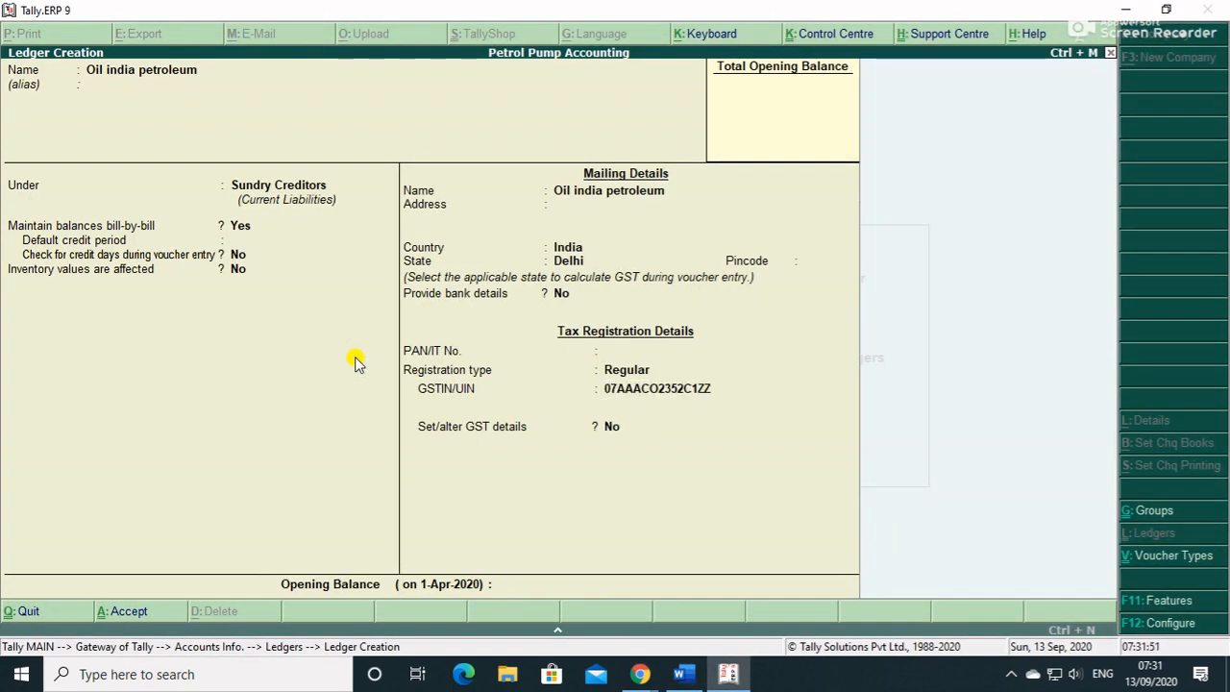
pyautogui.press('Return')
pyautogui.hotkey('alt', 'Tab')
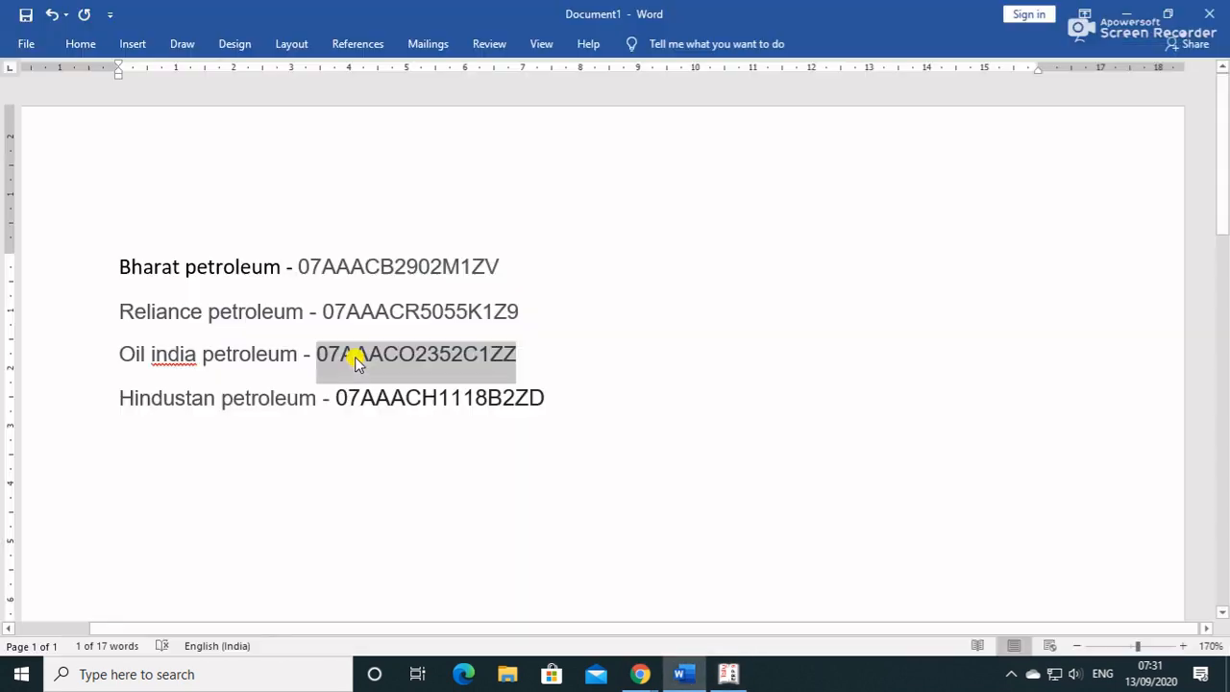
# - Name the next creditor ledger 'Hindustan petroleum', copying the name from Word
pyautogui.click(269, 397)
pyautogui.moveTo(312, 398); pyautogui.dragTo(159, 401)
pyautogui.hotkey('alt', 'Tab')
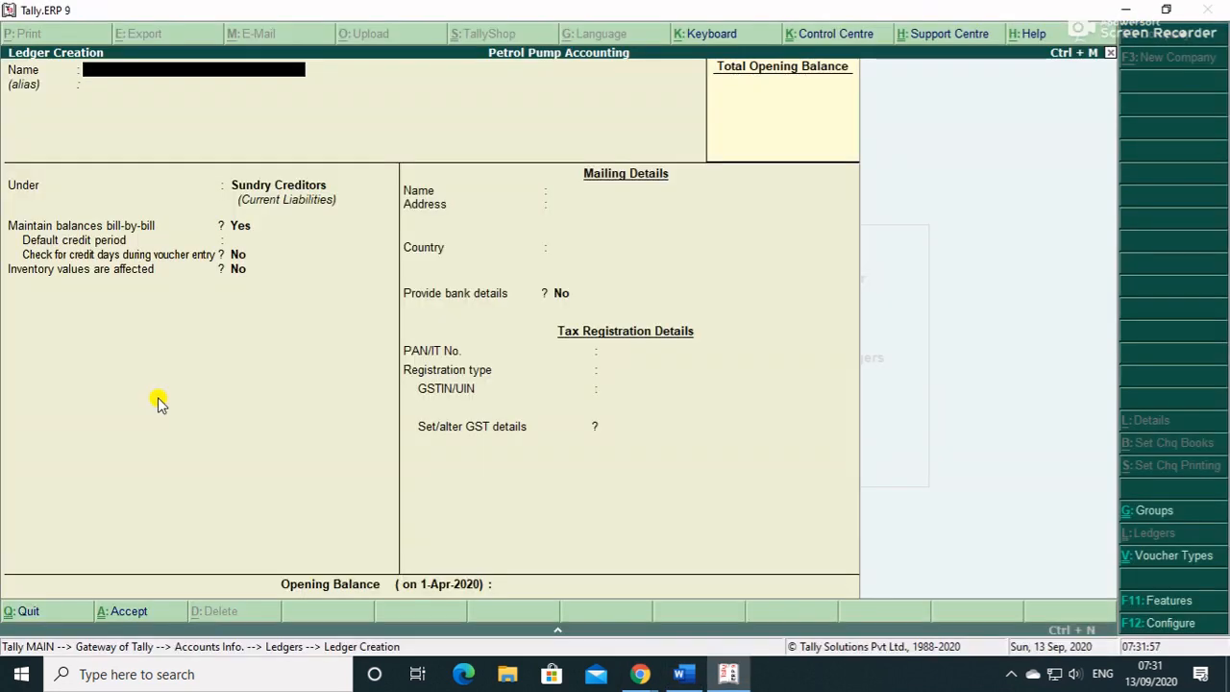
pyautogui.hotkey('ctrl', 'alt', 'v')
pyautogui.press('Return')
pyautogui.press('Return')
pyautogui.press('Return')
pyautogui.press('Return')
pyautogui.press('Return')
pyautogui.press('Return')
pyautogui.press('Return')
pyautogui.press('Return')
pyautogui.press('Return')
pyautogui.press('Return')
pyautogui.press('Return')
pyautogui.press('Return')
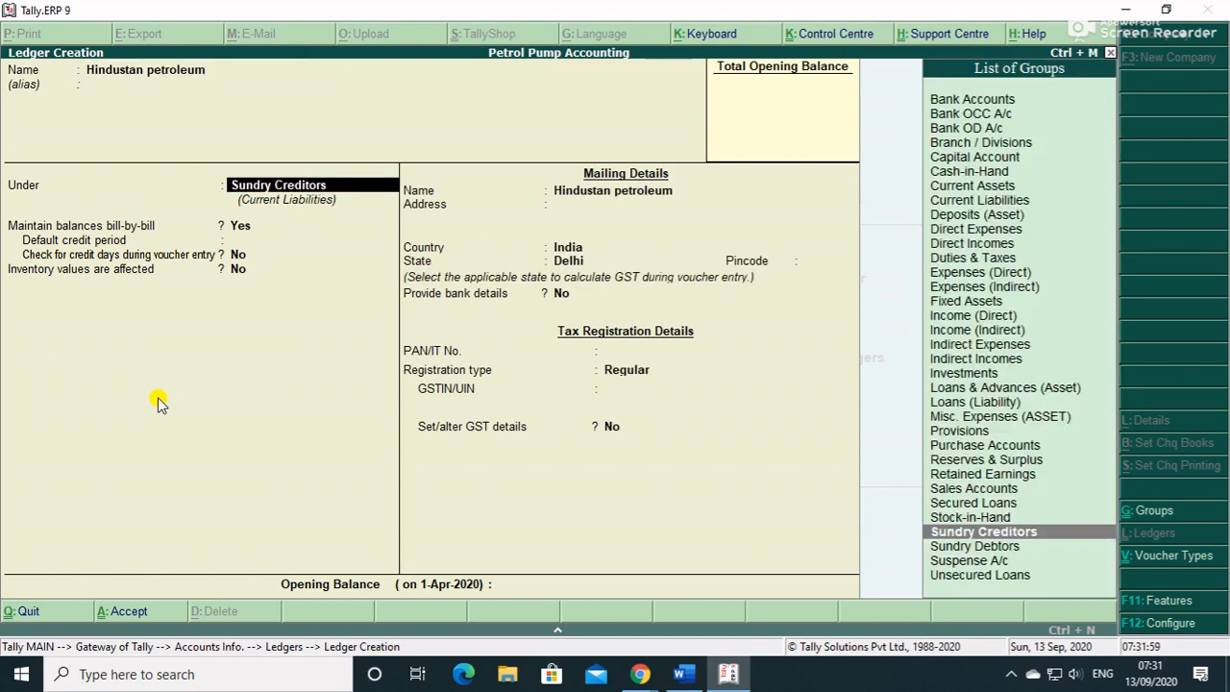
pyautogui.press('Return')
pyautogui.press('Return')
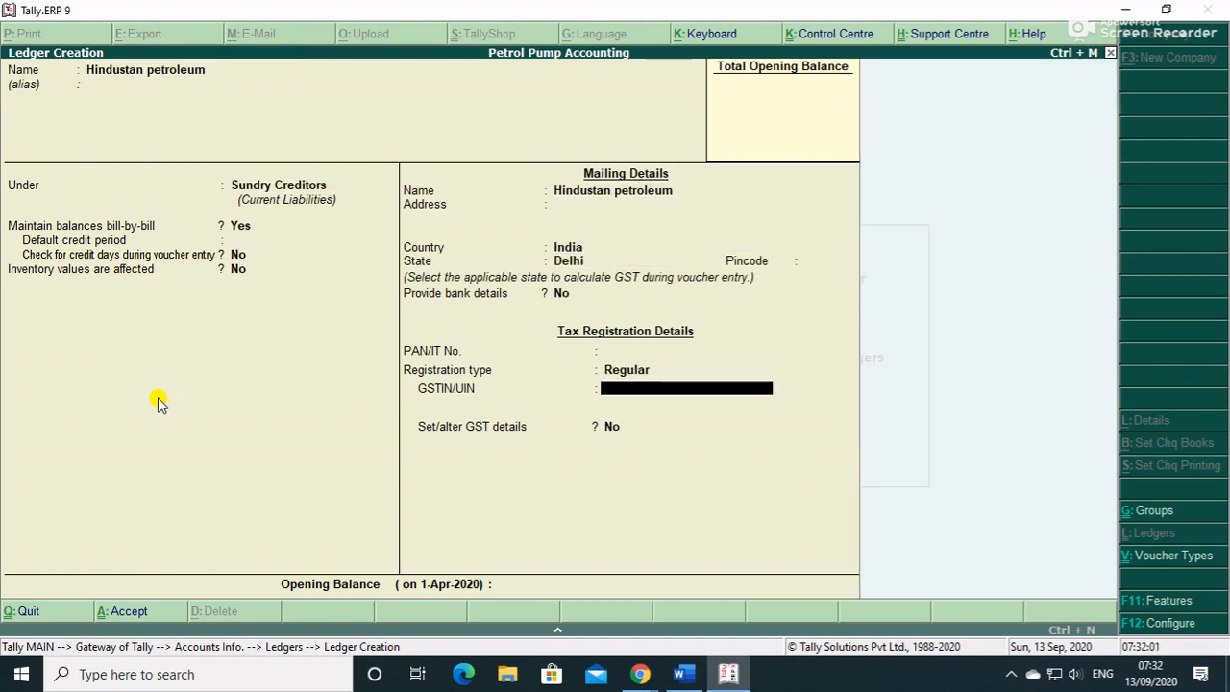
# - Paste Hindustan petroleum's GSTIN, save the ledger, and quit Ledger Creation
pyautogui.hotkey('alt', 'Tab')
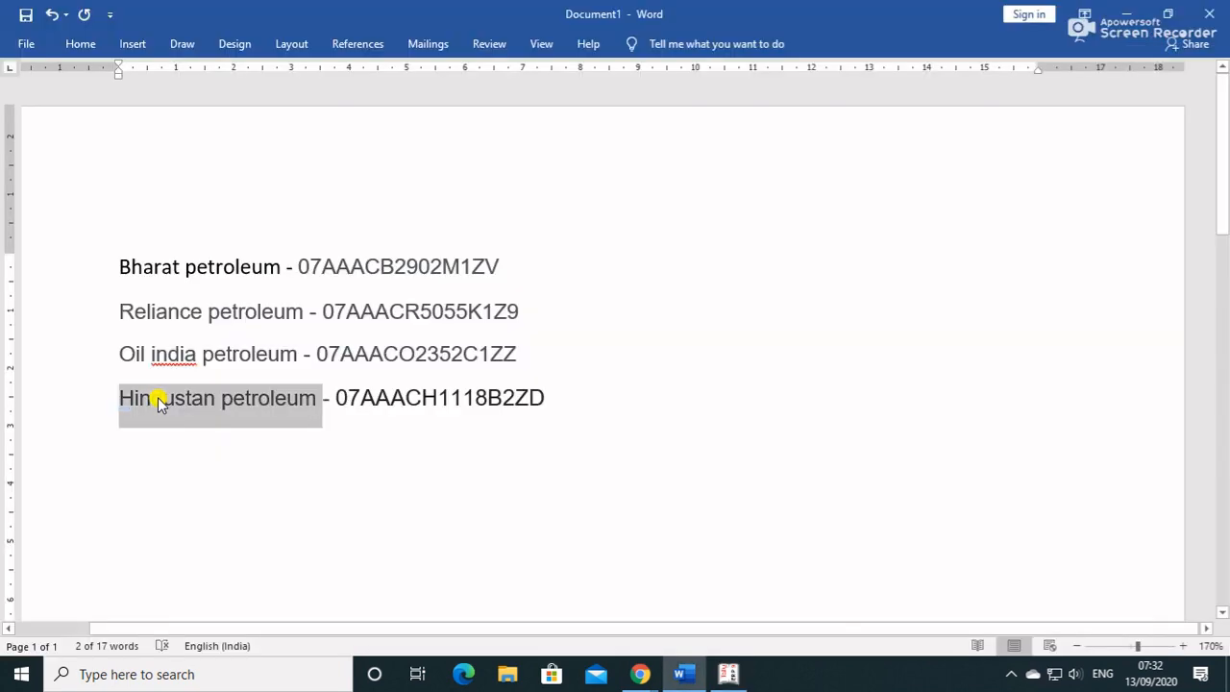
pyautogui.doubleClick(400, 392)
pyautogui.hotkey('ctrl', 'c')
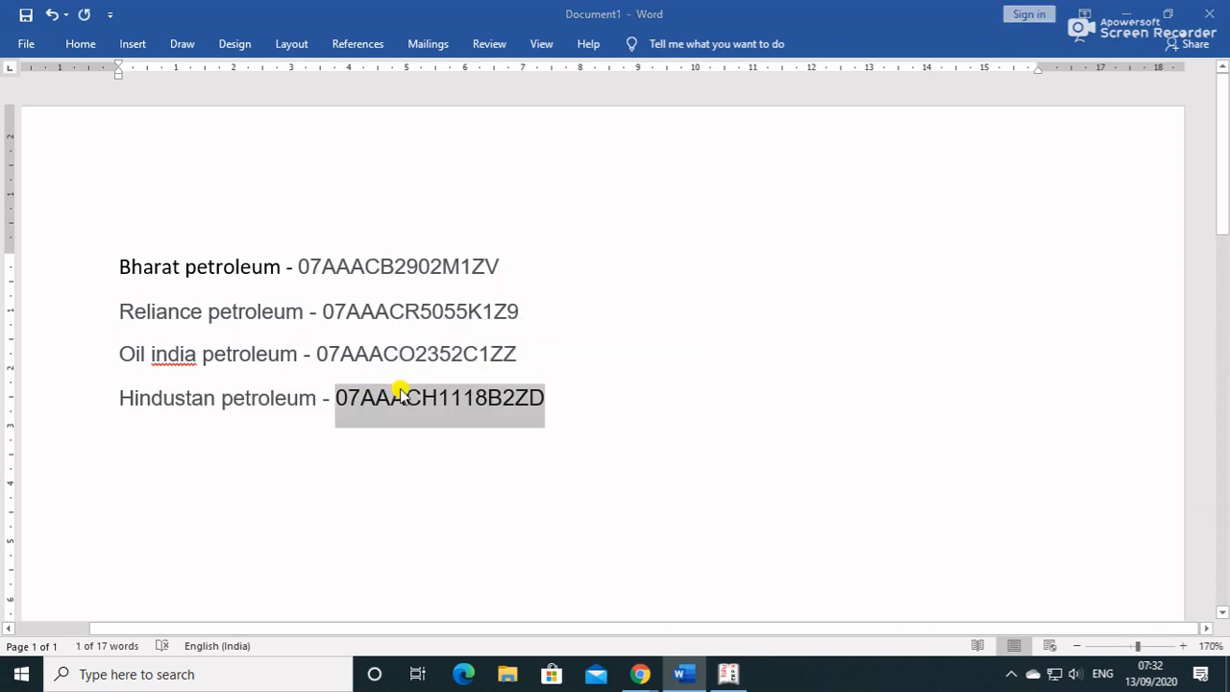
pyautogui.hotkey('alt', 'Tab')
pyautogui.hotkey('ctrl', 'alt', 'v')
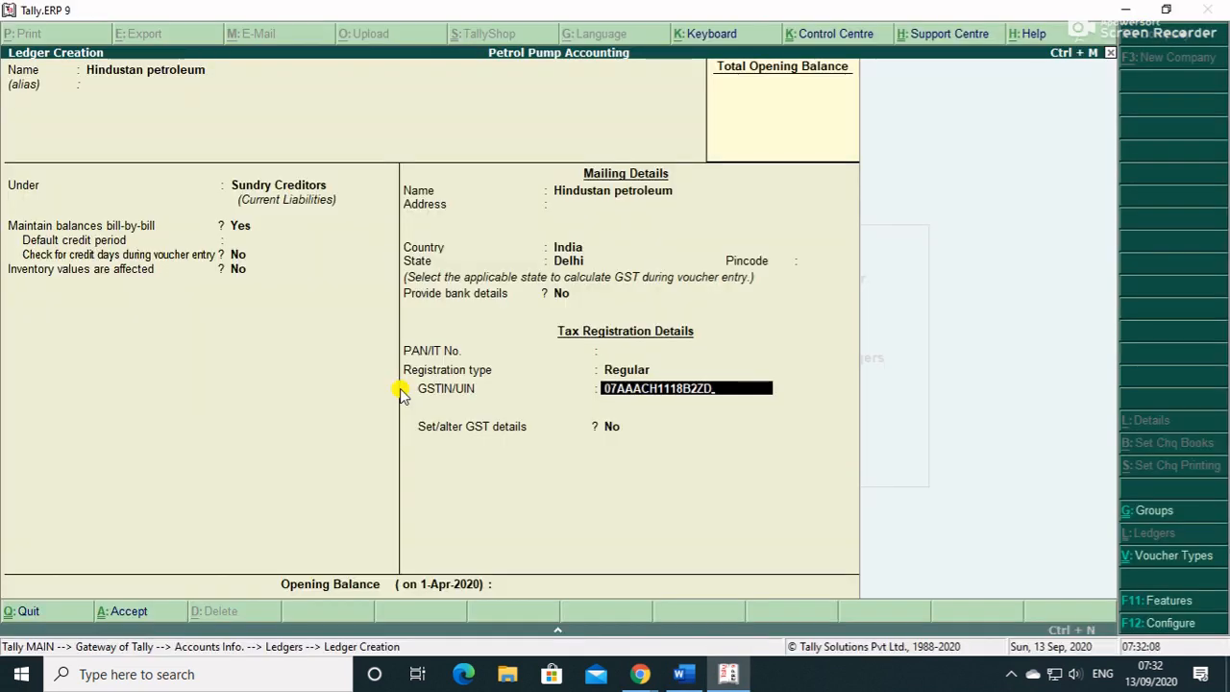
pyautogui.press('Return')
pyautogui.press('Return')
pyautogui.press('Return')
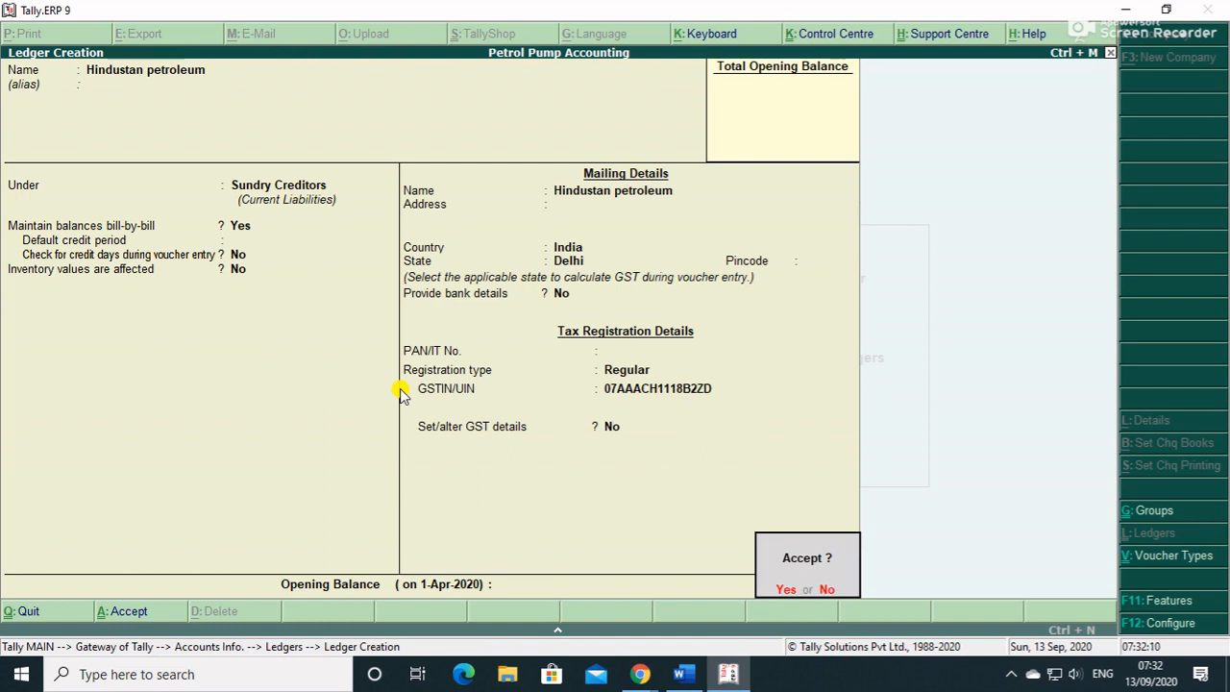
pyautogui.press('Return')
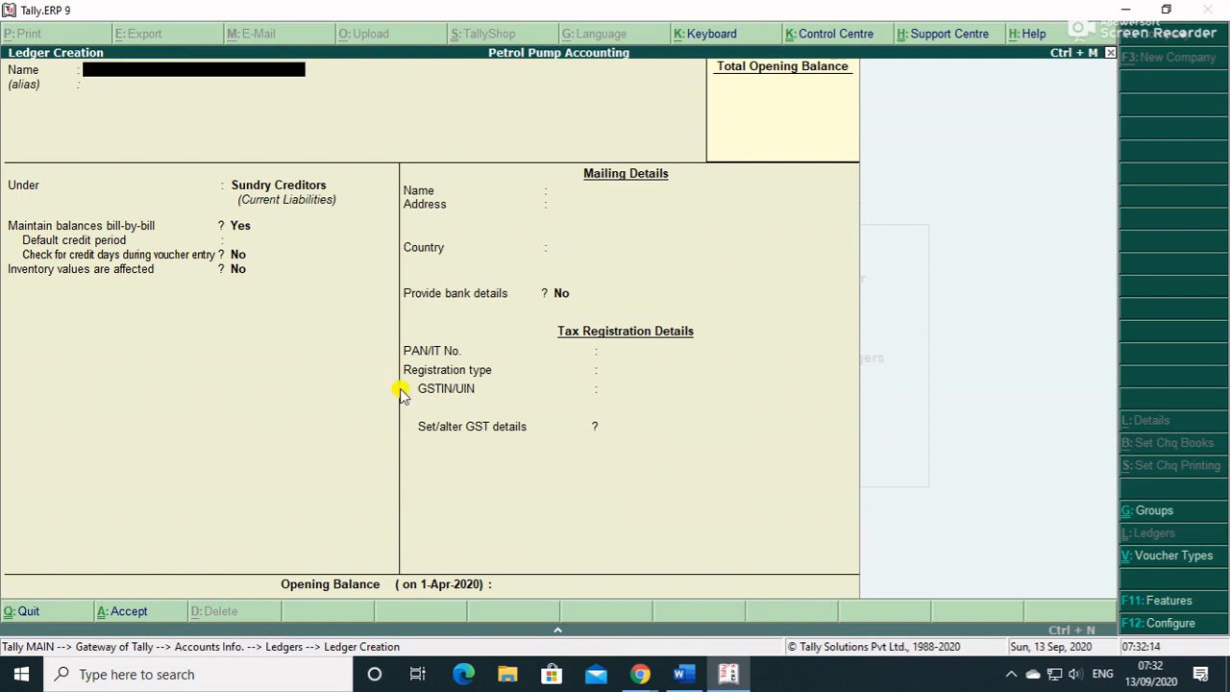
pyautogui.press('Escape')
pyautogui.press('Return')
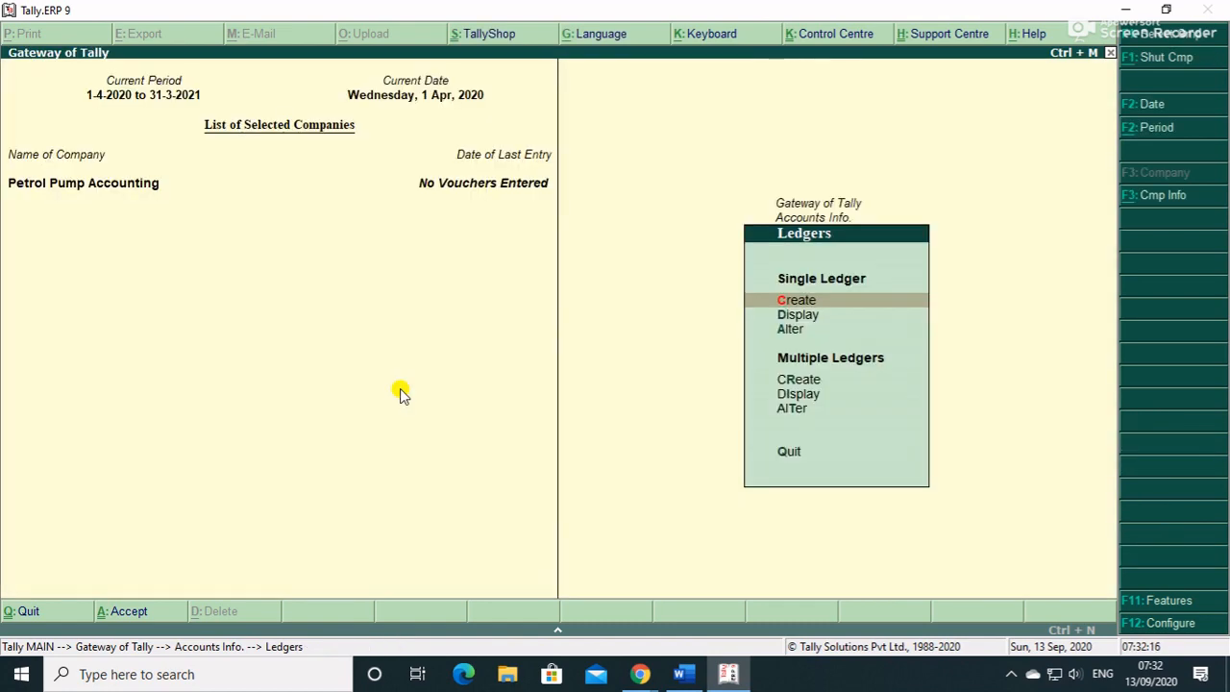
# - Review all eight ledgers in the ledger alteration list, then back out of it
pyautogui.press('Escape')
pyautogui.press('Escape')
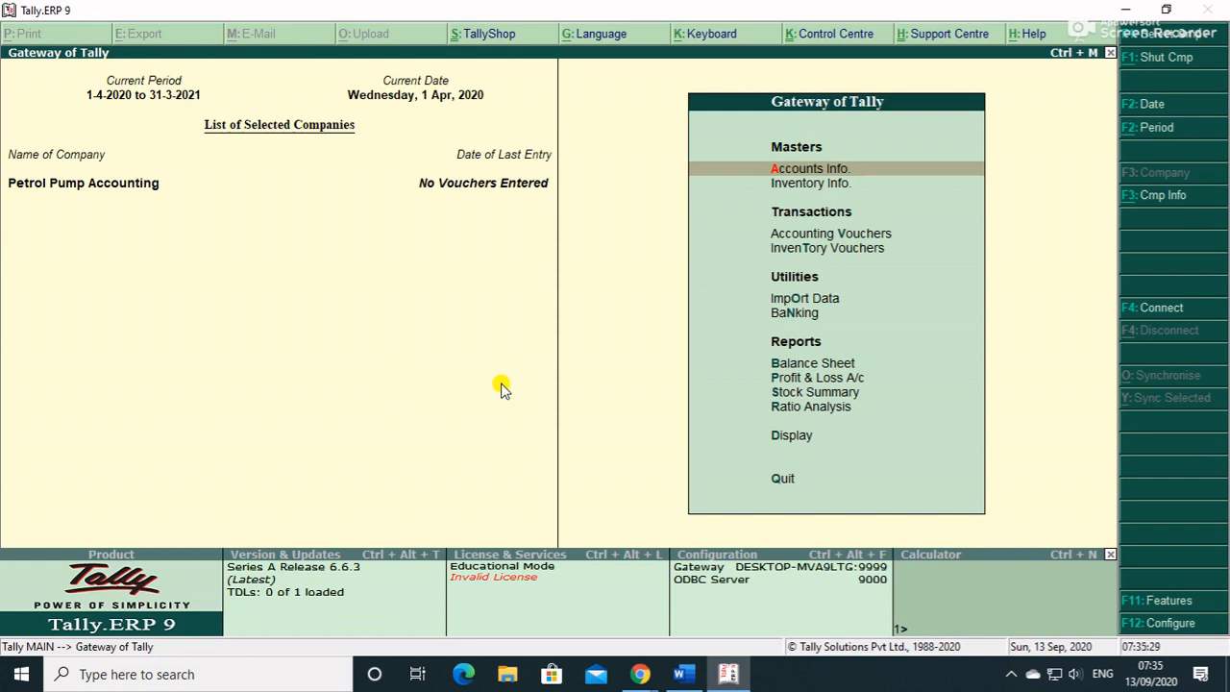
pyautogui.press('Return')
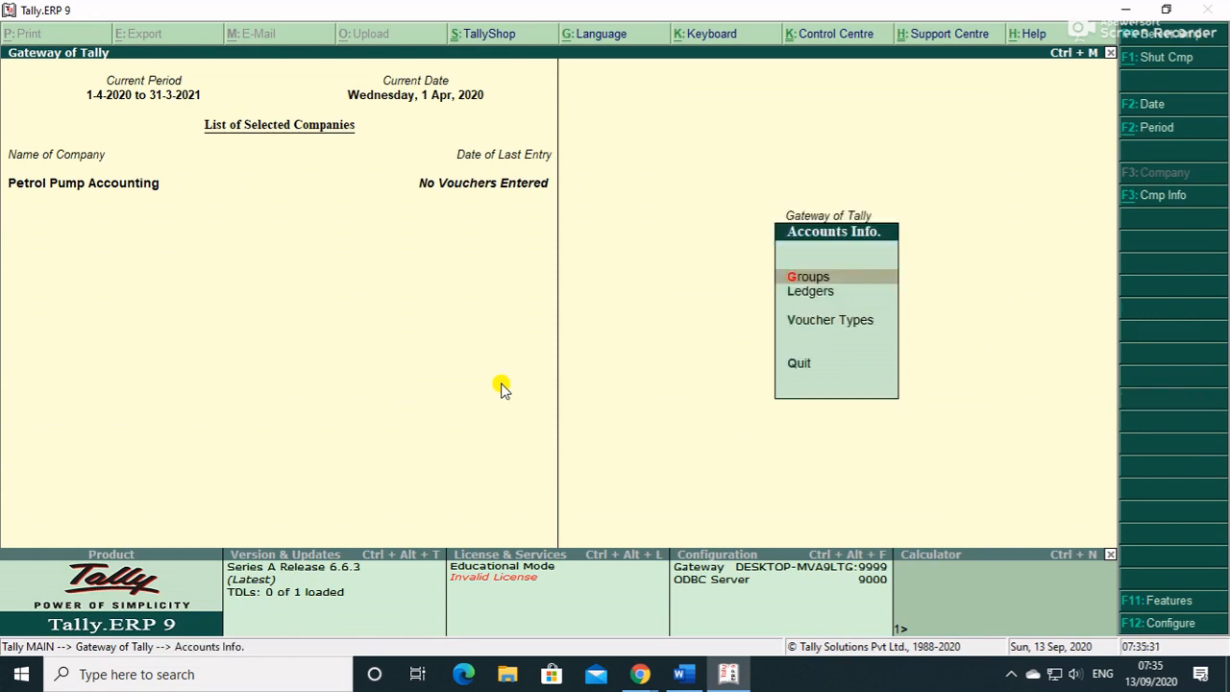
pyautogui.press('Down')
pyautogui.press('Return')
pyautogui.press('Down')
pyautogui.press('Down')
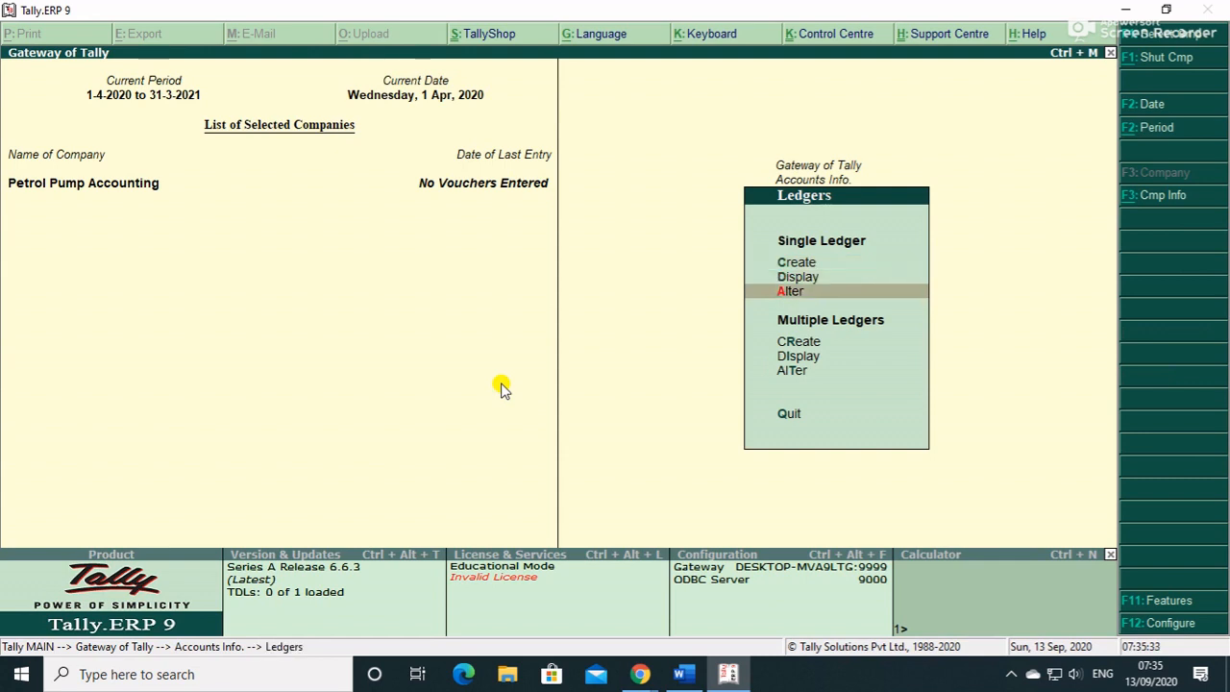
pyautogui.press('Return')
pyautogui.press('Down')
pyautogui.press('Down')
pyautogui.press('Down')
pyautogui.press('Down')
pyautogui.press('Down')
pyautogui.press('Down')
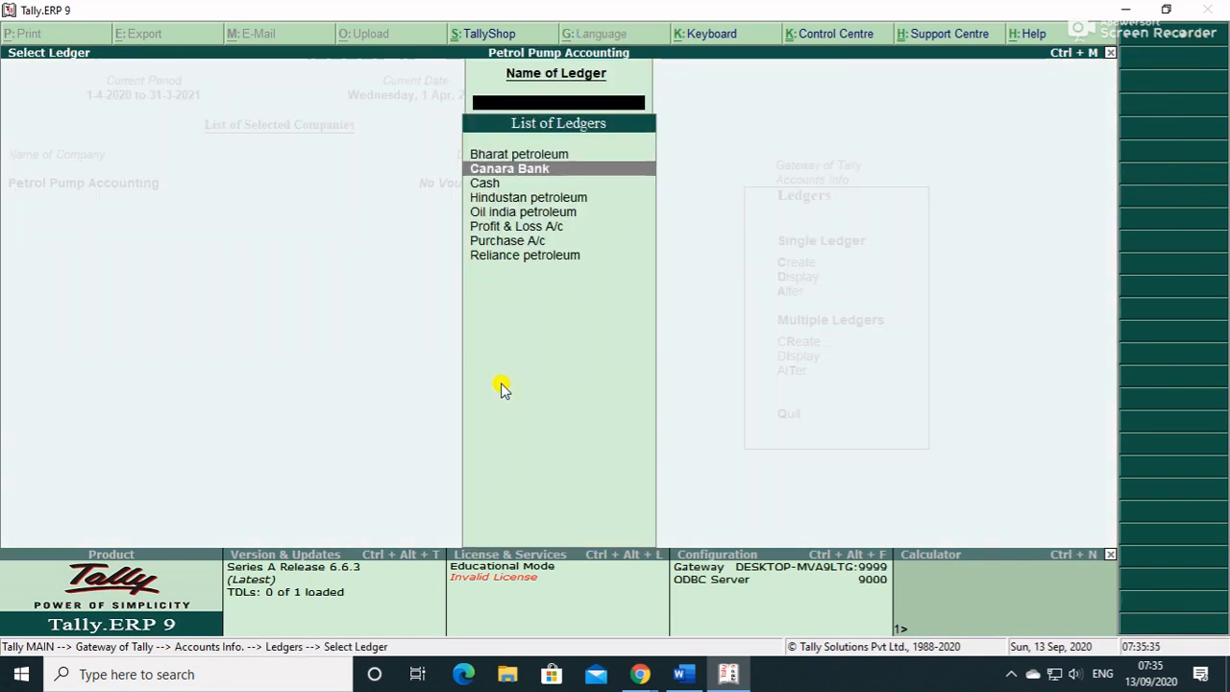
pyautogui.press('Up')
pyautogui.press('Up')
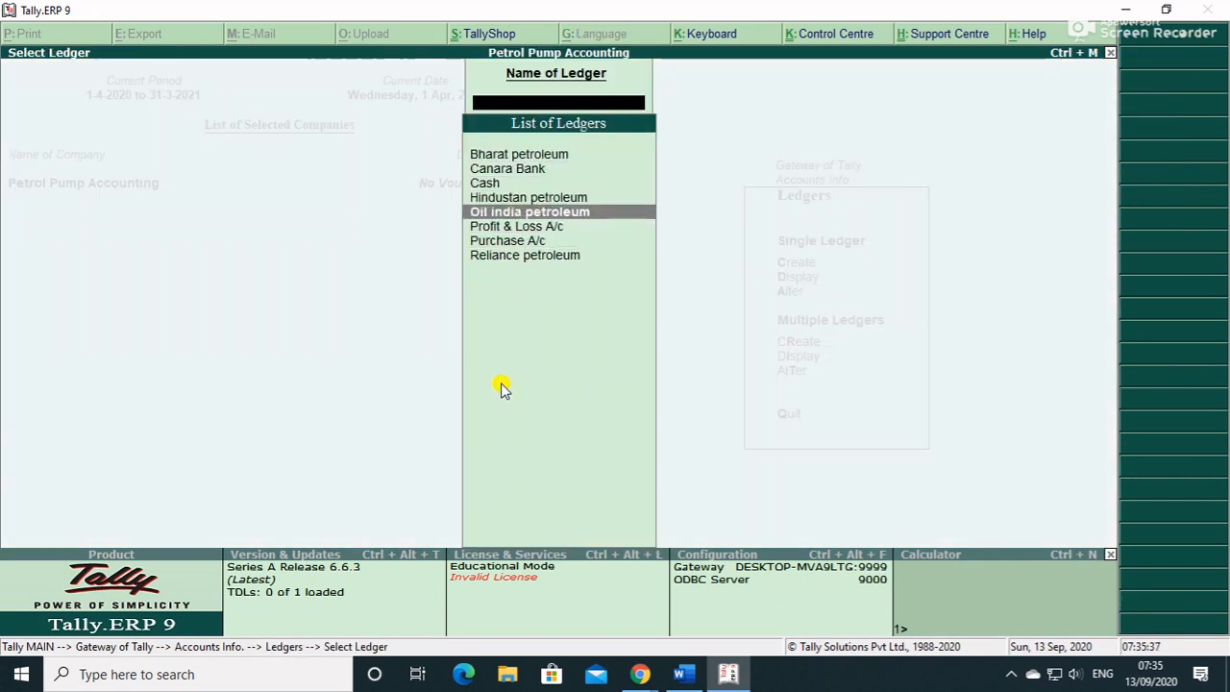
pyautogui.press('Escape')
pyautogui.press('Escape')
pyautogui.press('Escape')
# - Start a new stock item named 'Petrol' from Inventory Info
pyautogui.press('Down')
pyautogui.press('Return')
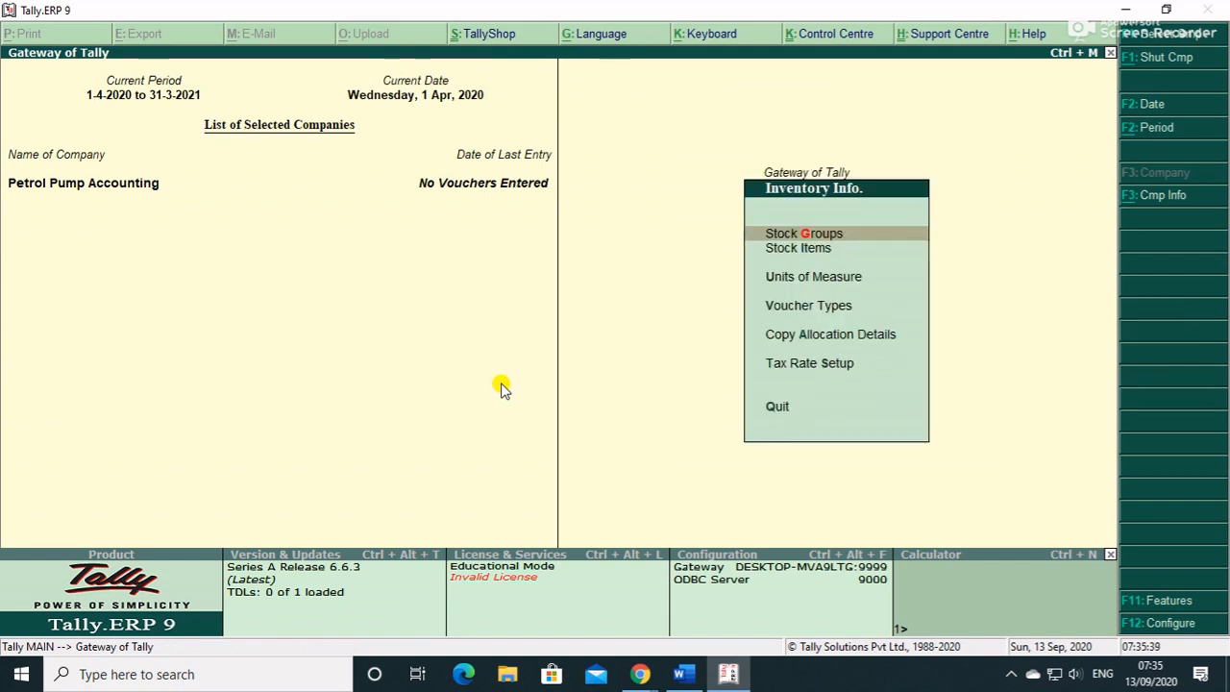
pyautogui.press('Down')
pyautogui.press('Return')
pyautogui.write('Petrol')
pyautogui.press('Return')
pyautogui.press('Return')
pyautogui.press('Return')
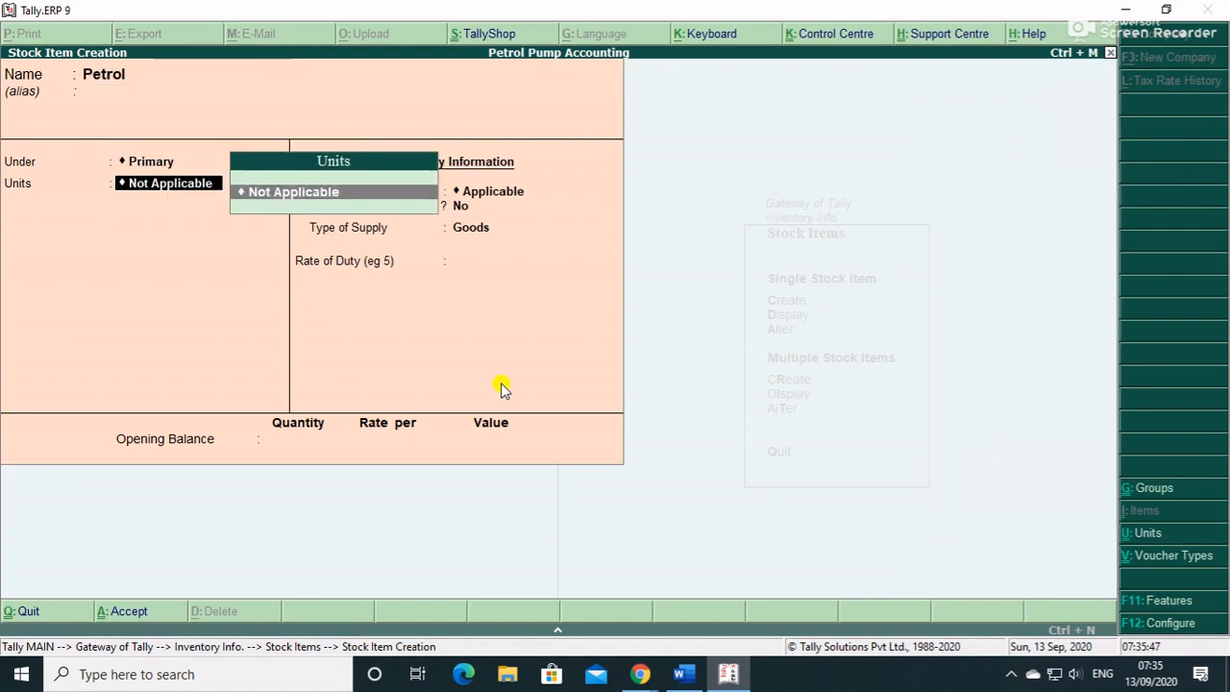
# - Create the unit 'ltrs' with UQC KLR-KILOLITRE for Petrol
pyautogui.hotkey('alt', 'c')
pyautogui.write('ltr')
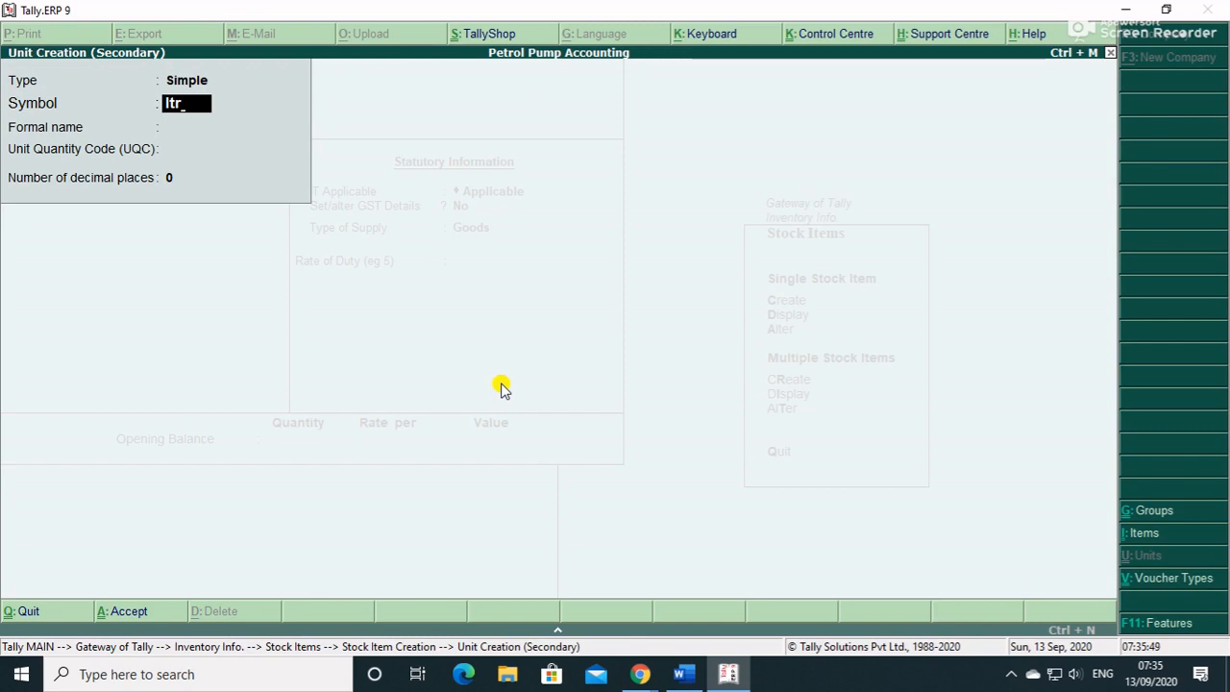
pyautogui.write('s')
pyautogui.press('Return')
pyautogui.press('Return')
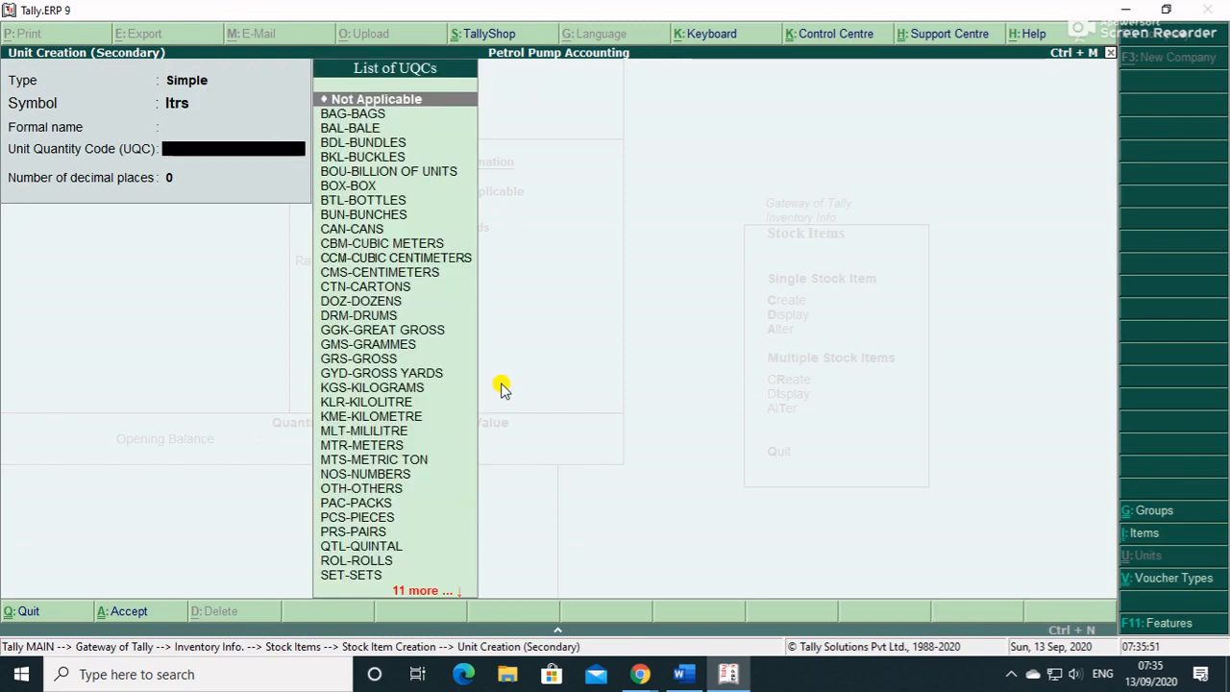
pyautogui.write('k')
pyautogui.press('Down')
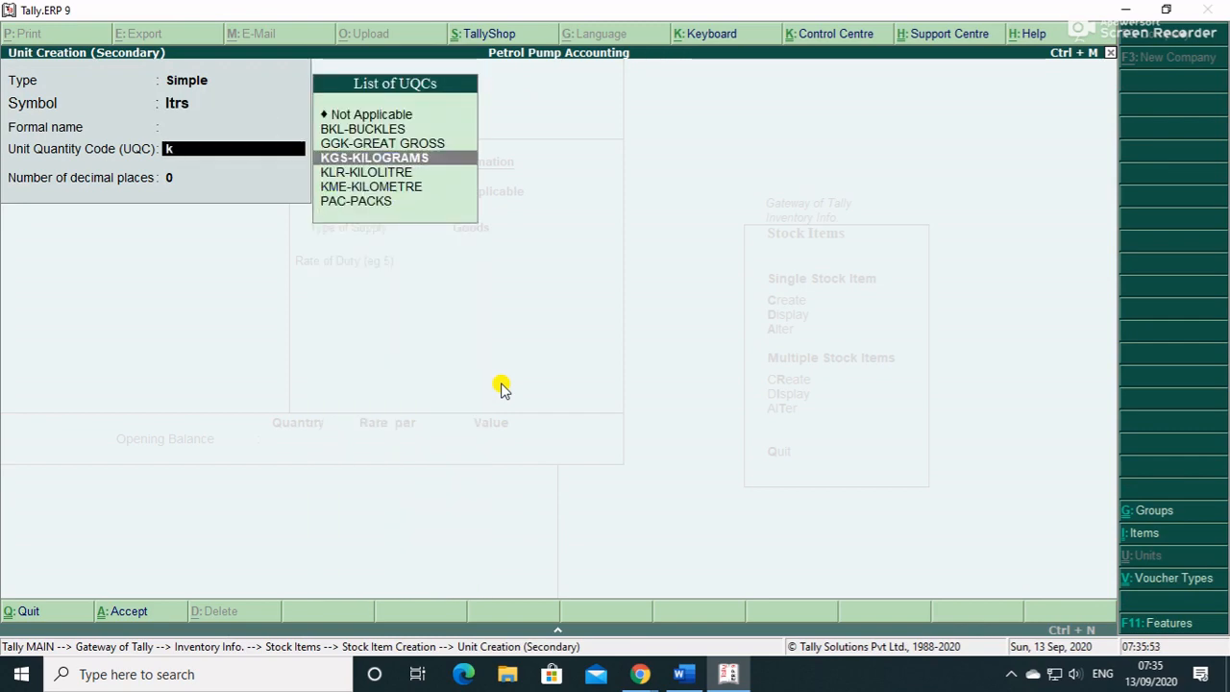
pyautogui.press('Down')
pyautogui.press('Return')
pyautogui.press('Return')
pyautogui.press('y')
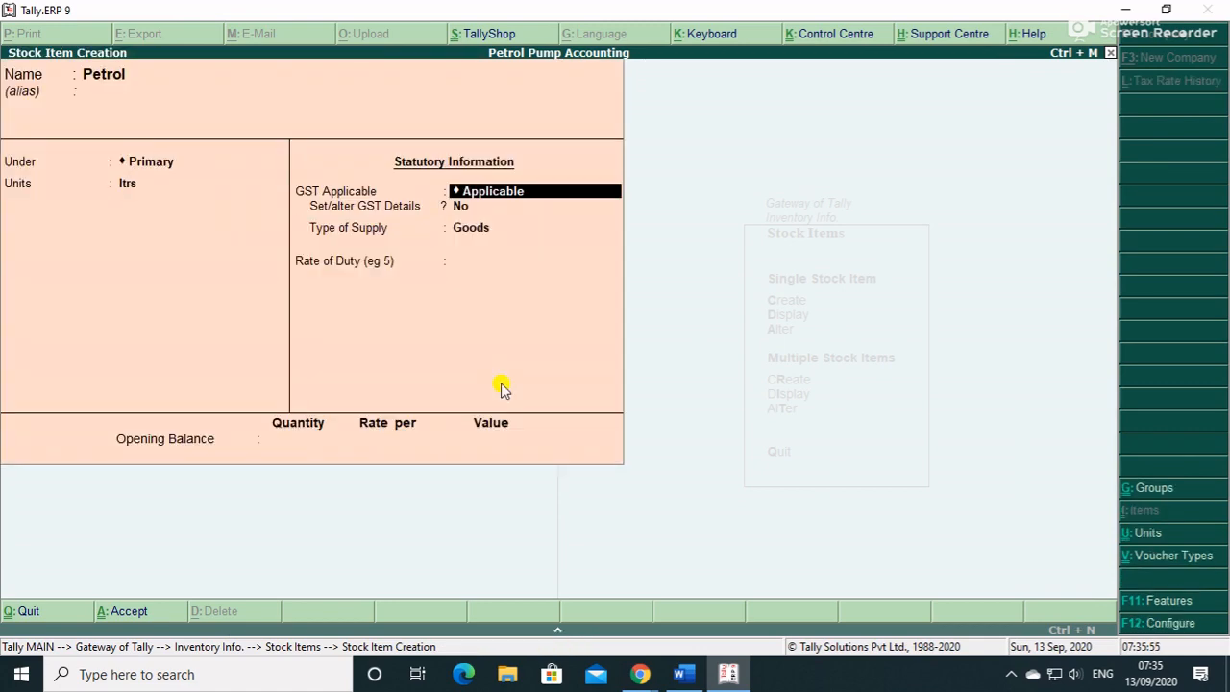
# - Set Petrol's GST details: Goods supply type with rate of duty 0
pyautogui.press('Return')
pyautogui.press('y')
pyautogui.press('Return')
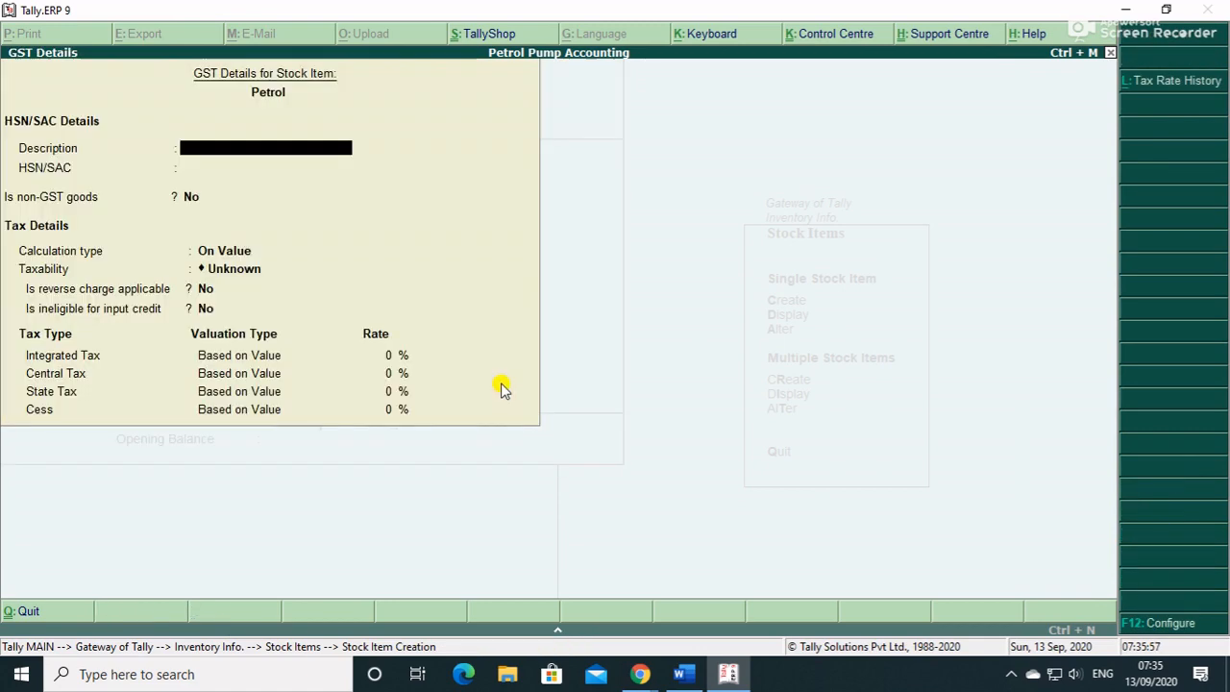
pyautogui.press('Return')
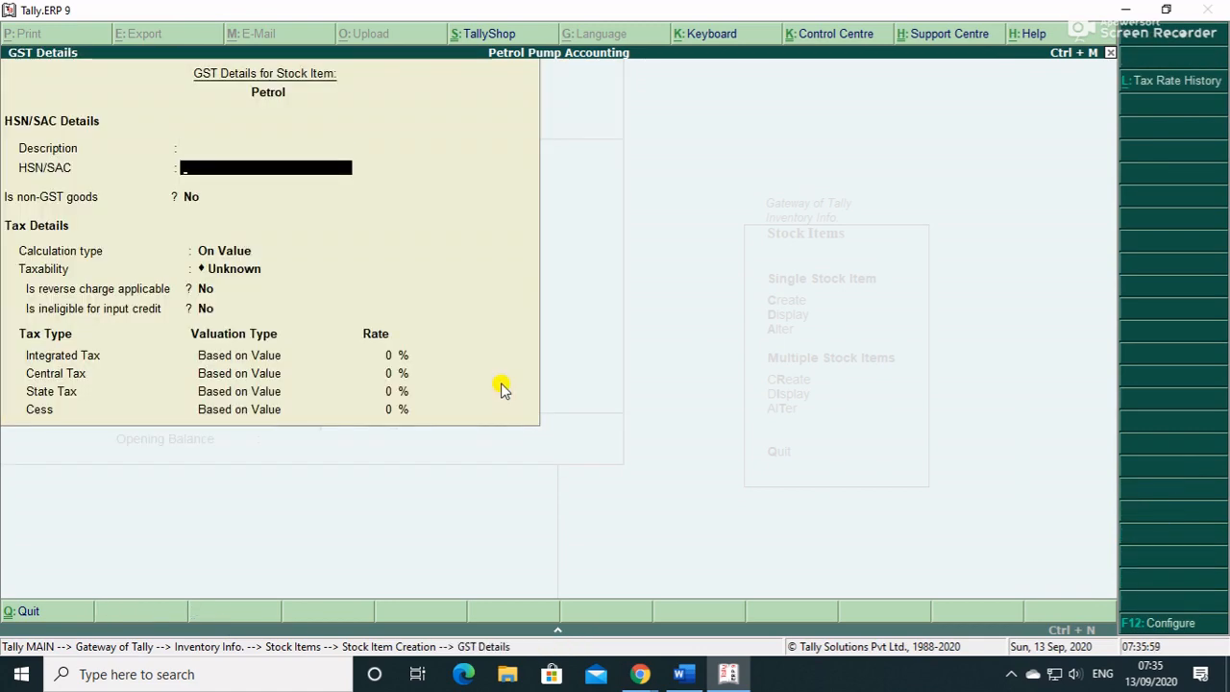
pyautogui.press('Return')
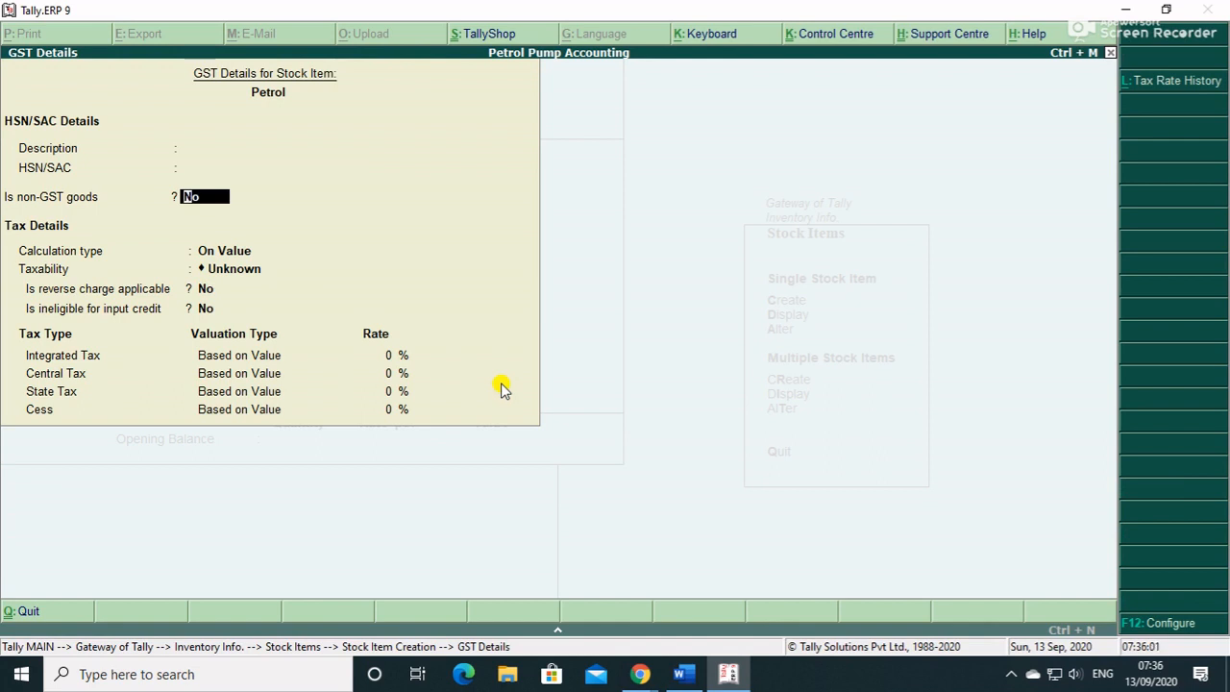
pyautogui.write('y')
pyautogui.press('F12')
pyautogui.press('Return')
pyautogui.press('Return')
pyautogui.press('Return')
pyautogui.press('Return')
pyautogui.press('Return')
pyautogui.press('Return')
pyautogui.press('Return')
pyautogui.press('Return')
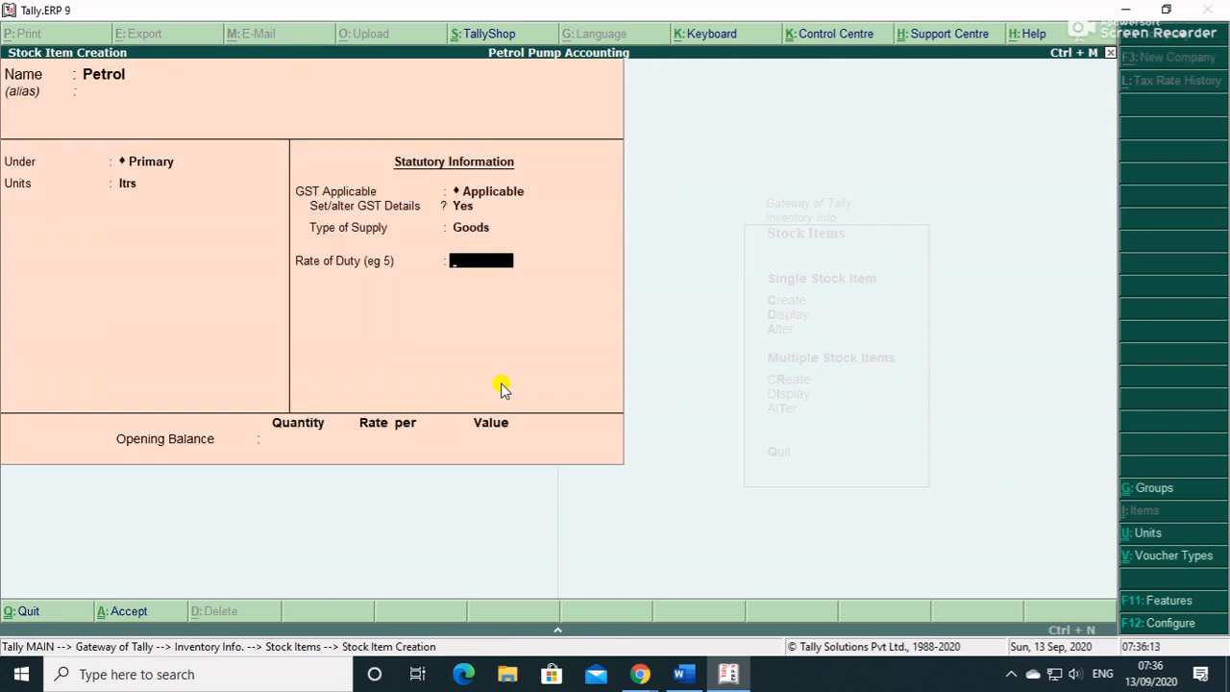
pyautogui.press('Return')
pyautogui.press('Return')
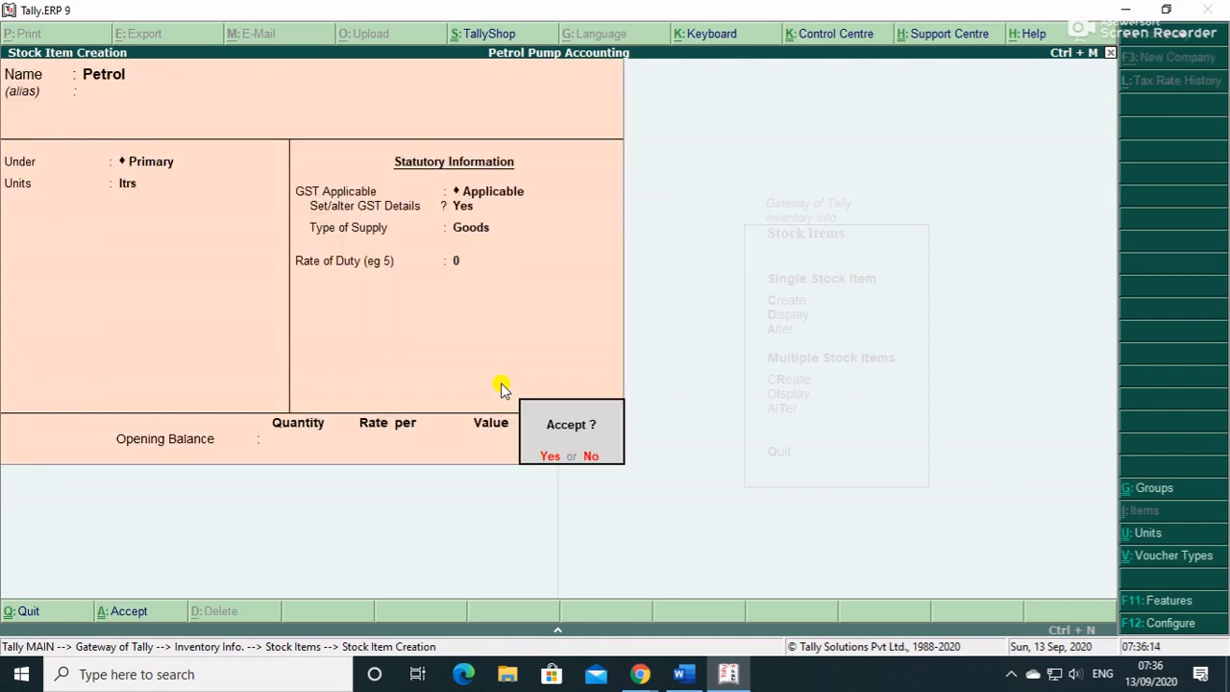
pyautogui.press('Return')
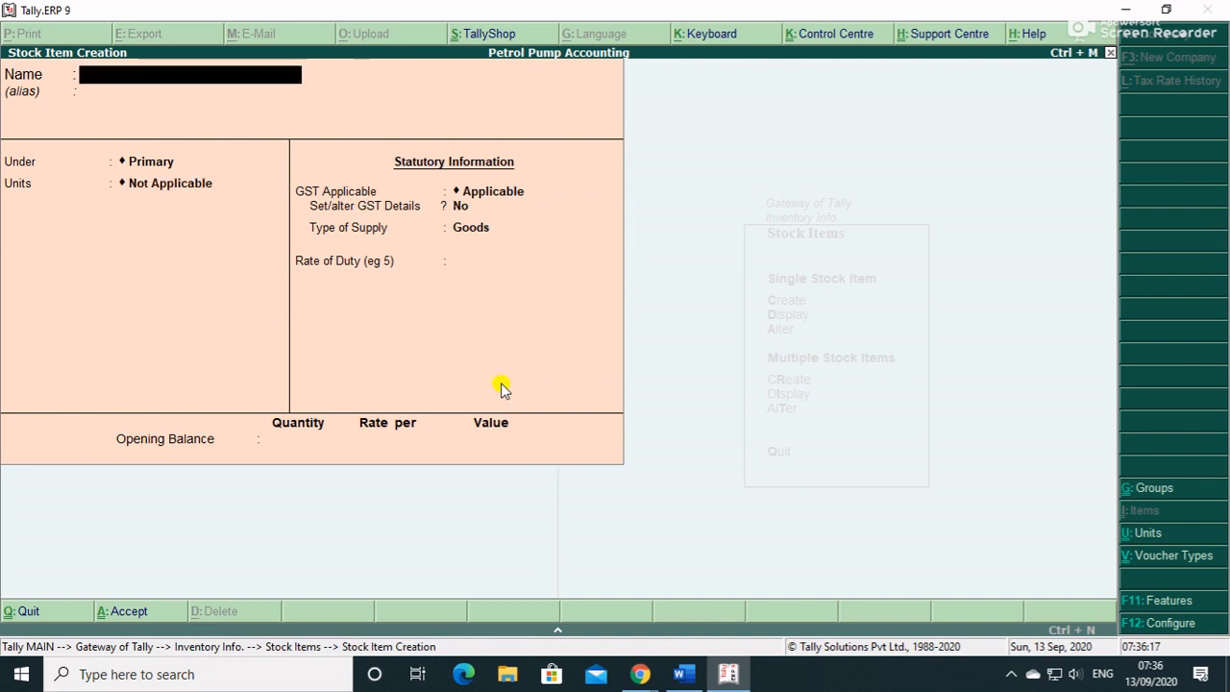
# - Create the Diesel stock item under Primary in ltrs, keeping its GST details at Goods with rate 0
pyautogui.write('Diesel')
pyautogui.press('Return')
pyautogui.press('Return')
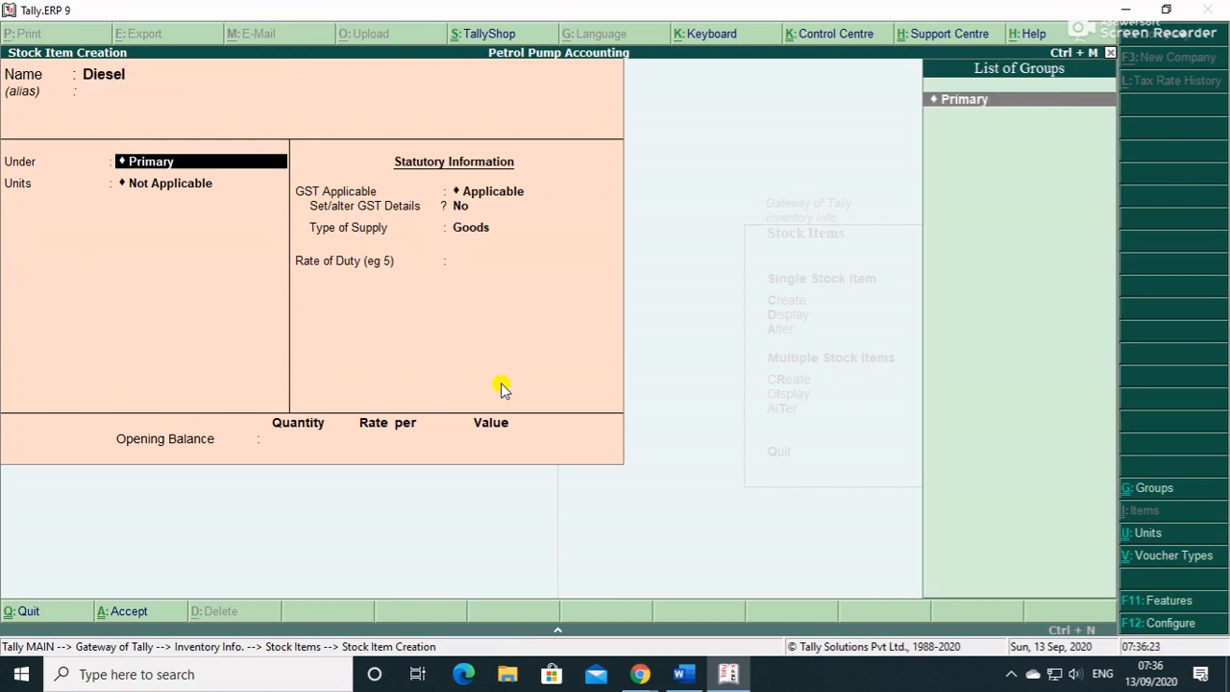
pyautogui.press('Return')
pyautogui.press('Down')
pyautogui.press('Return')
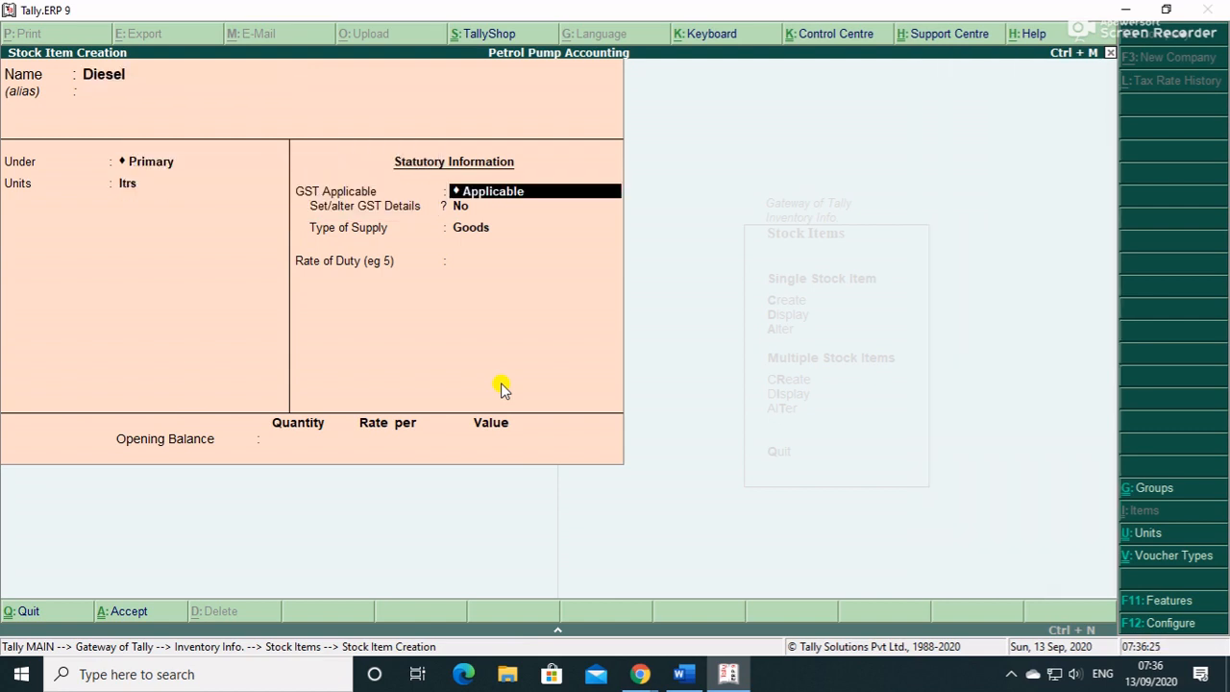
pyautogui.press('Return')
pyautogui.press('y')
pyautogui.press('Return')
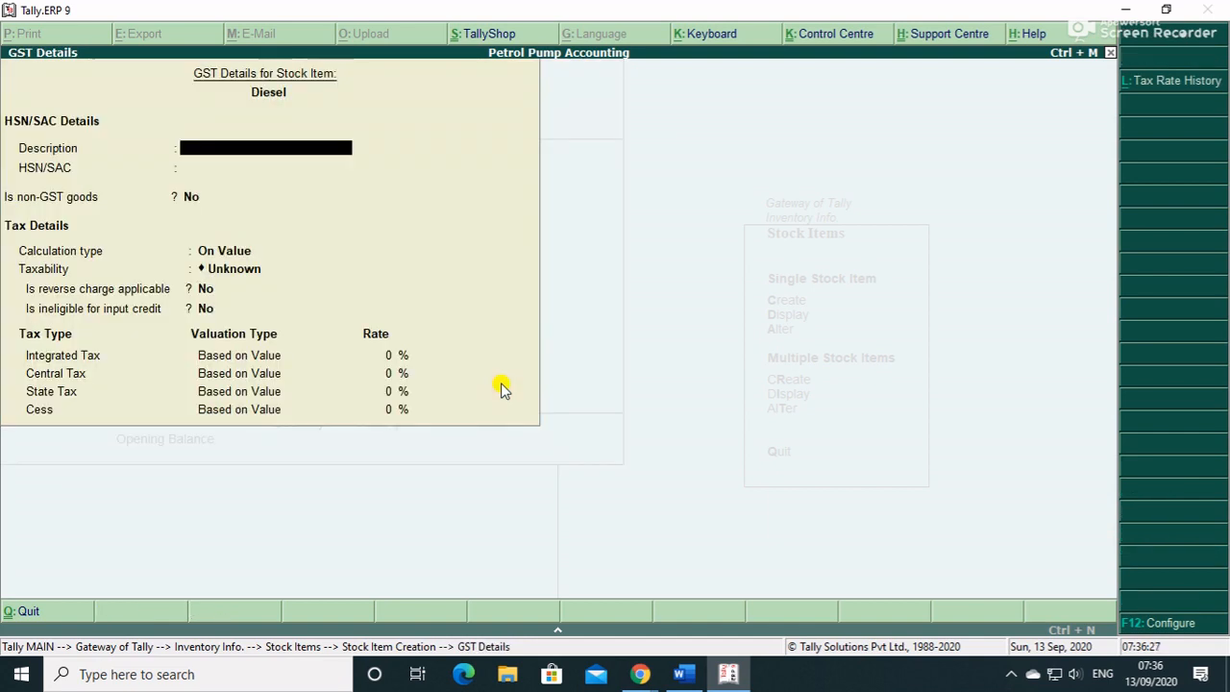
pyautogui.press('Return')
pyautogui.press('Return')
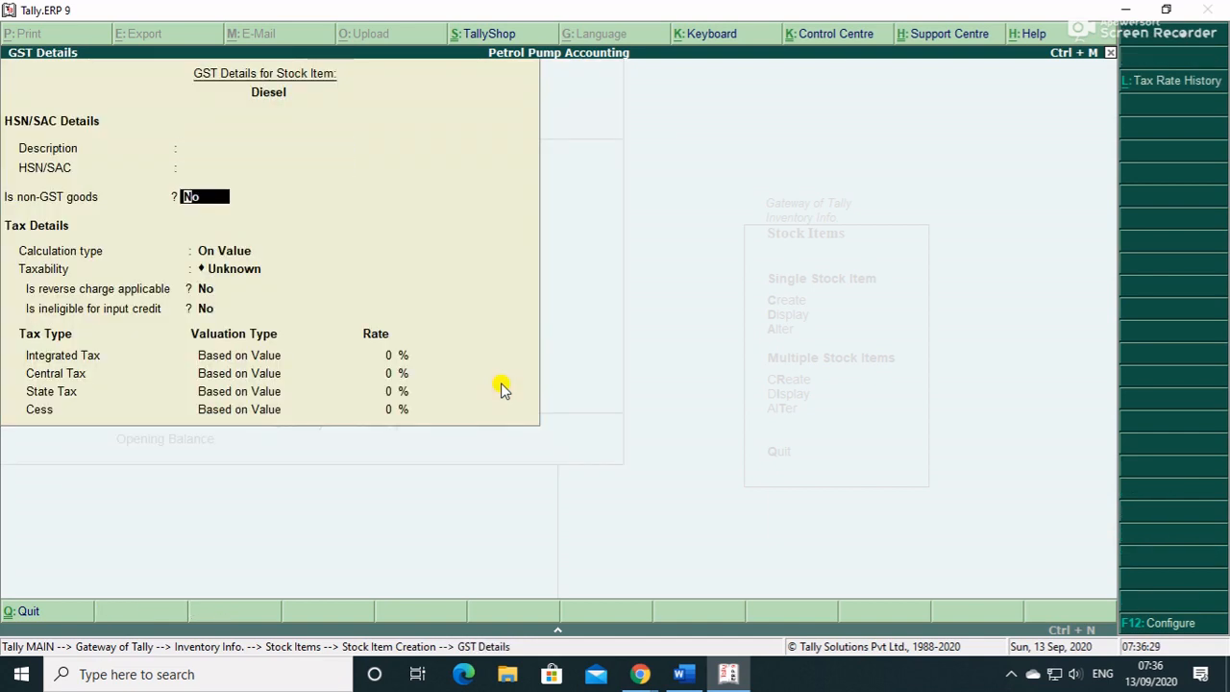
pyautogui.write('y')
pyautogui.press('Return')
pyautogui.press('Return')
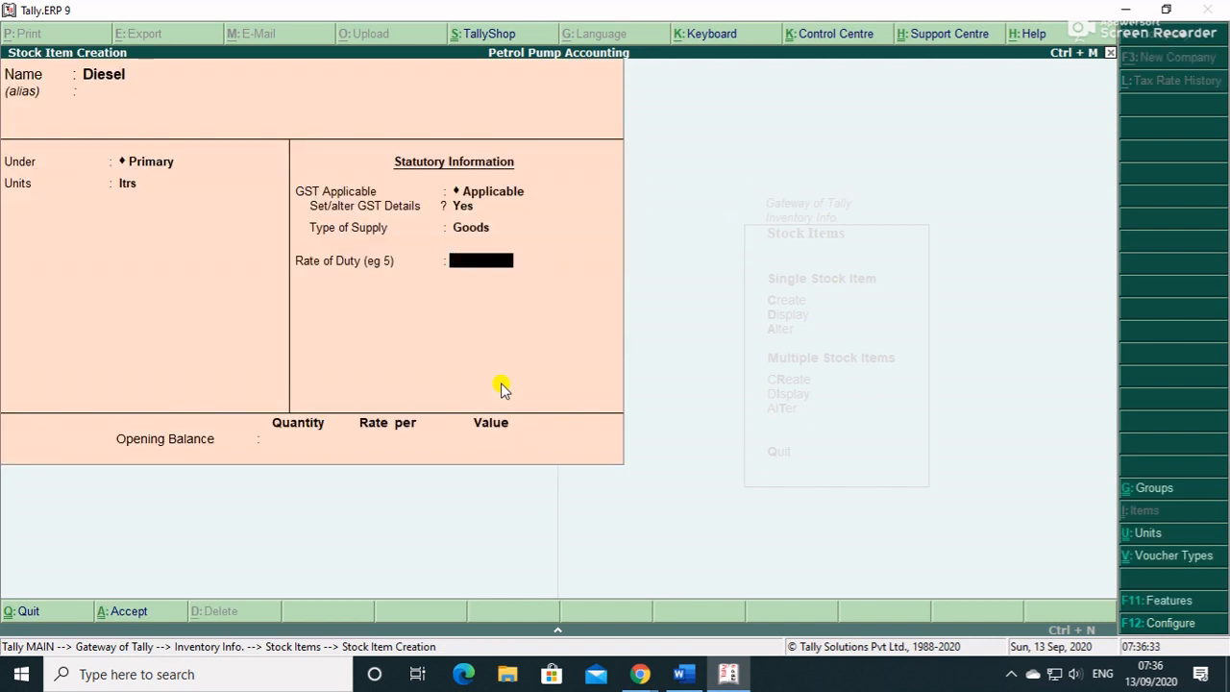
pyautogui.press('Return')
pyautogui.press('Return')
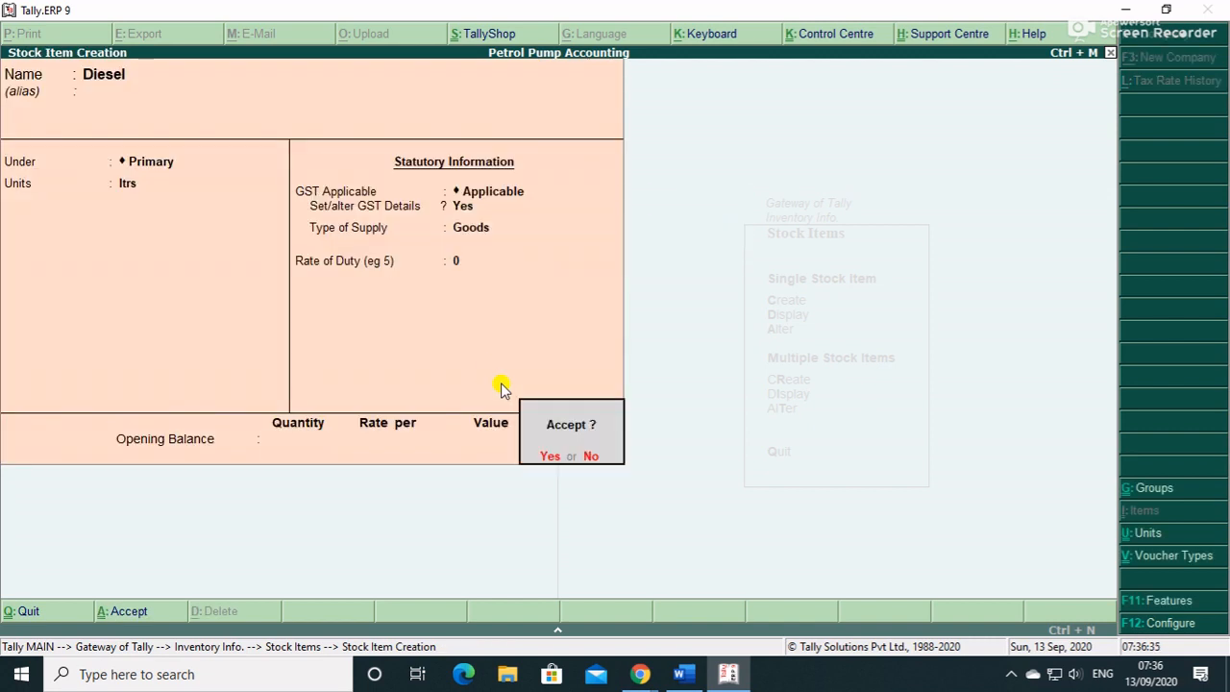
pyautogui.press('Return')
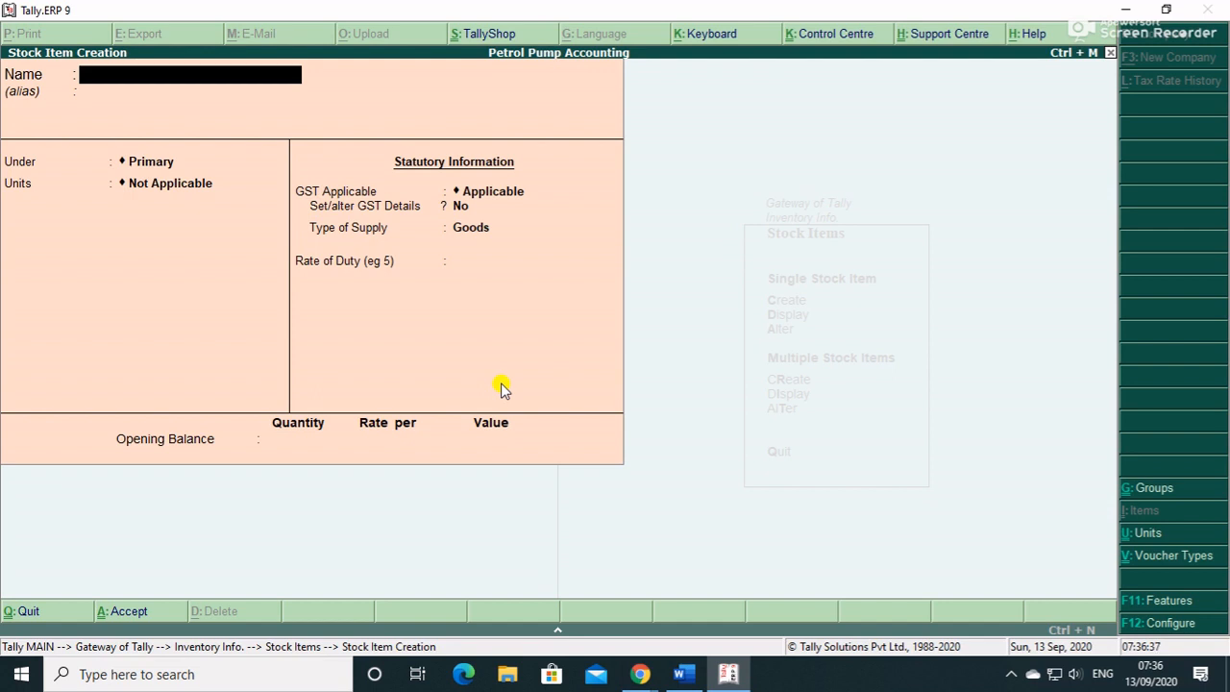
# - Start a Lubricant stock item under Primary with ltrs as its unit
pyautogui.write('Lubricant')
pyautogui.press('Return')
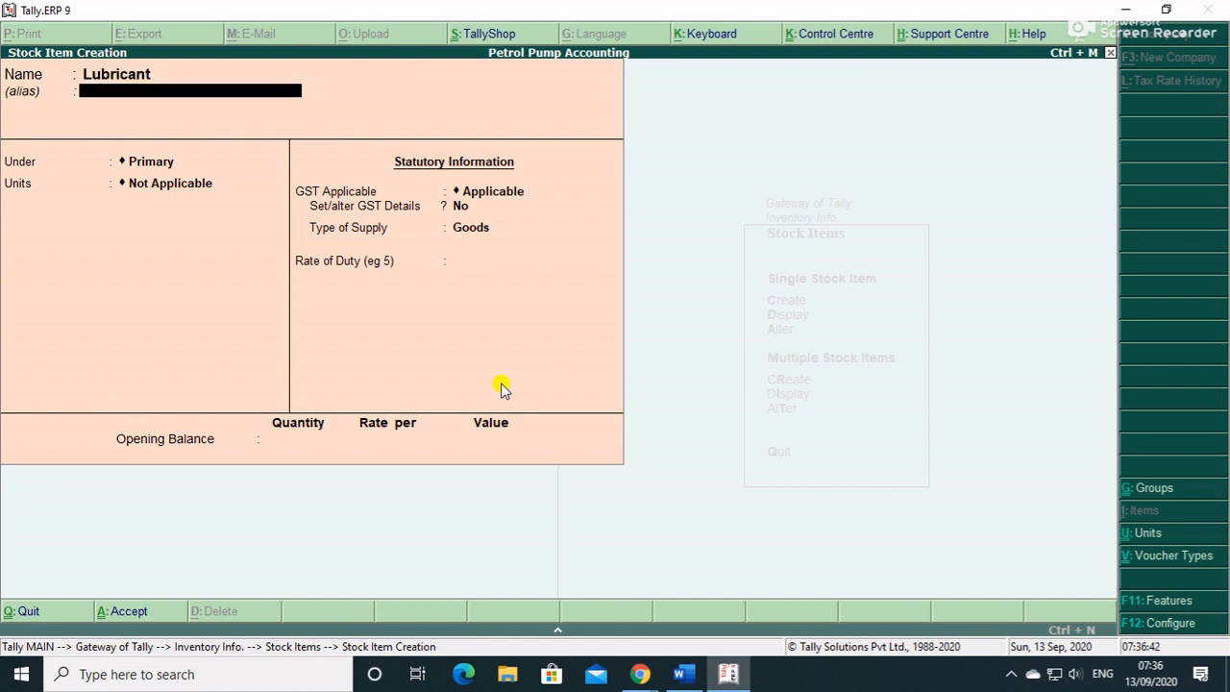
pyautogui.press('Return')
pyautogui.press('Return')
pyautogui.press('BackSpace')
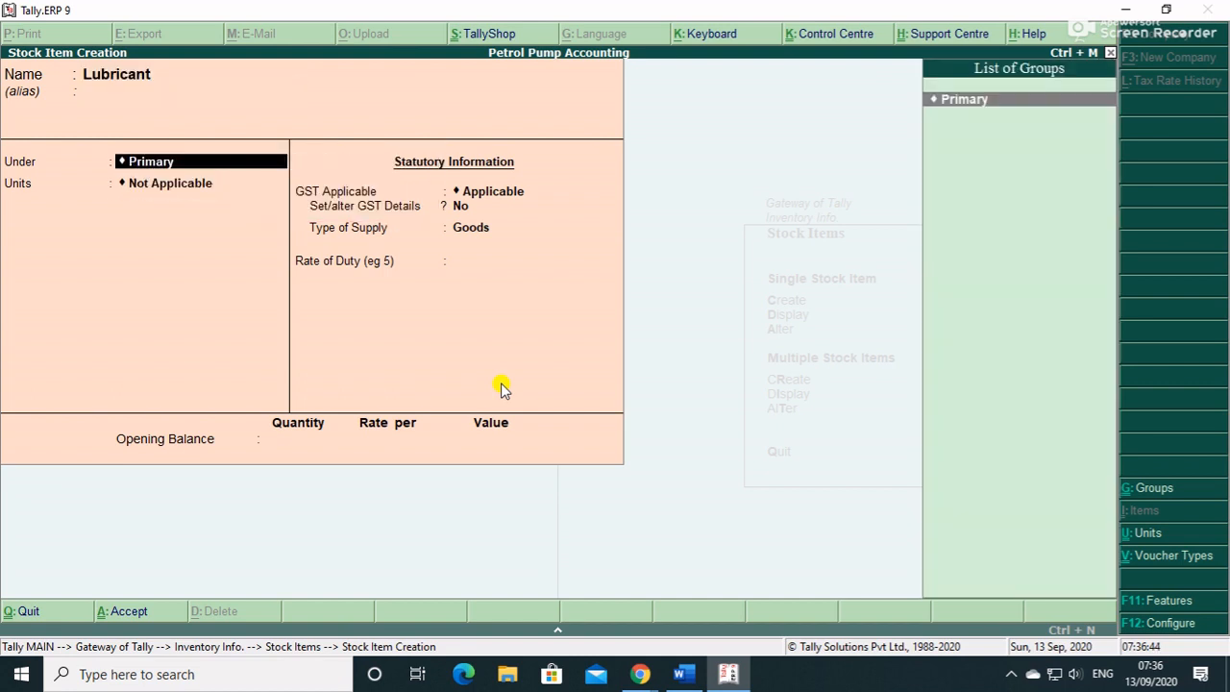
pyautogui.press('Return')
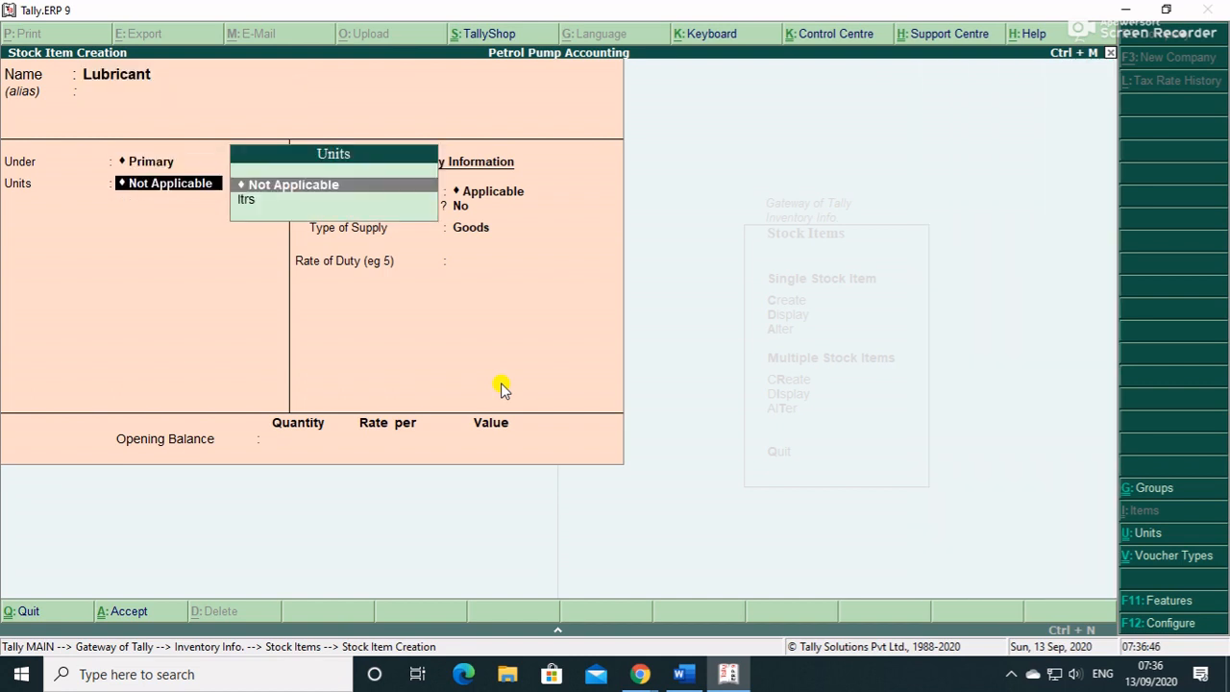
pyautogui.press('Down')
pyautogui.press('Return')
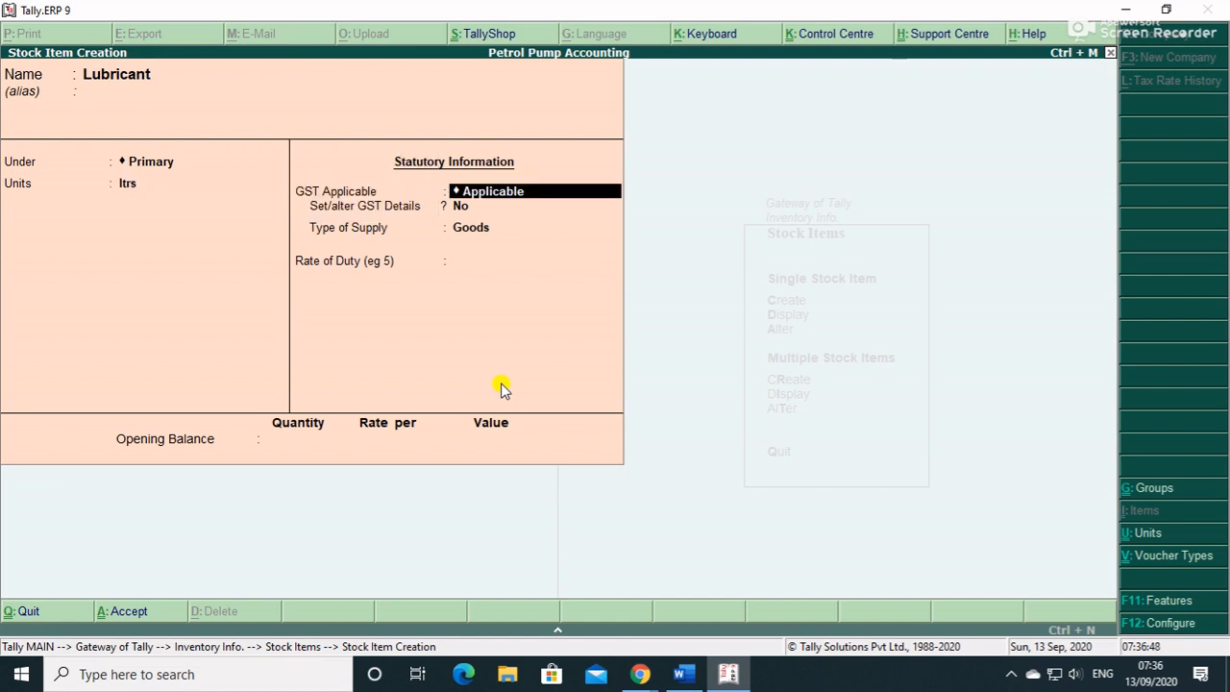
pyautogui.press('Return')
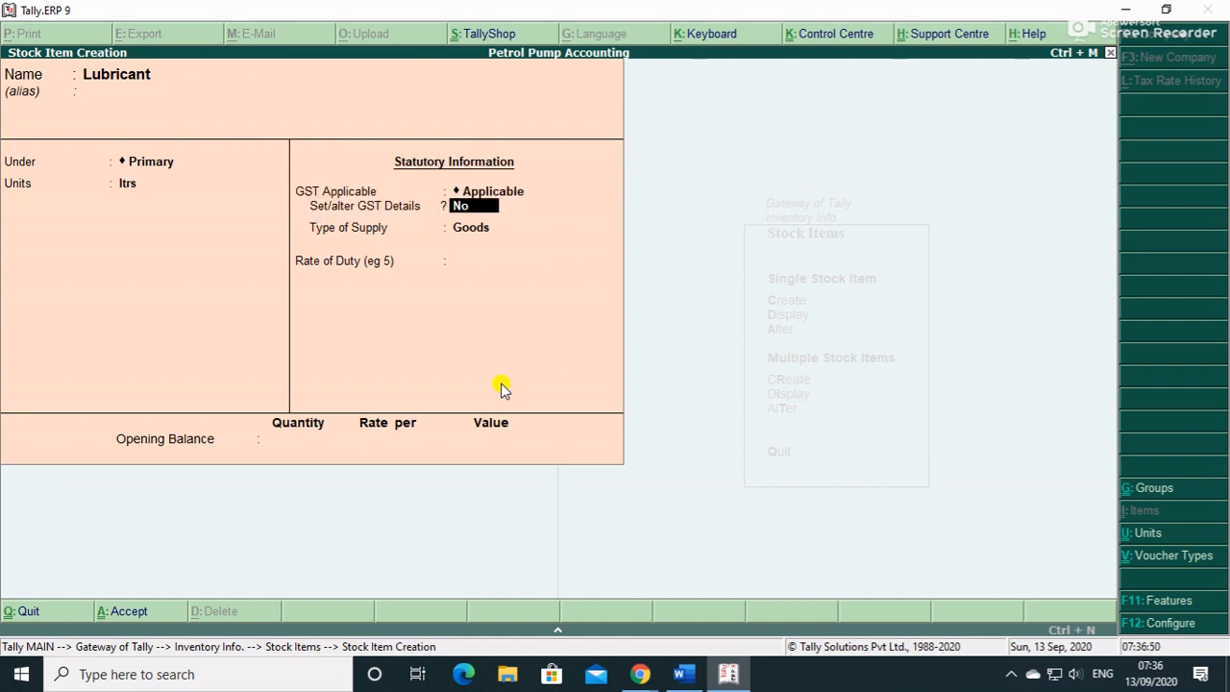
# - Give Lubricant GST details: HSN 76948, Taxable, 18% integrated and 9% central/state tax, then accept
pyautogui.press('y')
pyautogui.press('Return')
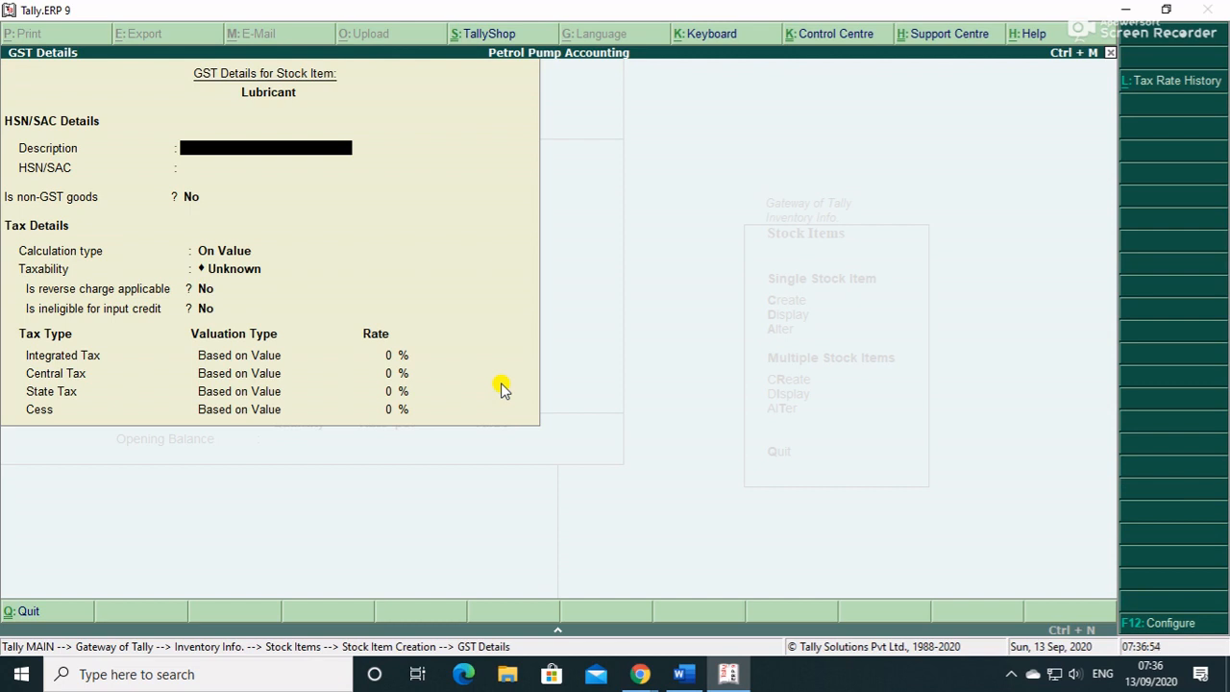
pyautogui.write('Lubricant')
pyautogui.press('Return')
pyautogui.write('76948')
pyautogui.press('Return')
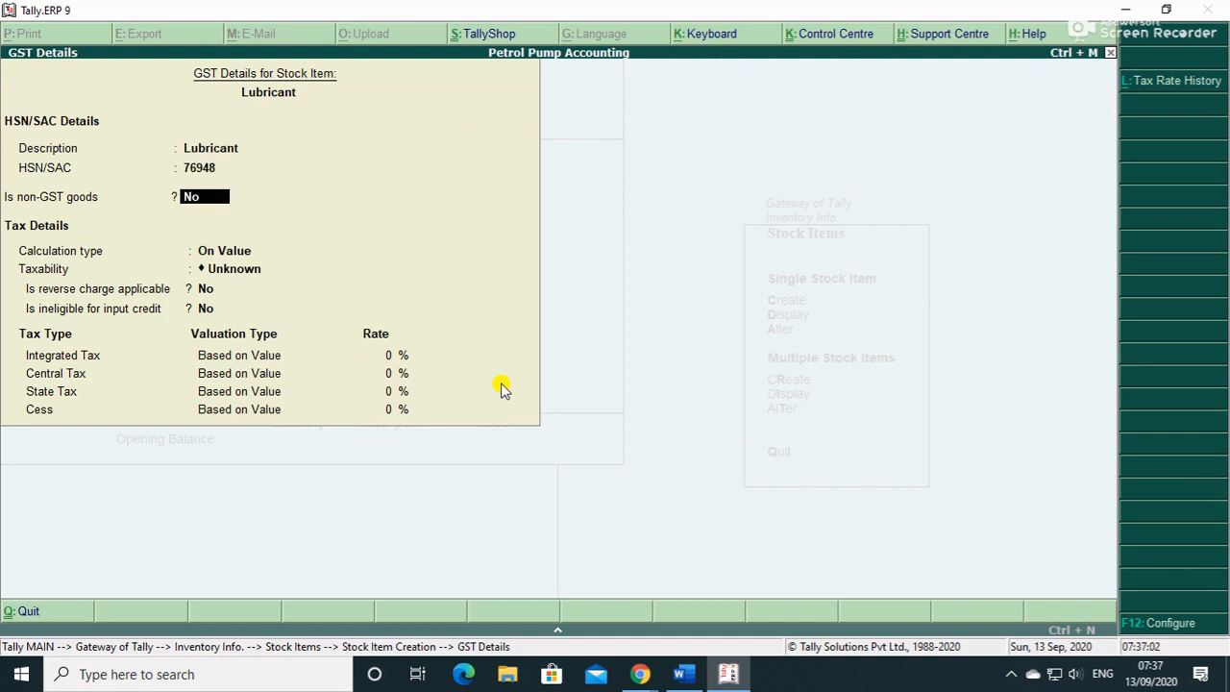
pyautogui.press('Return')
pyautogui.press('Return')
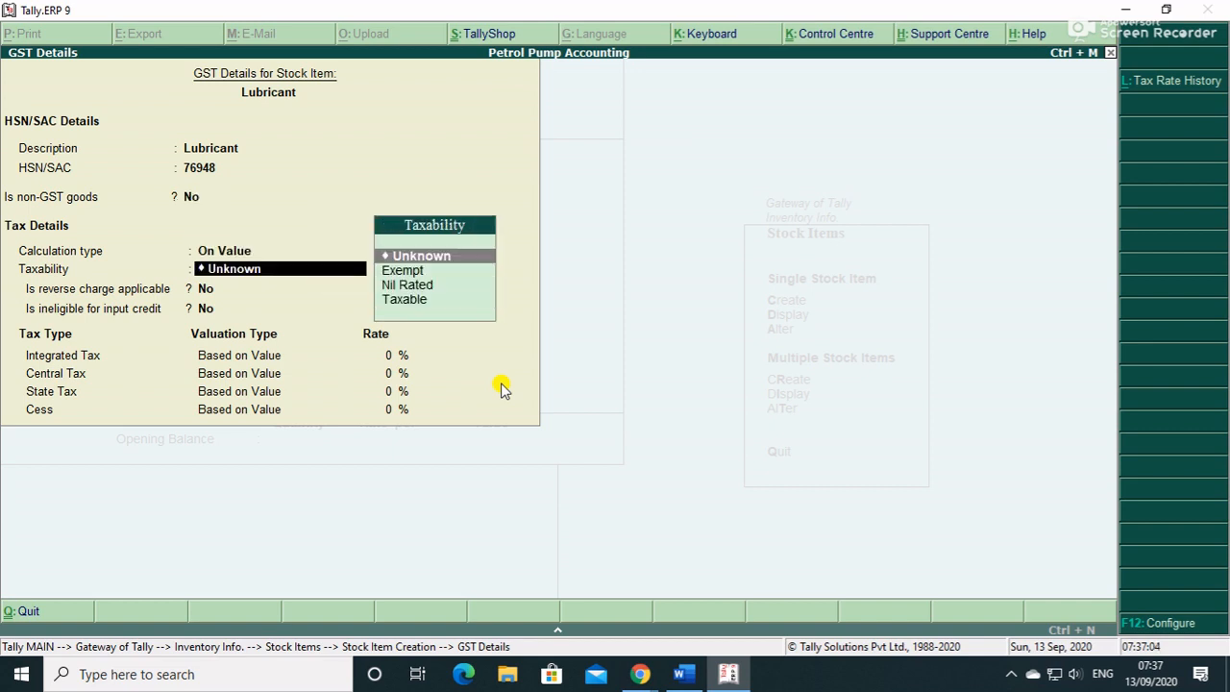
pyautogui.press('Return')
pyautogui.press('BackSpace')
pyautogui.press('Return')
pyautogui.press('Return')
pyautogui.press('Return')
pyautogui.press('Return')
pyautogui.press('Return')
pyautogui.write('T')
pyautogui.press('Return')
pyautogui.press('Return')
pyautogui.press('Return')
pyautogui.write('18')
pyautogui.press('Return')
pyautogui.write('9')
pyautogui.press('Return')
pyautogui.press('Return')
pyautogui.press('Return')
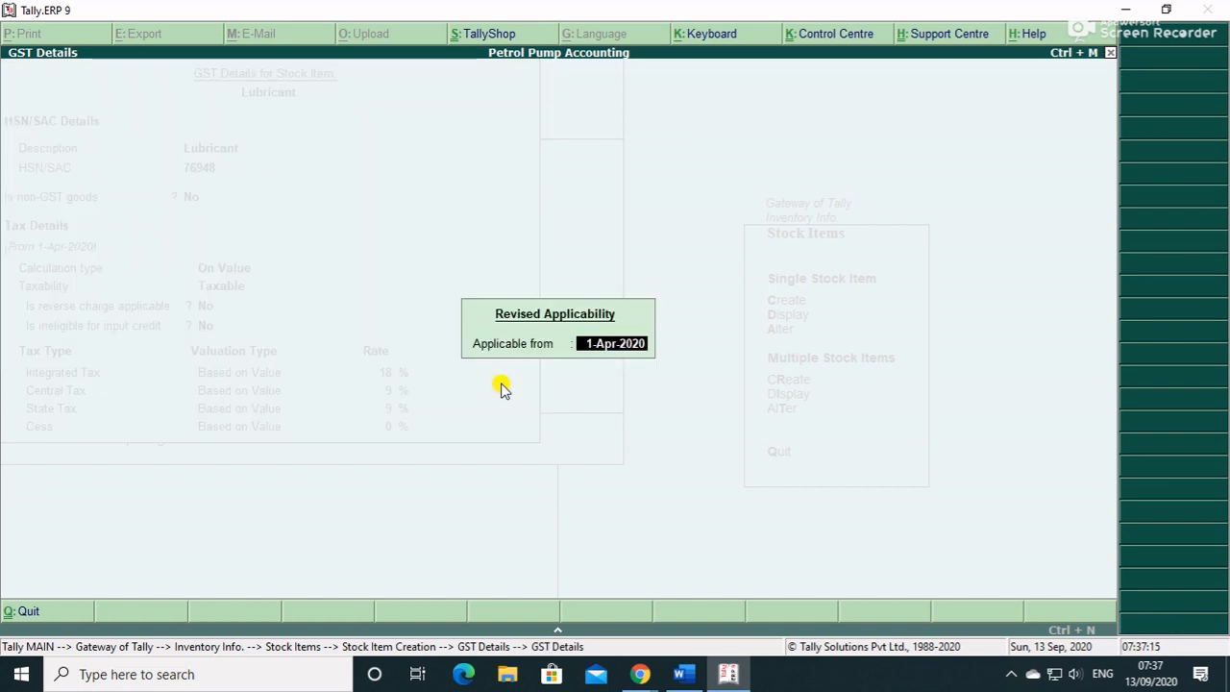
pyautogui.press('Return')
pyautogui.press('Return')
pyautogui.press('Return')
pyautogui.press('Return')
pyautogui.press('Return')
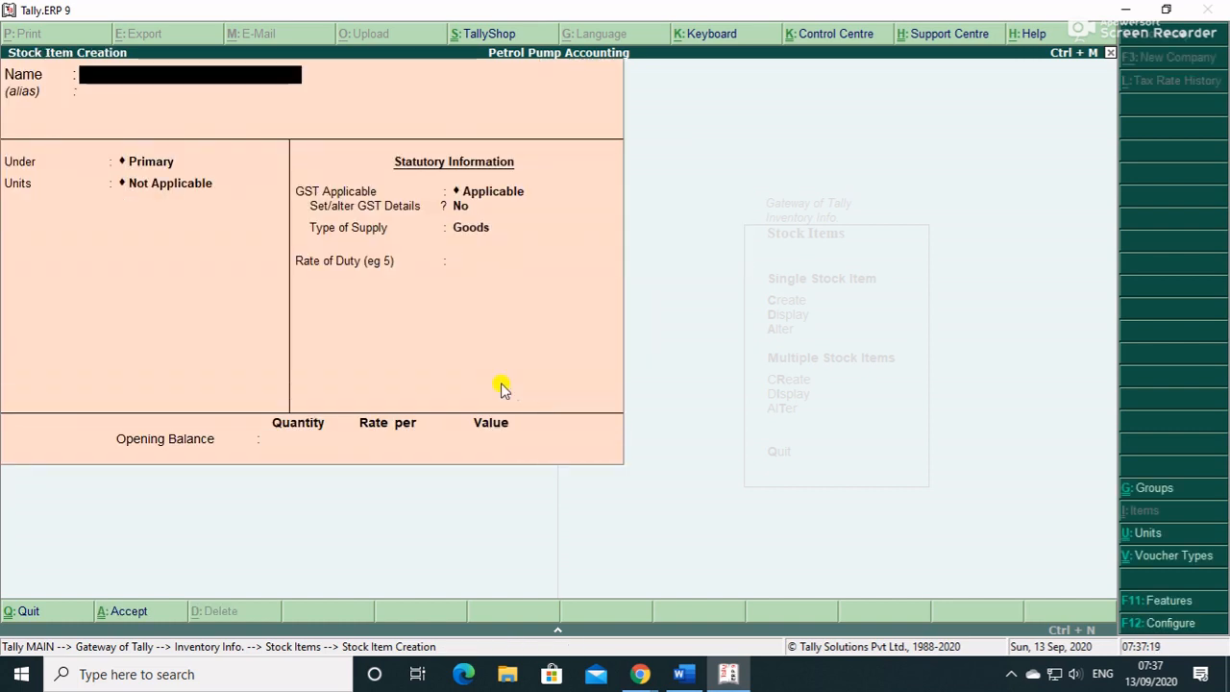
# - Leave the blank stock item form after reviewing the existing stock item list
pyautogui.rightClick(499, 384)
pyautogui.press('Return')
pyautogui.press('Down')
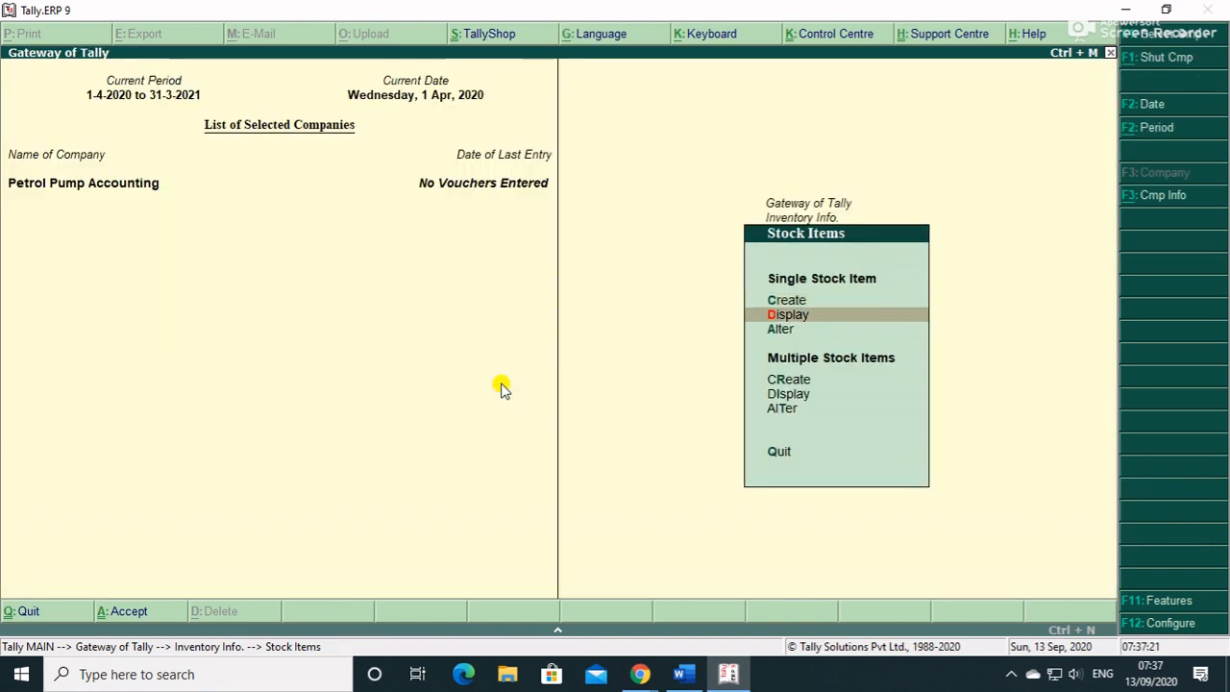
pyautogui.press('Down')
pyautogui.press('Return')
pyautogui.press('Down')
pyautogui.press('Down')
pyautogui.press('Down')
pyautogui.press('Down')
pyautogui.press('Down')
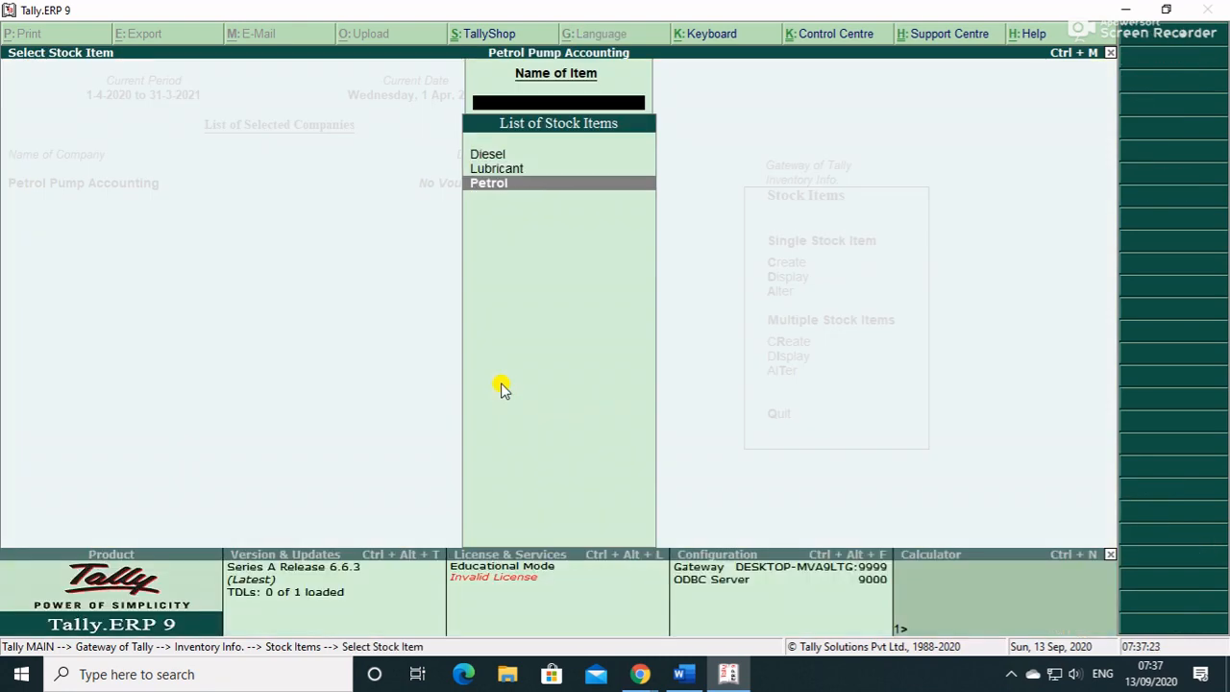
pyautogui.press('Escape')
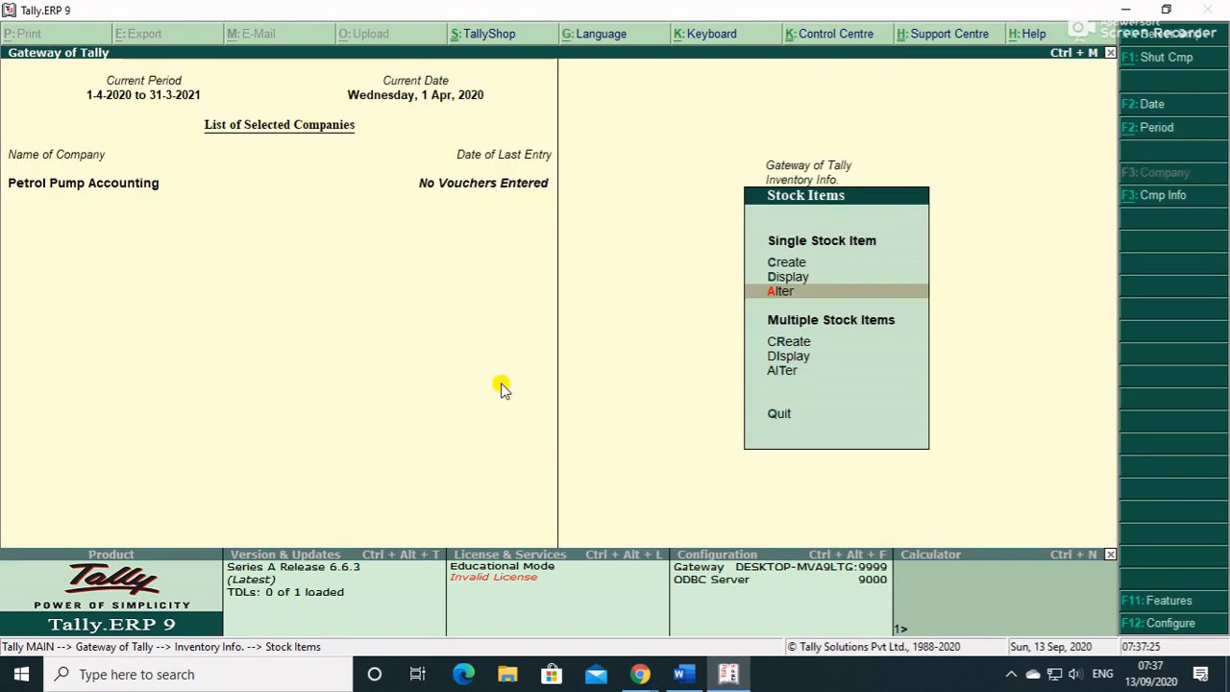
pyautogui.press('Escape')
pyautogui.press('Escape')
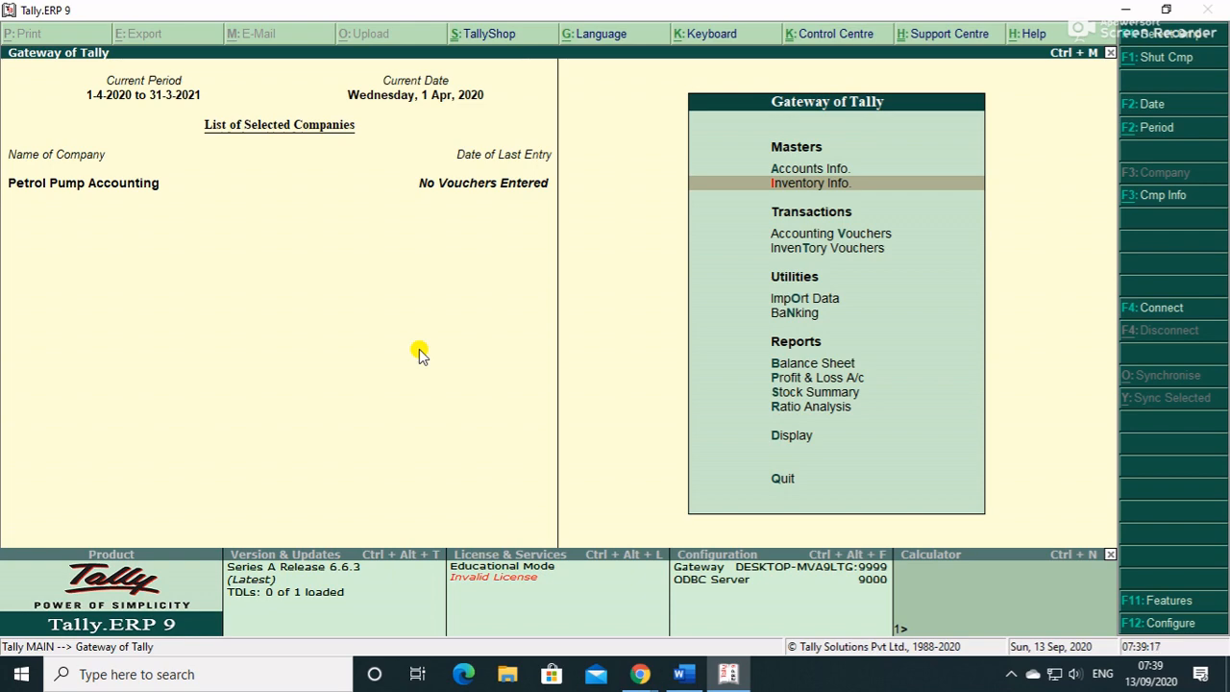
# - Set Maintain multiple Godowns to Yes in F11 Inventory Features and go to Godowns
pyautogui.press('F11')
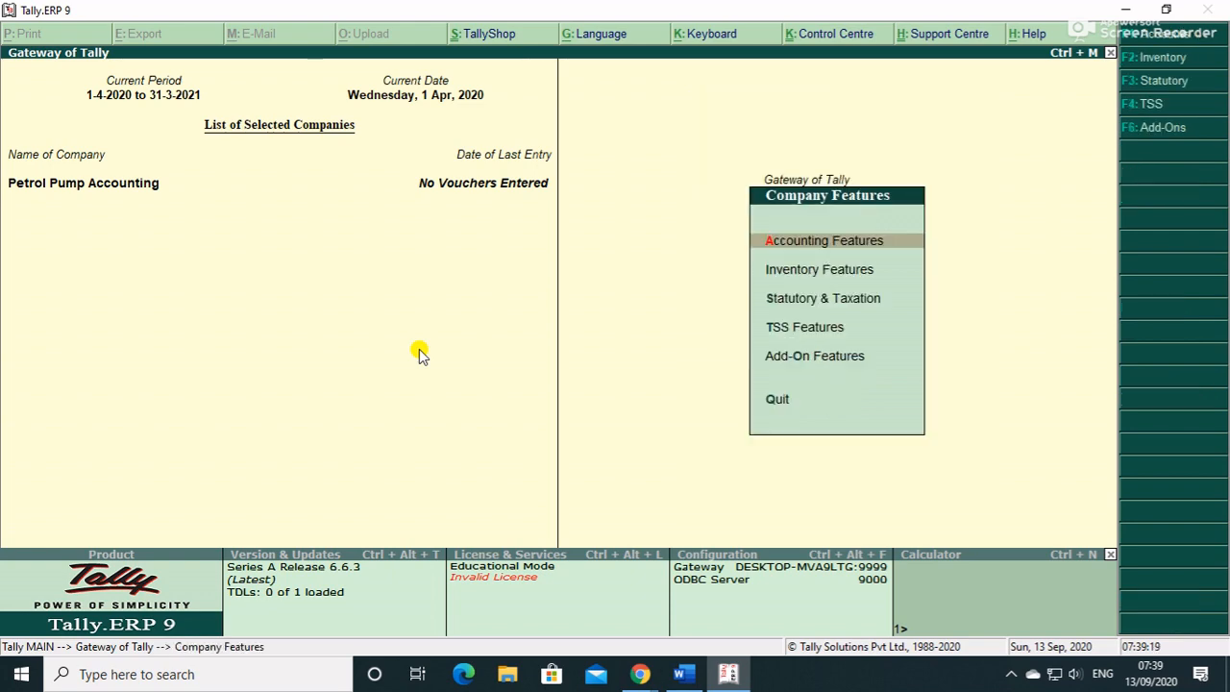
pyautogui.press('i')
pyautogui.press('Return')
pyautogui.press('Return')
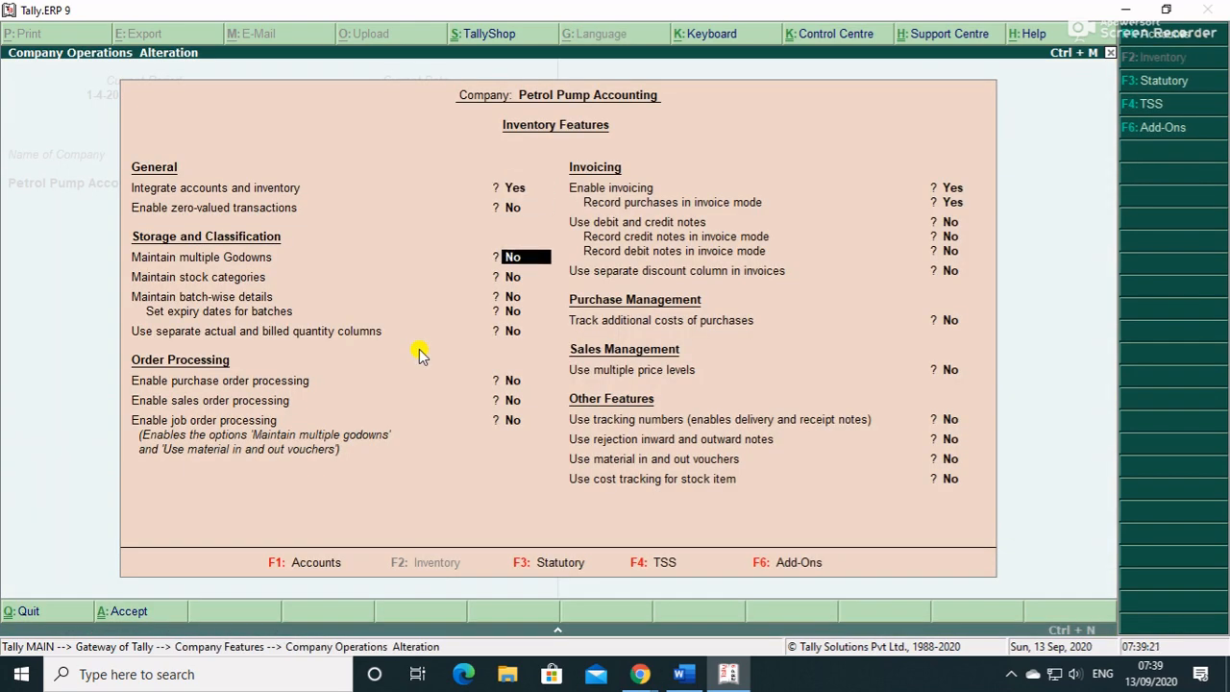
pyautogui.write('y')
pyautogui.press('Return')
pyautogui.press('Return')
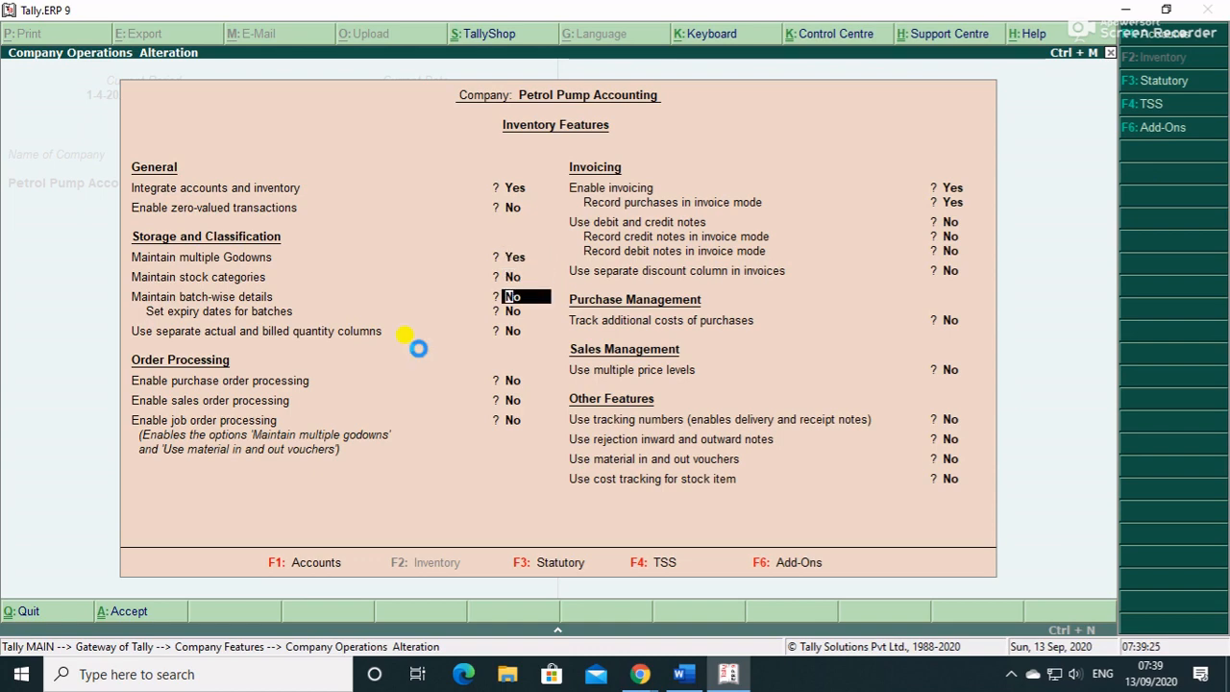
pyautogui.hotkey('ctrl', 'a')
pyautogui.press('Escape')
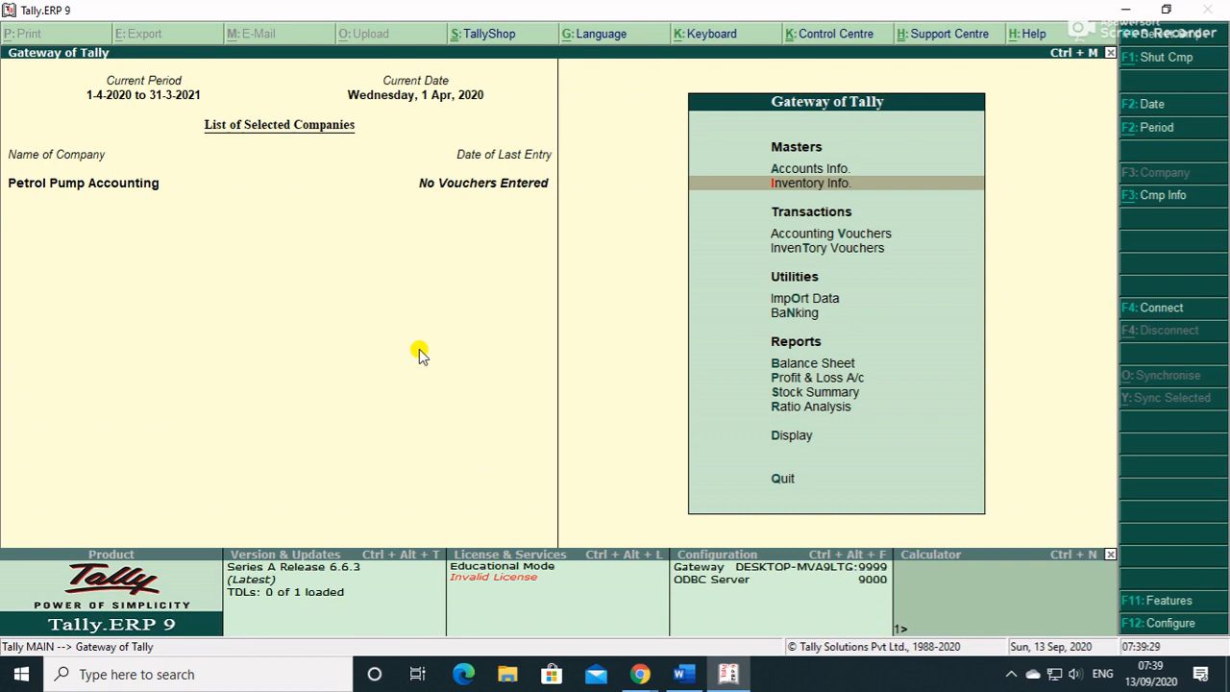
pyautogui.press('Return')
pyautogui.press('Down')
pyautogui.press('Down')
pyautogui.press('Down')
# - Create godowns Tank 1(Petrol), Tank 2(Diesel) and Tank 3(Lubricant)
pyautogui.press('Return')
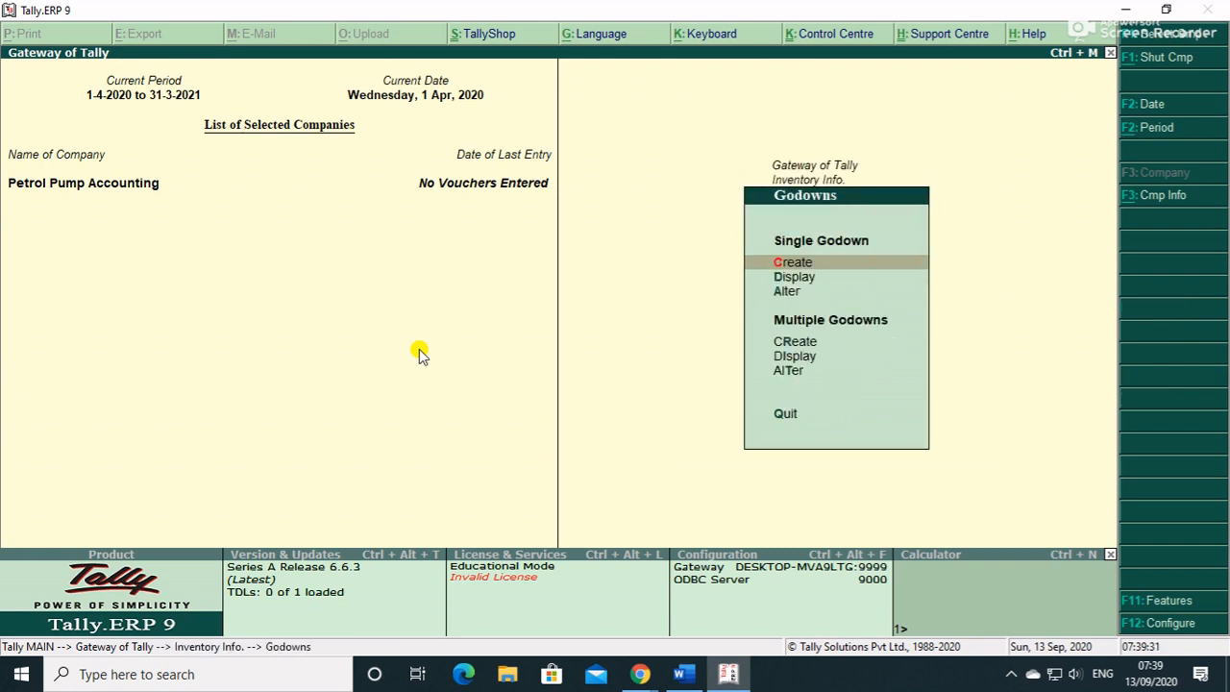
pyautogui.press('Return')
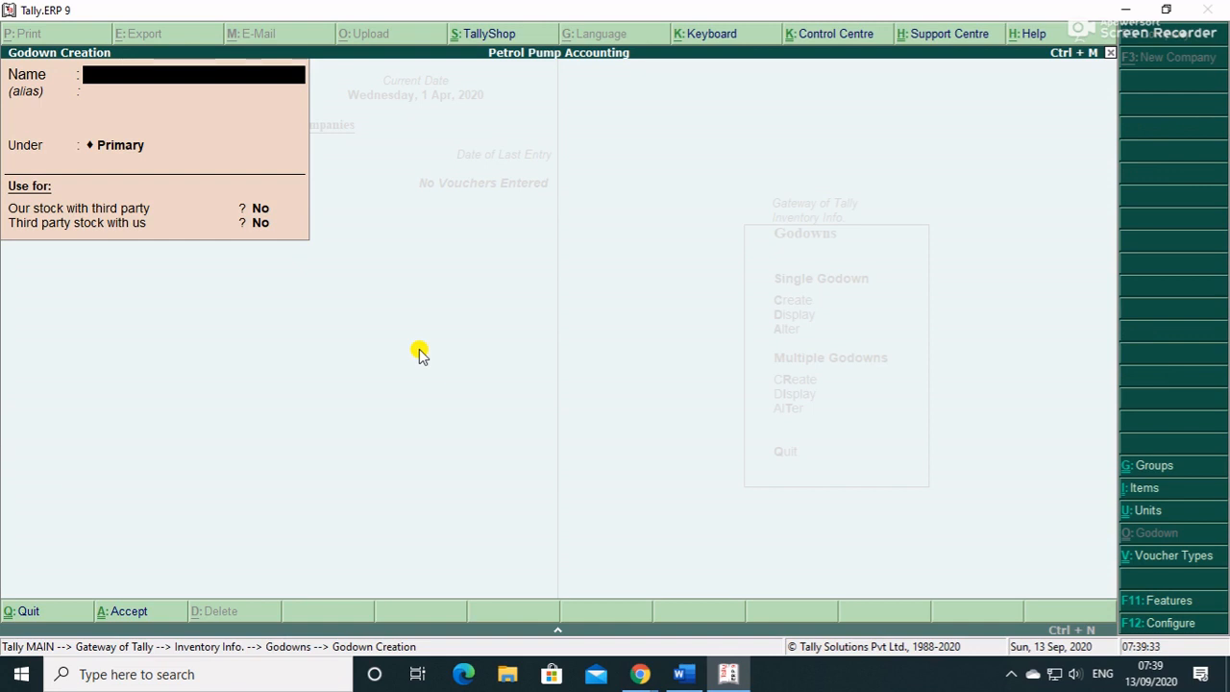
pyautogui.write('Tank 1(Petr')
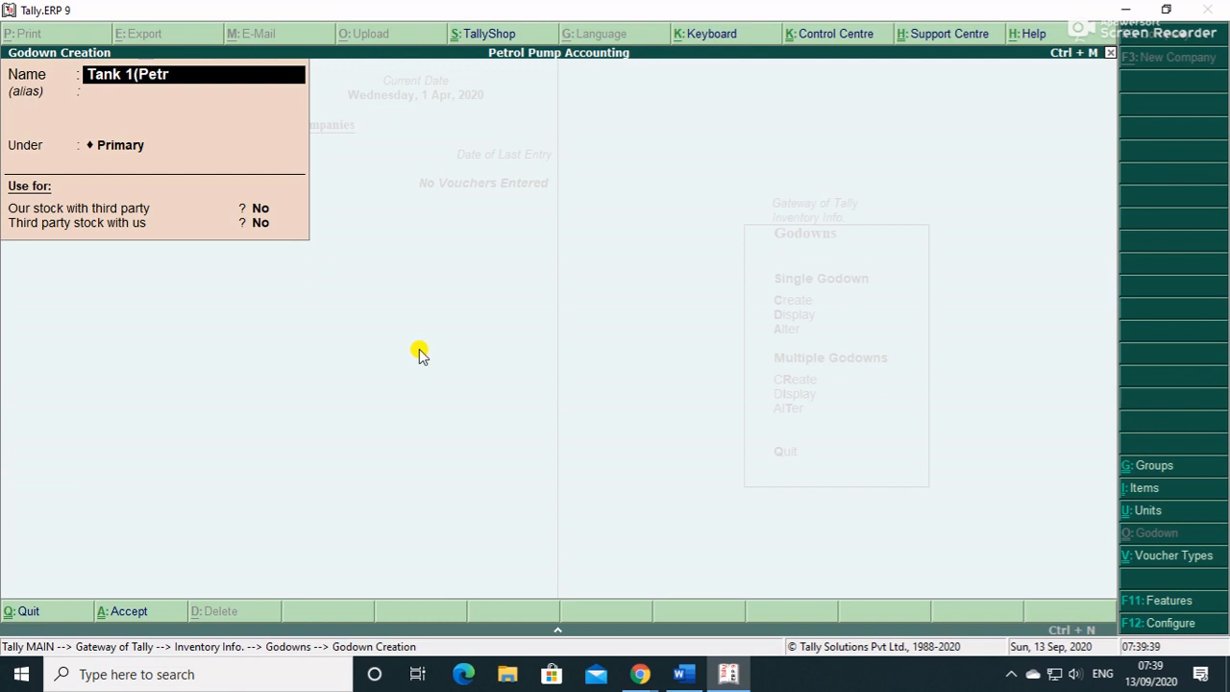
pyautogui.write('ol)')
pyautogui.press('Return')
pyautogui.press('Return')
pyautogui.press('Return')
pyautogui.press('Return')
pyautogui.press('Return')
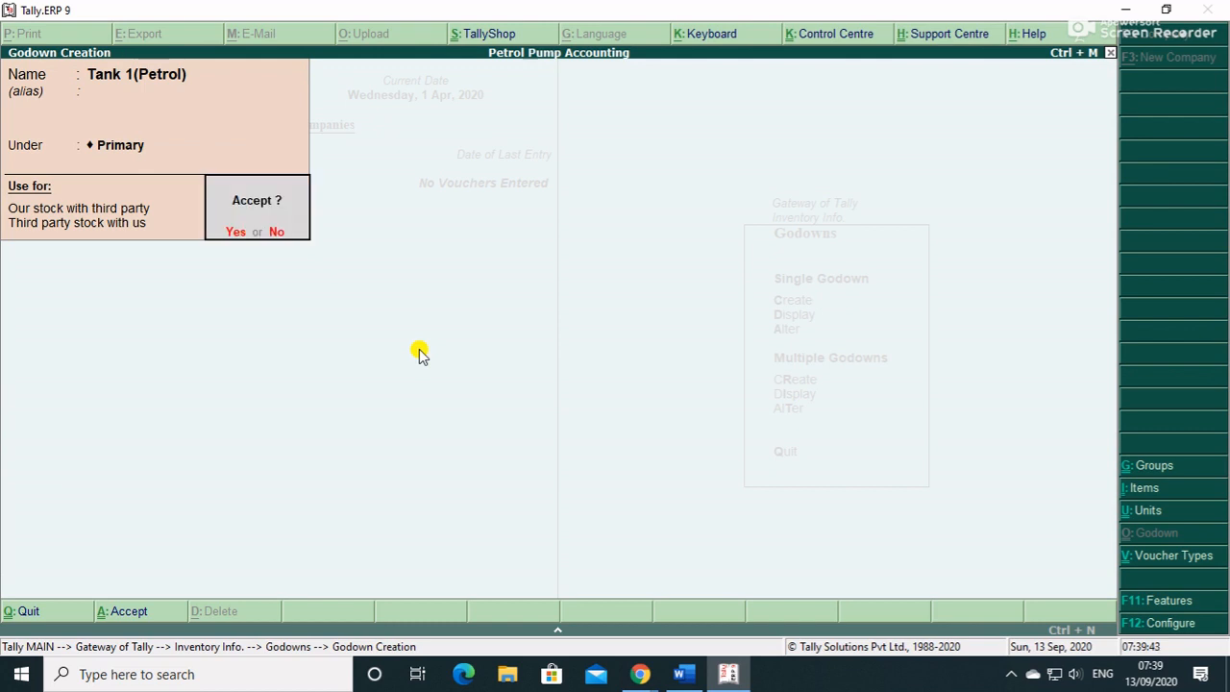
pyautogui.press('Return')
pyautogui.write('Tan')
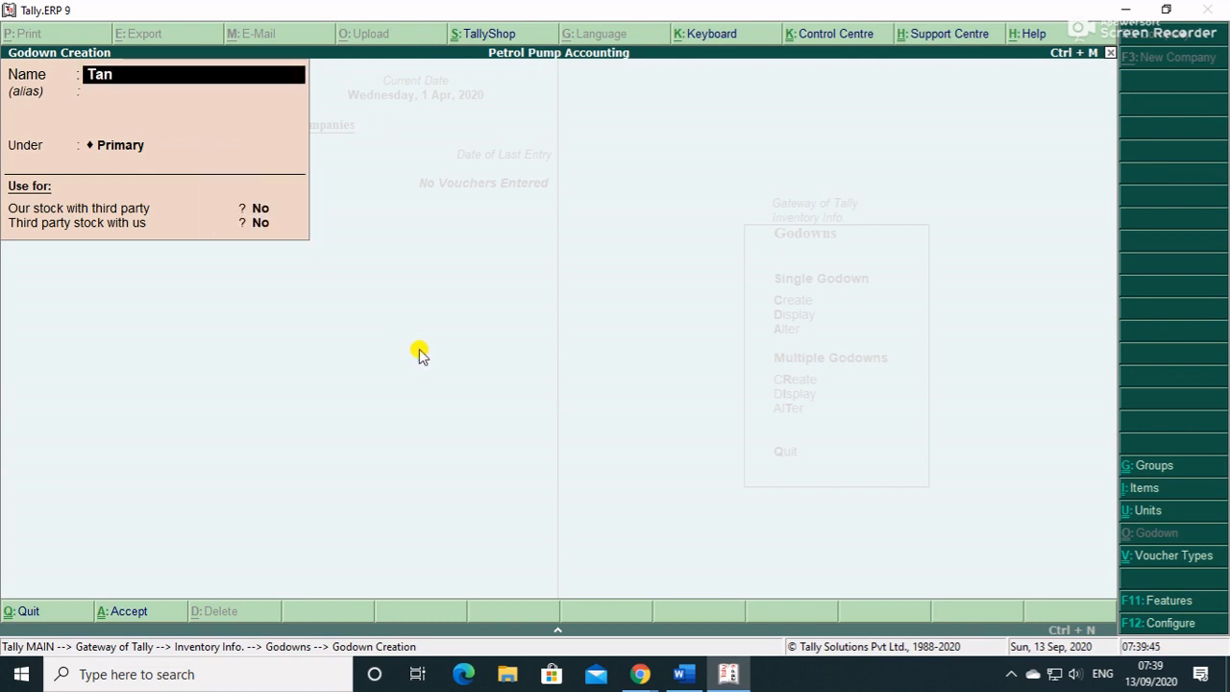
pyautogui.write('k 2(Diesel')
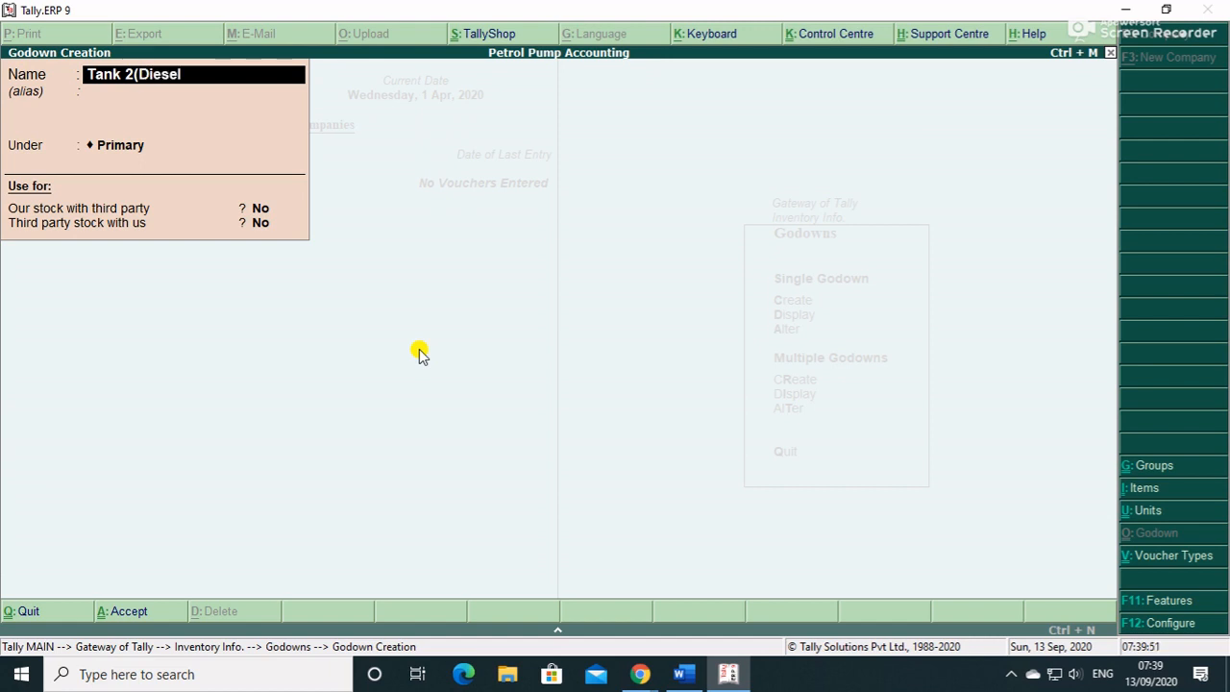
pyautogui.write(')')
pyautogui.press('Return')
pyautogui.press('Return')
pyautogui.press('Return')
pyautogui.press('Return')
pyautogui.press('Return')
pyautogui.press('Return')
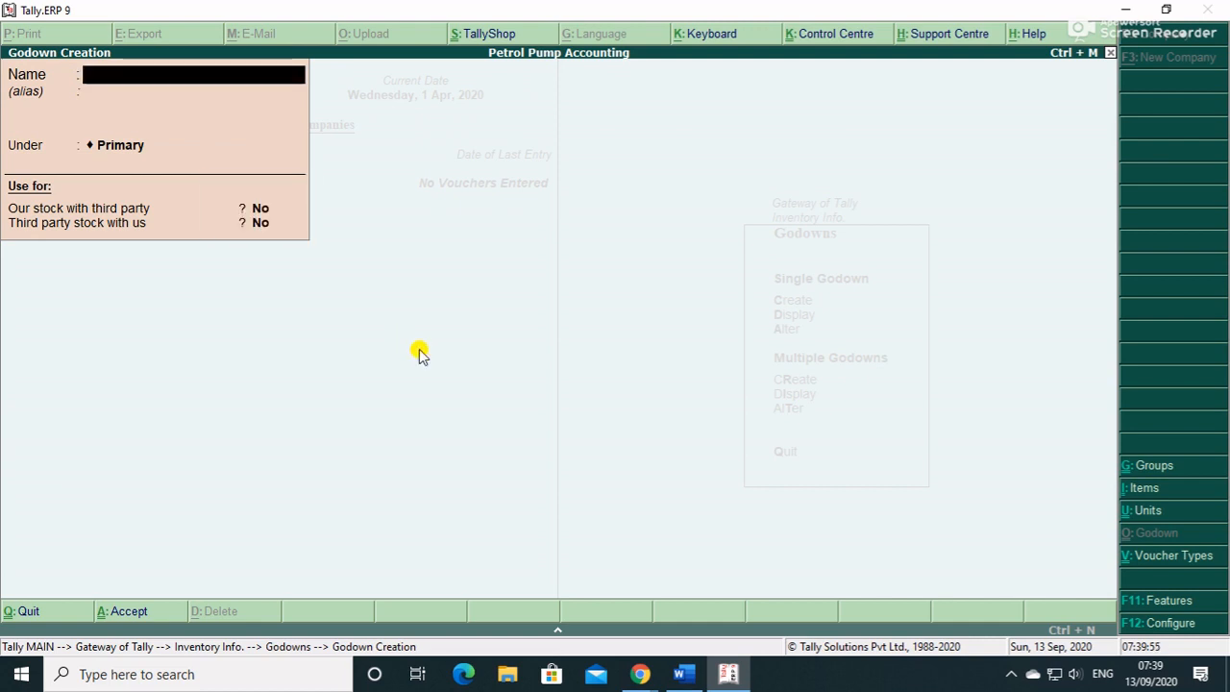
pyautogui.write('Tank 3(')
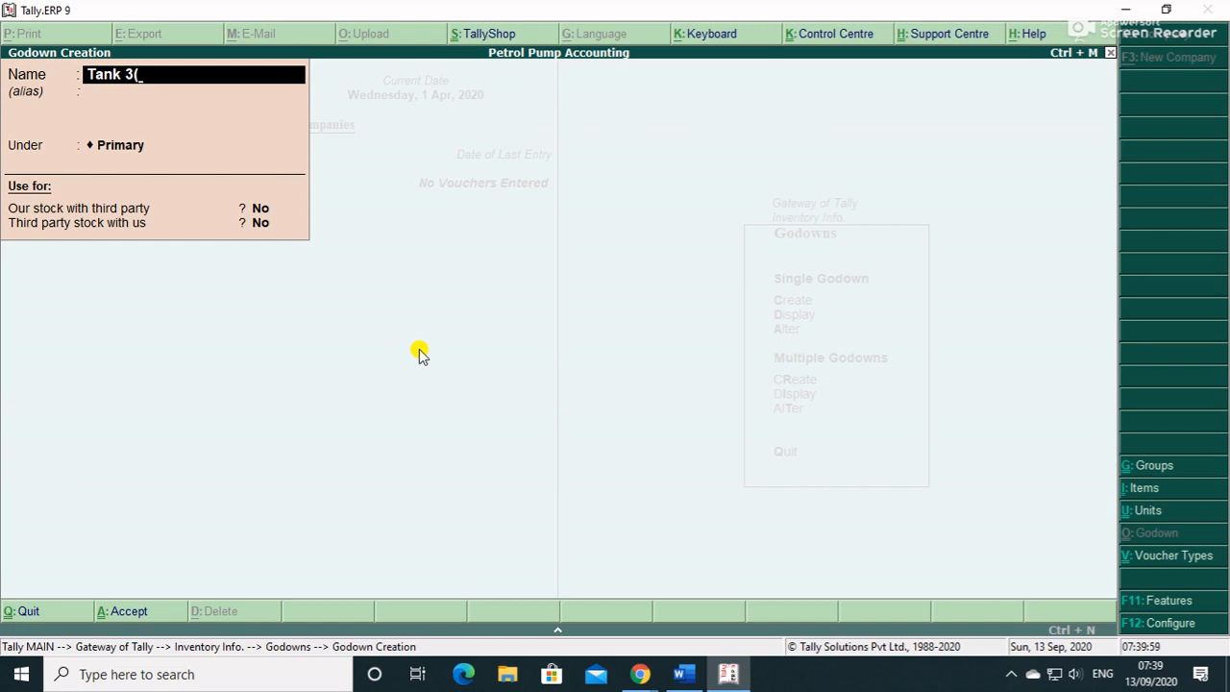
pyautogui.write('Lubricant)')
pyautogui.press('Return')
pyautogui.press('Return')
pyautogui.press('Return')
pyautogui.press('Return')
pyautogui.press('Return')
pyautogui.press('Return')
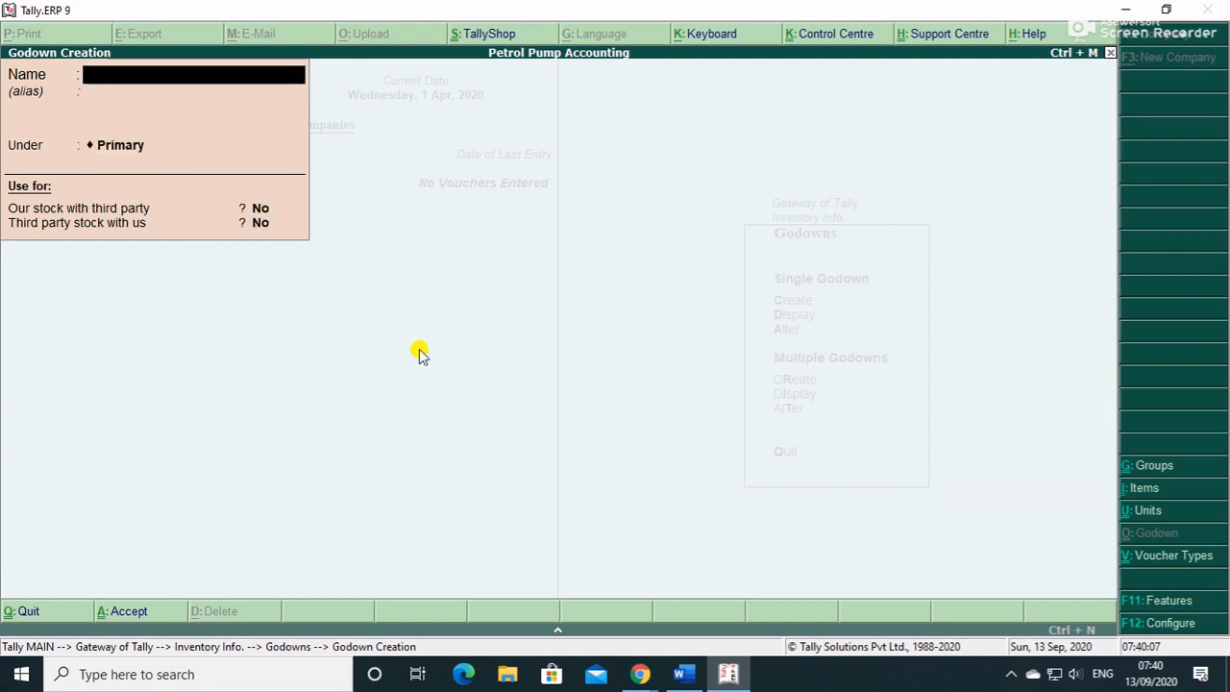
pyautogui.press('Escape')
# - Display the godown list to check the three new tanks
pyautogui.press('Return')
pyautogui.press('Down')
pyautogui.press('Return')
pyautogui.press('Down')
pyautogui.press('Down')
pyautogui.press('Down')
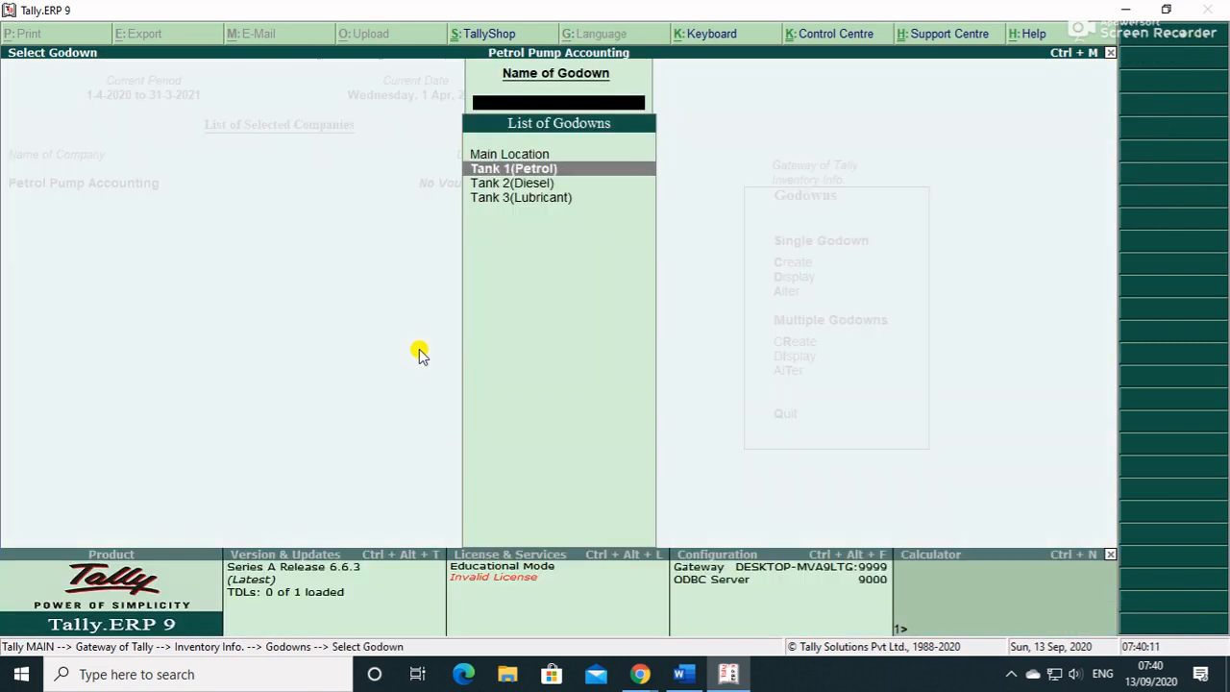
pyautogui.press('Up')
pyautogui.press('Up')
pyautogui.press('Down')
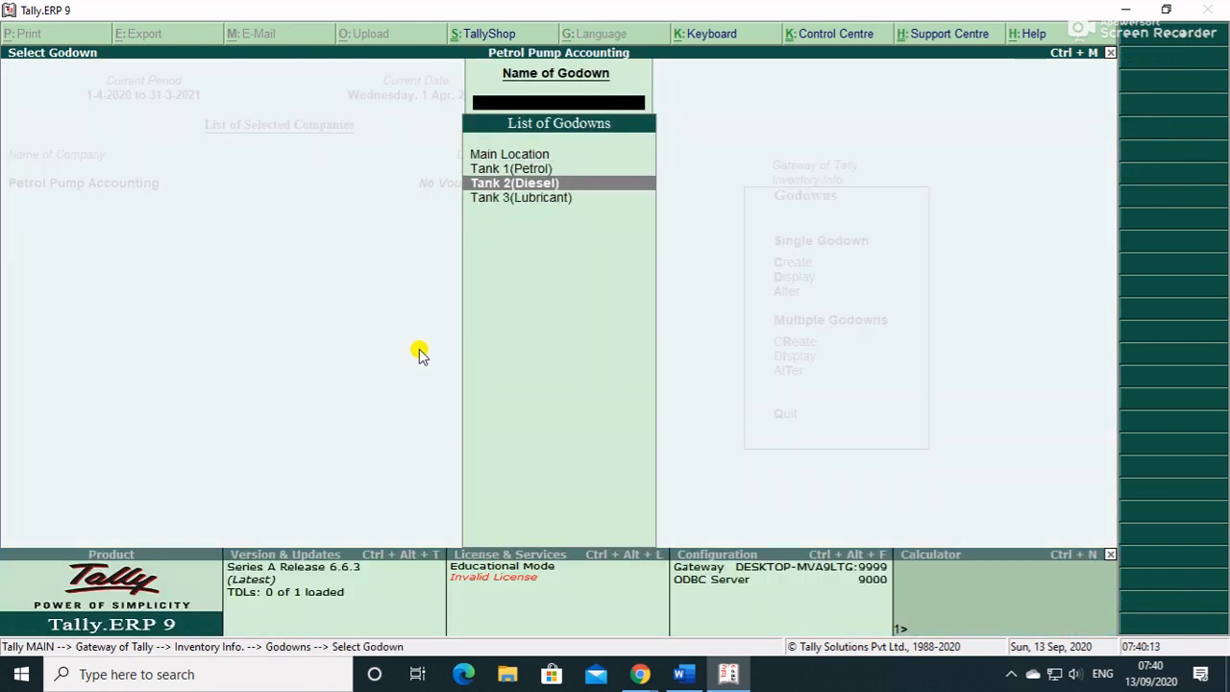
pyautogui.press('Down')
pyautogui.press('Up')
pyautogui.press('Up')
pyautogui.press('Escape')
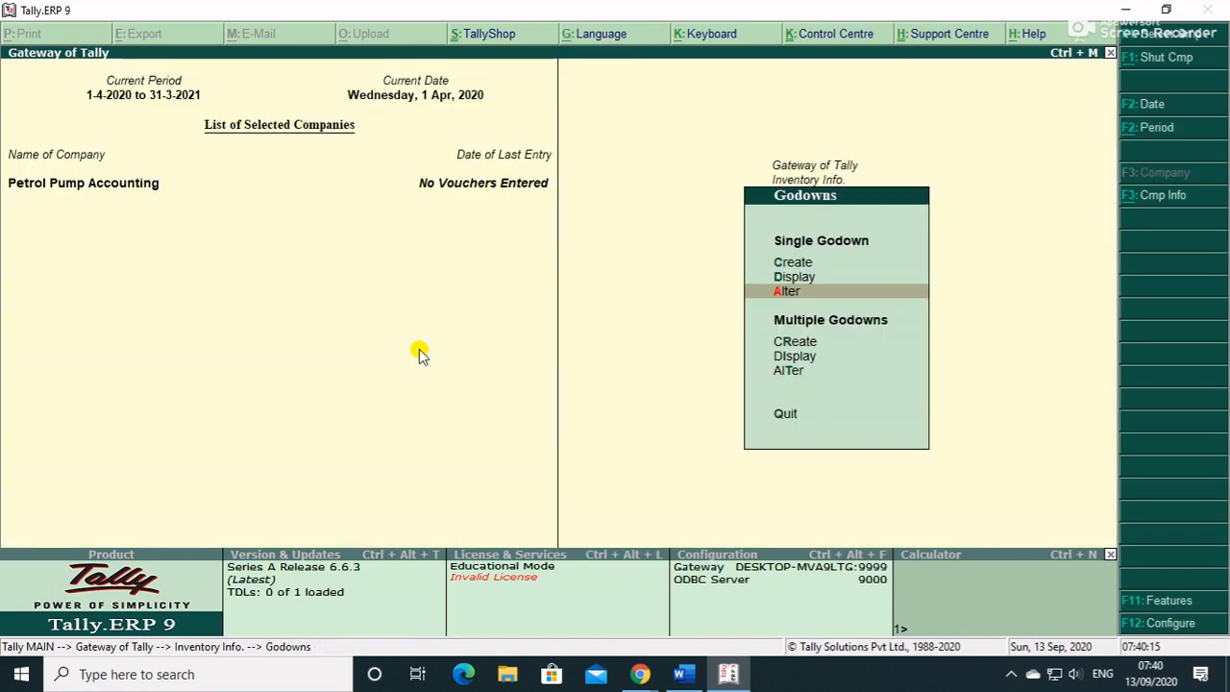
# - Start item-invoice purchase voucher 001 using Purchase A/c as the purchase ledger
pyautogui.press('Escape')
pyautogui.press('Escape')
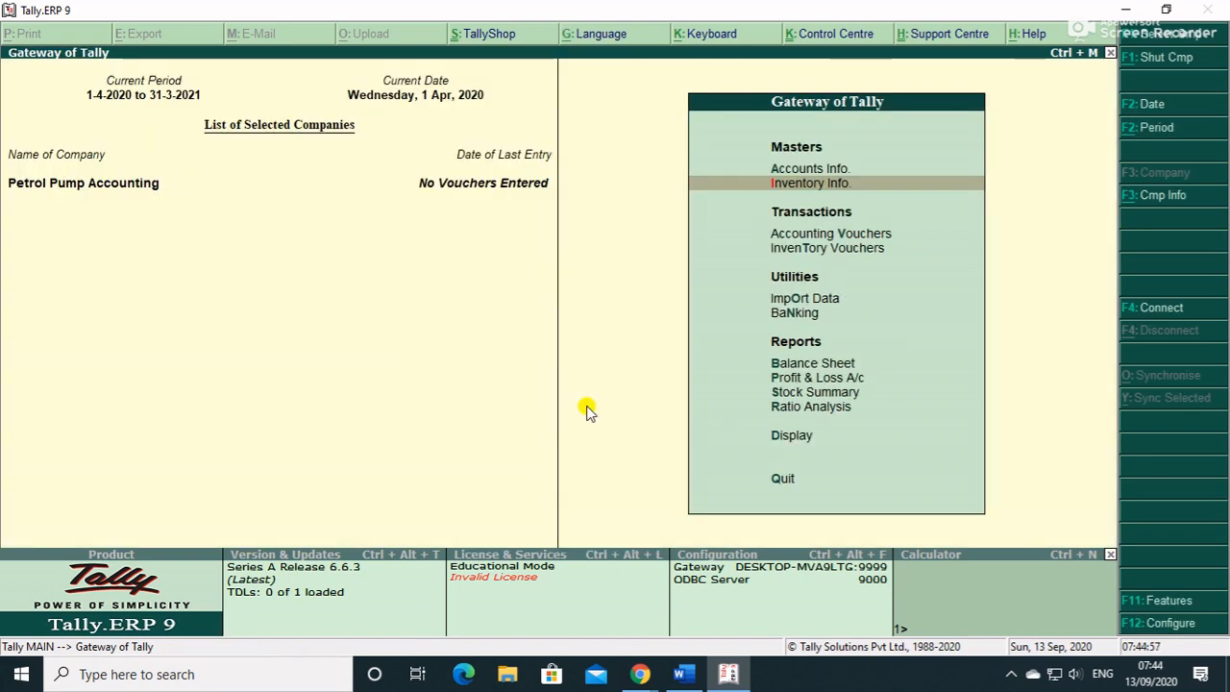
pyautogui.press('Down')
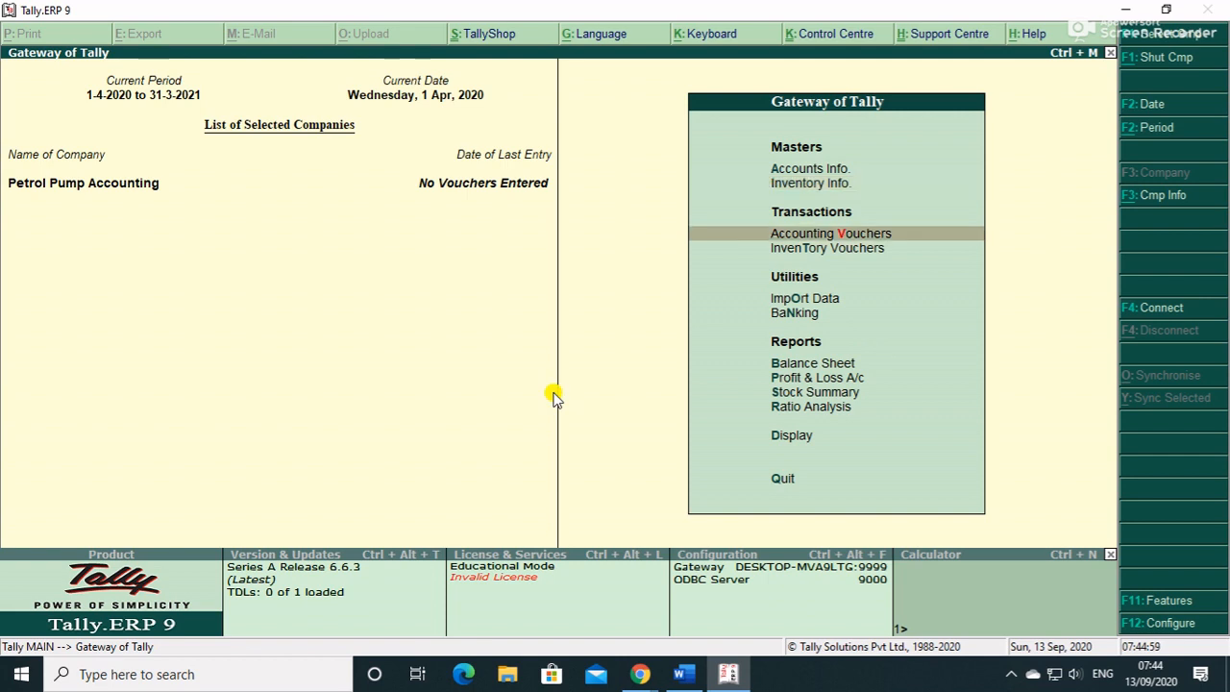
pyautogui.press('Return')
pyautogui.press('F9')
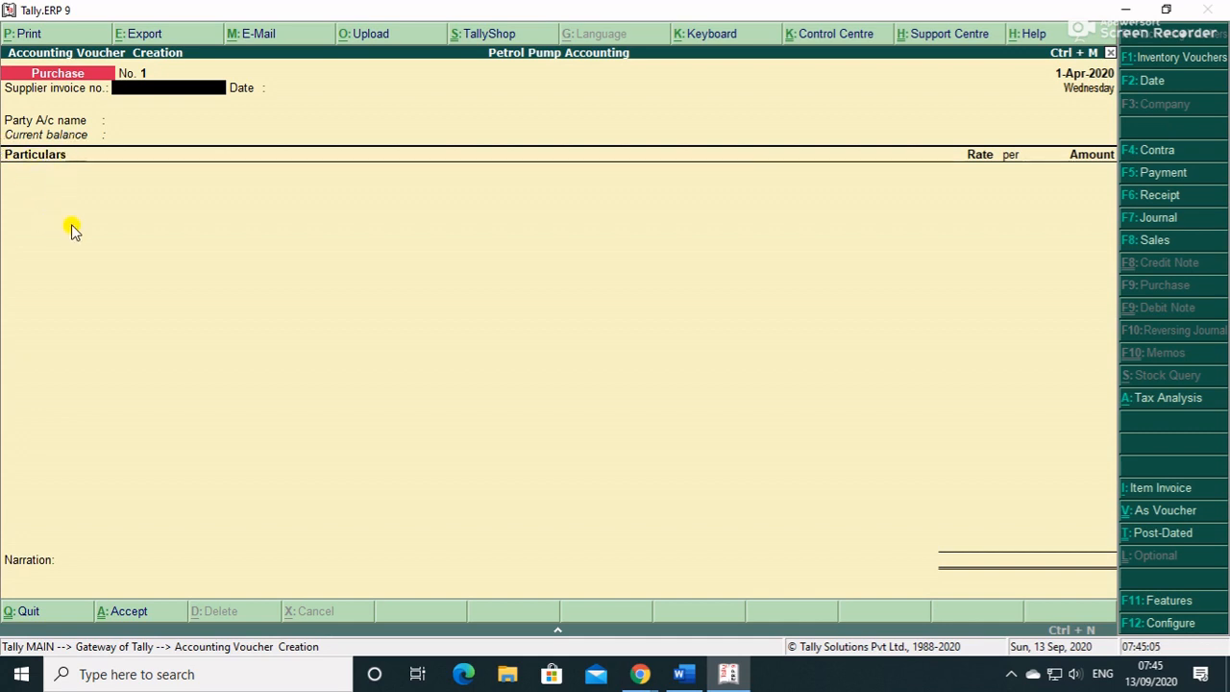
pyautogui.hotkey('alt', 'i')
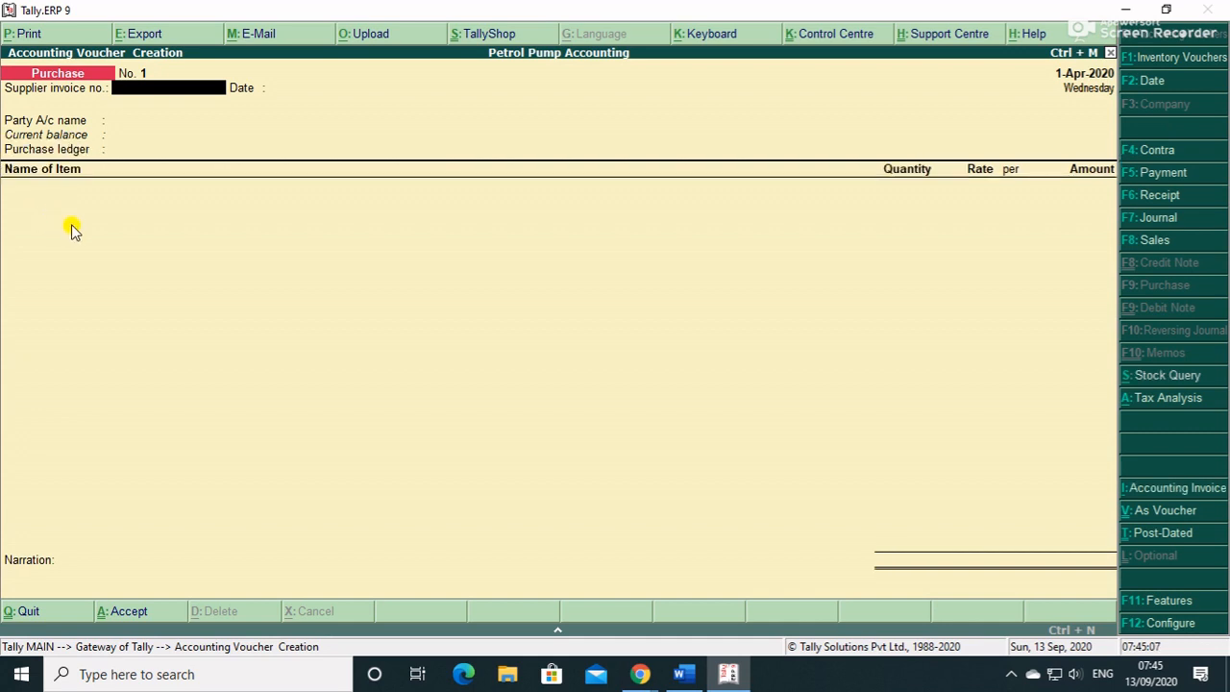
pyautogui.write('001')
pyautogui.press('Return')
pyautogui.press('Return')
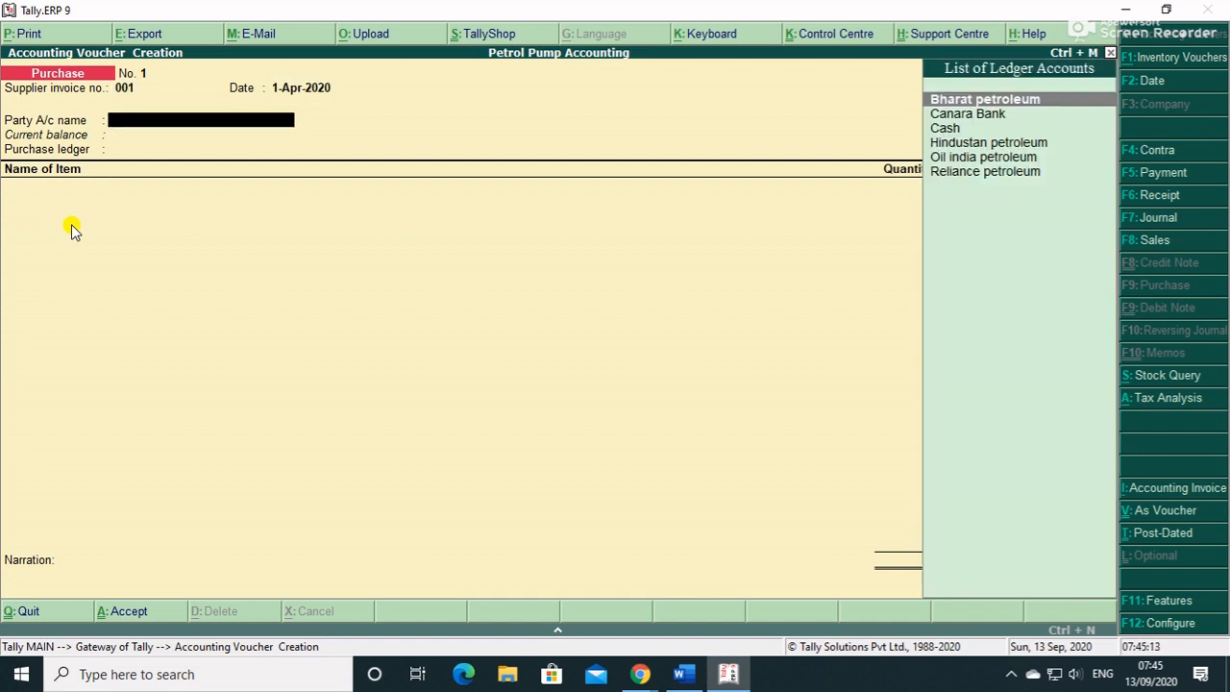
pyautogui.press('Return')
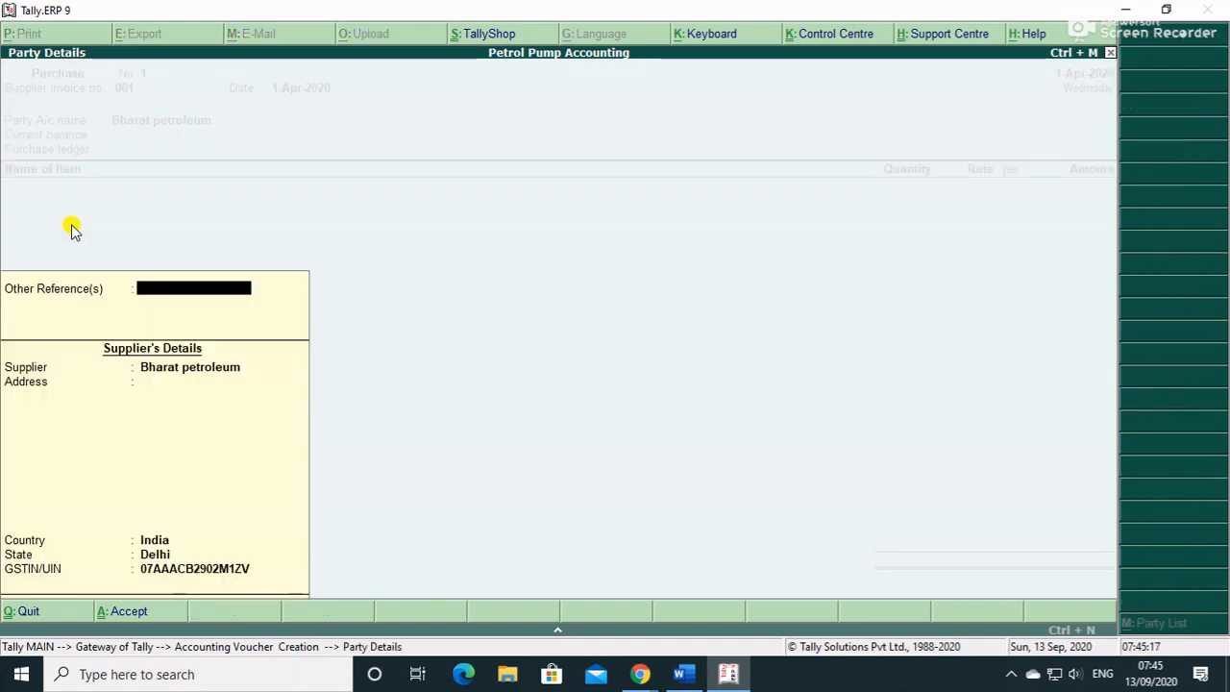
pyautogui.press('Return')
pyautogui.press('Return')
pyautogui.press('Return')
pyautogui.press('Return')
pyautogui.press('Return')
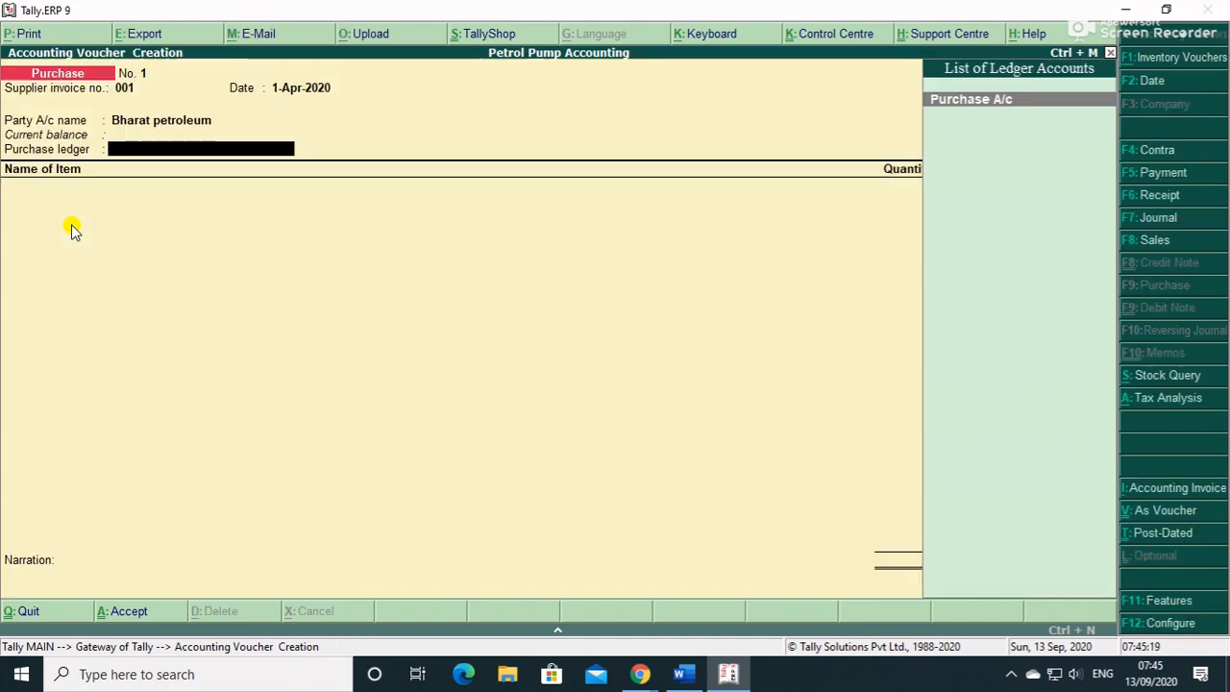
pyautogui.press('Return')
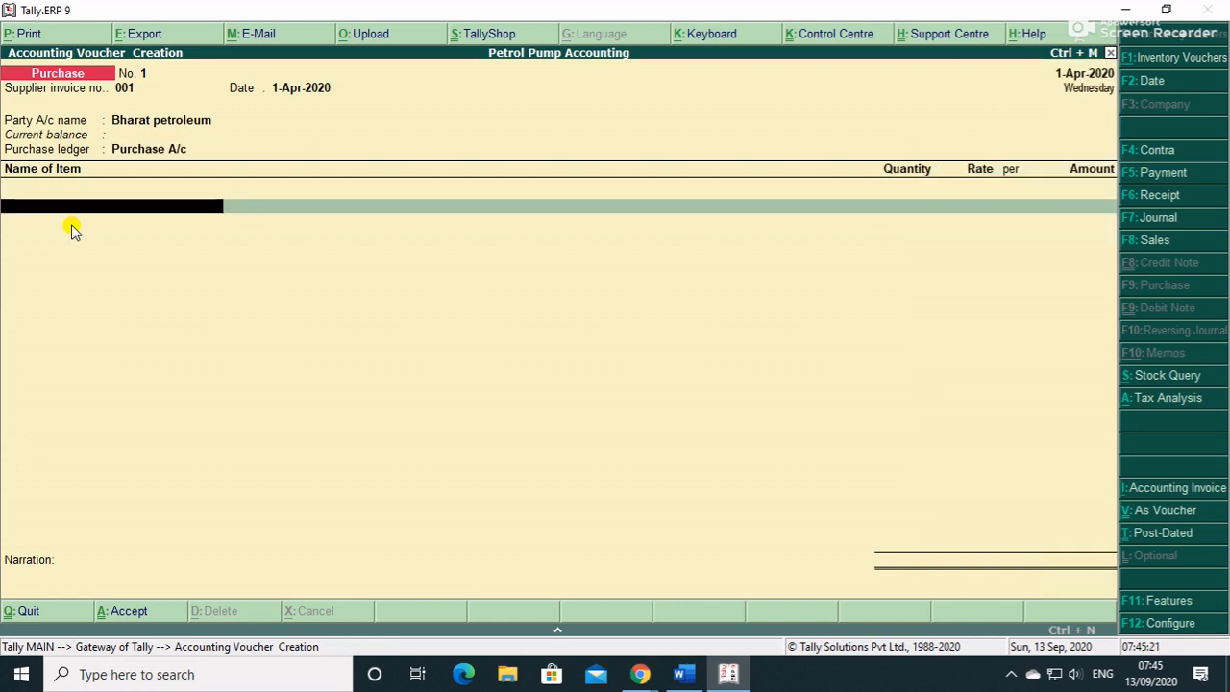
# - Add Petrol: 1,000 ltrs at rate 72 stored in Tank 1(Petrol)
pyautogui.write('P')
pyautogui.press('Return')
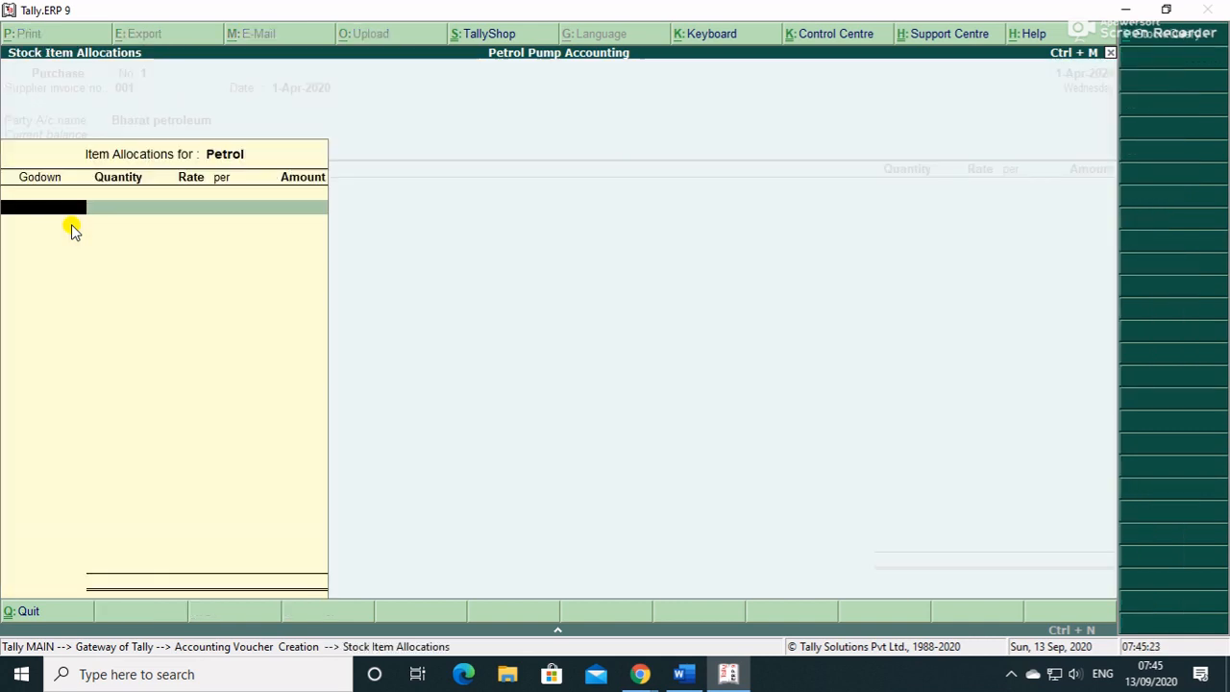
pyautogui.press('Down')
pyautogui.press('Return')
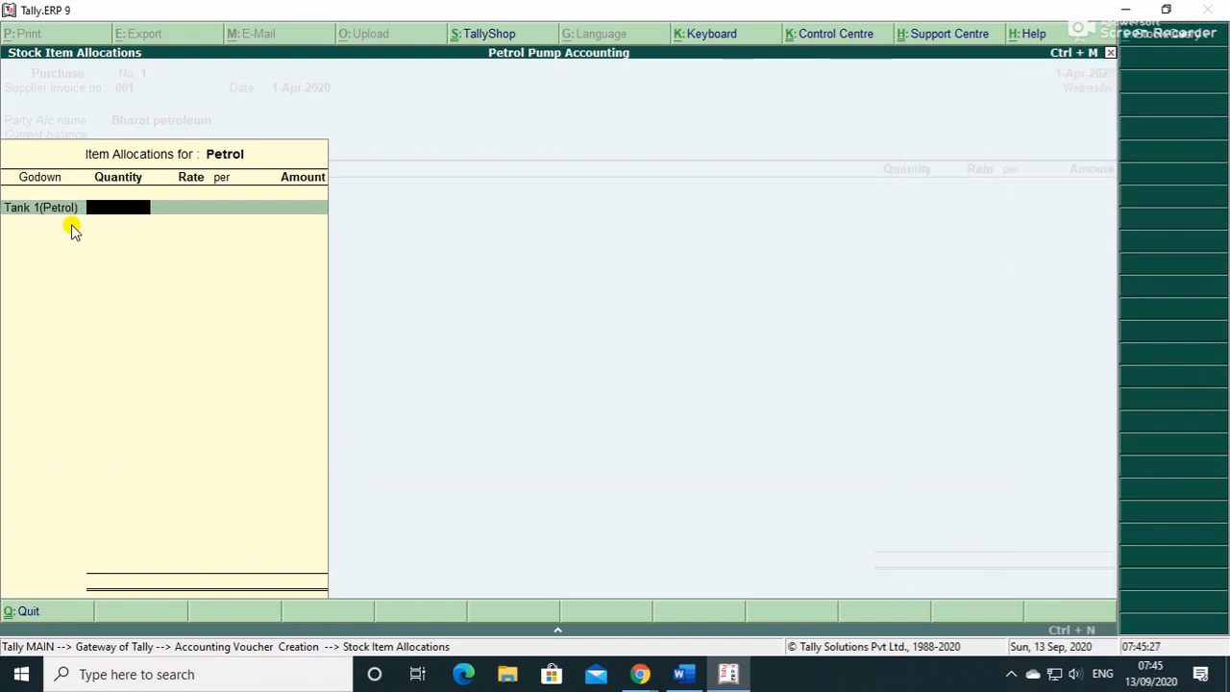
pyautogui.write('1000')
pyautogui.press('Return')
pyautogui.write('60')
pyautogui.press('Return')
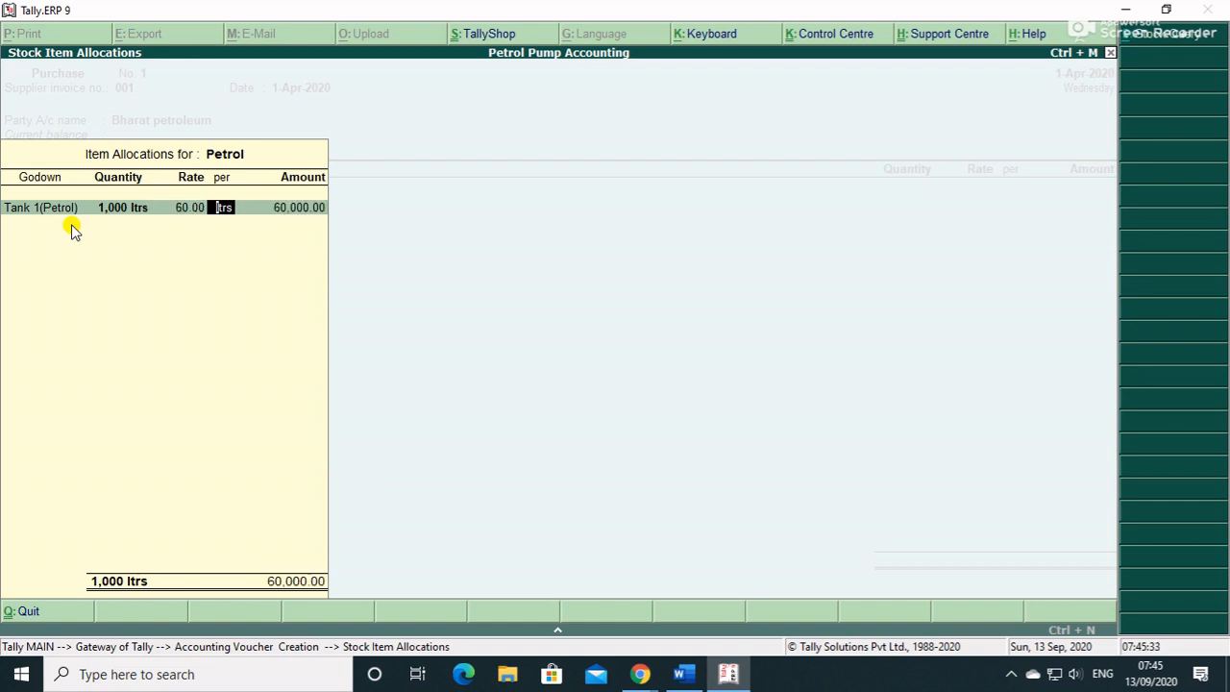
pyautogui.press('BackSpace')
pyautogui.write('72')
pyautogui.press('Return')
pyautogui.press('Return')
pyautogui.press('Return')
pyautogui.press('Return')
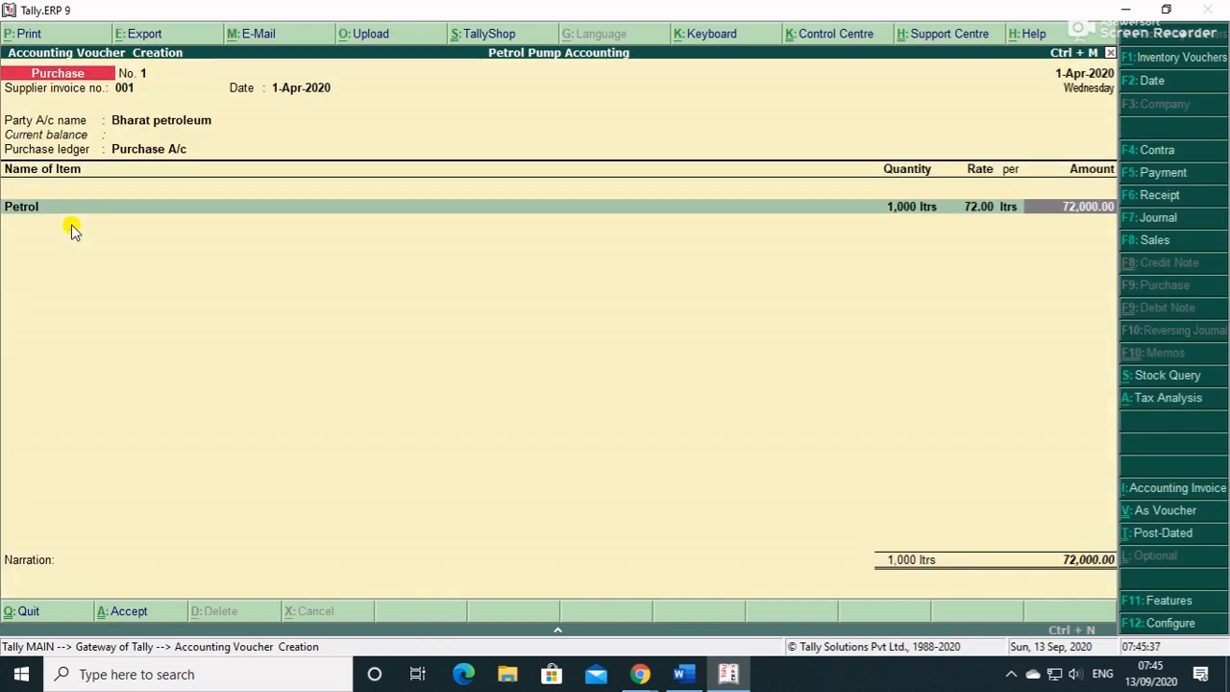
pyautogui.press('Return')
# - Add Diesel: 1,000 ltrs at 60.00 stored in Tank 2(Diesel)
pyautogui.write('di')
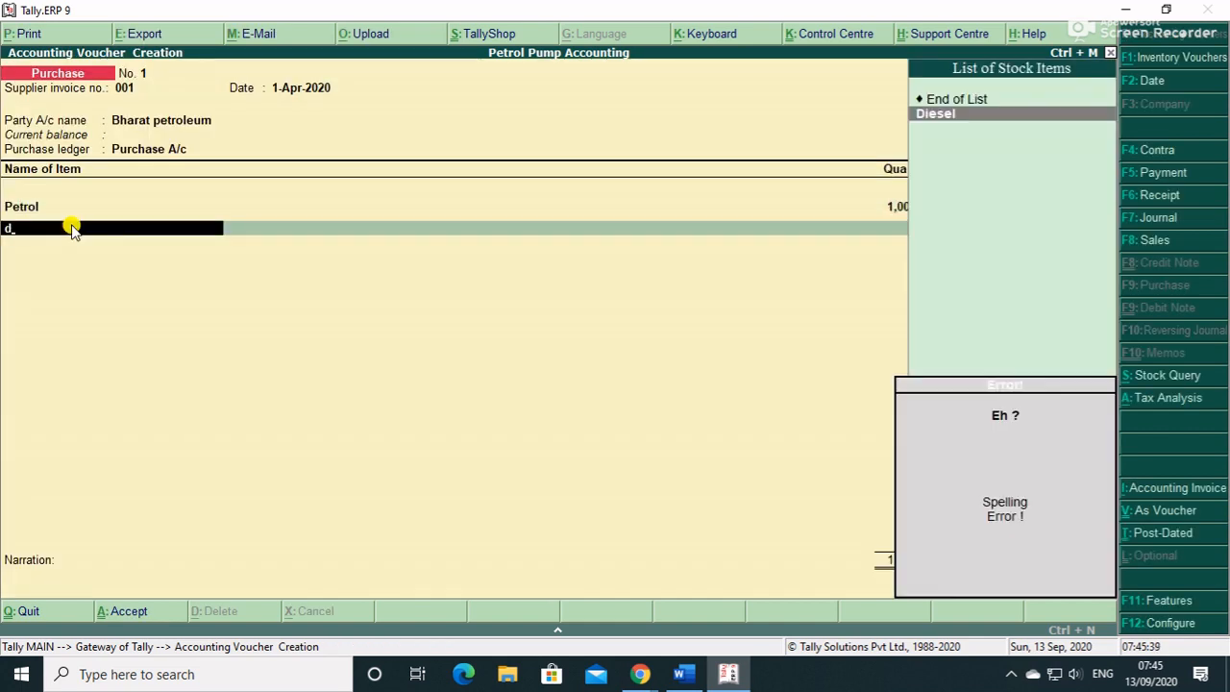
pyautogui.press('Return')
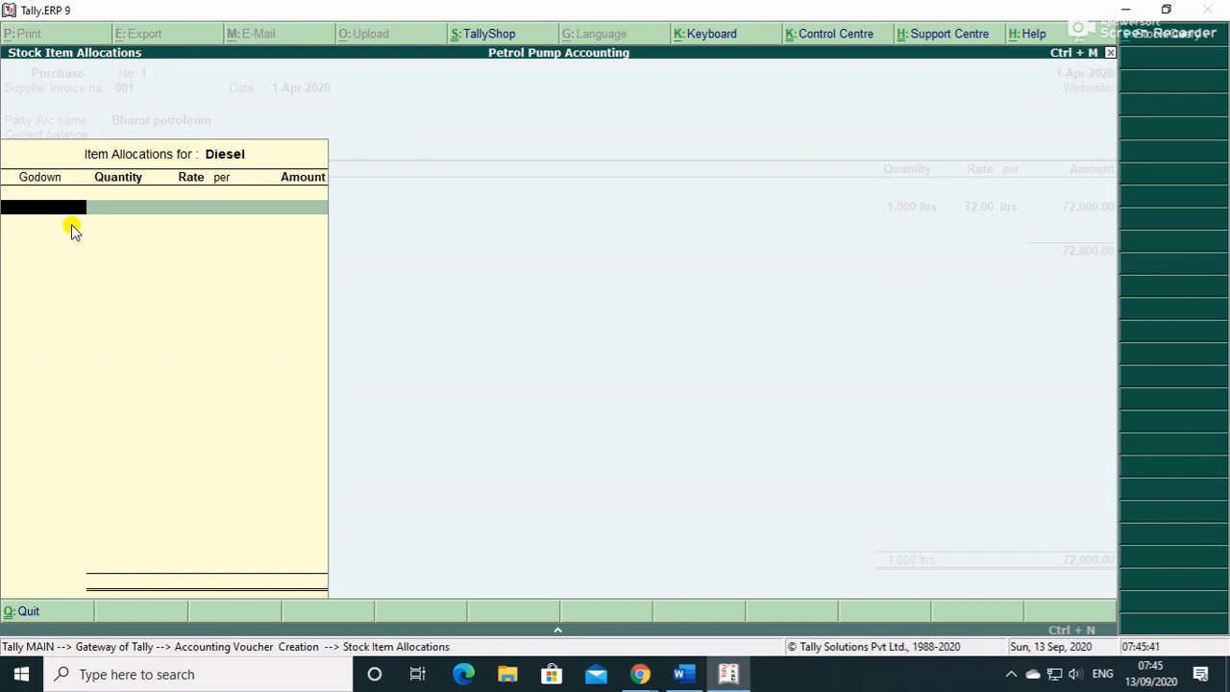
pyautogui.write('d')
pyautogui.press('Return')
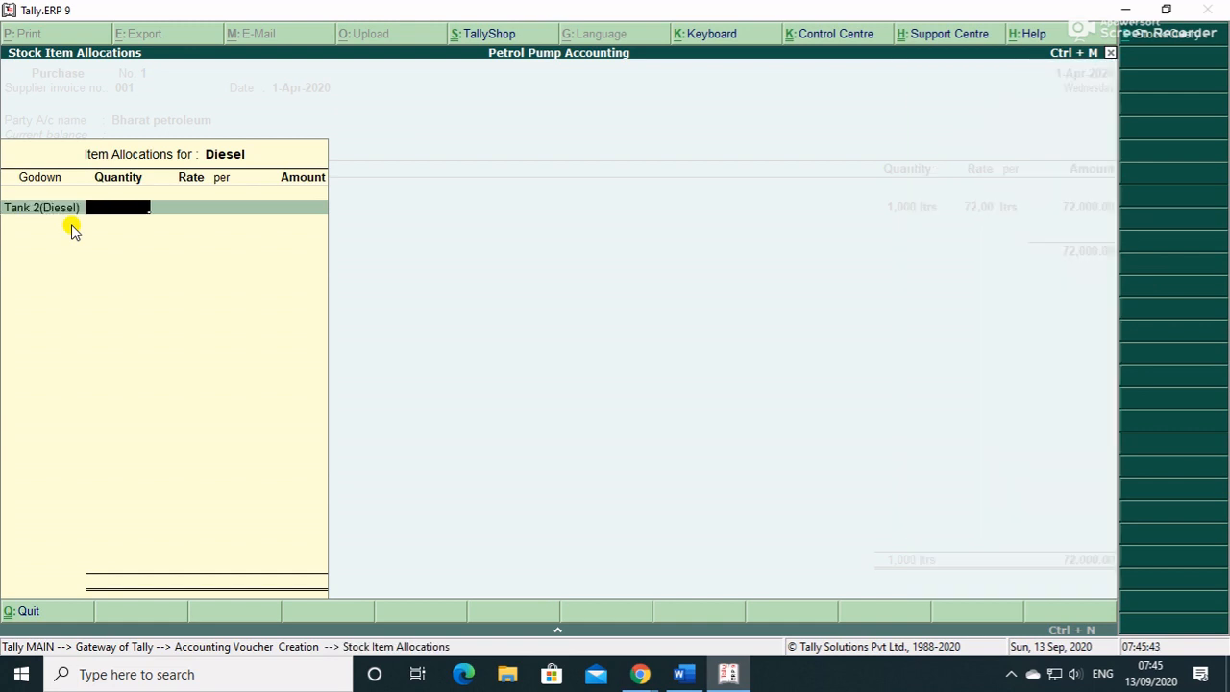
pyautogui.write('1000')
pyautogui.press('Return')
pyautogui.write('60')
pyautogui.press('Return')
pyautogui.press('Return')
pyautogui.press('Return')
pyautogui.press('Return')
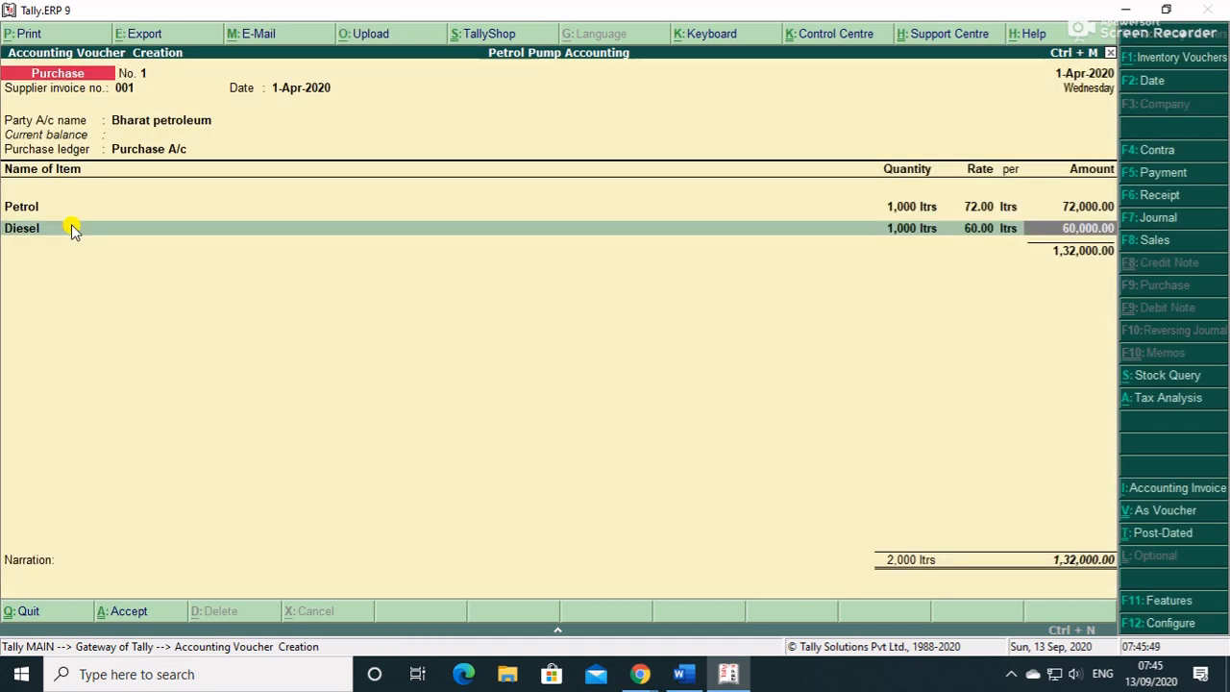
pyautogui.press('Return')
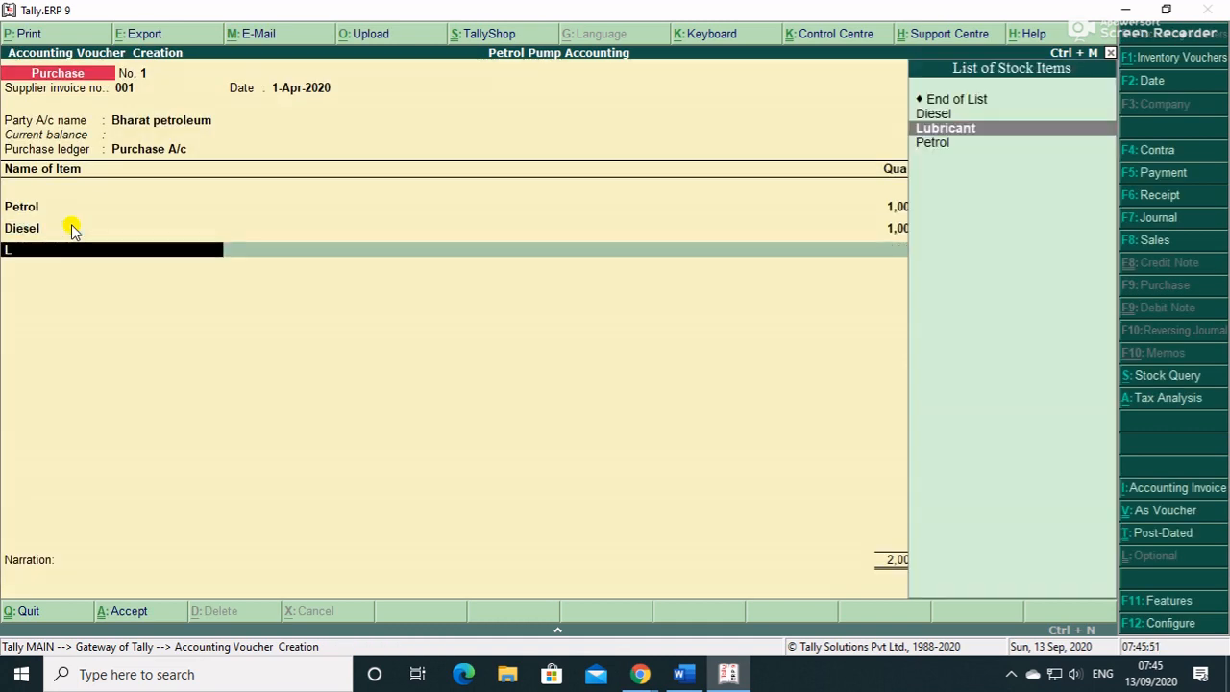
# - Add Lubricant: 500 ltrs at 200.00 stored in Tank 3(Lubricant)
pyautogui.press('Return')
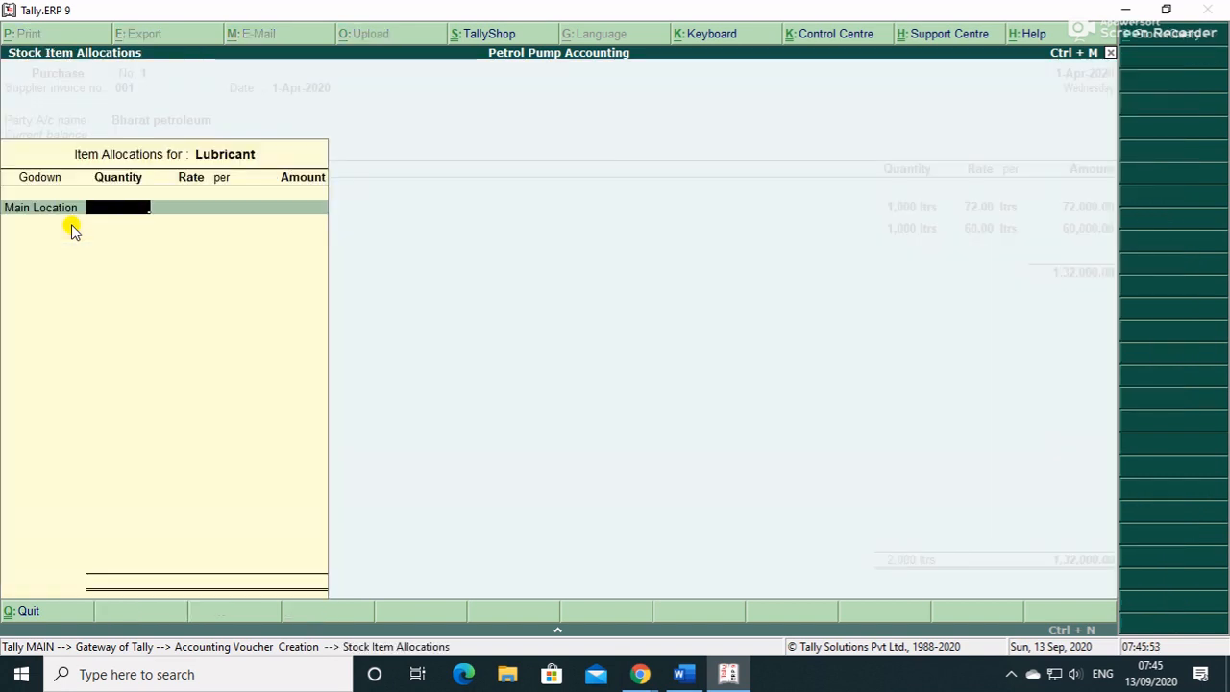
pyautogui.press('Down')
pyautogui.press('Down')
pyautogui.press('Down')
pyautogui.press('Return')
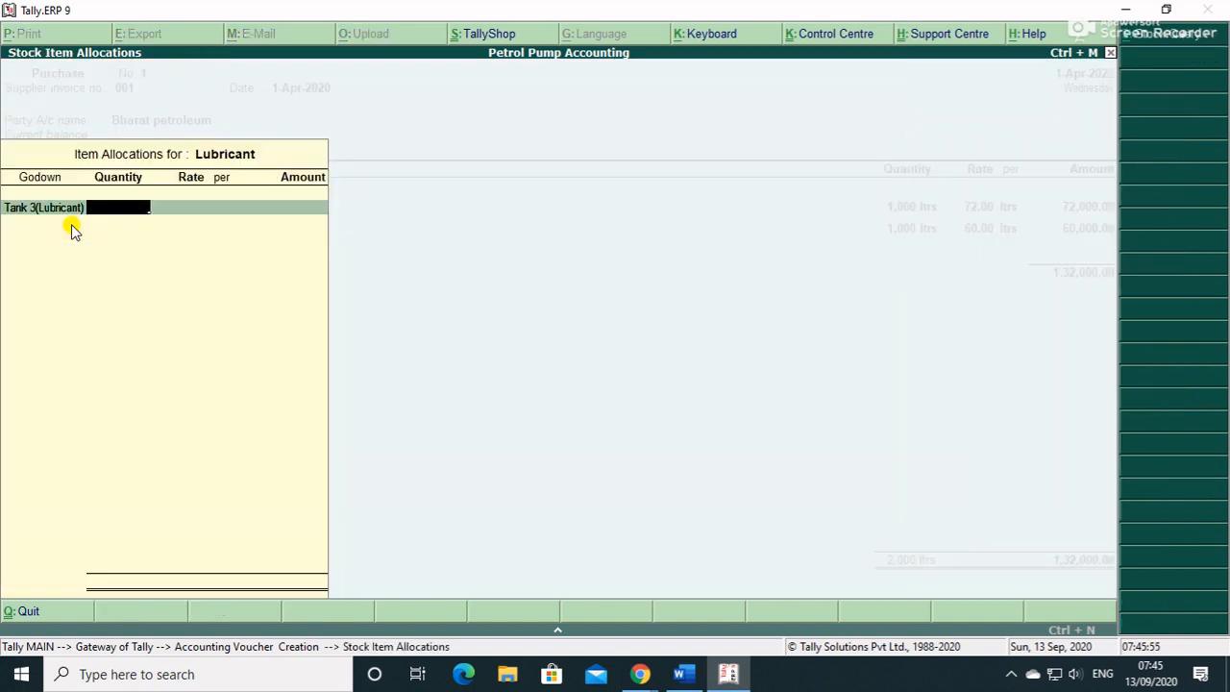
pyautogui.write('500')
pyautogui.press('Return')
pyautogui.write('200')
pyautogui.press('Return')
pyautogui.press('Return')
pyautogui.press('Return')
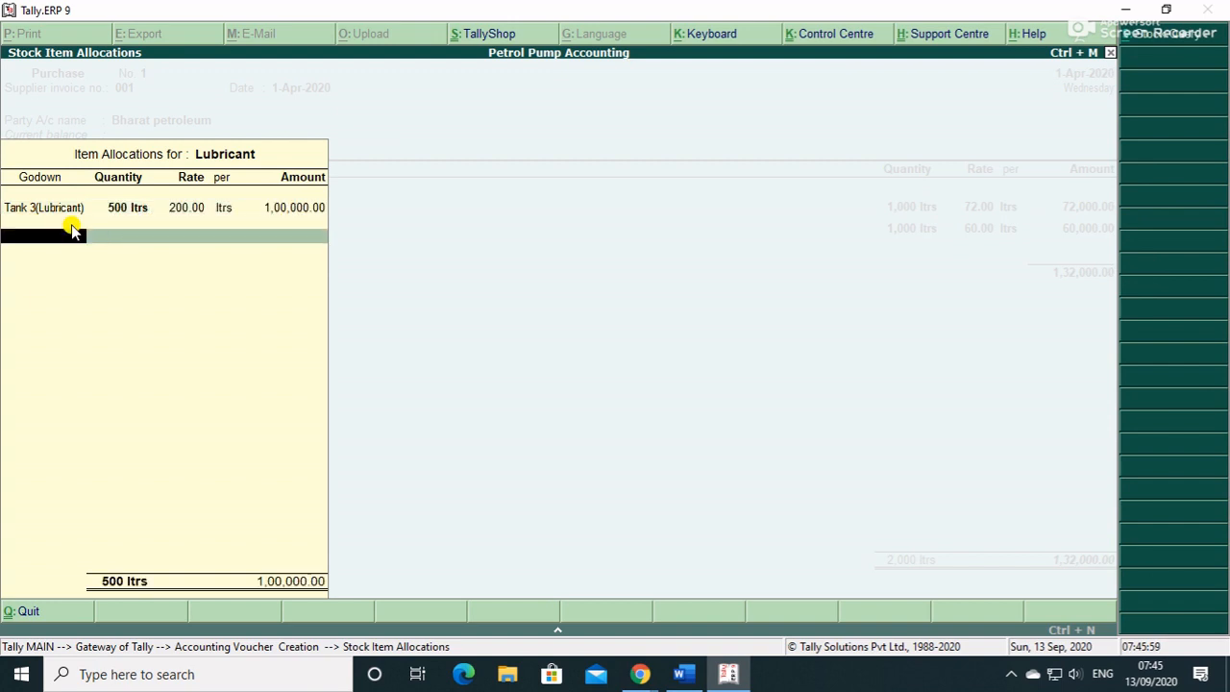
pyautogui.press('Return')
pyautogui.press('Return')
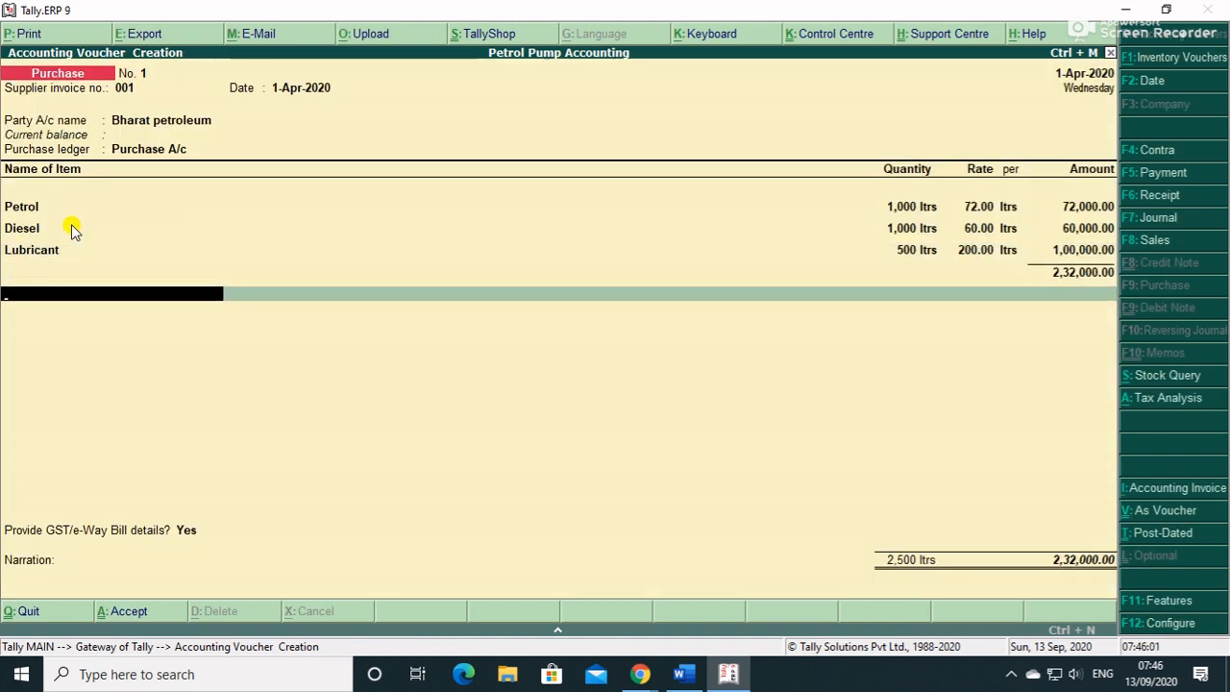
pyautogui.hotkey('alt', 'c')
# - Create a CGST ledger under Duties & Taxes with GST tax type Central Tax
pyautogui.write('Cgs')
pyautogui.press('BackSpace')
pyautogui.press('BackSpace')
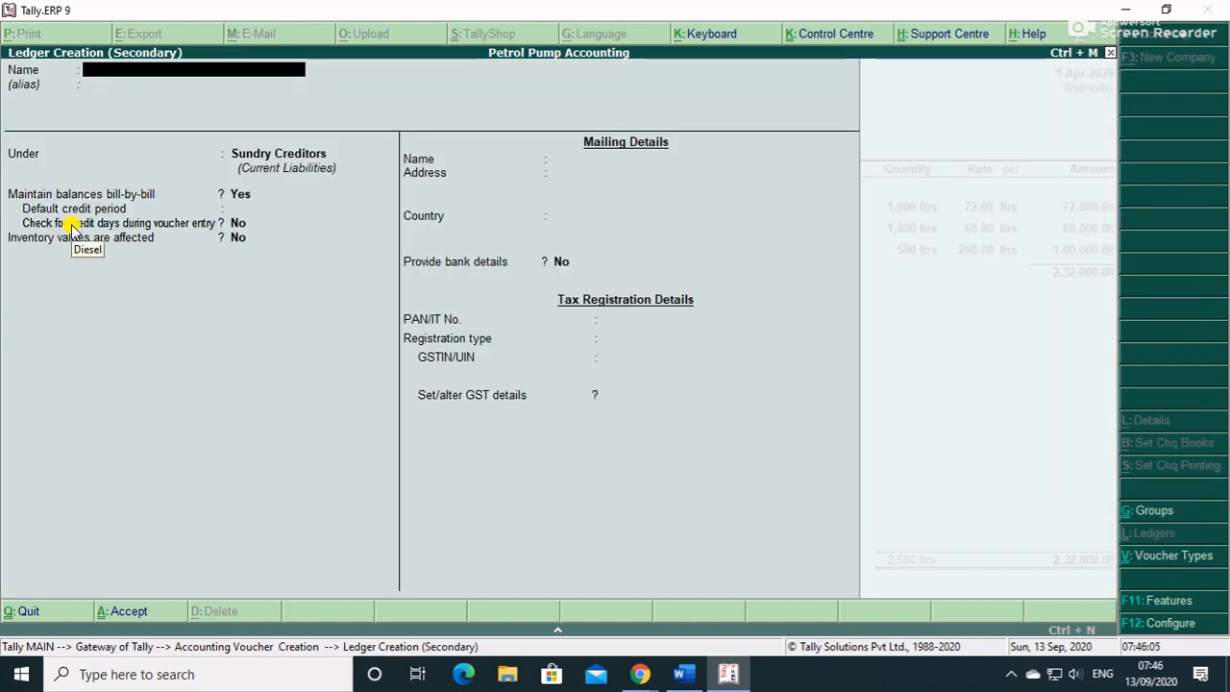
pyautogui.write('CGST')
pyautogui.press('Return')
pyautogui.write('DU')
pyautogui.press('Return')
pyautogui.write('G')
pyautogui.press('Return')
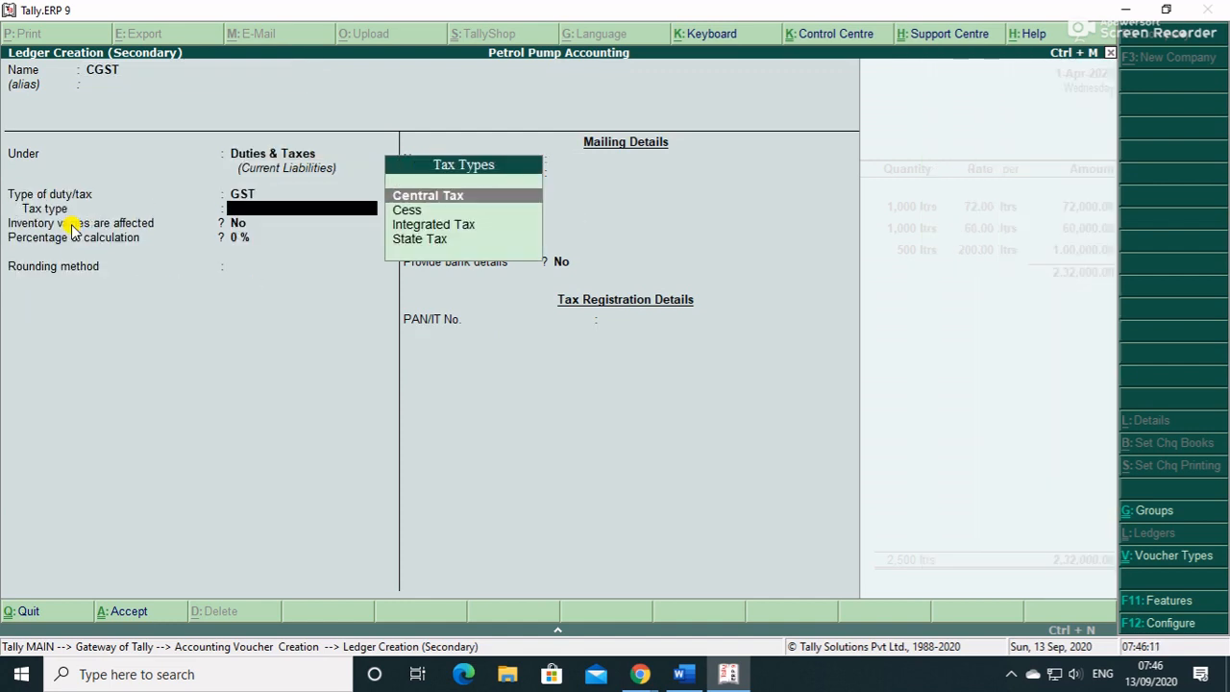
pyautogui.press('Return')
pyautogui.press('Return')
pyautogui.press('Return')
pyautogui.press('Return')
pyautogui.press('Return')
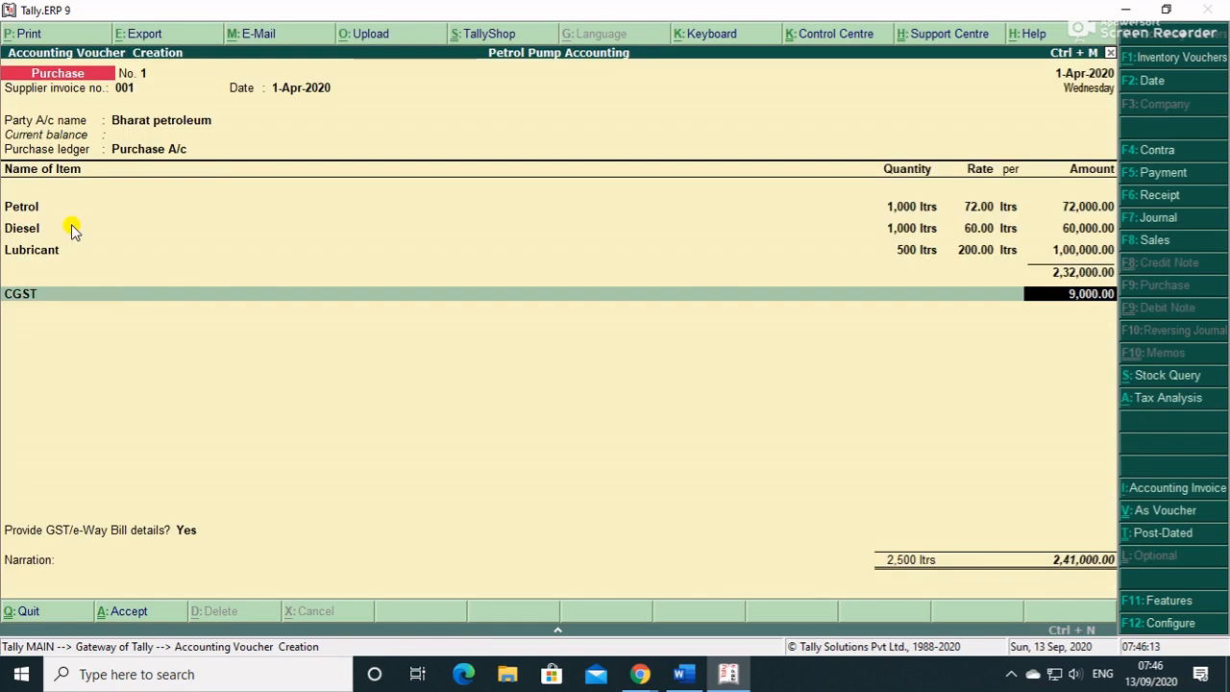
pyautogui.press('Return')
# - Create an SGST ledger under Duties & Taxes with GST tax type State Tax
pyautogui.hotkey('alt', 'c')
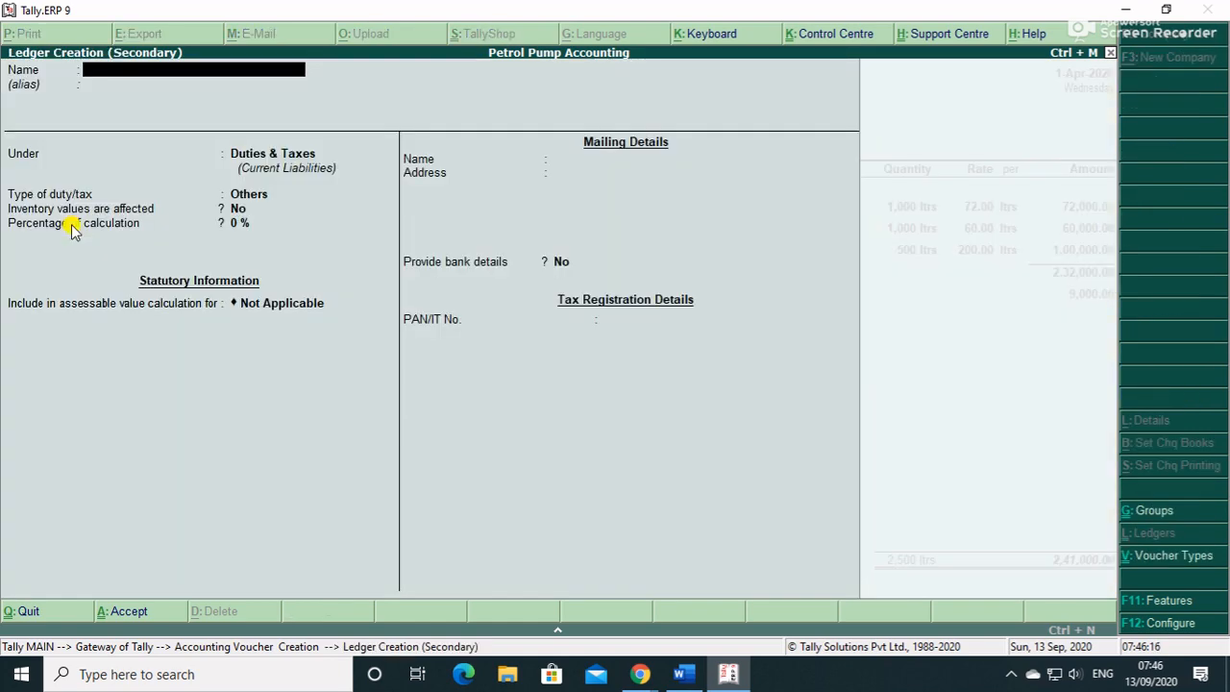
pyautogui.write('SGST')
pyautogui.press('Return')
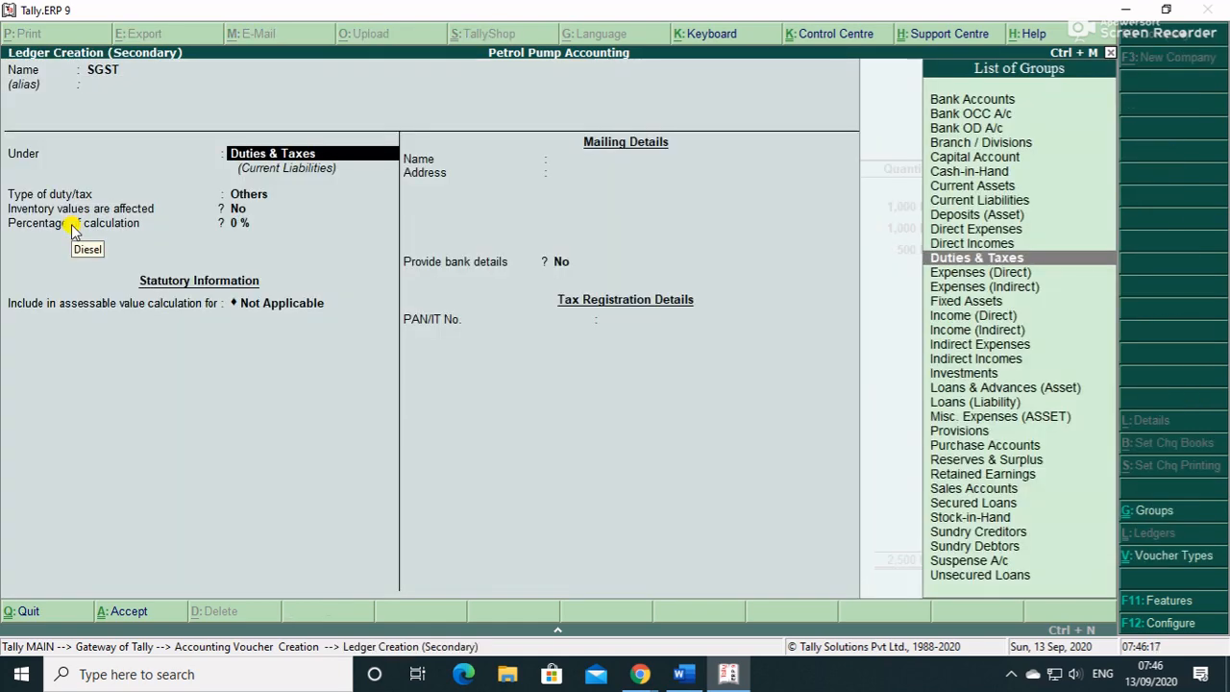
pyautogui.press('Return')
pyautogui.press('Up')
pyautogui.press('Return')
pyautogui.press('Down')
pyautogui.press('Down')
pyautogui.press('Down')
pyautogui.press('Return')
pyautogui.press('Return')
pyautogui.press('Return')
pyautogui.press('Return')
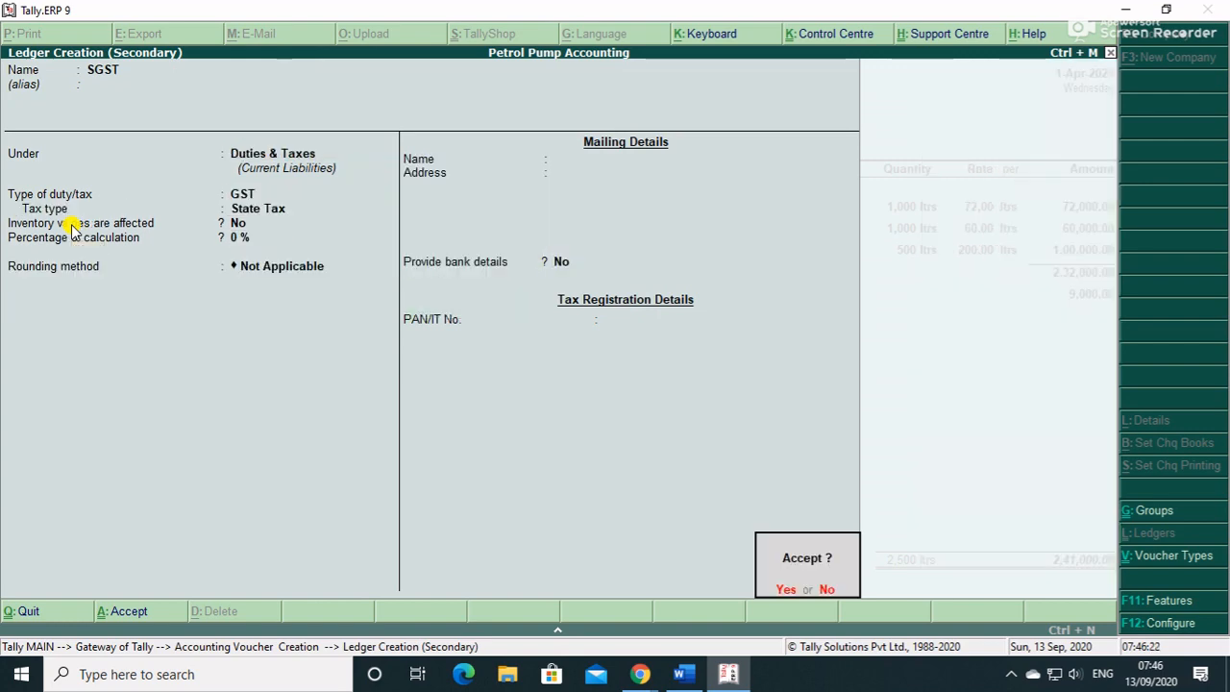
pyautogui.press('Return')
pyautogui.press('Return')
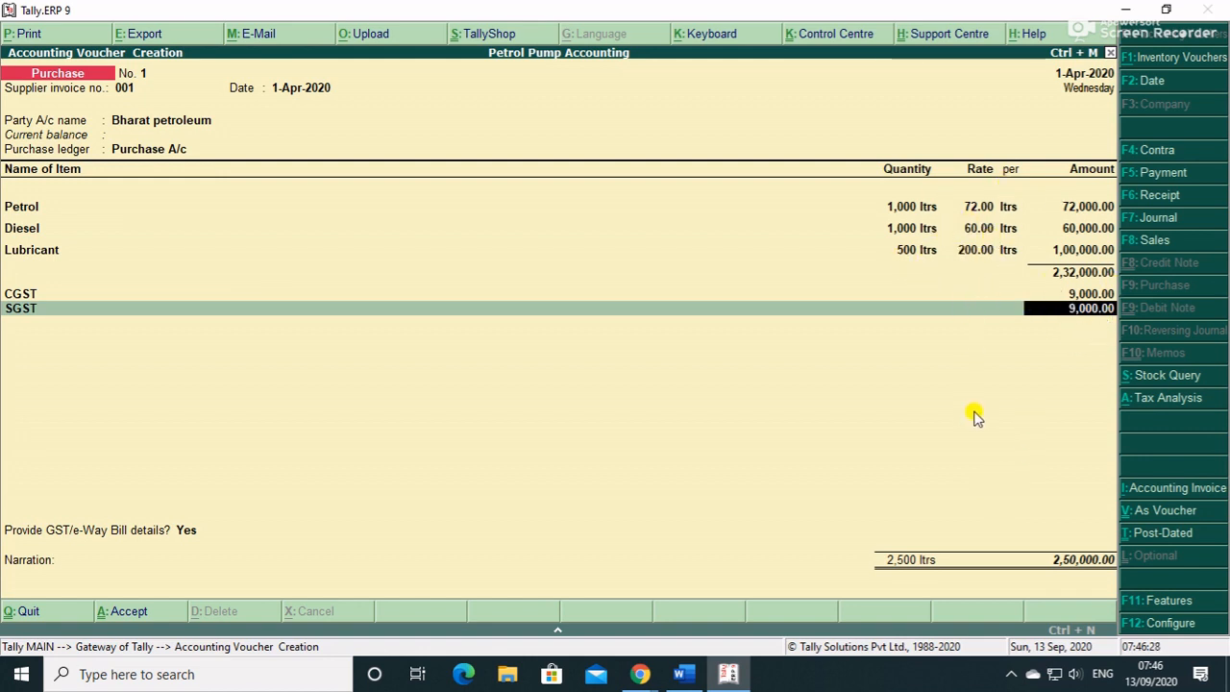
# - Review the voucher's tax analysis, including the detailed per-item tax breakdown
pyautogui.click(1158, 403)
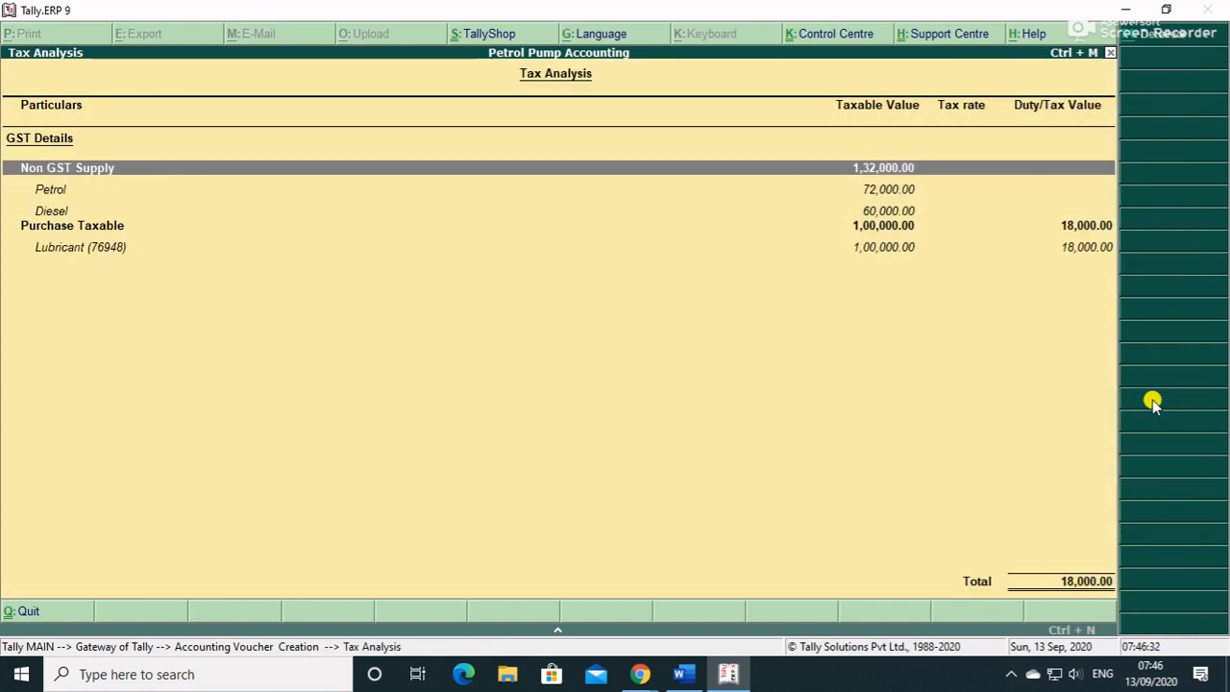
pyautogui.hotkey('alt', 'F1')
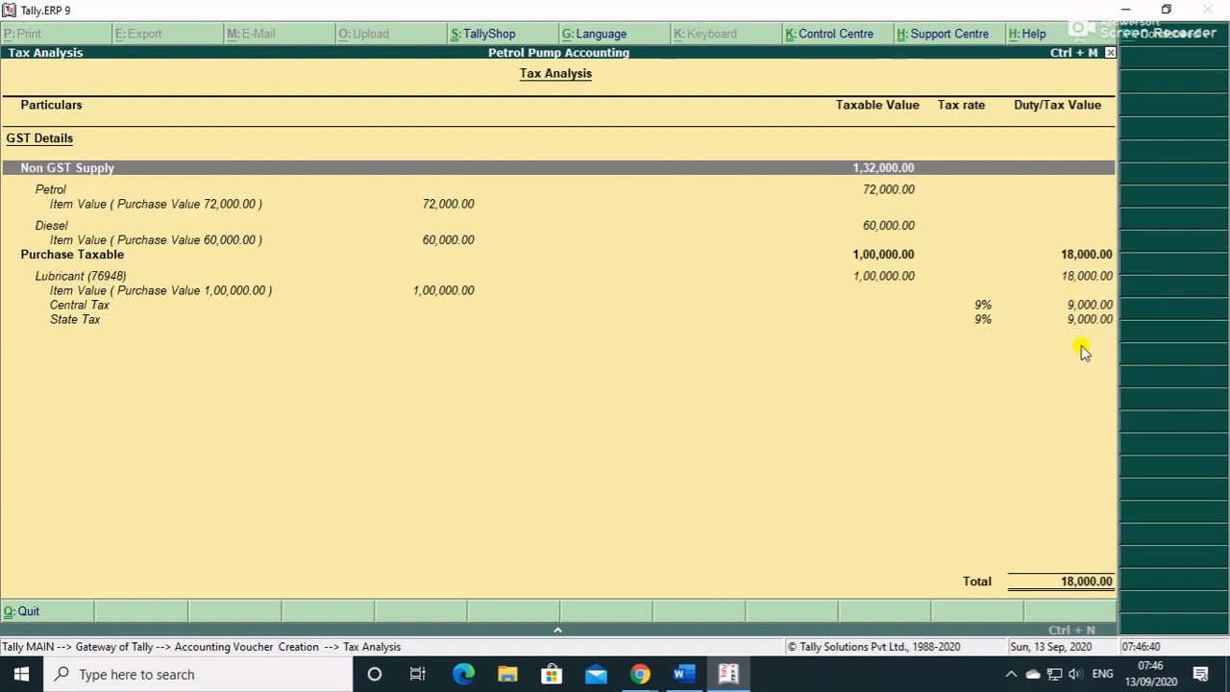
pyautogui.press('Escape')
# - Set e-Way Bill details to No, accept the New Ref bill-wise details, and save voucher No. 1
pyautogui.press('Return')
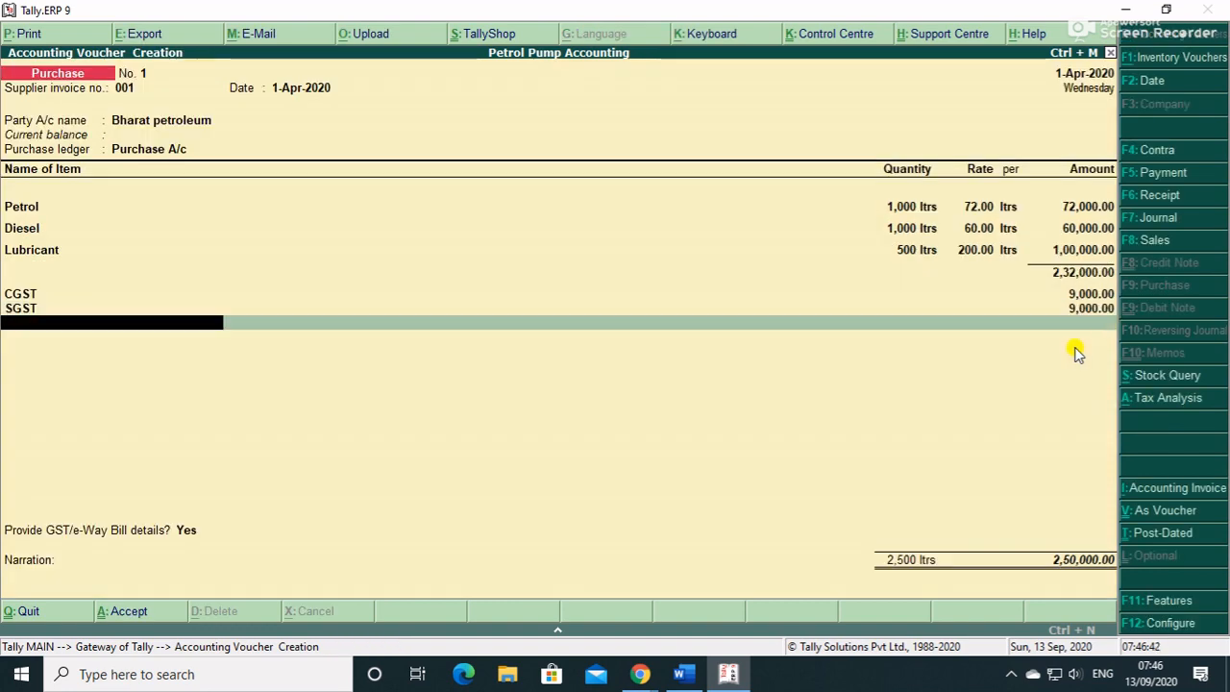
pyautogui.press('Return')
pyautogui.press('Return')
pyautogui.press('Escape')
pyautogui.press('Up')
pyautogui.press('Return')
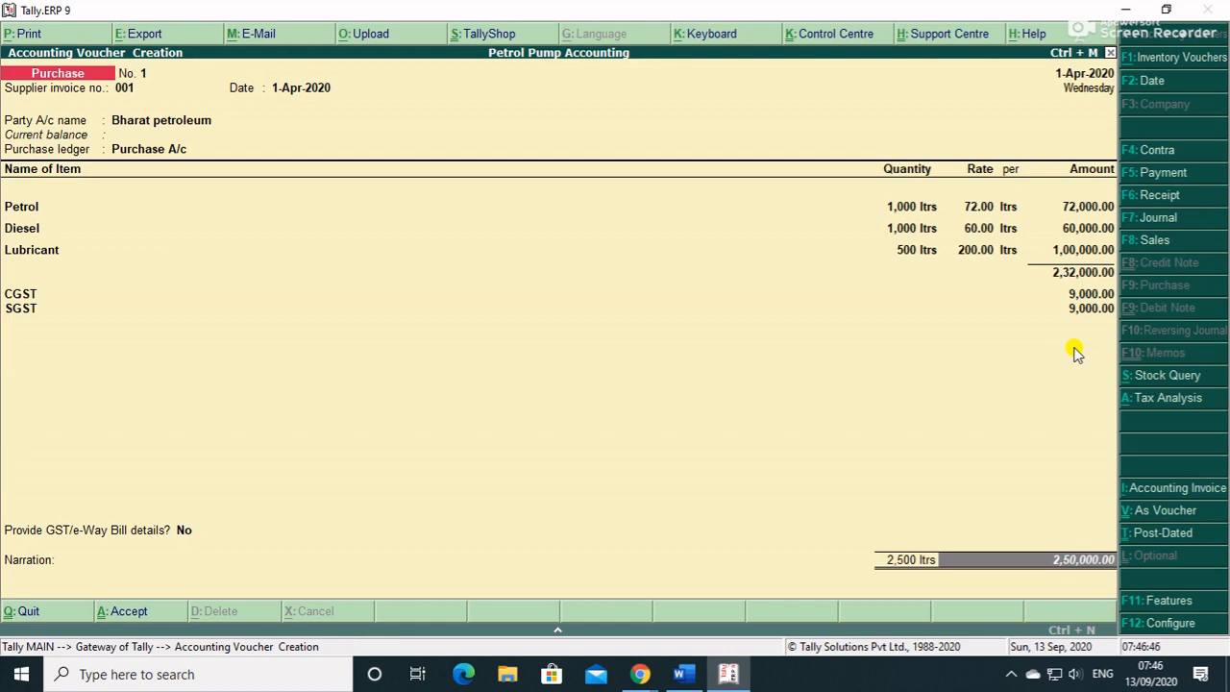
pyautogui.press('Return')
pyautogui.press('Return')
pyautogui.press('Return')
pyautogui.press('Return')
pyautogui.press('Return')
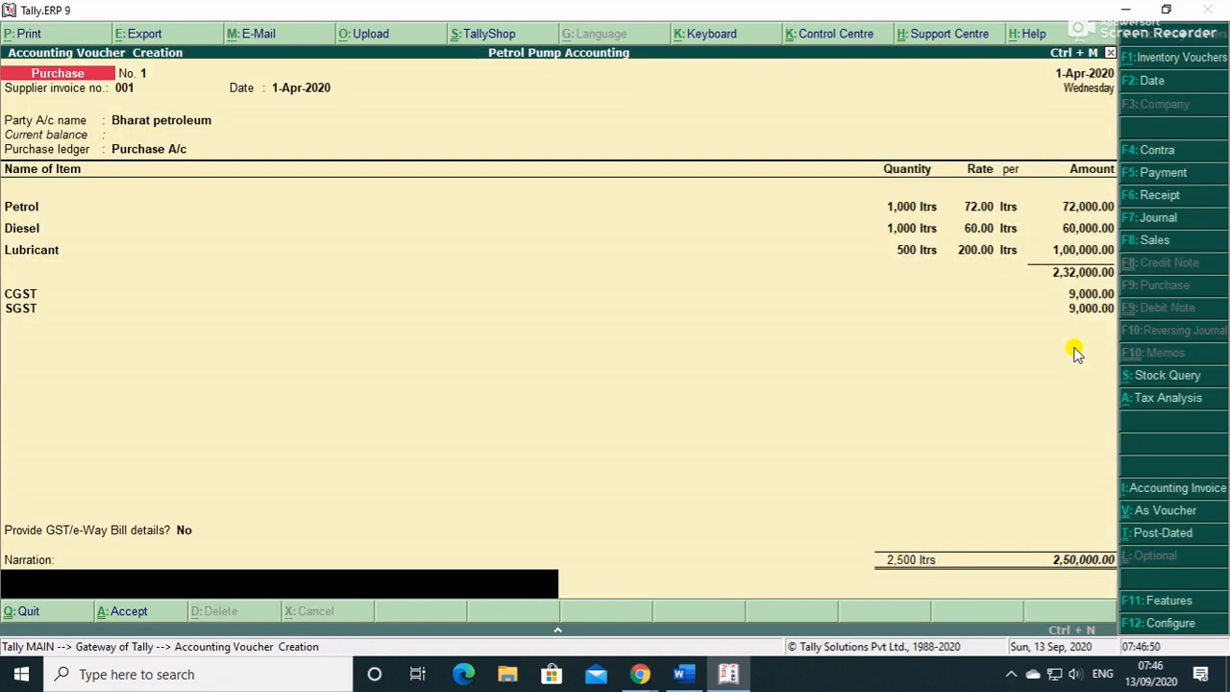
pyautogui.press('Return')
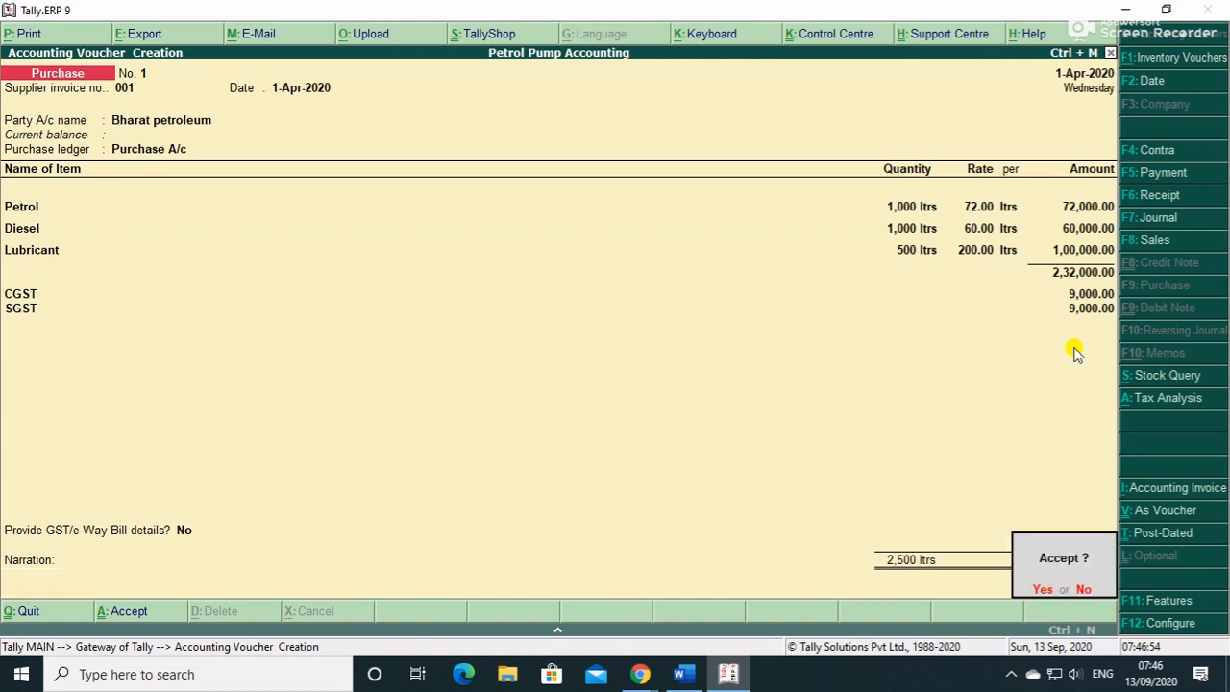
pyautogui.press('Return')
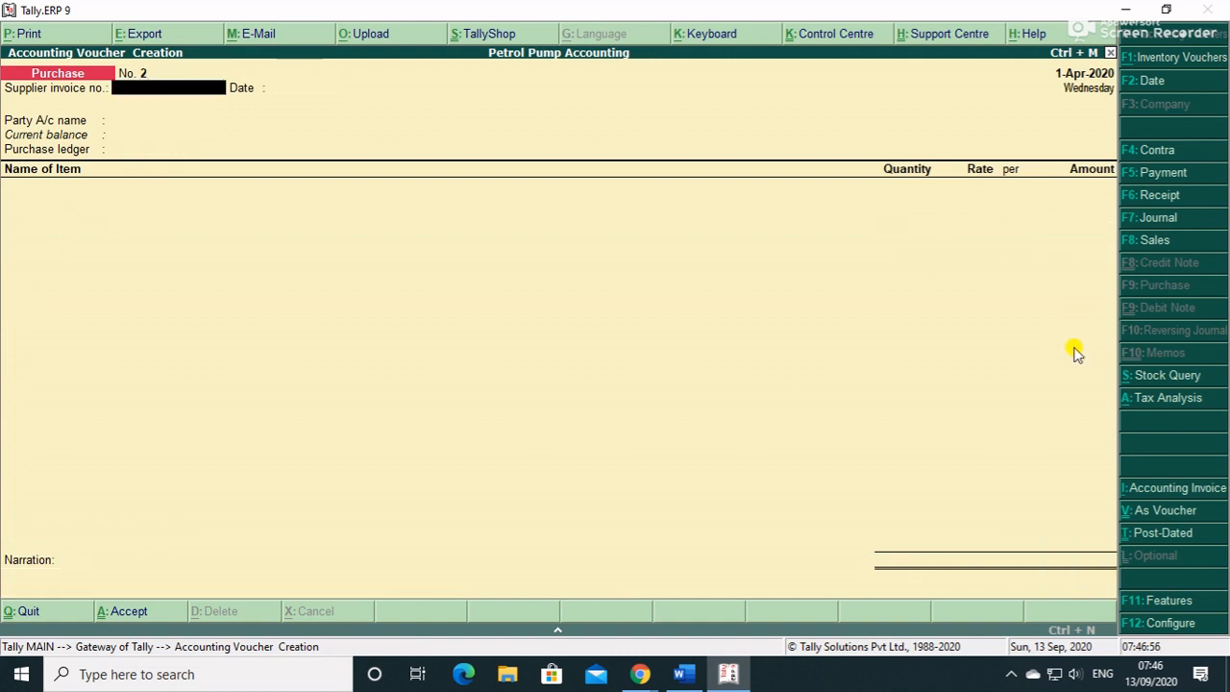
# - Enter supplier invoice 002 with Hindustan petroleum as party and Purchase A/c ledger
pyautogui.write('002')
pyautogui.press('Return')
pyautogui.press('Return')
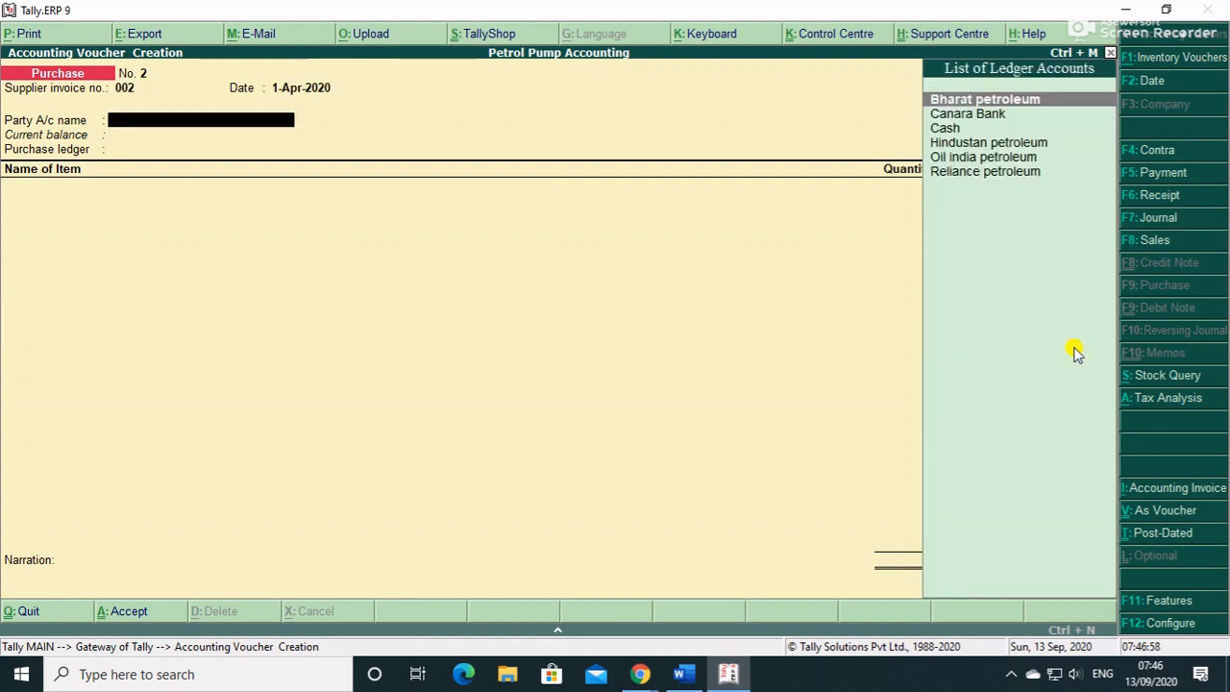
pyautogui.press('Down')
pyautogui.press('Down')
pyautogui.press('Down')
pyautogui.press('Return')
pyautogui.press('Return')
pyautogui.press('Return')
pyautogui.press('Return')
pyautogui.press('Return')
pyautogui.press('Return')
pyautogui.press('Return')
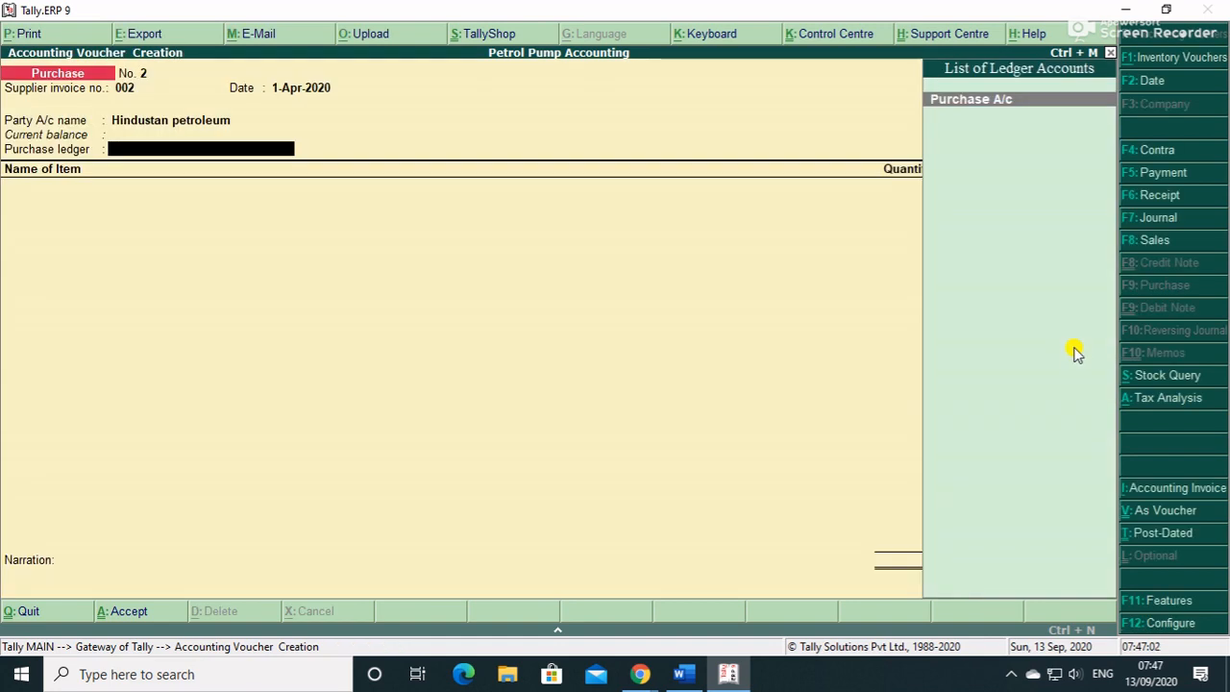
pyautogui.press('Return')
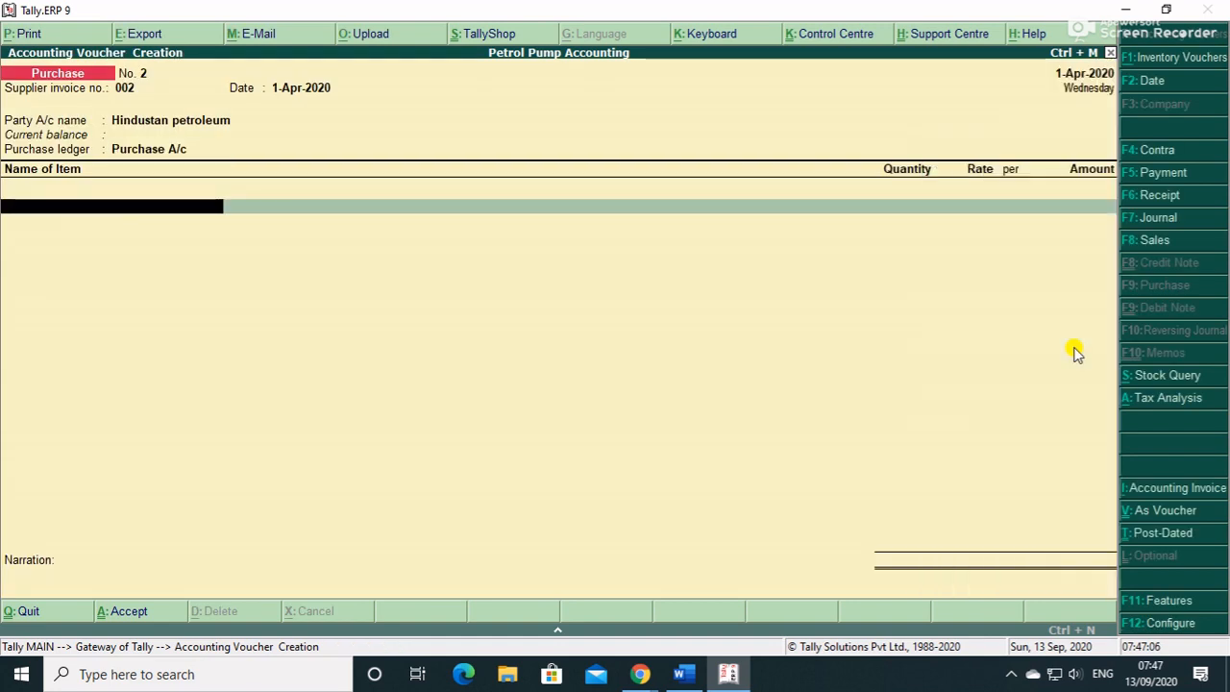
# - Add Petrol, 1,500 ltrs at 71.00, stored in Tank 1(Petrol)
pyautogui.write('P')
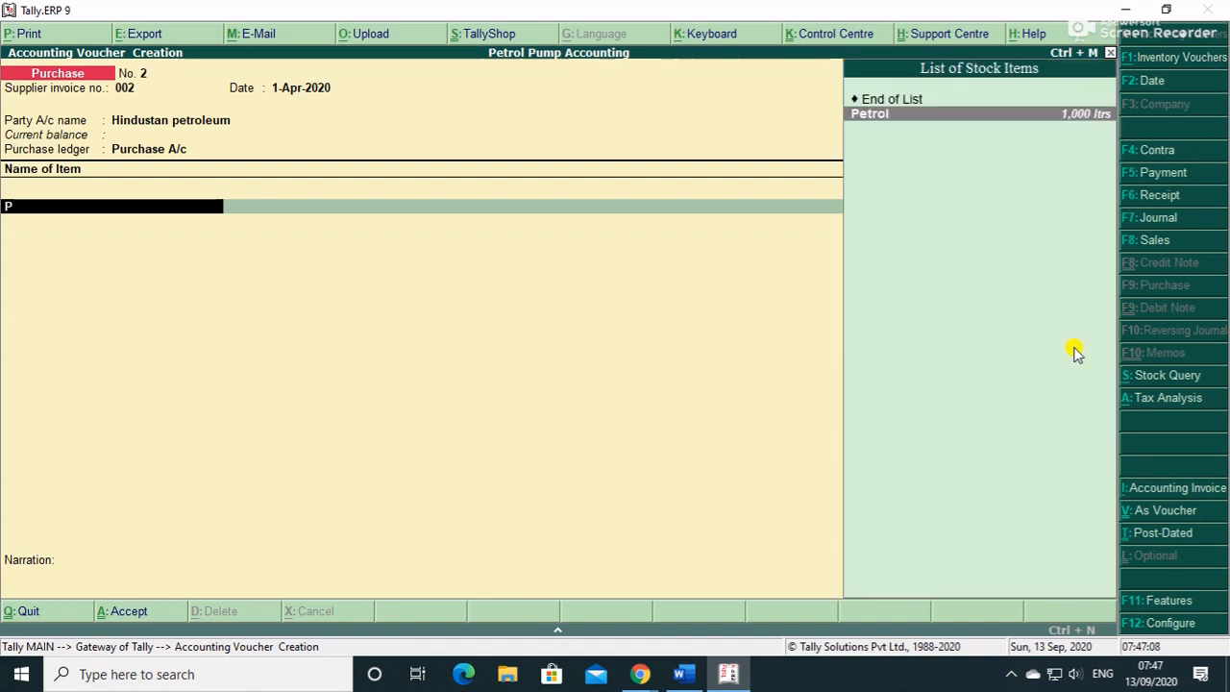
pyautogui.press('Return')
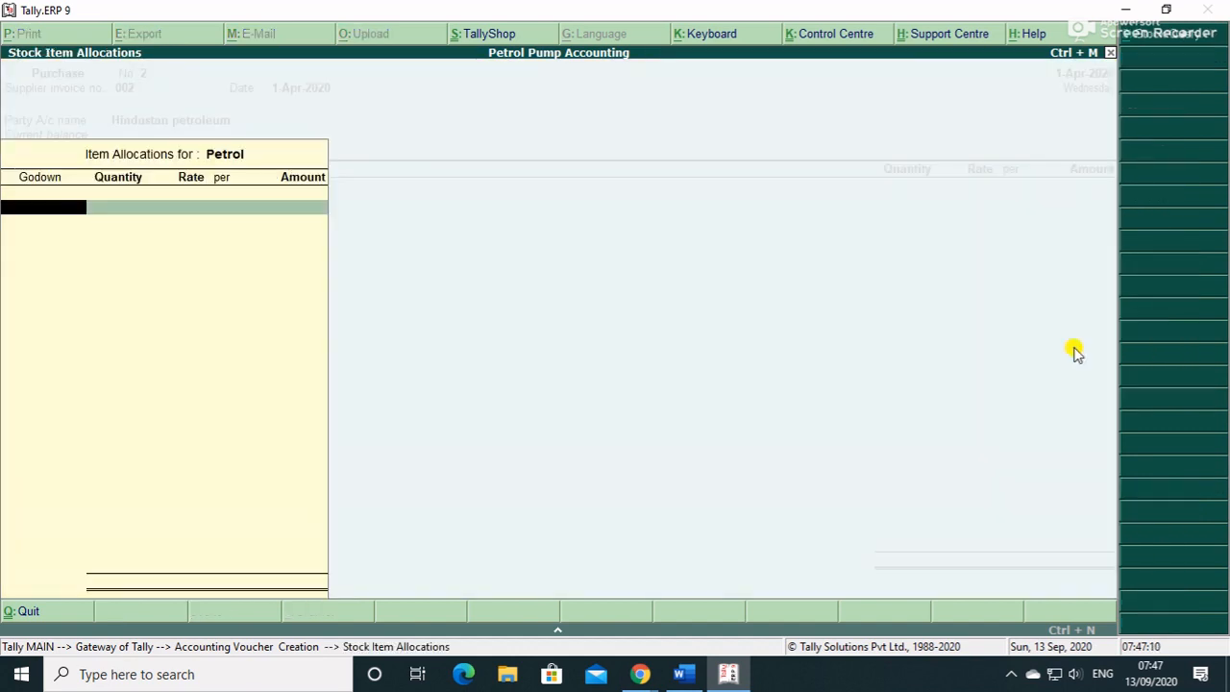
pyautogui.press('Return')
pyautogui.write('1,500')
pyautogui.press('Return')
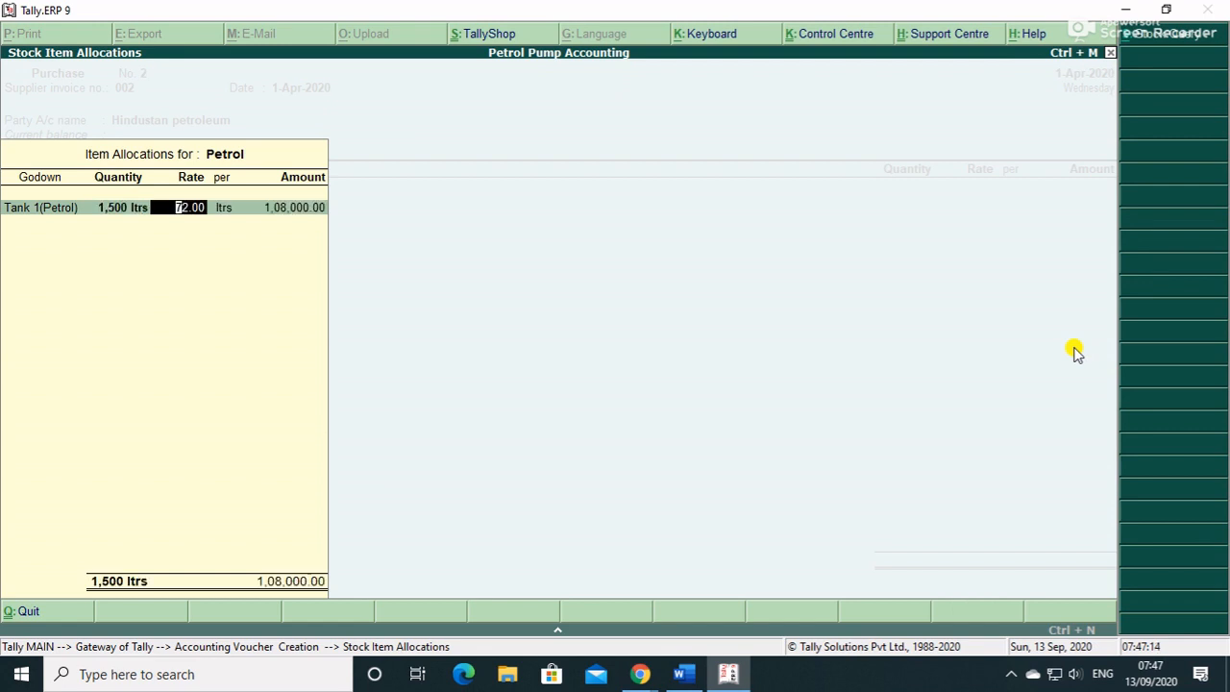
pyautogui.write('71')
pyautogui.press('Return')
pyautogui.press('Return')
pyautogui.press('Return')
pyautogui.press('Return')
# - Add Diesel, 1,500 ltrs at 59.00 in Tank 2(Diesel), accept the bill reference, and finish the voucher
pyautogui.press('Return')
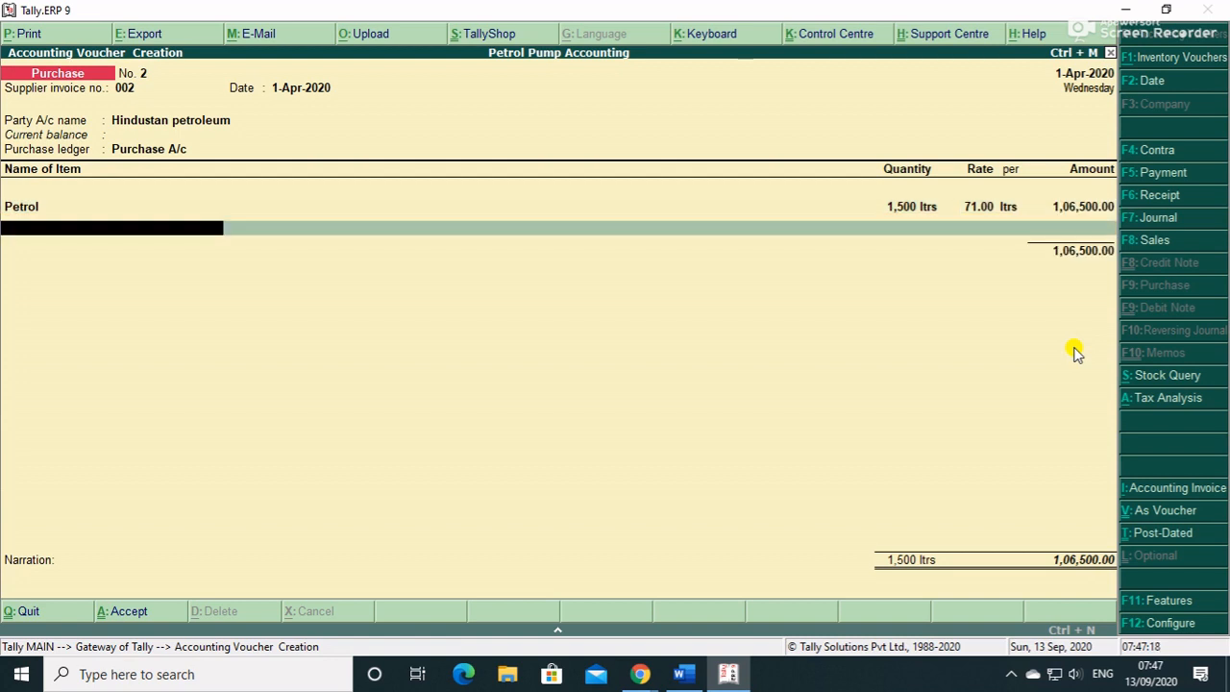
pyautogui.write('D')
pyautogui.press('Return')
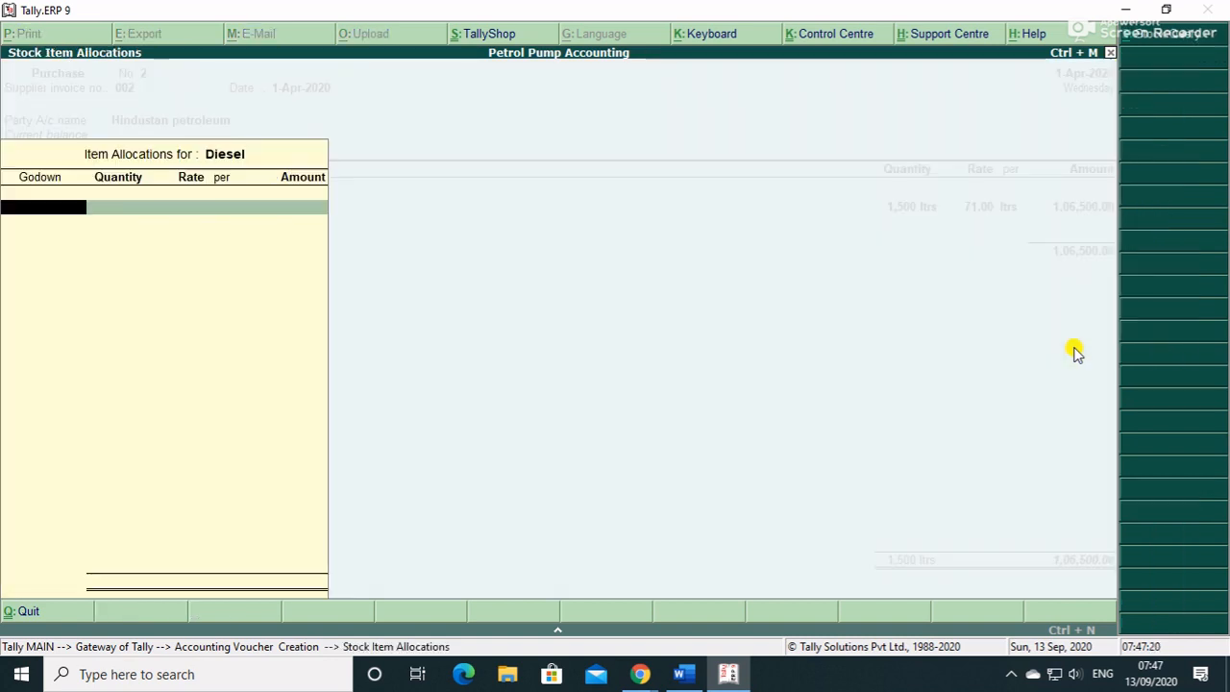
pyautogui.press('Return')
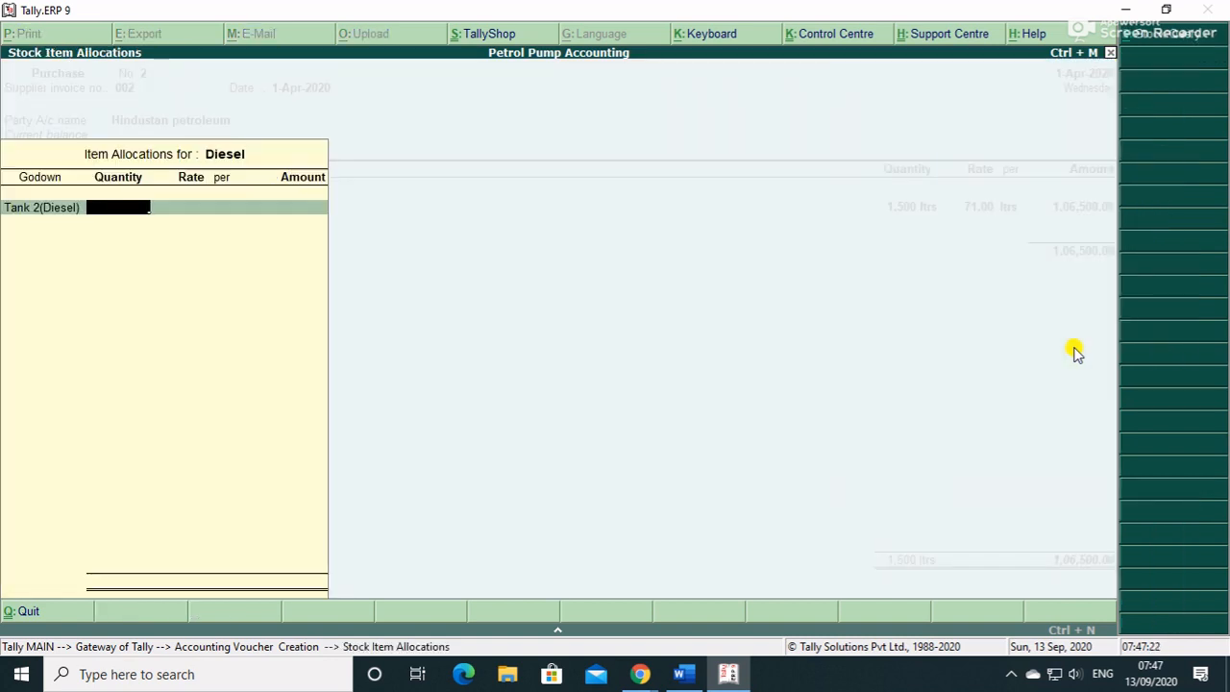
pyautogui.write('1,500')
pyautogui.press('Return')
pyautogui.write('59')
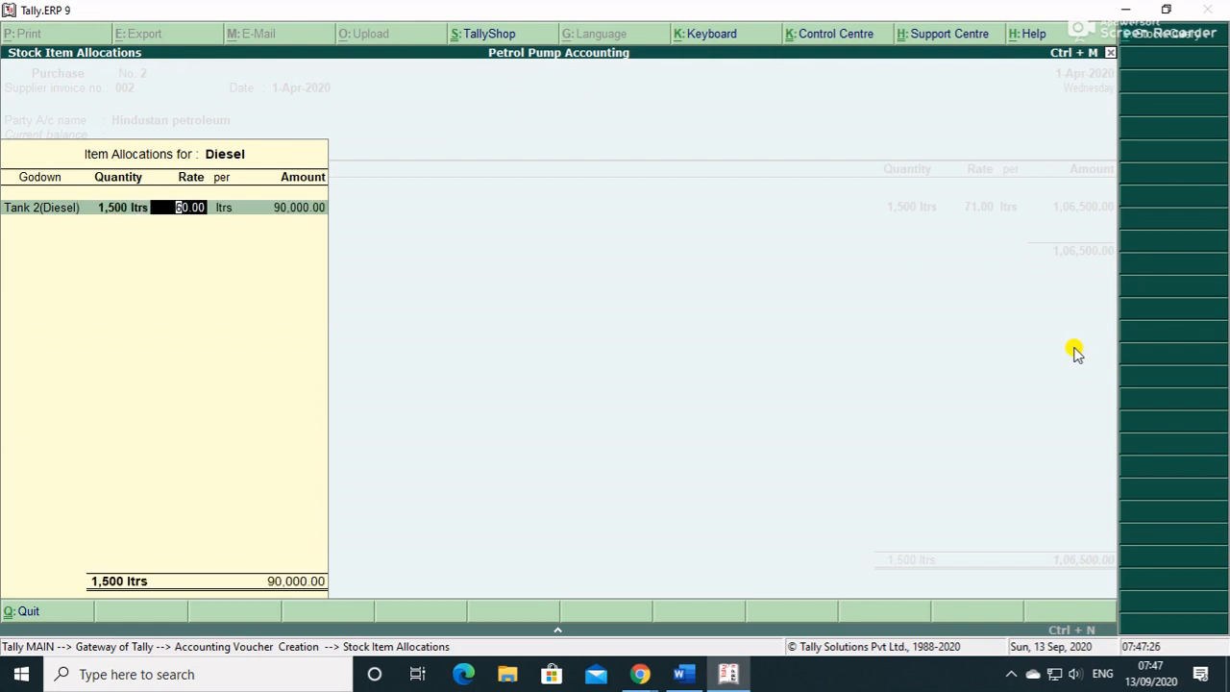
pyautogui.press('Return')
pyautogui.press('Return')
pyautogui.press('Return')
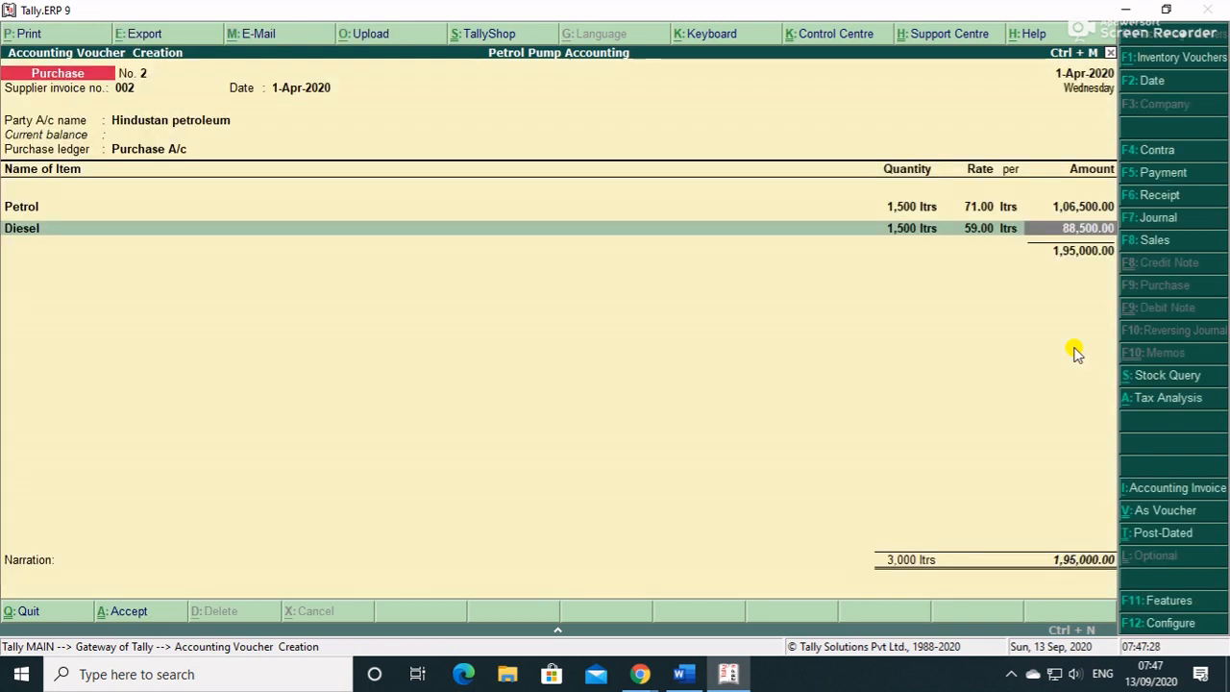
pyautogui.press('Return')
pyautogui.press('Return')
pyautogui.press('Return')
pyautogui.press('Return')
pyautogui.press('Return')
pyautogui.press('Return')
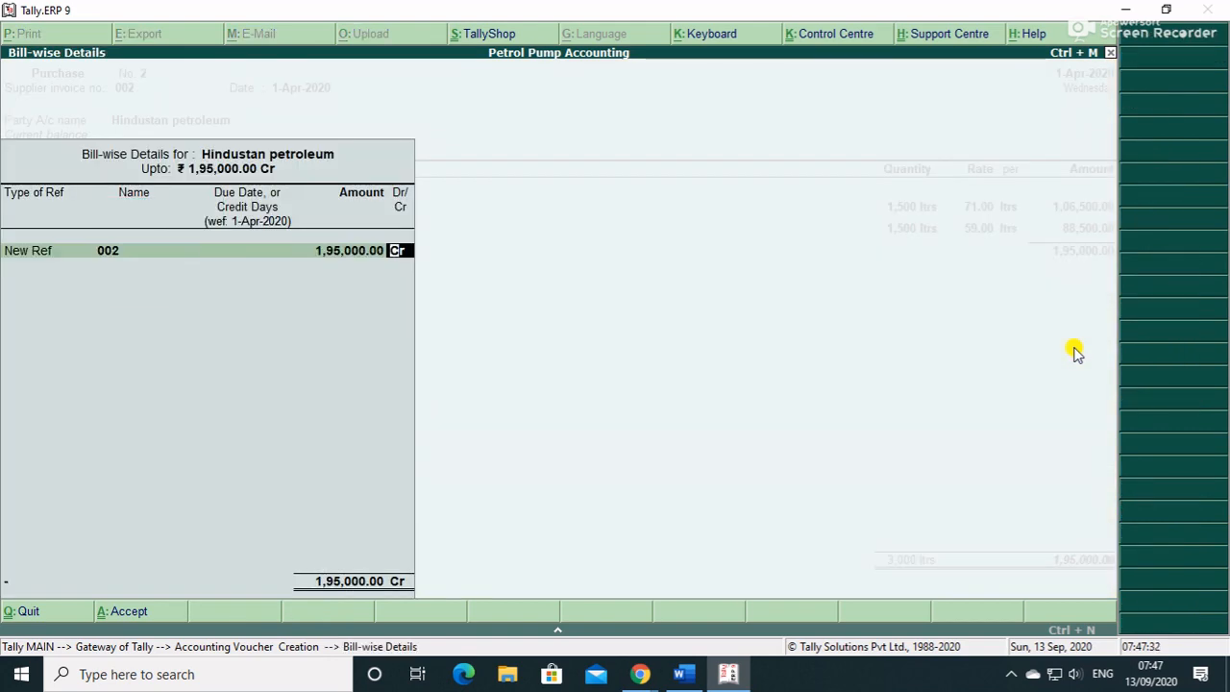
pyautogui.press('Return')
pyautogui.press('Return')
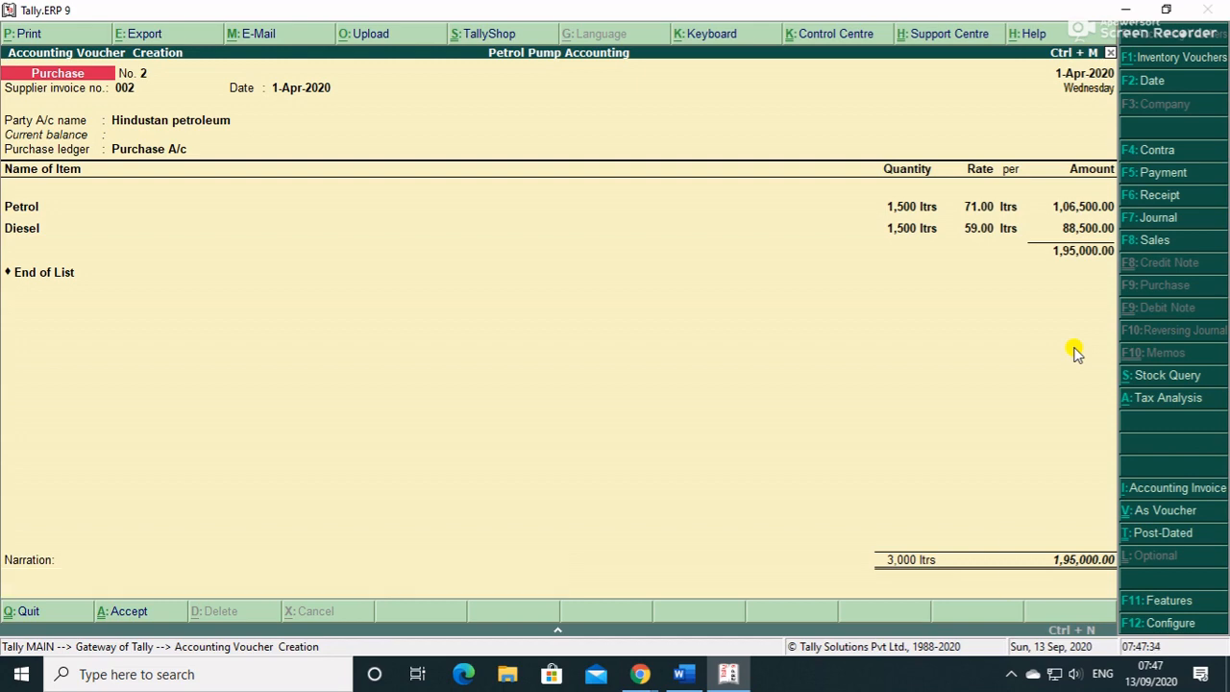
# - Enter supplier invoice 003 with Oil india petroleum as party and Purchase A/c ledger
pyautogui.press('Return')
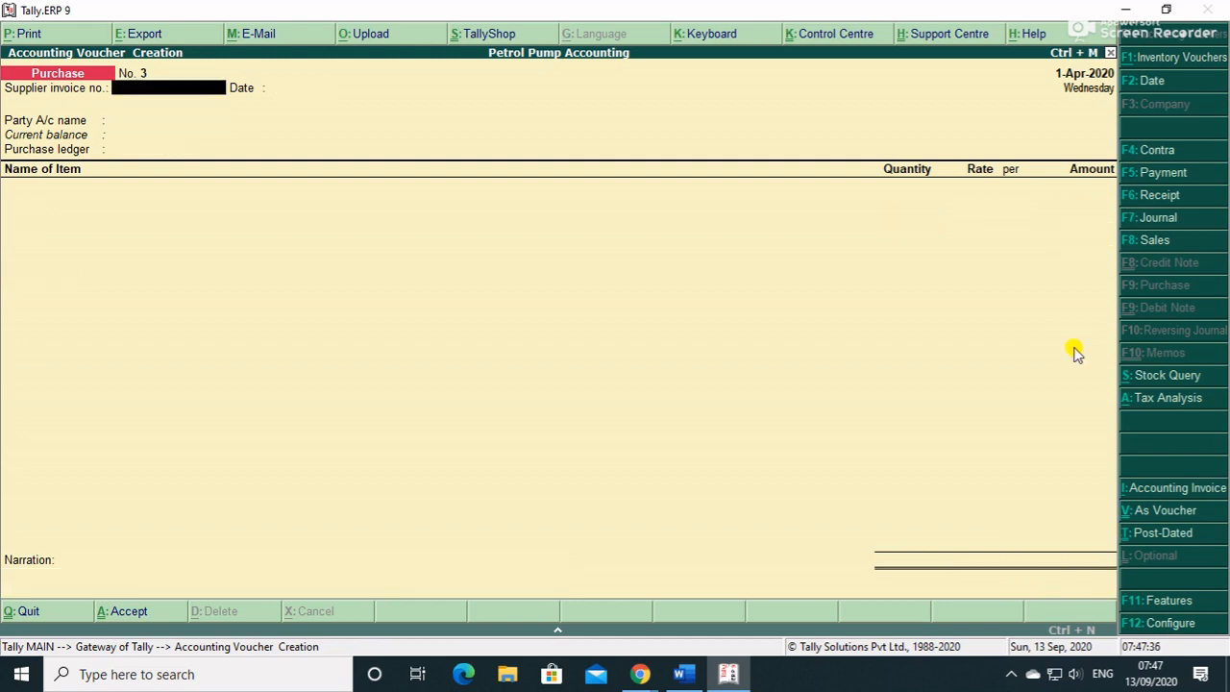
pyautogui.write('003')
pyautogui.press('Return')
pyautogui.press('Return')
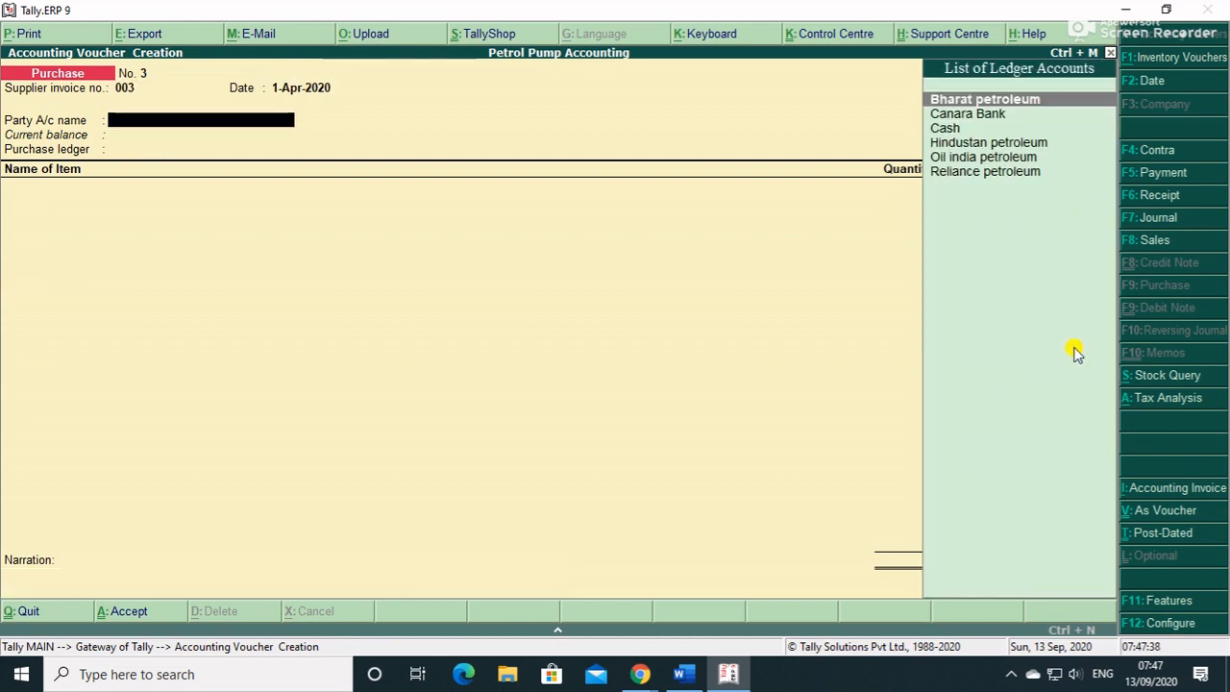
pyautogui.press('Down')
pyautogui.press('Down')
pyautogui.press('Down')
pyautogui.press('Down')
pyautogui.press('Return')
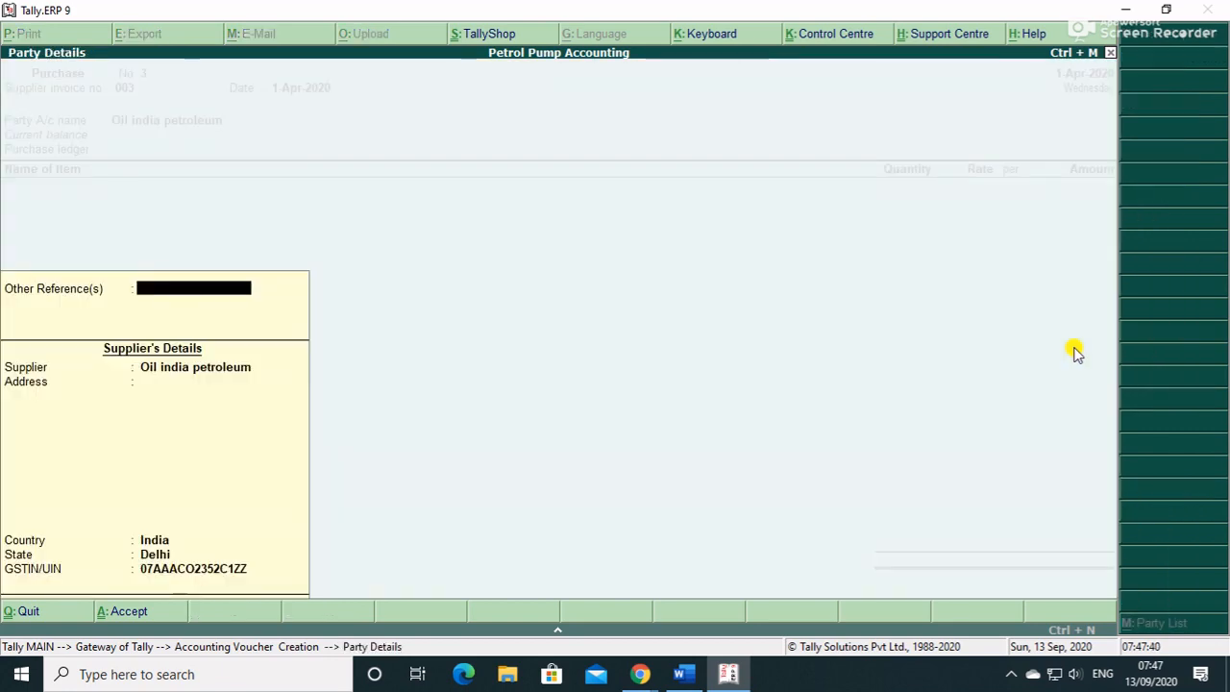
pyautogui.press('Return')
pyautogui.press('Return')
pyautogui.press('Return')
pyautogui.press('Return')
pyautogui.press('Return')
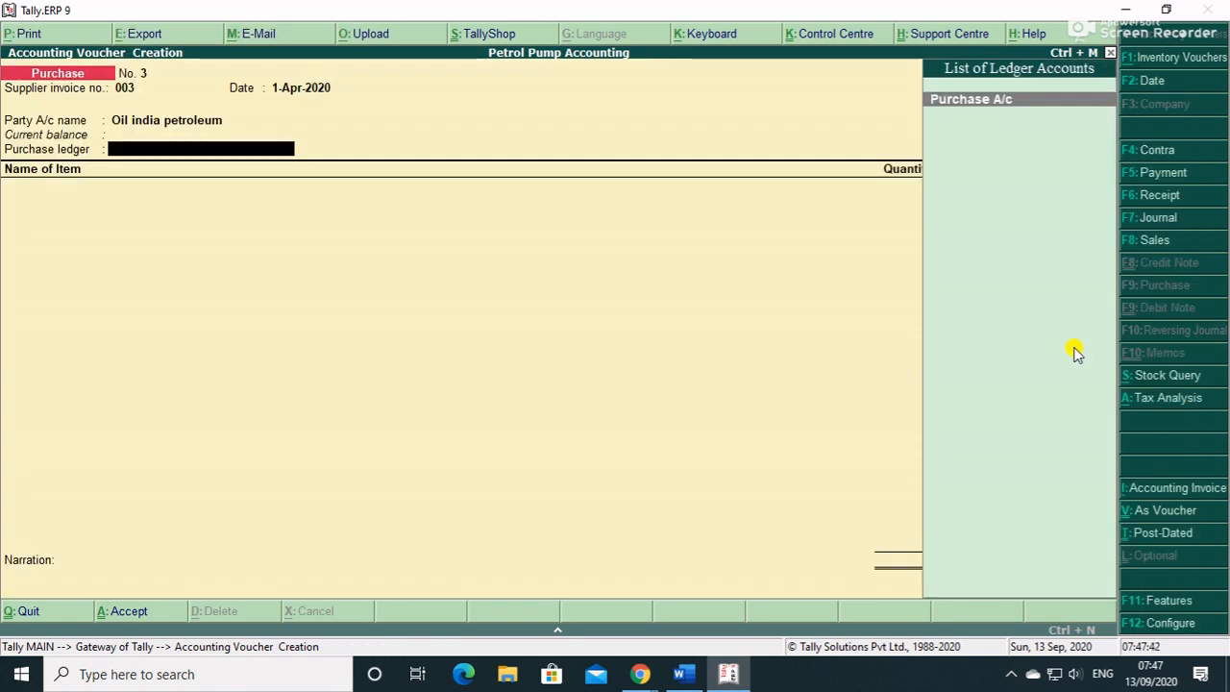
pyautogui.press('Return')
# - Add Lubricant, 1,800 ltrs at 220.00, stored in Tank 3(Lubricant)
pyautogui.write('L')
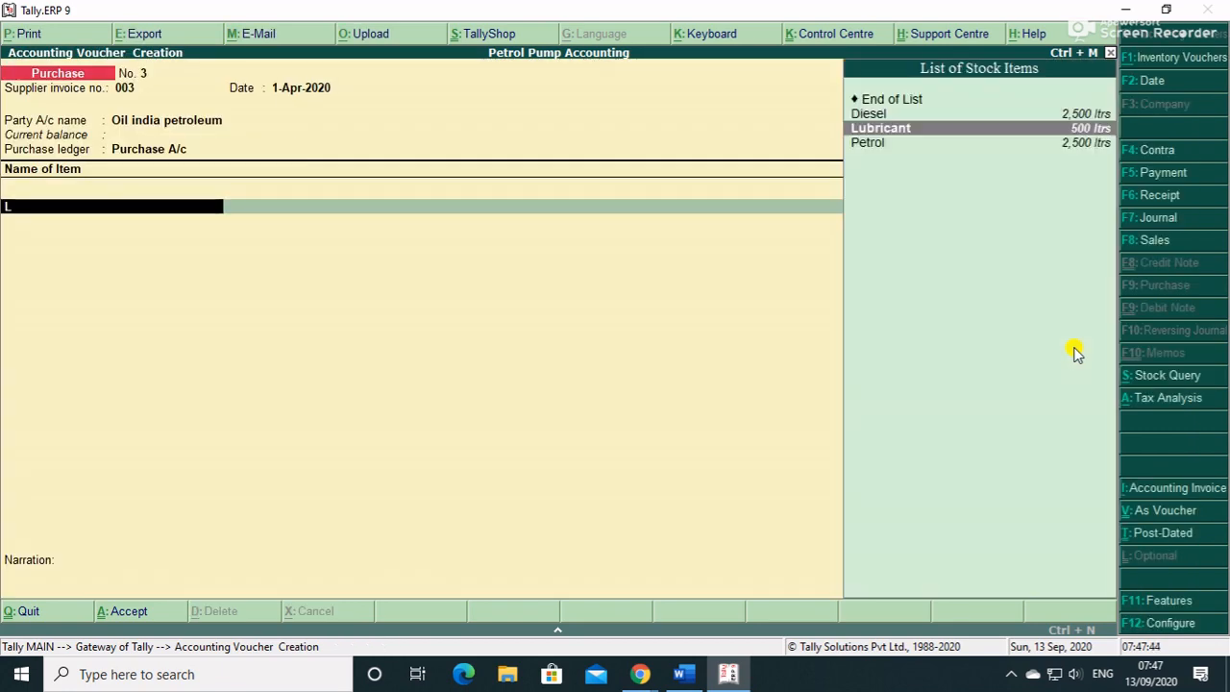
pyautogui.press('Return')
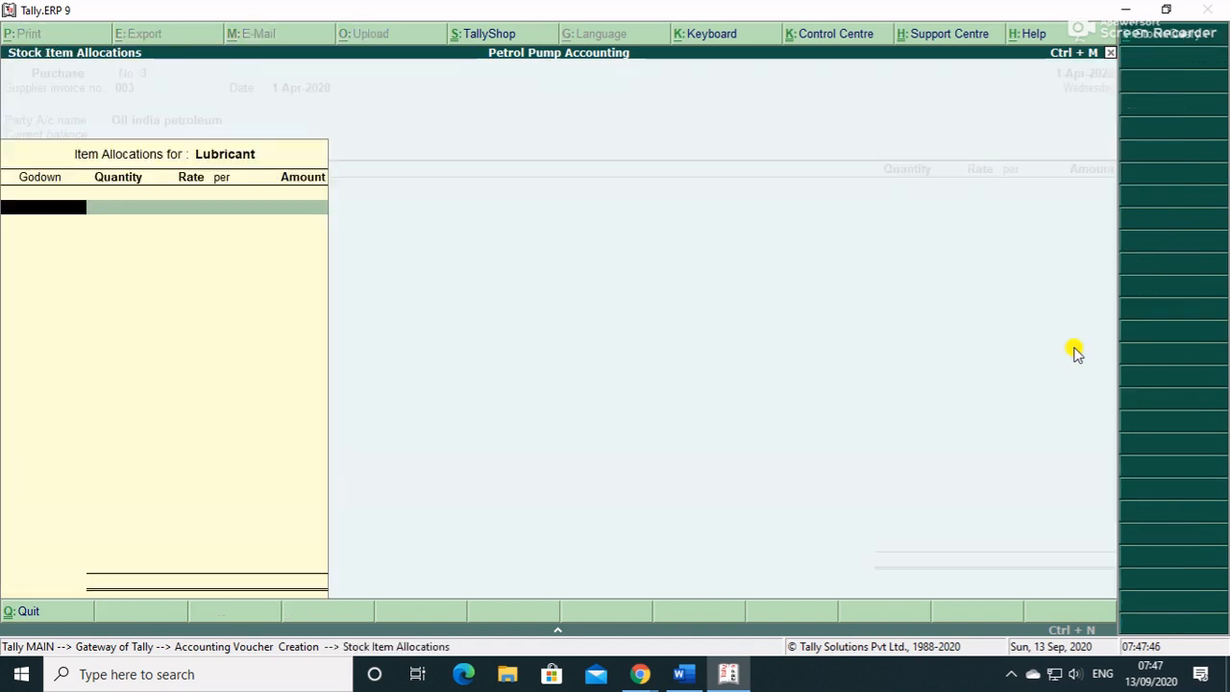
pyautogui.press('Down')
pyautogui.press('Down')
pyautogui.press('Down')
pyautogui.press('Return')
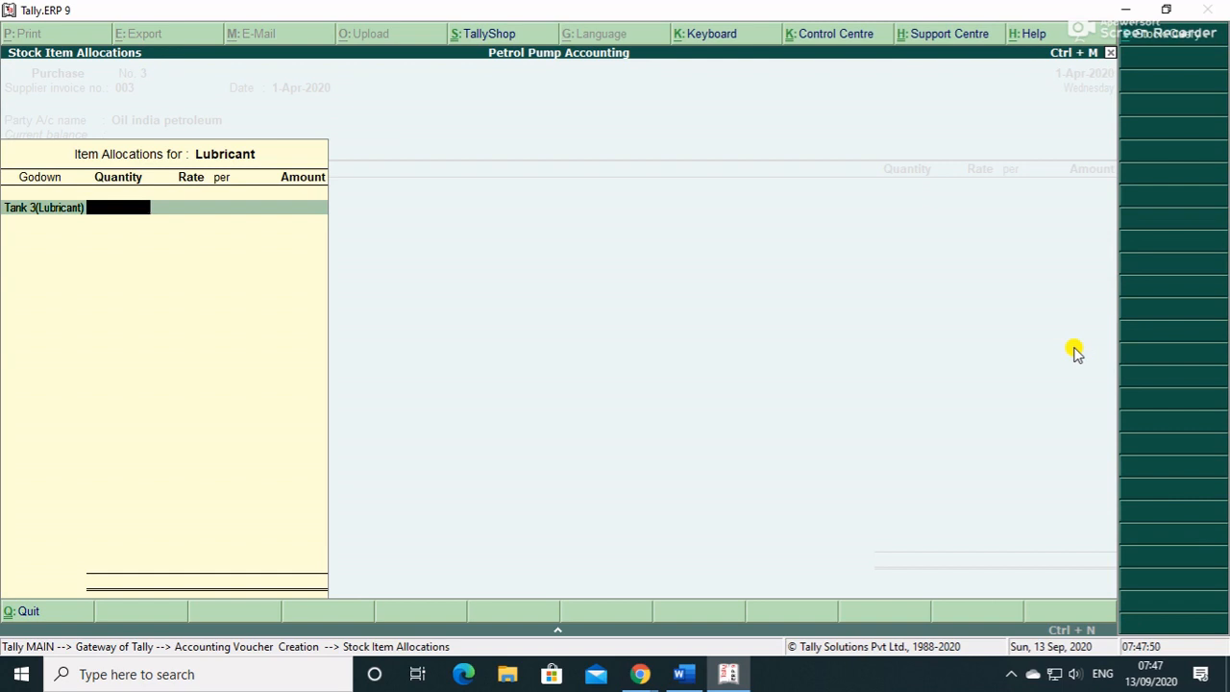
pyautogui.write('1,800')
pyautogui.press('Return')
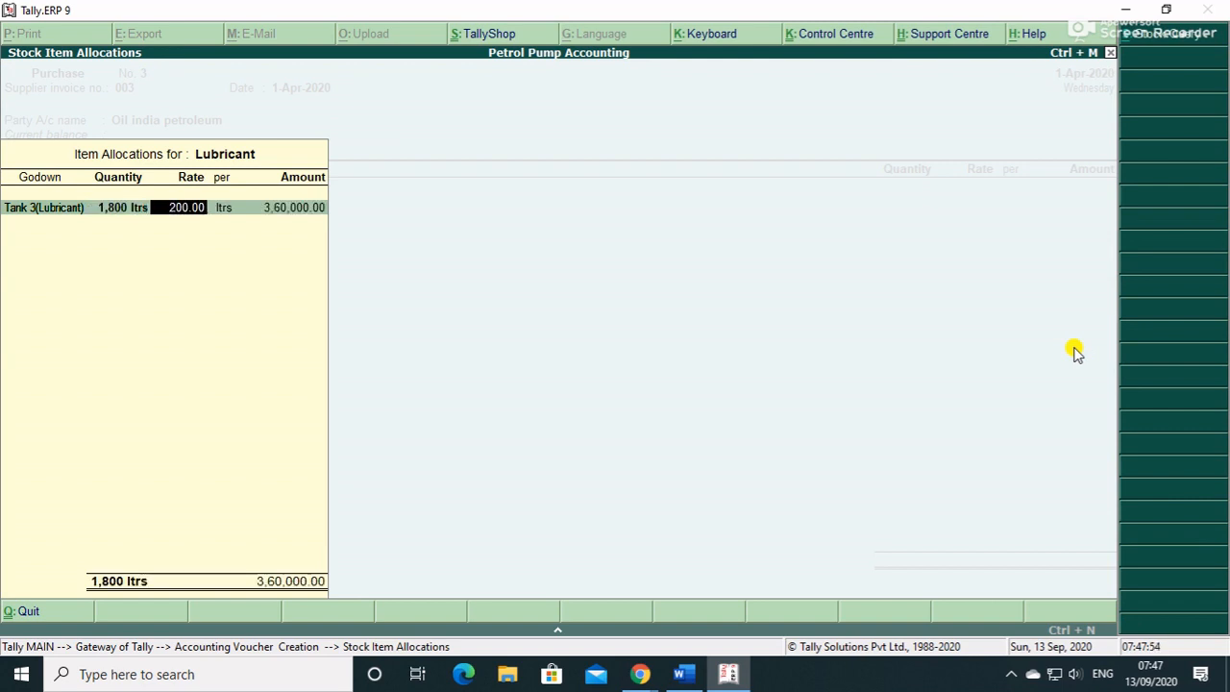
pyautogui.write('220')
pyautogui.press('Return')
pyautogui.press('Return')
pyautogui.press('Return')
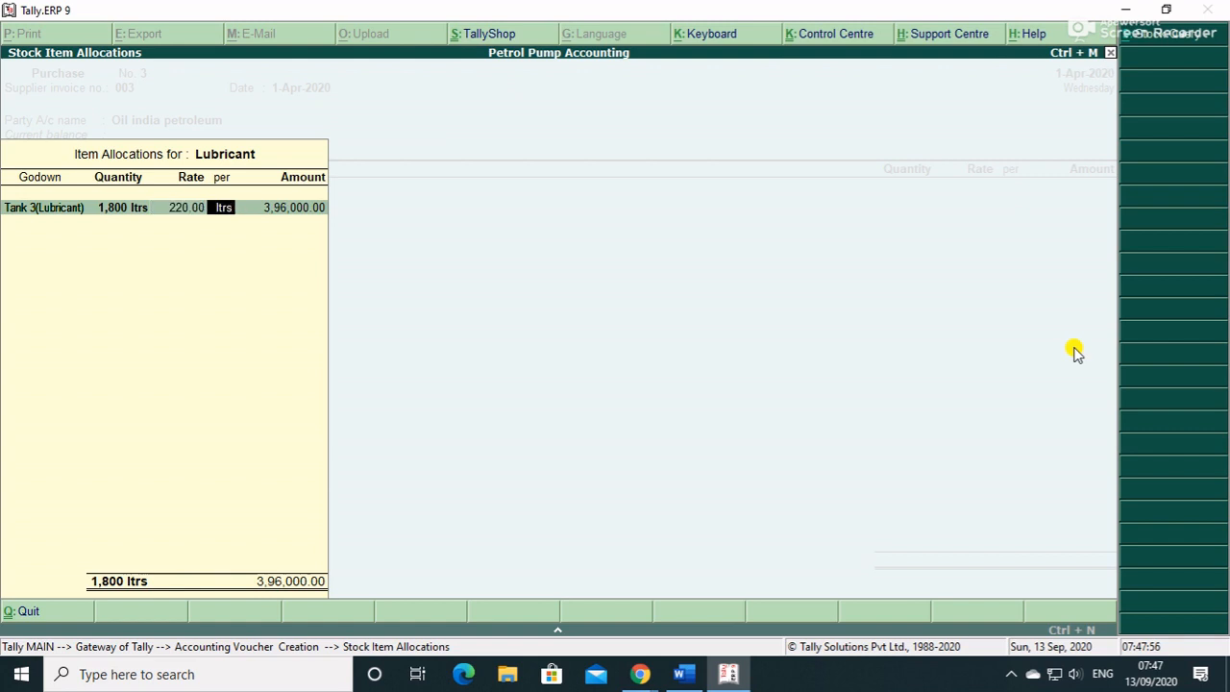
pyautogui.press('Return')
# - Add CGST and SGST ledgers, set e-Way Bill details to No, and save voucher No. 3 at 4,67,280.00
pyautogui.press('Return')
pyautogui.write('C')
pyautogui.press('Return')
pyautogui.press('Return')
pyautogui.write('S')
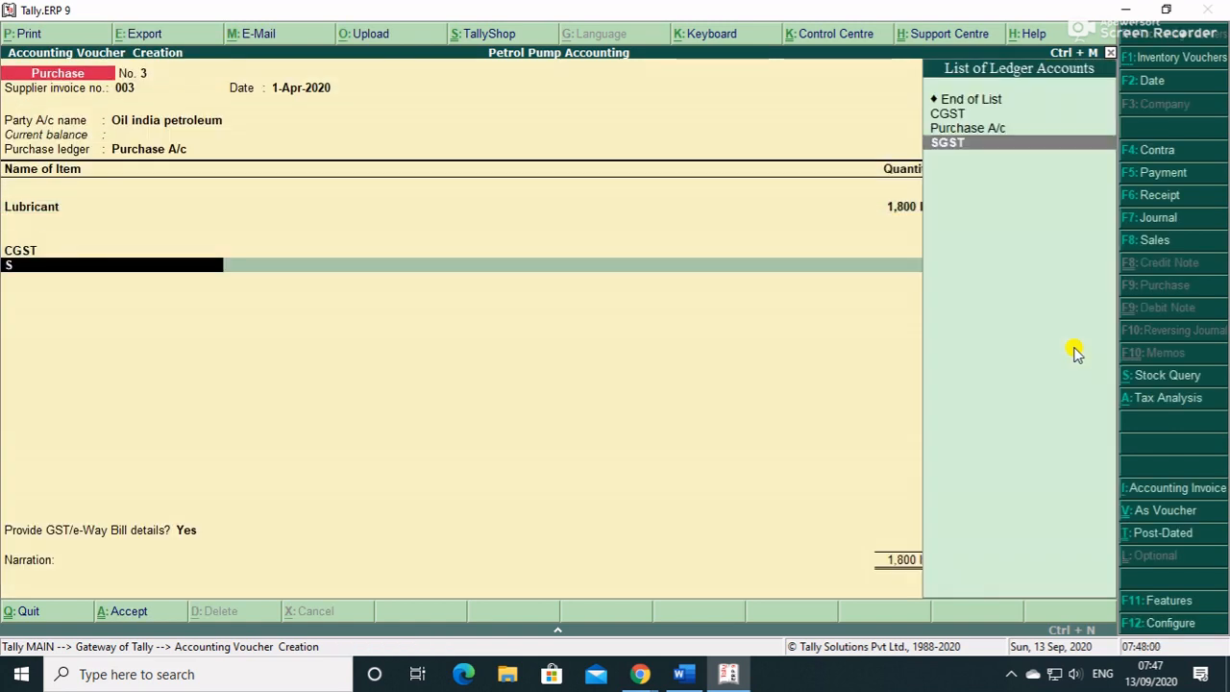
pyautogui.press('Return')
pyautogui.press('Return')
pyautogui.press('Return')
pyautogui.press('Up')
pyautogui.press('Return')
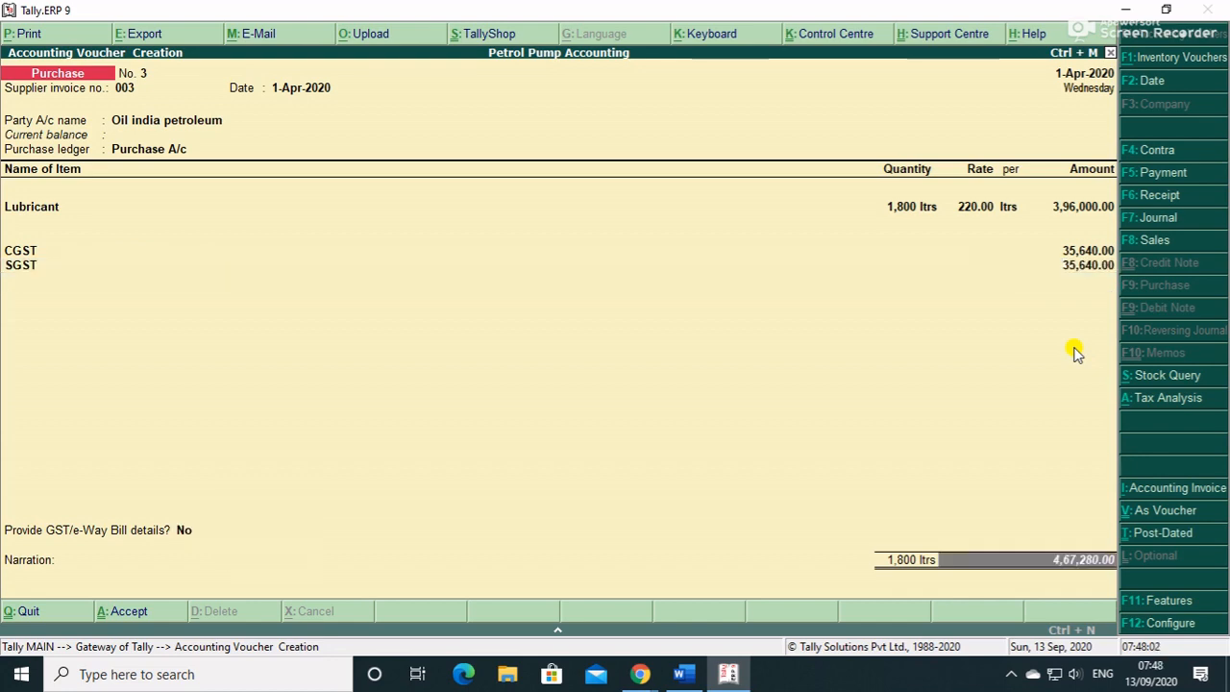
pyautogui.press('Return')
pyautogui.press('Return')
pyautogui.press('Return')
pyautogui.press('Return')
pyautogui.press('Return')
pyautogui.press('Return')
pyautogui.press('Return')
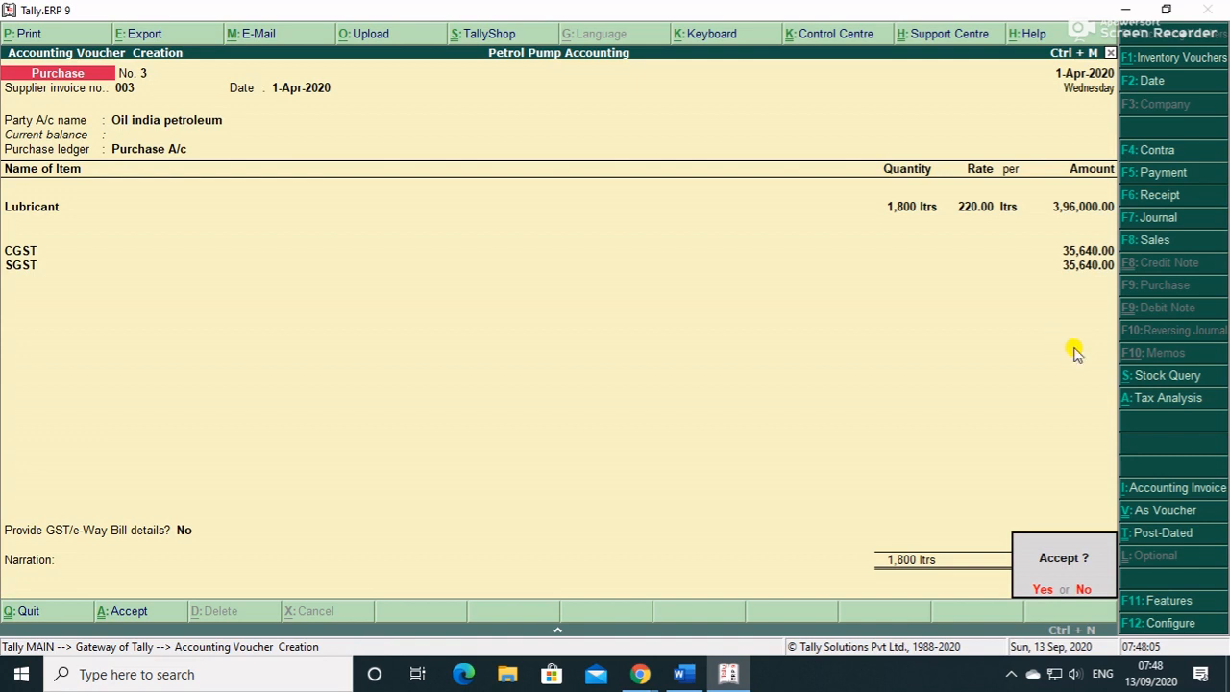
pyautogui.press('Return')
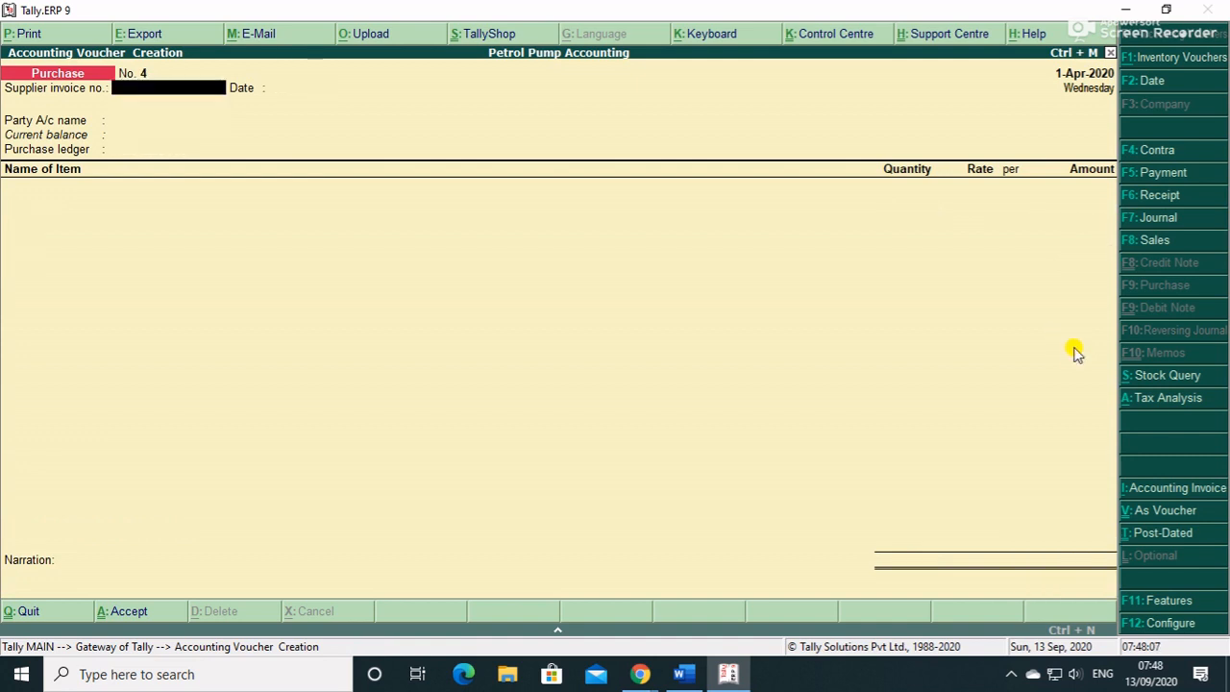
# - Quit voucher entry and check the purchase vouchers in the Day Book
pyautogui.press('Escape')
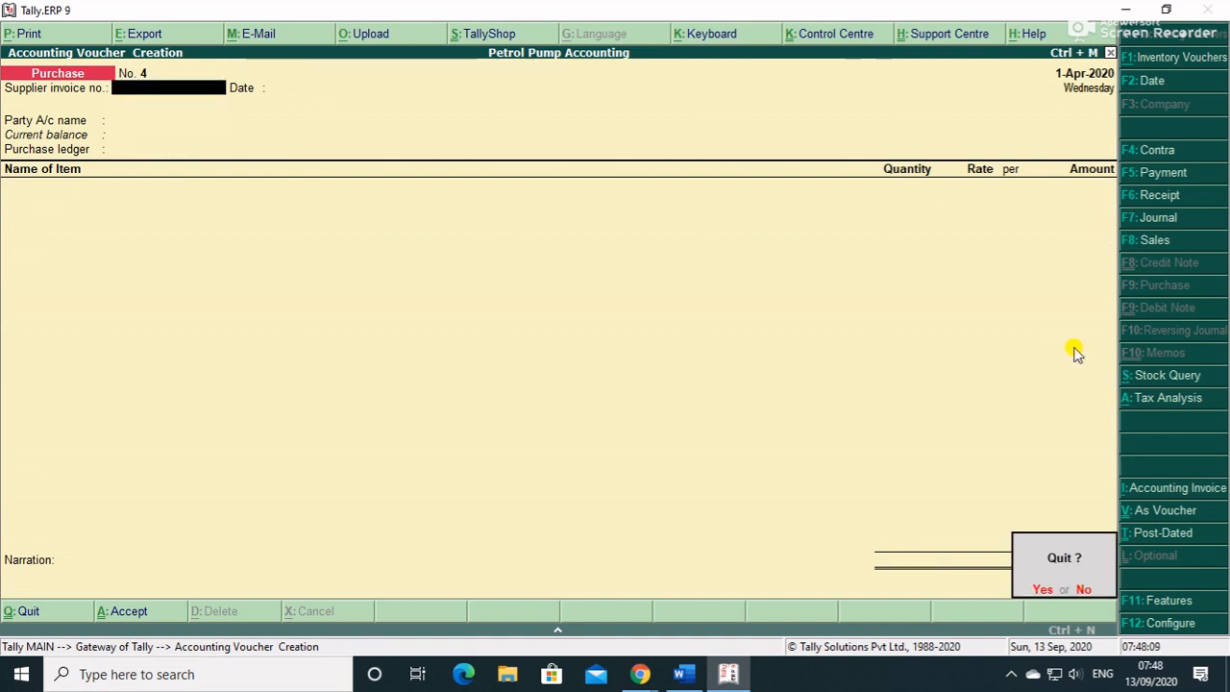
pyautogui.press('y')
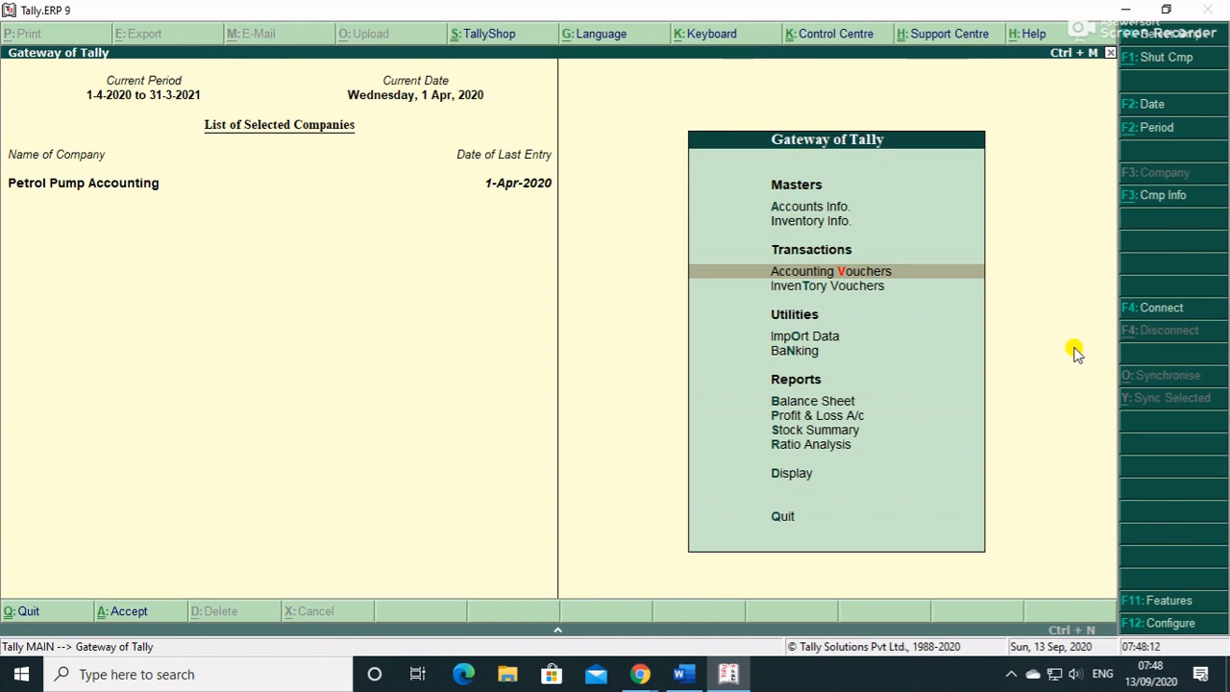
pyautogui.press('d')
pyautogui.press('d')
pyautogui.press('F2')
pyautogui.press('Escape')
pyautogui.press('Return')
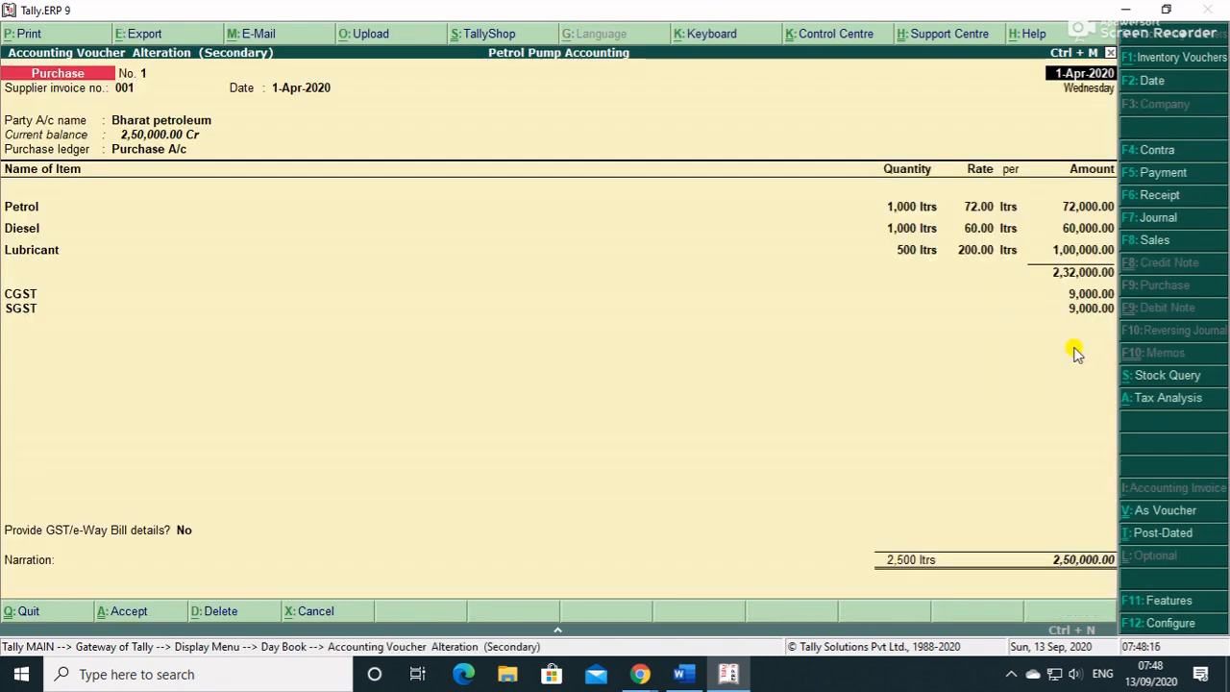
pyautogui.press('Escape')
pyautogui.press('Escape')
pyautogui.press('Escape')
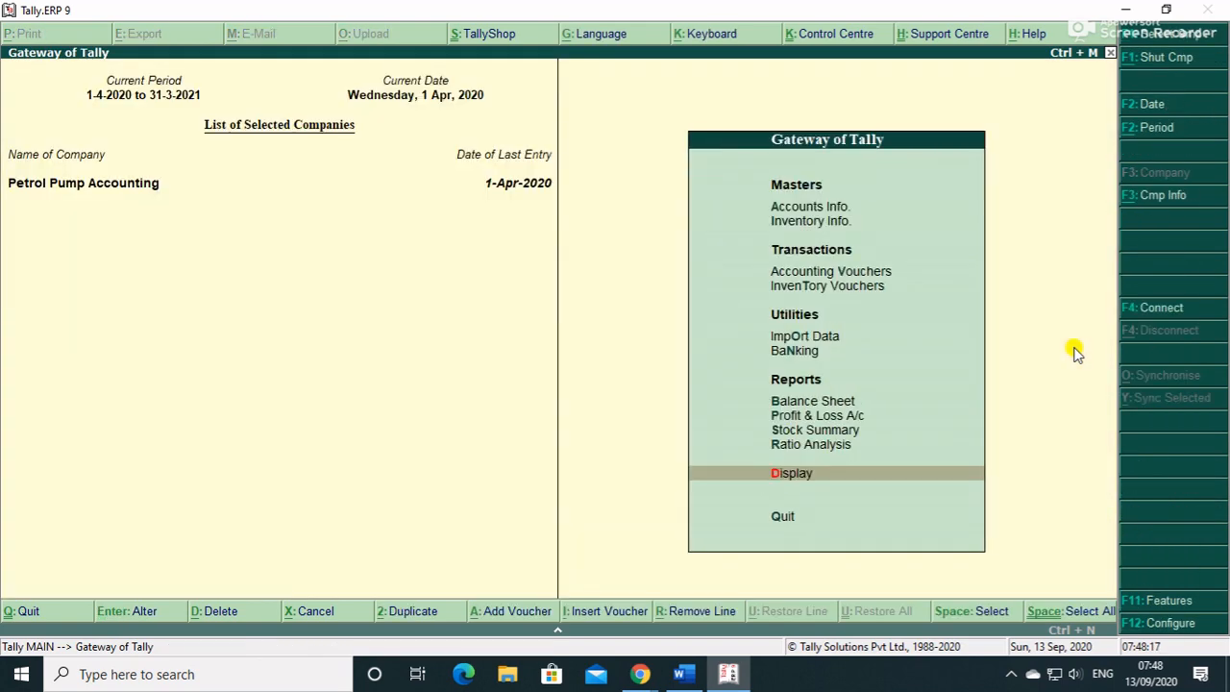
# - Review the Stock Summary, showing closing stock of 7,300 ltrs worth 8,22,999.99, including Diesel's monthly summary
pyautogui.press('Up')
pyautogui.press('Up')
pyautogui.press('Up')
pyautogui.press('Down')
pyautogui.press('Return')
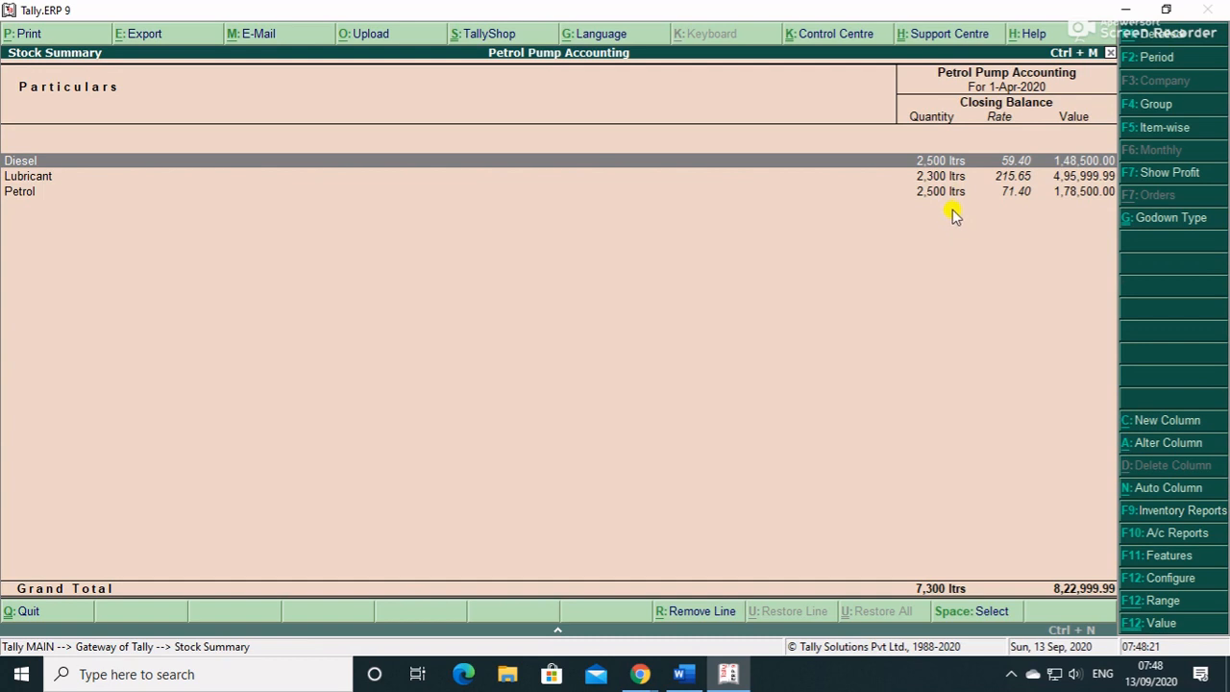
pyautogui.press('Return')
pyautogui.press('Escape')
pyautogui.press('Down')
pyautogui.press('Down')
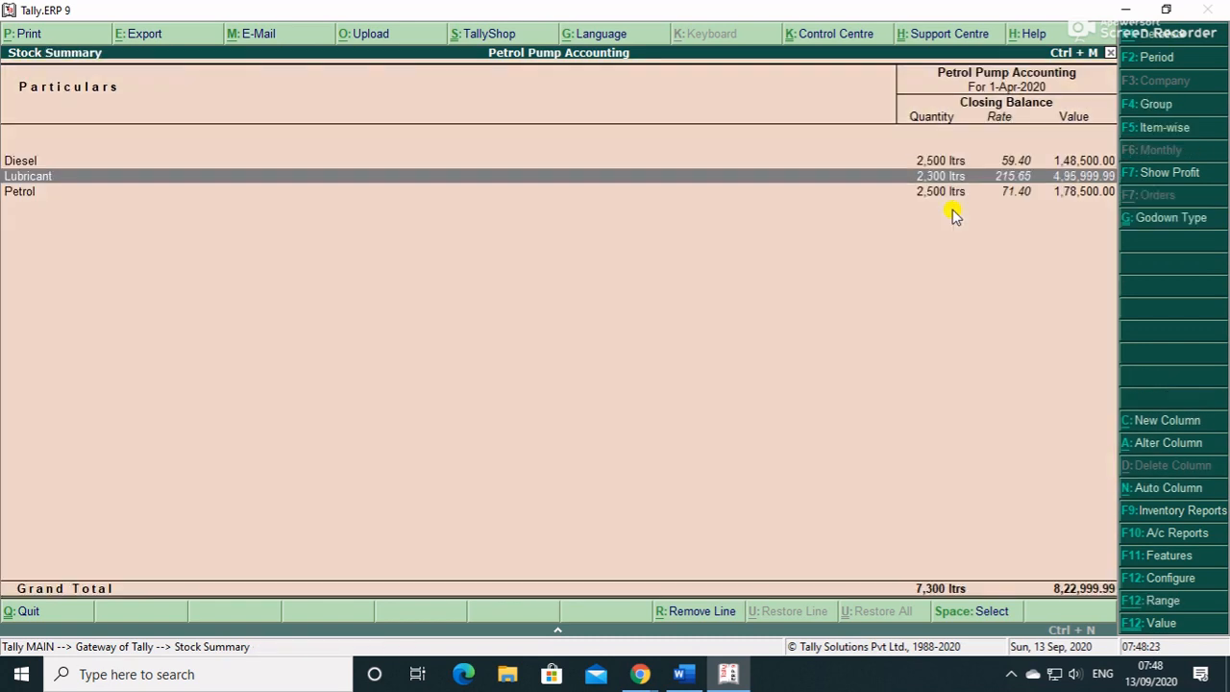
pyautogui.press('Up')
pyautogui.press('Up')
pyautogui.press('Down')
pyautogui.press('Down')
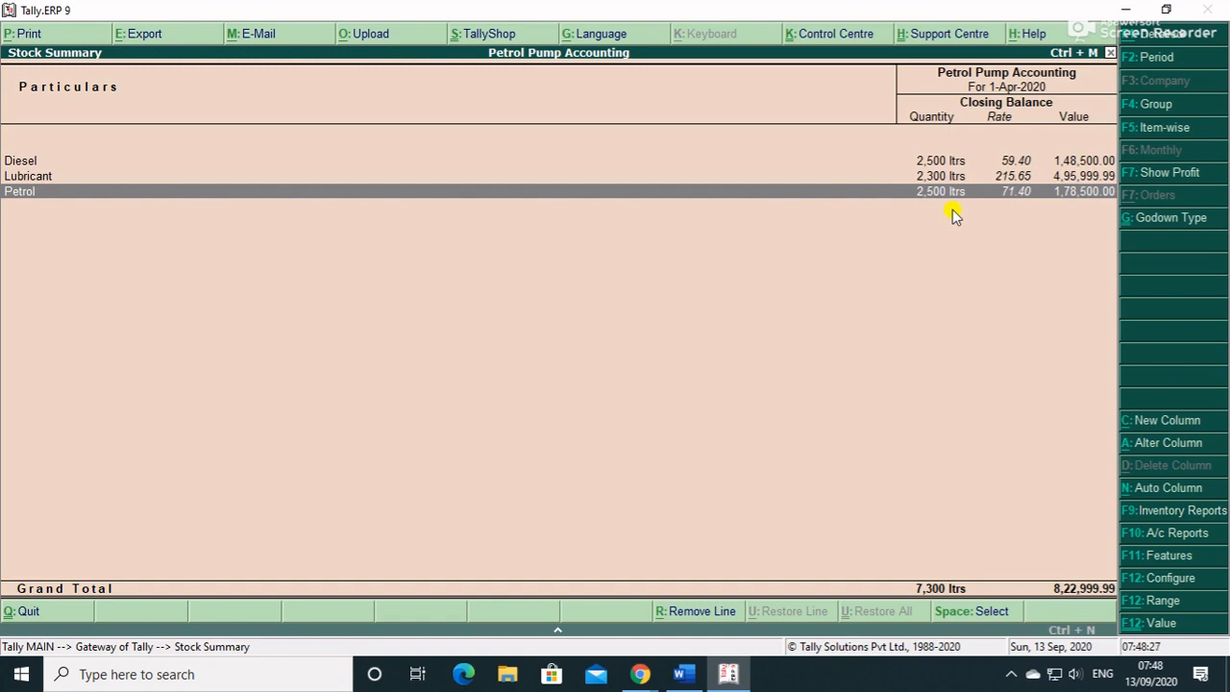
pyautogui.press('Escape')
pyautogui.press('Escape')
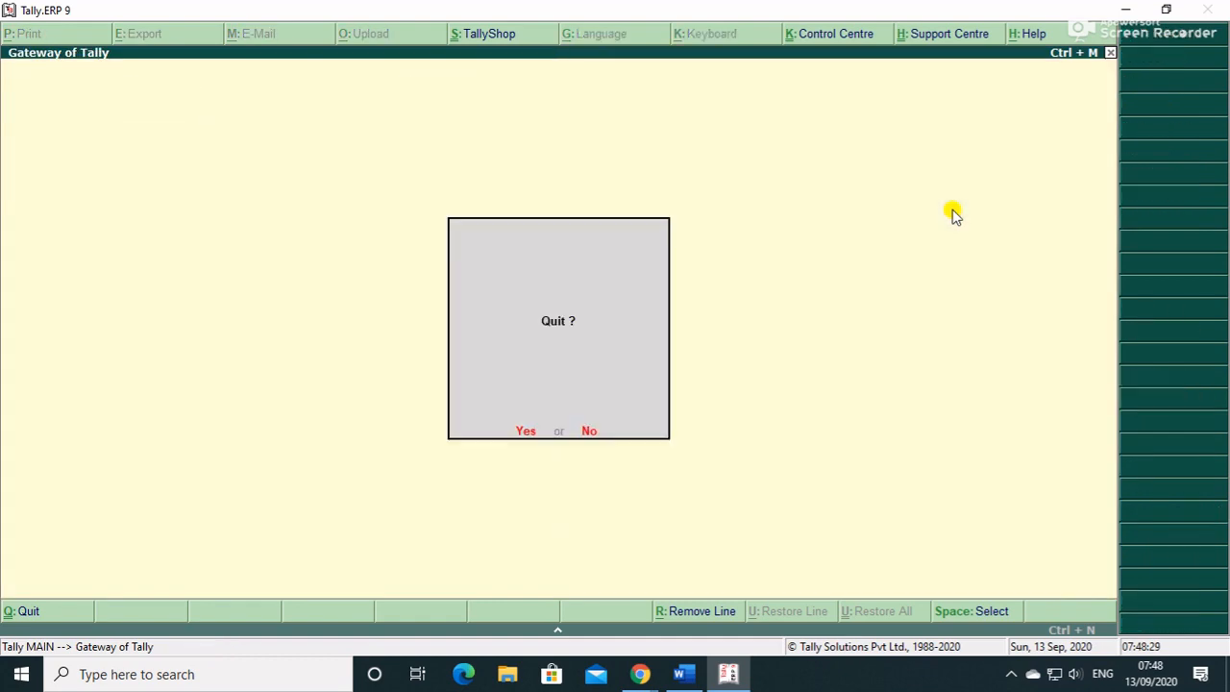
pyautogui.press('Escape')
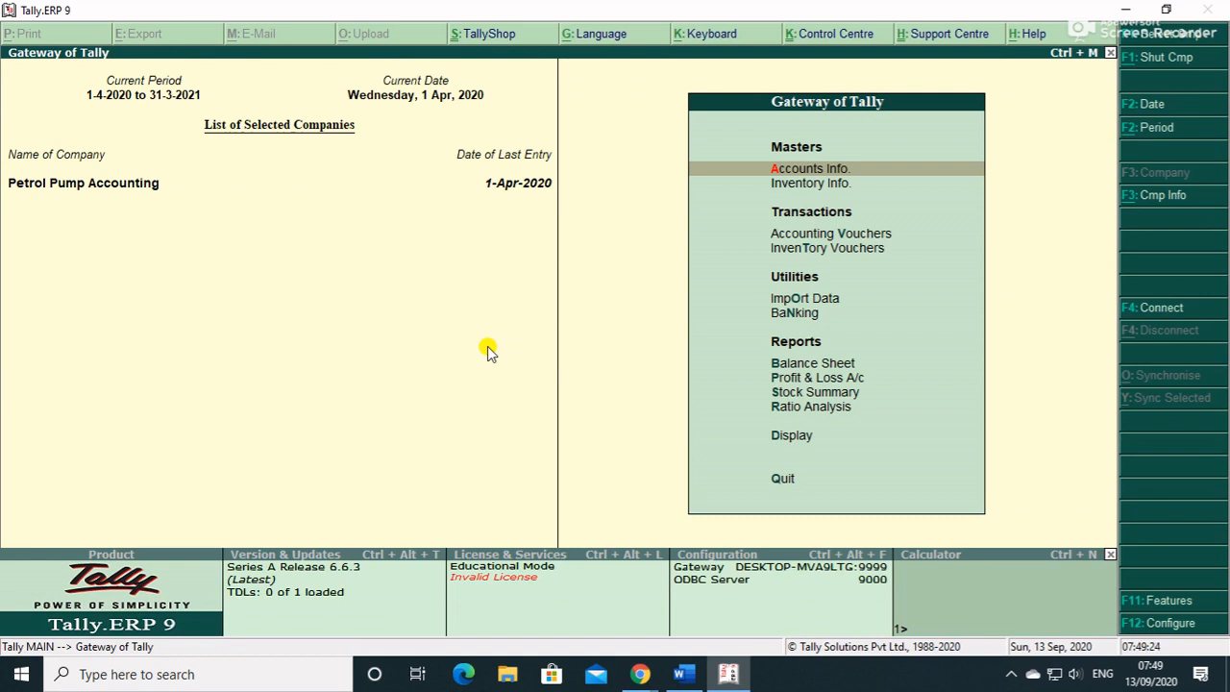
# - Open the Stock Summary, glance at the Godown Summary, and set stock values to All Types
pyautogui.press('Down')
pyautogui.press('Down')
pyautogui.press('Down')
pyautogui.press('Down')
pyautogui.press('Down')
pyautogui.press('Down')
pyautogui.press('Down')
pyautogui.press('Down')
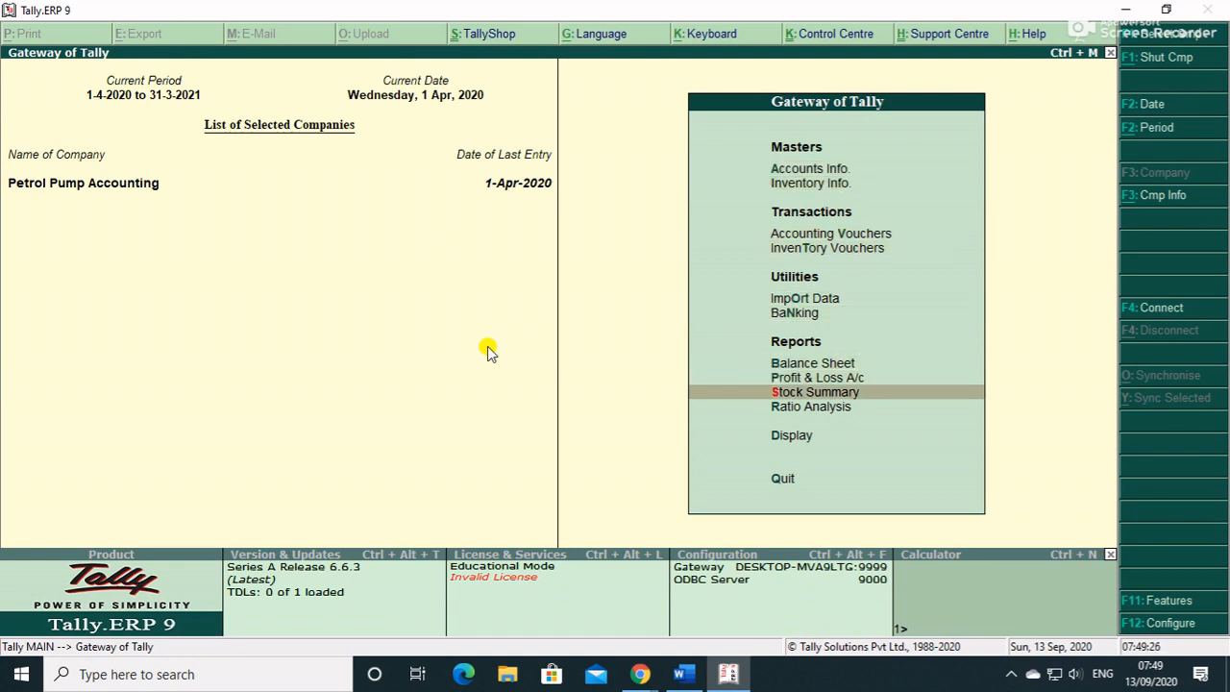
pyautogui.press('Return')
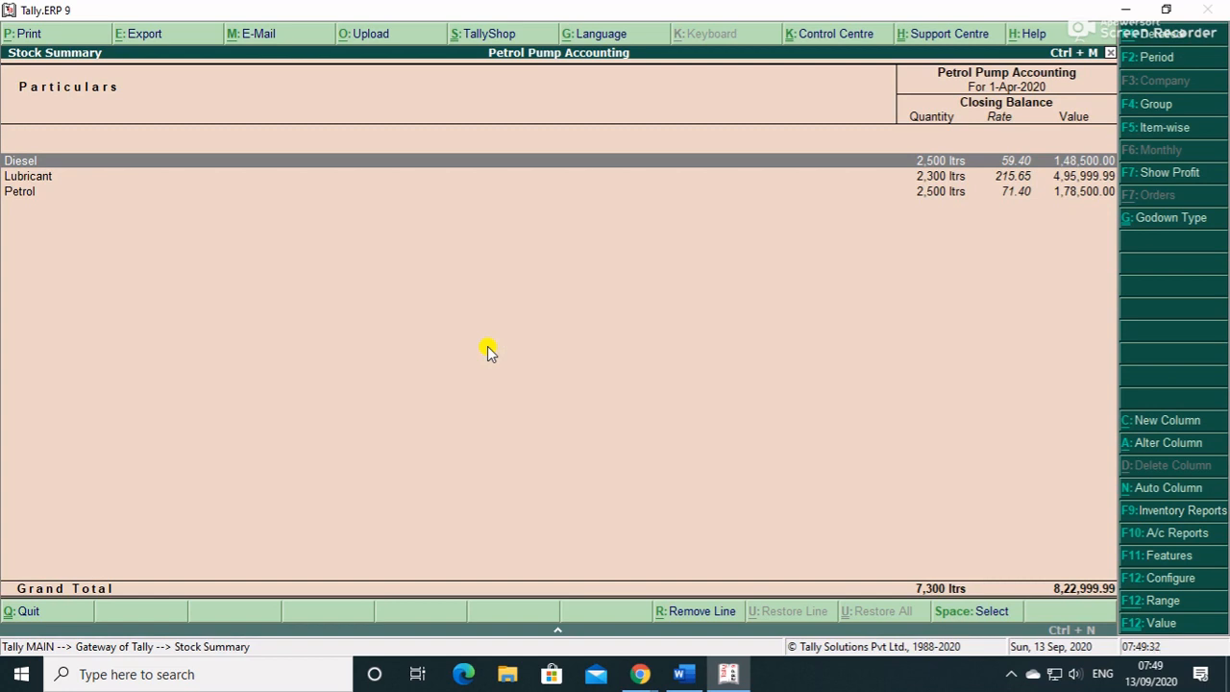
pyautogui.press('F9')
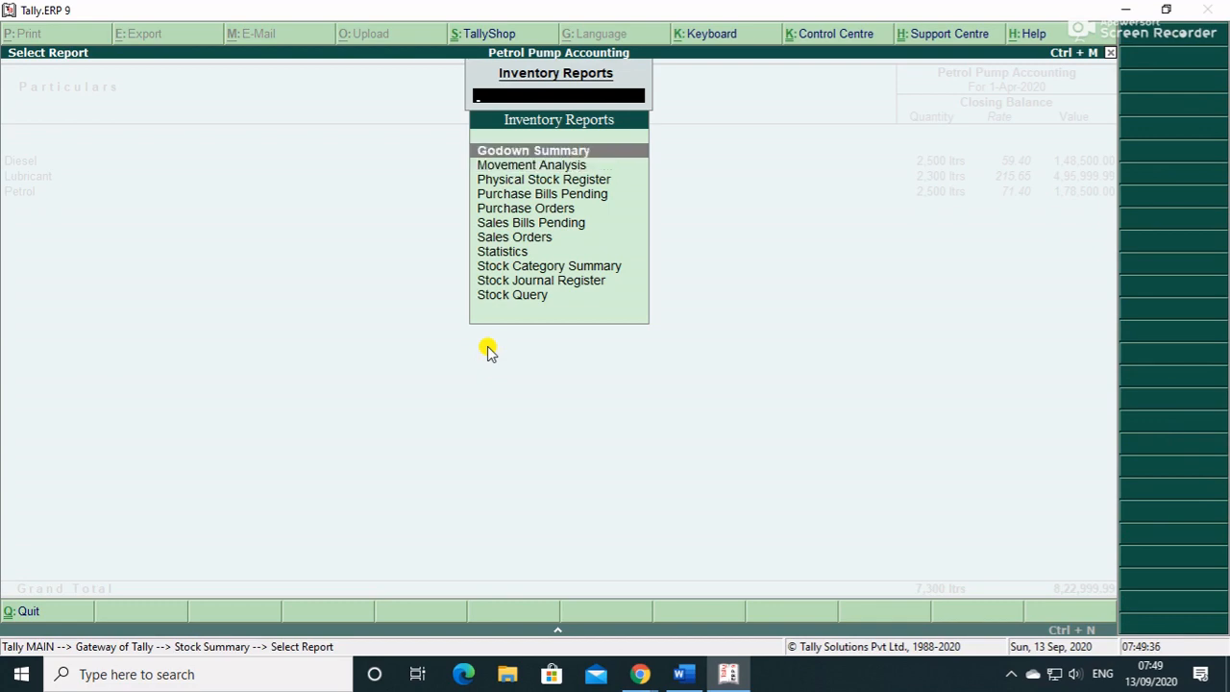
pyautogui.press('Return')
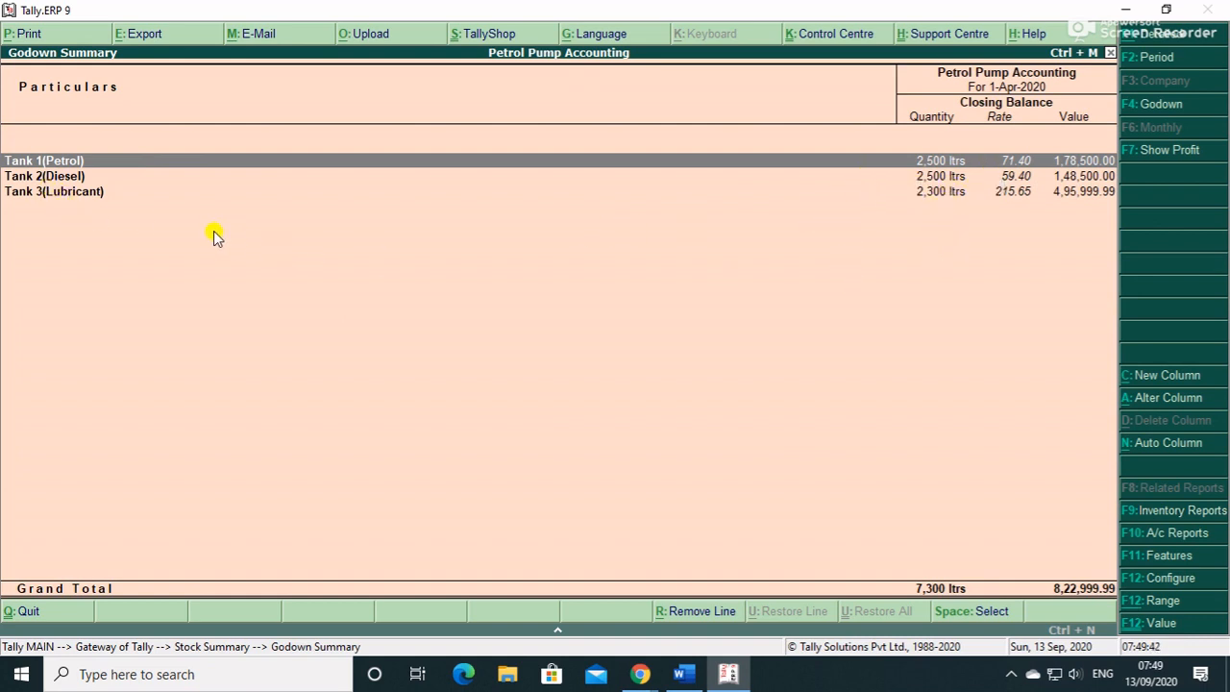
pyautogui.press('Escape')
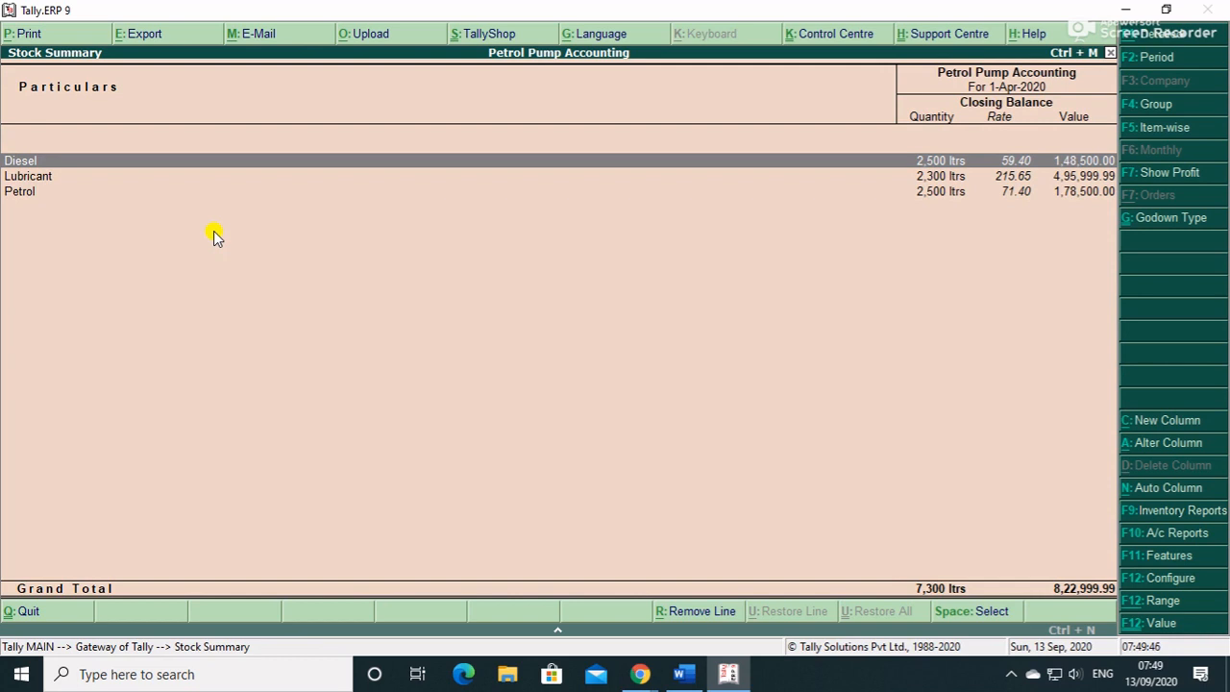
pyautogui.hotkey('alt', 'g')
pyautogui.press('Up')
pyautogui.press('Up')
pyautogui.press('Up')
pyautogui.press('Up')
pyautogui.press('Return')
pyautogui.press('Escape')
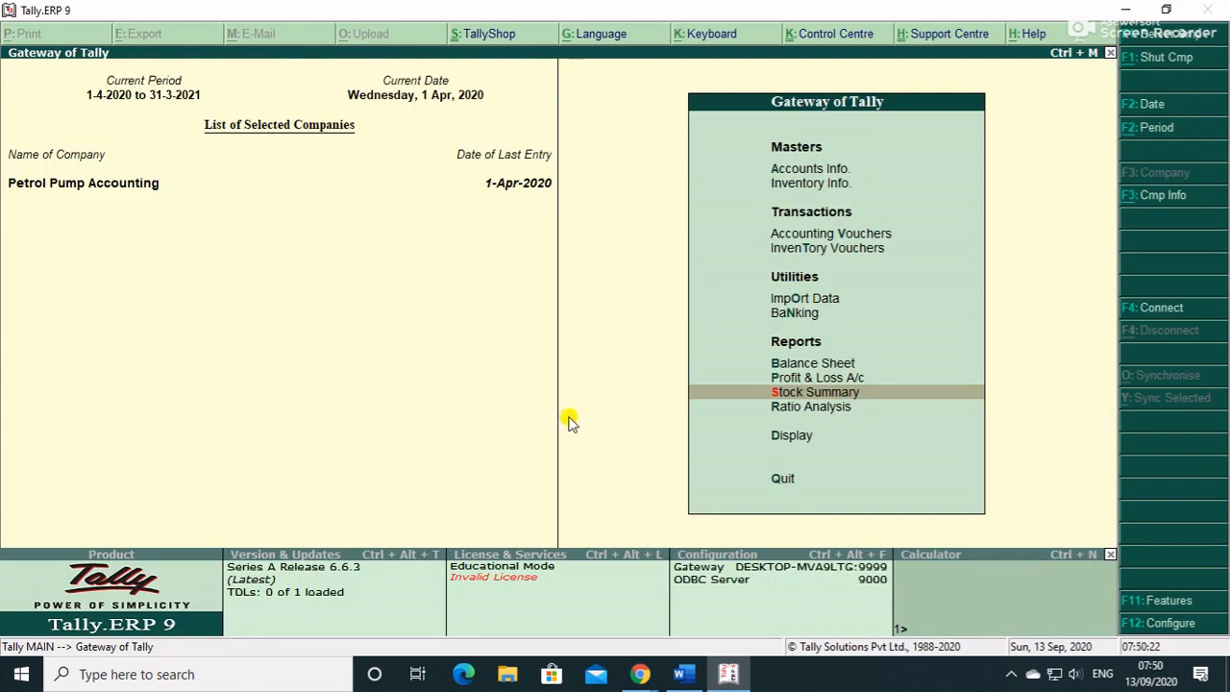
# - Open the Godown Summary and drill into Tank 2 and Tank 1, including Petrol's monthly summary
pyautogui.press('Return')
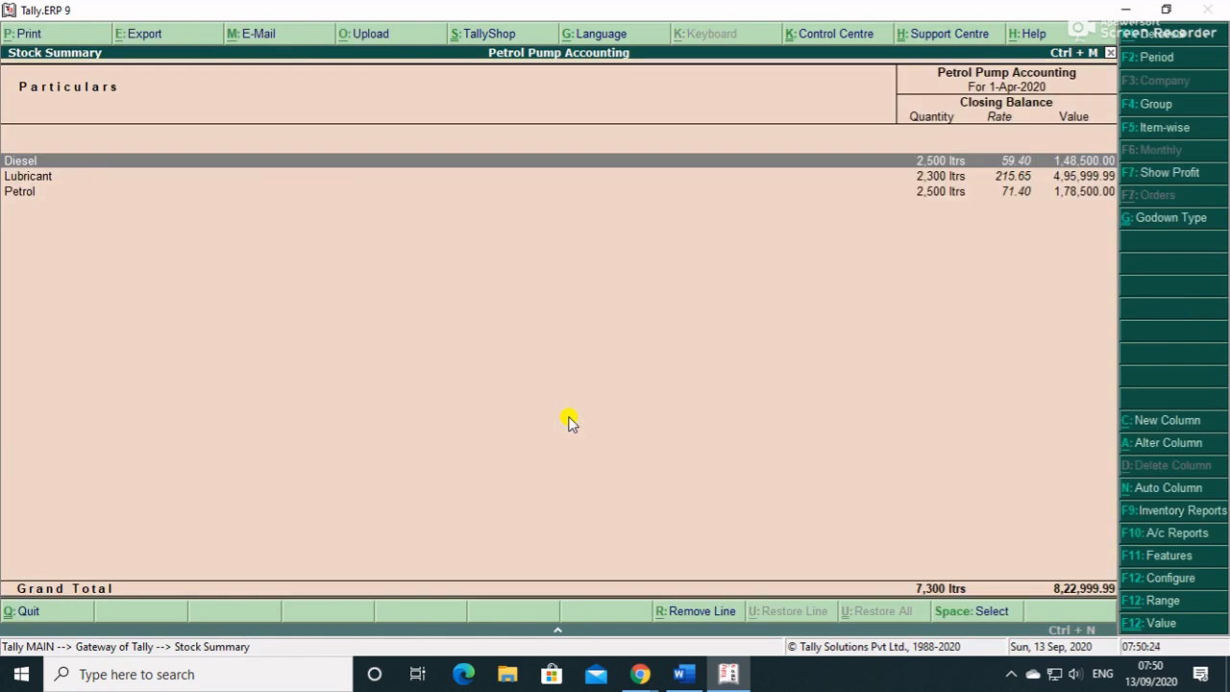
pyautogui.press('F9')
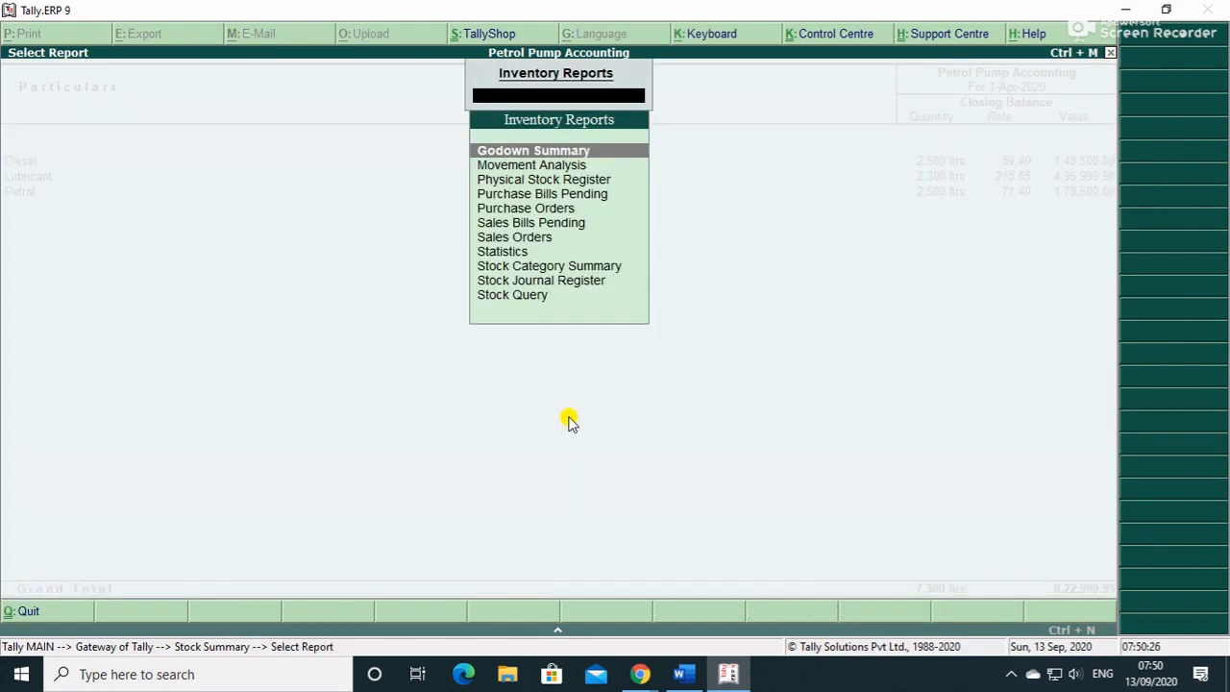
pyautogui.press('Return')
pyautogui.press('Down')
pyautogui.press('Return')
pyautogui.press('Escape')
pyautogui.press('Up')
pyautogui.press('Return')
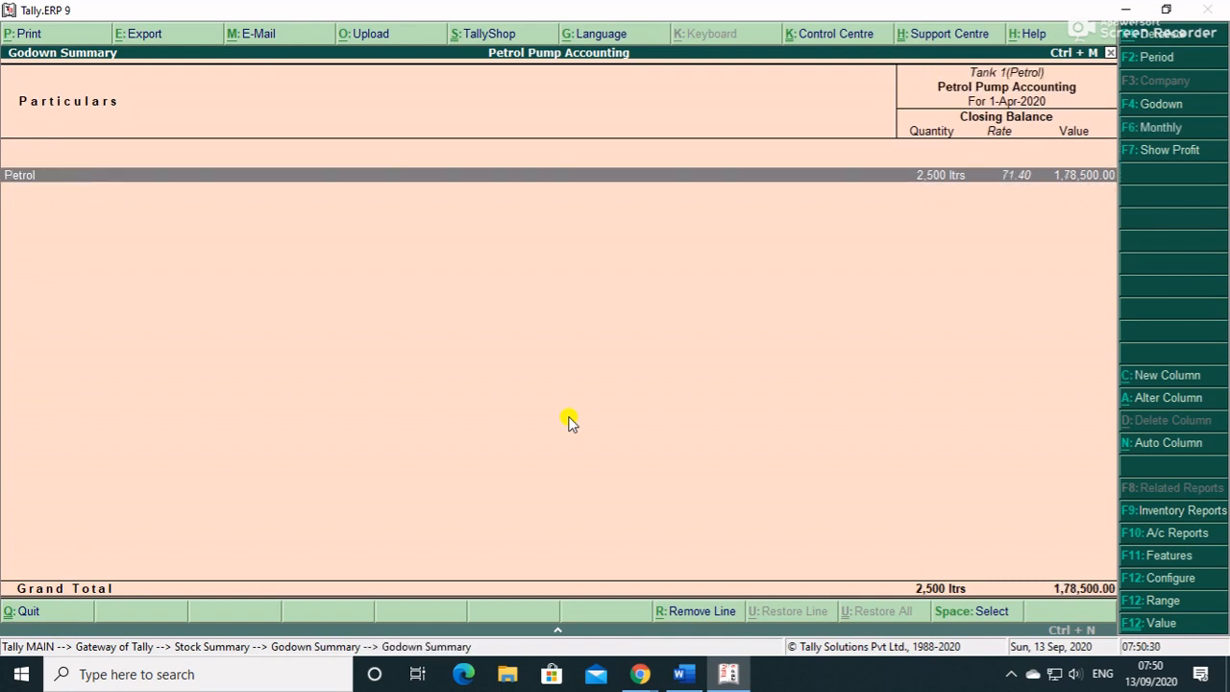
pyautogui.press('Return')
pyautogui.press('Escape')
pyautogui.press('Escape')
# - Check the Tank 3, Tank 2 and Tank 1 godown summaries, then return to Gateway of Tally
pyautogui.press('Down')
pyautogui.press('Down')
pyautogui.press('Return')
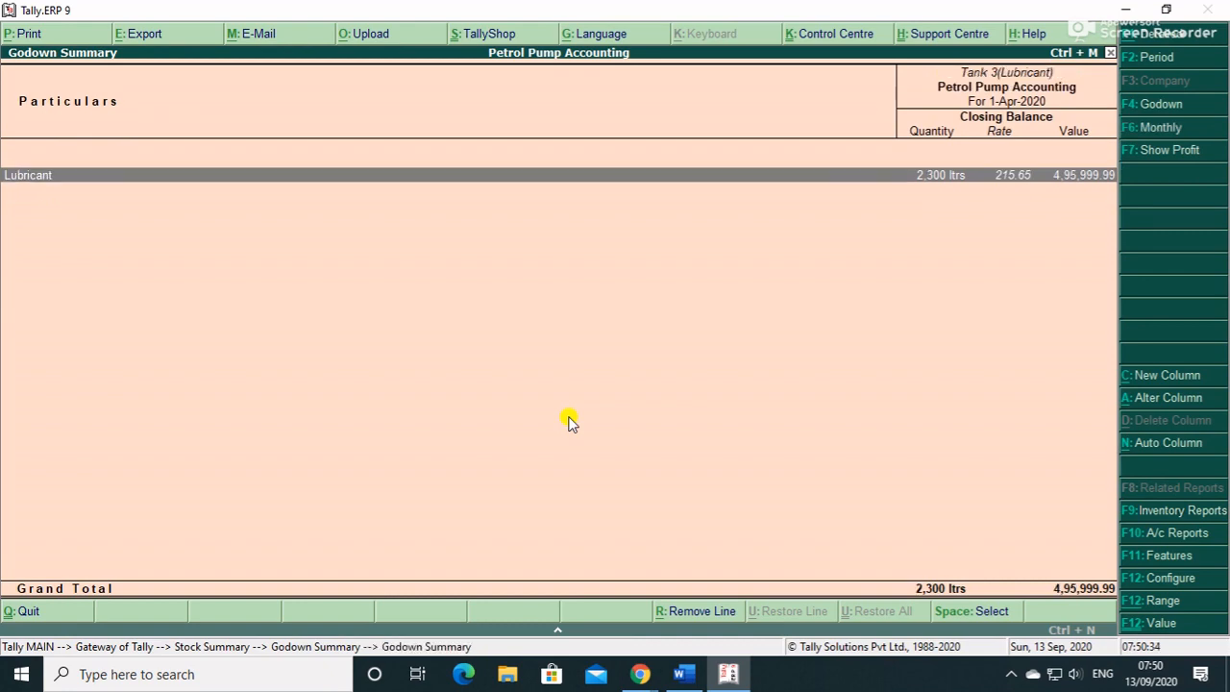
pyautogui.press('Escape')
pyautogui.press('Return')
pyautogui.press('Escape')
pyautogui.press('Up')
pyautogui.press('Return')
pyautogui.press('Escape')
pyautogui.press('Up')
pyautogui.press('Return')
pyautogui.press('Escape')
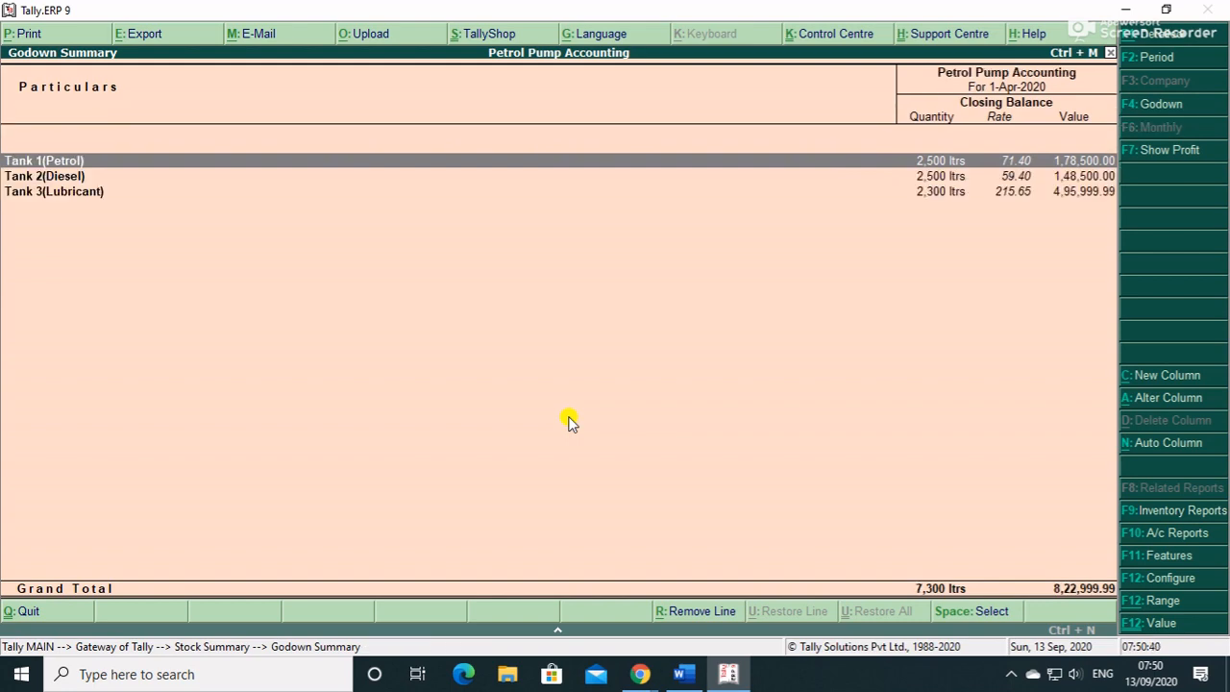
pyautogui.press('Escape')
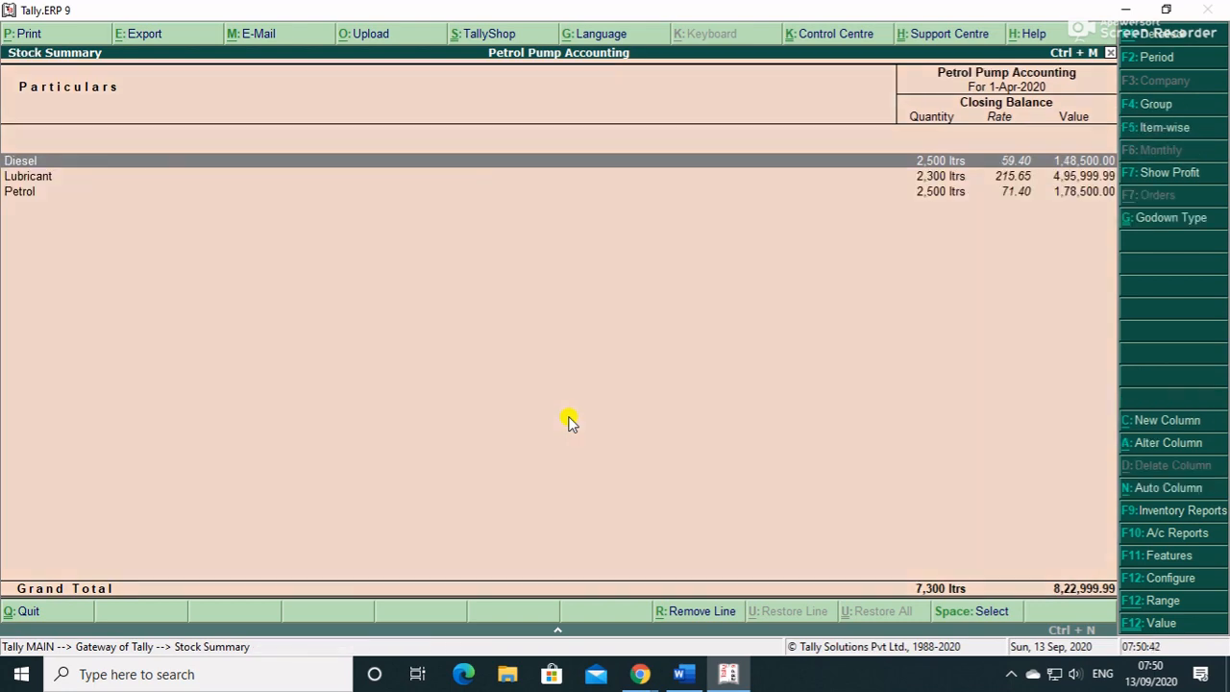
pyautogui.press('Escape')
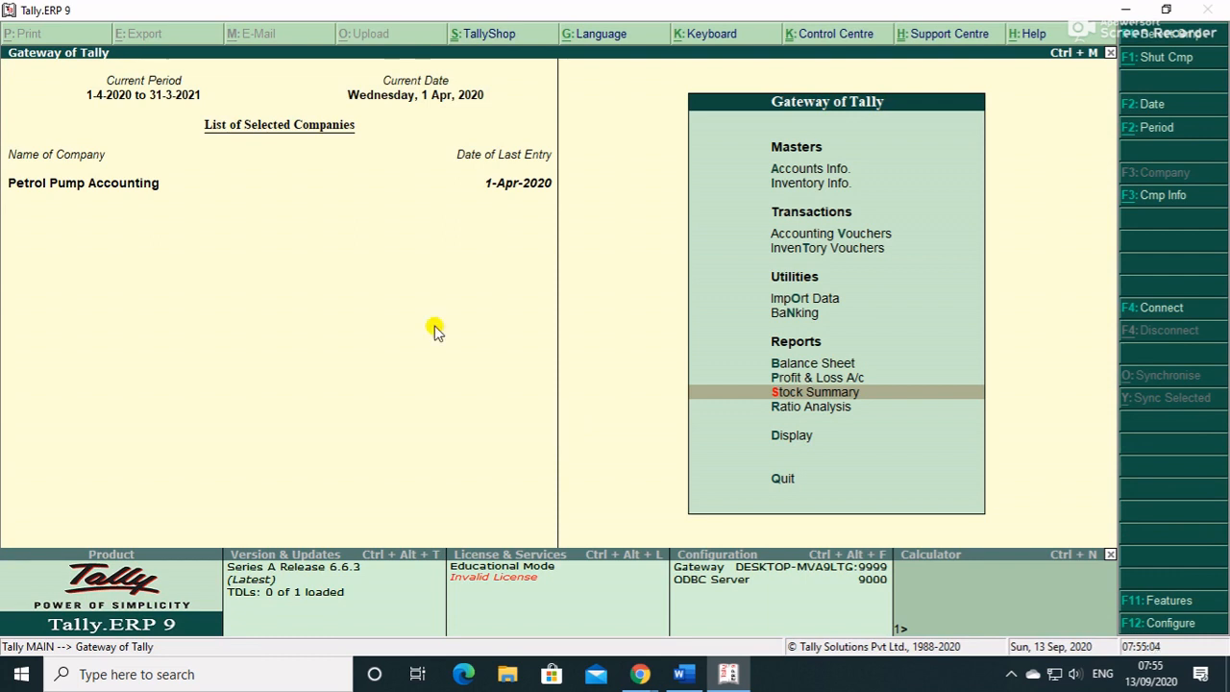
pyautogui.press('Up')
pyautogui.press('Up')
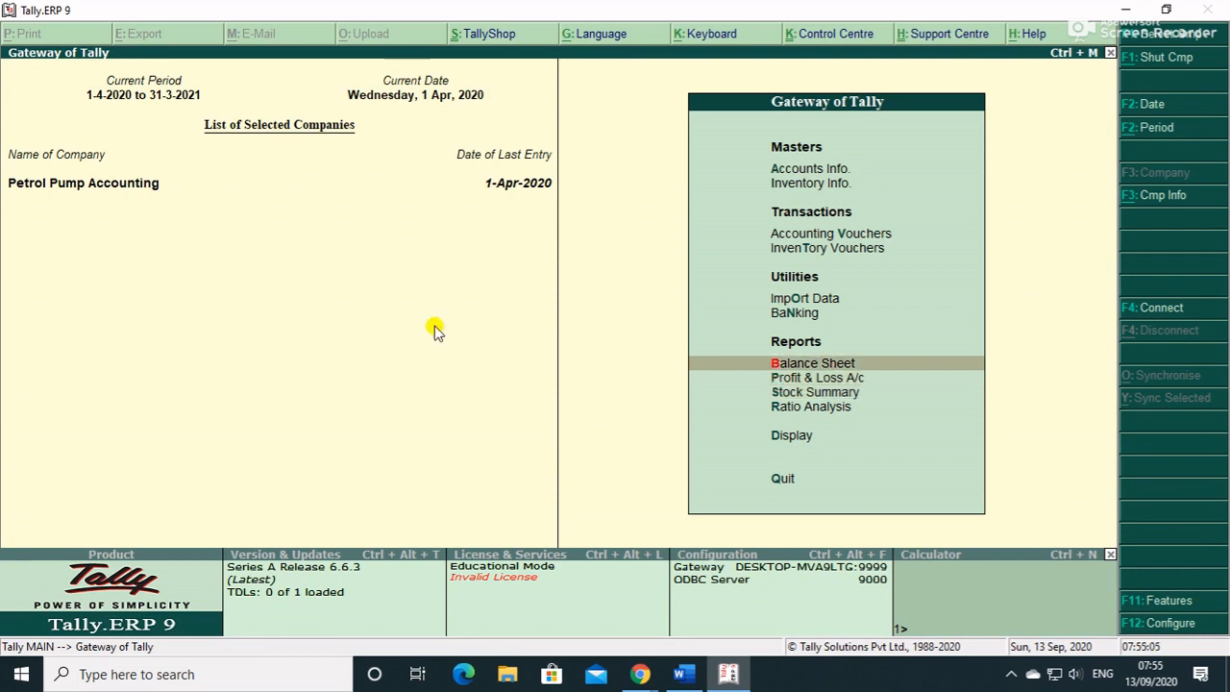
pyautogui.press('Up')
pyautogui.press('Up')
pyautogui.press('Up')
pyautogui.press('Up')
# - Start a Sales voucher with reference 001 and Cash as the party account
pyautogui.press('Return')
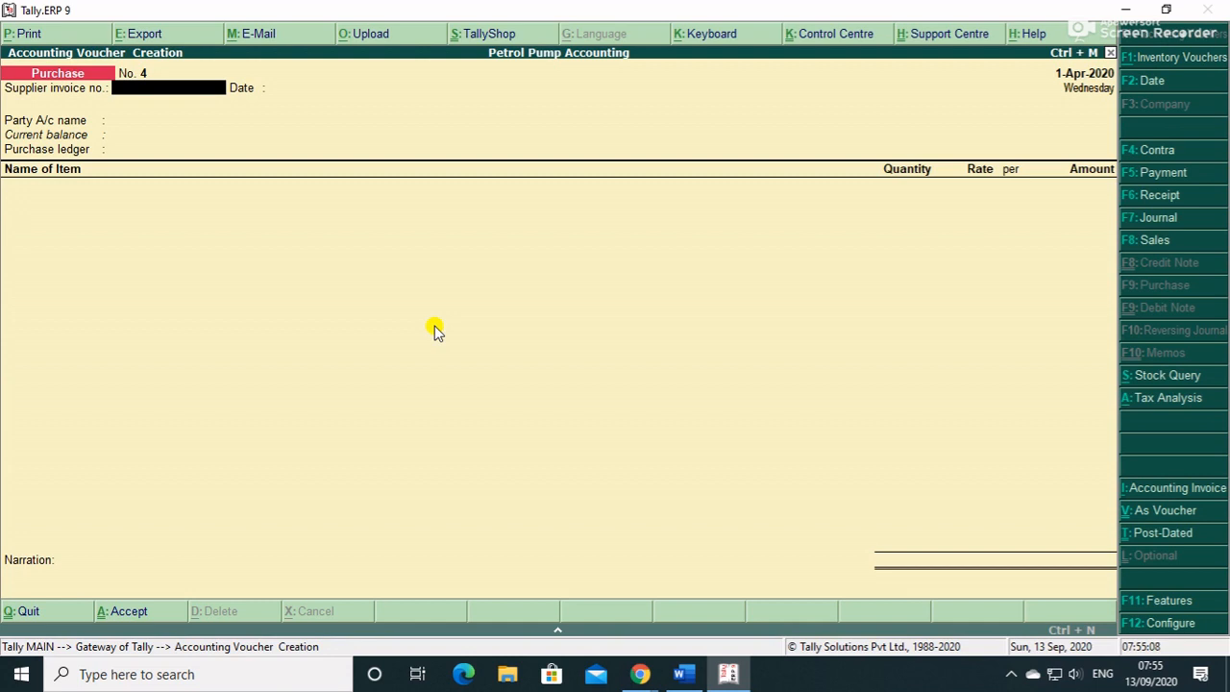
pyautogui.press('F8')
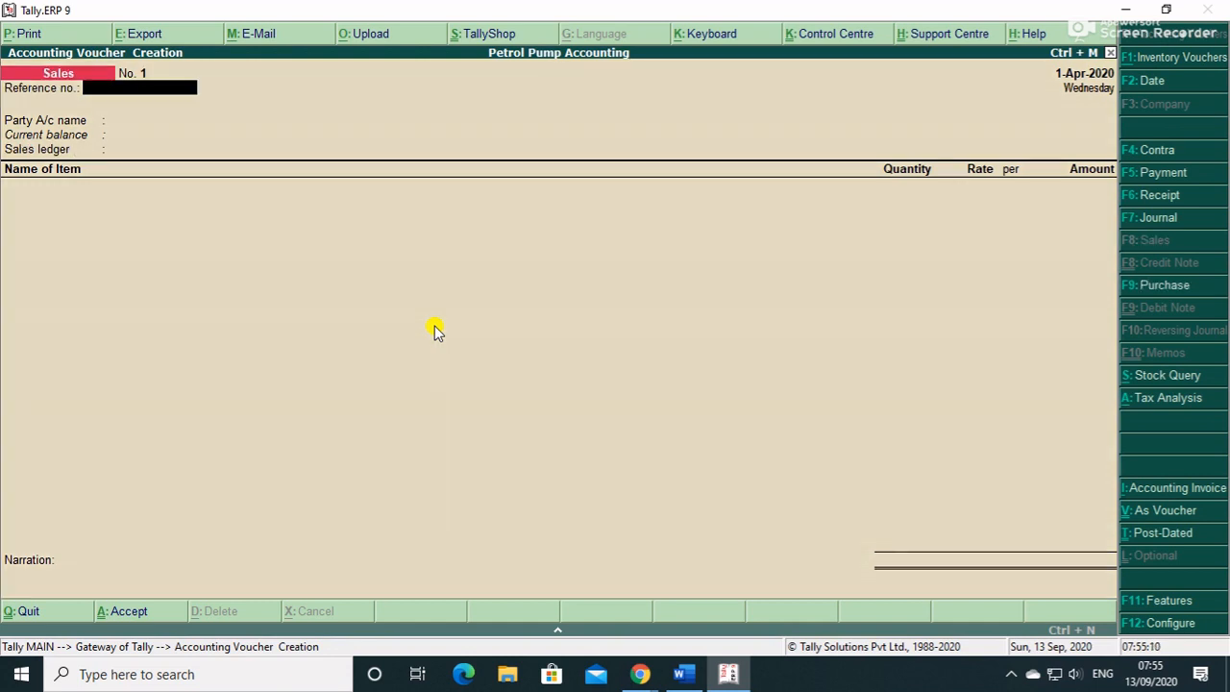
pyautogui.write('001')
pyautogui.press('Return')
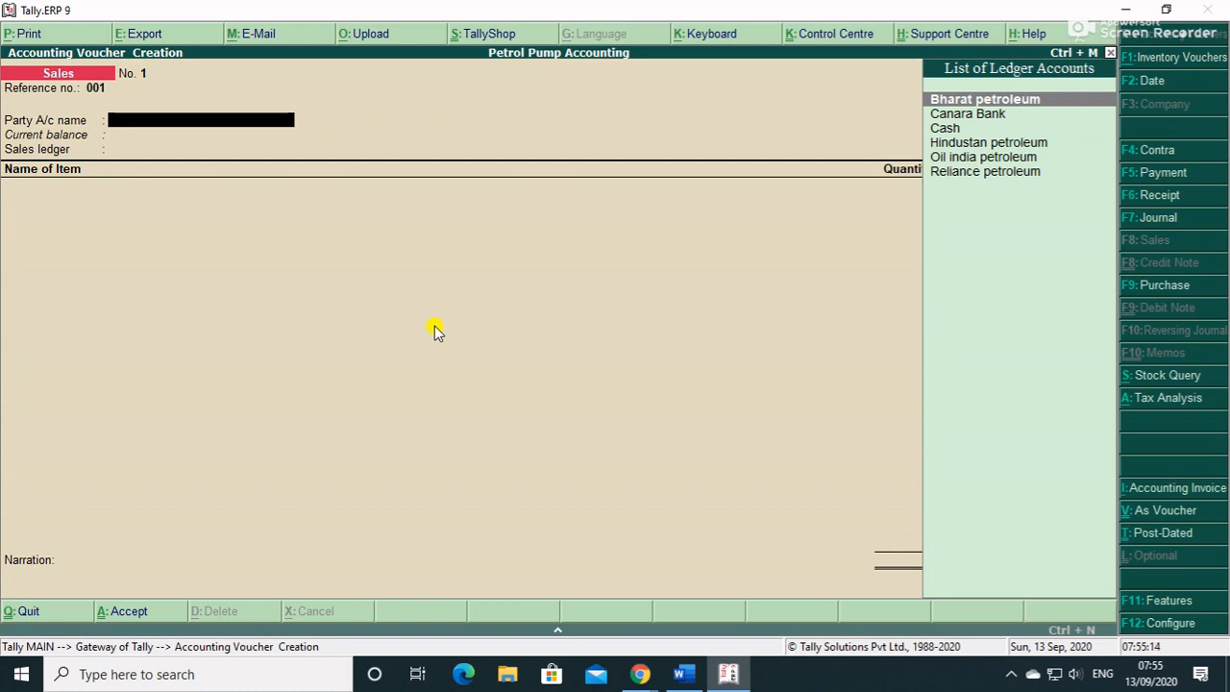
pyautogui.press('Down')
pyautogui.press('Down')
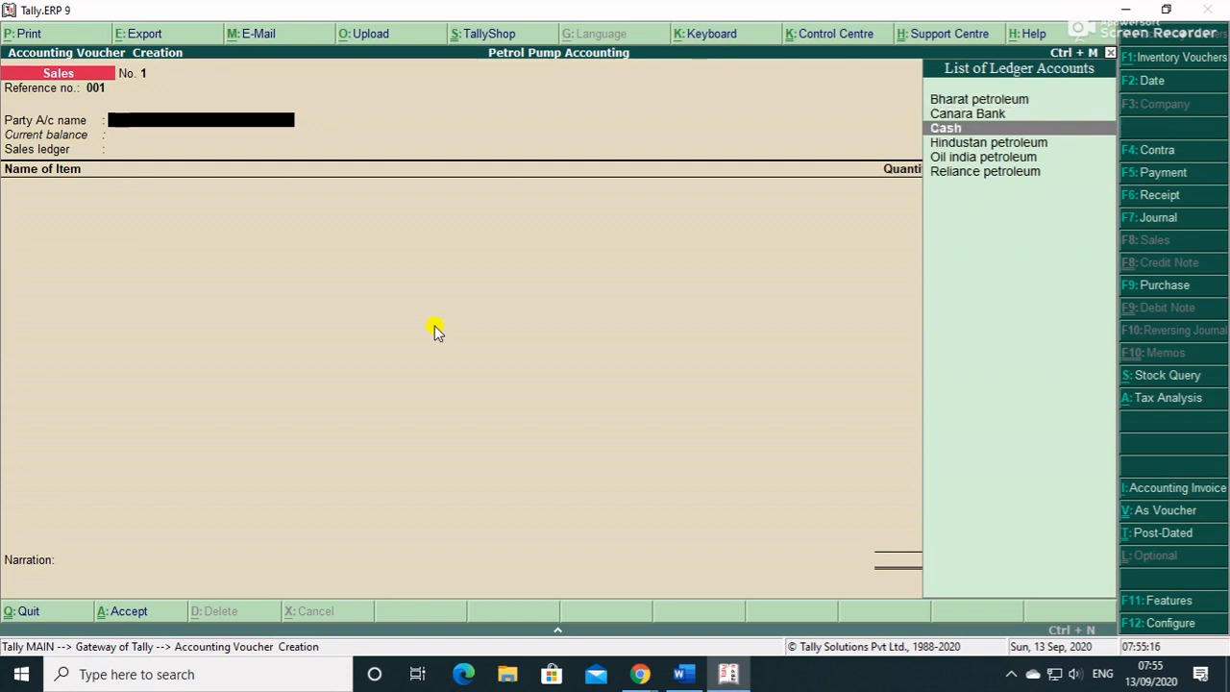
pyautogui.press('Return')
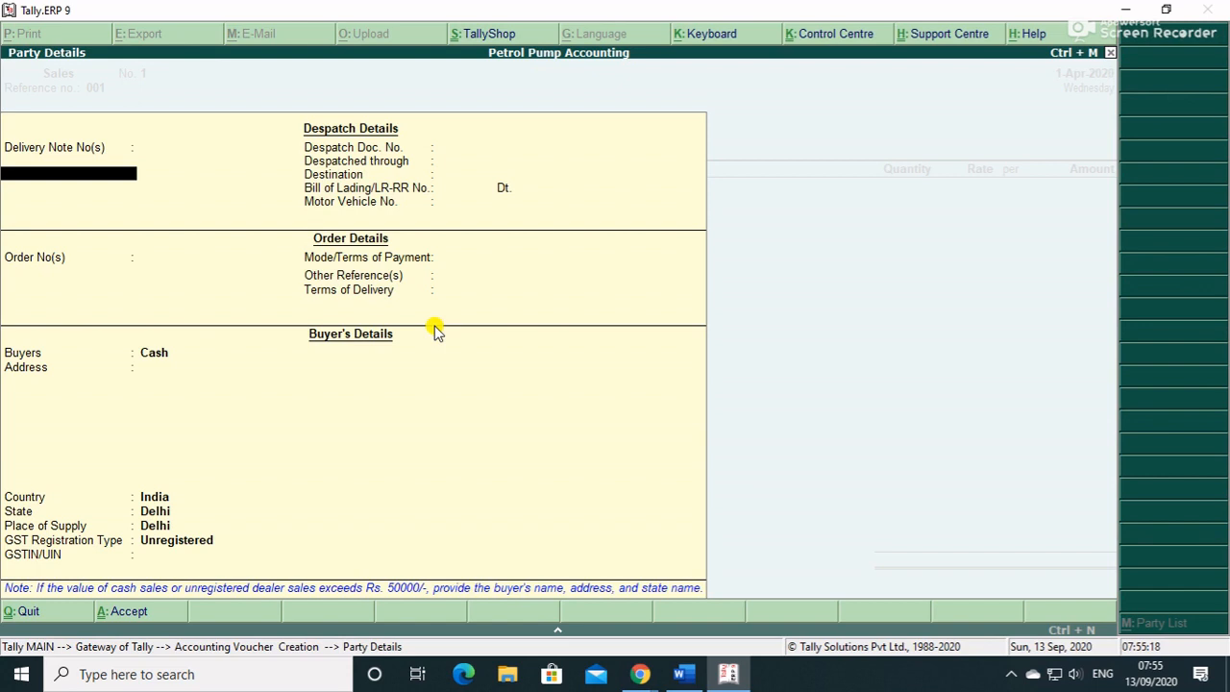
pyautogui.hotkey('ctrl', 'a')
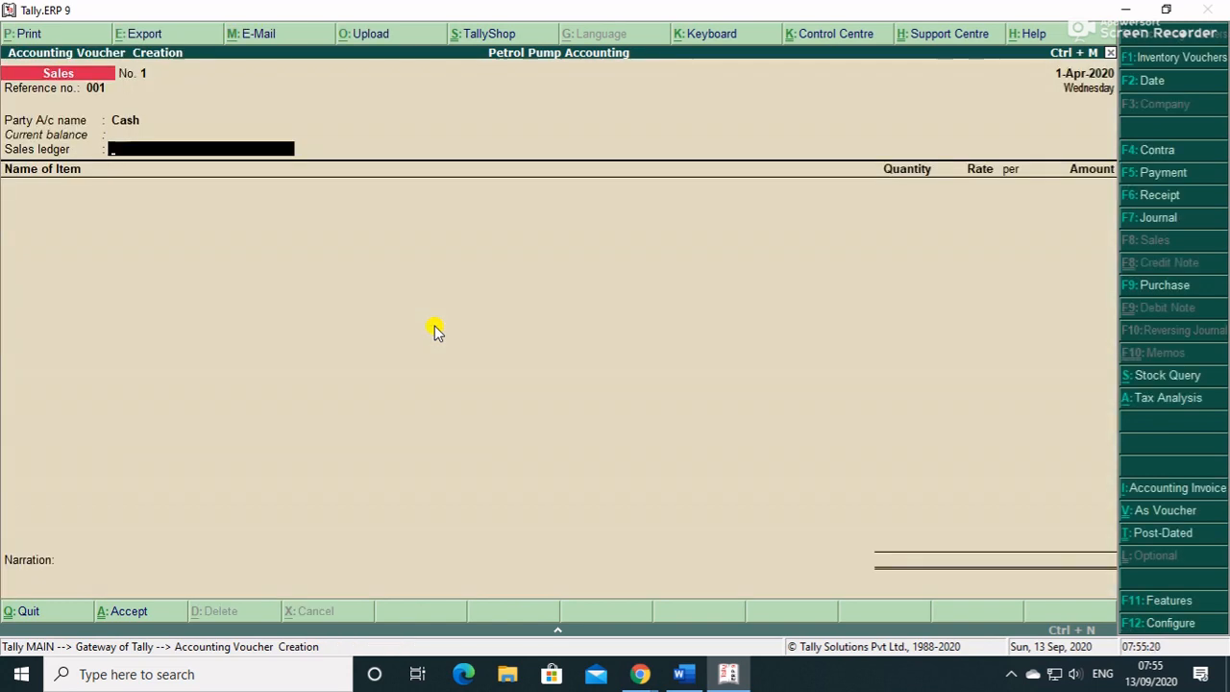
# - Create a SALES ledger under Sales Accounts
pyautogui.hotkey('alt', 'c')
pyautogui.write('SALES')
pyautogui.press('Return')
pyautogui.write('SA')
pyautogui.press('Return')
pyautogui.press('Return')
pyautogui.press('Return')
pyautogui.press('Return')
pyautogui.press('Return')
pyautogui.press('Return')
pyautogui.press('Return')
pyautogui.press('Return')
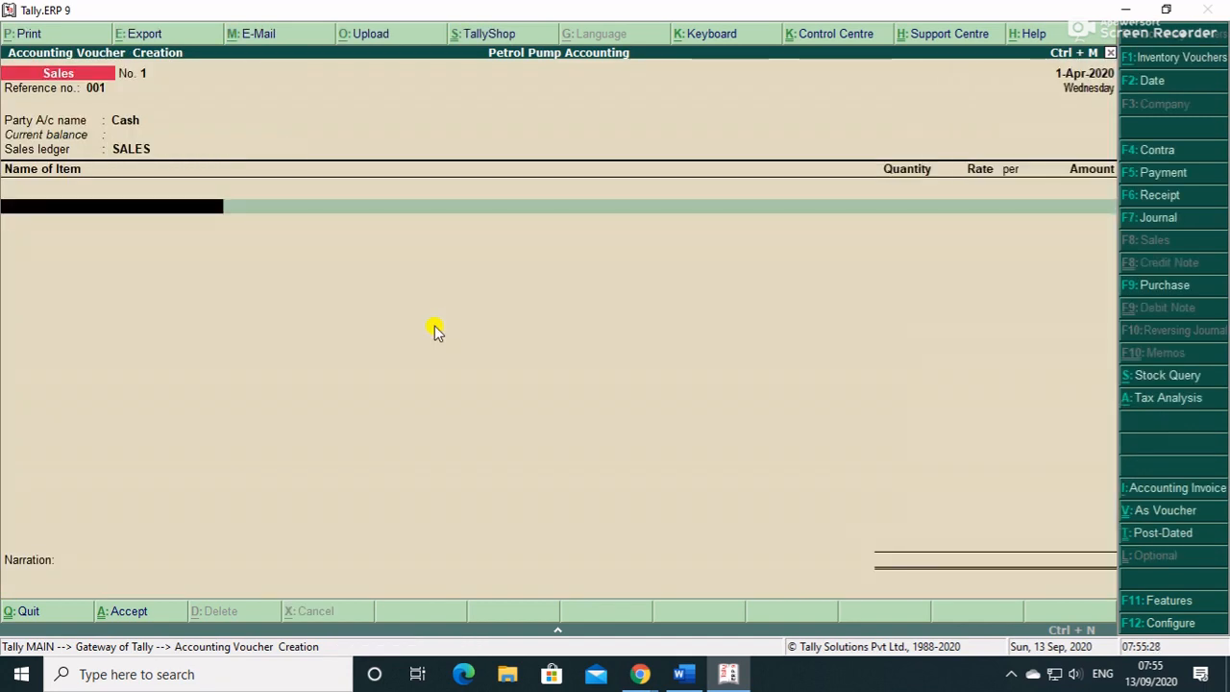
# - Add Diesel from Tank 2(Diesel): 2 ltrs at 65
pyautogui.write('D')
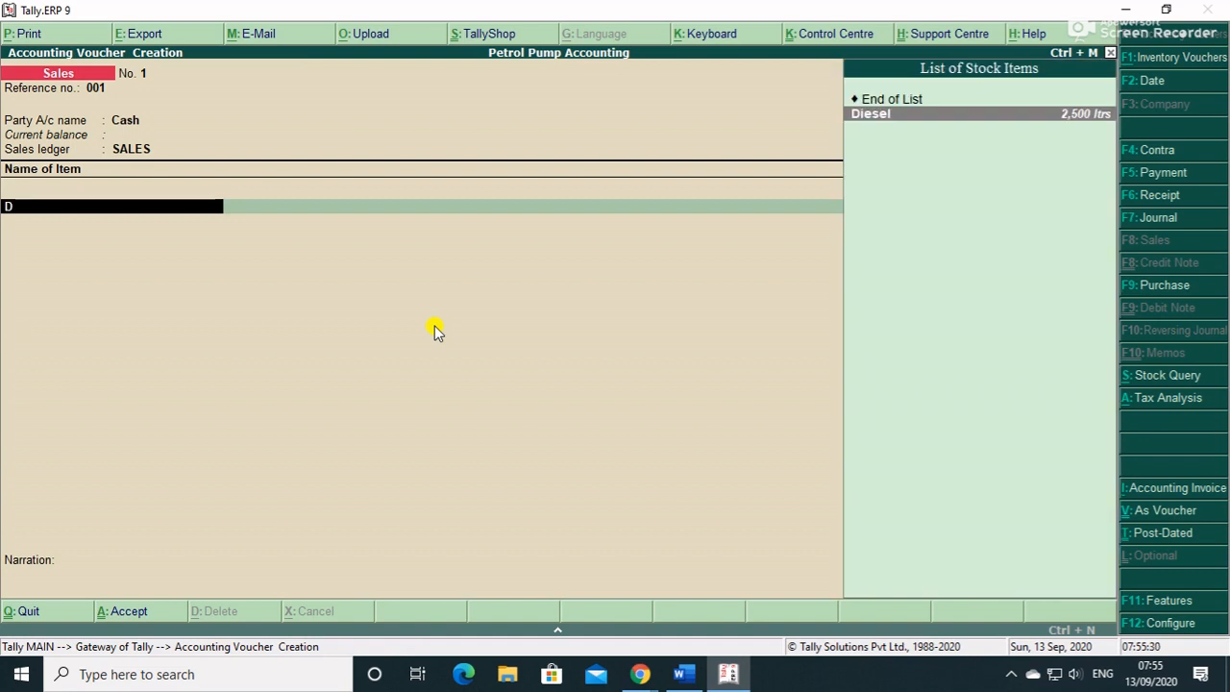
pyautogui.press('Return')
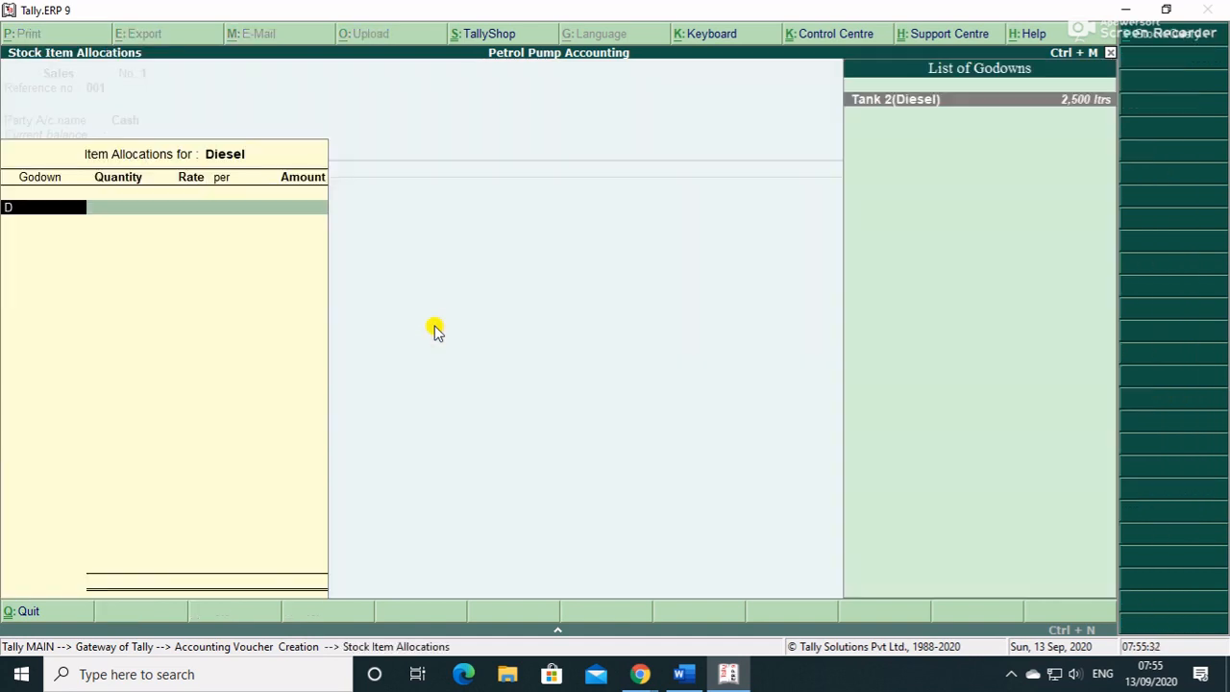
pyautogui.press('Return')
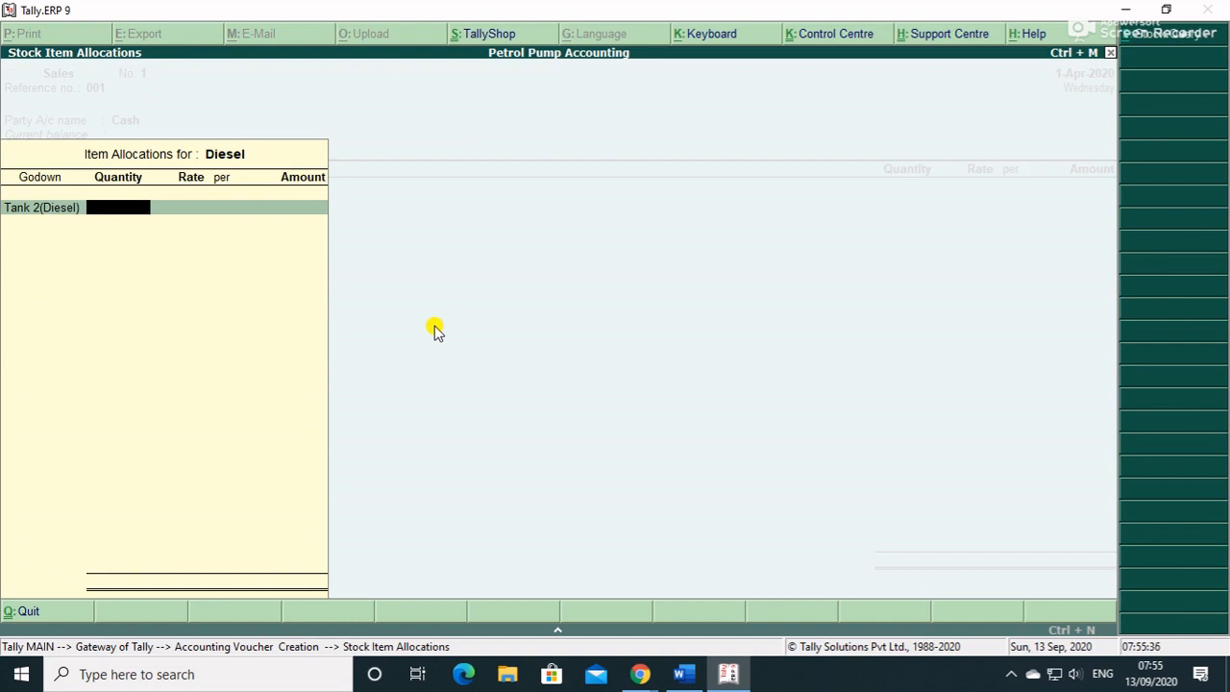
pyautogui.write('2')
pyautogui.press('Return')
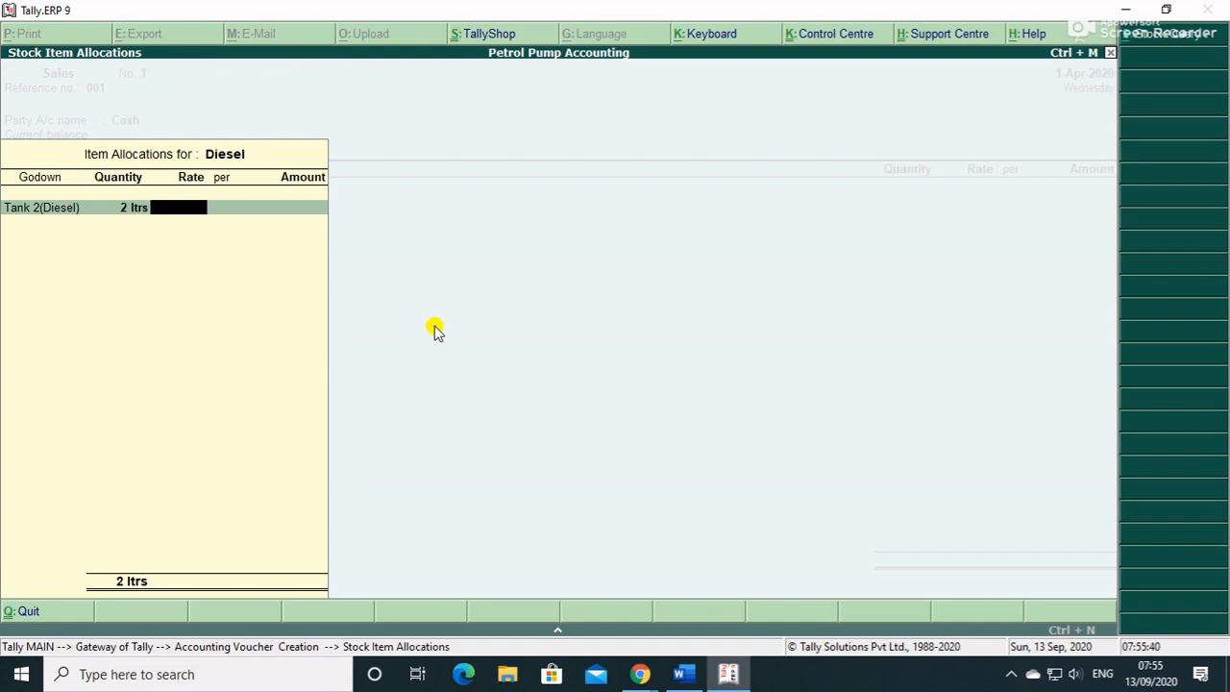
pyautogui.write('65')
pyautogui.press('Return')
pyautogui.press('Return')
pyautogui.press('Return')
pyautogui.press('Return')
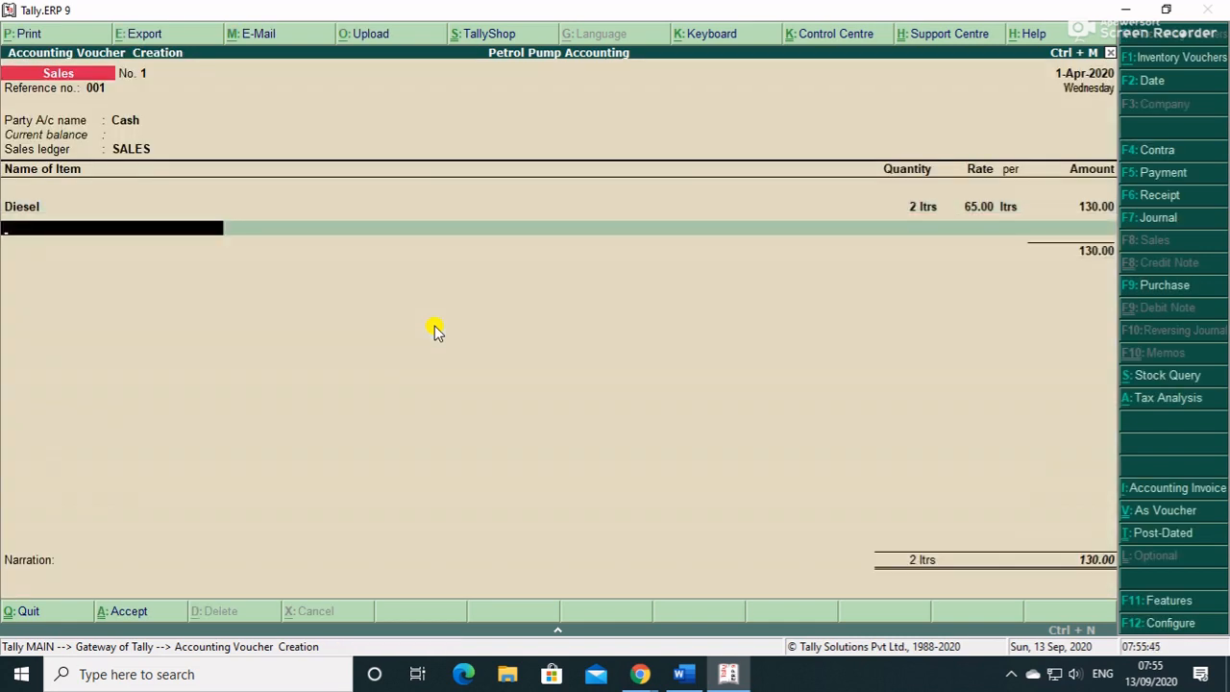
# - Add Petrol from Tank 1(Petrol), 1 ltr at 75, and save the 205.00 voucher
pyautogui.write('P')
pyautogui.press('Return')
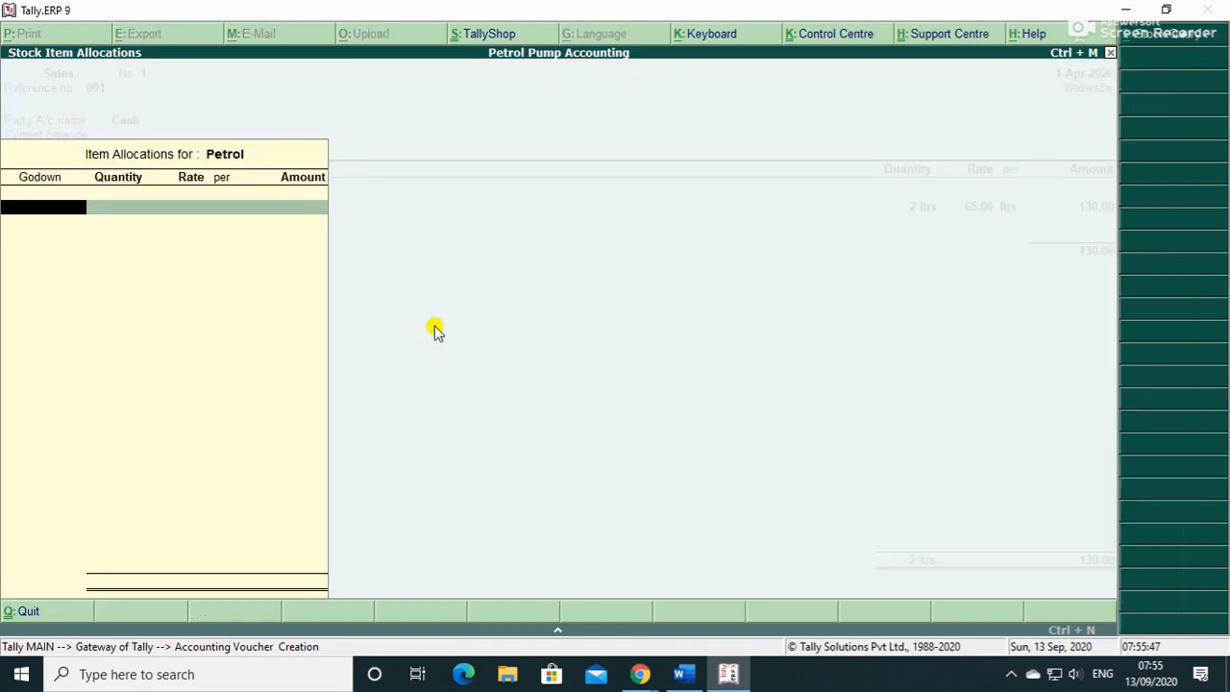
pyautogui.write('p')
pyautogui.press('Return')
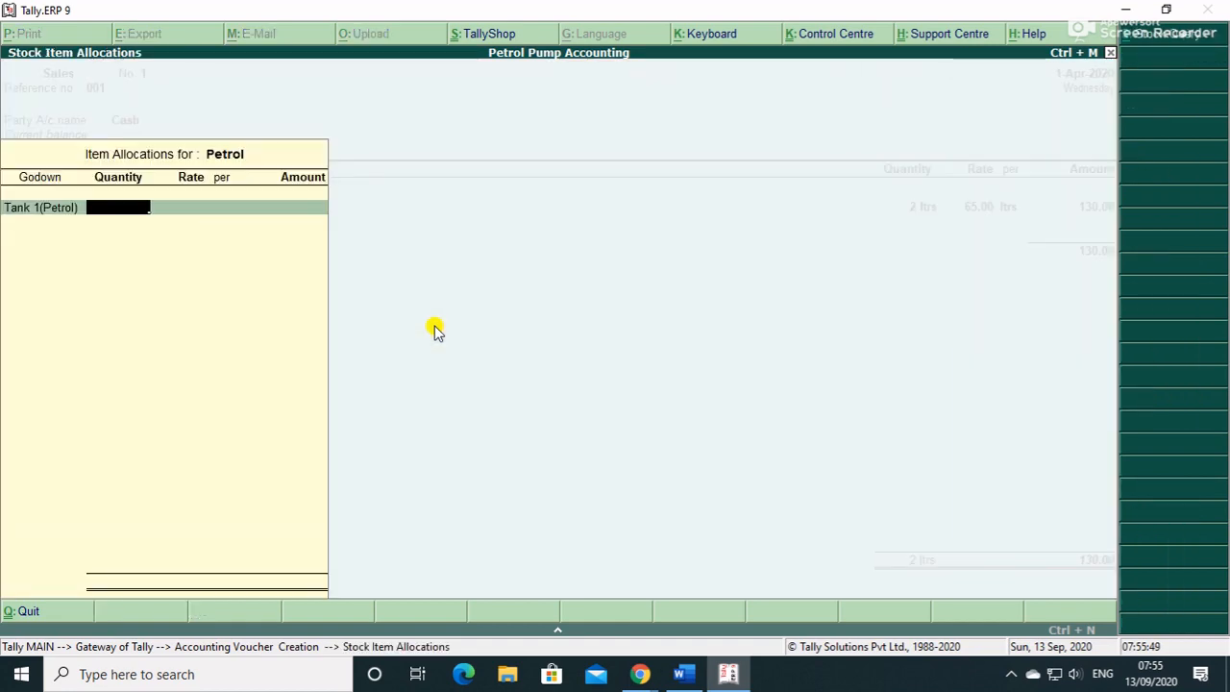
pyautogui.write('1')
pyautogui.press('Return')
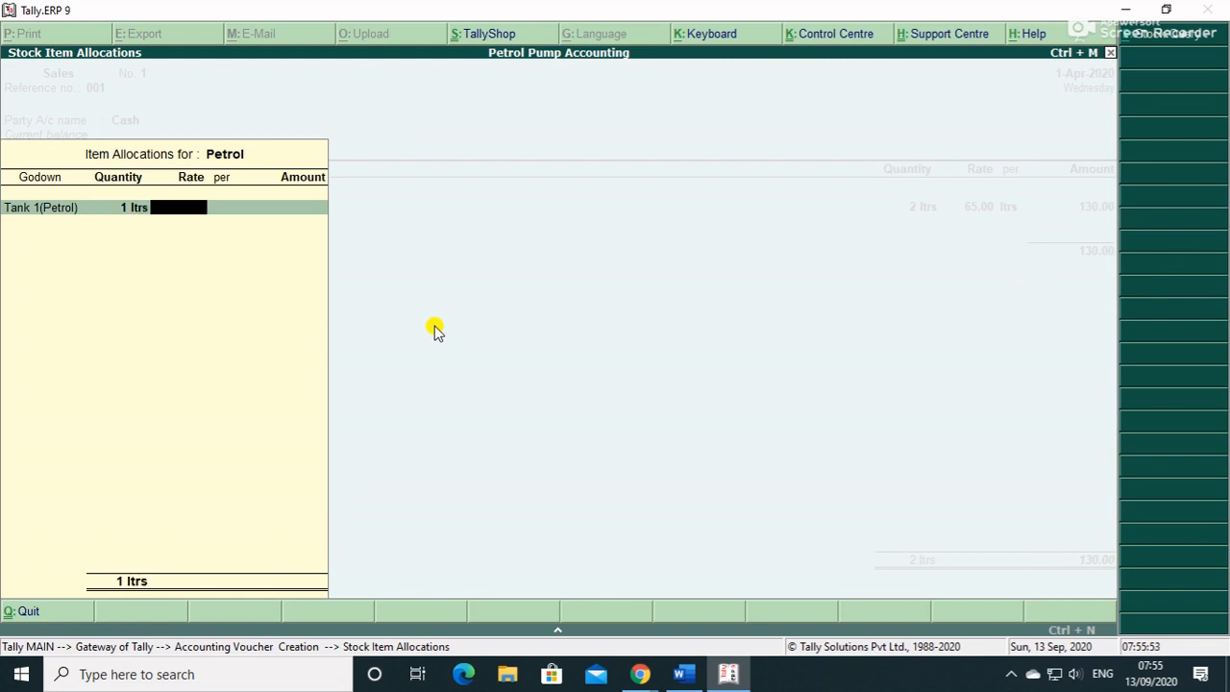
pyautogui.write('75')
pyautogui.press('Return')
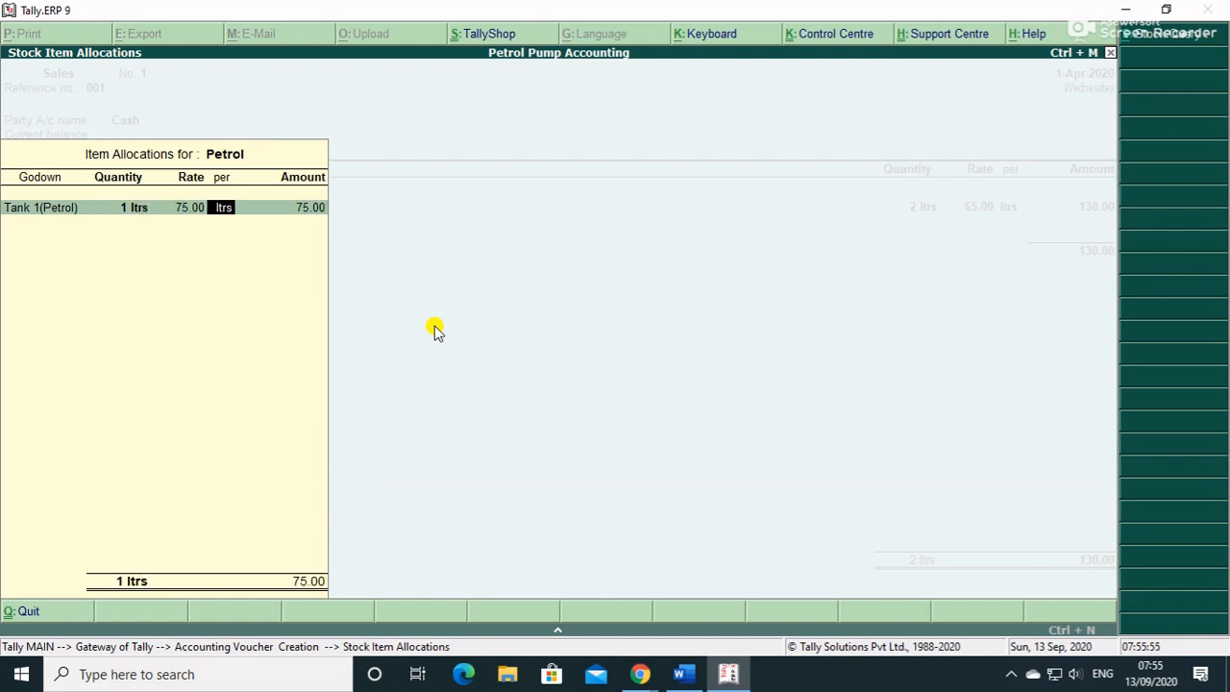
pyautogui.press('Return')
pyautogui.press('Return')
pyautogui.press('Return')
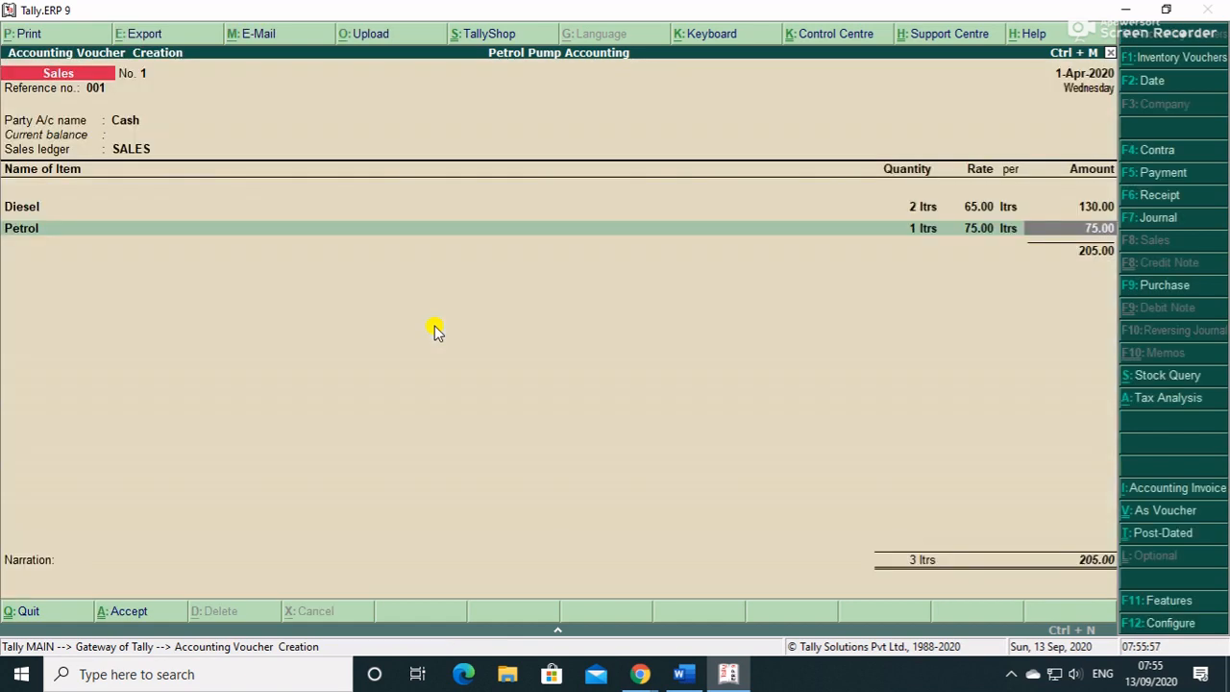
pyautogui.press('Return')
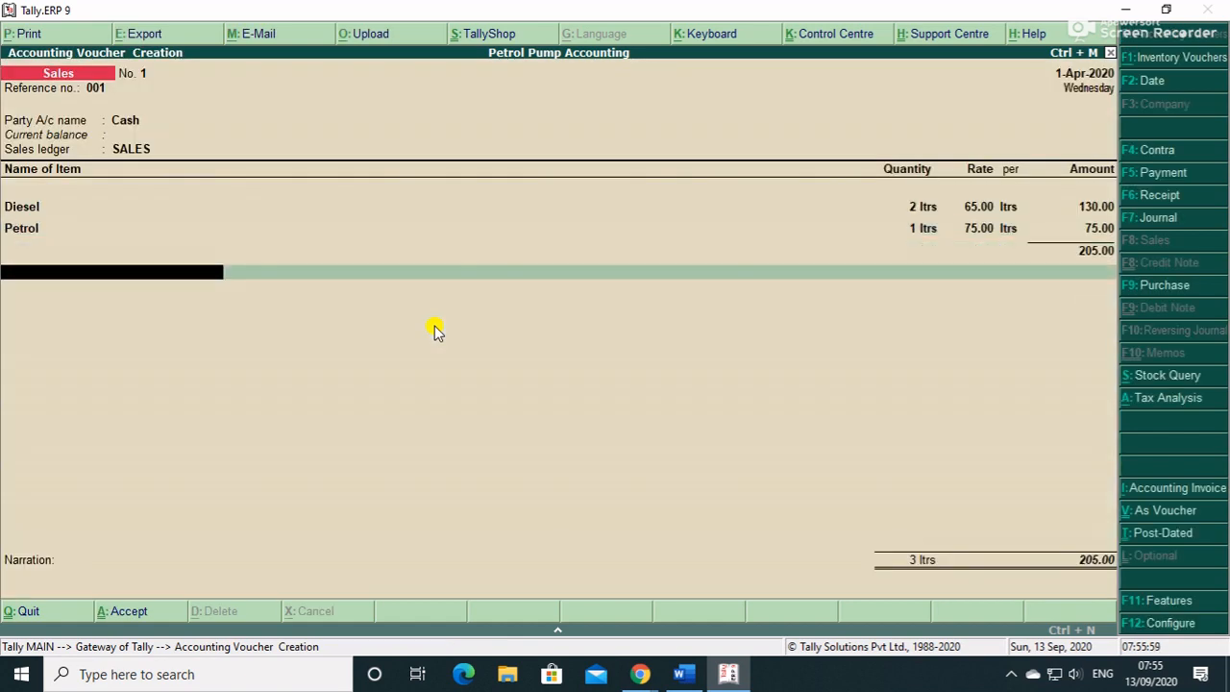
pyautogui.press('Return')
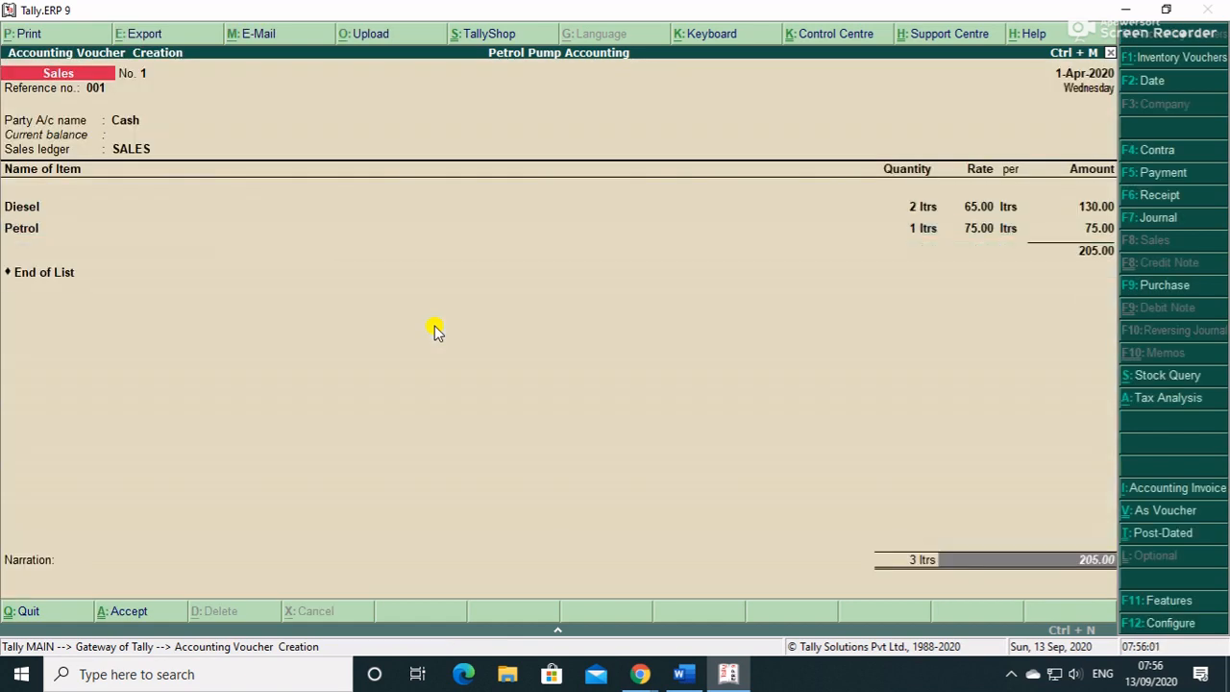
pyautogui.press('Return')
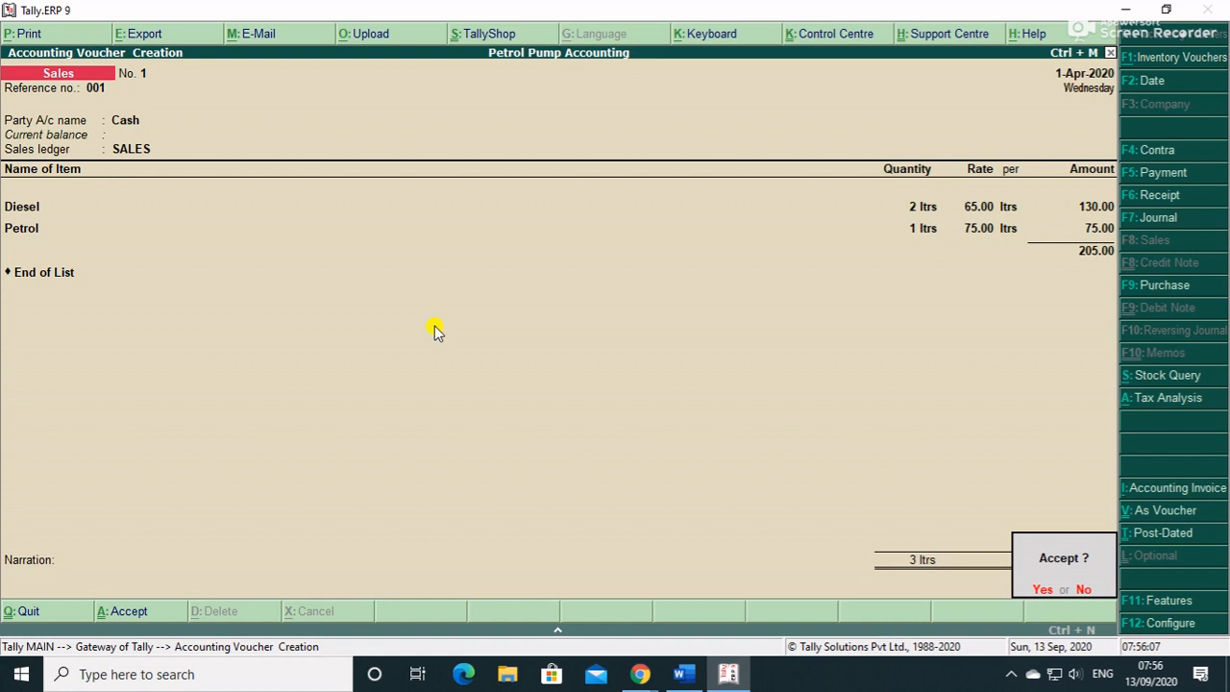
pyautogui.press('Return')
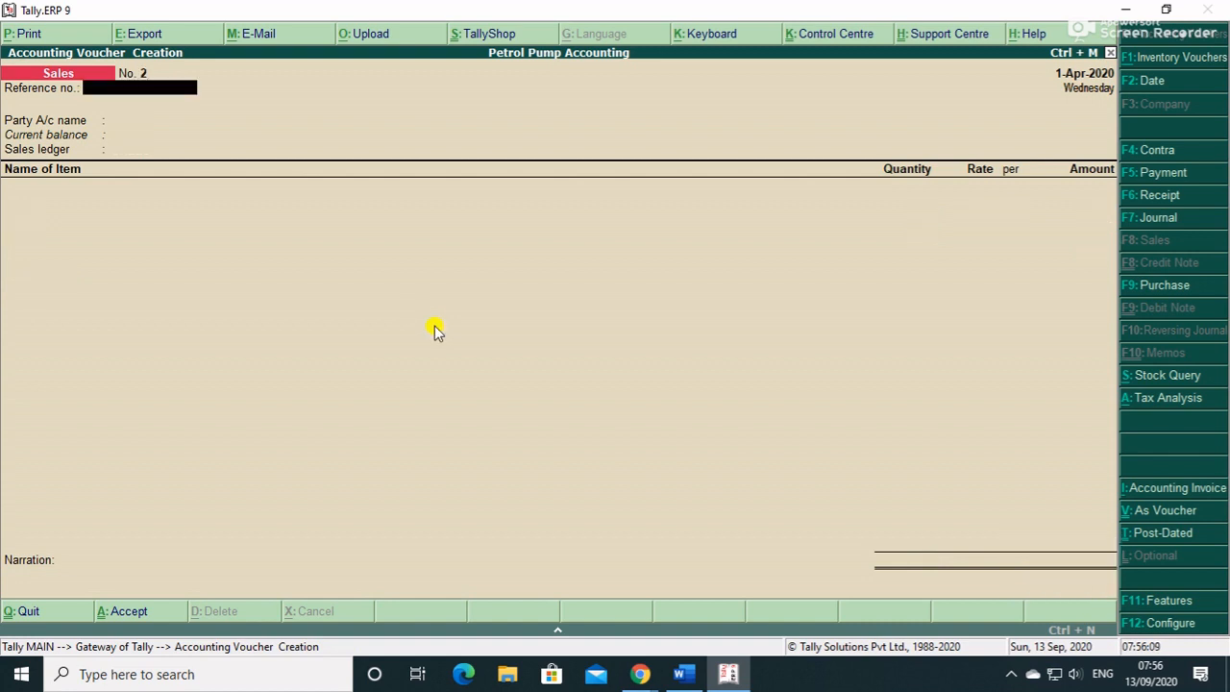
# - Enter reference number 002 and start a new party ledger named SHRI HARI TRANSPORT AGENCY
pyautogui.write('002')
pyautogui.press('Return')
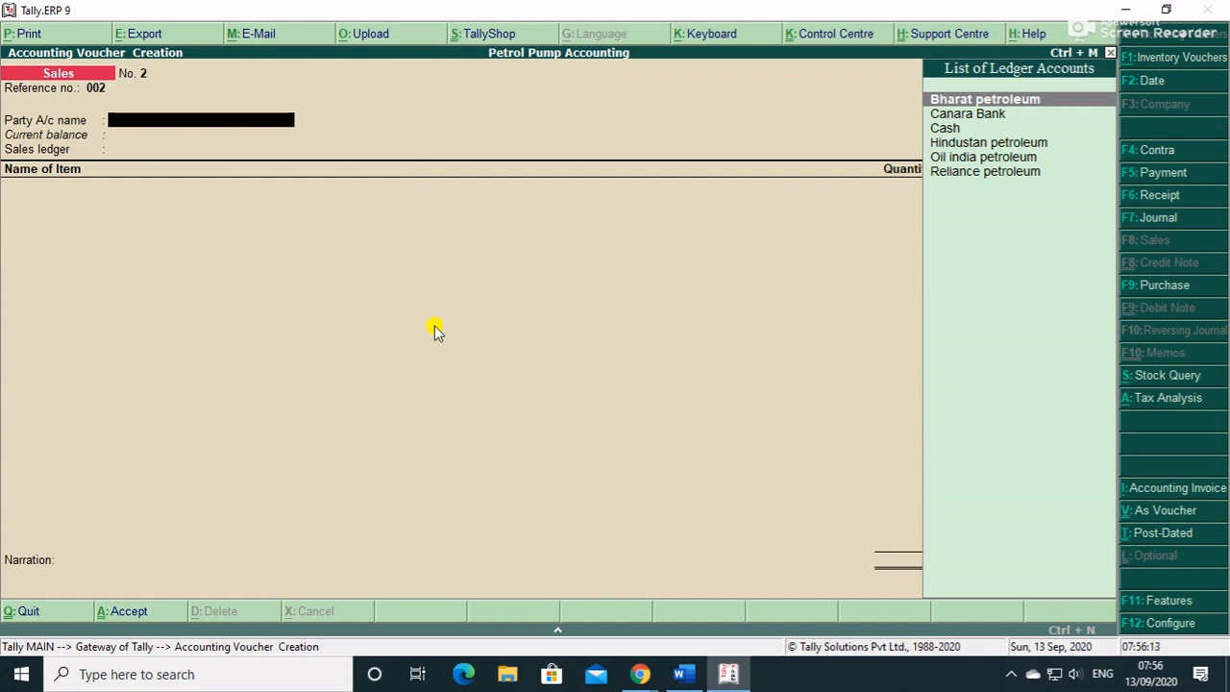
pyautogui.hotkey('alt', 'c')
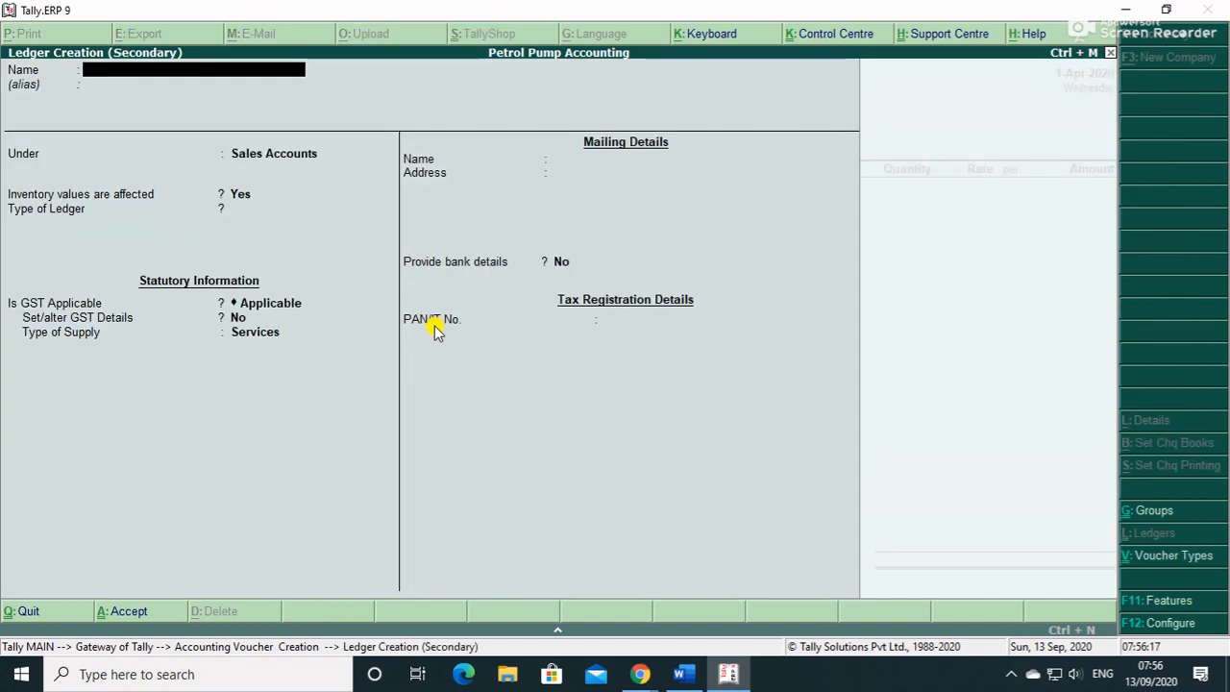
pyautogui.write('SHRI')
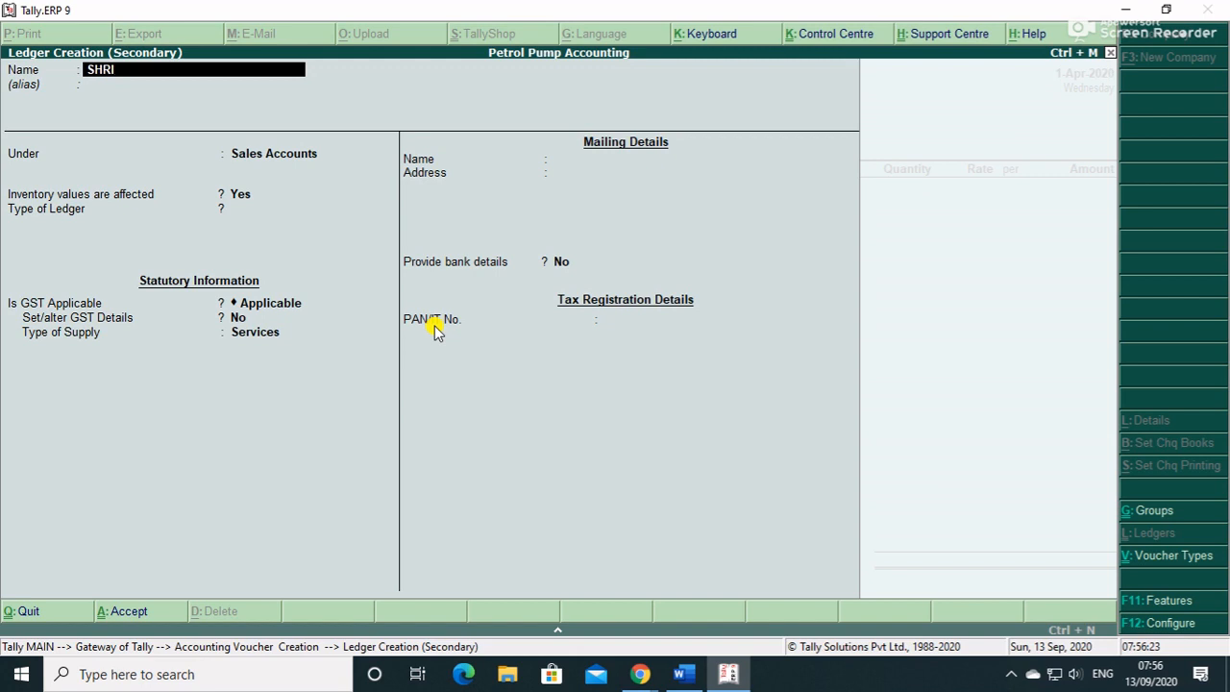
pyautogui.write('HARI TRA')
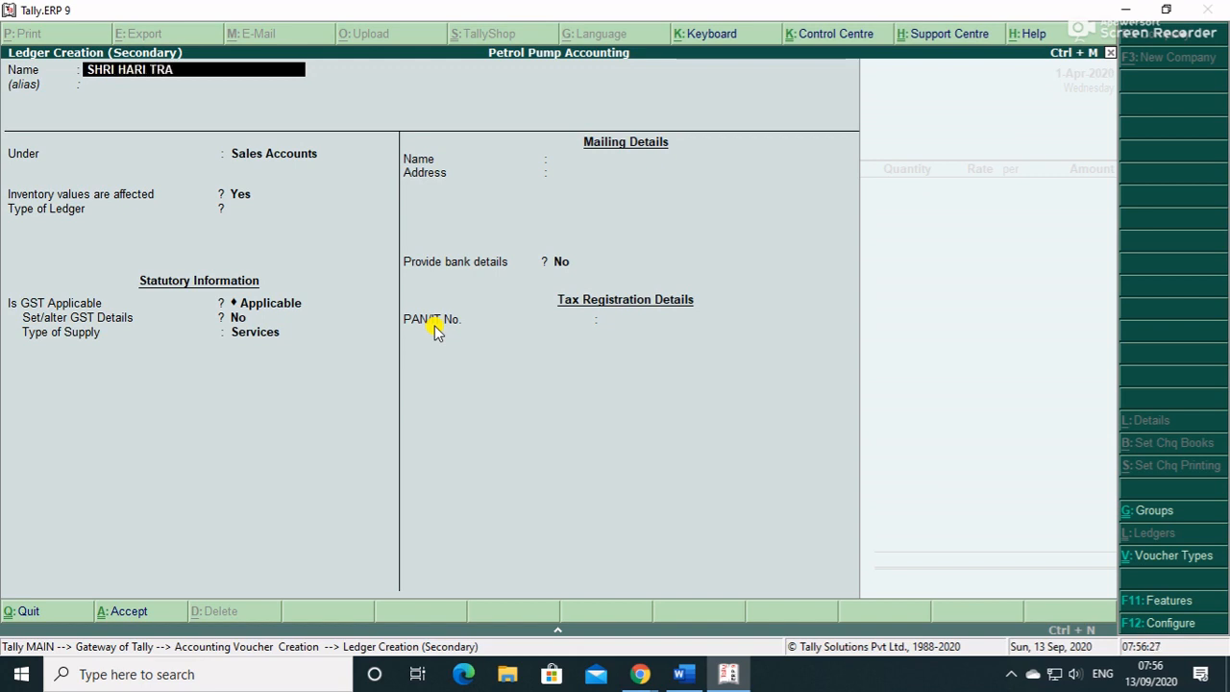
pyautogui.write('NSPORT AGENCY')
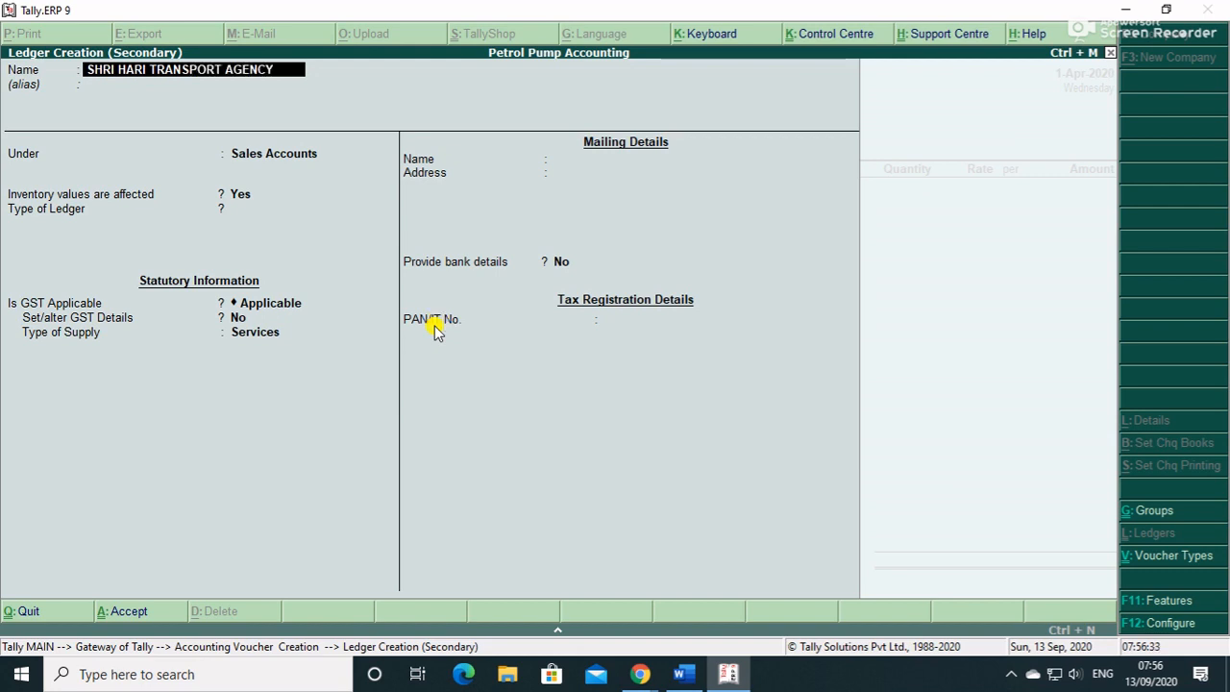
pyautogui.press('Return')
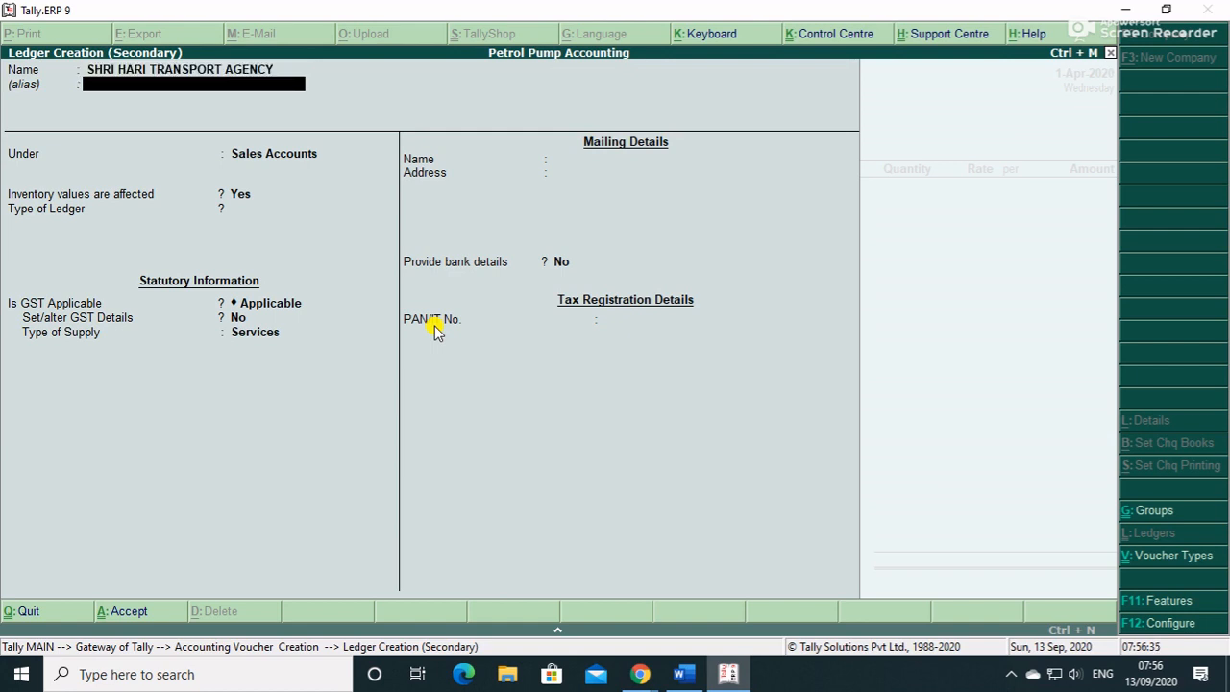
# - Put the ledger under Sundry Debtors with bill-by-bill tracking on and Unregistered registration
pyautogui.press('Return')
pyautogui.write('s')
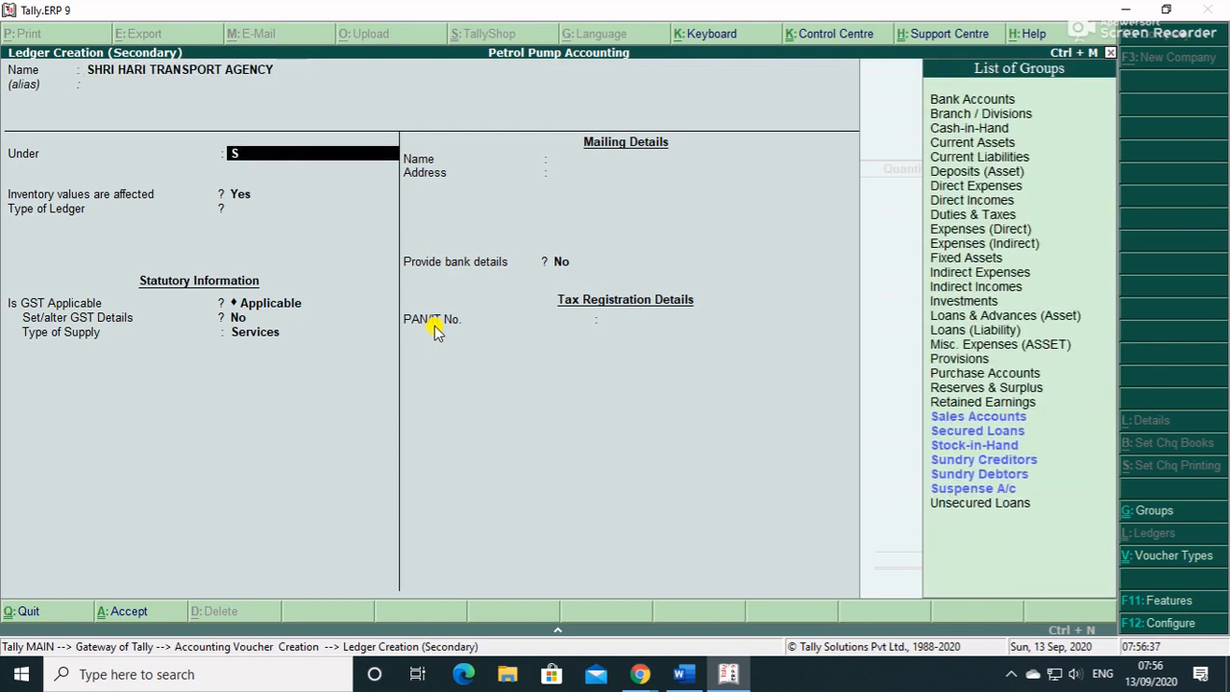
pyautogui.press('Down')
pyautogui.press('Down')
pyautogui.press('Down')
pyautogui.press('Down')
pyautogui.press('Return')
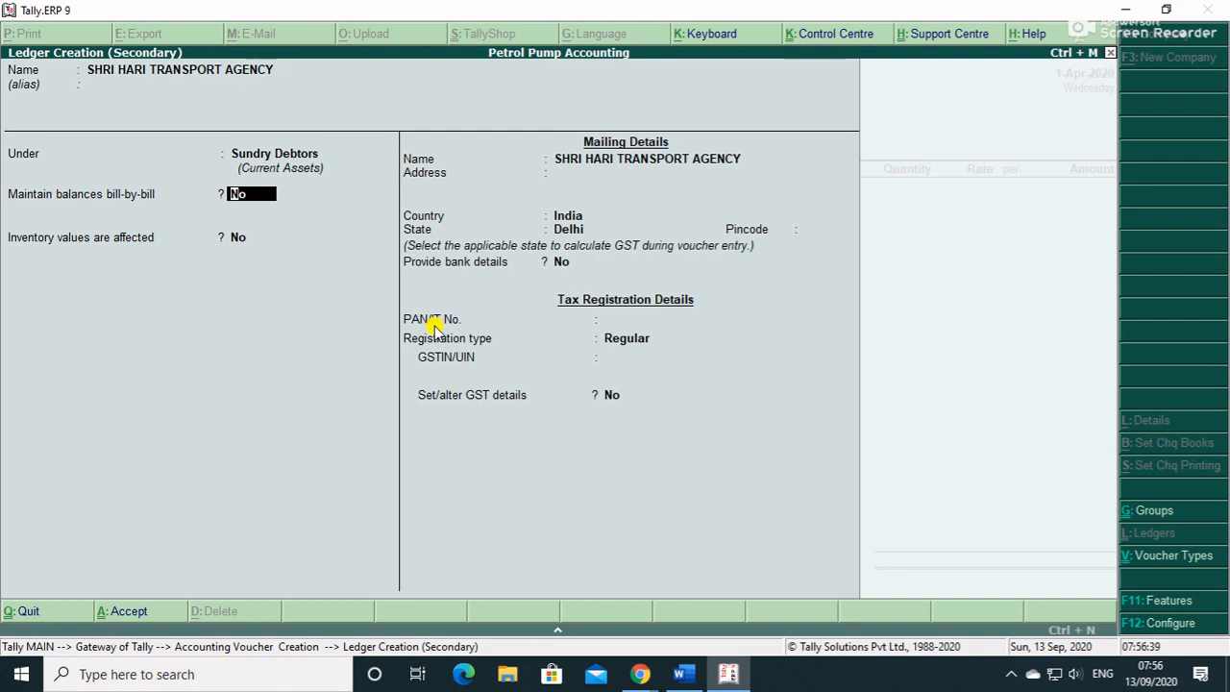
pyautogui.press('y')
pyautogui.press('Return')
pyautogui.press('Return')
pyautogui.press('Return')
pyautogui.press('Return')
pyautogui.press('Return')
pyautogui.press('Return')
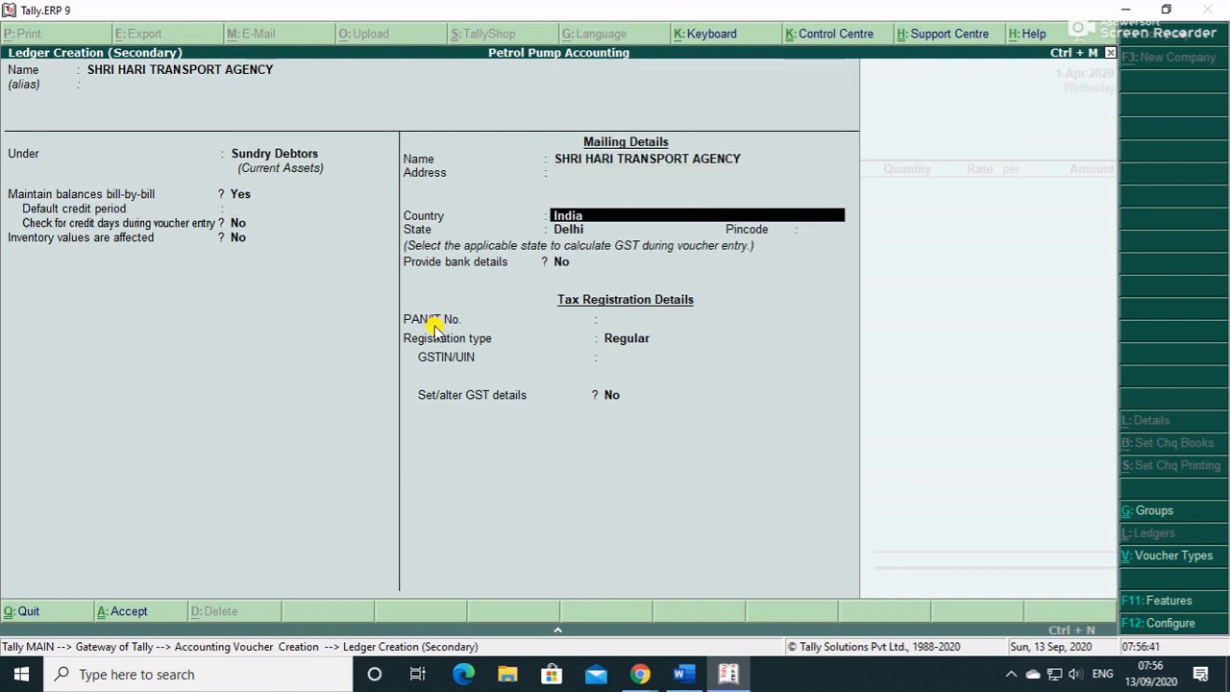
pyautogui.press('Return')
pyautogui.press('Return')
pyautogui.press('Return')
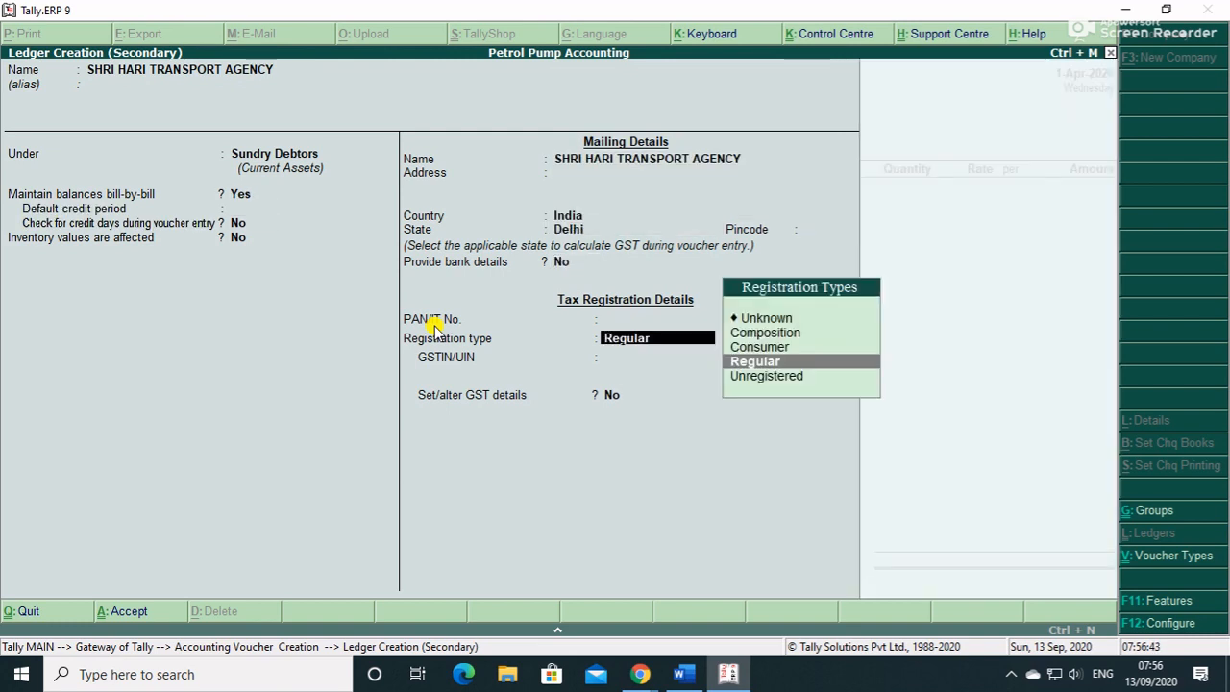
pyautogui.press('Up')
pyautogui.press('Down')
pyautogui.press('Down')
pyautogui.press('Return')
pyautogui.press('Return')
pyautogui.press('Return')
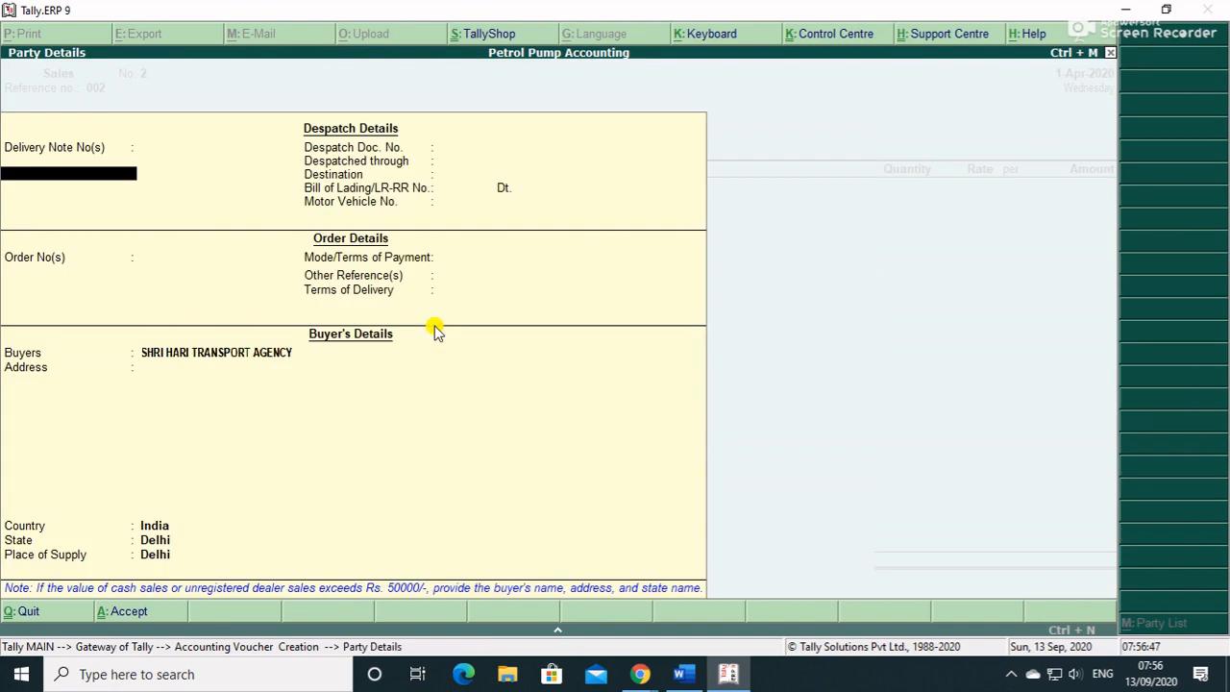
# - Accept the party details, keep the SALES ledger, and sell Lubricant from Tank 3(Lubricant)
pyautogui.hotkey('ctrl', 'a')
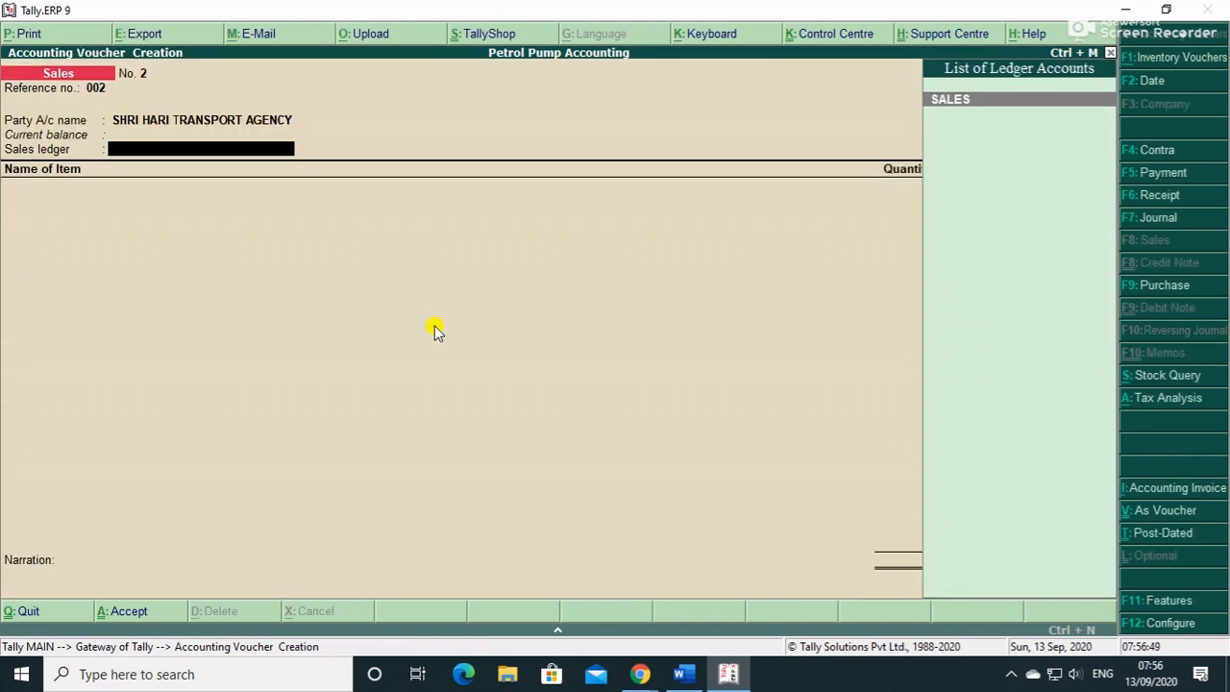
pyautogui.press('Return')
pyautogui.write('S')
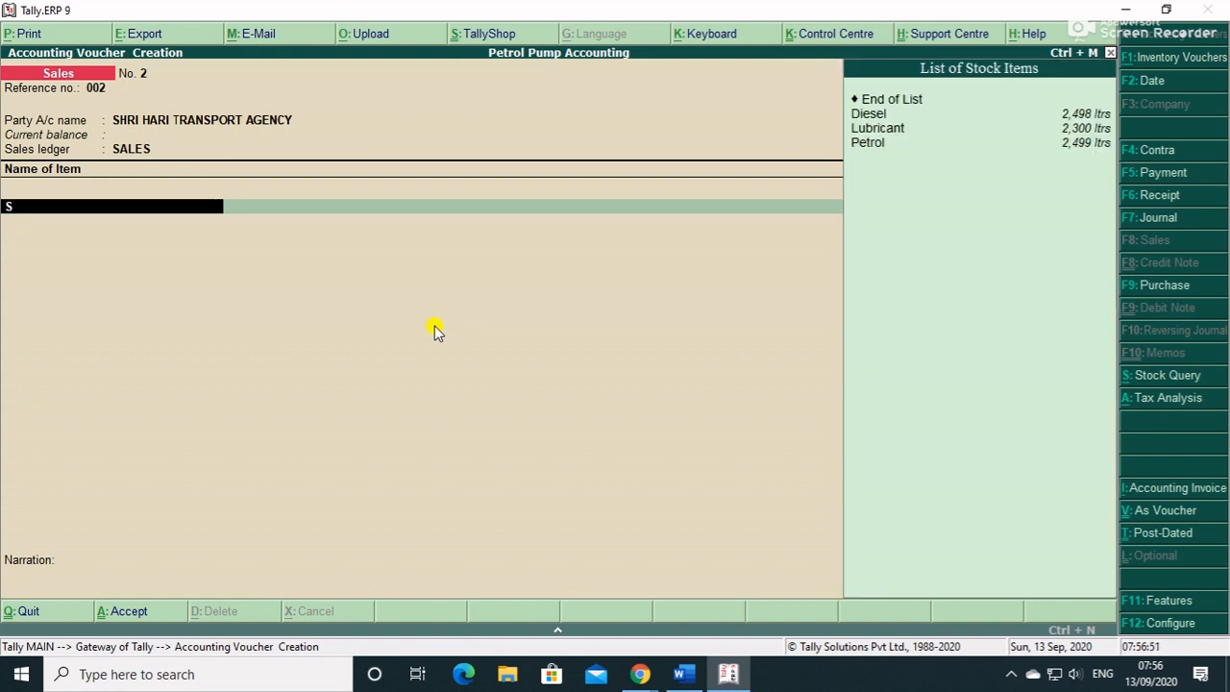
pyautogui.press('Down')
pyautogui.press('Down')
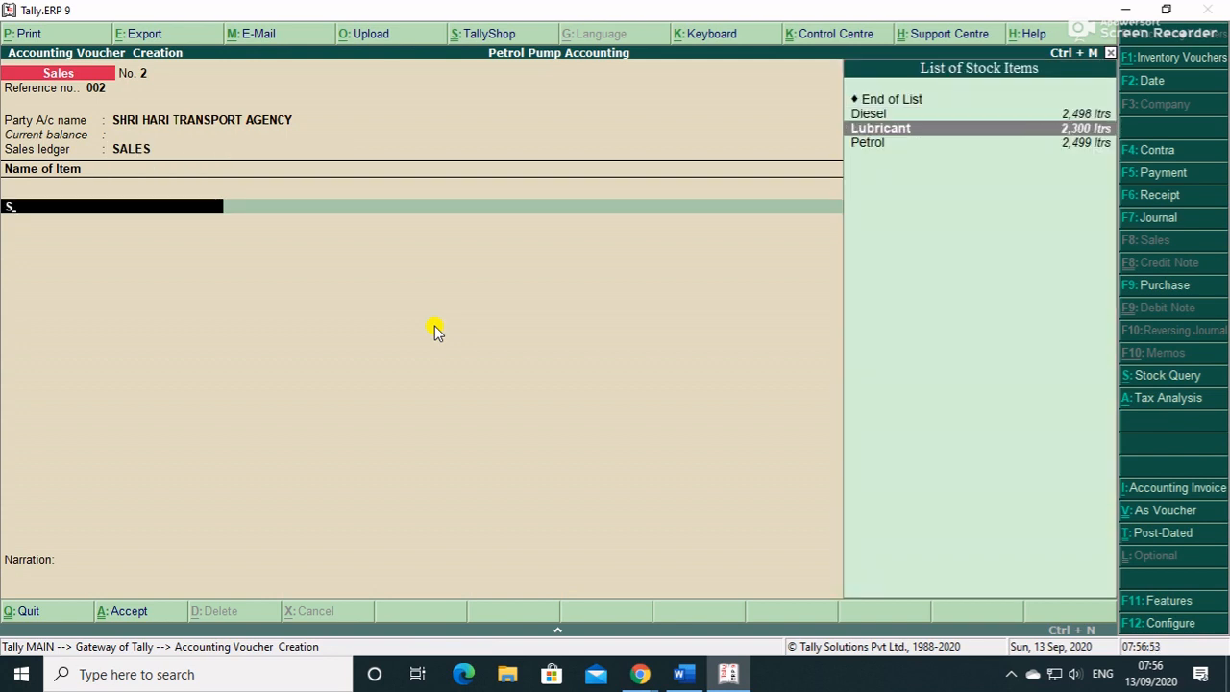
pyautogui.press('Return')
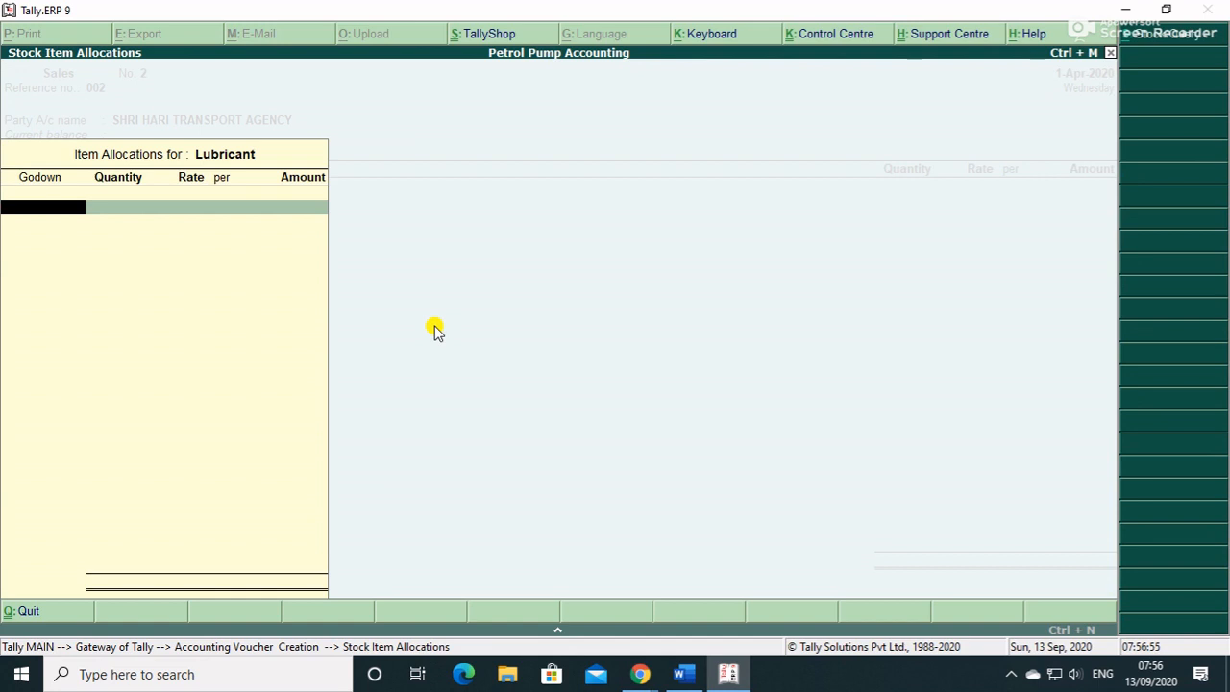
pyautogui.write('S')
pyautogui.press('Down')
pyautogui.press('Return')
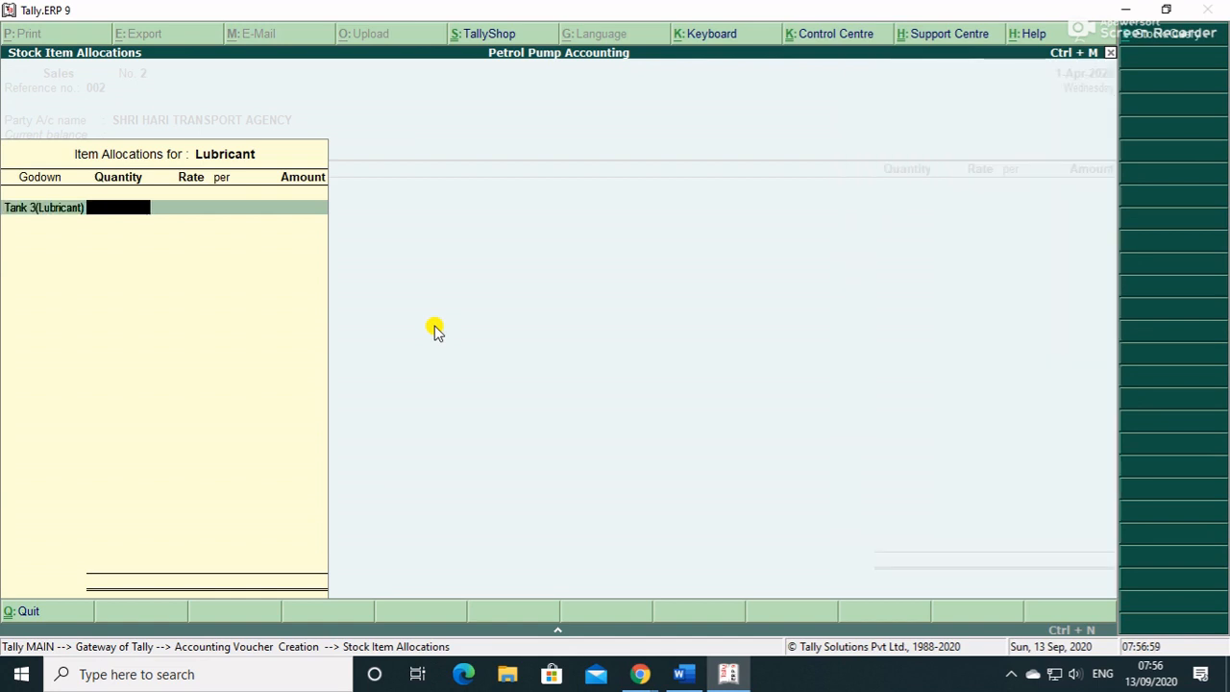
# - Enter 50 ltrs of Lubricant at rate 250 for 12,500.00 and move to the next line
pyautogui.write('50')
pyautogui.press('Return')
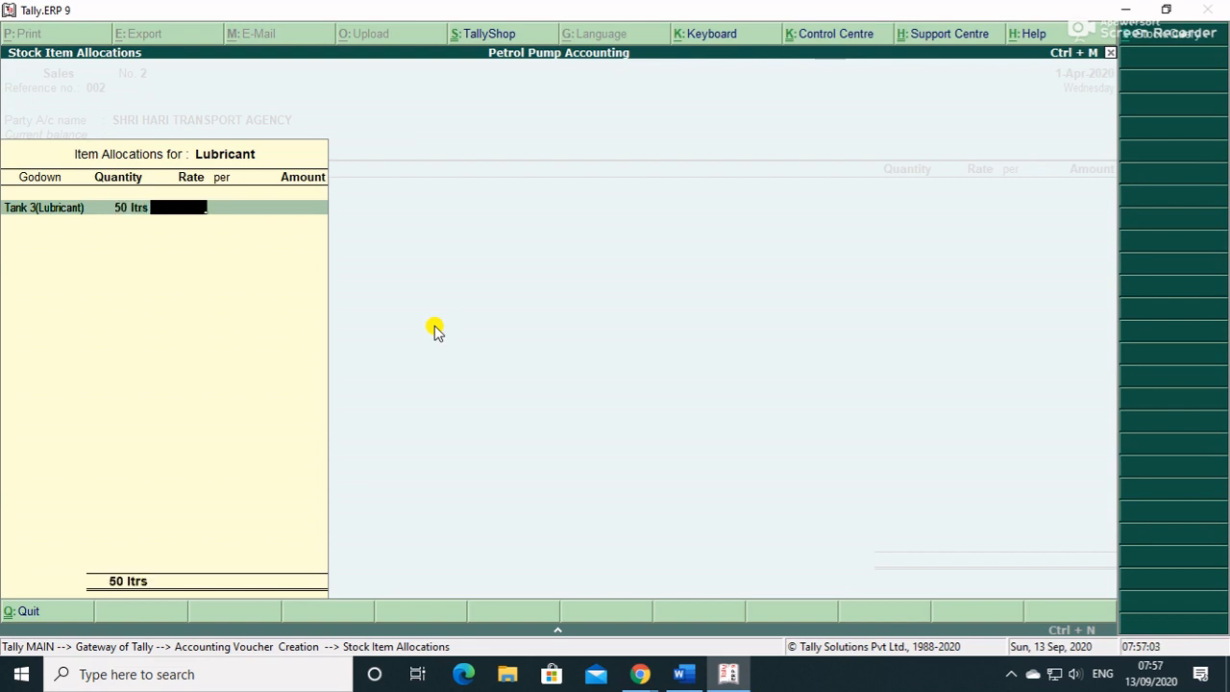
pyautogui.write('250')
pyautogui.press('Return')
pyautogui.press('Return')
pyautogui.press('Return')
pyautogui.press('Return')
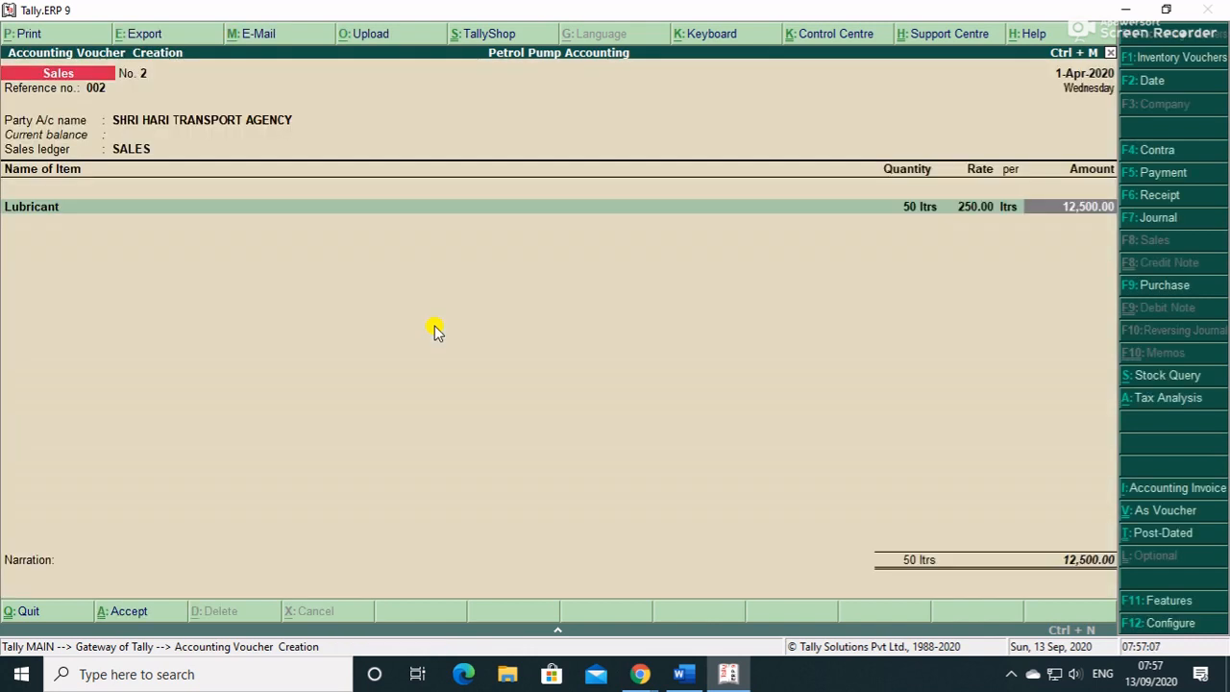
pyautogui.press('Return')
pyautogui.press('Return')
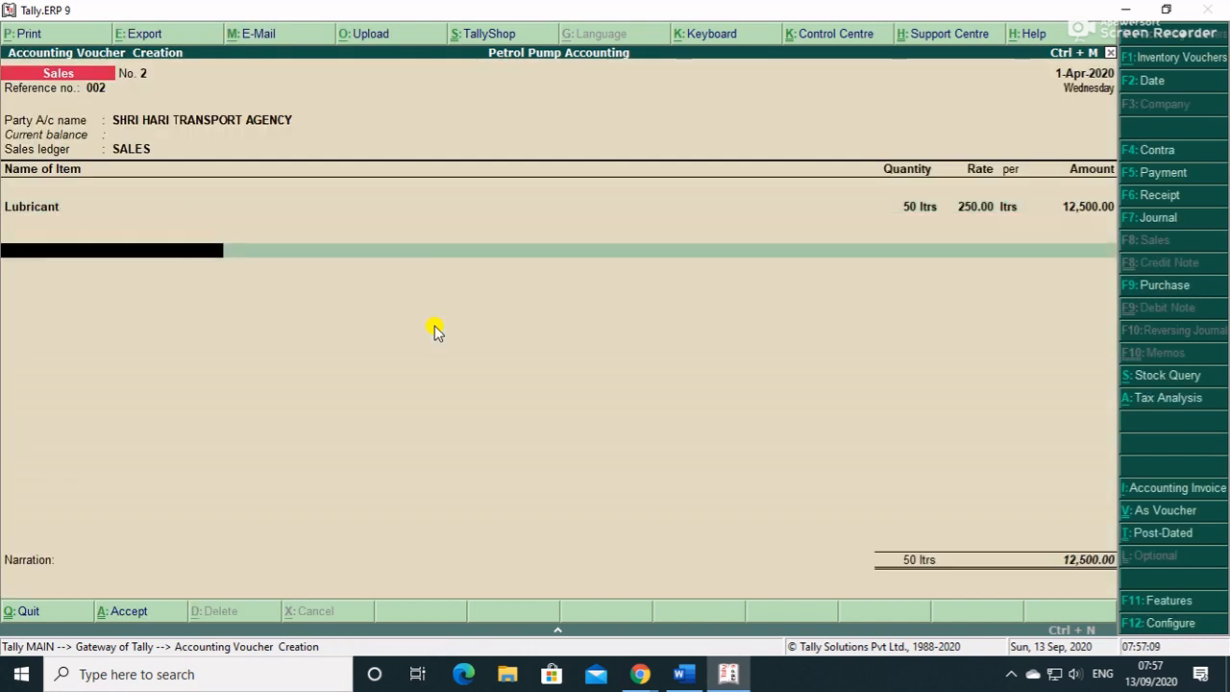
pyautogui.press('BackSpace')
pyautogui.press('Return')
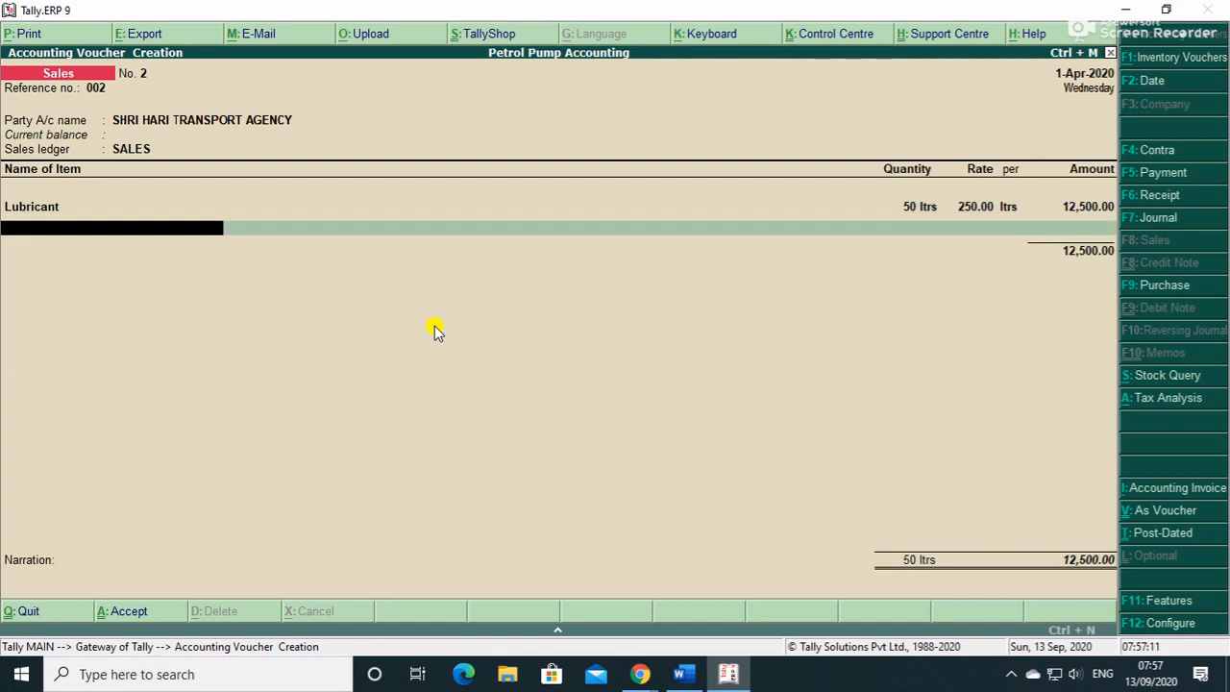
# - Add Petrol from Tank 1(Petrol), 15 ltrs at 75.00
pyautogui.write('P')
pyautogui.press('Return')
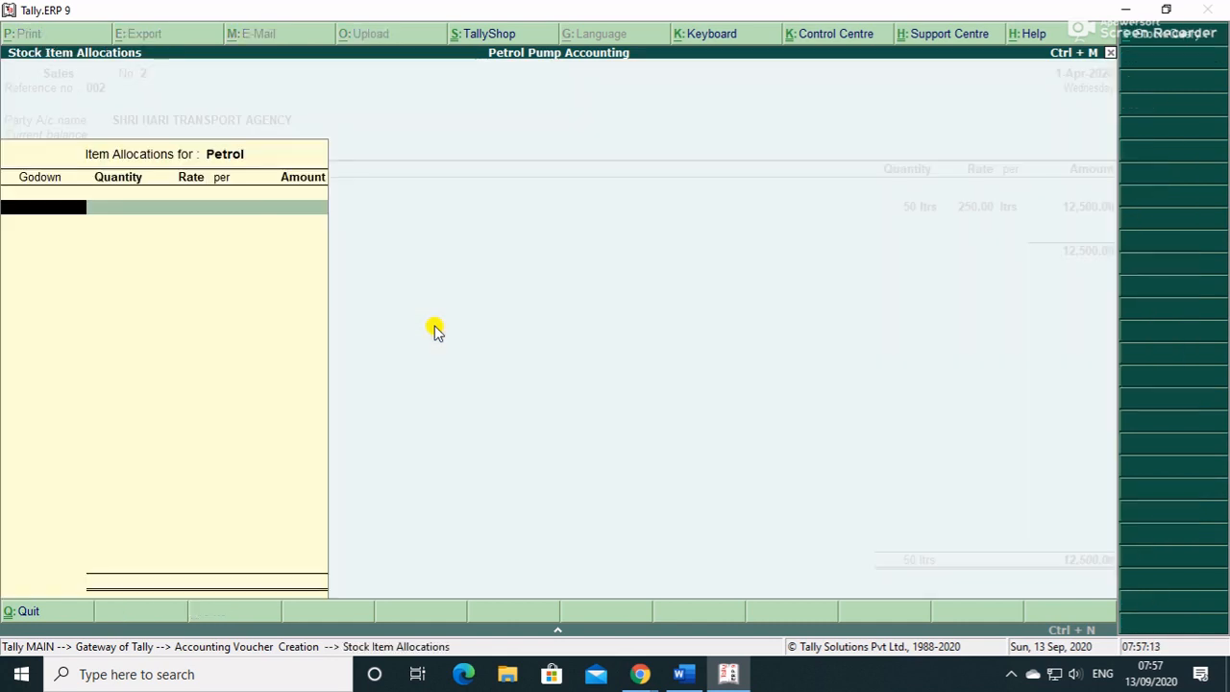
pyautogui.write('T')
pyautogui.press('Return')
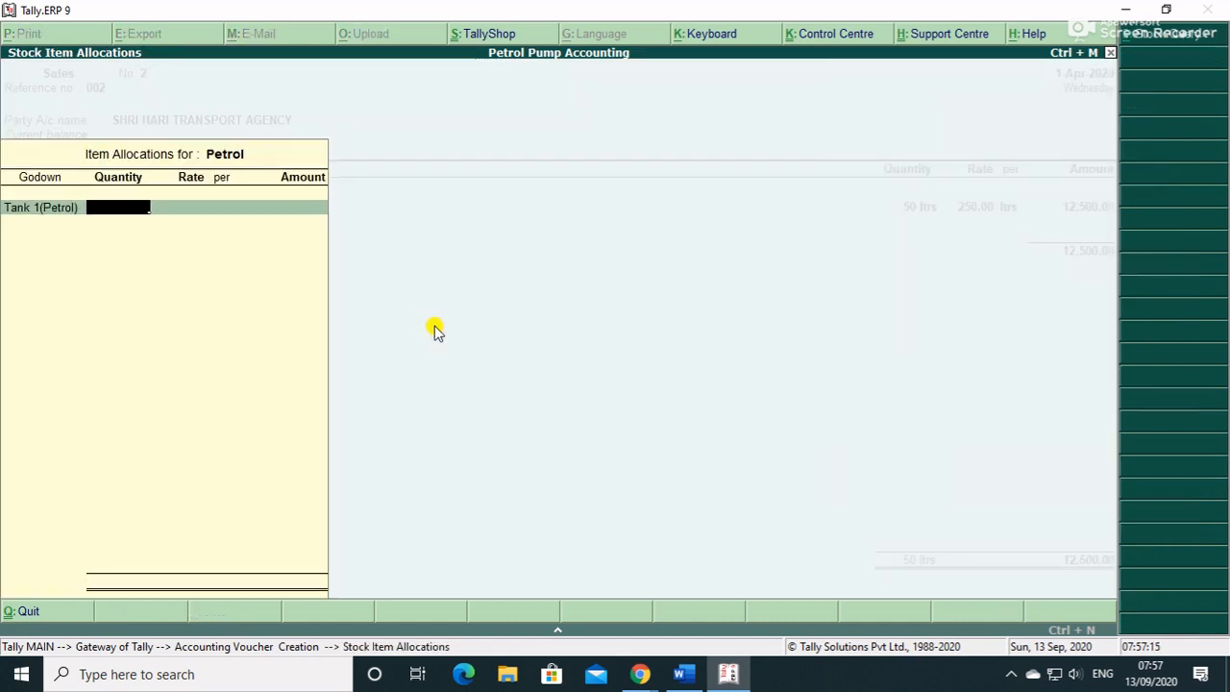
pyautogui.write('15')
pyautogui.press('Return')
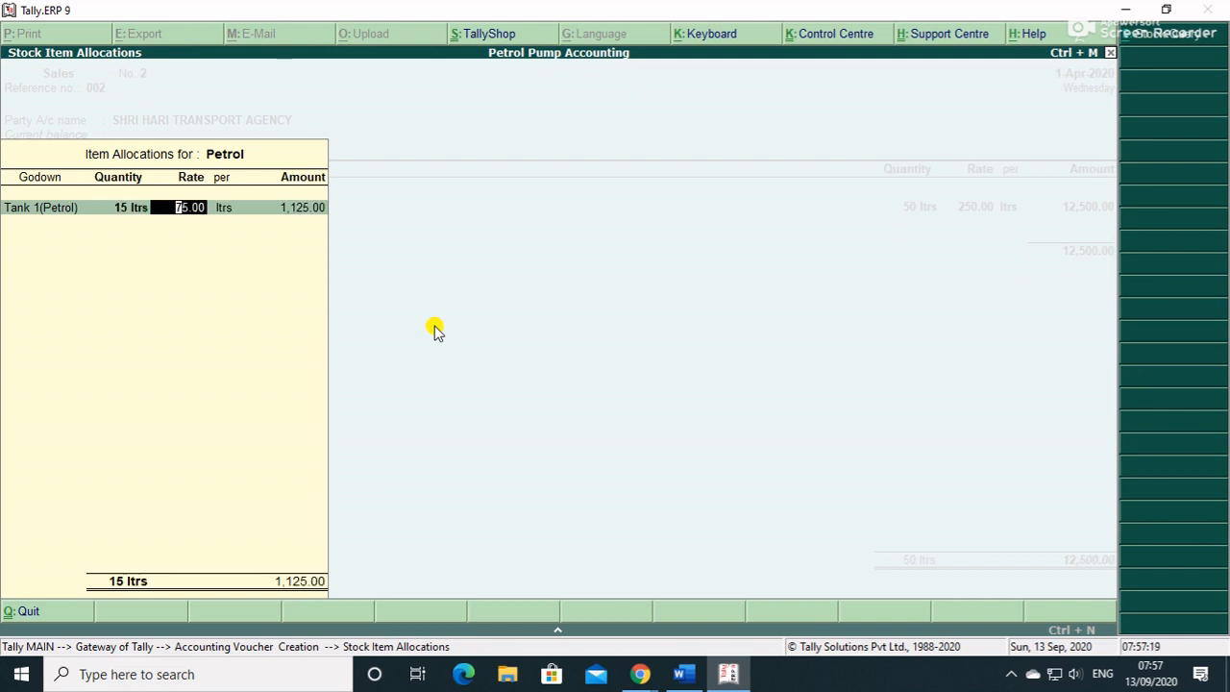
pyautogui.press('Return')
pyautogui.press('Return')
pyautogui.press('Return')
# - Add CGST and SGST lines of 1,125.00 each and save the 15,875.00 voucher
pyautogui.press('Return')
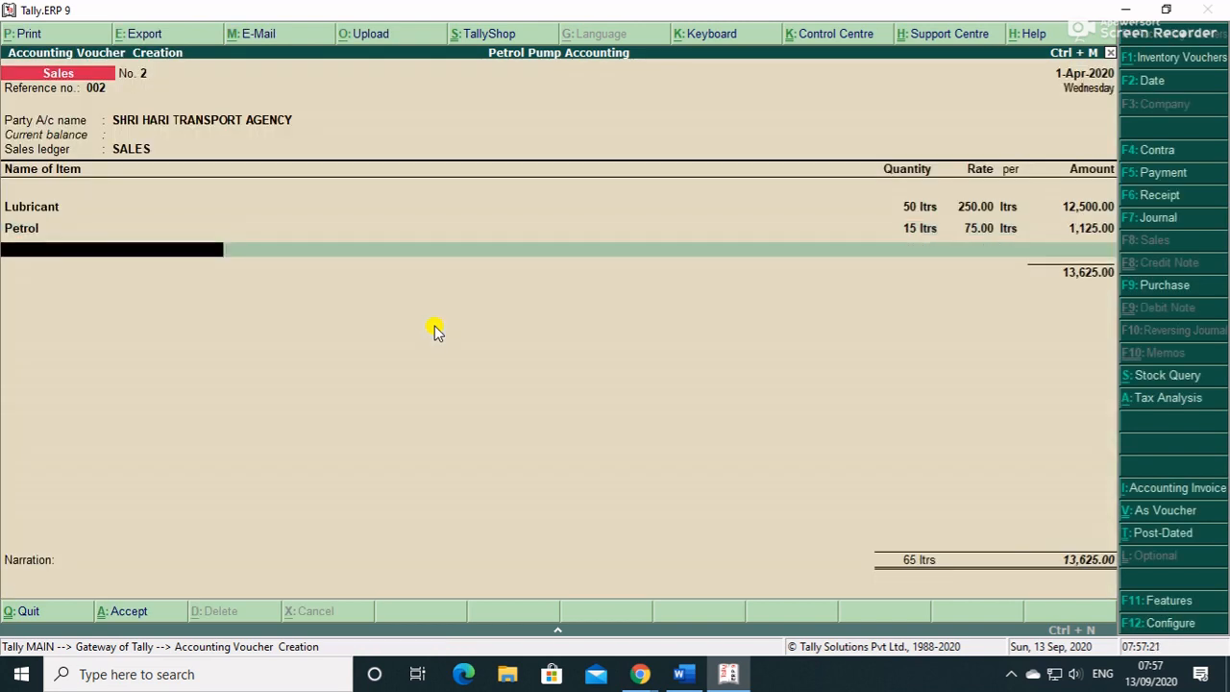
pyautogui.press('Return')
pyautogui.write('C')
pyautogui.press('Return')
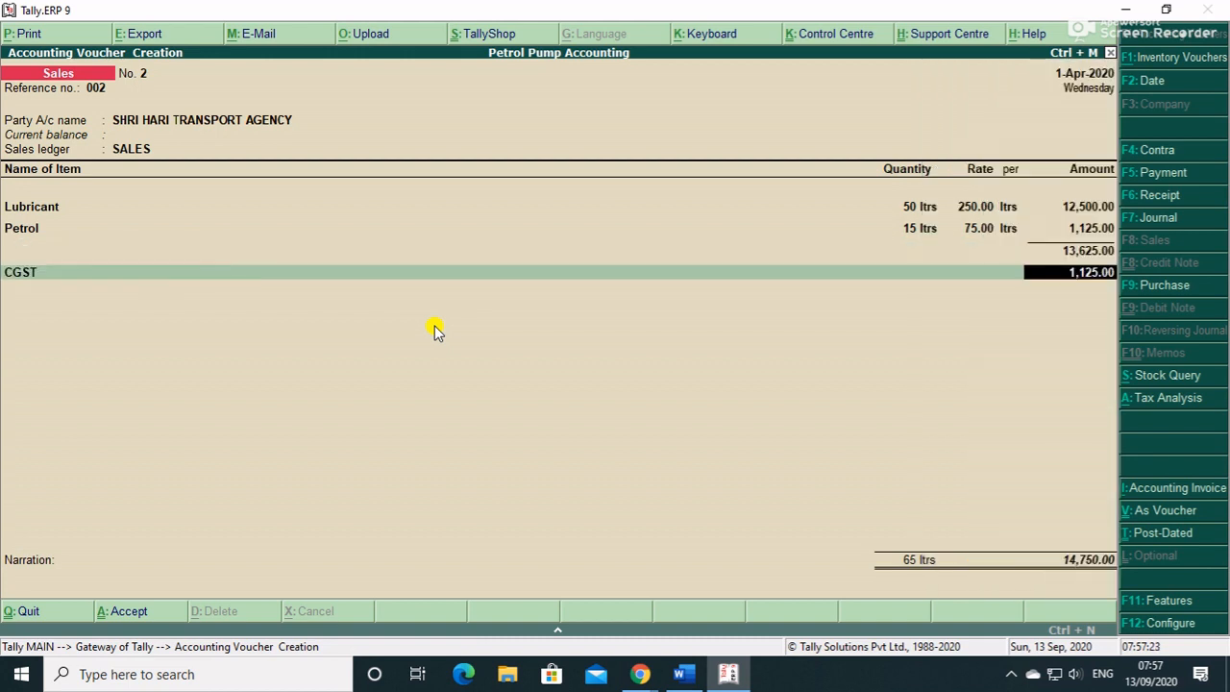
pyautogui.press('Return')
pyautogui.write('S')
pyautogui.press('Down')
pyautogui.press('Return')
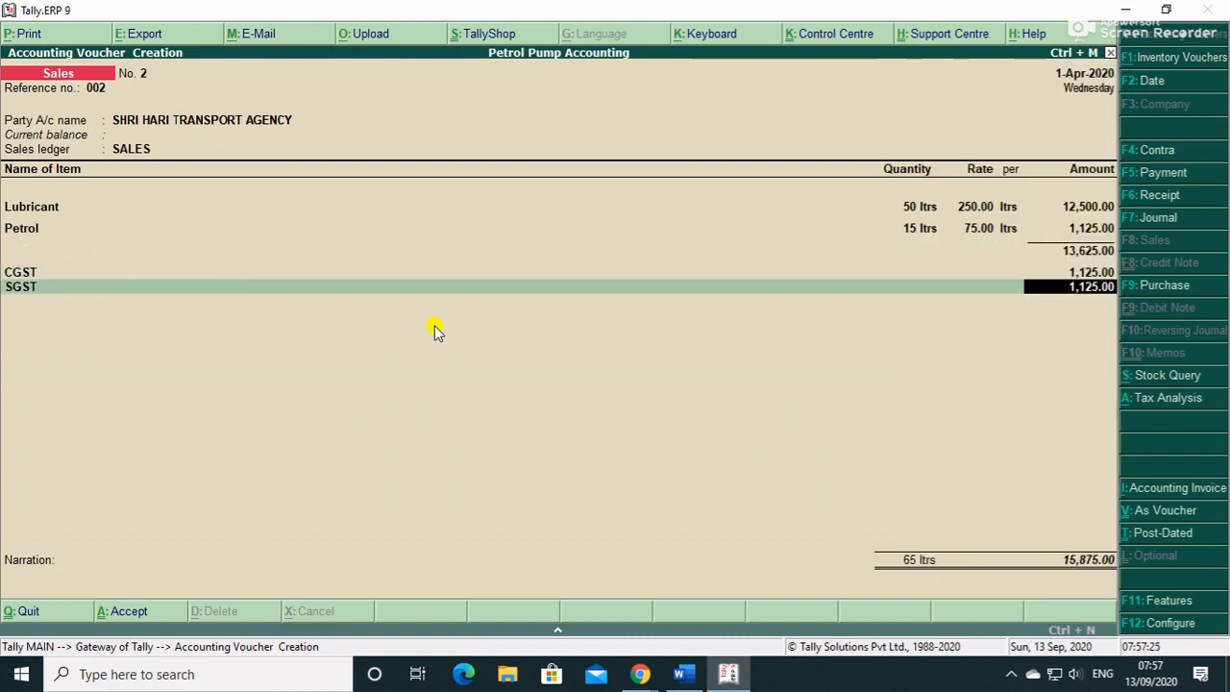
pyautogui.press('Return')
pyautogui.press('Return')
pyautogui.press('Return')
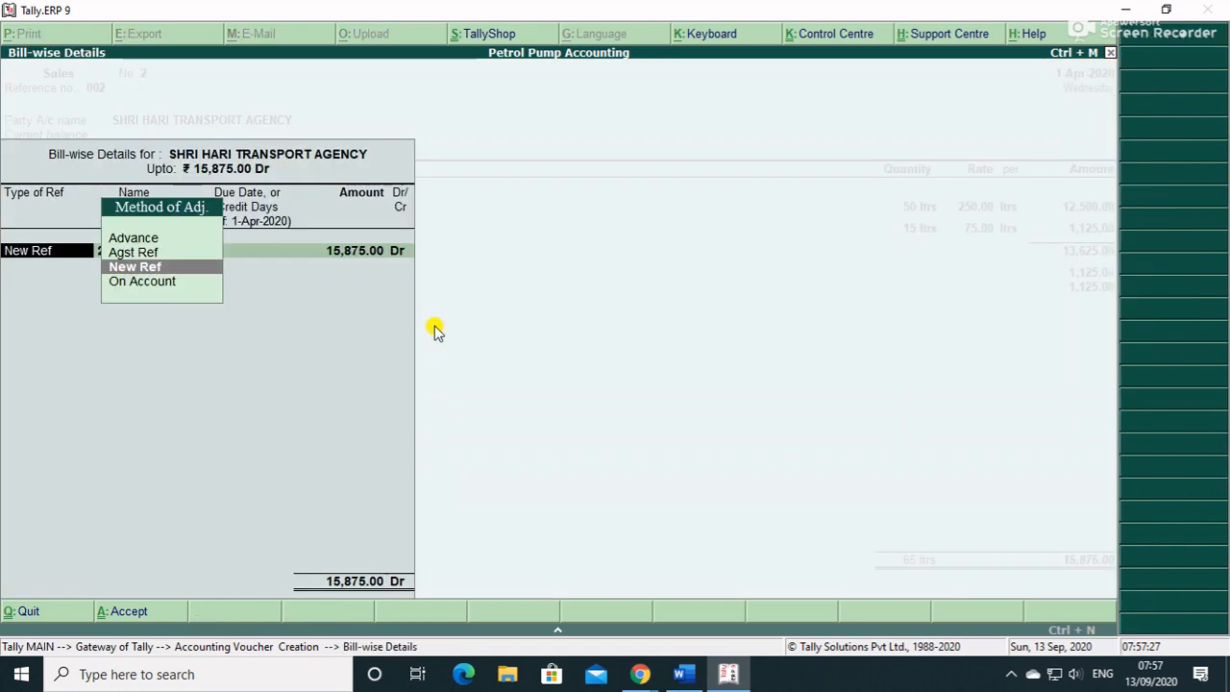
pyautogui.press('Return')
pyautogui.press('Return')
pyautogui.press('Return')
pyautogui.press('Return')
pyautogui.press('Return')
pyautogui.press('Return')
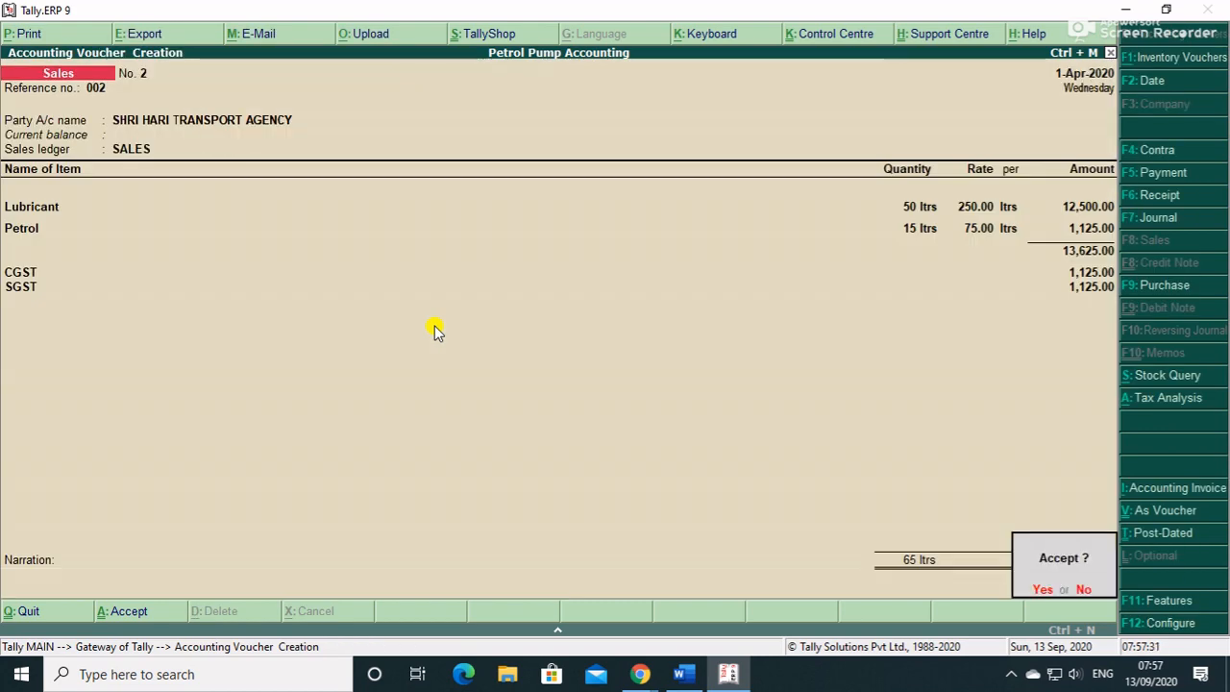
pyautogui.press('Return')
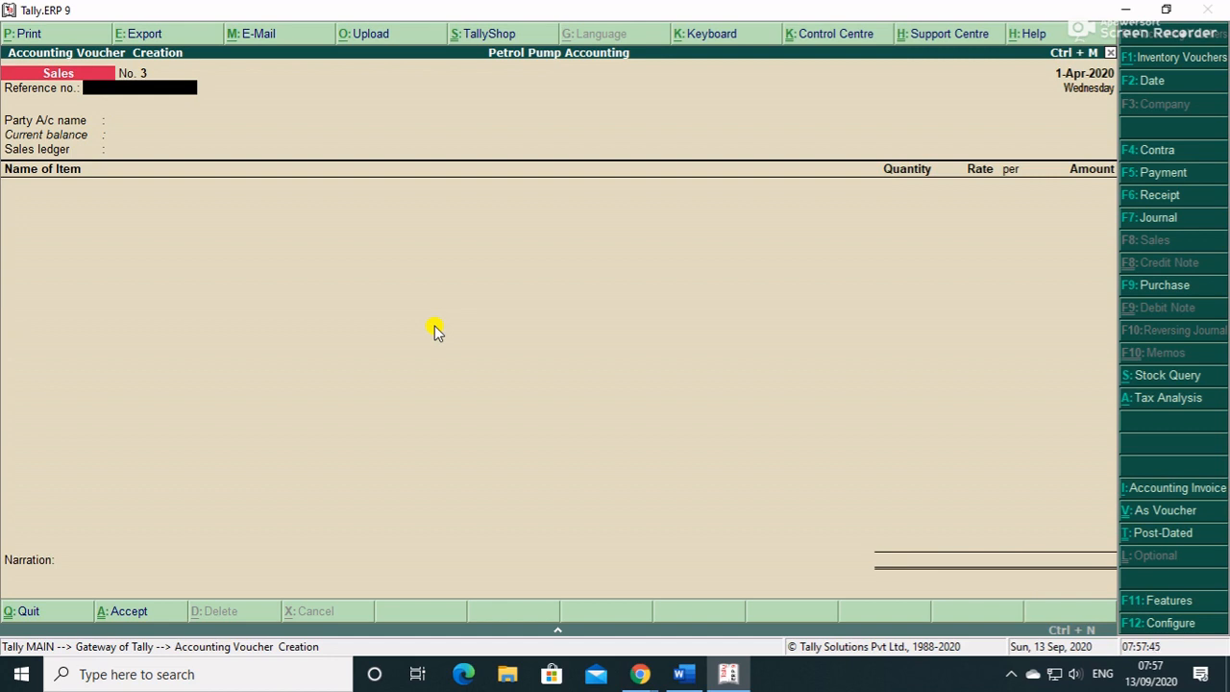
# - Start a sales voucher with reference 004, party Canara Bank and the SALES ledger
pyautogui.write('004')
pyautogui.press('Return')
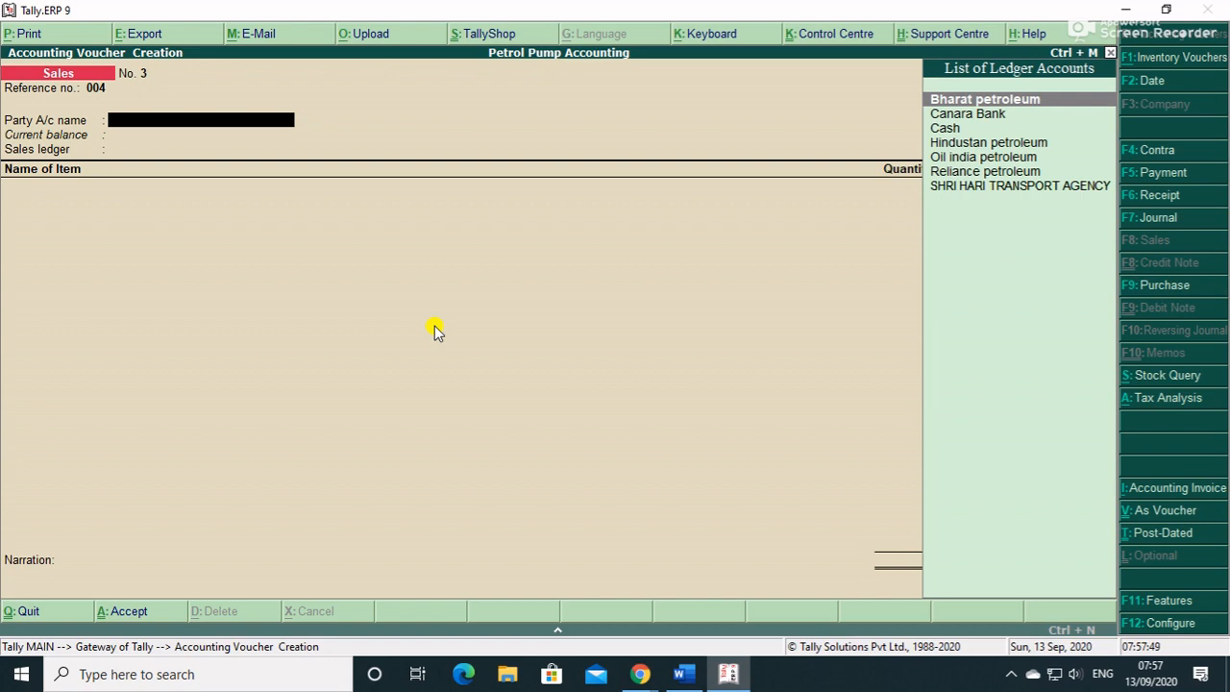
pyautogui.press('Down')
pyautogui.press('Return')
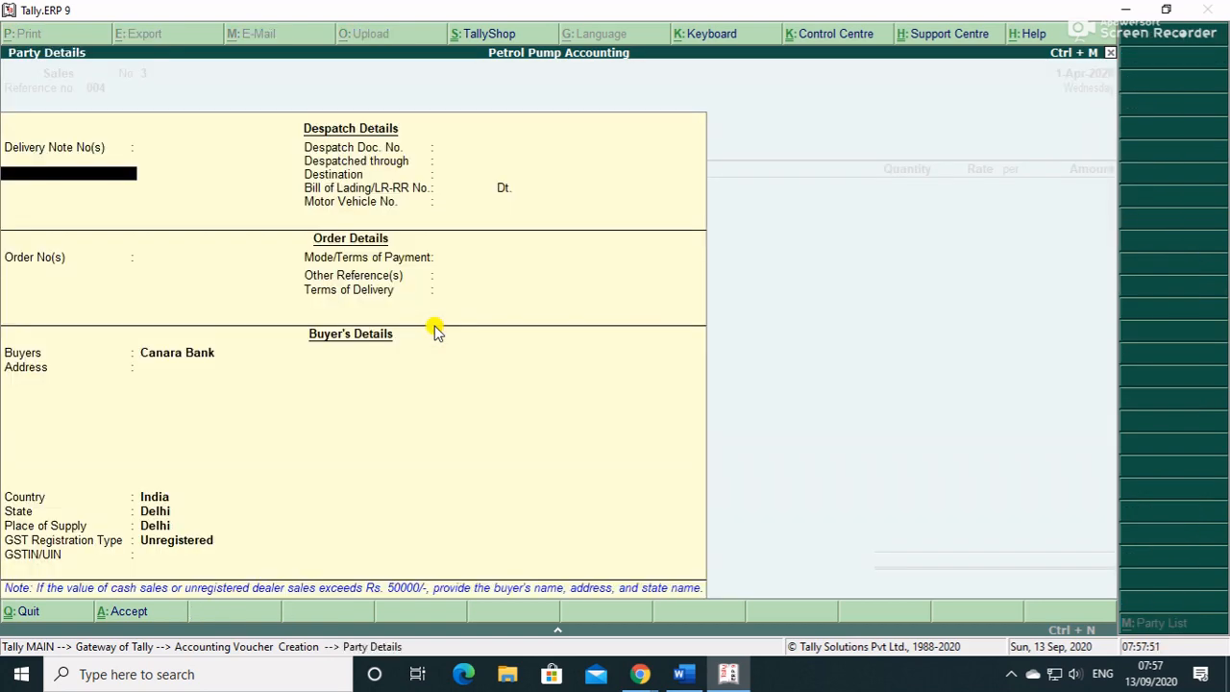
pyautogui.press('Return')
pyautogui.press('Return')
pyautogui.press('Return')
pyautogui.press('Return')
pyautogui.press('Return')
pyautogui.press('Return')
pyautogui.press('Return')
pyautogui.press('Return')
pyautogui.press('Return')
pyautogui.press('Return')
pyautogui.press('Return')
pyautogui.press('Return')
pyautogui.press('Return')
pyautogui.press('Return')
pyautogui.press('Return')
pyautogui.press('Return')
pyautogui.press('Return')
pyautogui.press('Return')
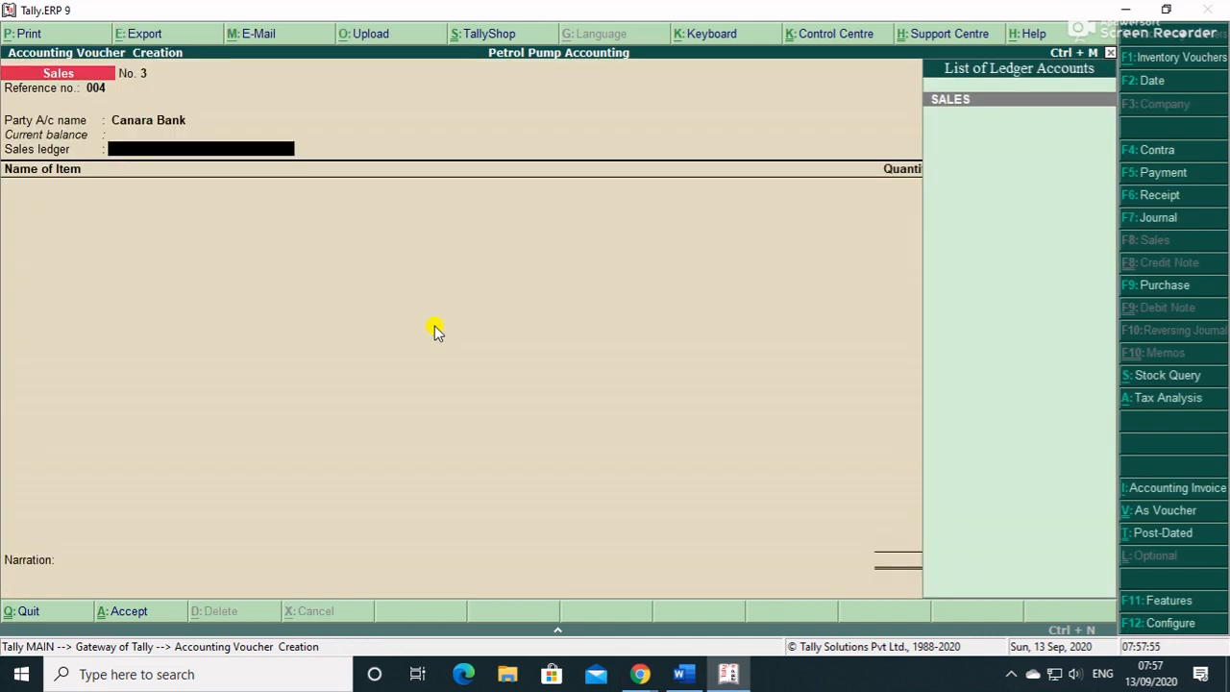
pyautogui.press('Return')
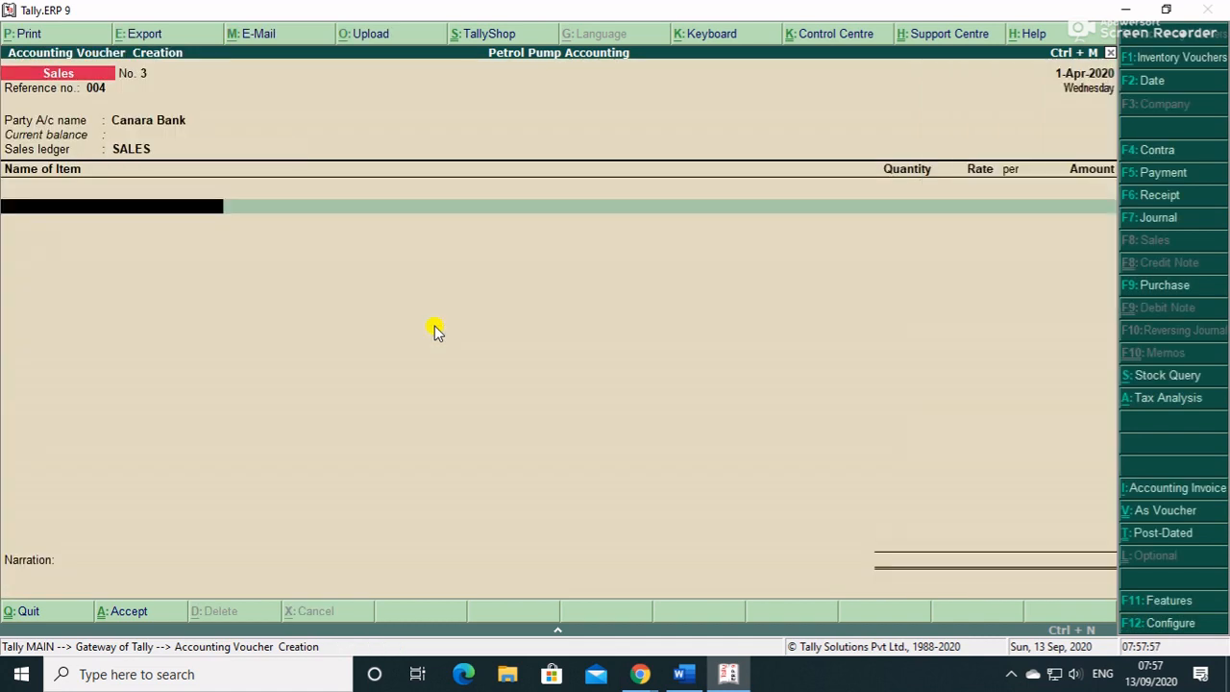
# - Add 5 ltrs of Petrol from Tank 1(Petrol) at 75.00
pyautogui.write('S')
pyautogui.press('Down')
pyautogui.press('Down')
pyautogui.press('Up')
pyautogui.press('Down')
pyautogui.press('Down')
pyautogui.press('Return')
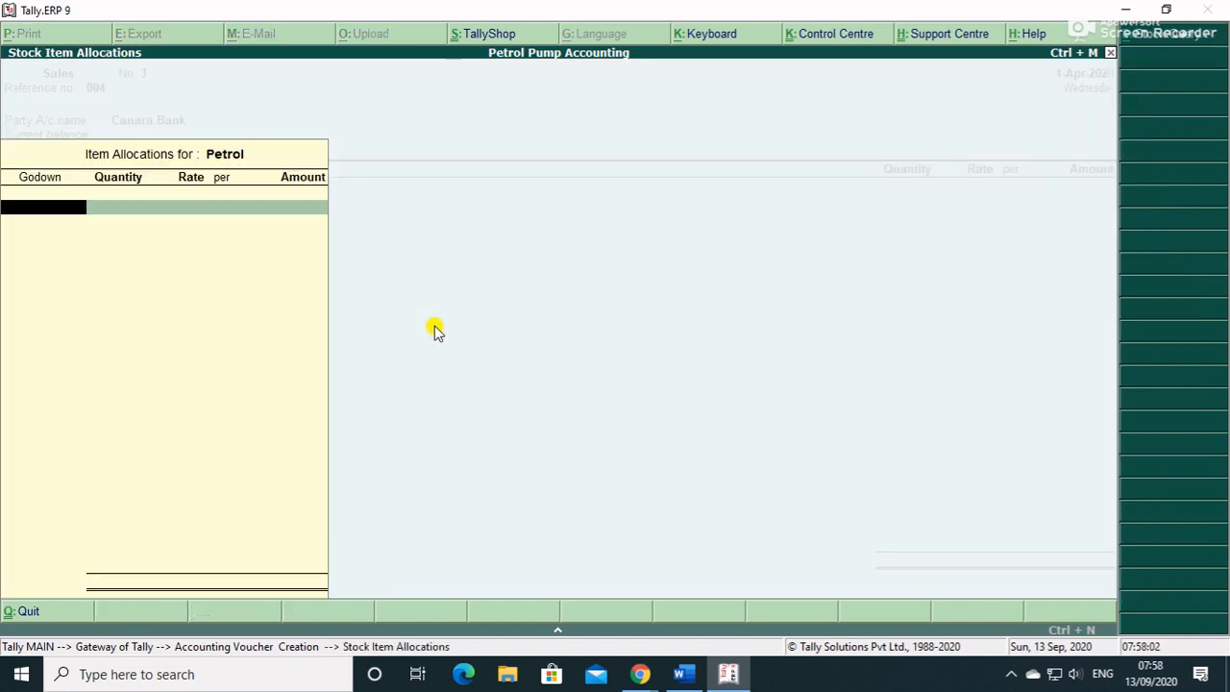
pyautogui.press('Return')
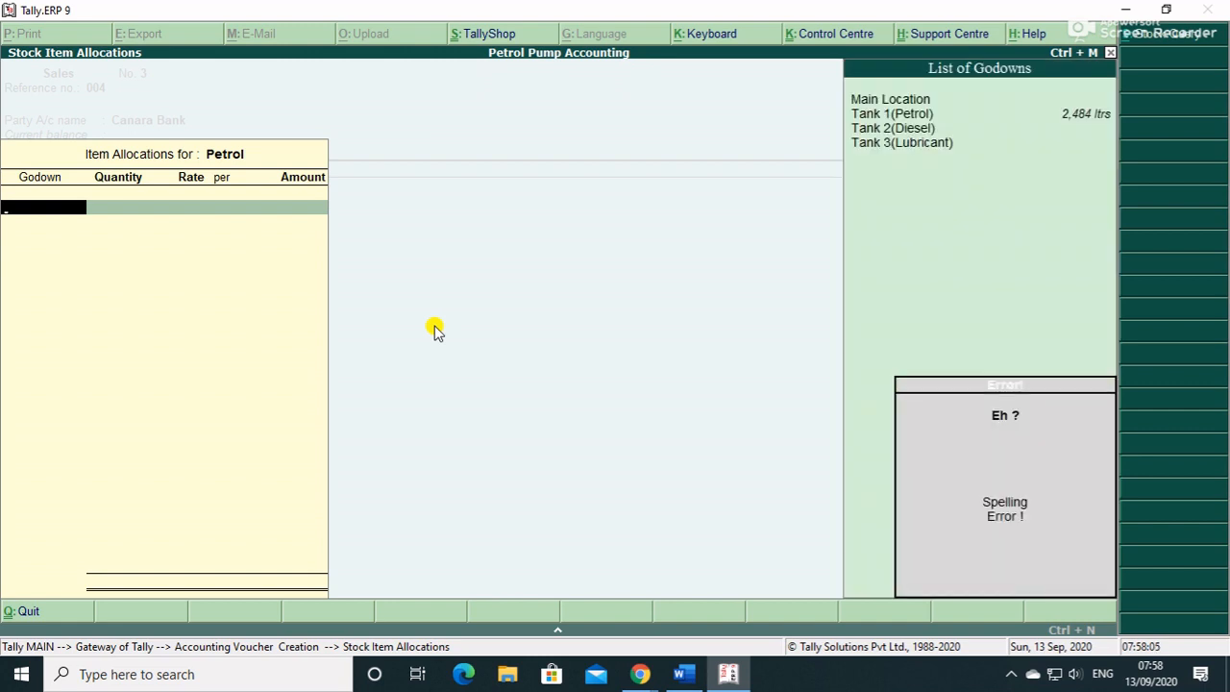
pyautogui.press('Down')
pyautogui.press('Down')
pyautogui.press('Up')
pyautogui.press('Return')
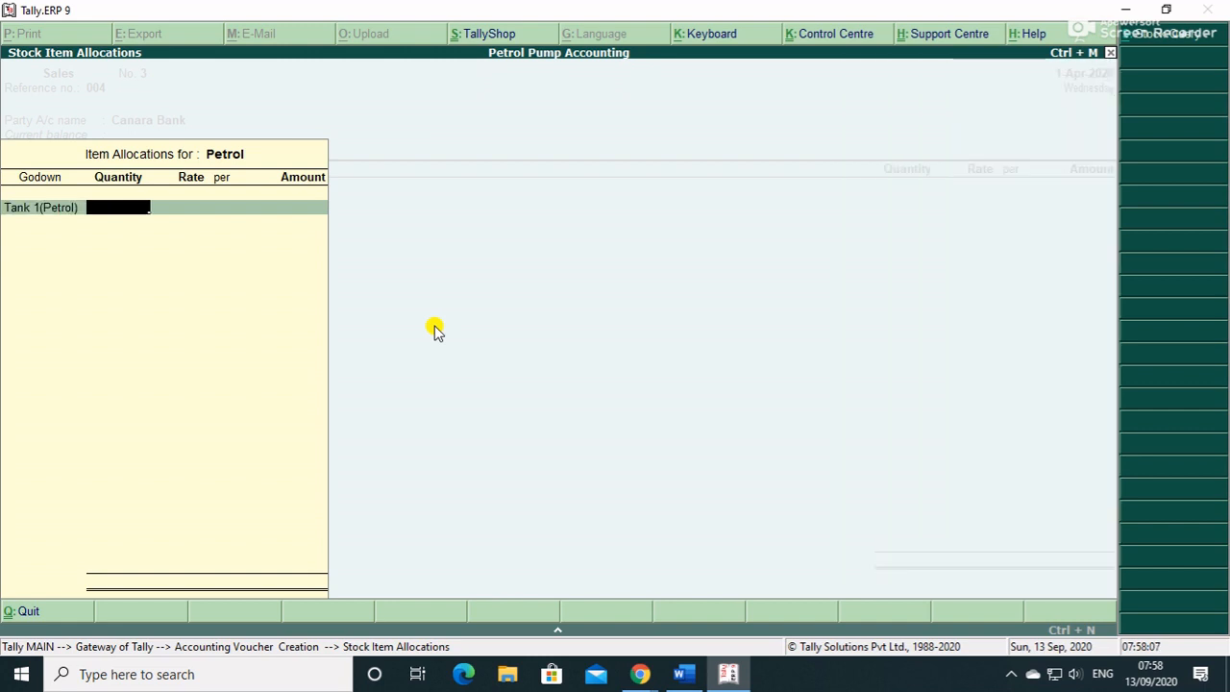
pyautogui.write('5')
pyautogui.press('Return')
pyautogui.press('Return')
pyautogui.press('Return')
pyautogui.press('Return')
# - Close the item list and browse the transaction types in Canara Bank's allocation
pyautogui.press('Return')
pyautogui.press('Return')
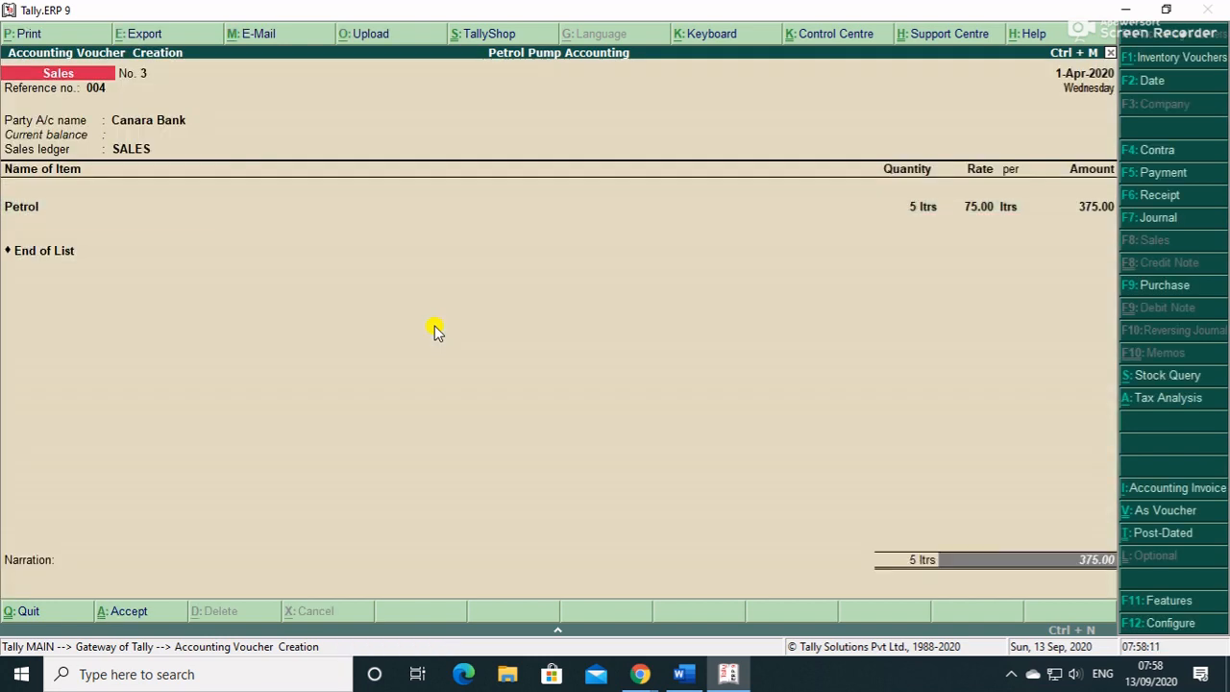
pyautogui.press('Return')
pyautogui.press('Return')
pyautogui.press('Return')
pyautogui.press('BackSpace')
pyautogui.press('BackSpace')
pyautogui.press('Down')
pyautogui.press('Down')
pyautogui.press('Up')
pyautogui.press('Up')
pyautogui.press('Up')
pyautogui.press('Down')
pyautogui.press('Down')
pyautogui.press('Down')
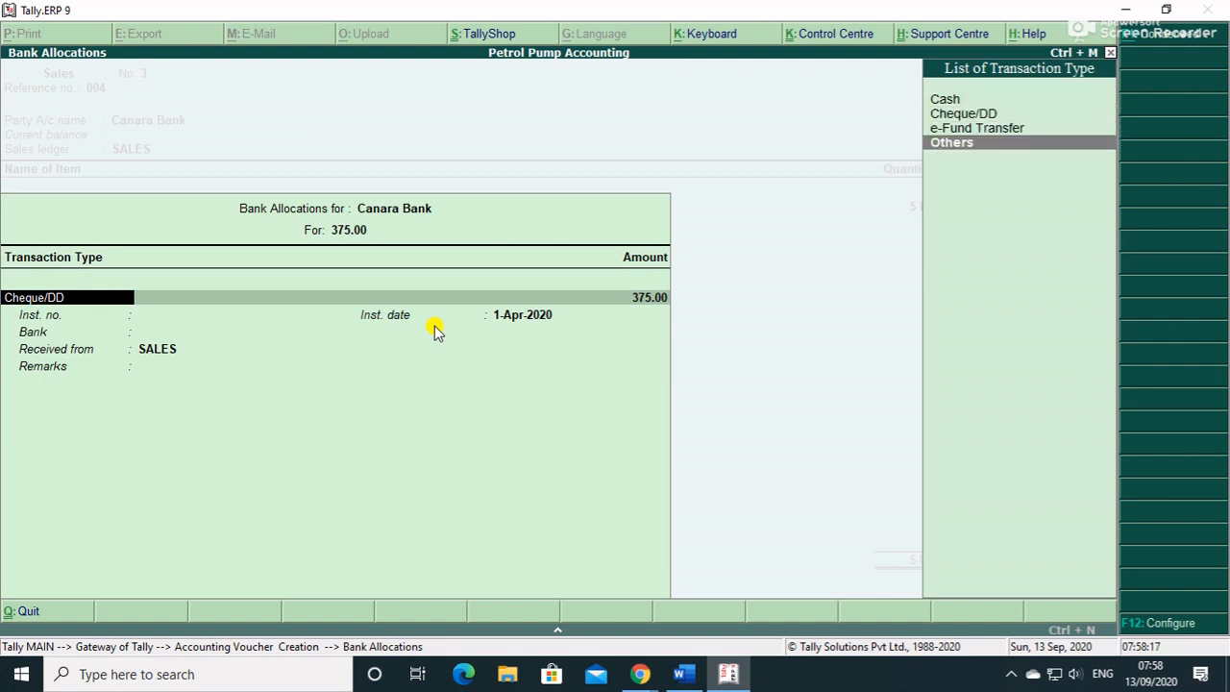
# - Quit the Canara Bank allocation and return to the sales voucher
pyautogui.click(434, 329)
pyautogui.press('F12')
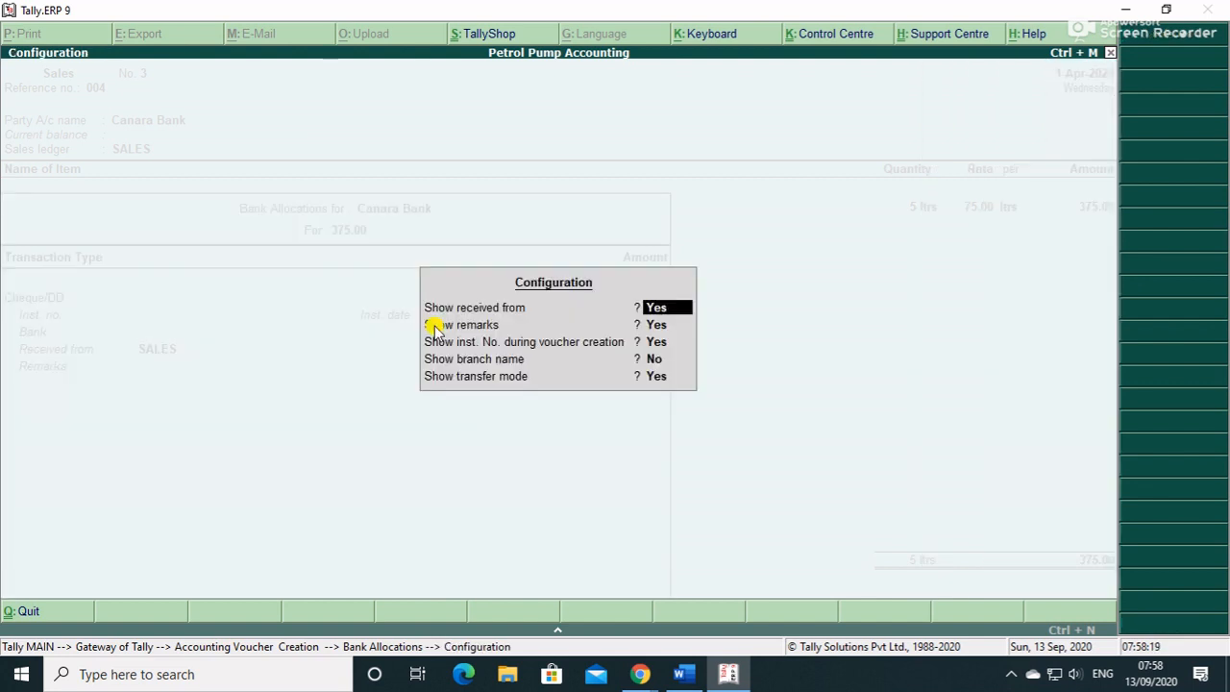
pyautogui.press('Escape')
pyautogui.press('Escape')
pyautogui.press('y')
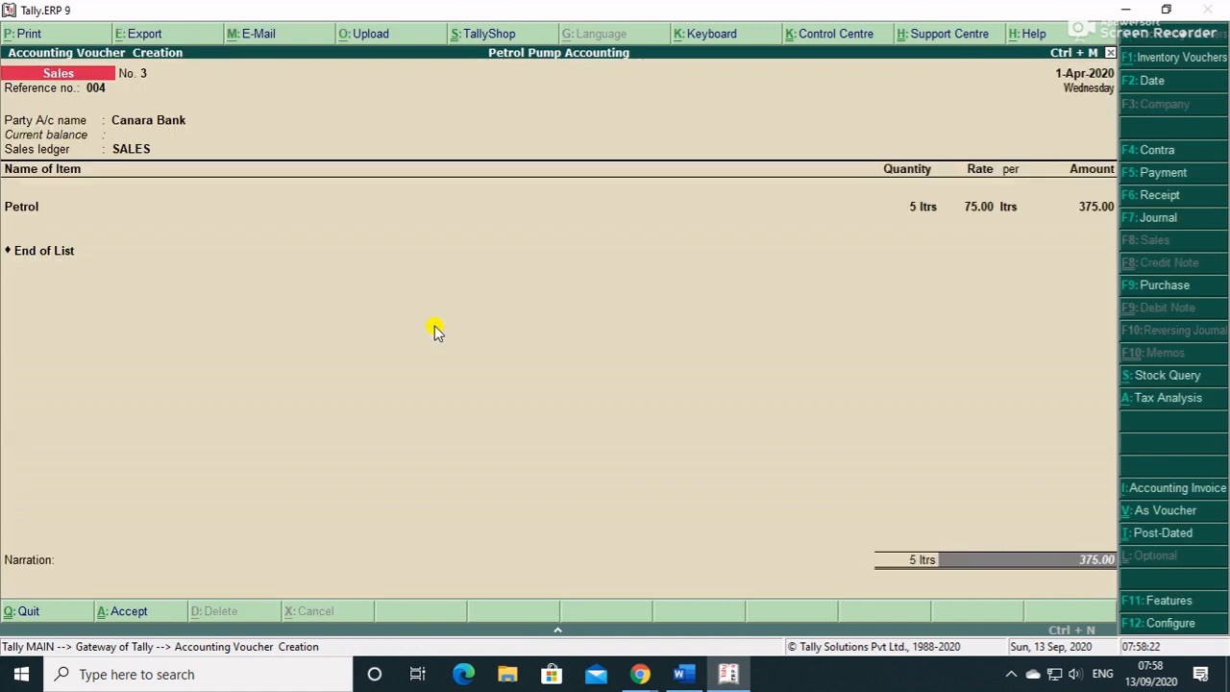
# - In the F11 accounting features, turn on 'Set/alter transaction types'
pyautogui.press('F11')
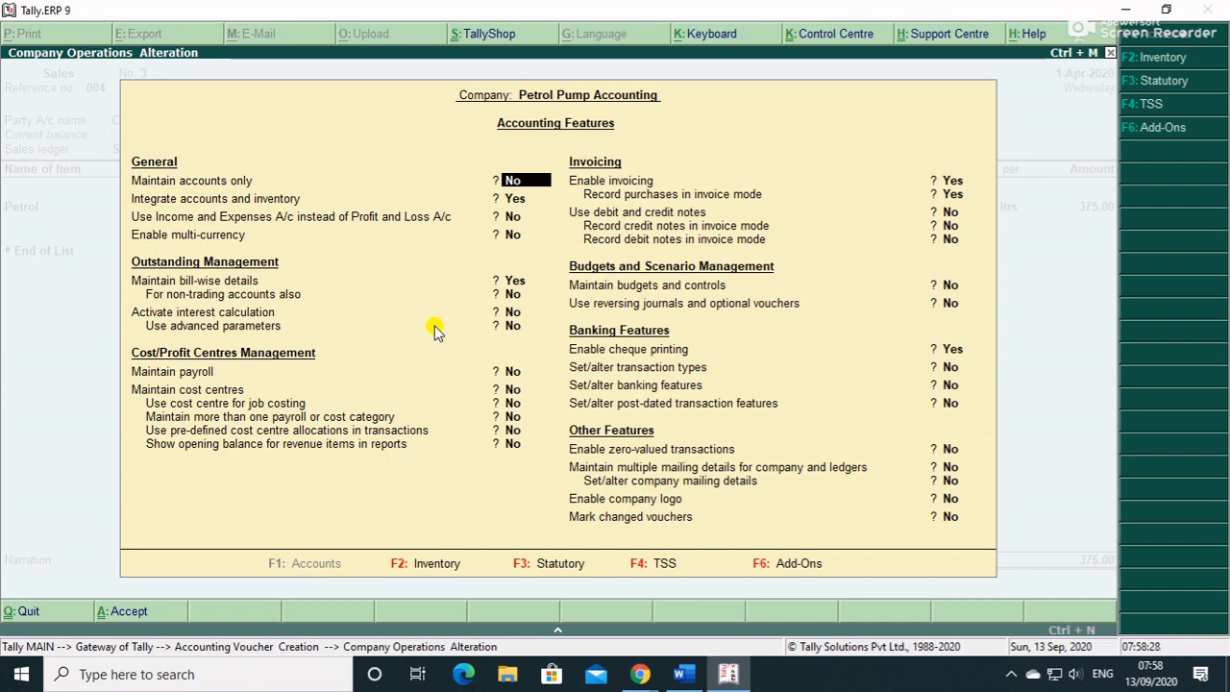
pyautogui.press('Return')
pyautogui.press('Return')
pyautogui.press('Return')
pyautogui.press('Return')
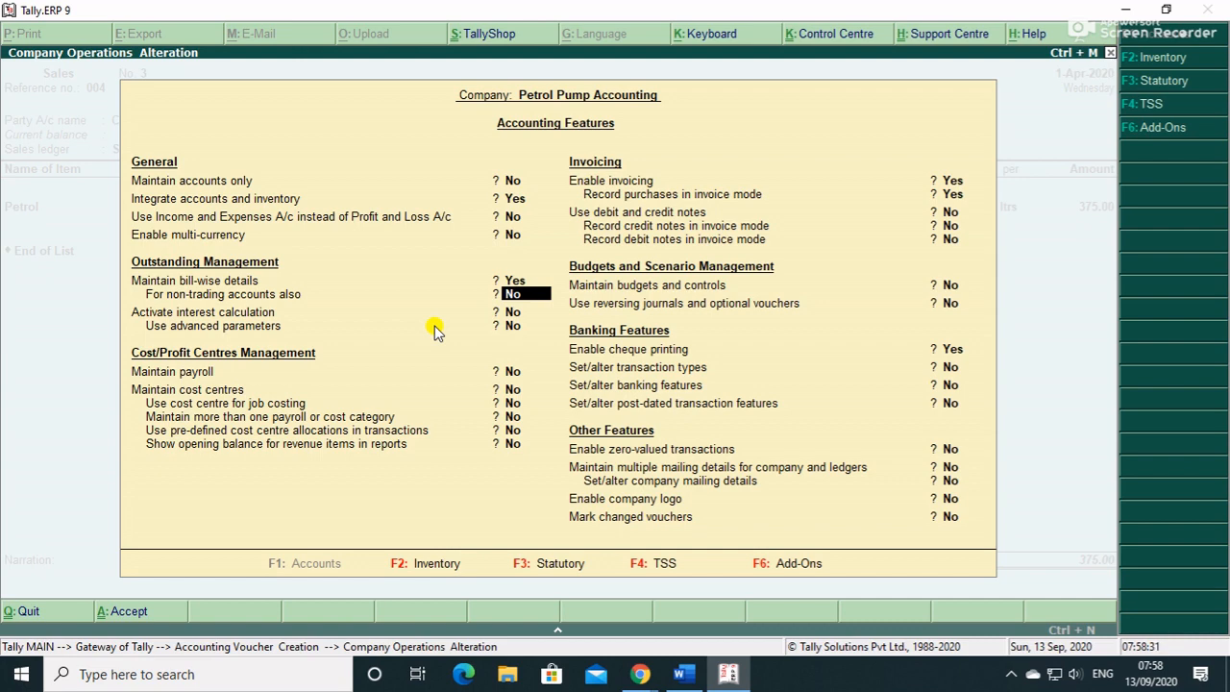
pyautogui.press('Return')
pyautogui.press('Return')
pyautogui.press('Return')
pyautogui.press('Return')
pyautogui.press('Return')
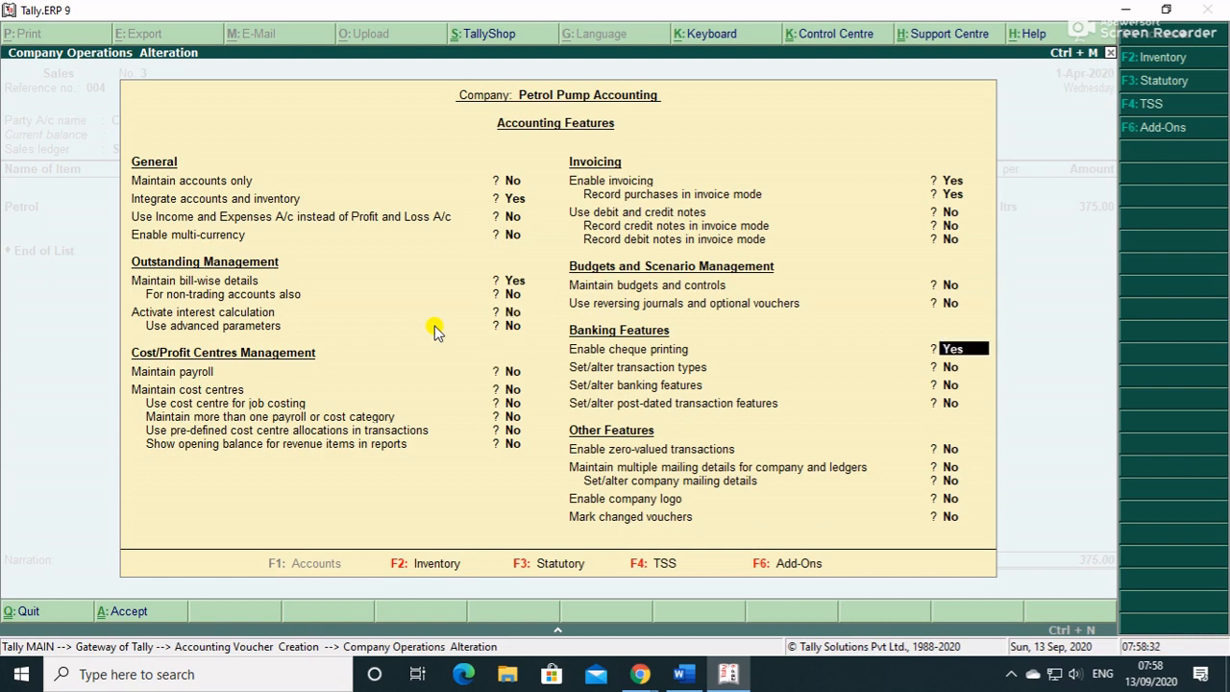
pyautogui.press('Return')
pyautogui.press('Up')
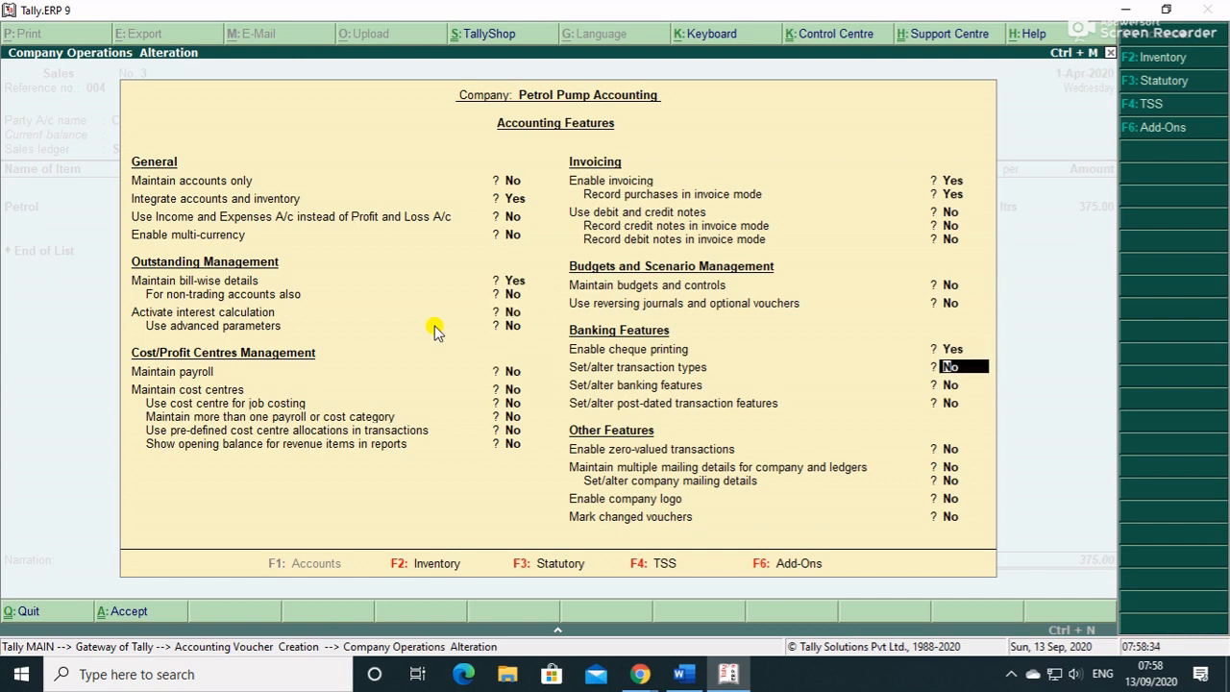
pyautogui.press('Return')
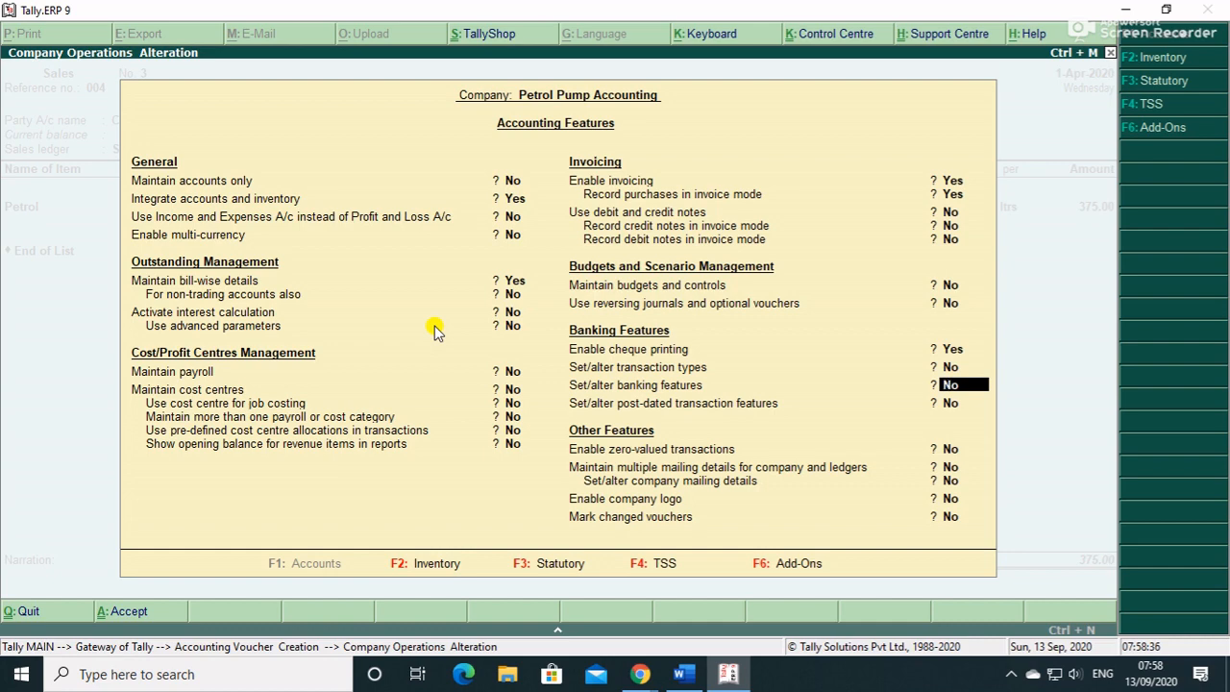
pyautogui.press('y')
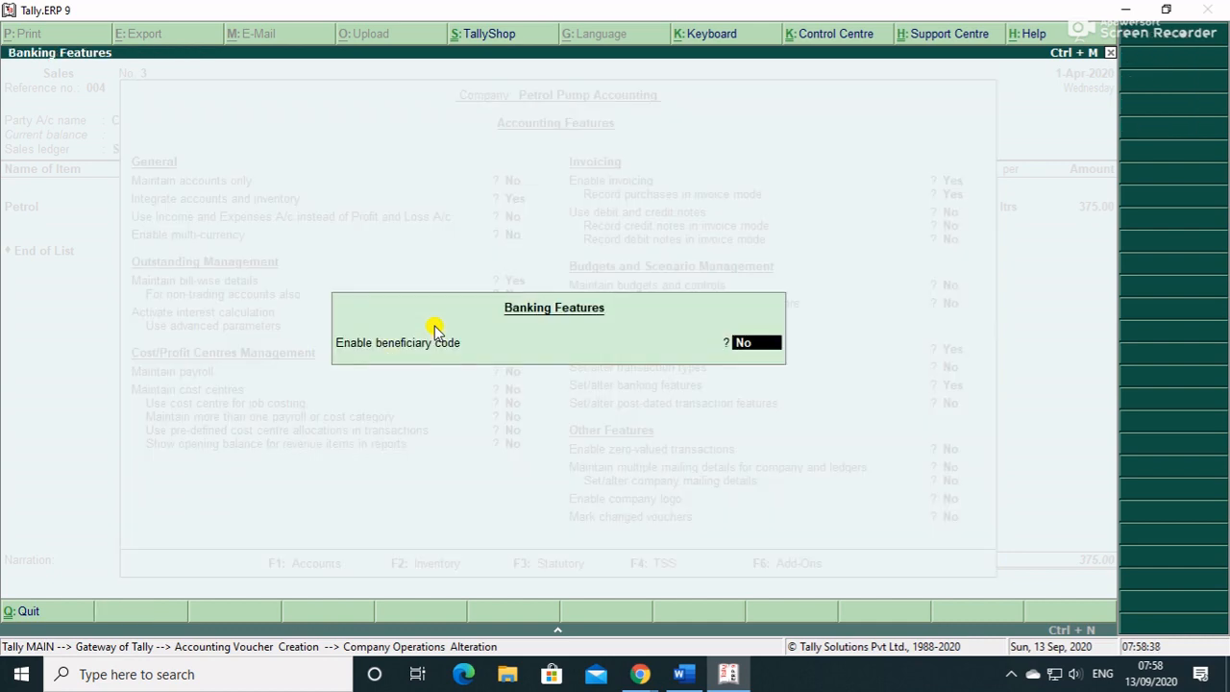
pyautogui.press('Return')
pyautogui.press('Up')
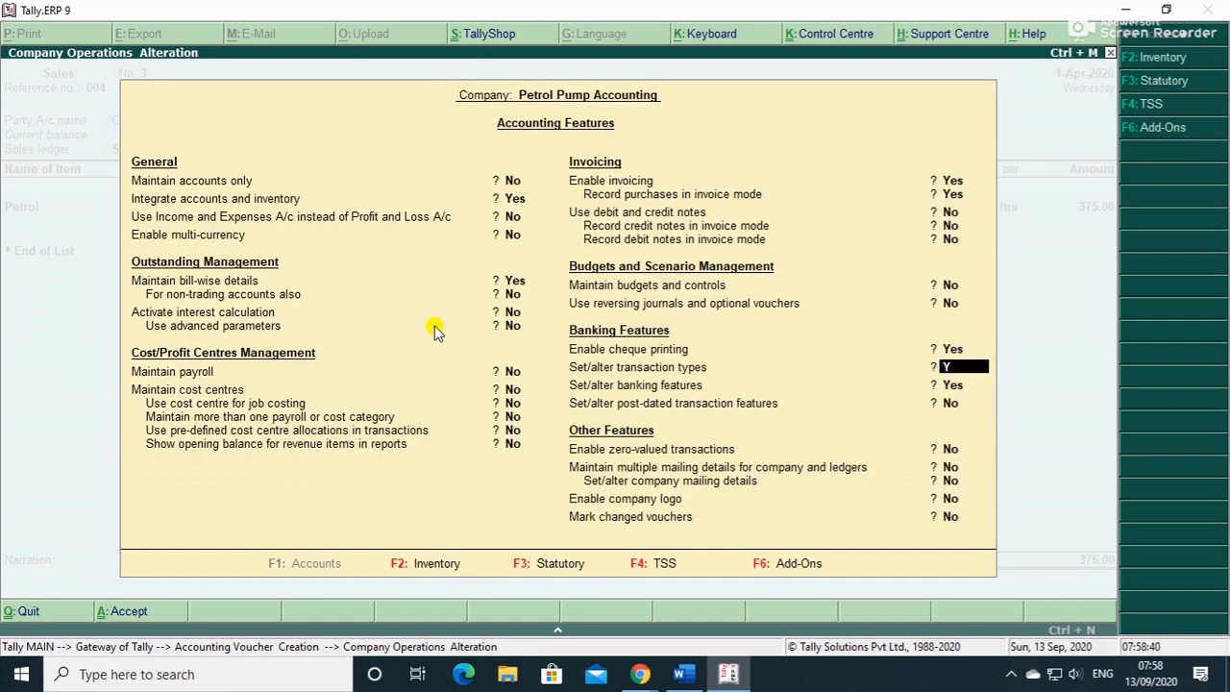
pyautogui.press('y')
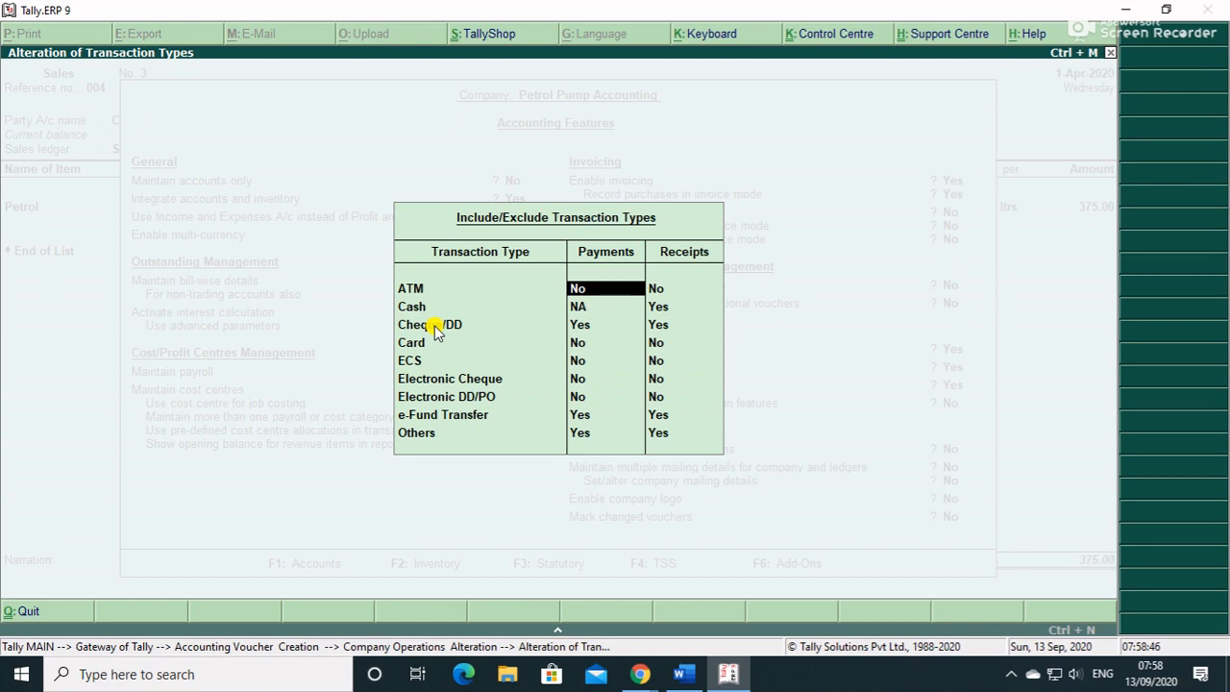
# - Enable ATM, Card, Electronic Cheque and Electronic DD/PO for payments and receipts, leaving ECS off
pyautogui.press('y')
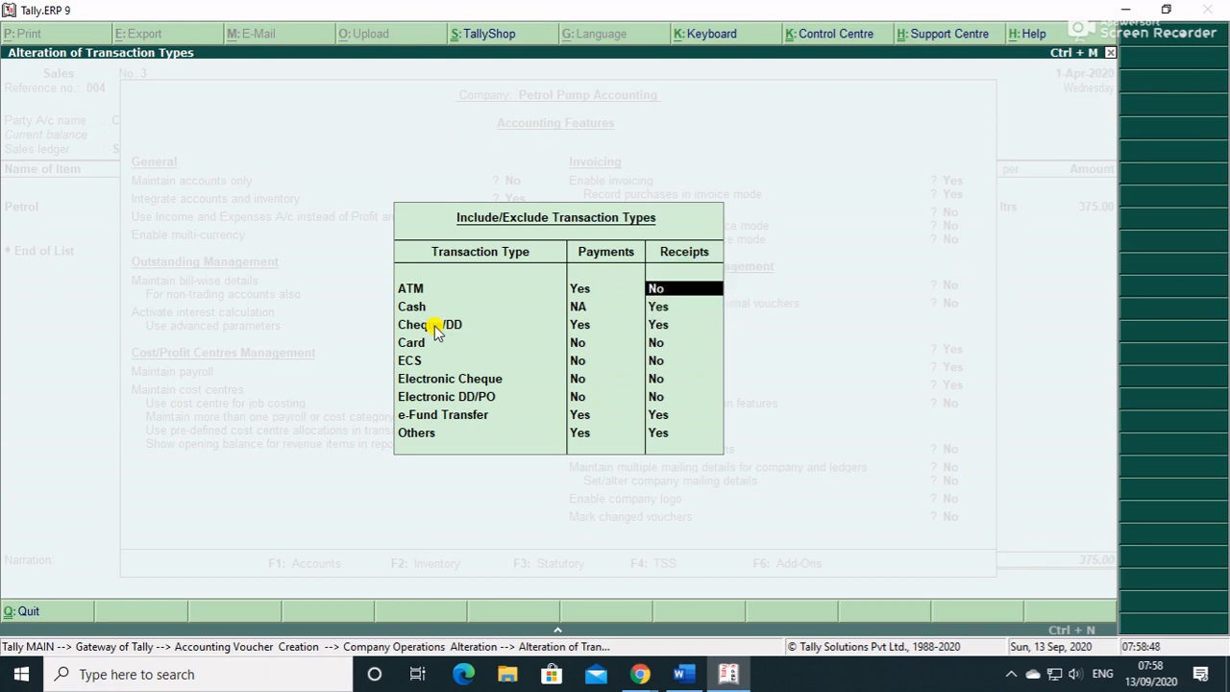
pyautogui.press('y')
pyautogui.press('Down')
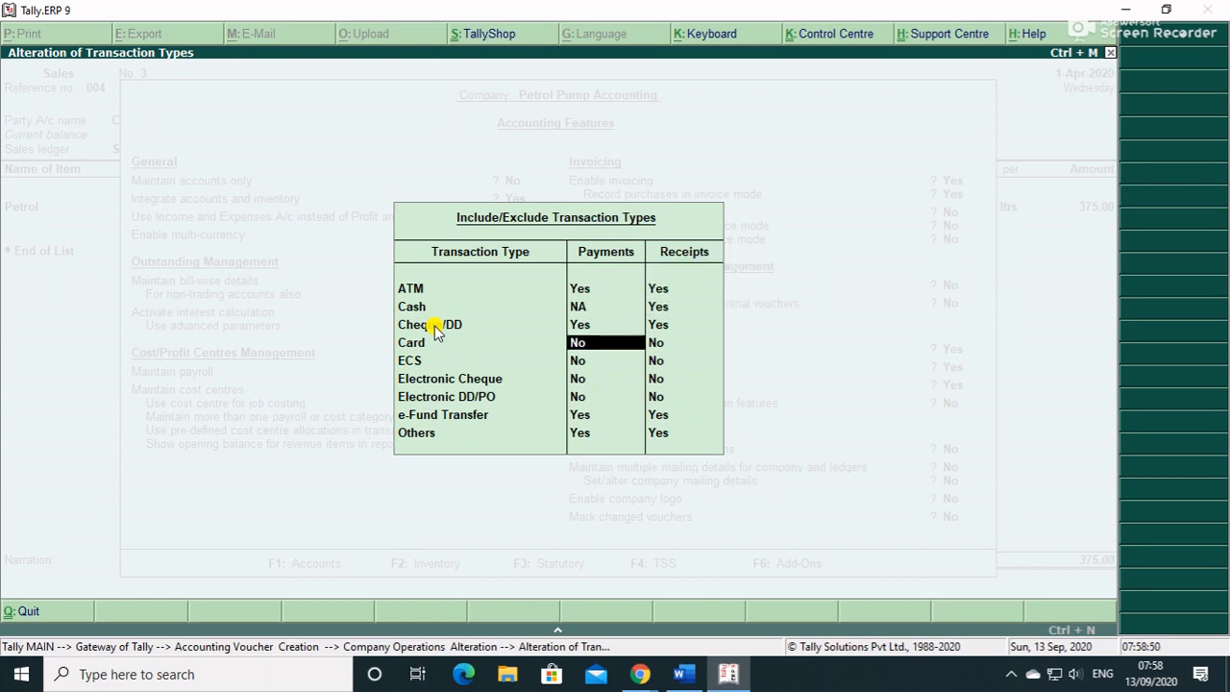
pyautogui.press('y')
pyautogui.press('y')
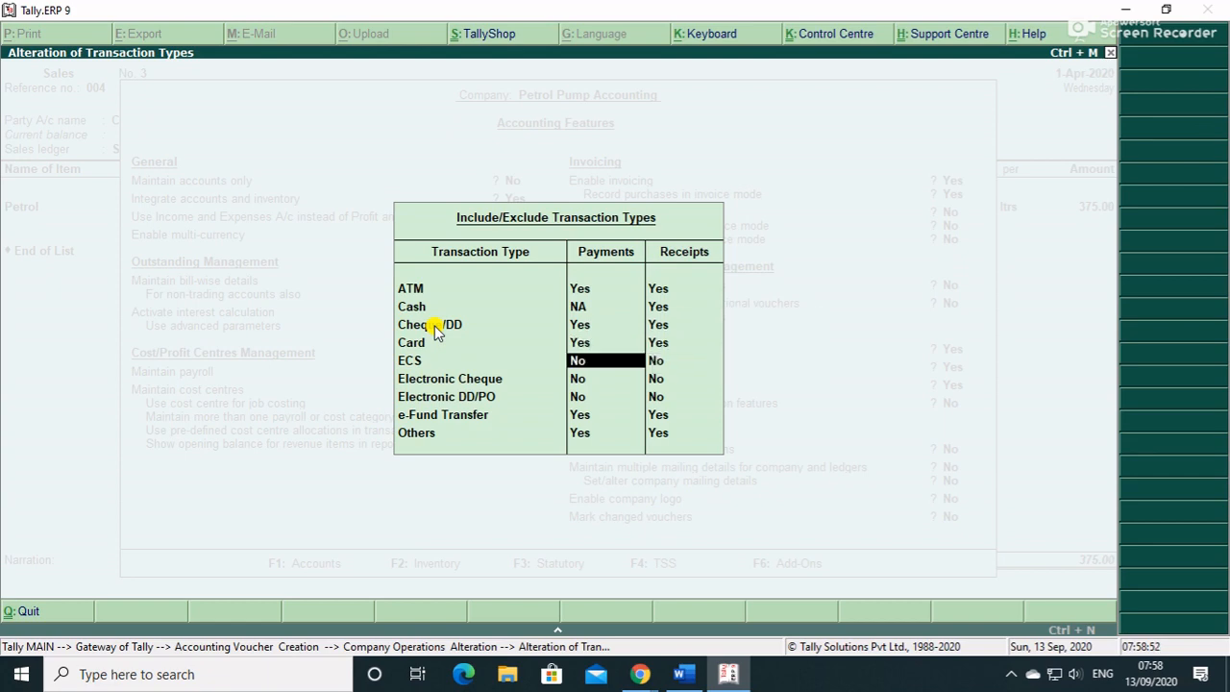
pyautogui.press('Return')
pyautogui.press('Return')
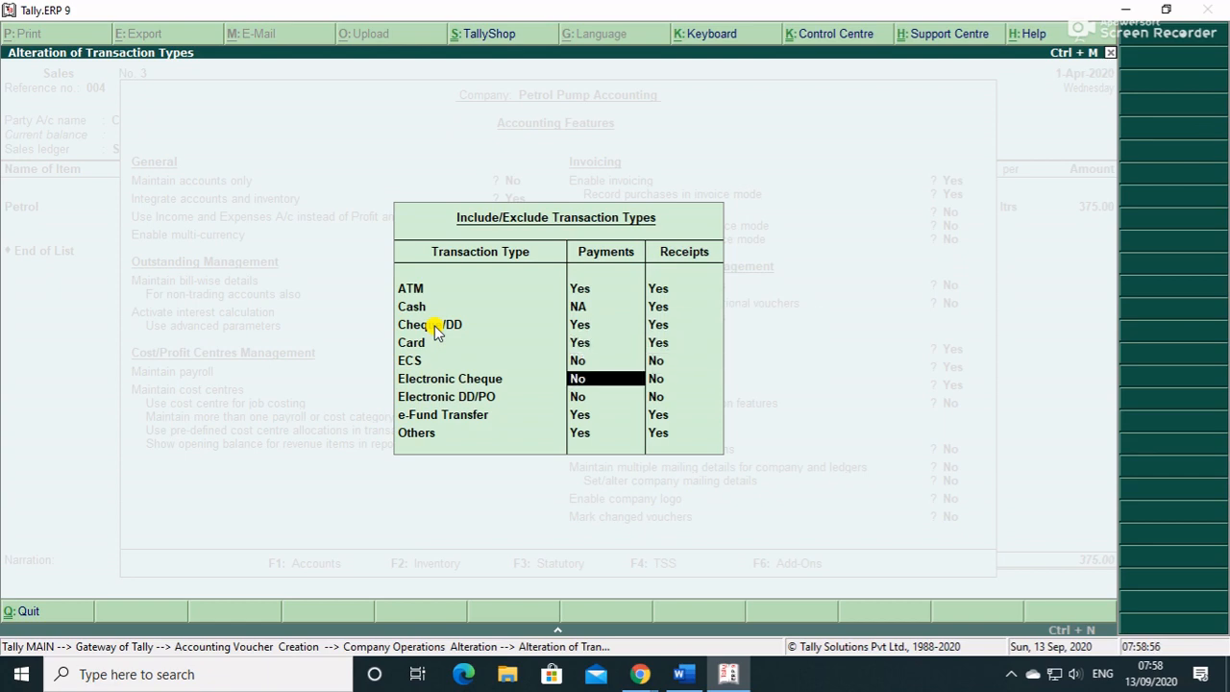
pyautogui.press('Return')
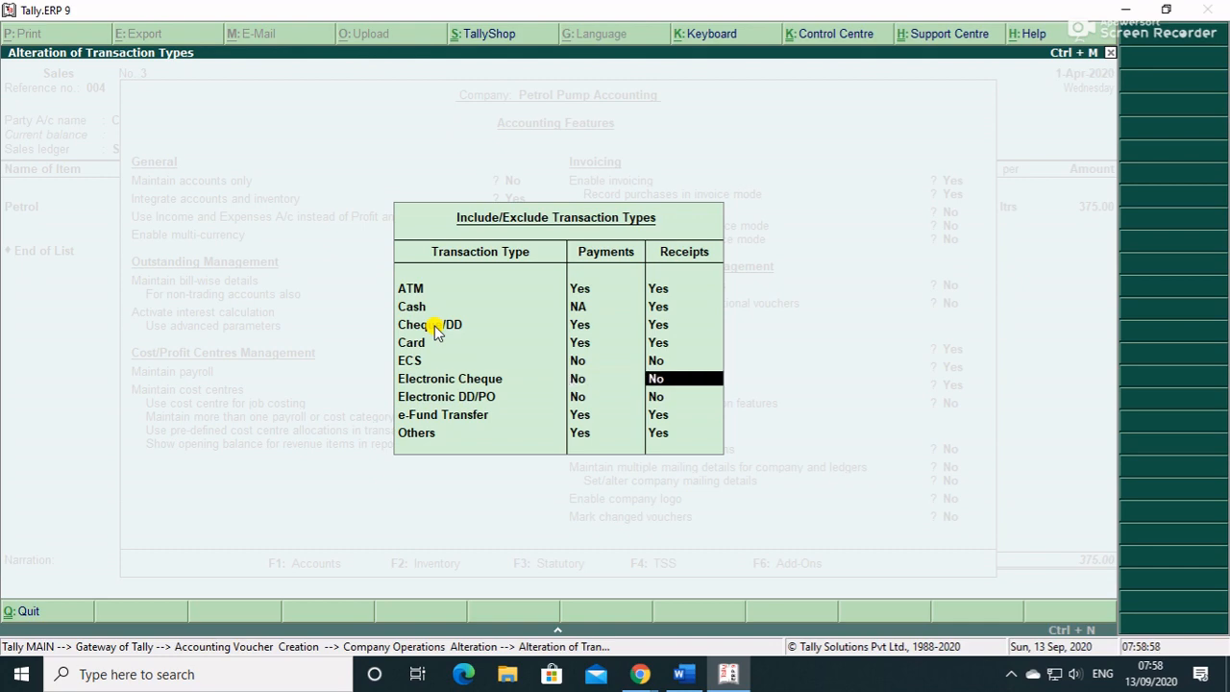
pyautogui.press('y')
pyautogui.press('Return')
pyautogui.press('y')
pyautogui.press('Return')
pyautogui.press('y')
pyautogui.press('Return')
pyautogui.press('y')
pyautogui.press('Return')
pyautogui.press('Return')
pyautogui.press('Return')
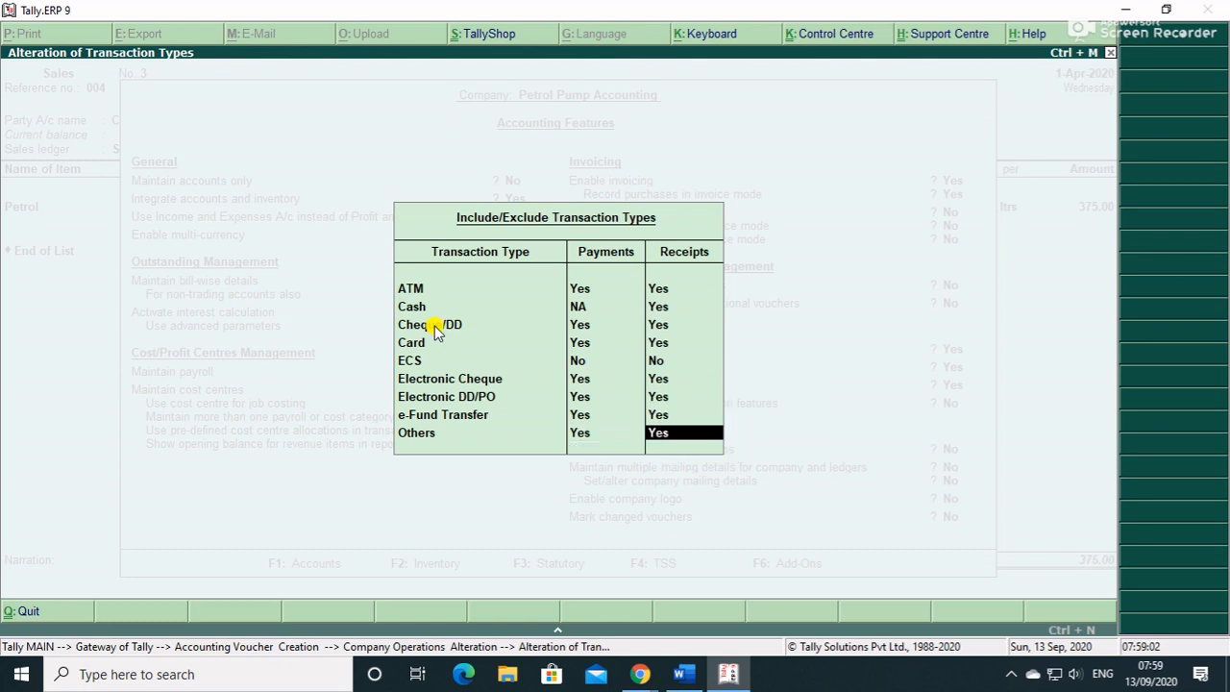
pyautogui.press('Return')
pyautogui.press('Return')
# - Turn off altering banking features and accept the feature changes
pyautogui.press('Return')
pyautogui.press('Return')
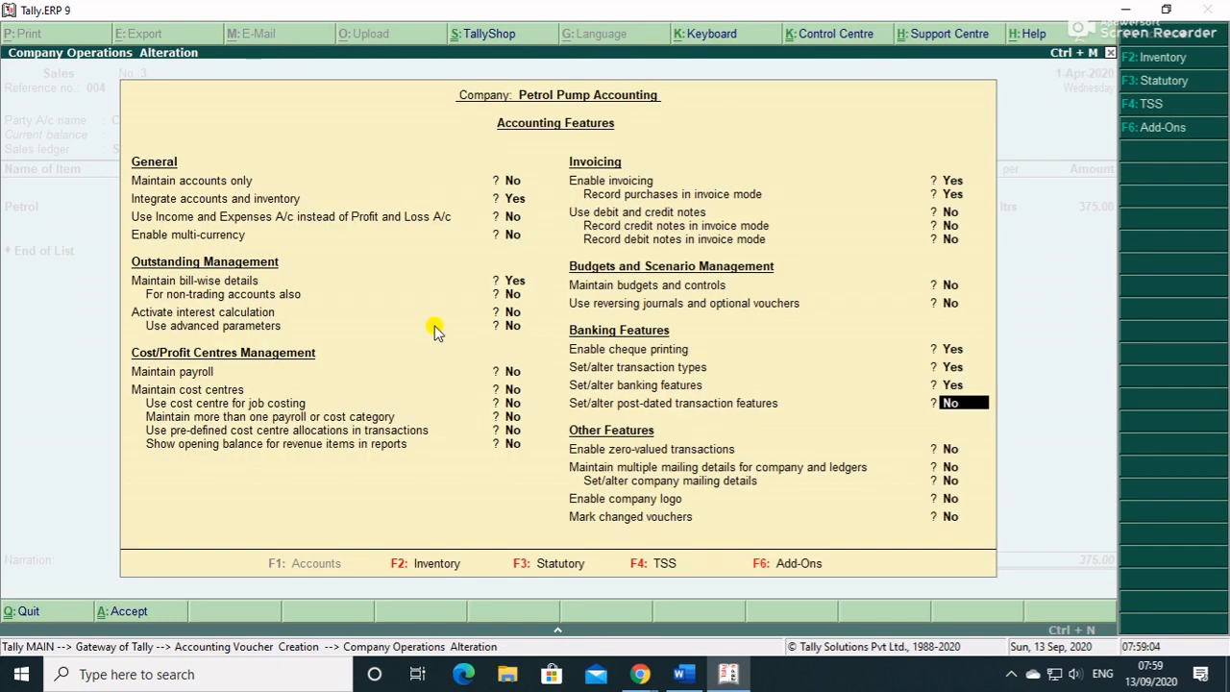
pyautogui.press('Up')
pyautogui.press('n')
pyautogui.press('Return')
pyautogui.hotkey('ctrl', 'a')
pyautogui.press('Return')
pyautogui.press('Return')
pyautogui.press('Return')
pyautogui.press('Return')
pyautogui.press('Return')
pyautogui.press('Return')
pyautogui.press('Return')
pyautogui.press('Return')
pyautogui.press('Return')
pyautogui.press('Return')
pyautogui.press('Return')
pyautogui.press('Return')
pyautogui.press('Return')
pyautogui.press('Return')
pyautogui.press('Return')
pyautogui.press('Return')
pyautogui.press('Return')
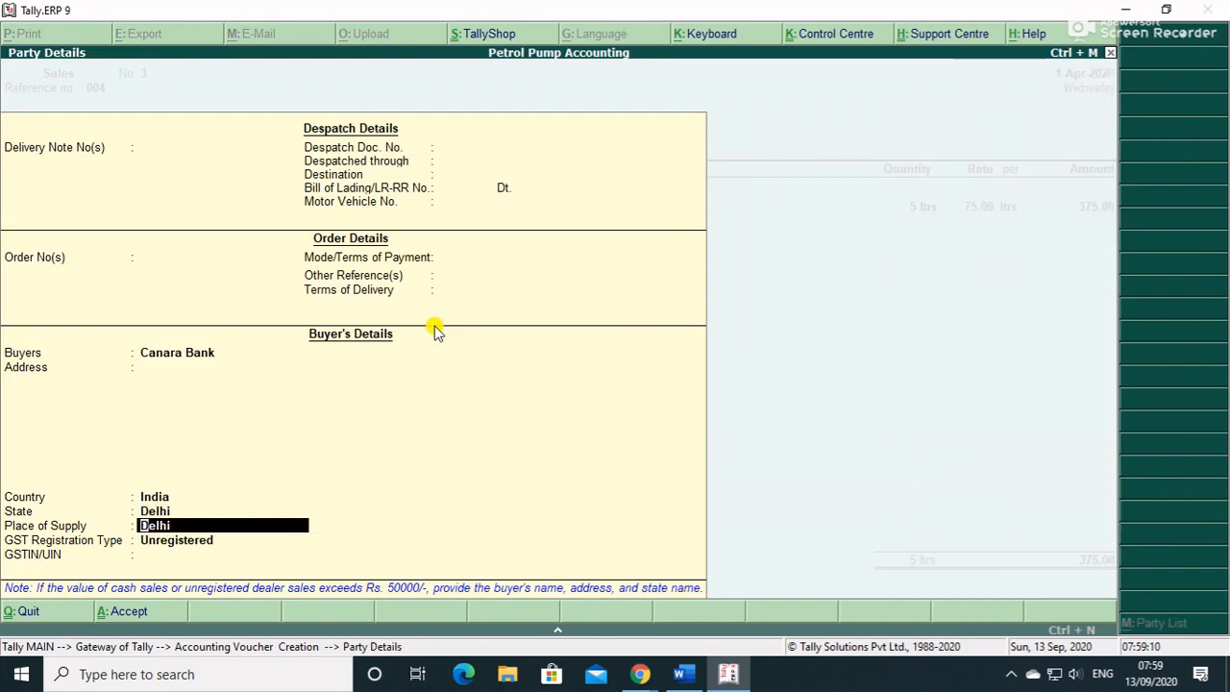
# - Return to Canara Bank's allocation and set its transaction type to ATM
pyautogui.press('Return')
pyautogui.press('Return')
pyautogui.press('Return')
pyautogui.press('Return')
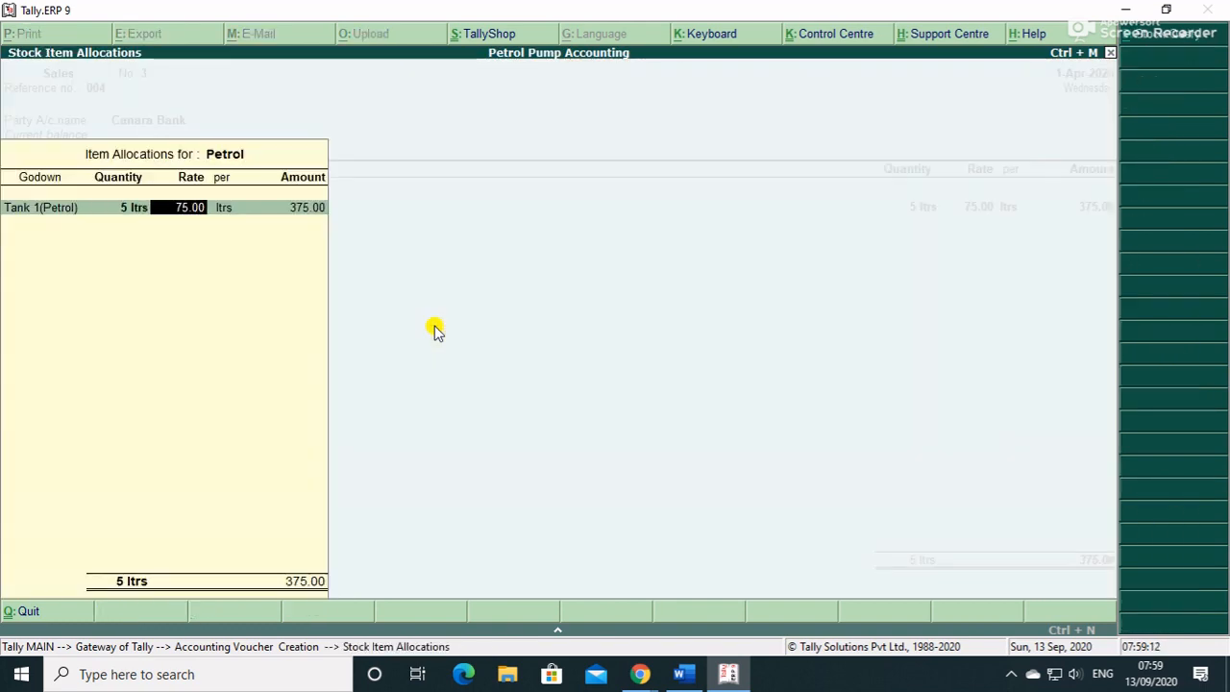
pyautogui.press('Return')
pyautogui.press('Return')
pyautogui.press('Return')
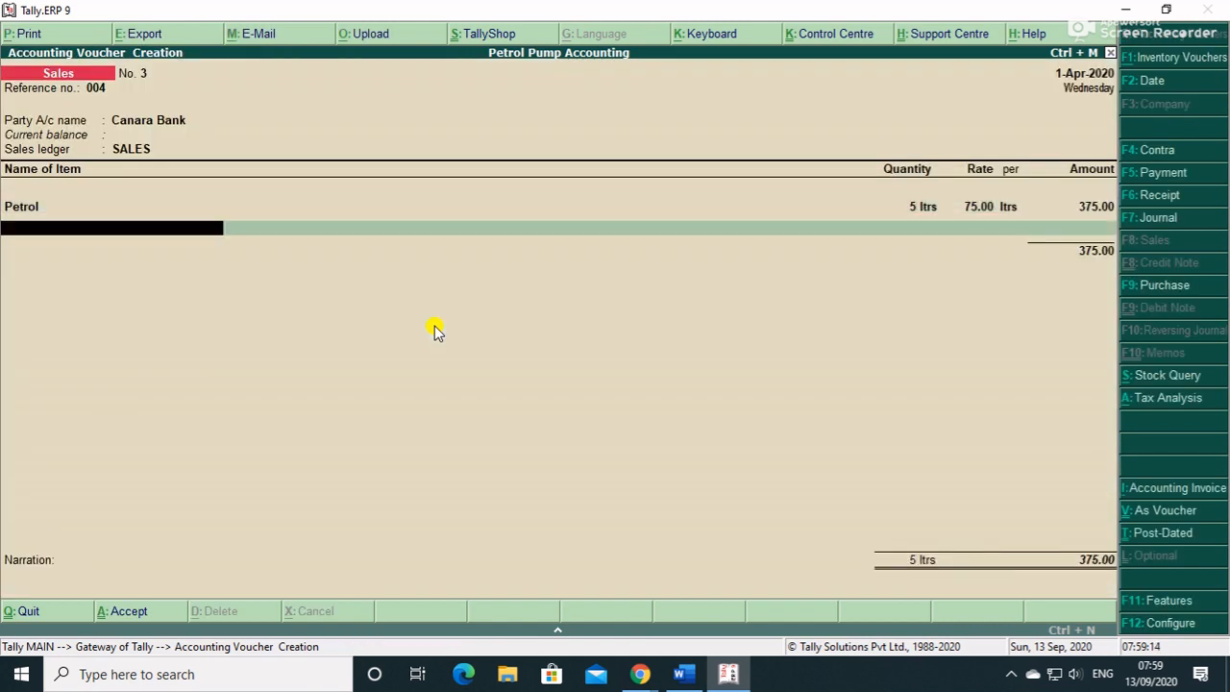
pyautogui.press('Return')
pyautogui.press('Return')
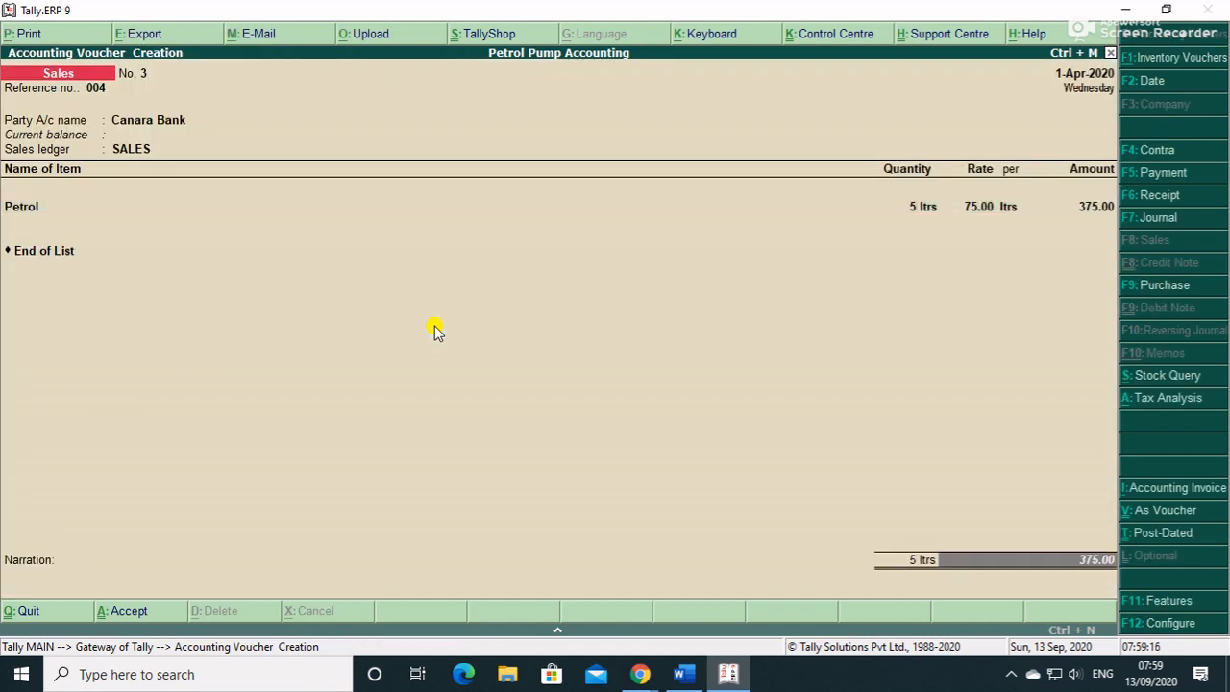
pyautogui.press('Return')
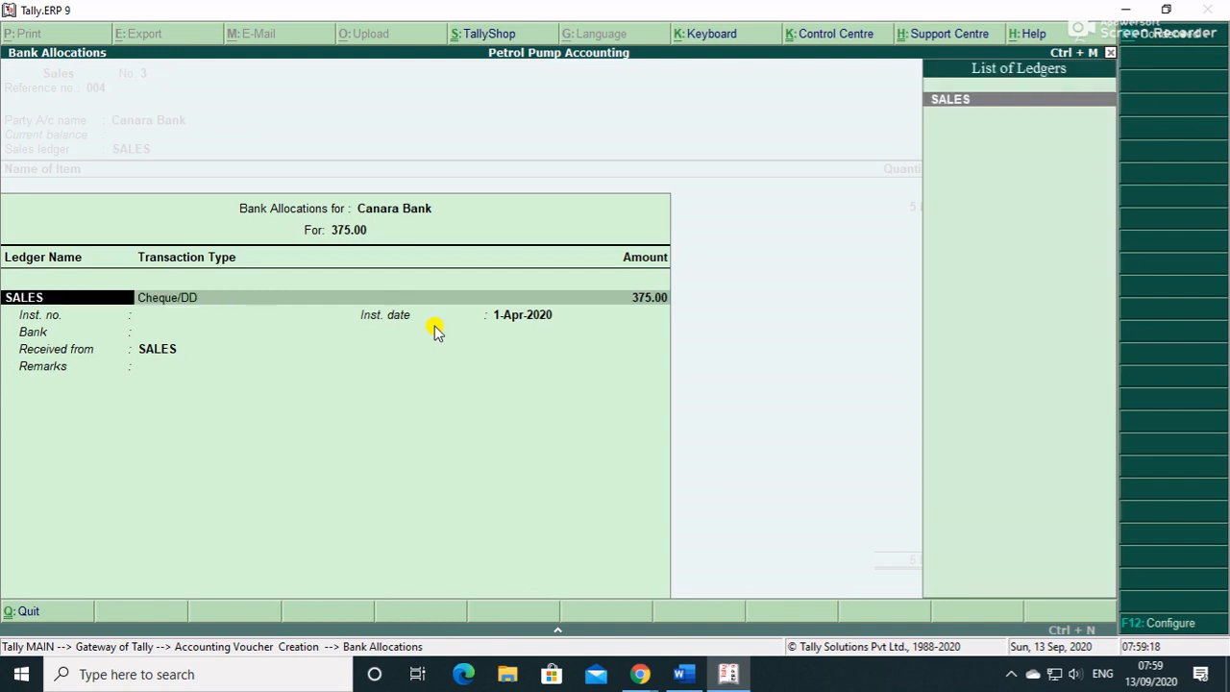
pyautogui.press('Return')
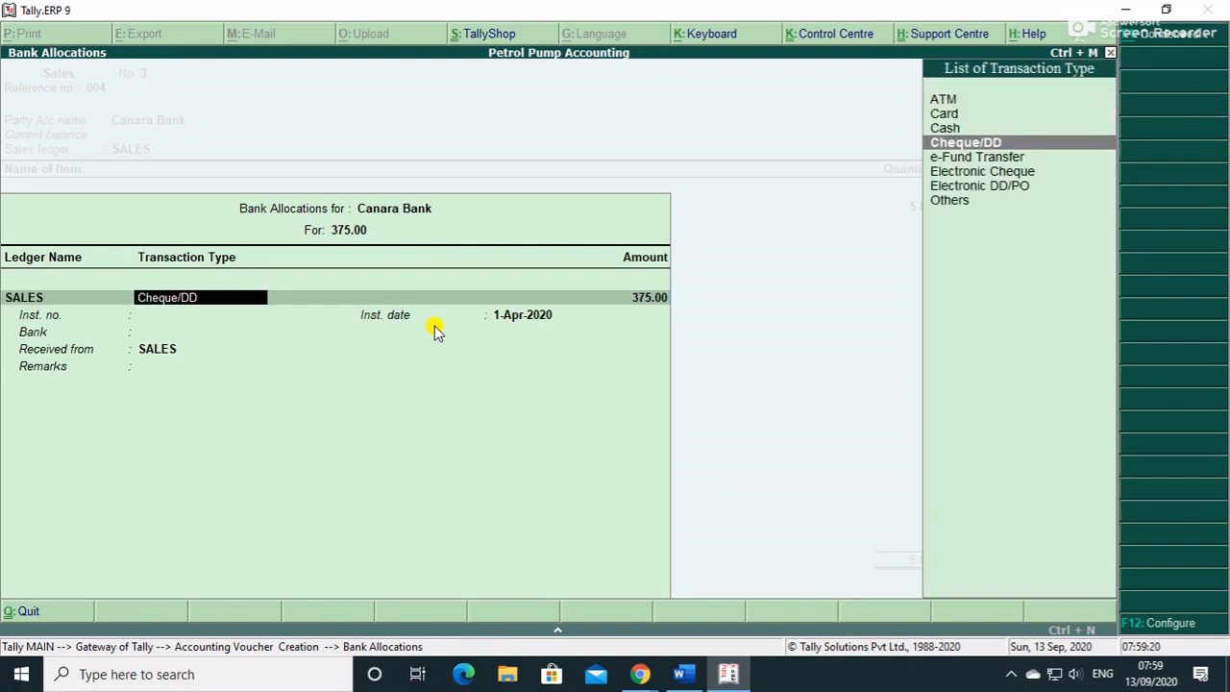
pyautogui.press('Down')
pyautogui.press('Up')
pyautogui.press('Up')
pyautogui.press('Up')
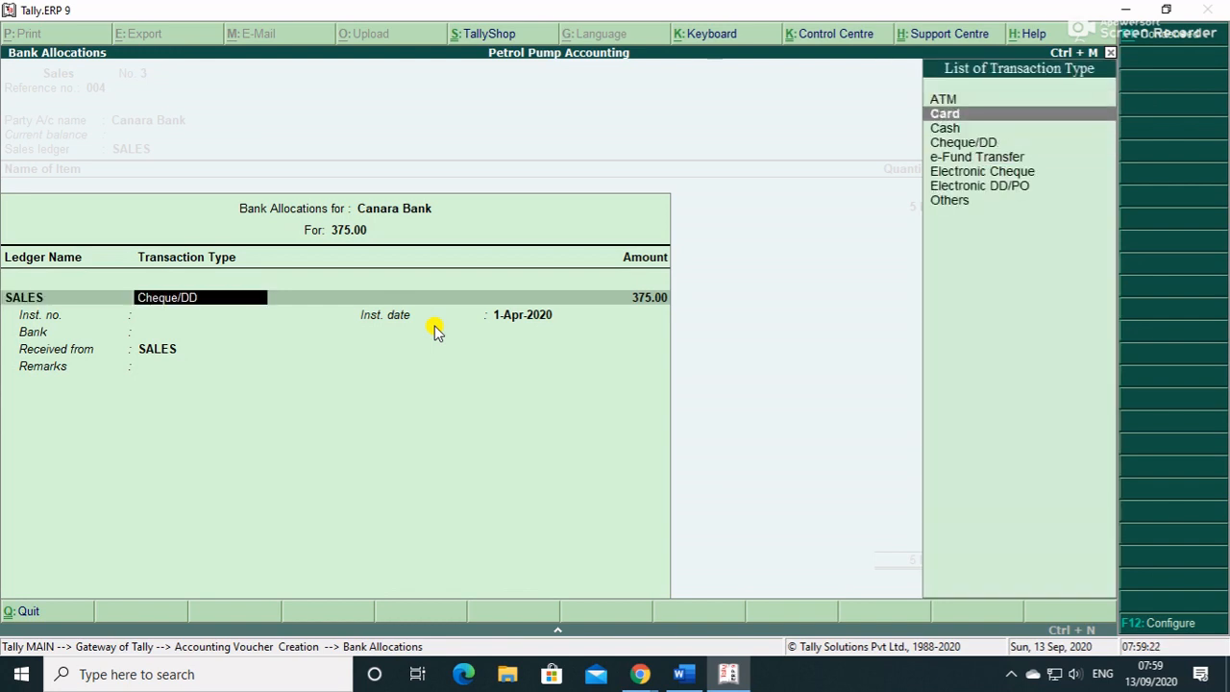
pyautogui.press('Up')
pyautogui.press('Return')
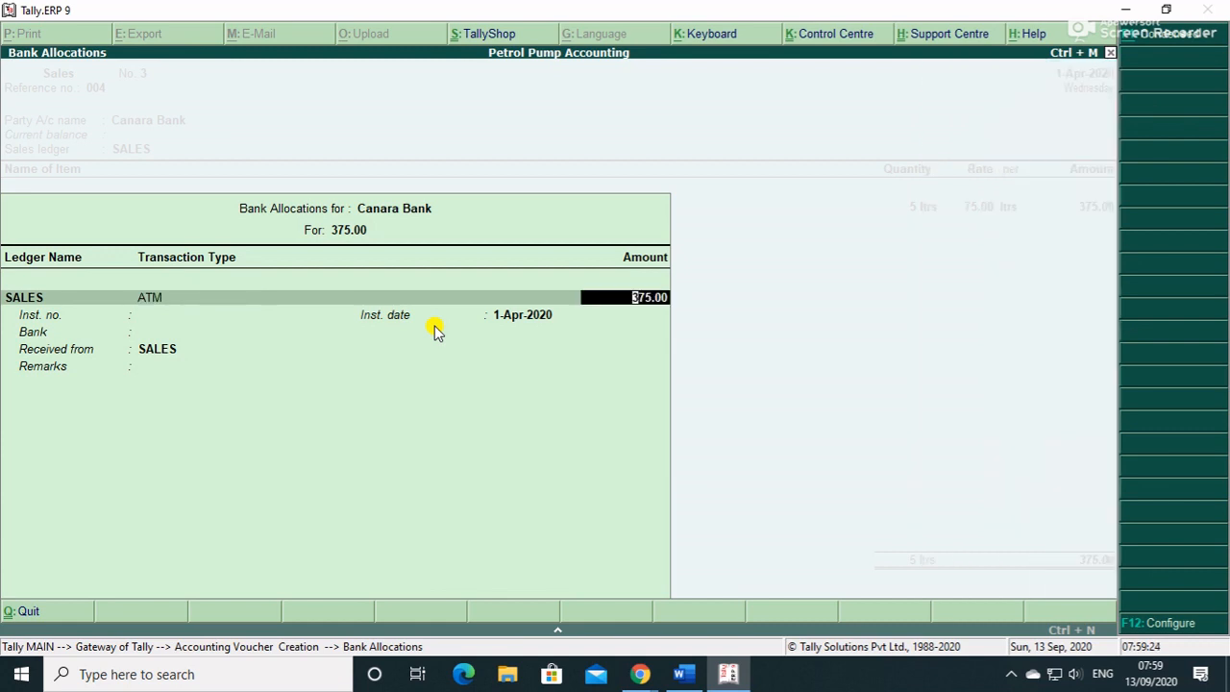
# - Accept the 375.00 allocation without instrument details and save Sales voucher No. 3
pyautogui.press('Return')
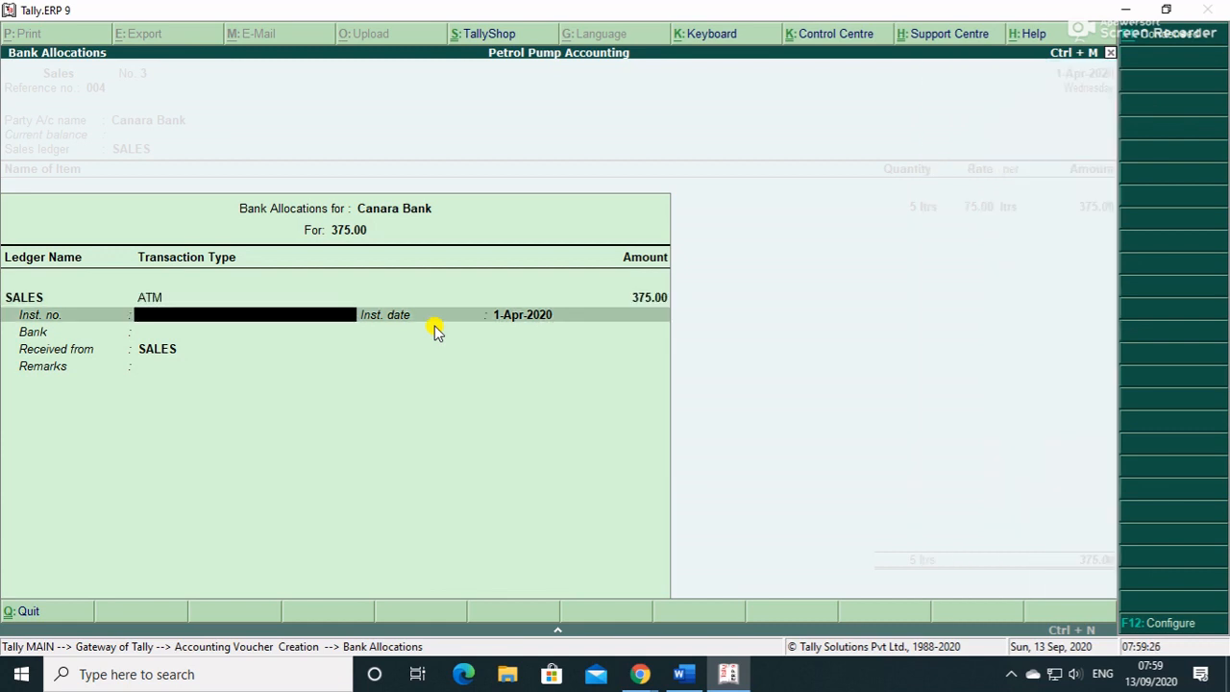
pyautogui.press('Return')
pyautogui.press('Return')
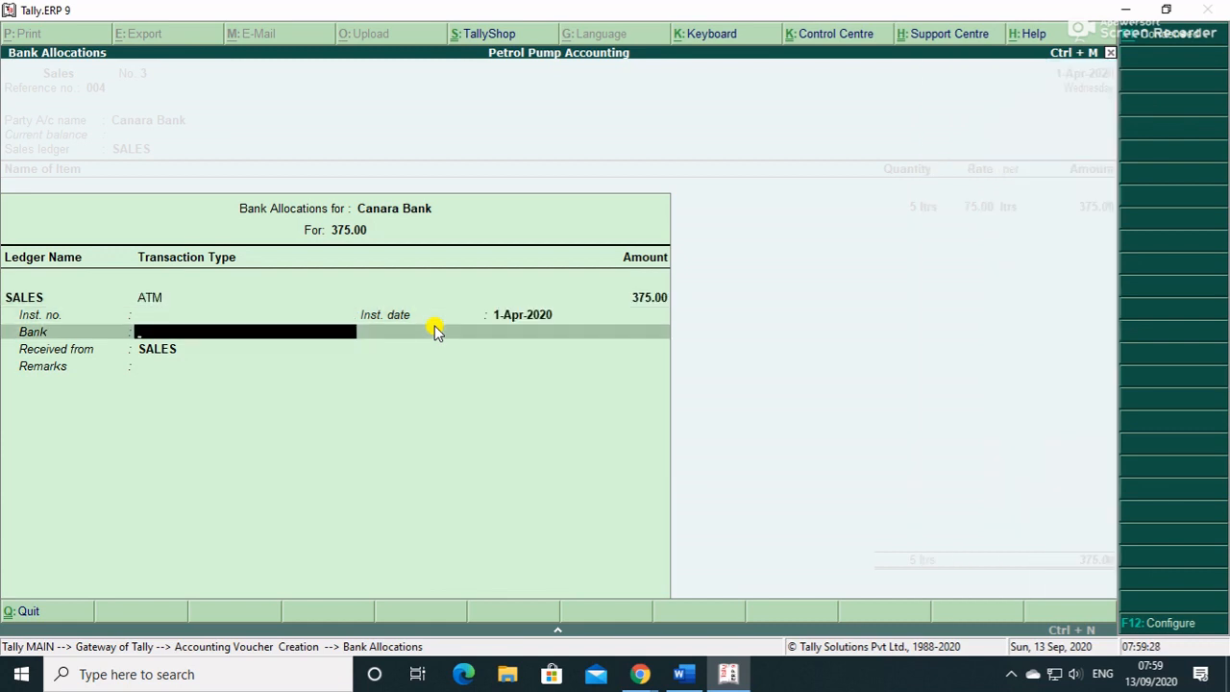
pyautogui.press('Return')
pyautogui.press('Return')
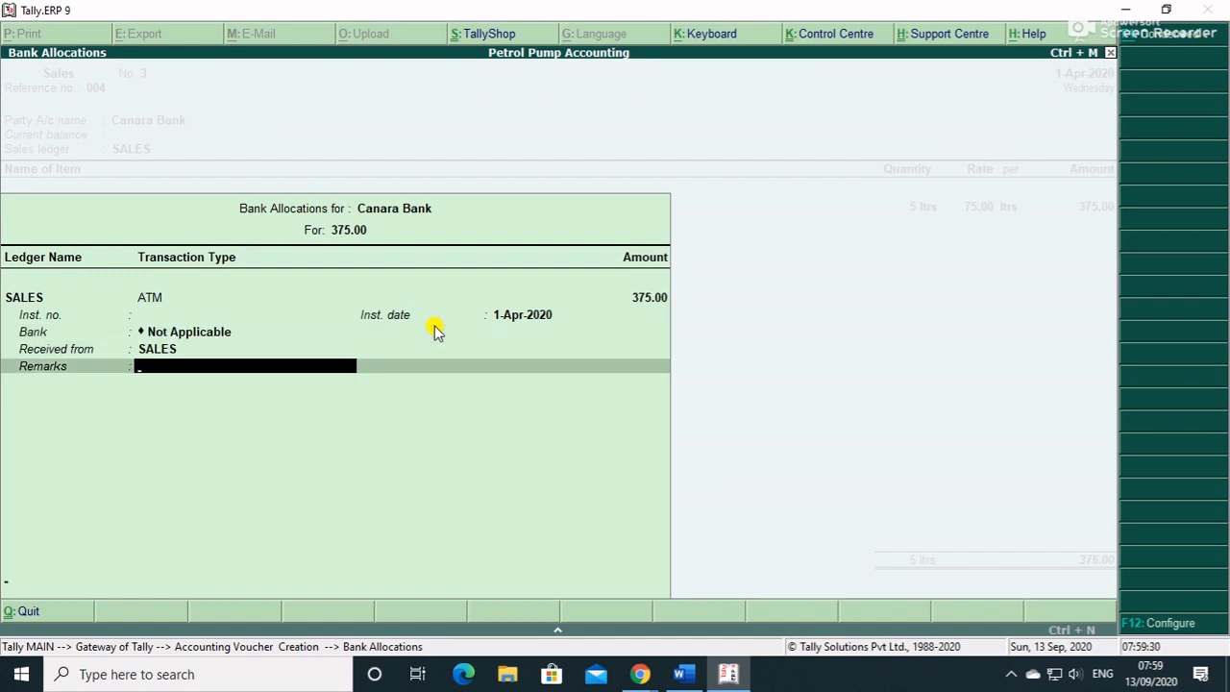
pyautogui.press('Return')
pyautogui.press('Return')
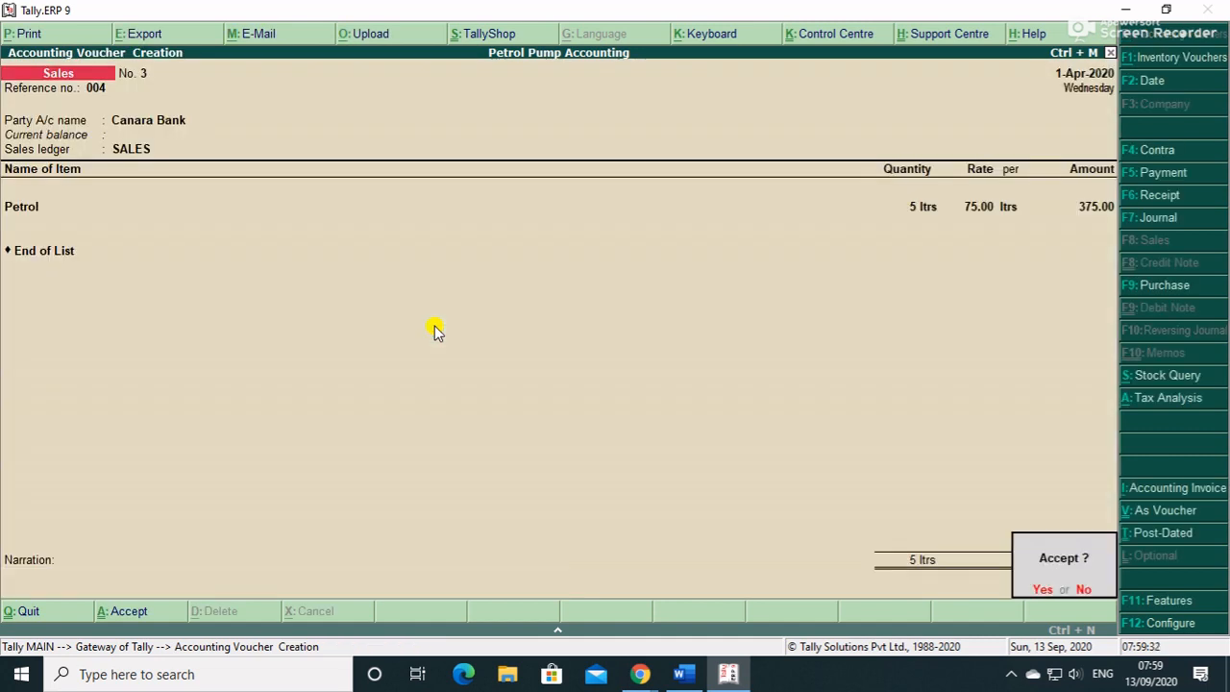
pyautogui.press('Return')
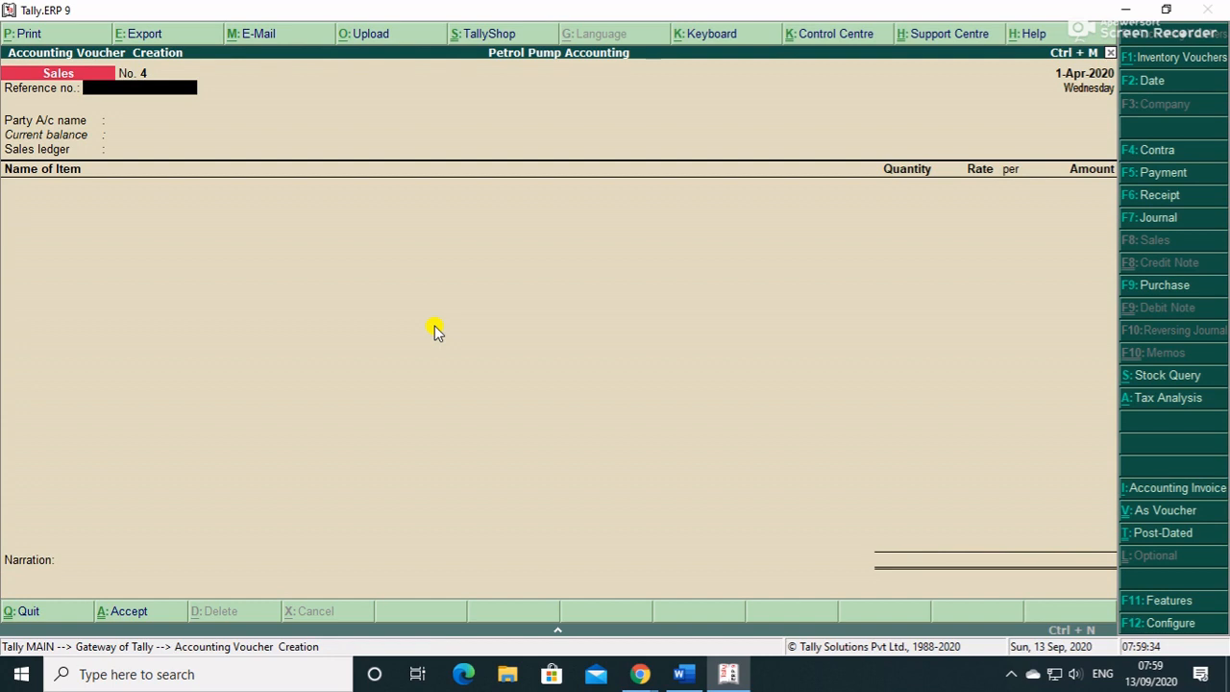
# - Enter reference 004, party Canara Bank as Unregistered, and the SALES ledger
pyautogui.write('004')
pyautogui.press('Return')
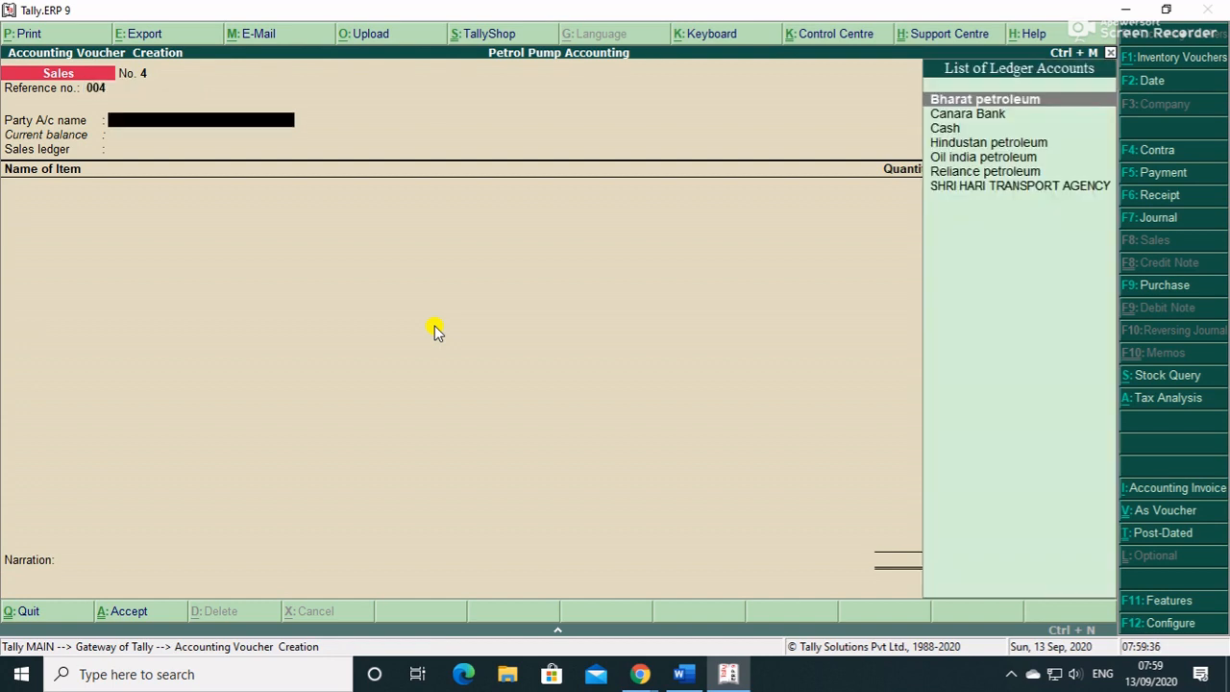
pyautogui.press('Down')
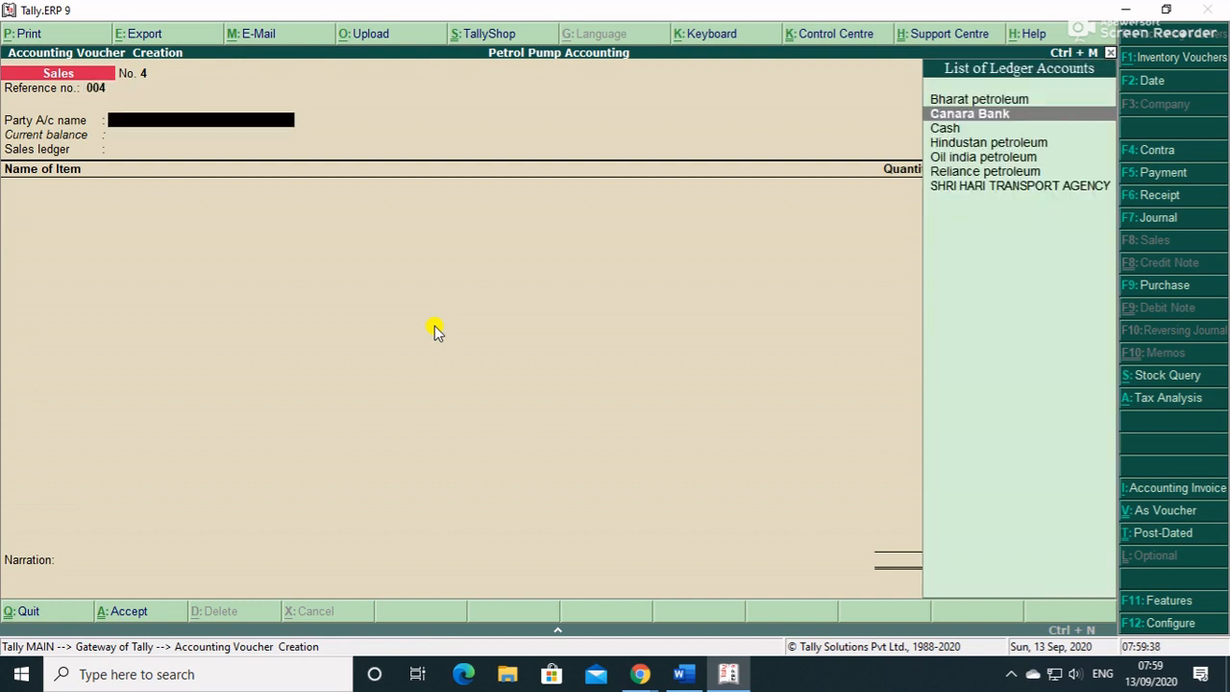
pyautogui.press('Return')
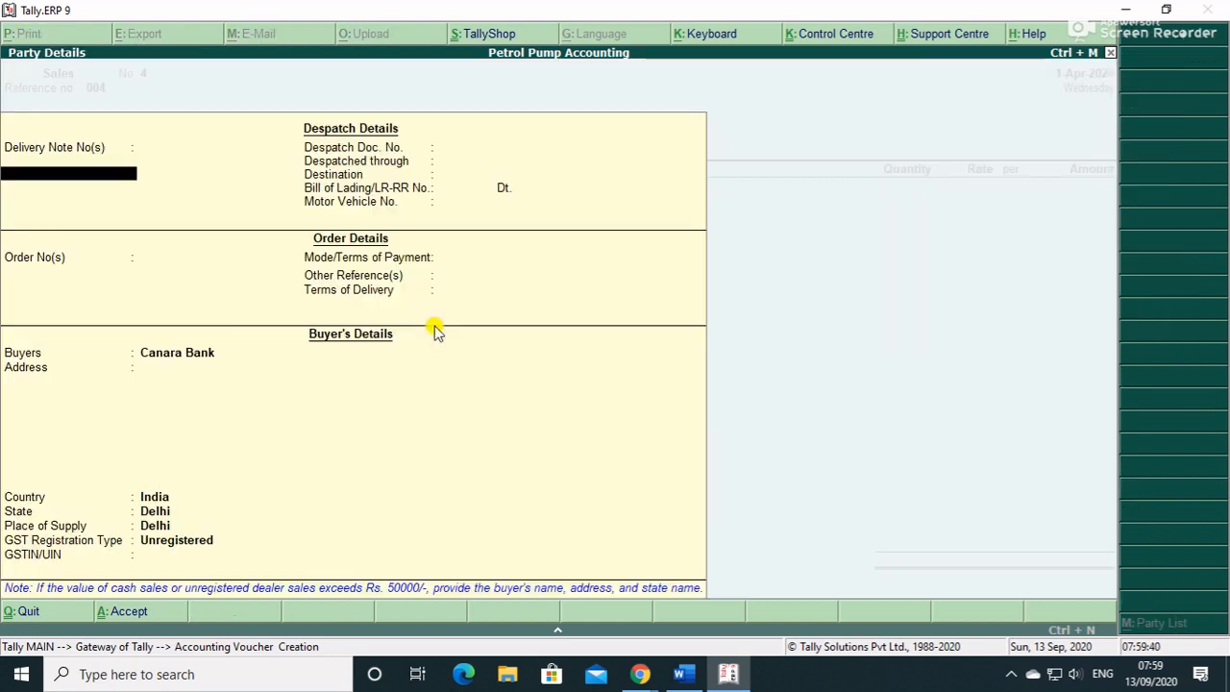
pyautogui.press('Return')
pyautogui.press('Return')
pyautogui.press('Return')
pyautogui.press('Return')
pyautogui.press('Return')
pyautogui.press('Return')
pyautogui.press('Return')
pyautogui.press('Return')
pyautogui.press('Return')
pyautogui.press('Return')
pyautogui.press('Return')
pyautogui.press('Return')
pyautogui.press('Return')
pyautogui.press('Return')
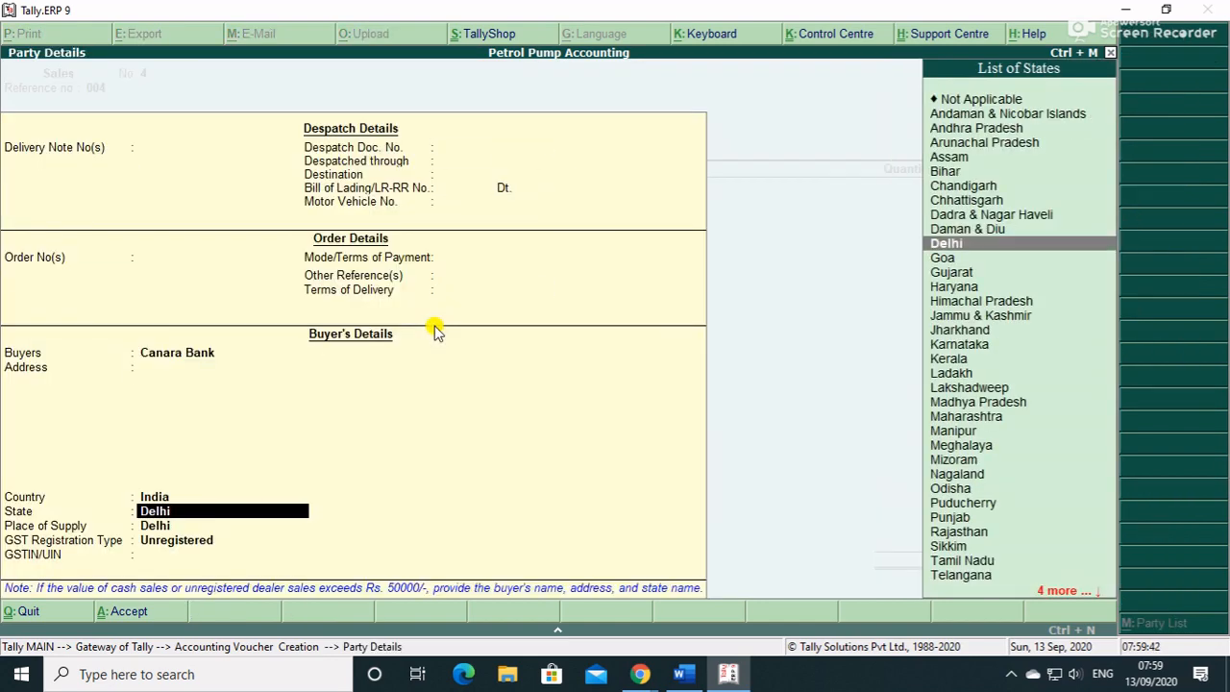
pyautogui.press('Return')
pyautogui.press('Return')
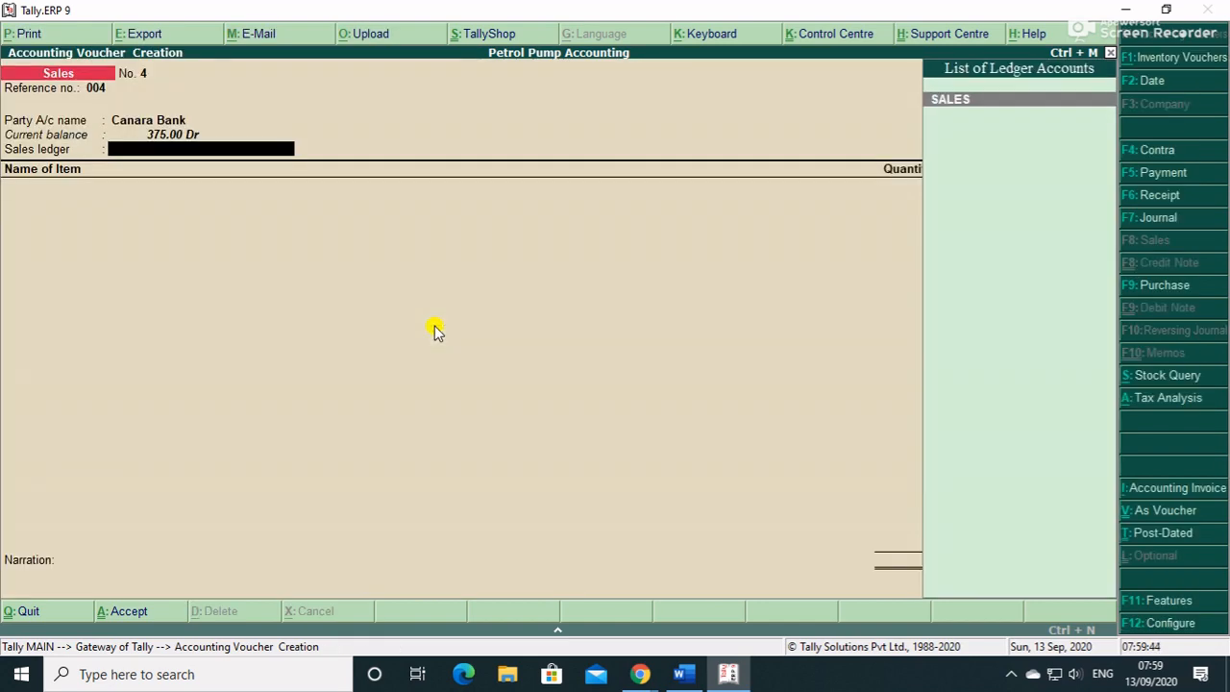
pyautogui.press('Return')
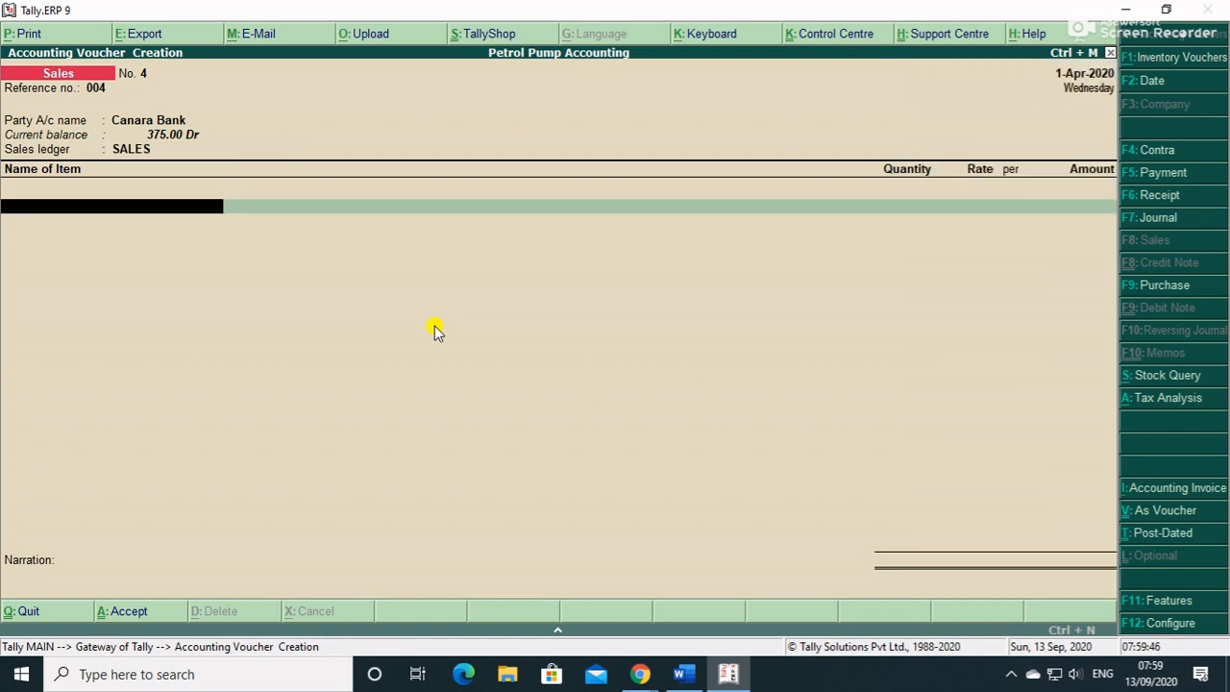
pyautogui.press('BackSpace')
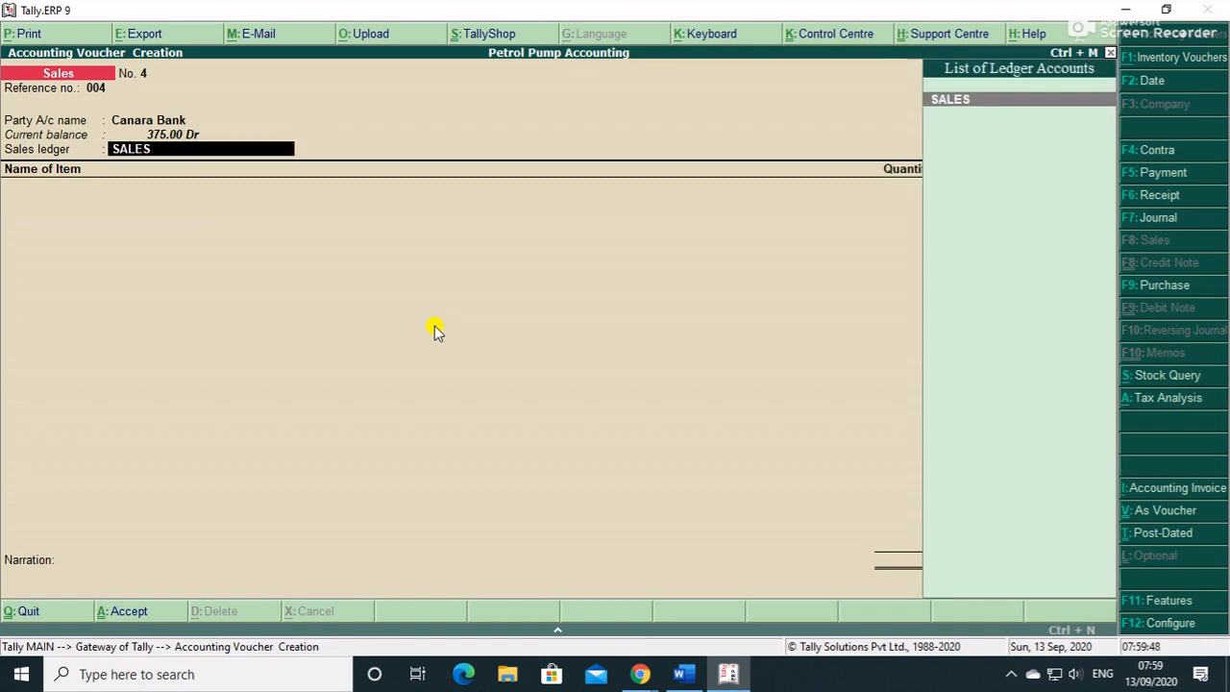
pyautogui.press('Return')
# - Add 2 ltrs of Lubricant from Tank 3(Lubricant) at 250.00 for 500.00
pyautogui.press('Down')
pyautogui.press('Down')
pyautogui.press('Return')
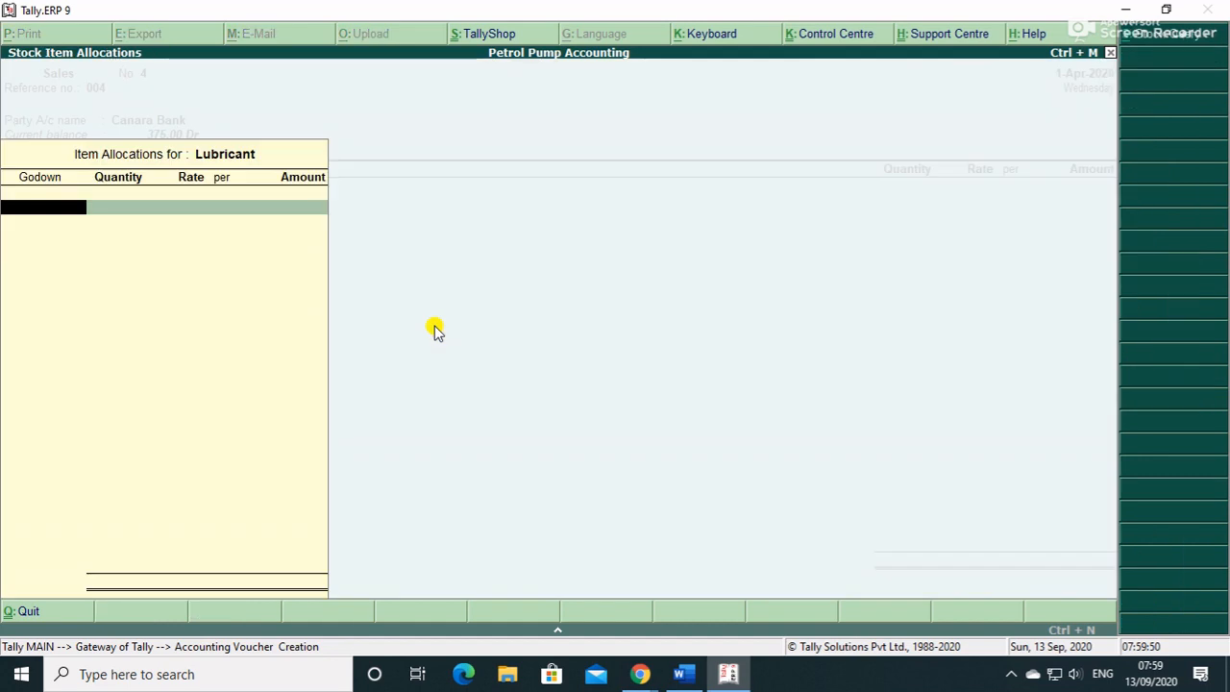
pyautogui.write('L')
pyautogui.press('Down')
pyautogui.press('Down')
pyautogui.press('Down')
pyautogui.press('Return')
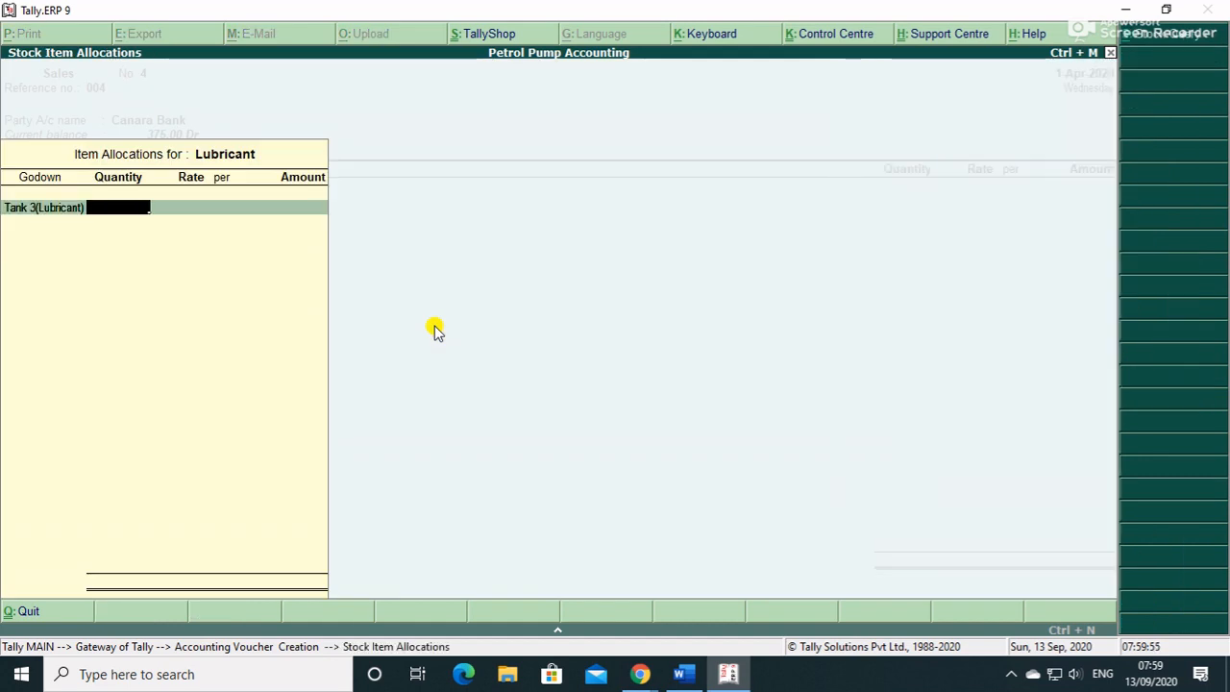
pyautogui.write('2')
pyautogui.press('Return')
pyautogui.press('Return')
pyautogui.press('Return')
pyautogui.press('Return')
pyautogui.press('Return')
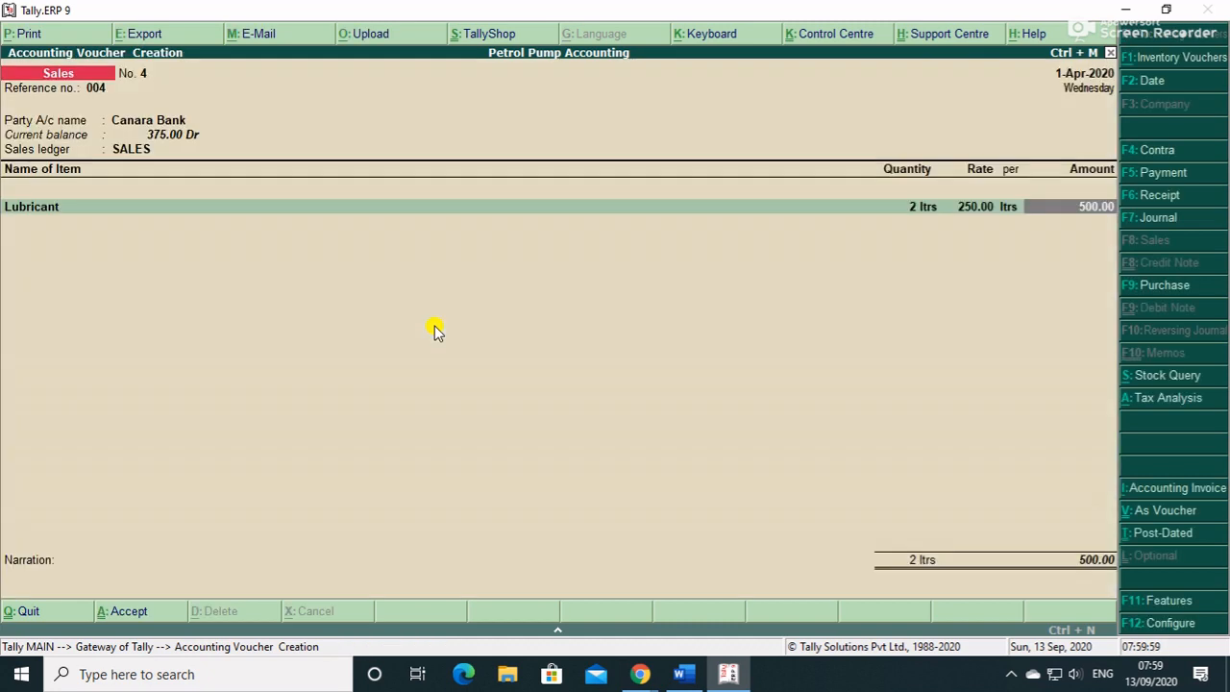
# - Add CGST and SGST ledgers of 45.00 each
pyautogui.press('Return')
pyautogui.write('c')
pyautogui.press('Return')
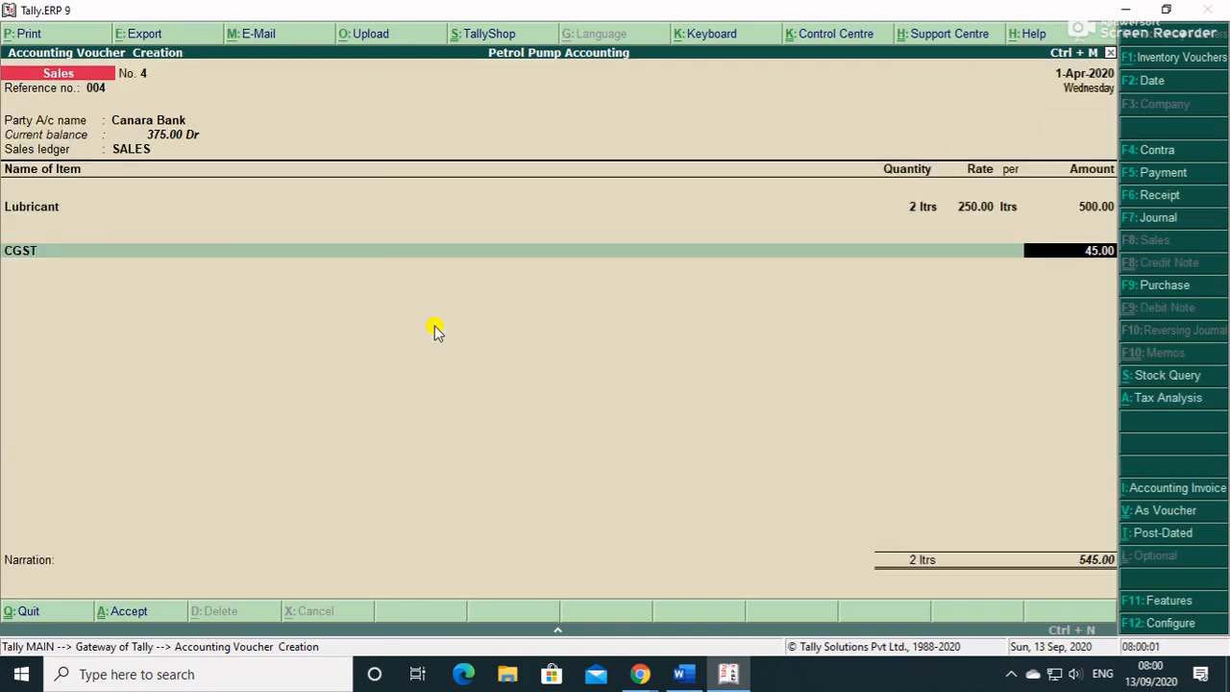
pyautogui.press('Return')
pyautogui.write('s')
pyautogui.press('Down')
pyautogui.press('Return')
pyautogui.press('Return')
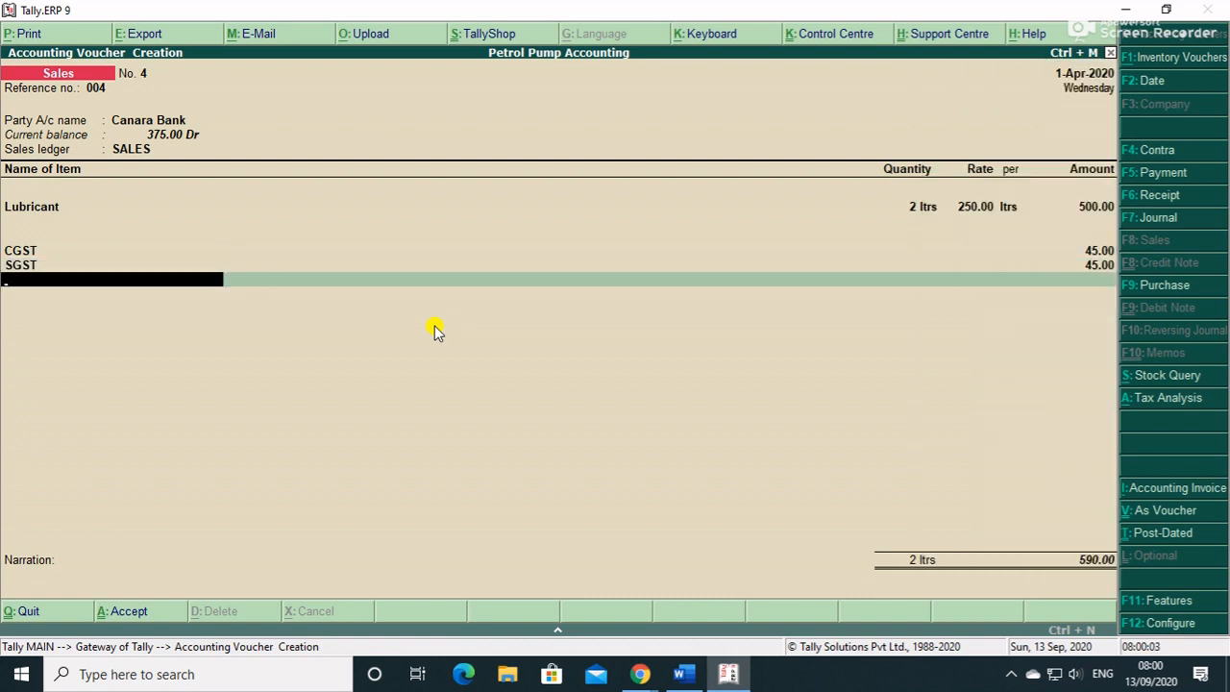
pyautogui.press('Return')
pyautogui.press('Return')
# - Set the 590.00 Canara Bank allocation to Card with its instrument number and bank PNB
pyautogui.press('BackSpace')
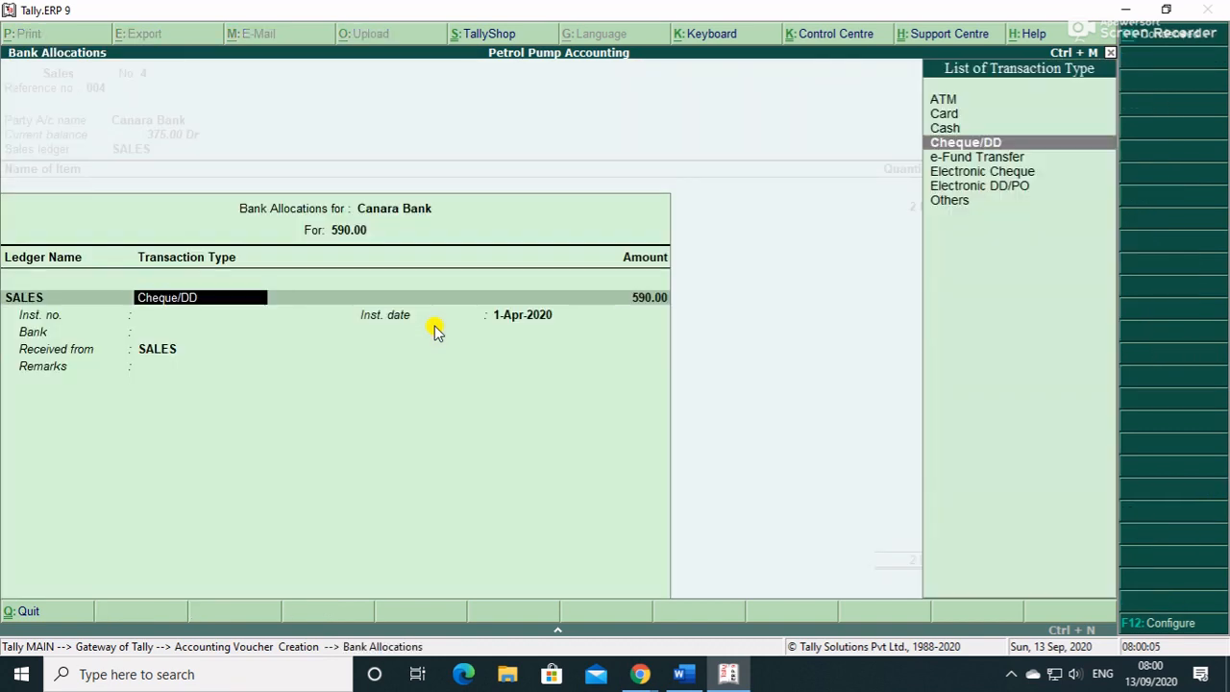
pyautogui.press('Down')
pyautogui.press('Down')
pyautogui.press('Up')
pyautogui.press('Up')
pyautogui.press('Up')
pyautogui.press('Up')
pyautogui.press('Return')
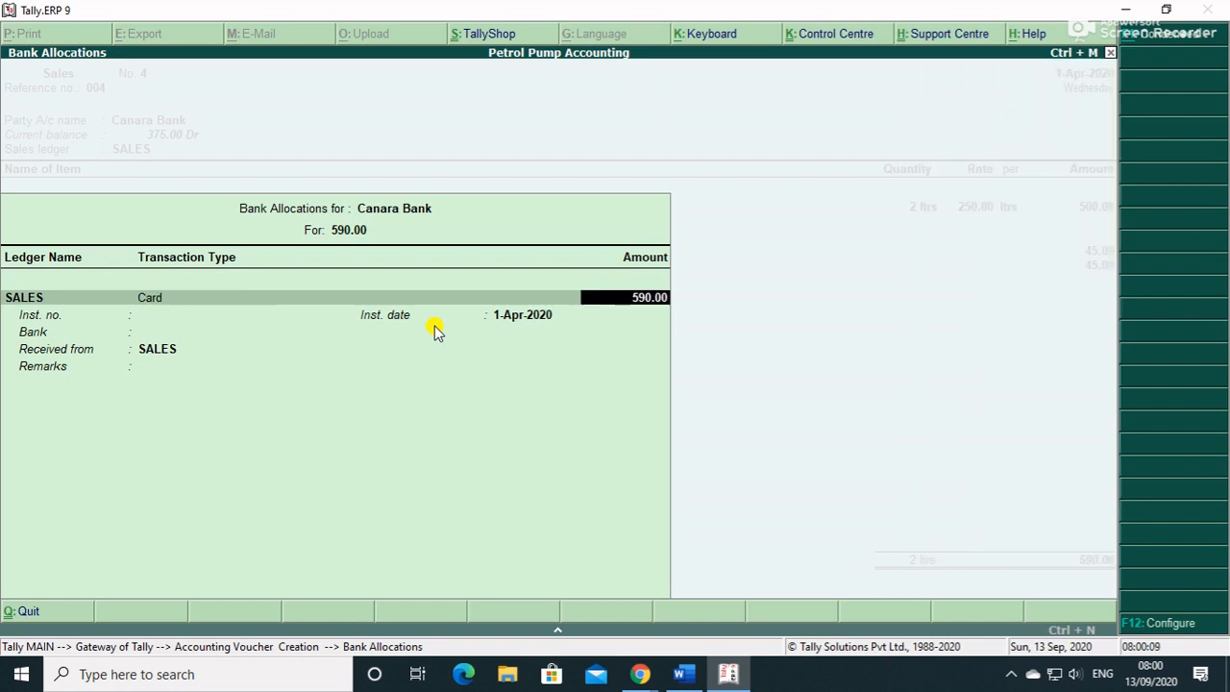
pyautogui.press('Return')
pyautogui.write('5')
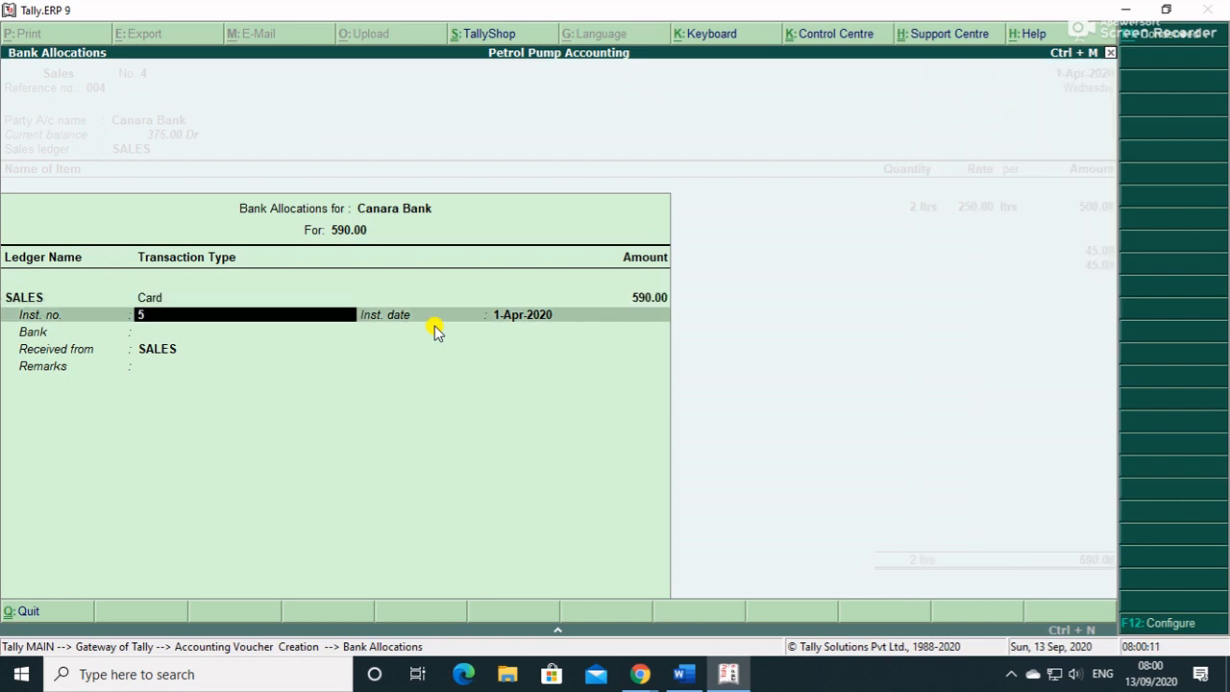
pyautogui.write('24242442454545')
pyautogui.press('Return')
pyautogui.press('Return')
pyautogui.press('Return')
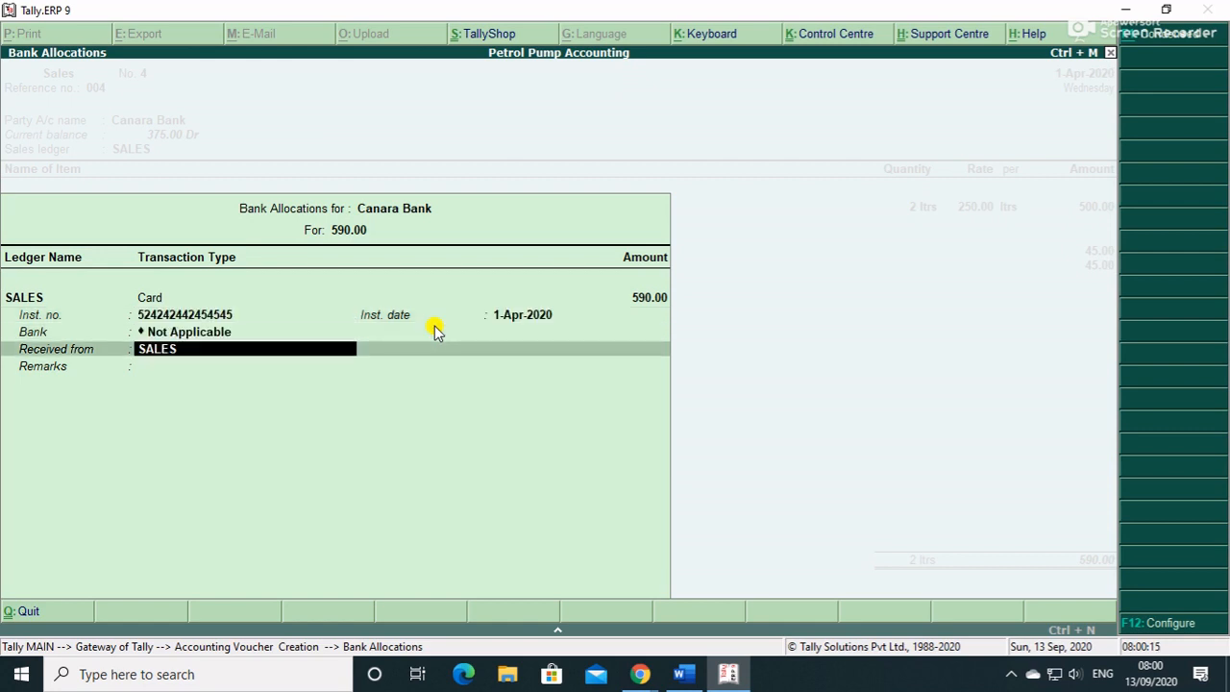
pyautogui.press('BackSpace')
pyautogui.press('Down')
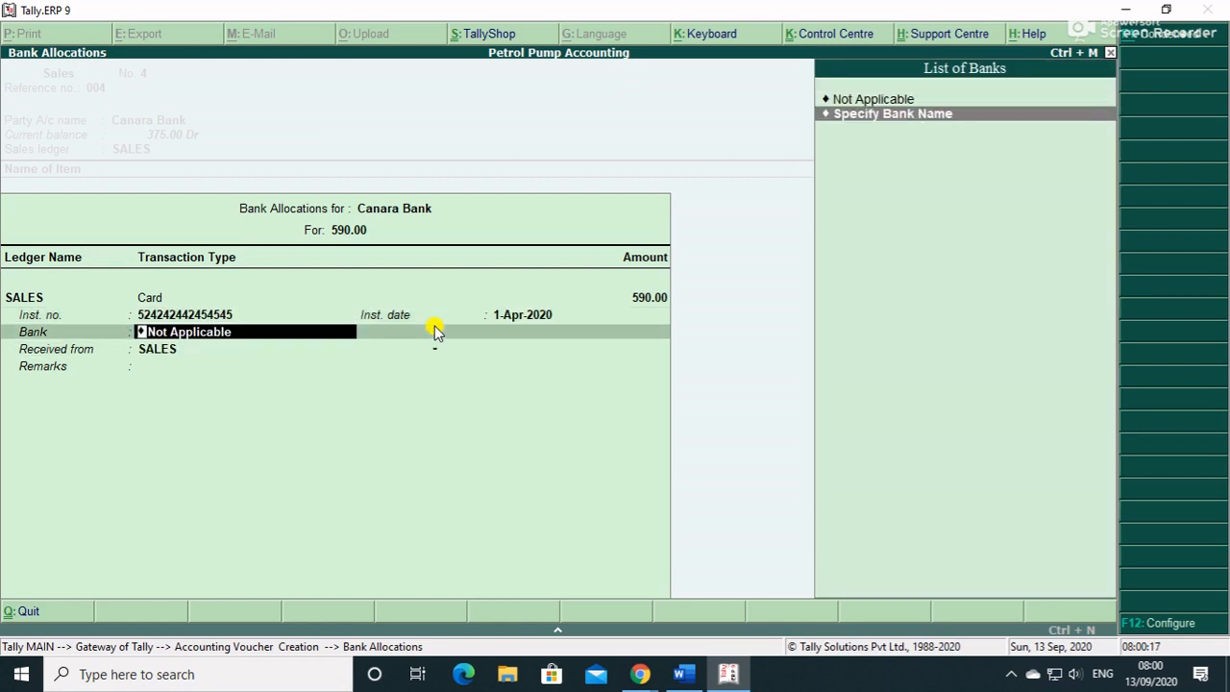
pyautogui.press('Return')
pyautogui.write('PNB')
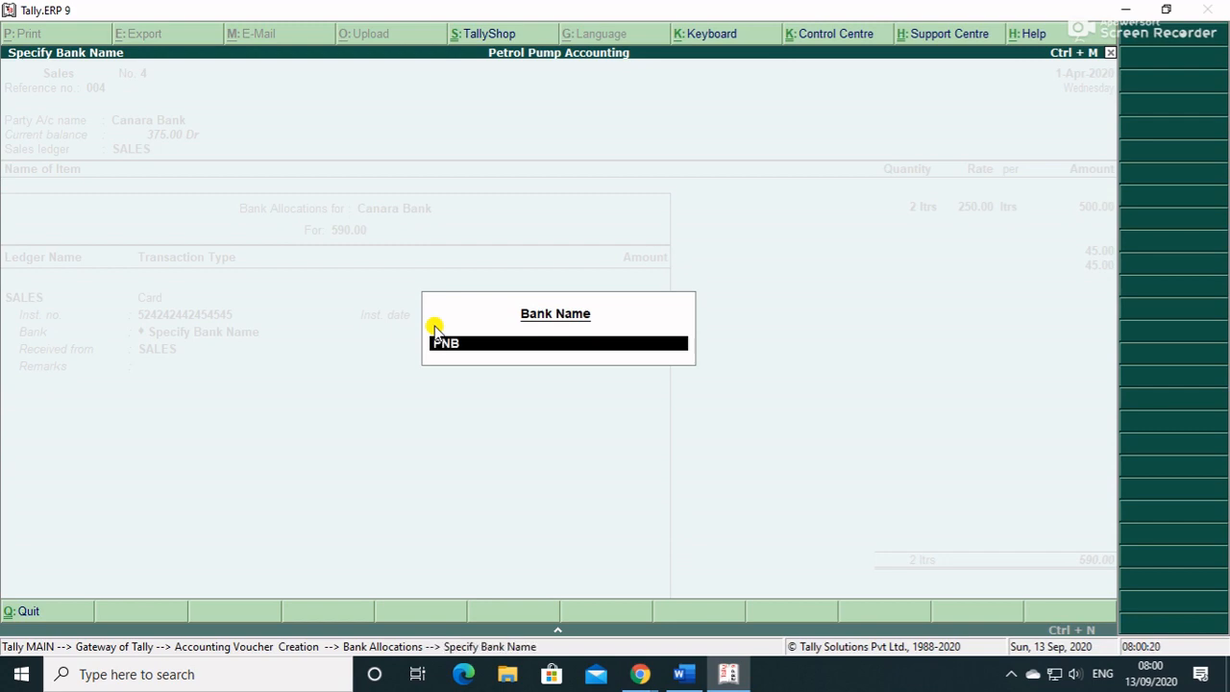
pyautogui.press('Return')
pyautogui.press('Return')
pyautogui.press('Return')
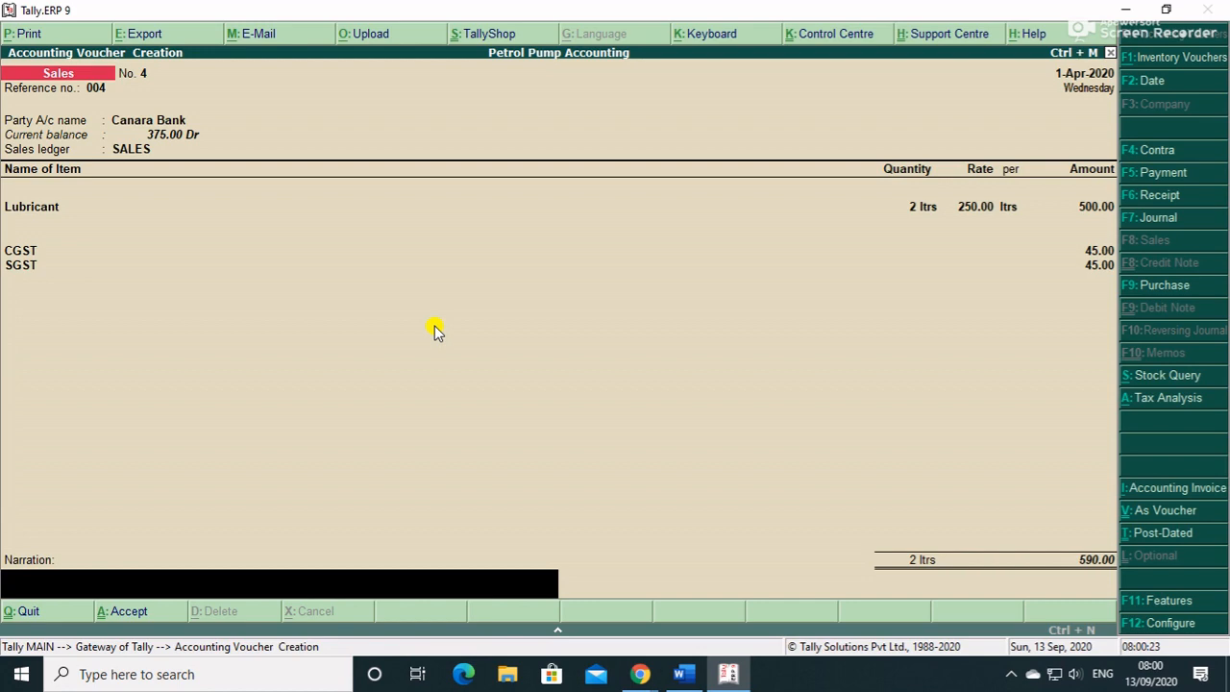
# - Step through the Lubricant and tax lines to reach the voucher's Accept prompt
pyautogui.click(1010, 673)
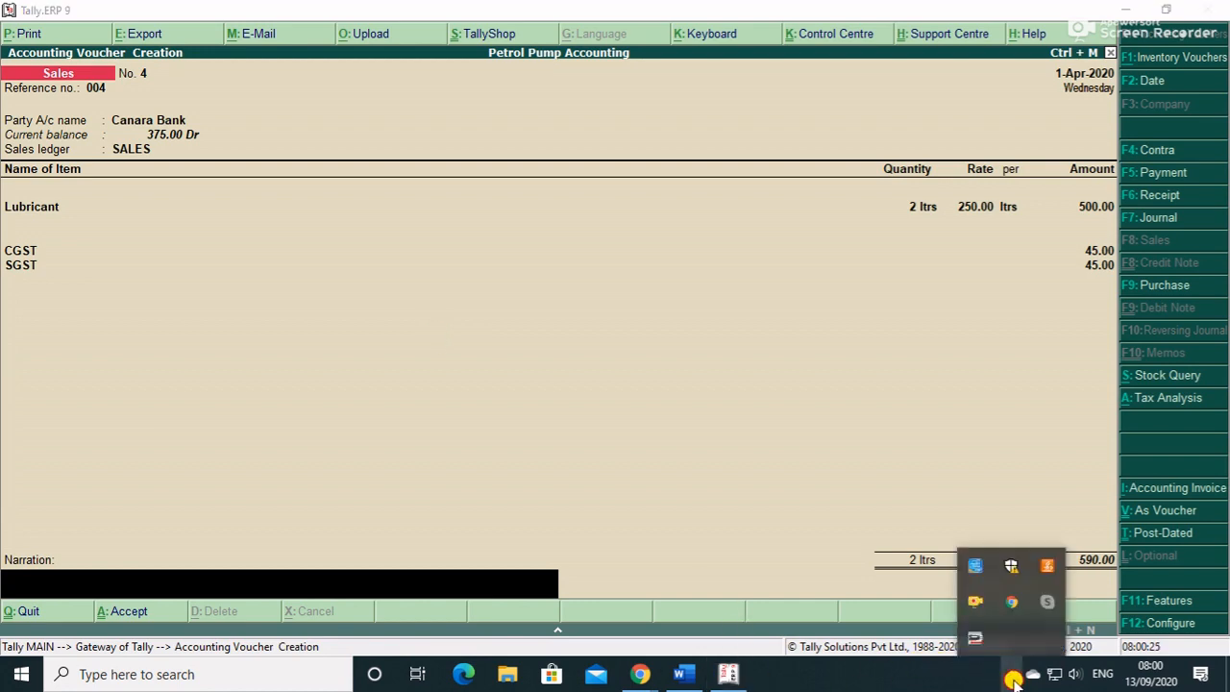
pyautogui.click(1014, 680)
pyautogui.click(414, 292)
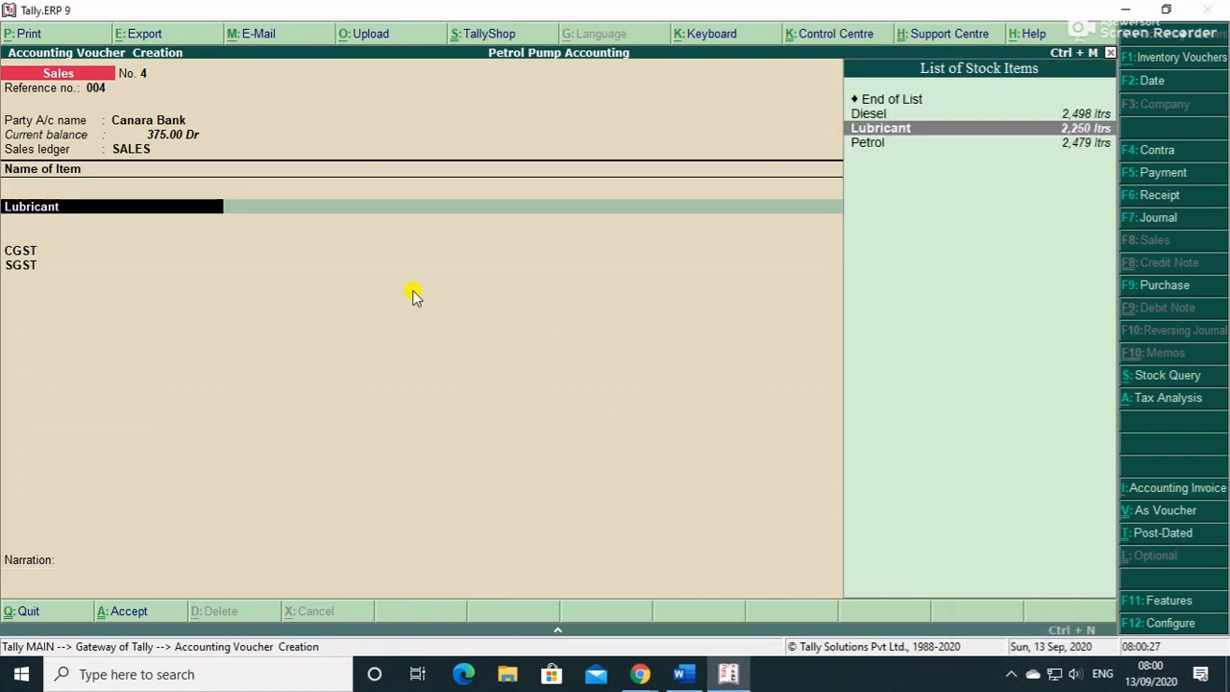
pyautogui.press('Return')
pyautogui.press('Return')
pyautogui.press('Return')
pyautogui.press('Return')
pyautogui.press('Return')
pyautogui.press('Return')
pyautogui.press('Return')
pyautogui.press('Return')
pyautogui.press('Return')
pyautogui.press('Return')
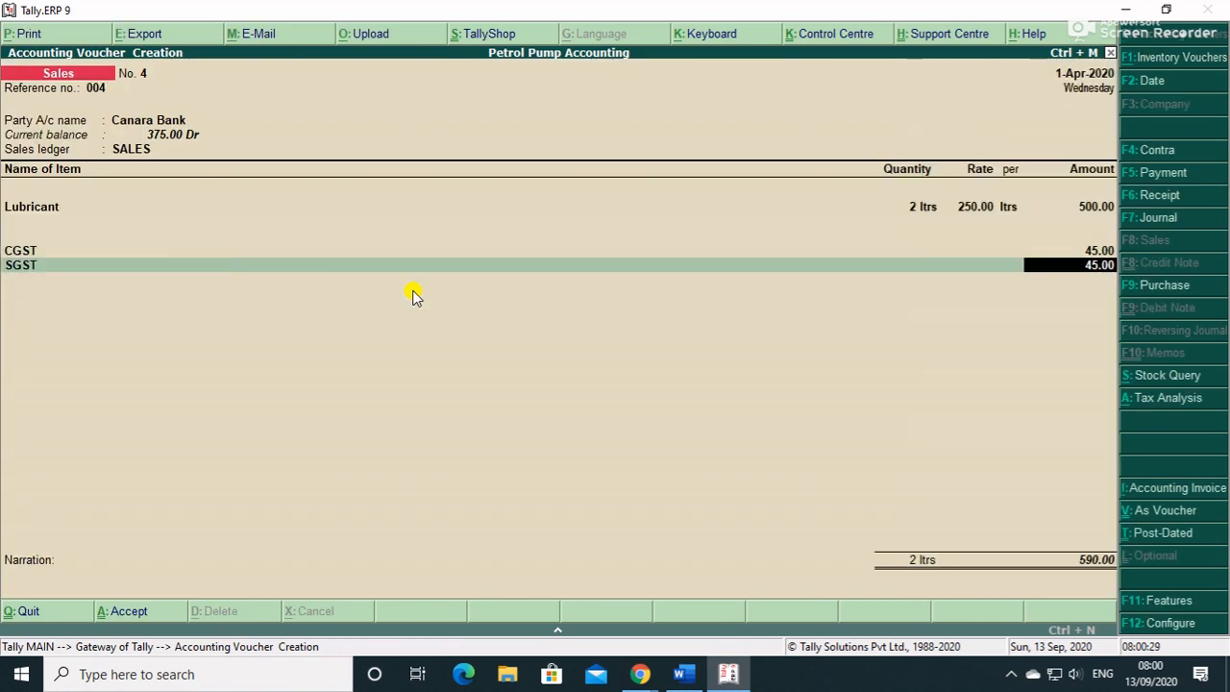
pyautogui.press('Return')
pyautogui.press('Return')
pyautogui.press('Return')
pyautogui.press('Return')
pyautogui.press('Return')
pyautogui.press('Return')
pyautogui.press('Return')
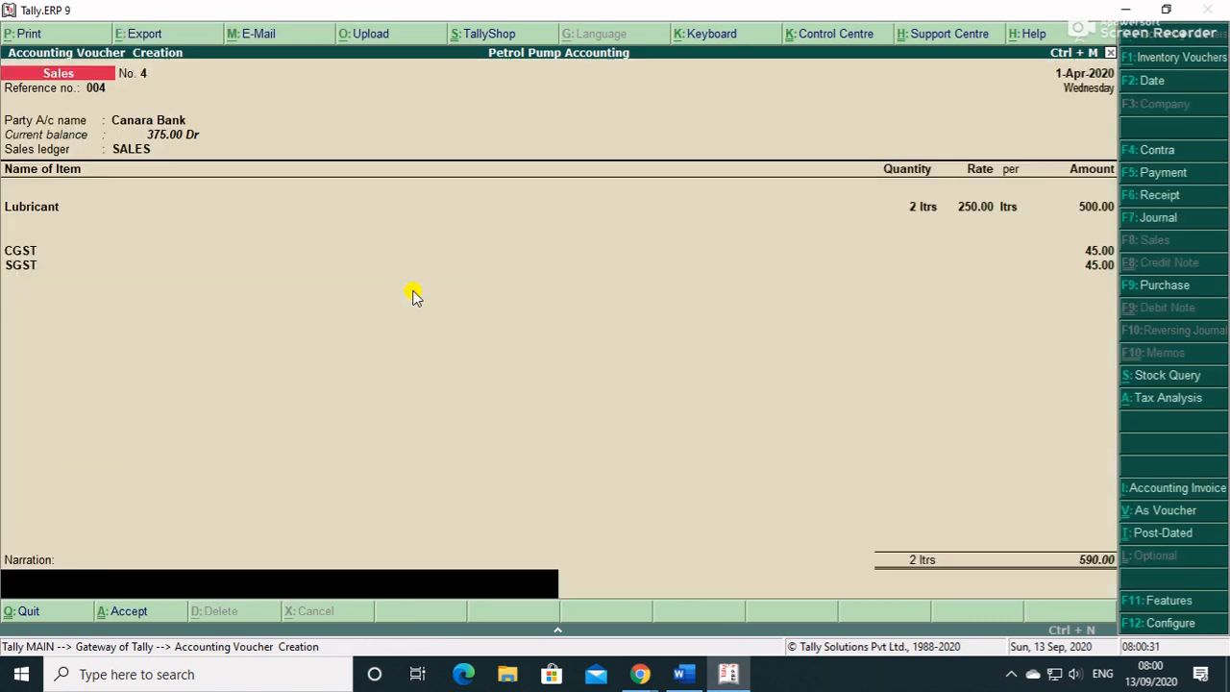
pyautogui.press('Return')
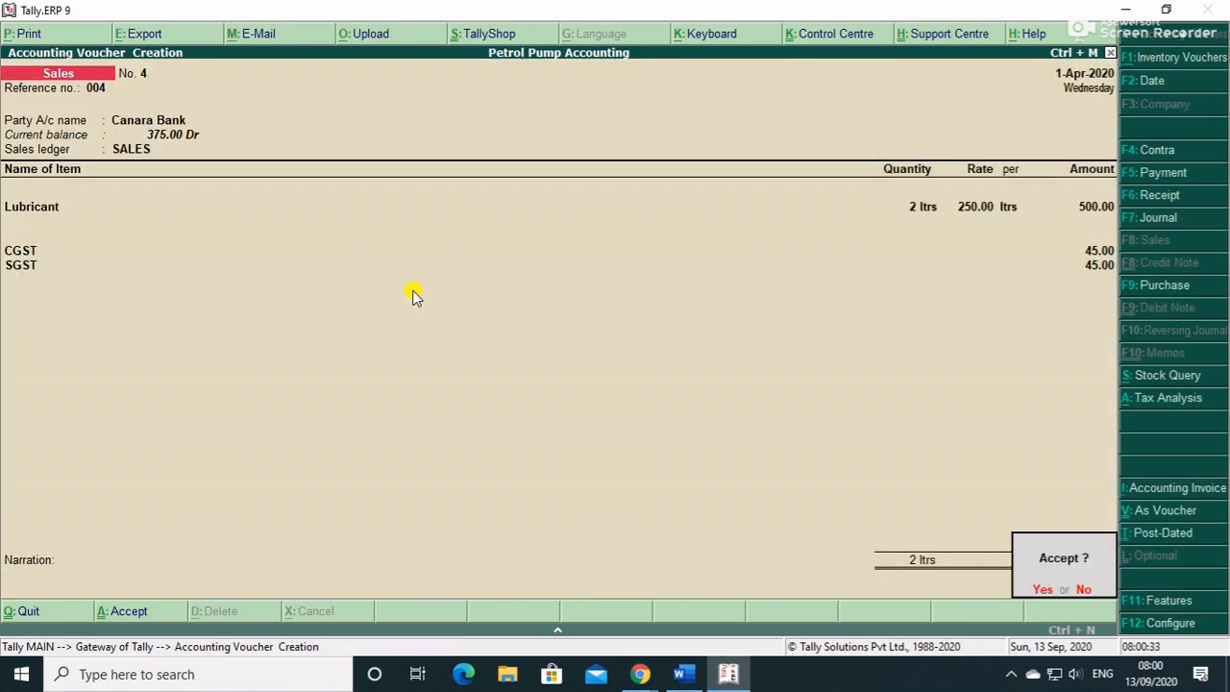
# - Save Sales voucher No. 4 and enter reference 005 on the next voucher
pyautogui.press('Return')
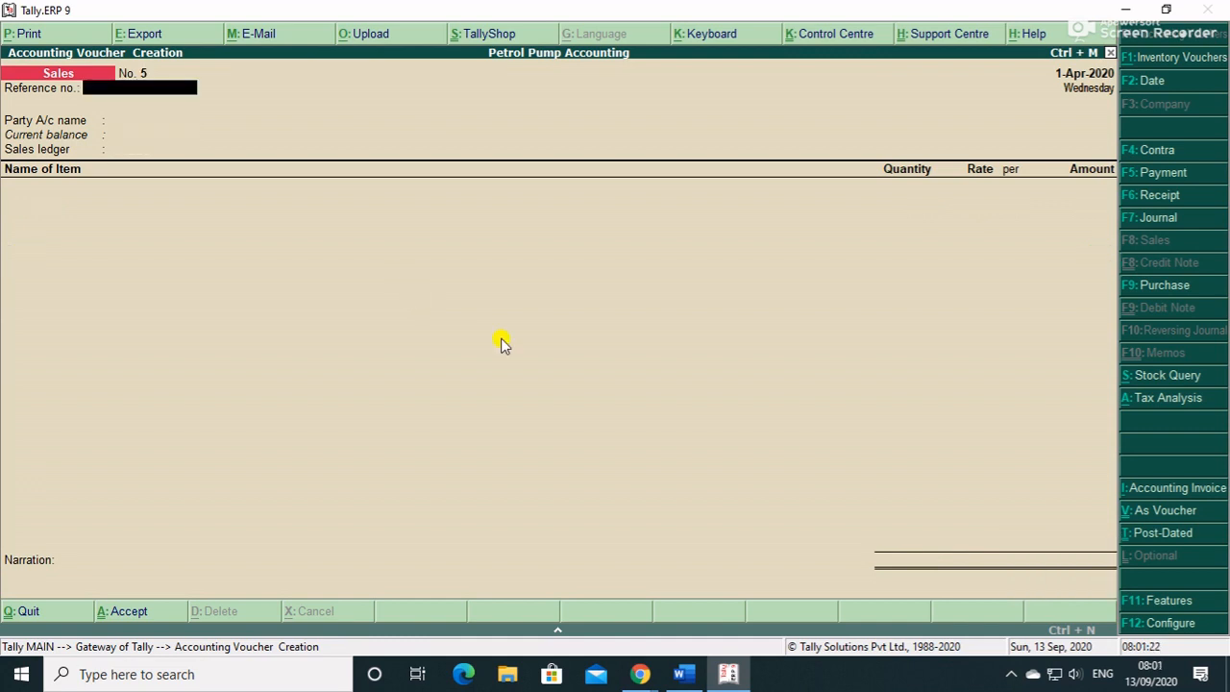
pyautogui.write('005')
pyautogui.press('Return')
# - Create party ledger PAYTM under Bank Accounts with Alt+C
pyautogui.hotkey('alt', 'c')
pyautogui.write('PA')
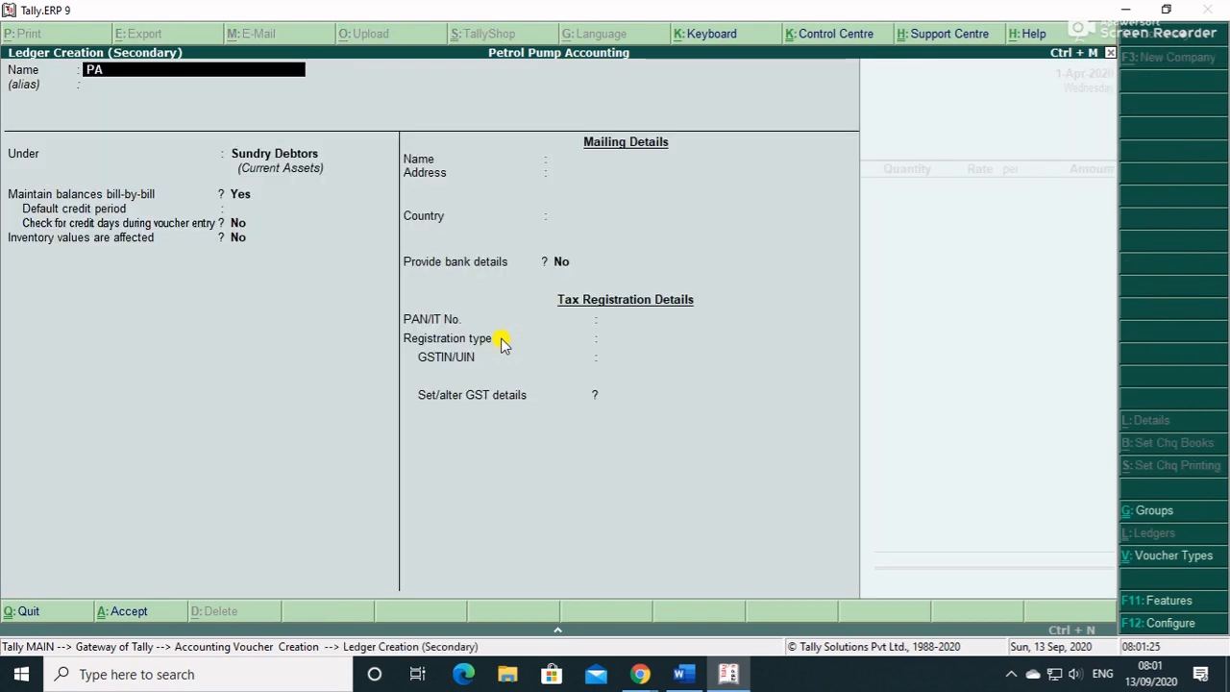
pyautogui.write('YTM')
pyautogui.press('Return')
pyautogui.press('Return')
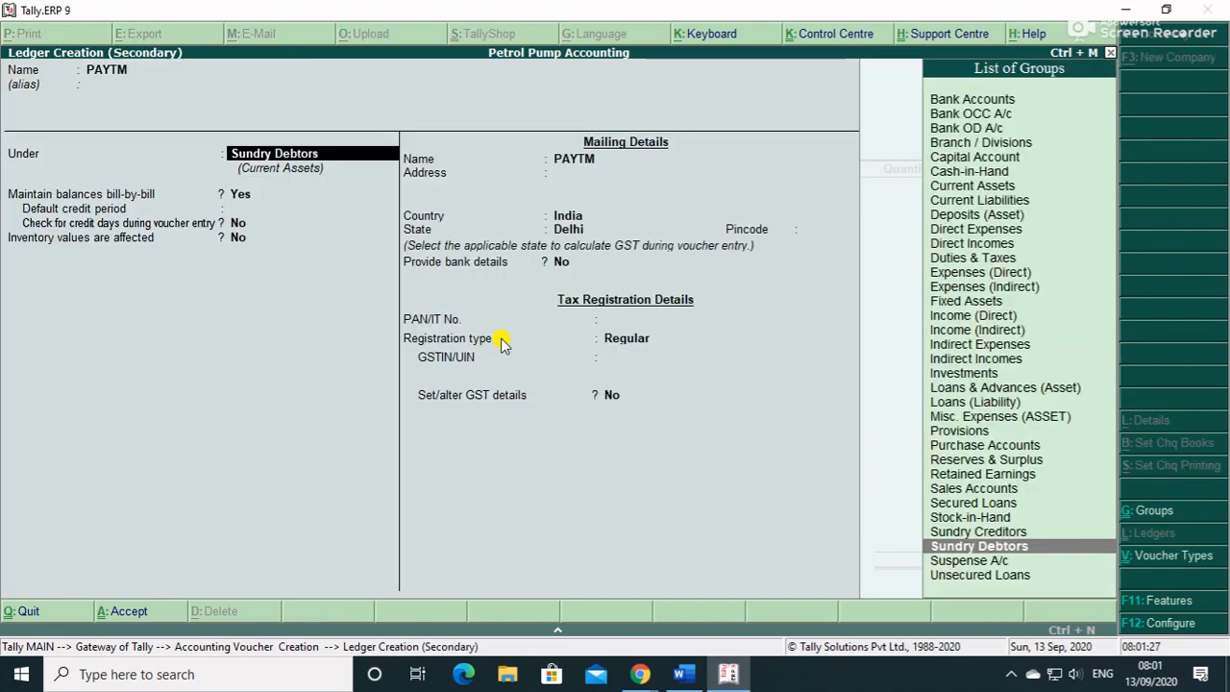
pyautogui.write('B')
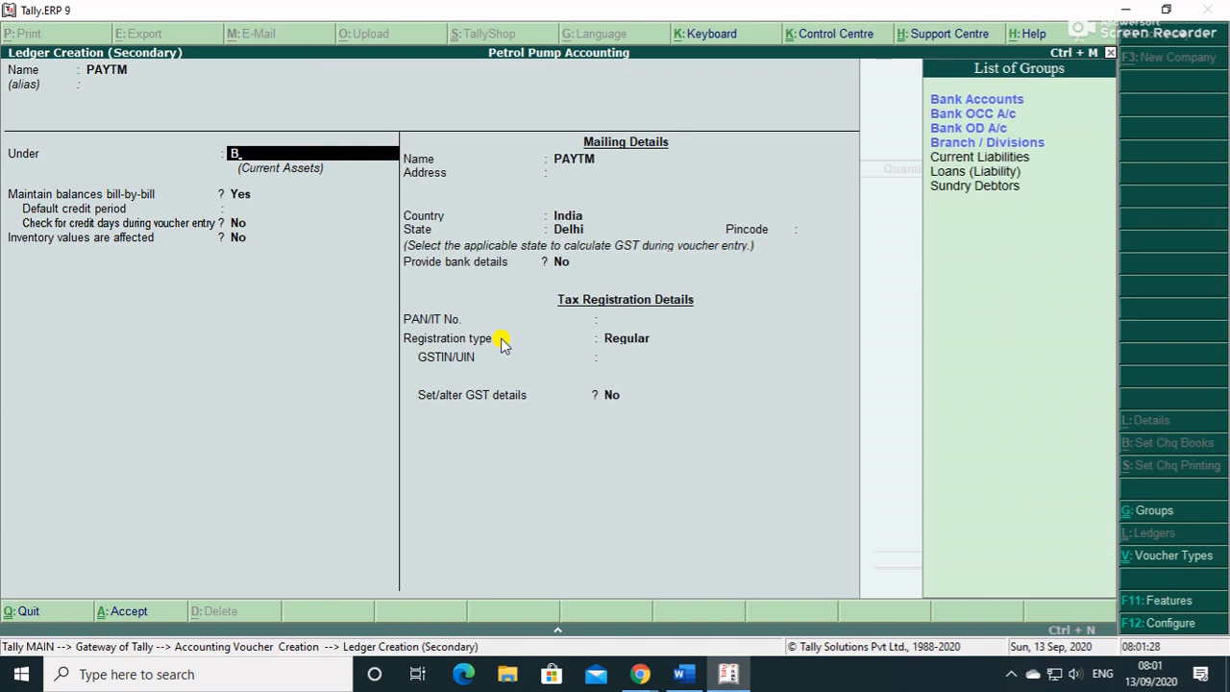
pyautogui.press('Return')
pyautogui.press('Return')
pyautogui.press('Return')
pyautogui.press('Return')
pyautogui.press('Return')
pyautogui.press('Return')
pyautogui.press('Return')
pyautogui.press('Return')
pyautogui.press('Return')
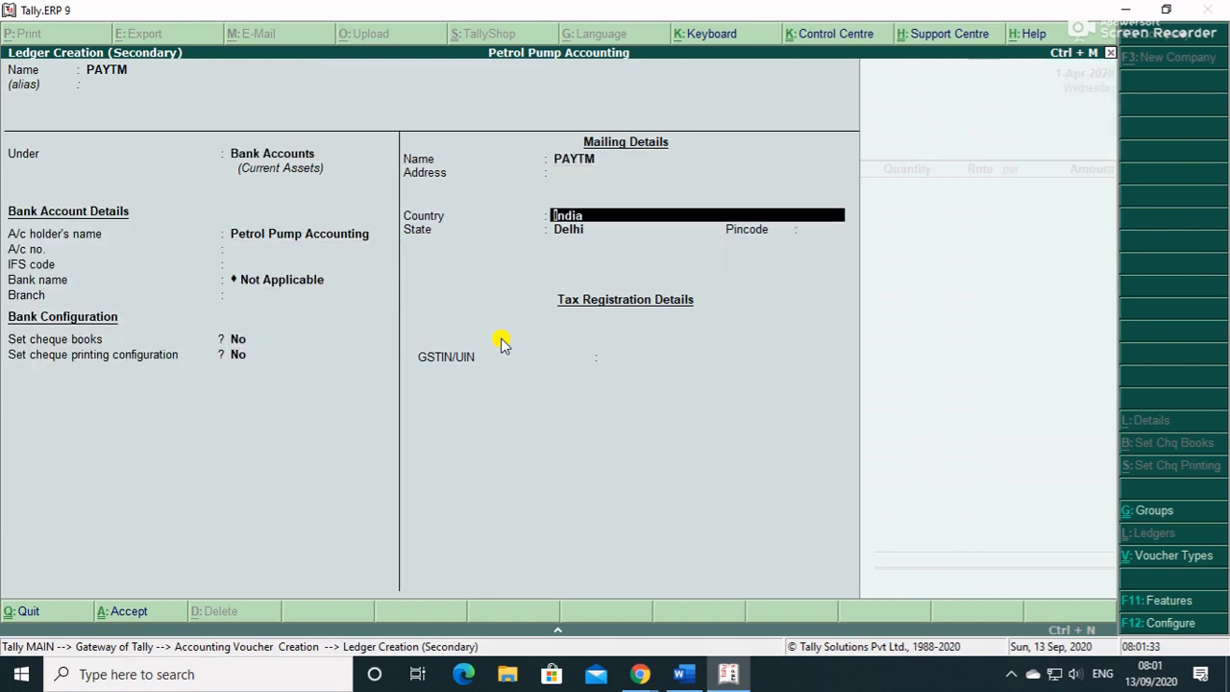
pyautogui.press('Return')
pyautogui.press('Return')
pyautogui.press('Return')
pyautogui.press('Return')
pyautogui.press('Return')
pyautogui.press('Return')
pyautogui.press('Return')
pyautogui.press('Return')
pyautogui.press('Return')
pyautogui.press('Return')
pyautogui.press('Return')
pyautogui.press('Return')
pyautogui.press('Return')
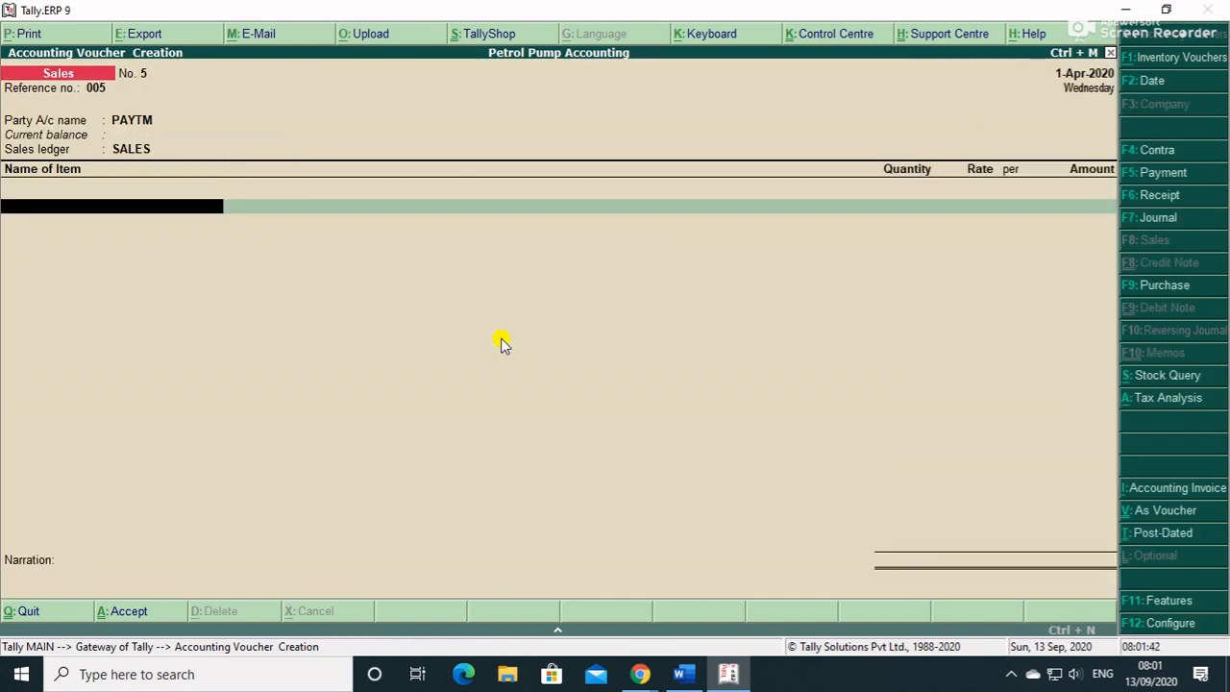
# - Add 4 ltrs of Petrol from Tank 1(Petrol) and 2 ltrs of Diesel from Tank 2(Diesel)
pyautogui.write('S')
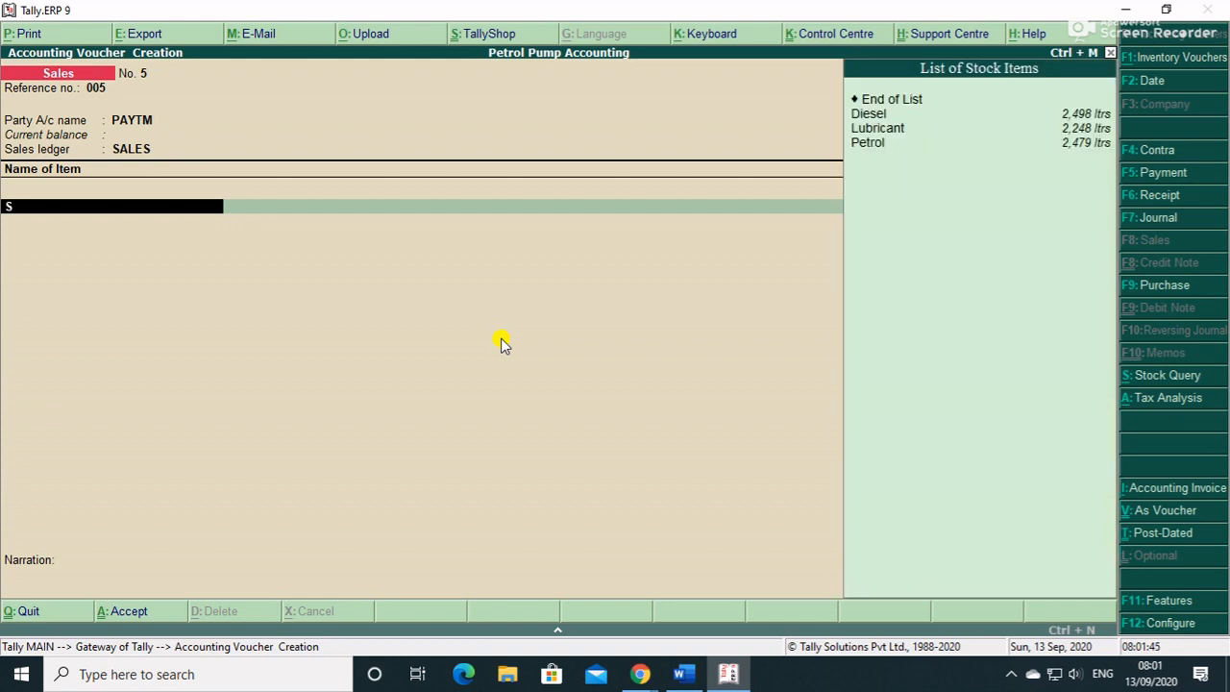
pyautogui.press('Down')
pyautogui.press('Down')
pyautogui.press('Down')
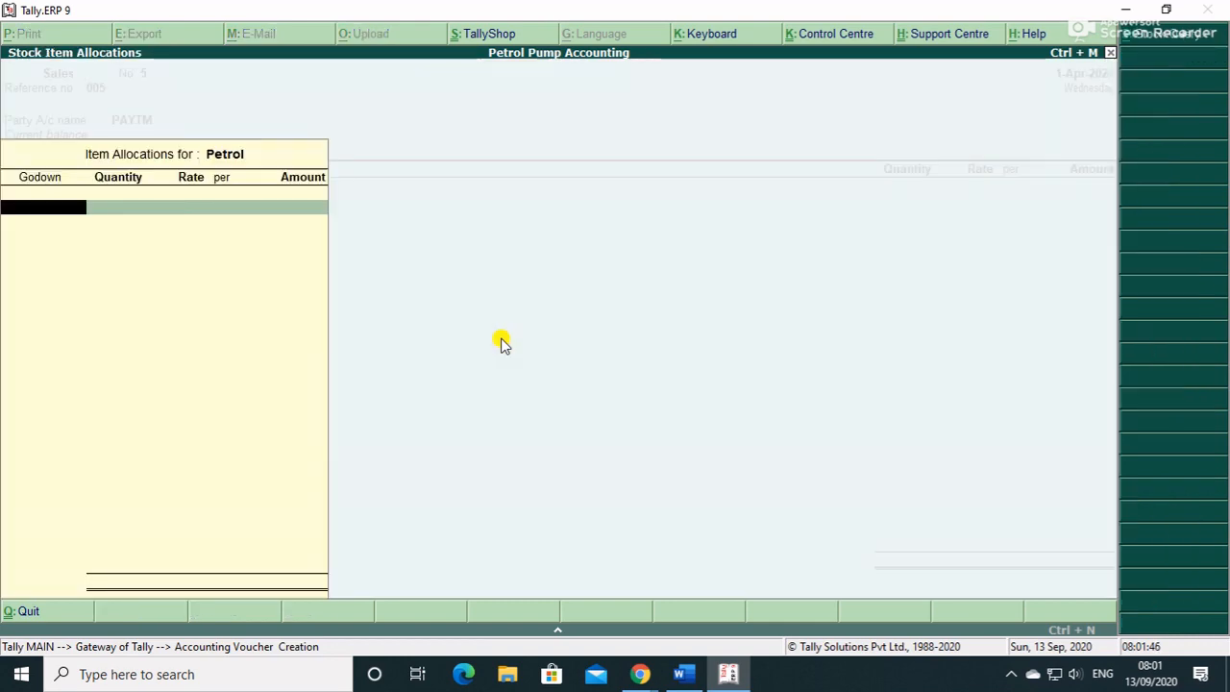
pyautogui.press('Return')
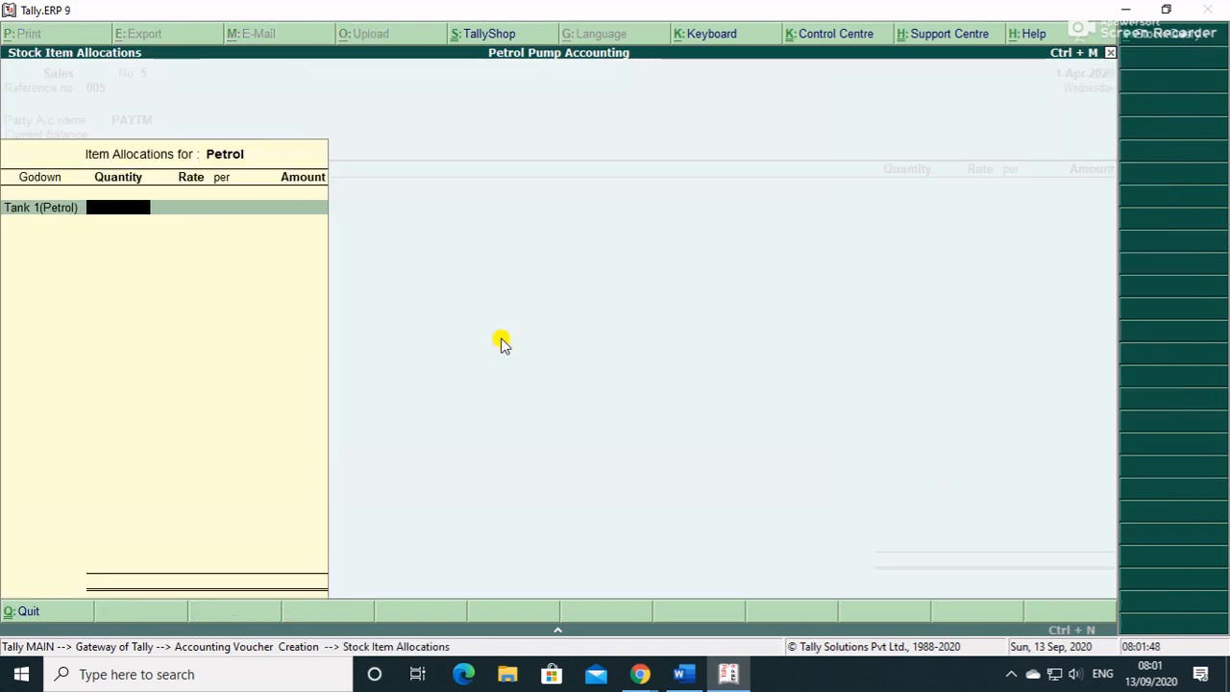
pyautogui.write('4')
pyautogui.press('Return')
pyautogui.press('Return')
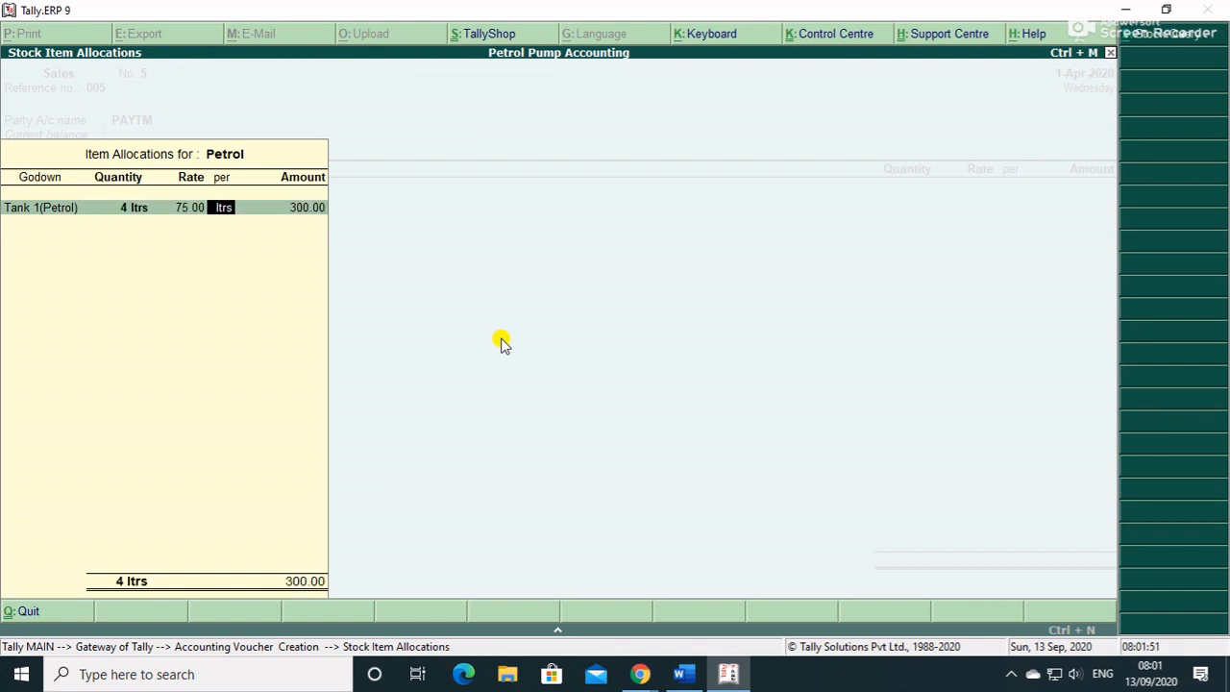
pyautogui.press('Return')
pyautogui.press('Return')
pyautogui.press('Return')
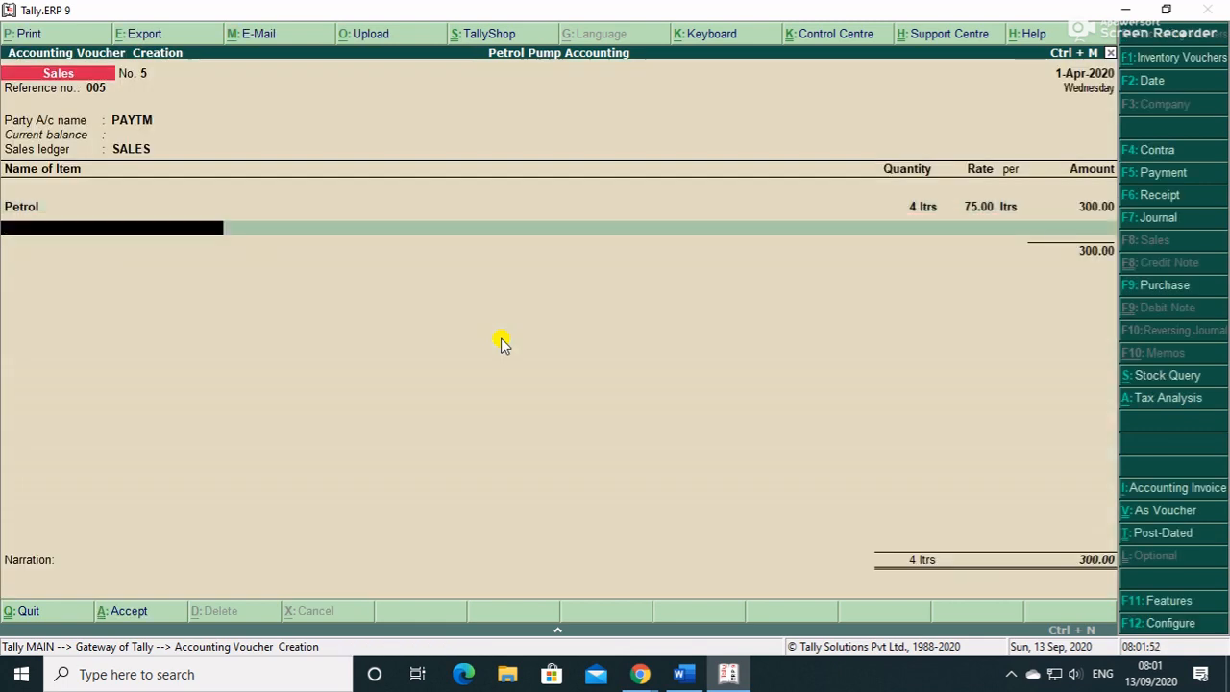
pyautogui.write('D')
pyautogui.press('Return')
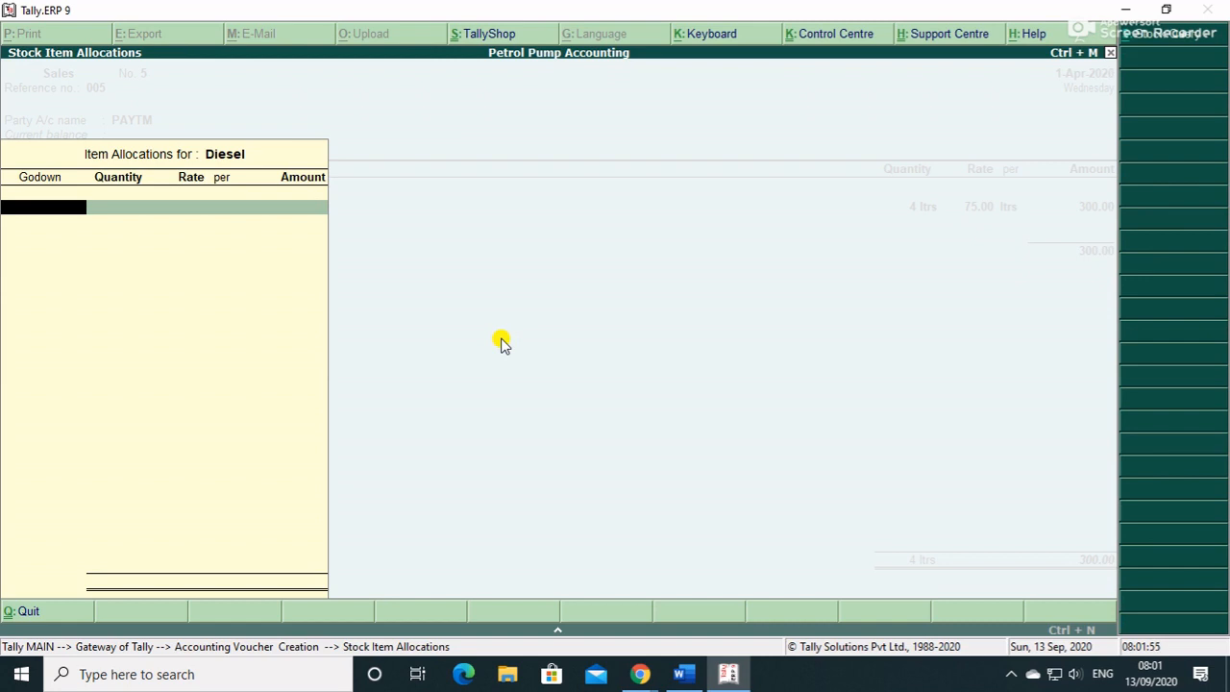
pyautogui.press('Return')
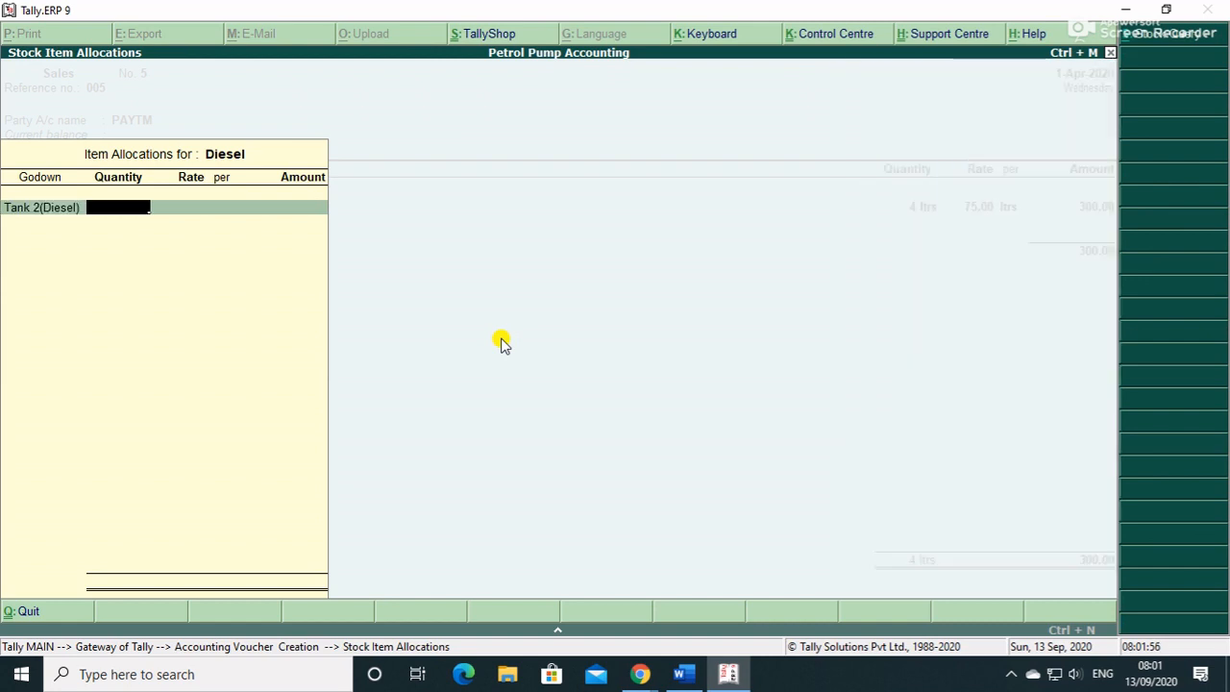
pyautogui.write('2')
pyautogui.press('Return')
pyautogui.press('Return')
pyautogui.press('Return')
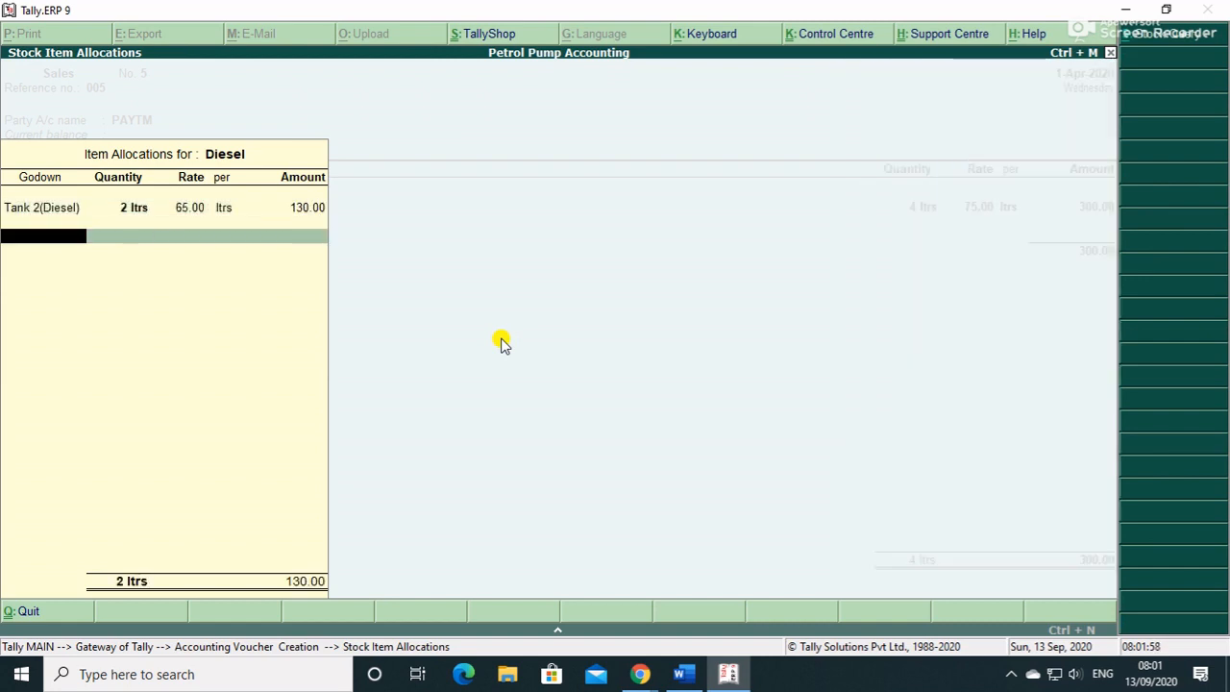
pyautogui.press('Return')
pyautogui.press('Return')
pyautogui.press('Return')
pyautogui.press('Return')
pyautogui.press('Return')
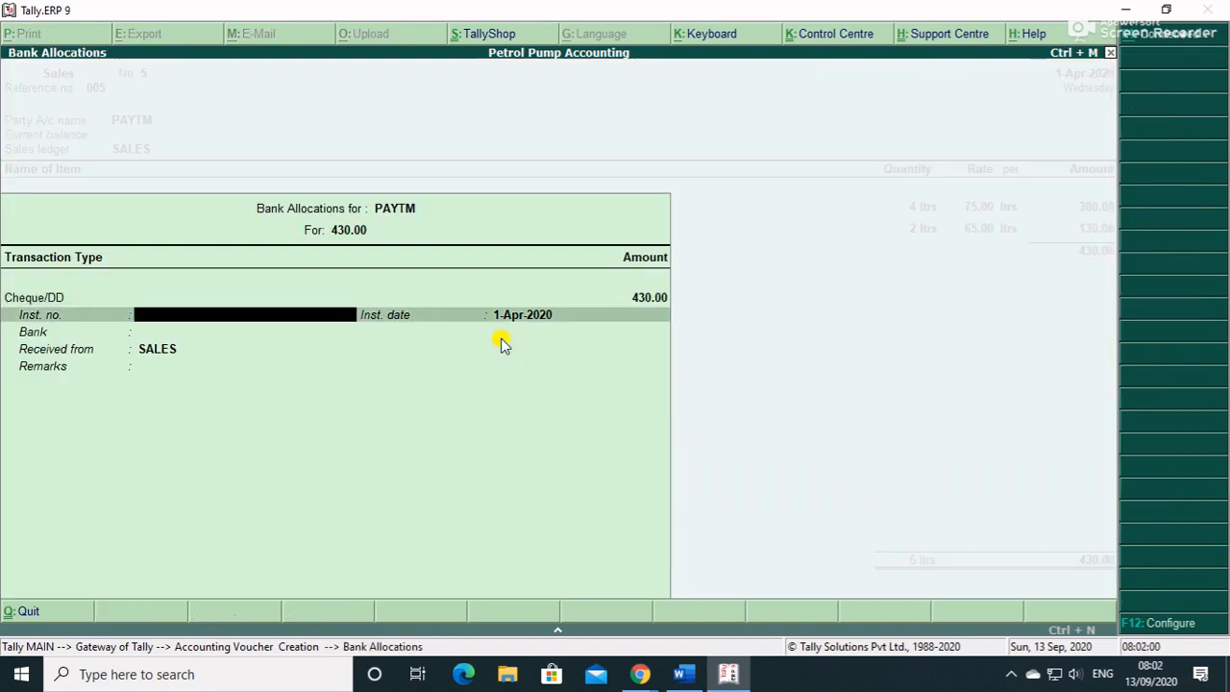
# - Set PAYTM's 430.00 allocation to Others, save voucher No. 5, and leave blank voucher
pyautogui.press('BackSpace')
pyautogui.press('BackSpace')
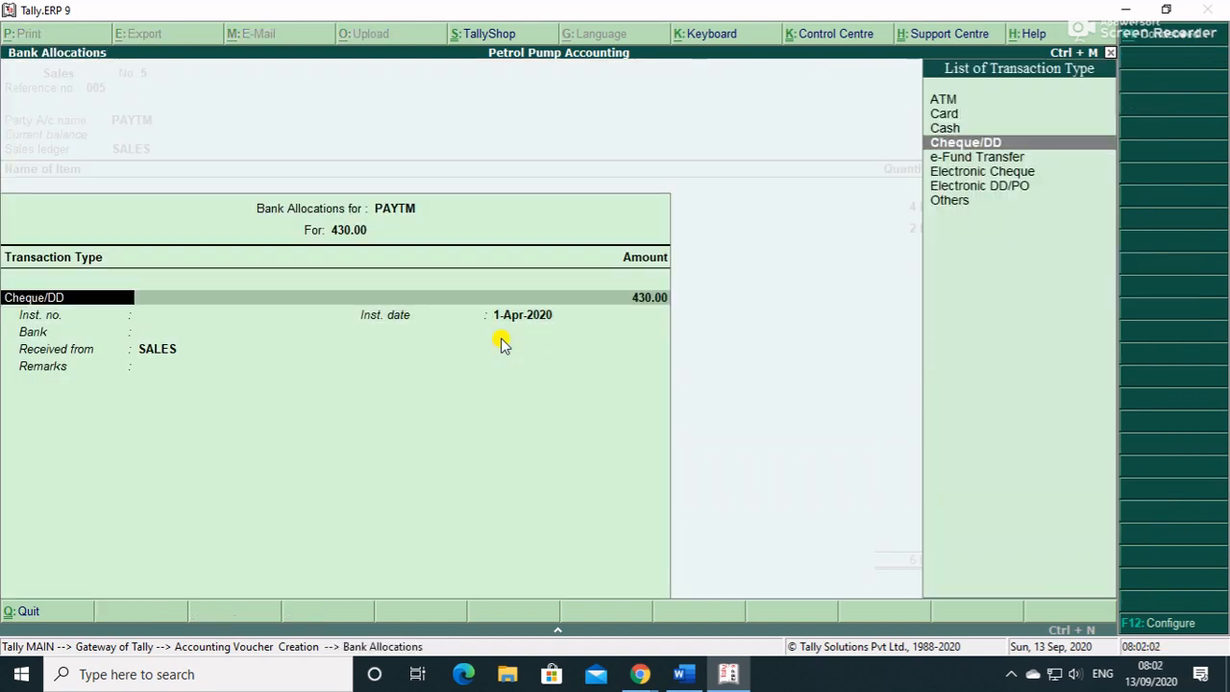
pyautogui.press('Up')
pyautogui.press('Up')
pyautogui.press('Up')
pyautogui.press('Down')
pyautogui.press('Down')
pyautogui.press('Down')
pyautogui.press('Down')
pyautogui.press('Down')
pyautogui.press('Down')
pyautogui.press('Down')
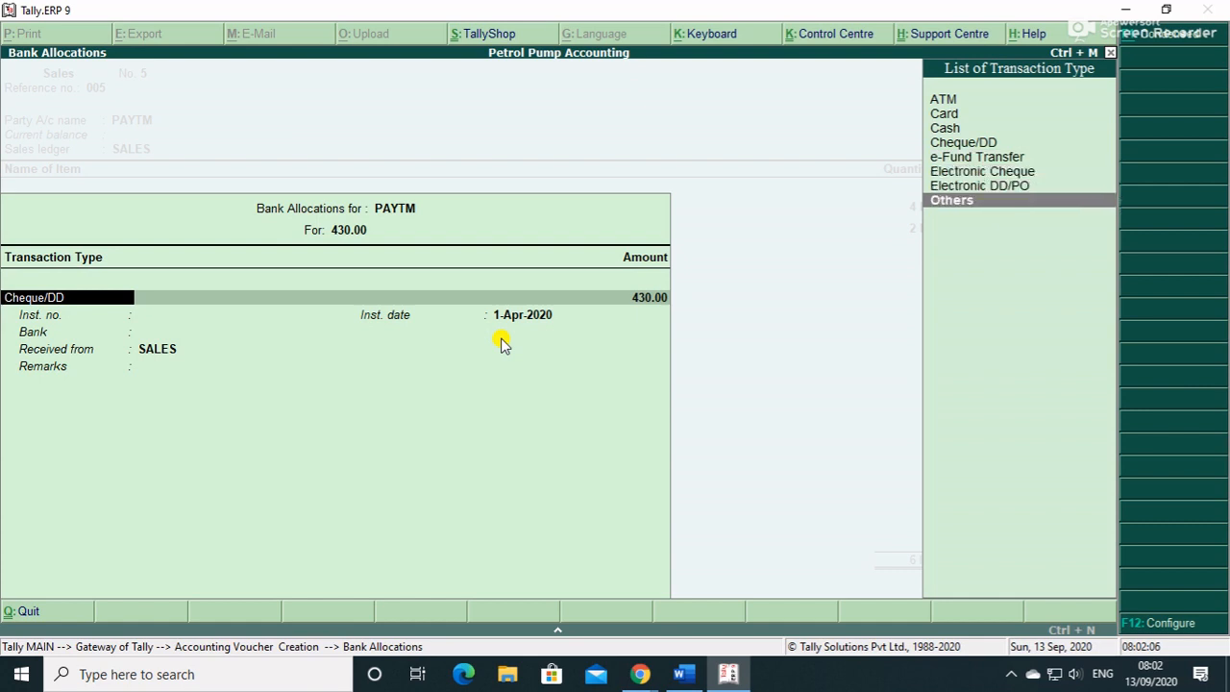
pyautogui.press('Return')
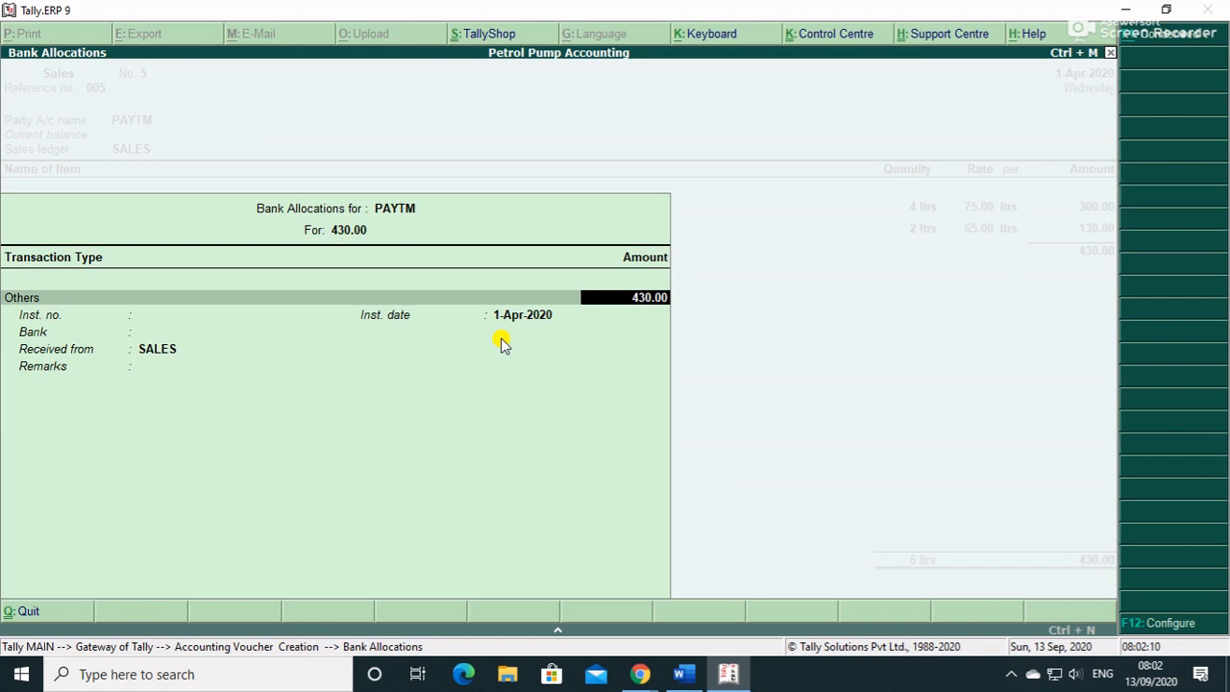
pyautogui.press('Return')
pyautogui.press('Return')
pyautogui.press('Return')
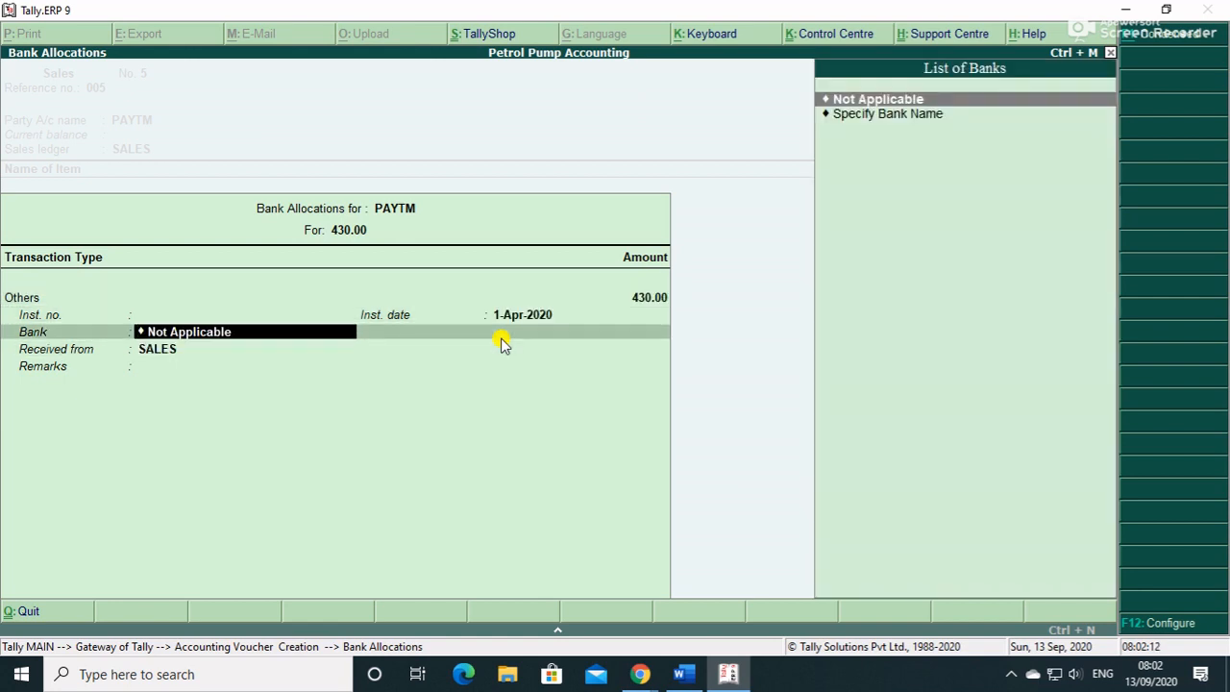
pyautogui.press('Return')
pyautogui.press('Return')
pyautogui.press('Return')
pyautogui.press('Return')
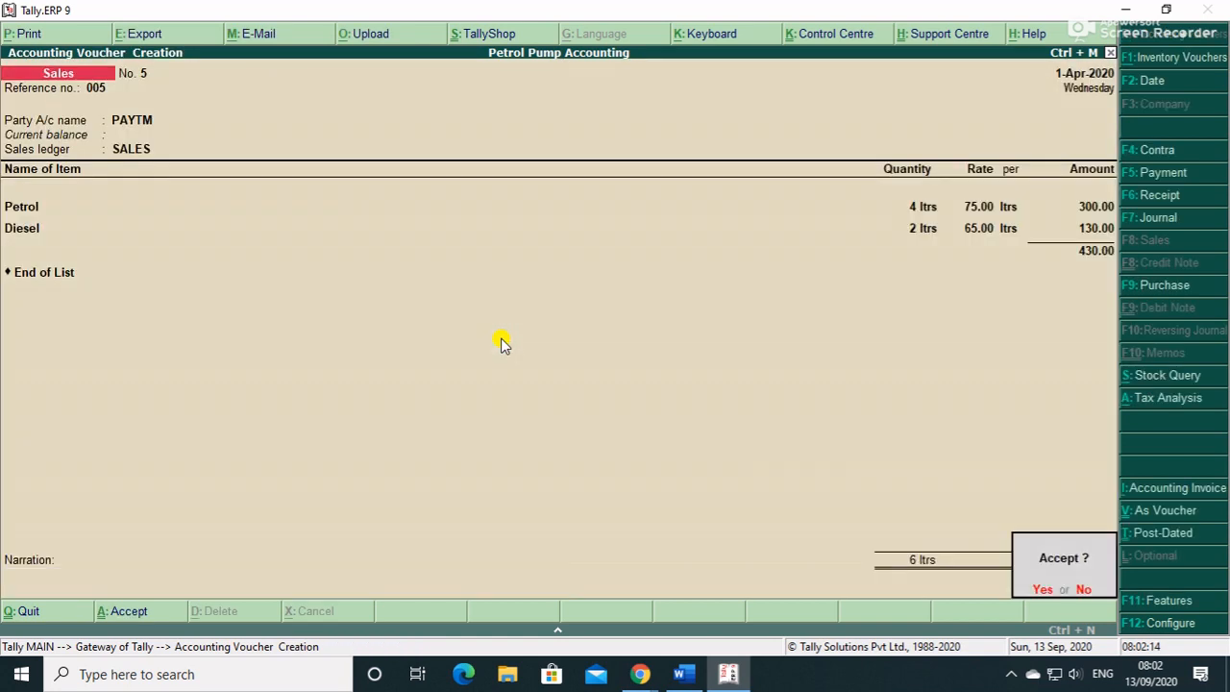
pyautogui.press('Return')
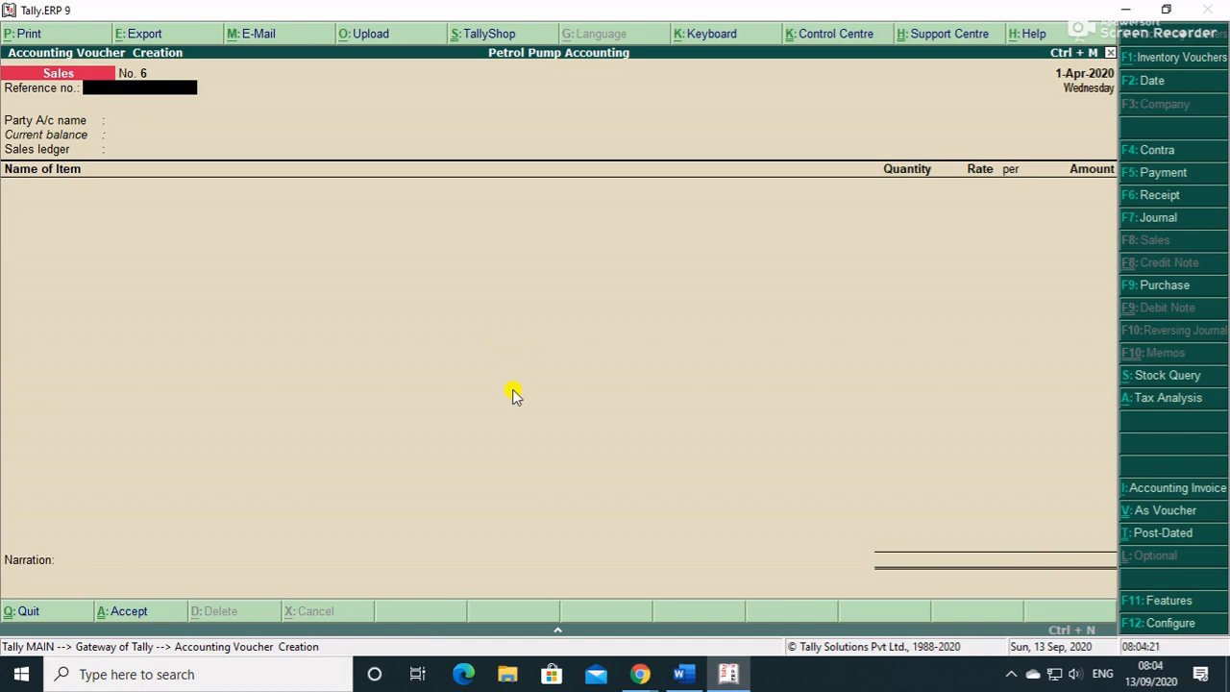
pyautogui.press('Escape')
# - Quit voucher entry and review the stock items in the Stock Summary
pyautogui.press('Return')
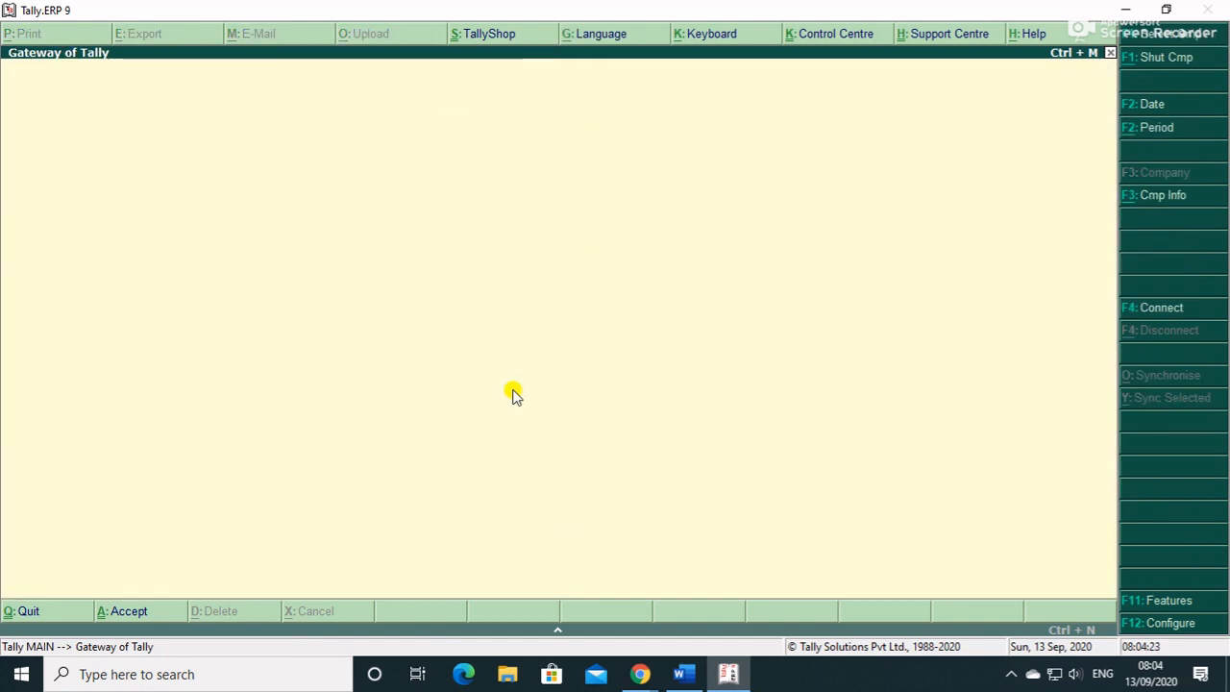
pyautogui.press('Down')
pyautogui.press('Down')
pyautogui.press('Down')
pyautogui.press('Down')
pyautogui.press('Down')
pyautogui.press('Down')
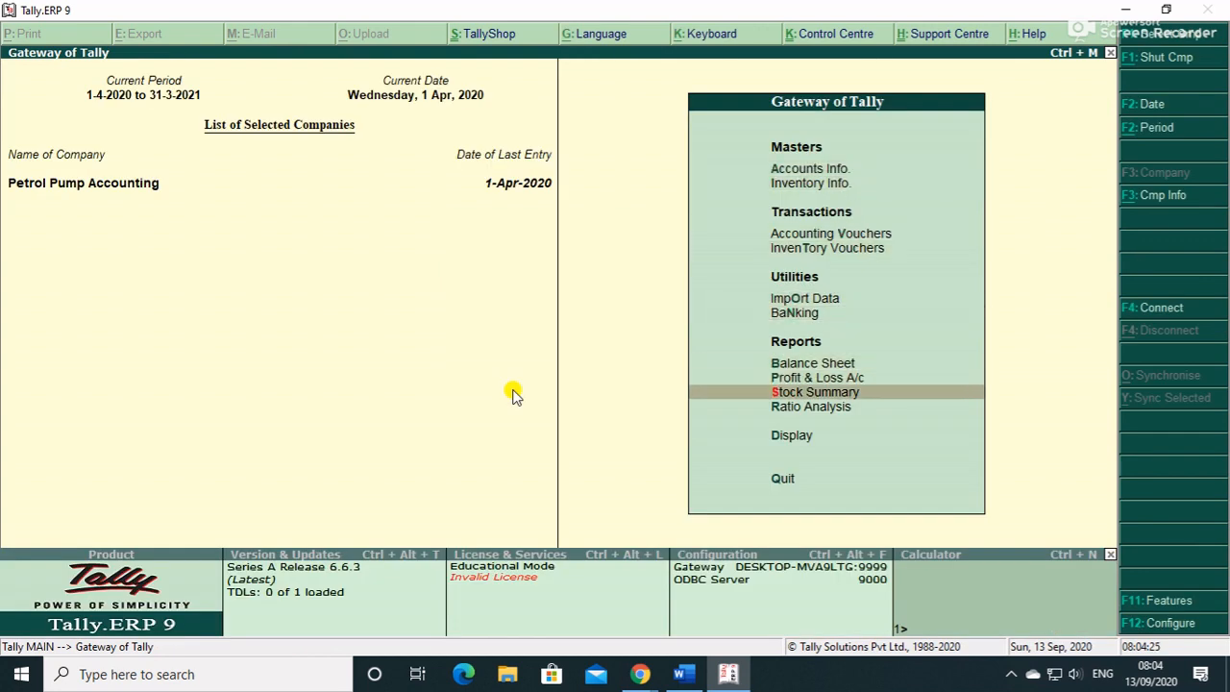
pyautogui.press('Return')
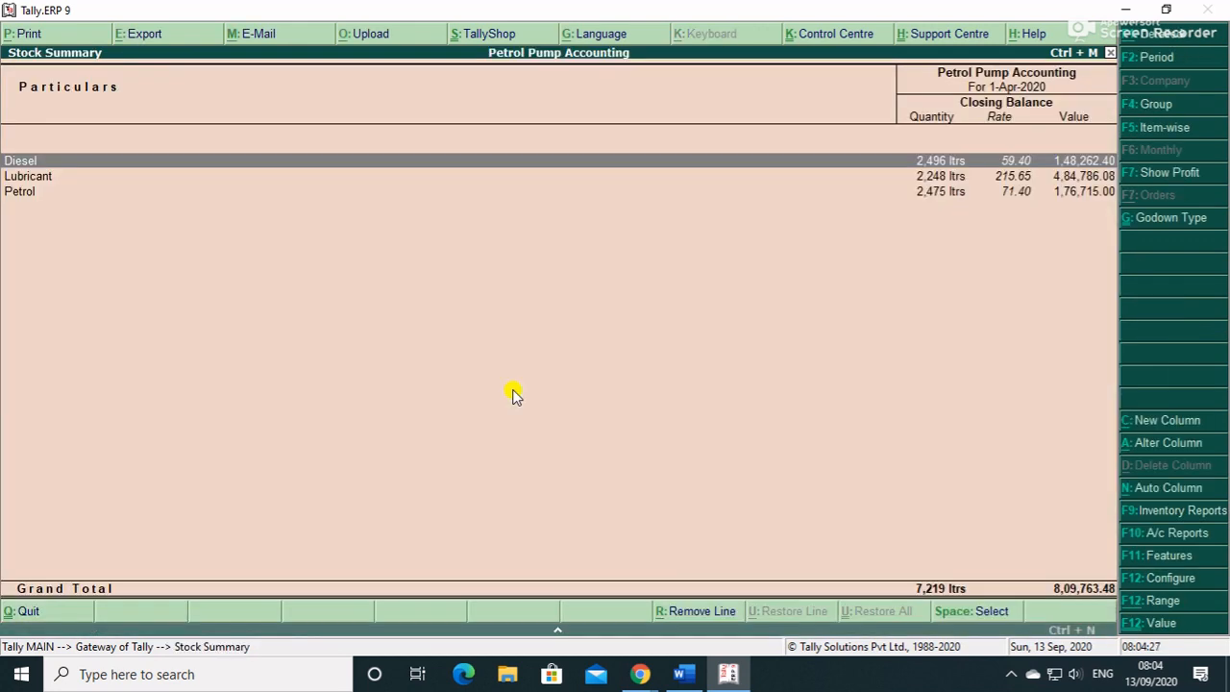
pyautogui.press('Down')
pyautogui.press('Down')
pyautogui.press('Up')
pyautogui.press('Up')
# - Switch to the Godown Summary and review the tank rows, including Tank 1(Petrol)
pyautogui.press('F9')
pyautogui.press('Return')
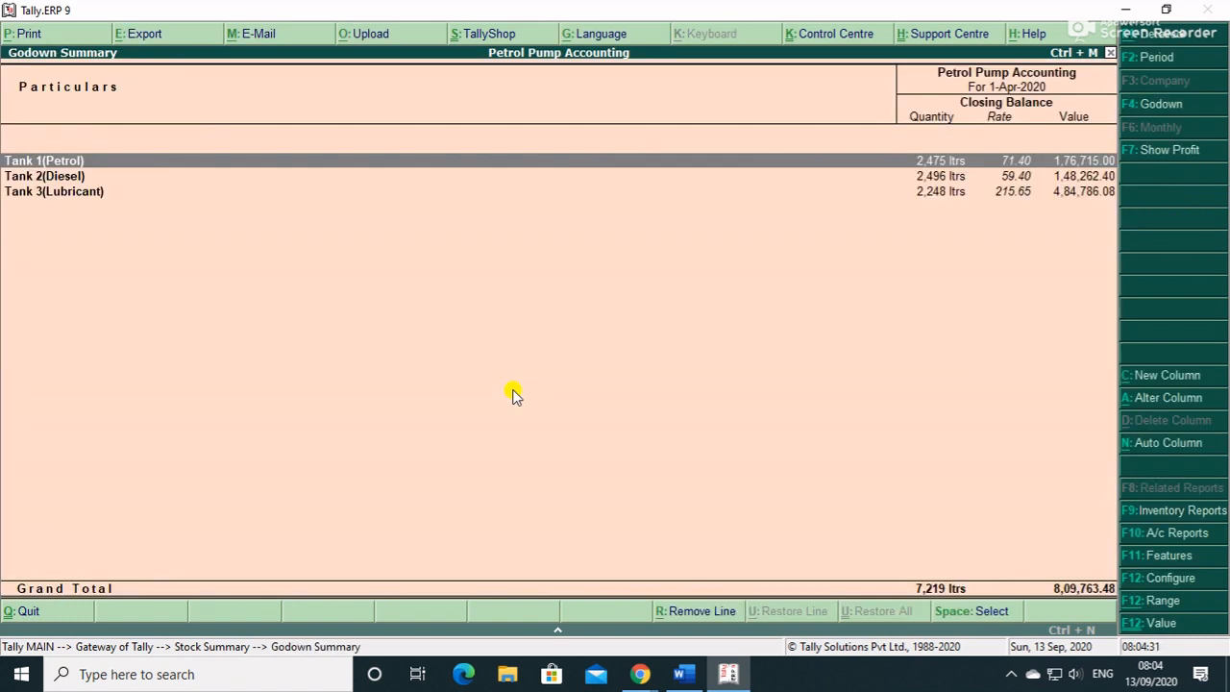
pyautogui.press('Down')
pyautogui.press('Down')
pyautogui.press('Up')
pyautogui.press('Up')
pyautogui.press('Return')
pyautogui.press('Escape')
pyautogui.press('Down')
pyautogui.press('Down')
pyautogui.press('Up')
pyautogui.press('Up')
pyautogui.press('Escape')
pyautogui.press('Escape')
pyautogui.press('Down')
pyautogui.press('Down')
pyautogui.press('Return')
pyautogui.press('Down')
pyautogui.press('Down')
pyautogui.press('Down')
pyautogui.press('Down')
pyautogui.press('Down')
pyautogui.press('Down')
pyautogui.press('Return')
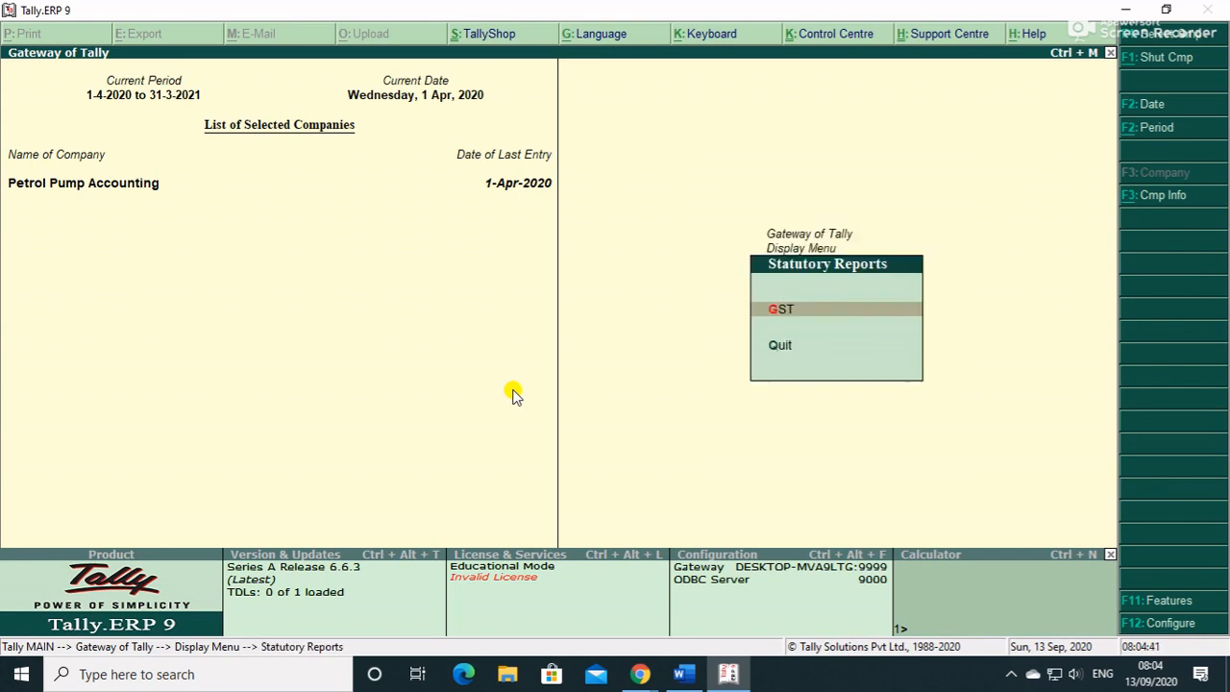
pyautogui.press('Return')
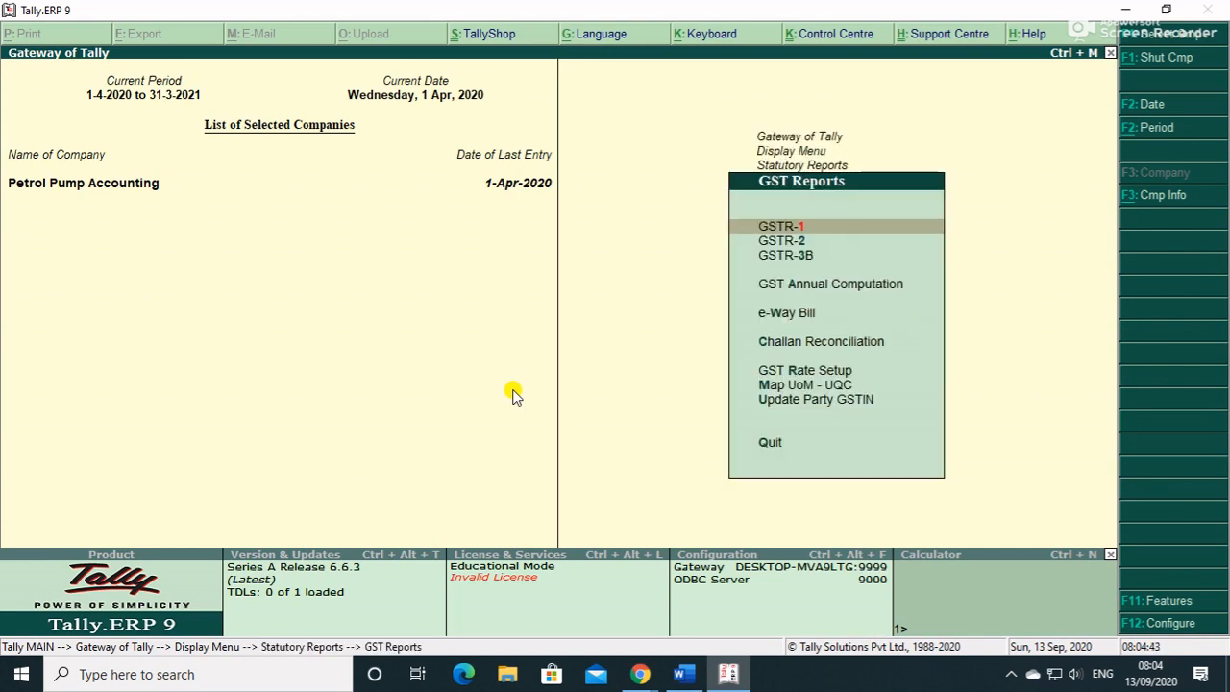
pyautogui.press('Return')
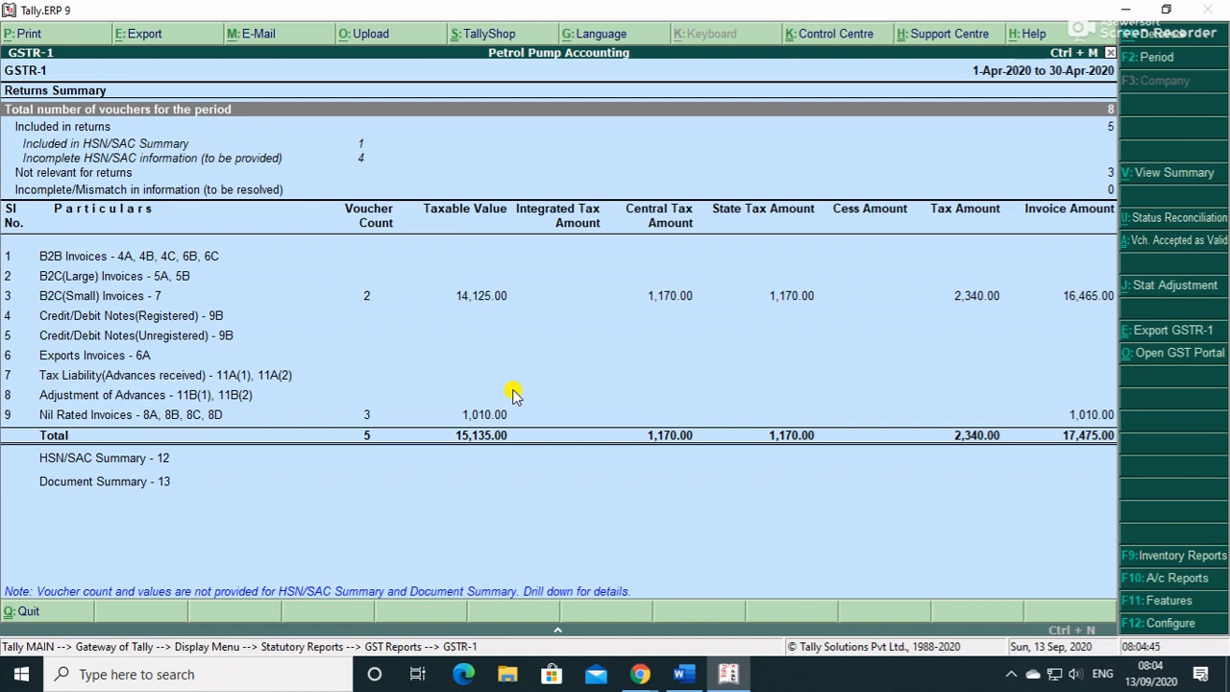
pyautogui.click(369, 305)
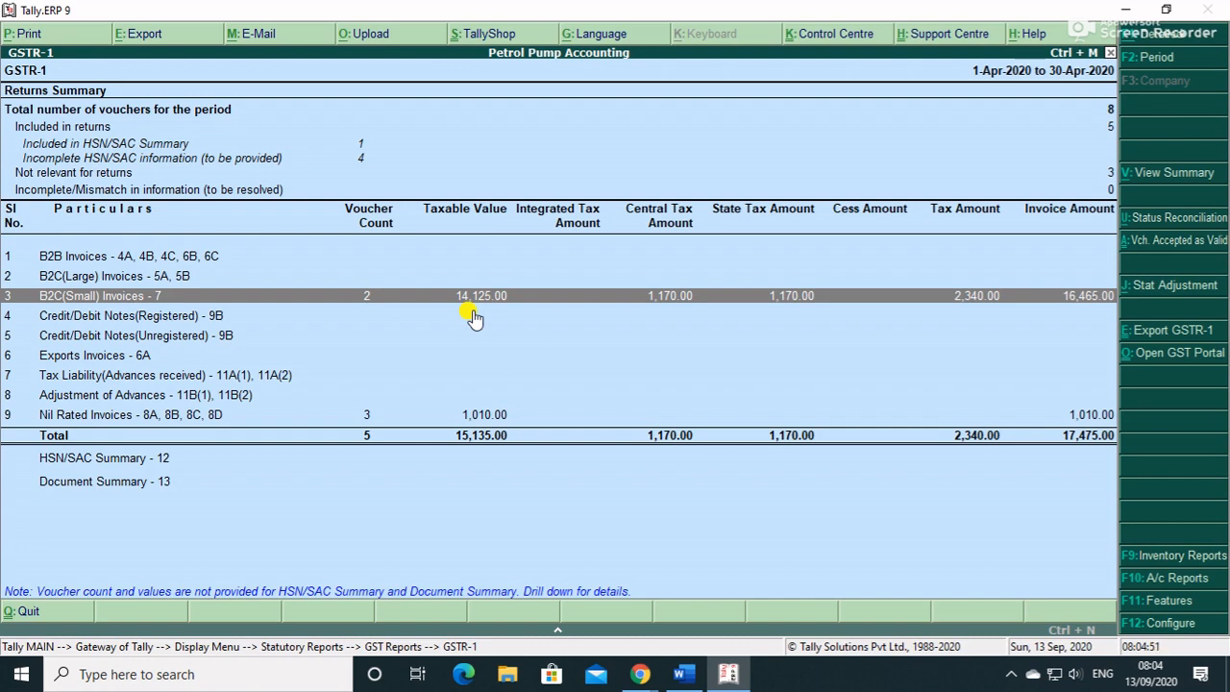
pyautogui.click(420, 419)
pyautogui.click(420, 419)
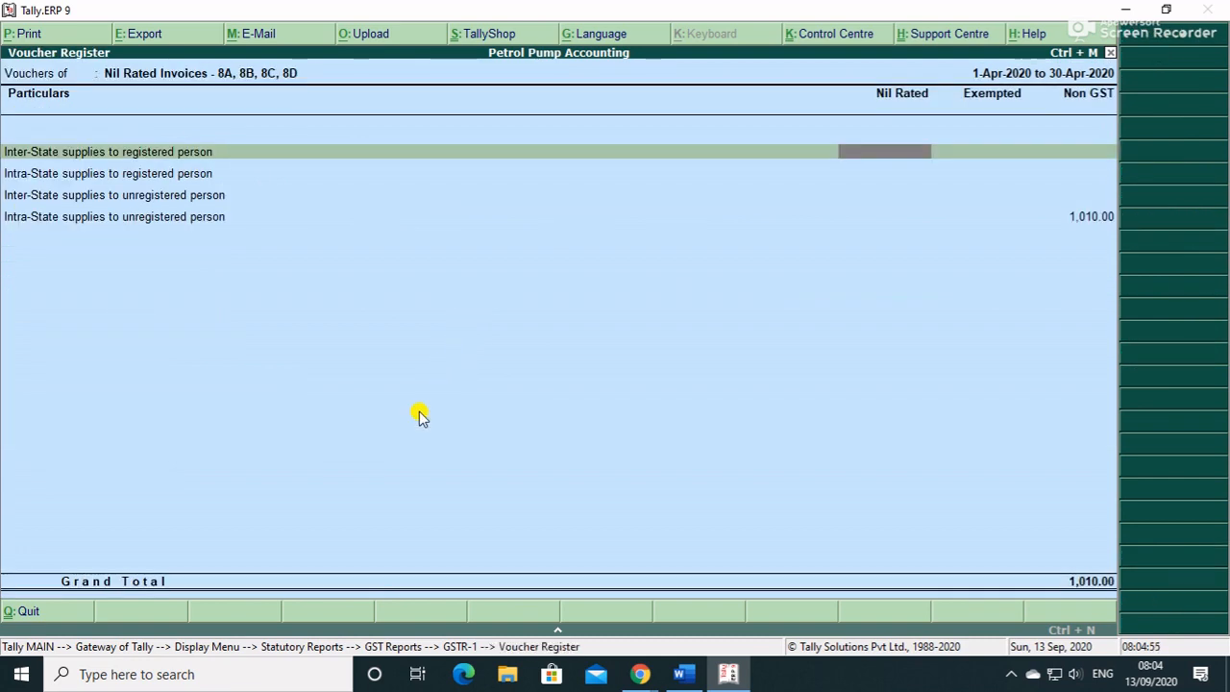
pyautogui.press('Escape')
pyautogui.press('Up')
pyautogui.press('Up')
pyautogui.press('Up')
pyautogui.press('Up')
pyautogui.press('Up')
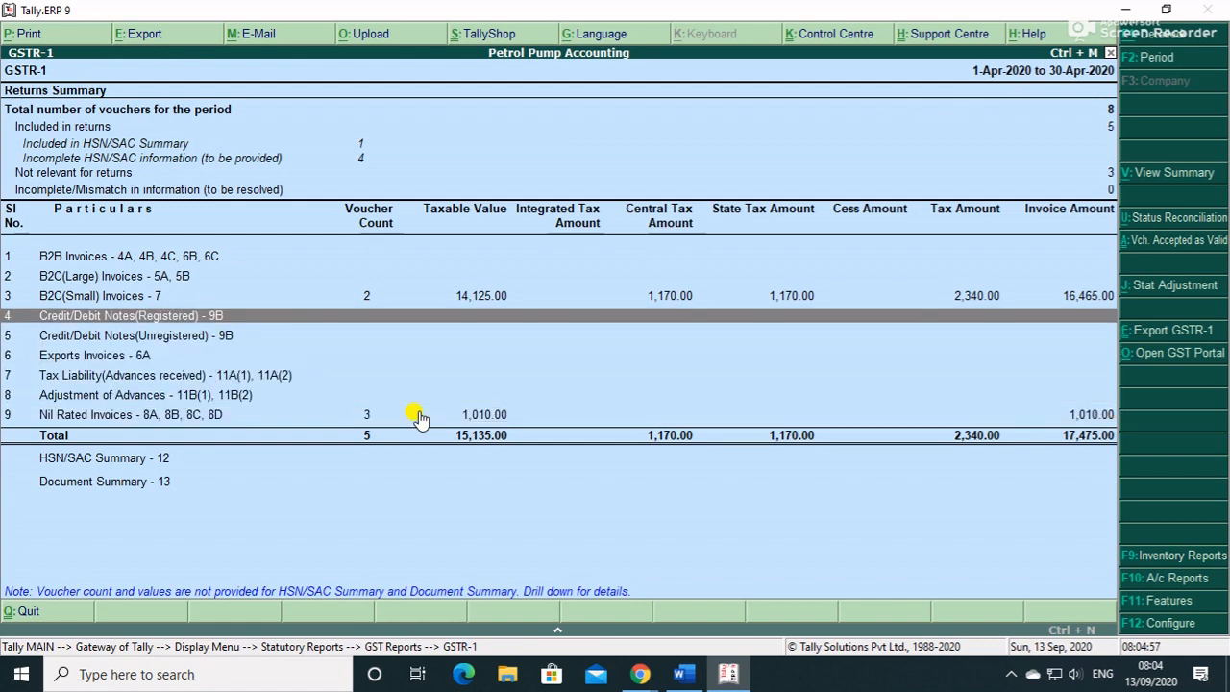
pyautogui.press('Up')
pyautogui.press('Down')
pyautogui.press('Down')
pyautogui.press('Down')
pyautogui.press('Down')
pyautogui.press('Down')
pyautogui.press('Down')
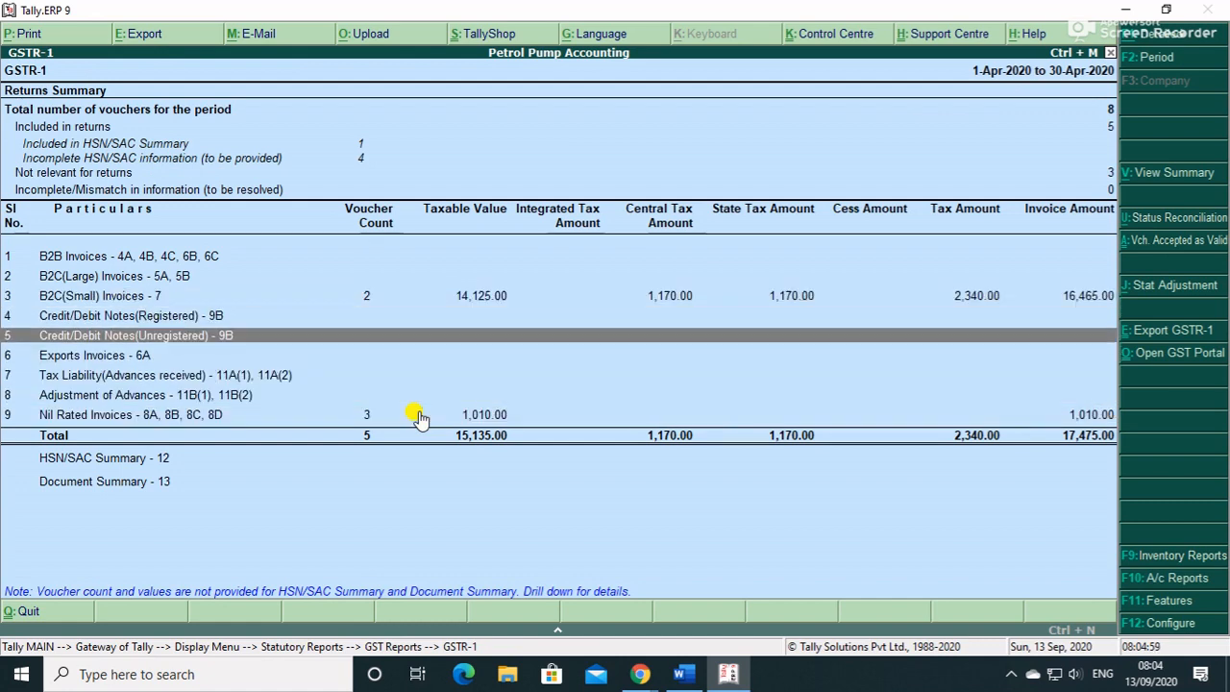
pyautogui.press('Return')
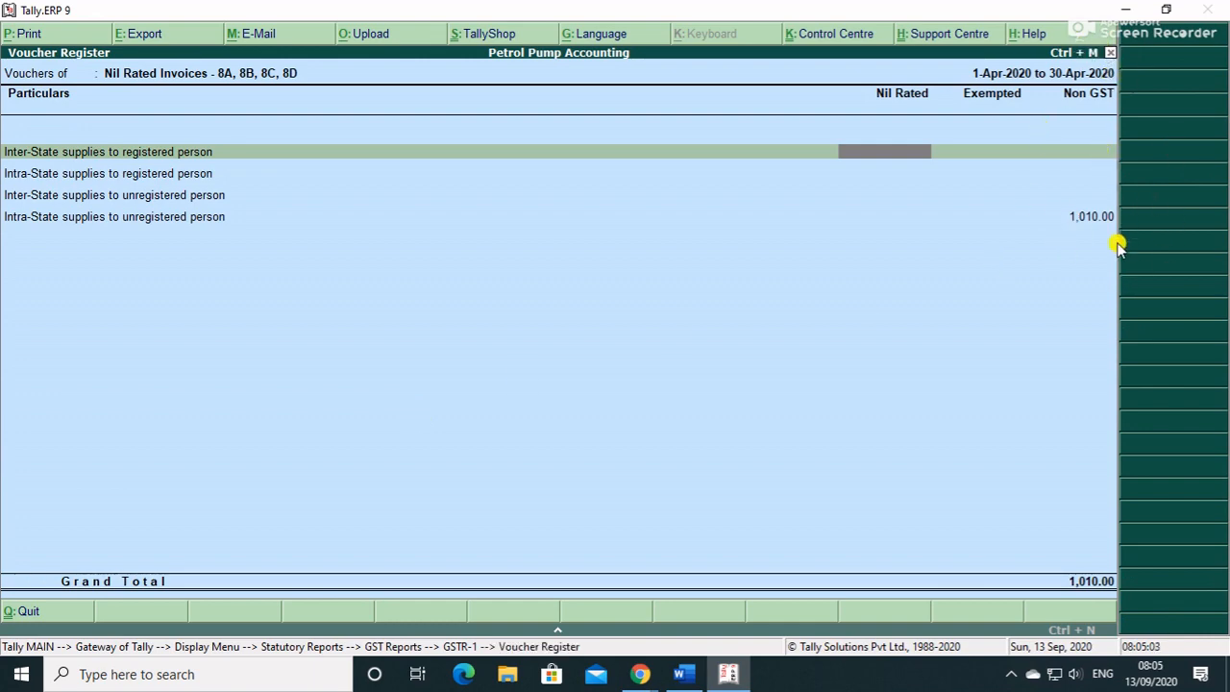
pyautogui.press('Escape')
pyautogui.press('Escape')
pyautogui.press('Down')
pyautogui.press('Return')
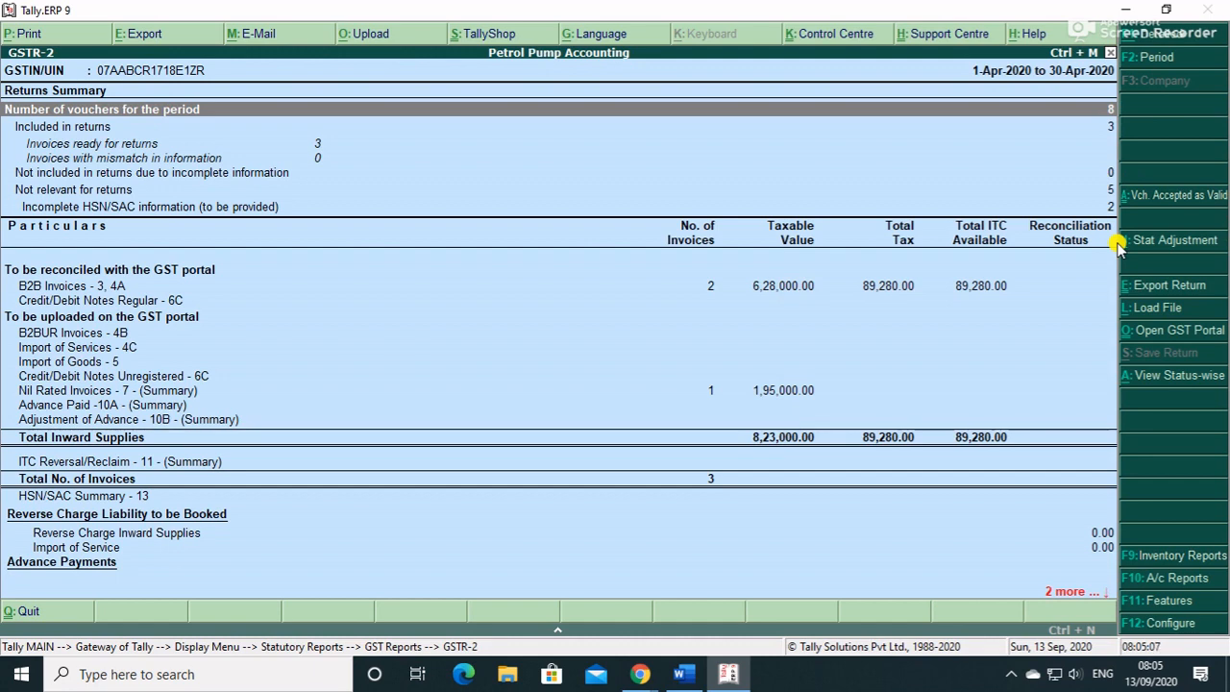
pyautogui.press('Down')
pyautogui.press('Down')
pyautogui.press('Down')
pyautogui.press('Down')
pyautogui.press('Down')
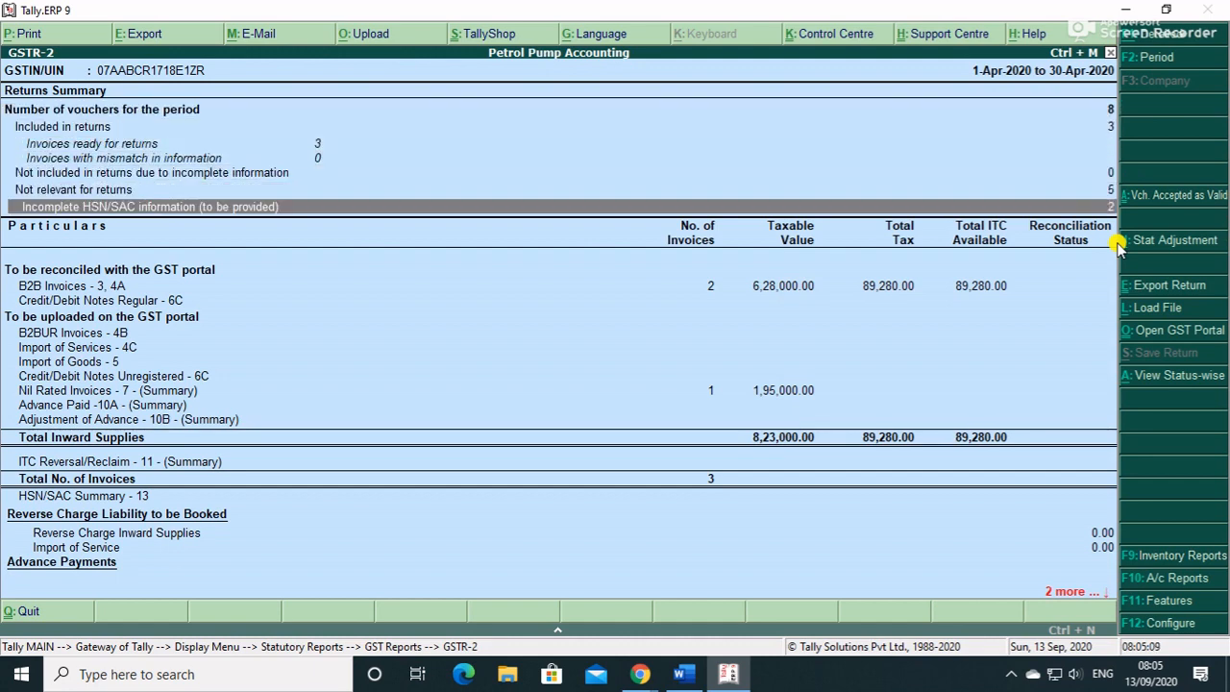
pyautogui.press('Up')
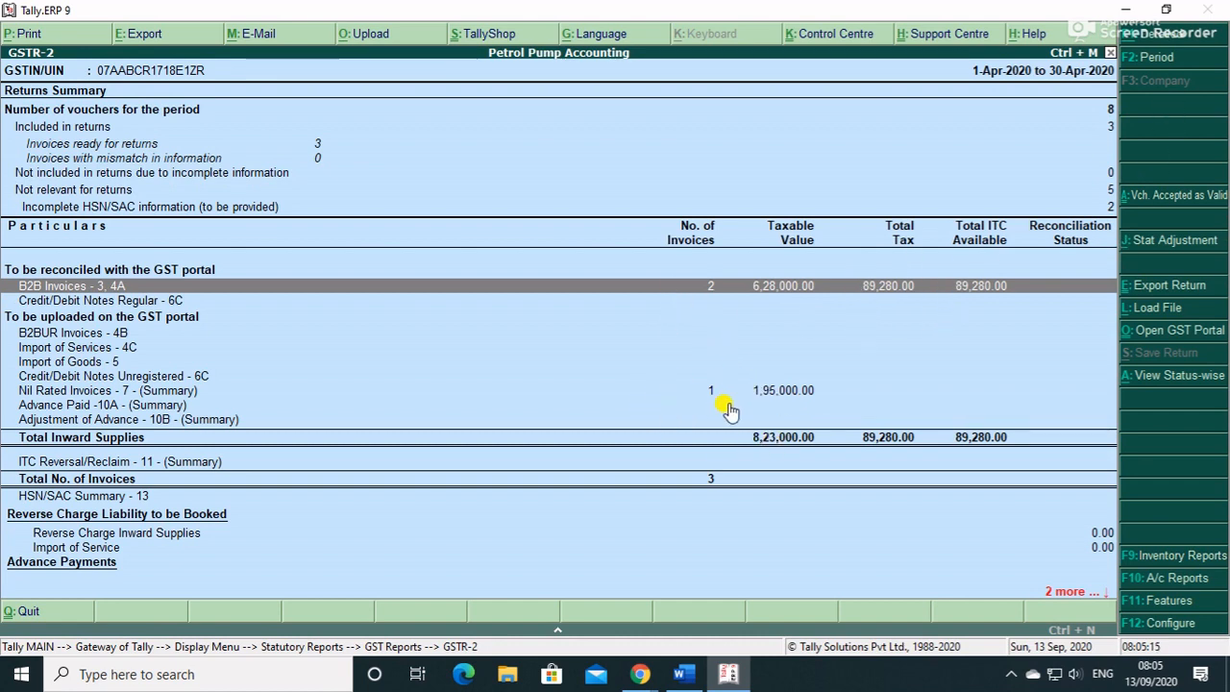
pyautogui.press('Down')
pyautogui.press('Down')
pyautogui.press('Down')
pyautogui.press('Down')
pyautogui.press('Down')
pyautogui.press('Down')
pyautogui.press('Return')
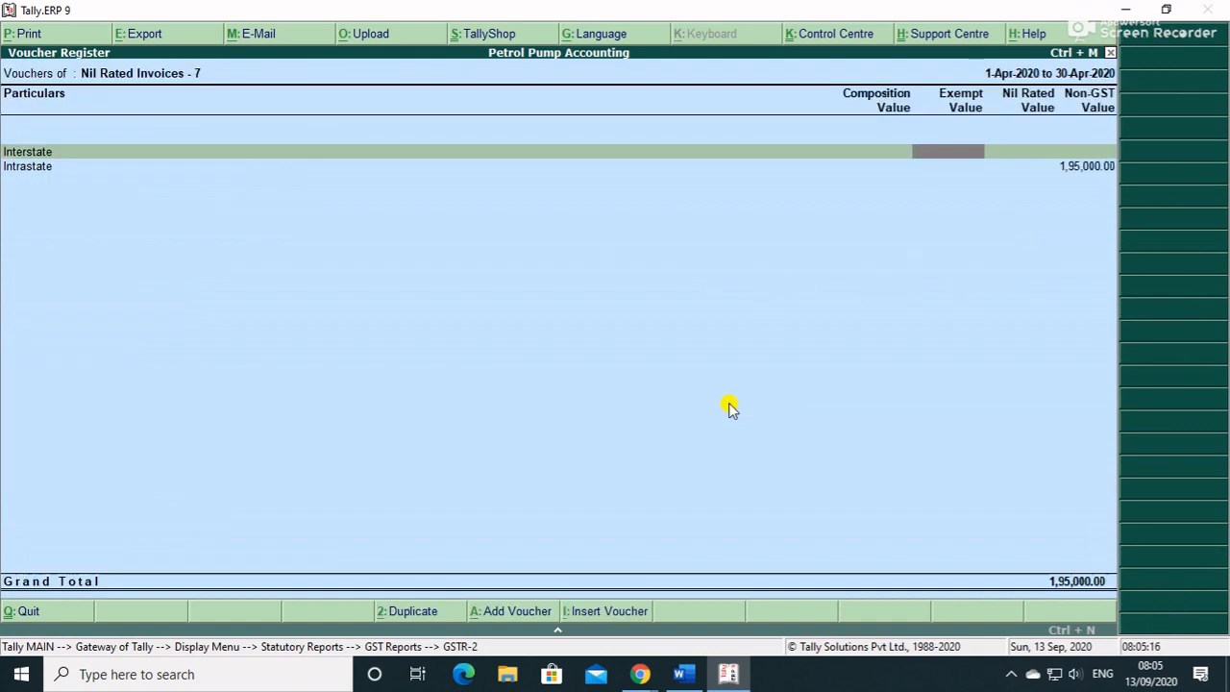
pyautogui.press('Escape')
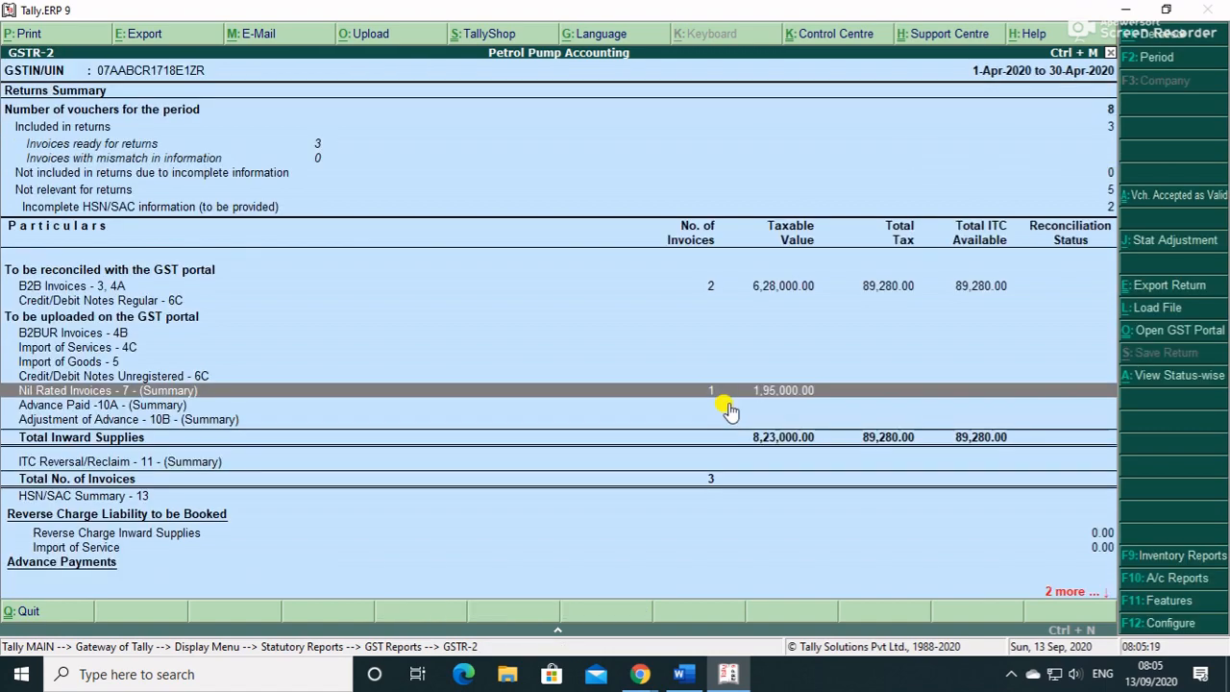
pyautogui.press('Escape')
pyautogui.press('Down')
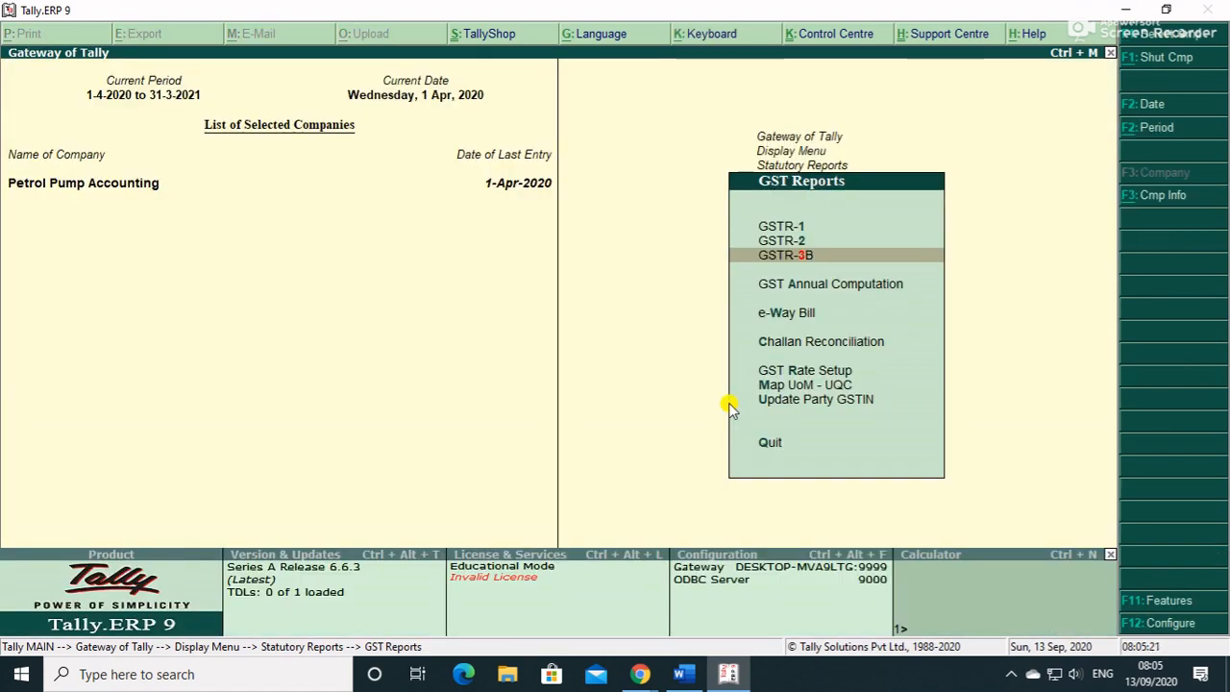
pyautogui.press('Return')
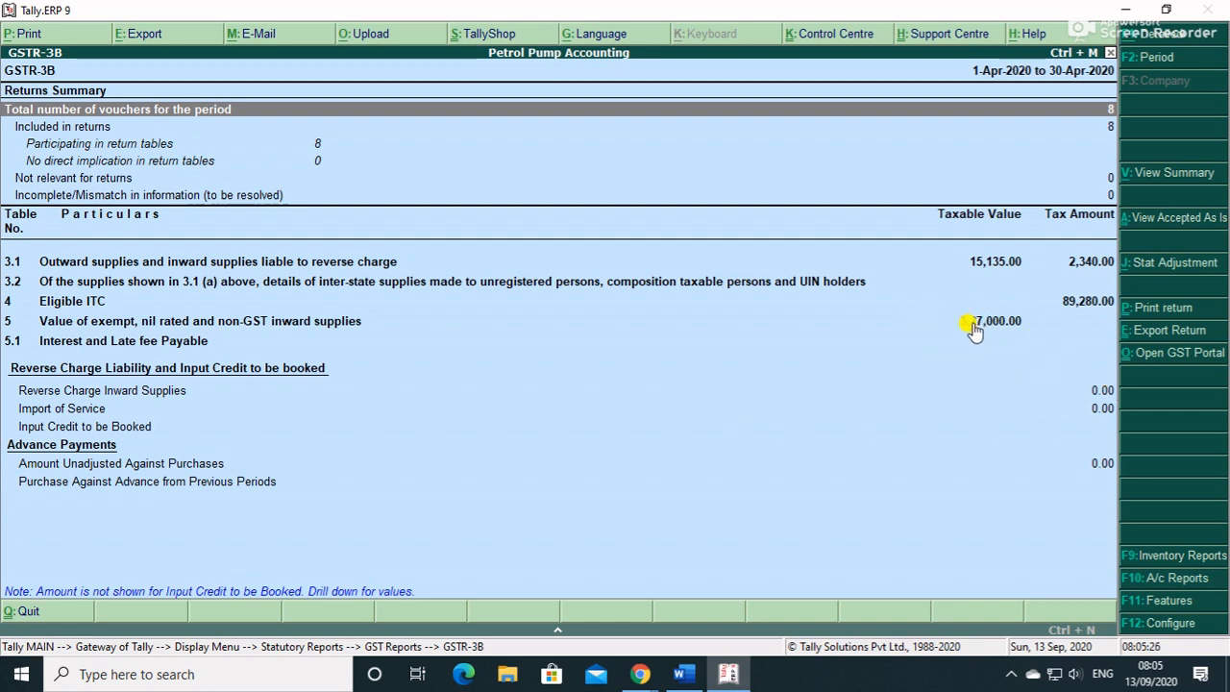
pyautogui.hotkey('alt', 'F5')
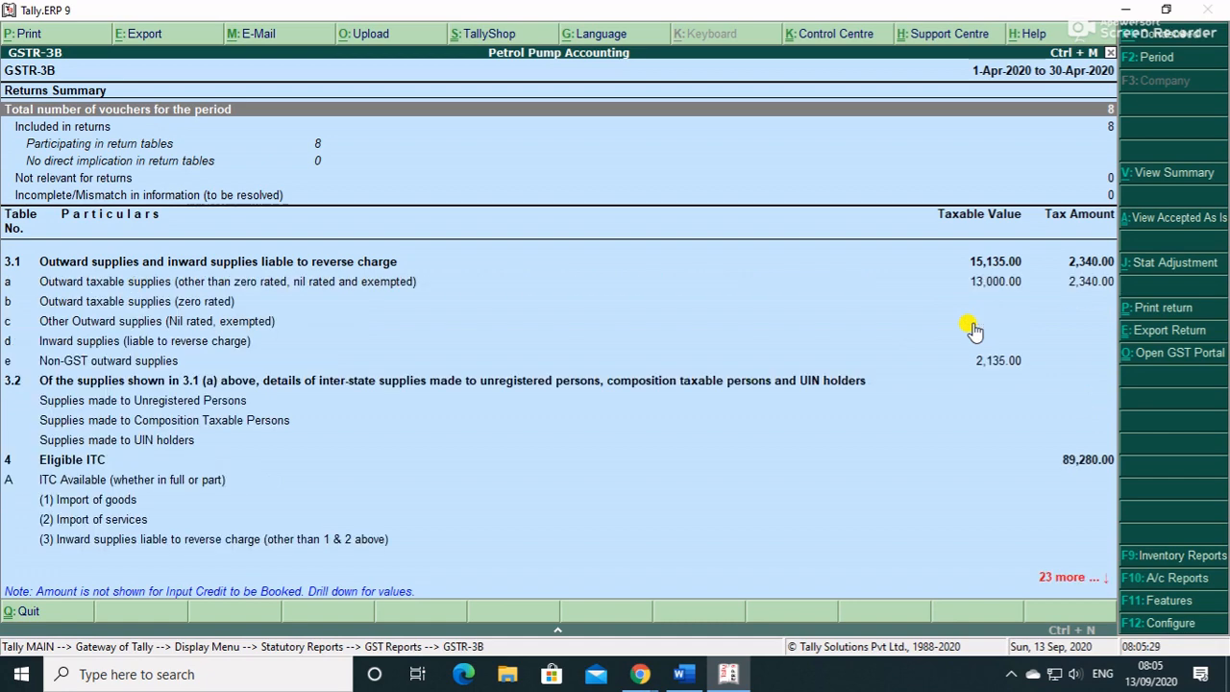
pyautogui.hotkey('alt', 'F5')
pyautogui.press('Down')
pyautogui.press('Down')
pyautogui.press('Down')
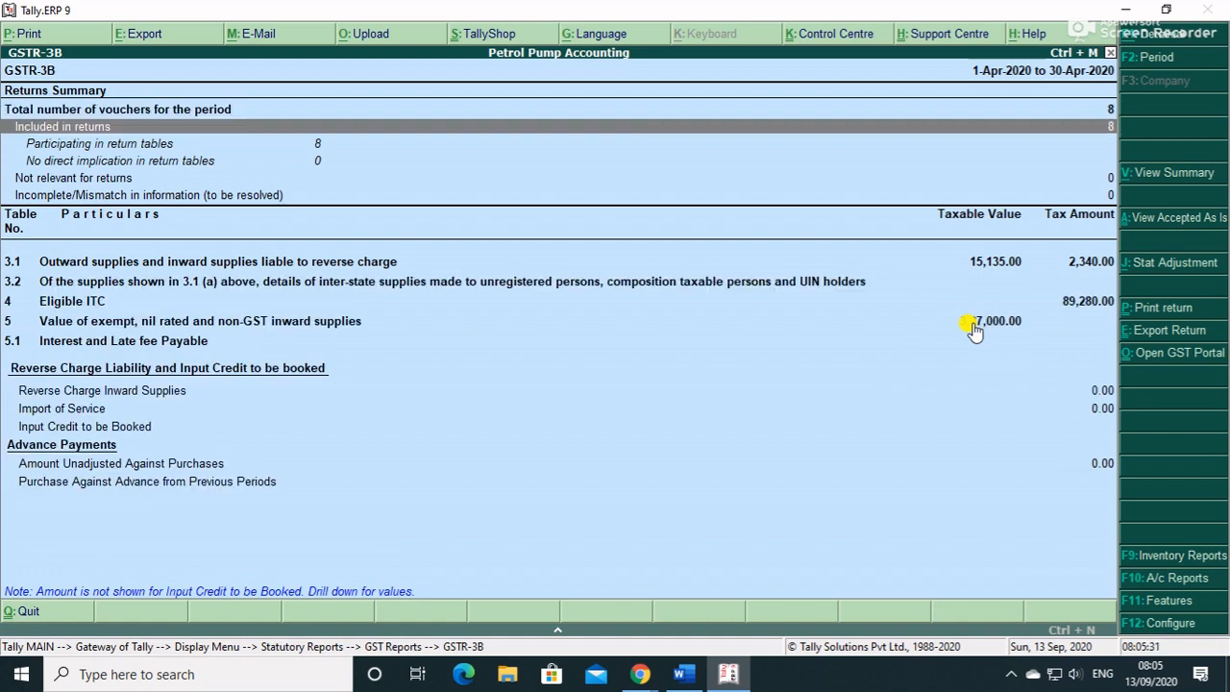
pyautogui.press('Up')
pyautogui.press('Up')
pyautogui.press('Up')
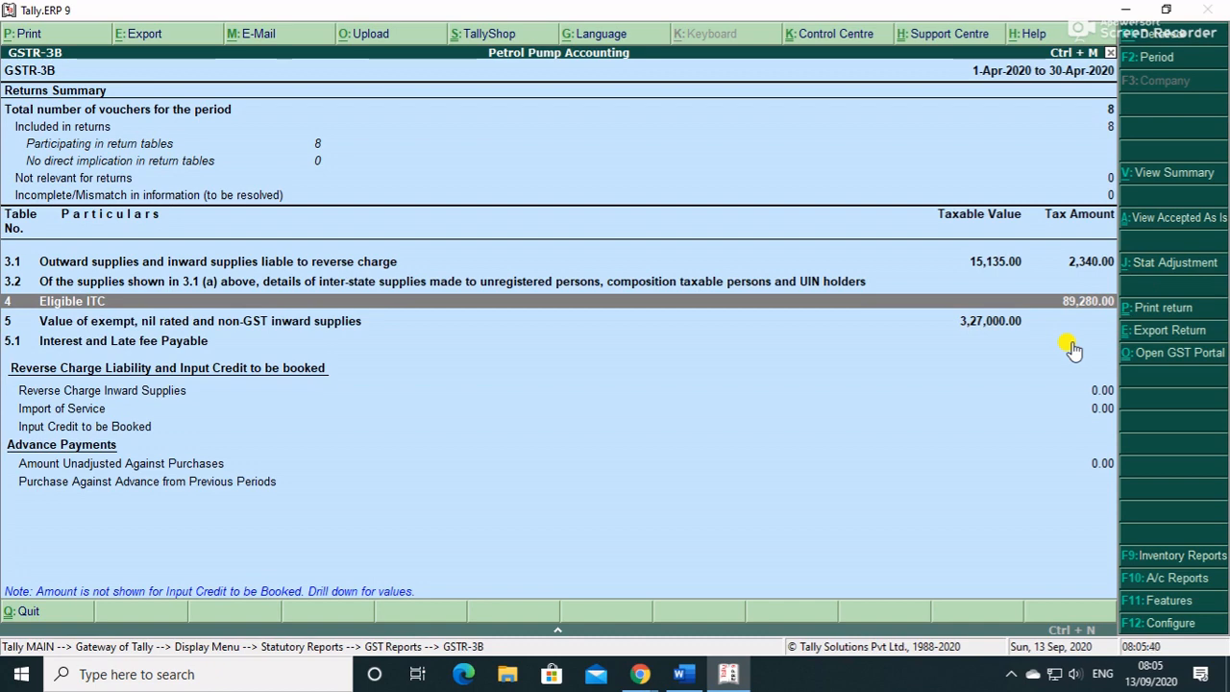
pyautogui.press('Escape')
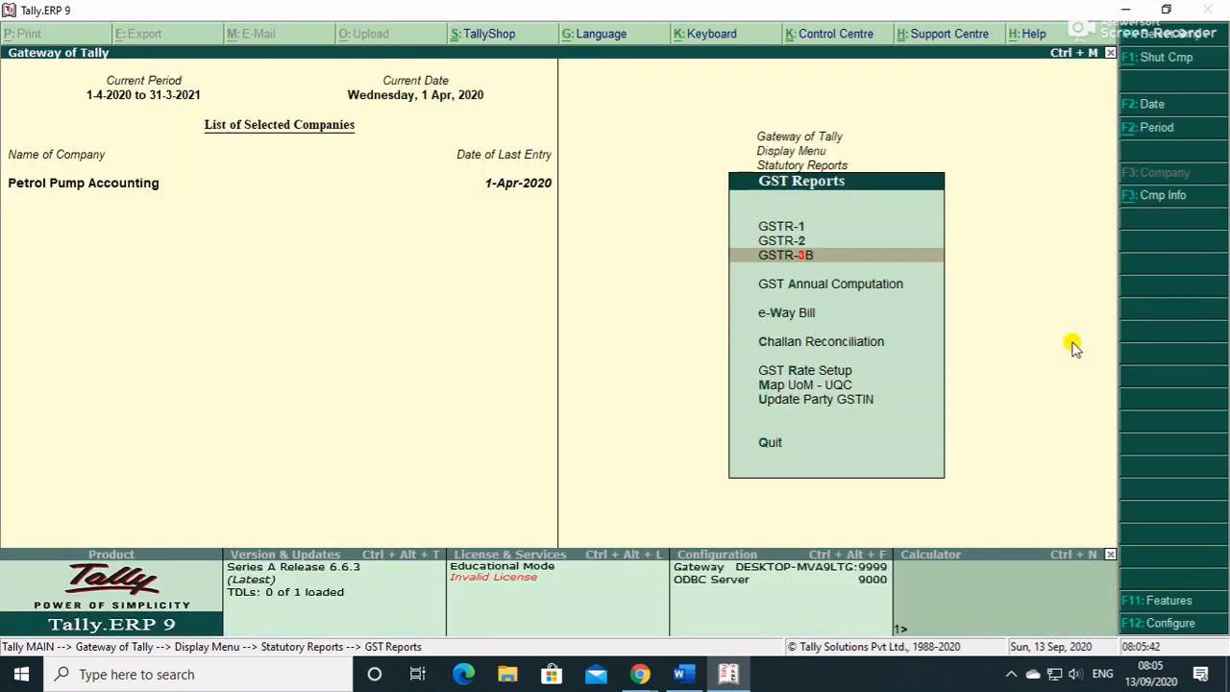
pyautogui.press('Escape')
# - Review the detailed Balance Sheet: 8,27,238.48 on both sides, including 1,898.48 profit
pyautogui.press('Escape')
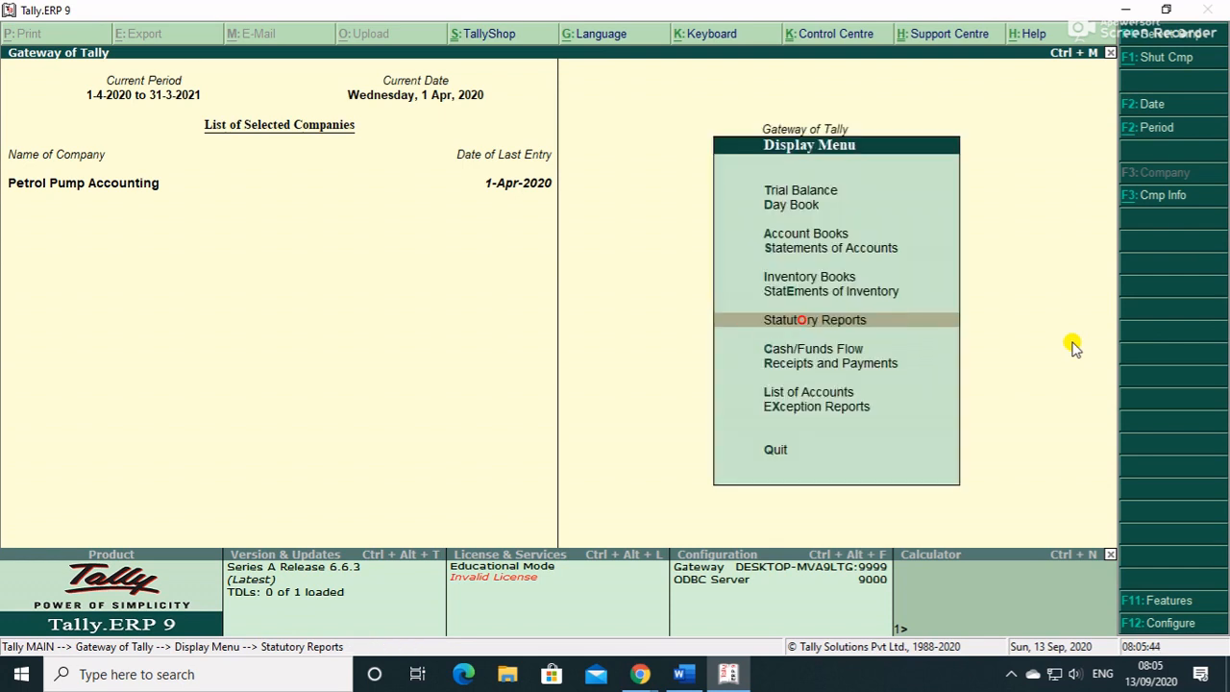
pyautogui.press('Escape')
pyautogui.press('Up')
pyautogui.press('Up')
pyautogui.press('Up')
pyautogui.press('Up')
pyautogui.press('Return')
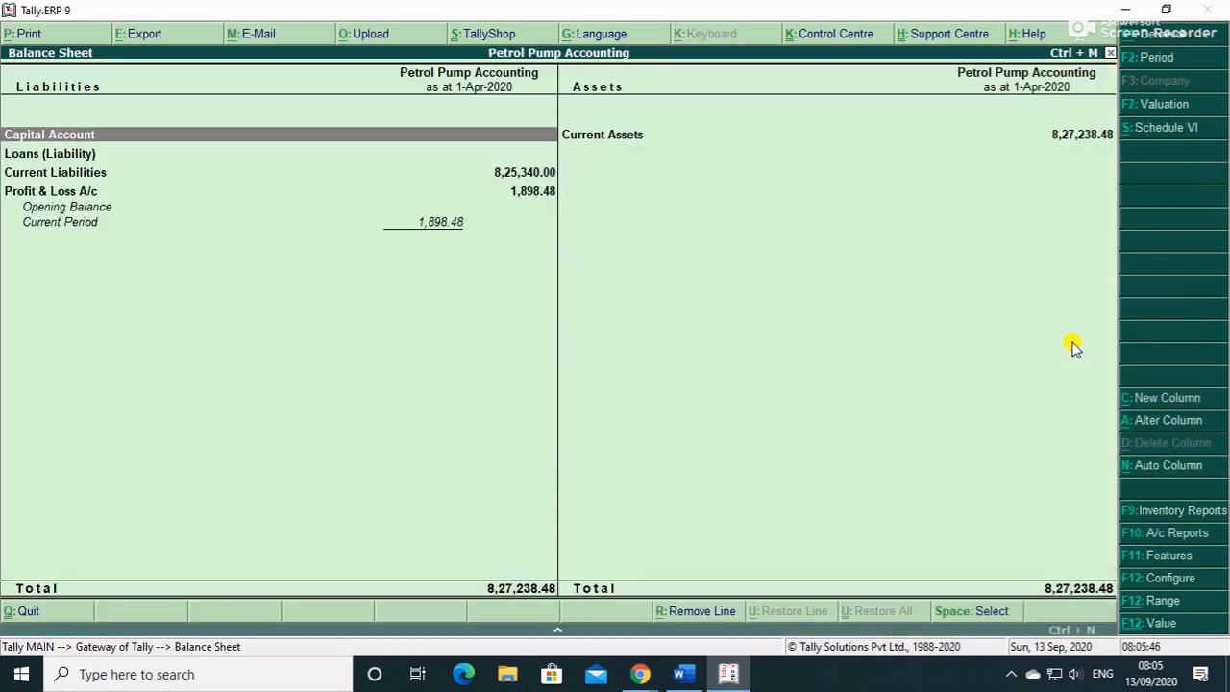
pyautogui.hotkey('alt', 'F1')
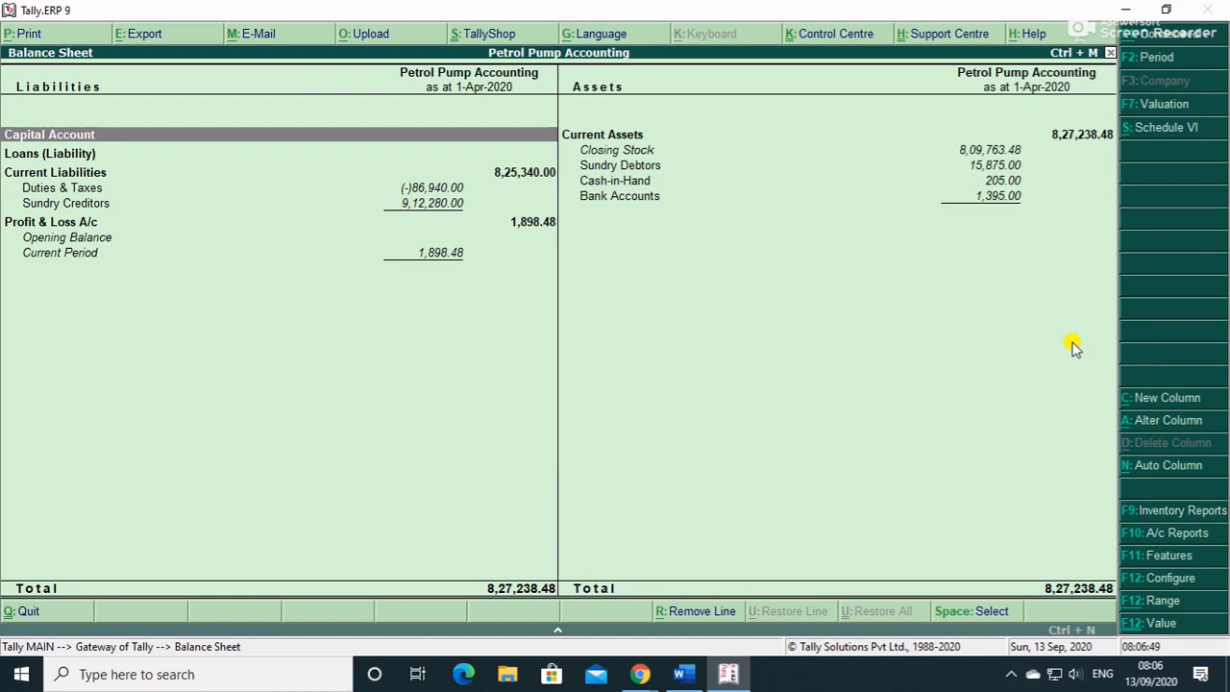
pyautogui.press('Right')
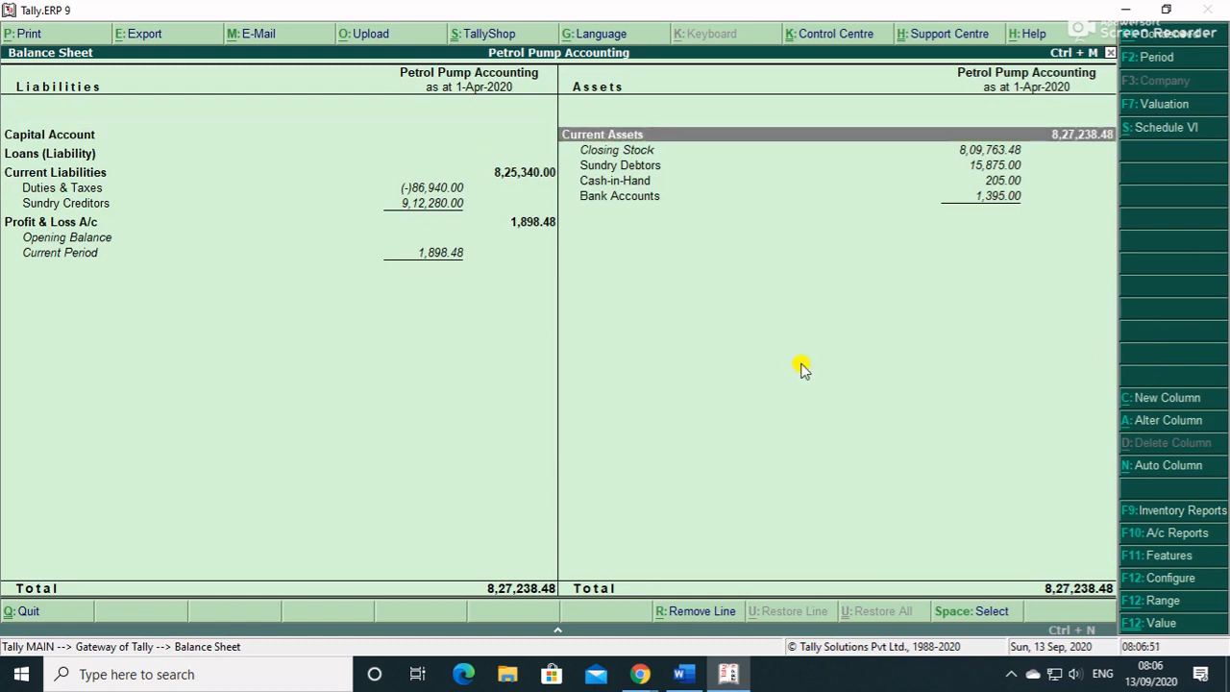
pyautogui.press('Down')
pyautogui.press('Down')
pyautogui.press('Down')
pyautogui.press('Down')
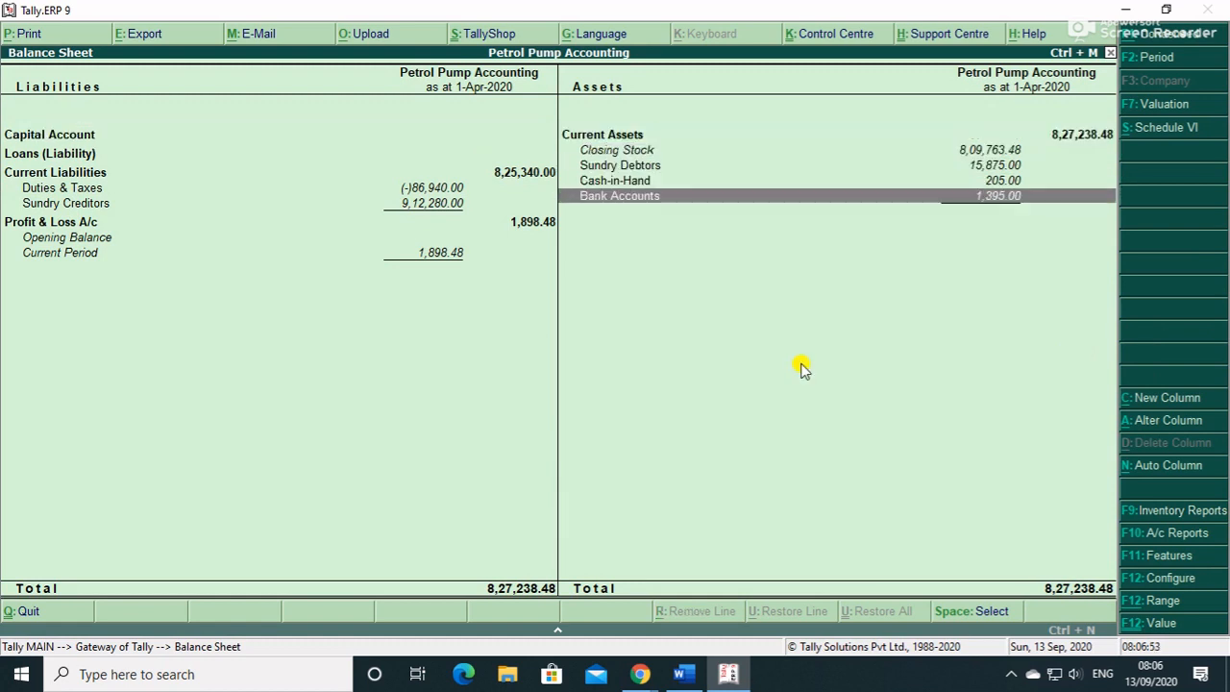
pyautogui.press('Up')
pyautogui.press('Up')
pyautogui.press('Left')
pyautogui.press('Down')
pyautogui.press('Down')
pyautogui.press('Down')
pyautogui.press('Escape')
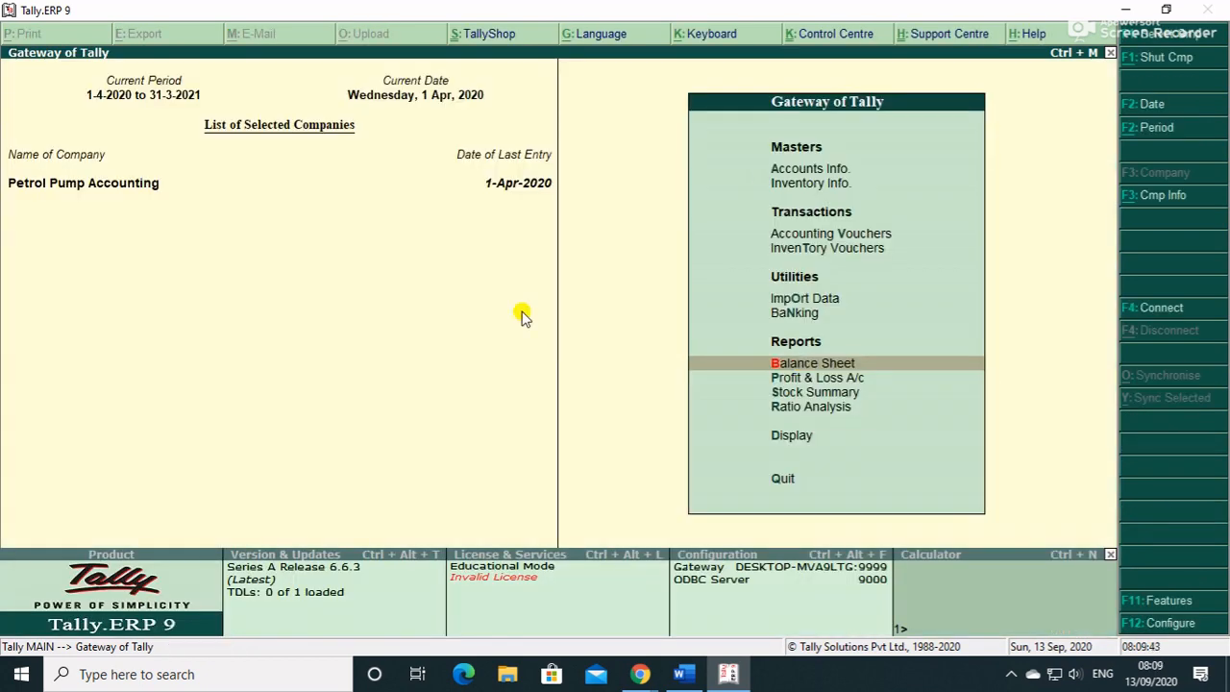
# - Start a new Payment voucher in Accounting Vouchers
pyautogui.press('Up')
pyautogui.press('Up')
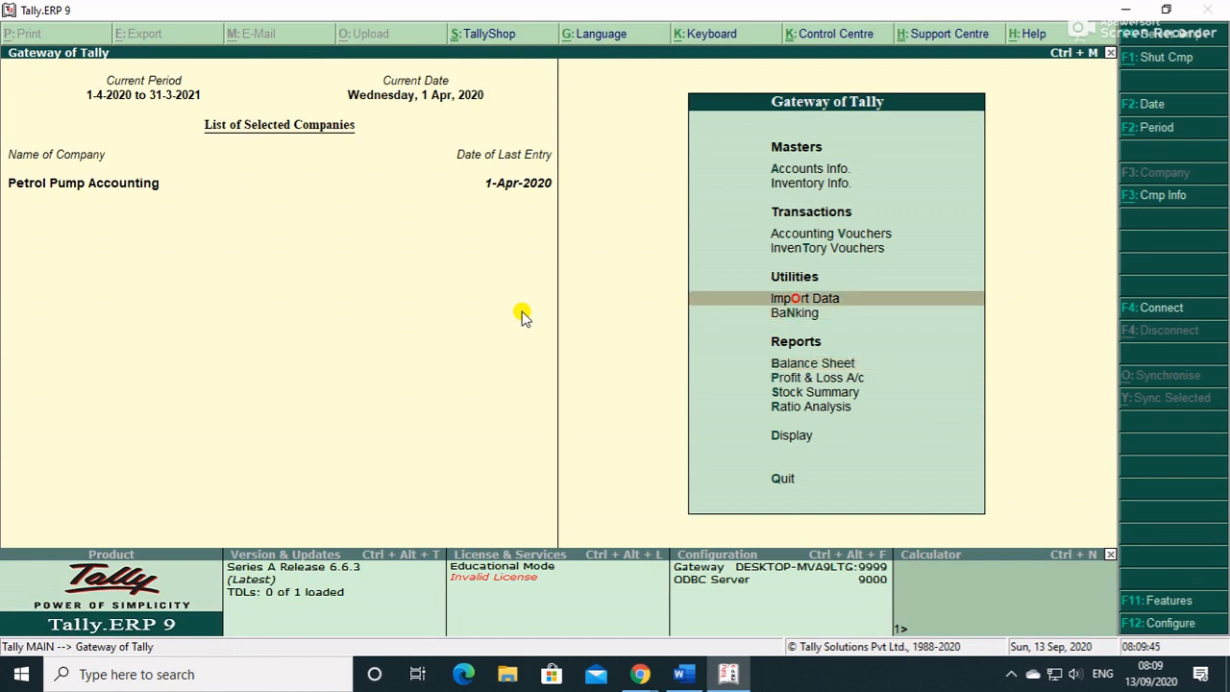
pyautogui.press('Up')
pyautogui.press('Up')
pyautogui.press('Return')
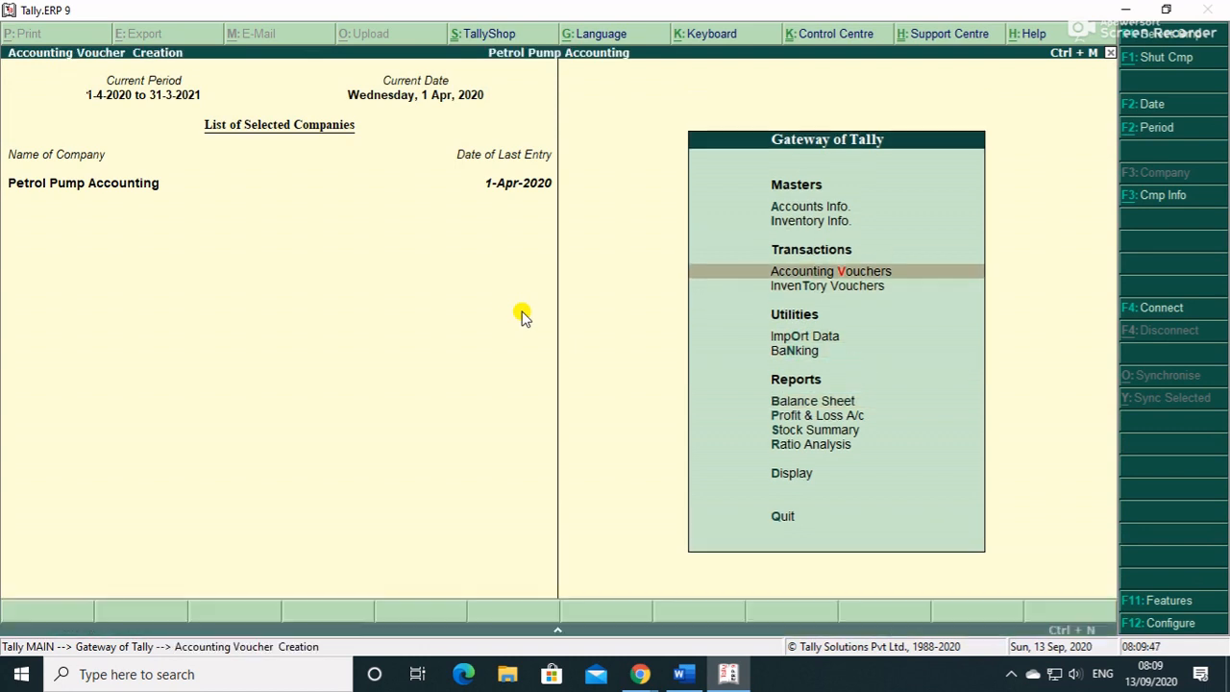
pyautogui.press('F5')
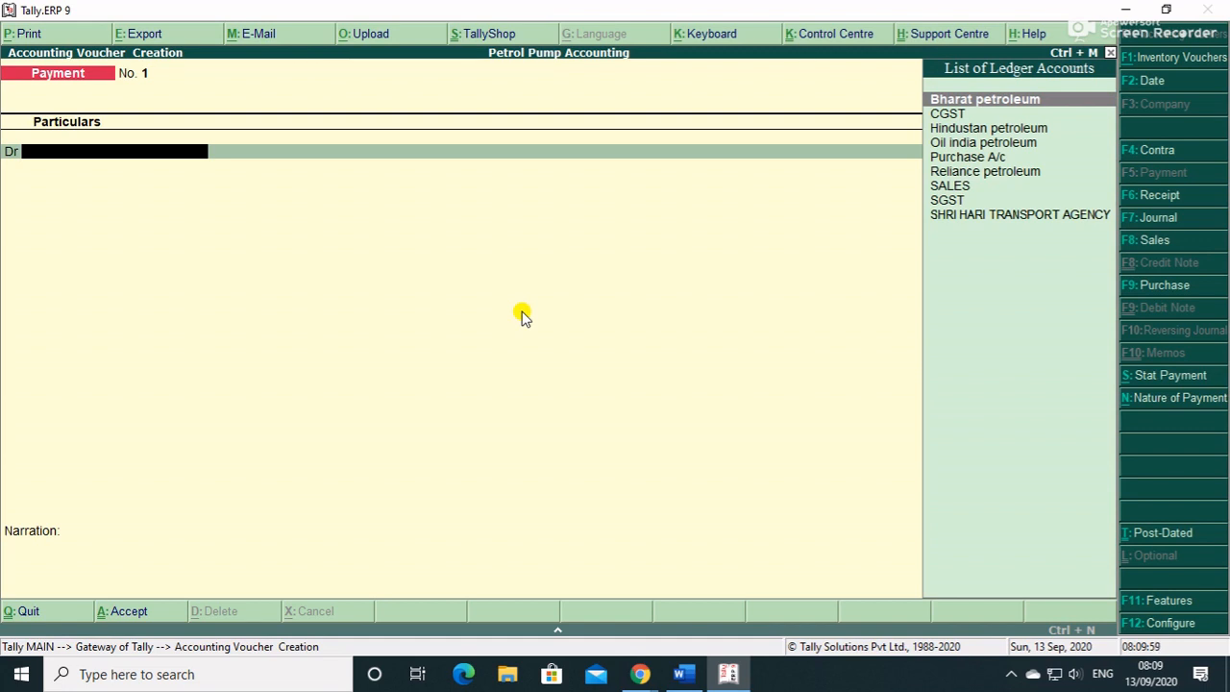
# - Create a Light Exp ledger under Indirect Expenses with GST not applicable
pyautogui.hotkey('alt', 'c')
pyautogui.write('Light Exp')
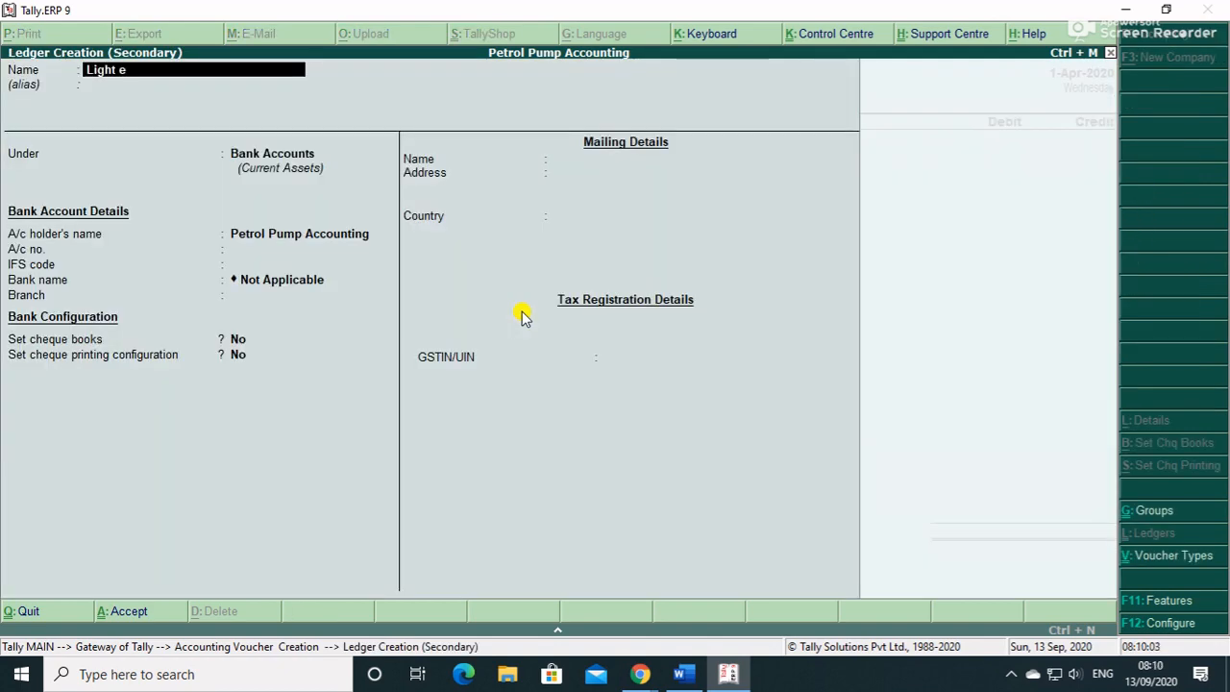
pyautogui.press('Return')
pyautogui.press('Return')
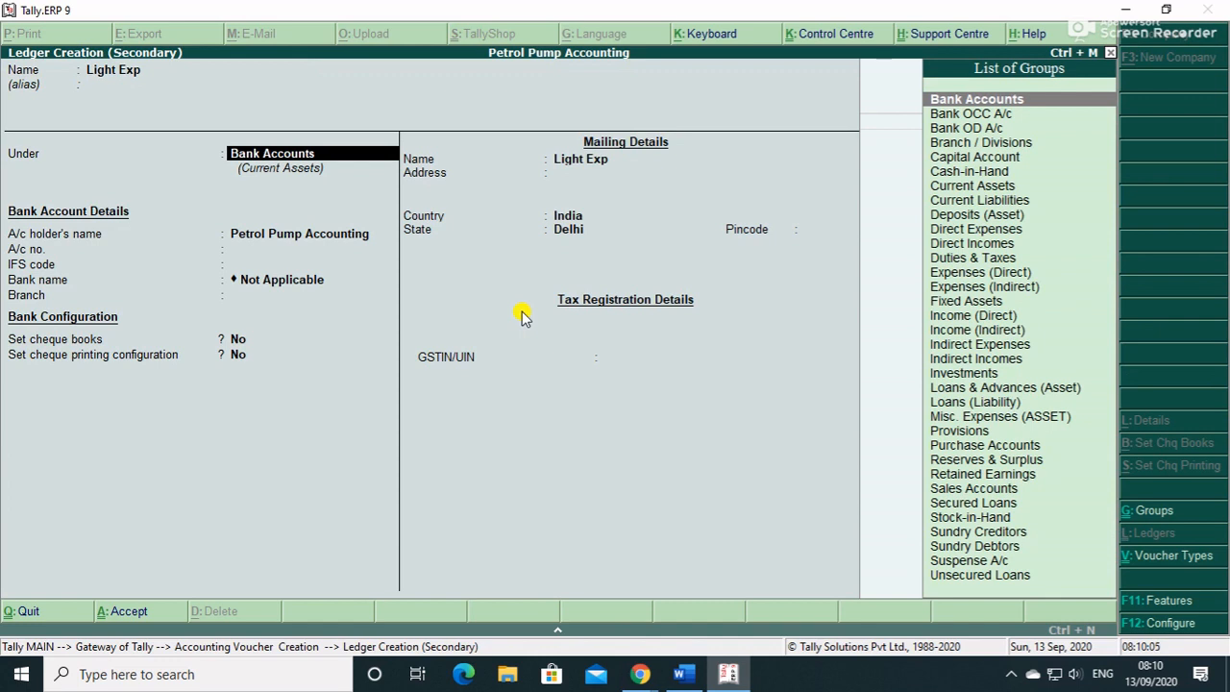
pyautogui.write('In')
pyautogui.press('Down')
pyautogui.press('Down')
pyautogui.press('Return')
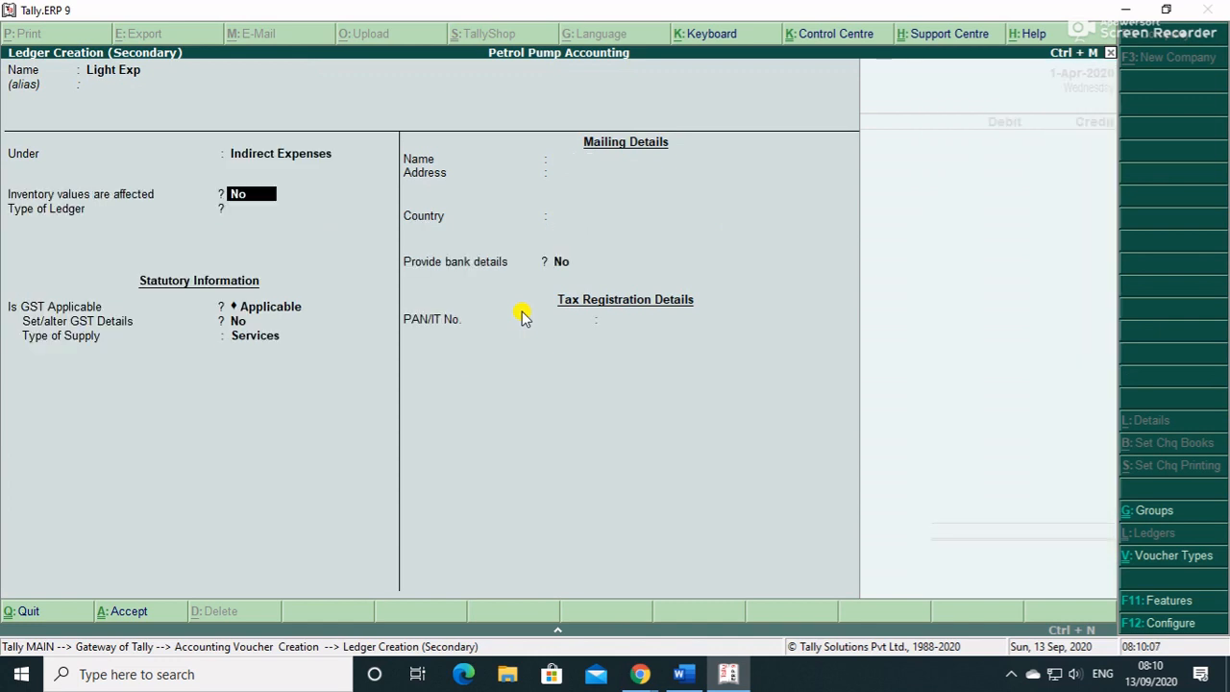
pyautogui.press('Return')
pyautogui.press('Return')
pyautogui.press('Down')
pyautogui.press('Return')
pyautogui.press('Return')
pyautogui.press('Return')
pyautogui.press('Return')
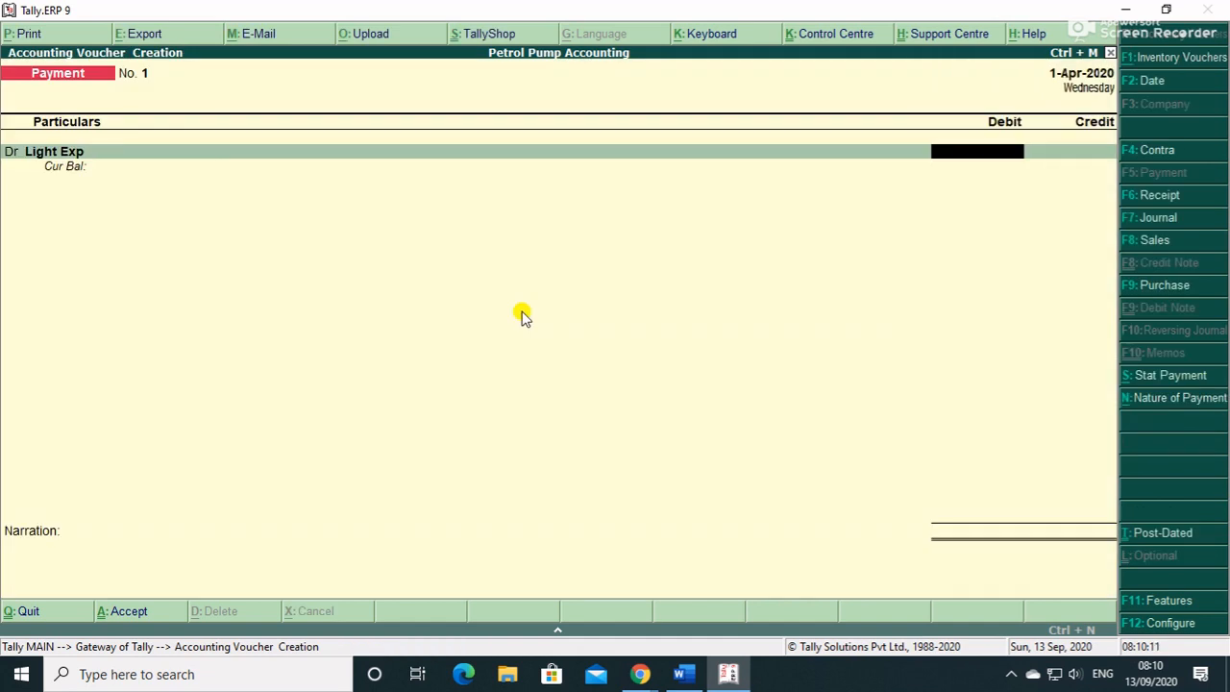
# - Debit Light Exp 21,000.00 and begin a second debit line
pyautogui.write('21000')
pyautogui.press('Return')
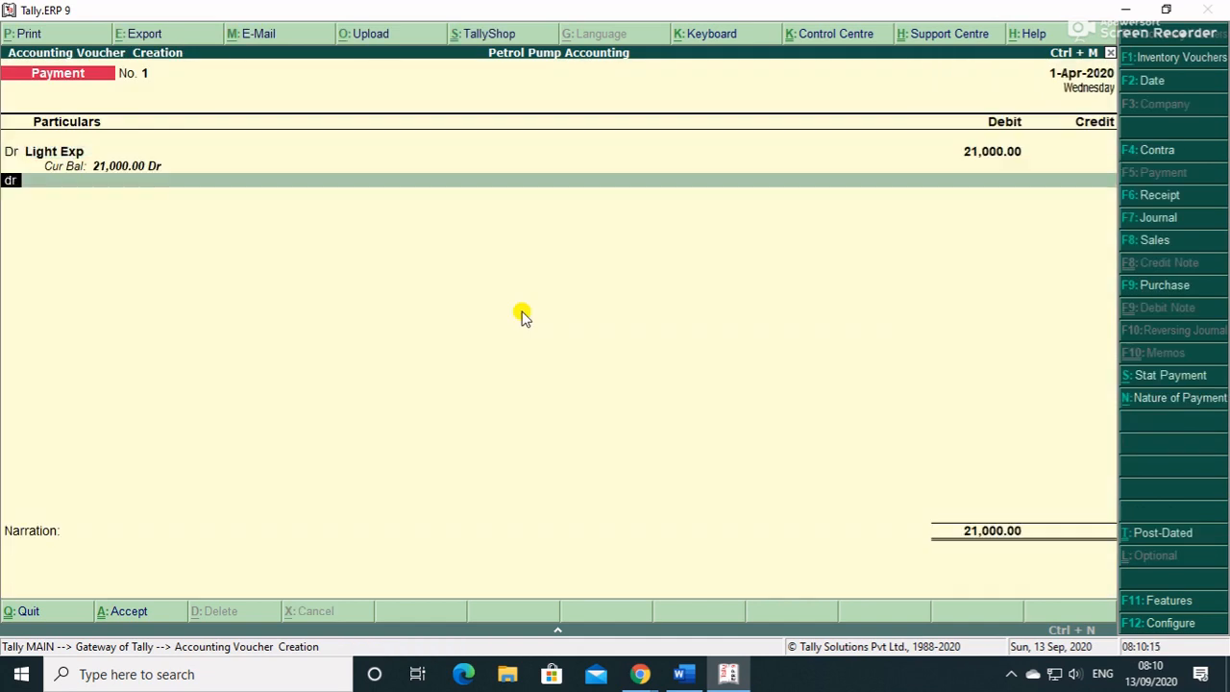
pyautogui.press('Return')
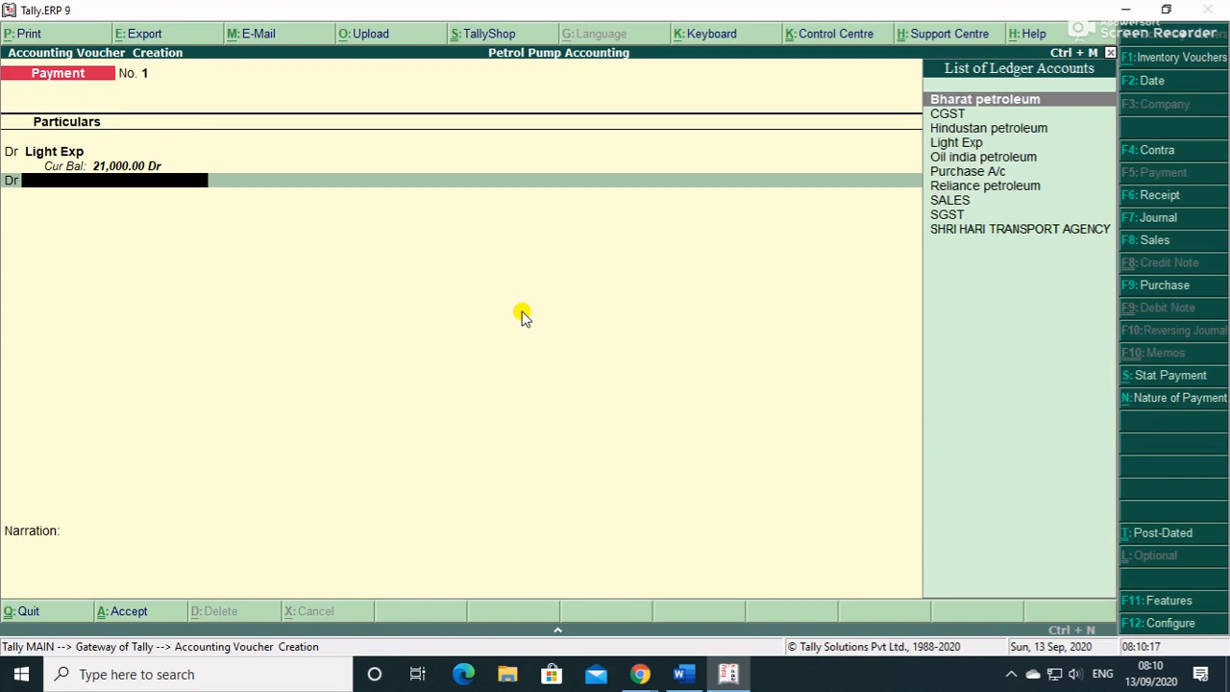
pyautogui.hotkey('alt', 'c')
# - Create a Telephone Bill ledger with GST not applicable and debit it 4,500
pyautogui.write('Tele')
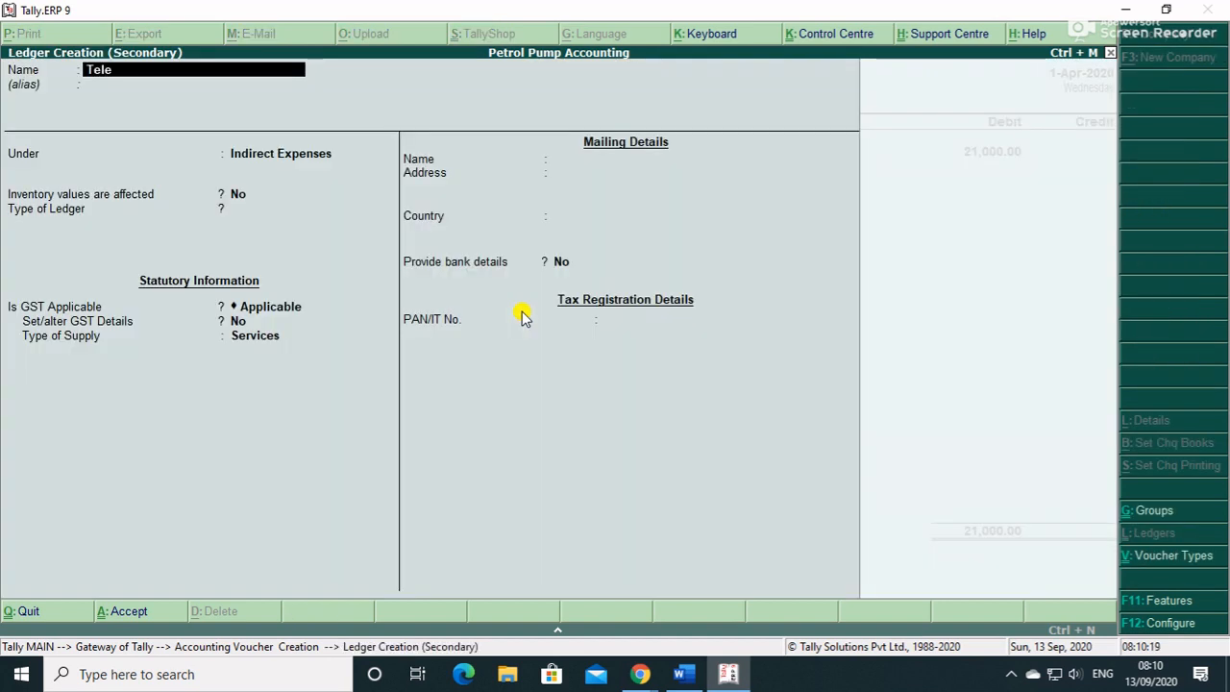
pyautogui.write('phone Bi')
pyautogui.press('Return')
pyautogui.press('Return')
pyautogui.press('Return')
pyautogui.press('Return')
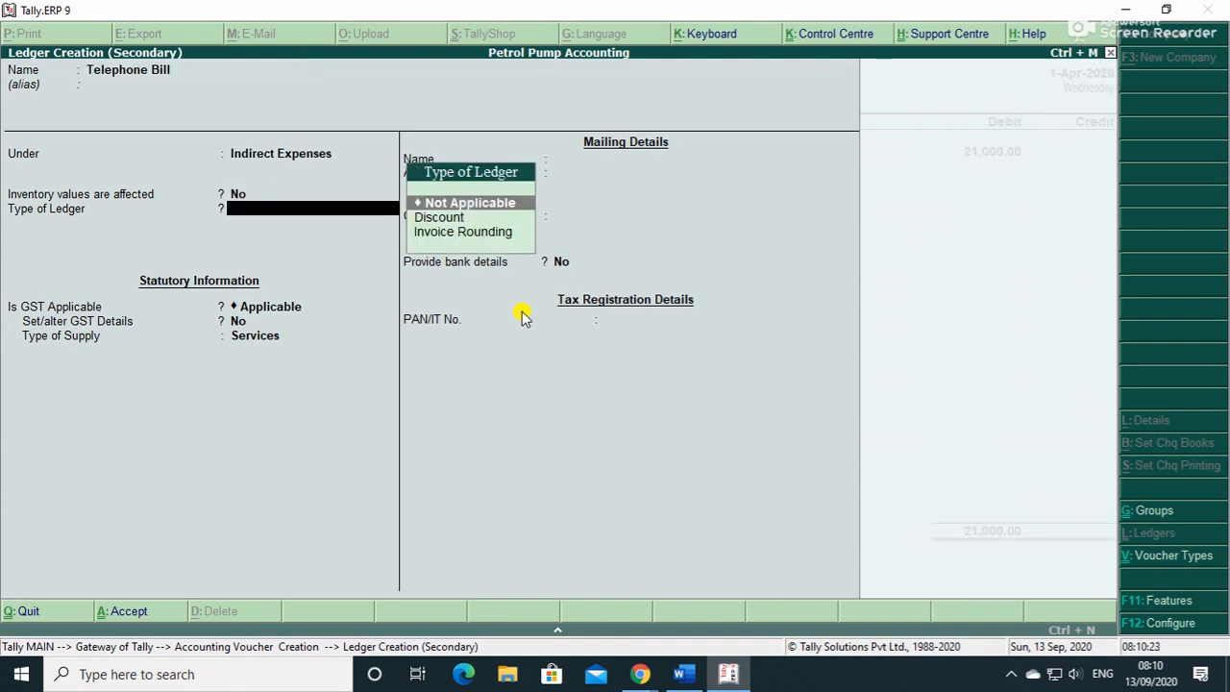
pyautogui.press('Return')
pyautogui.write('N')
pyautogui.press('Return')
pyautogui.press('Return')
pyautogui.press('Down')
pyautogui.press('Return')
pyautogui.press('Return')
pyautogui.press('Return')
pyautogui.press('Return')
pyautogui.press('Return')
pyautogui.press('Return')
pyautogui.press('Return')
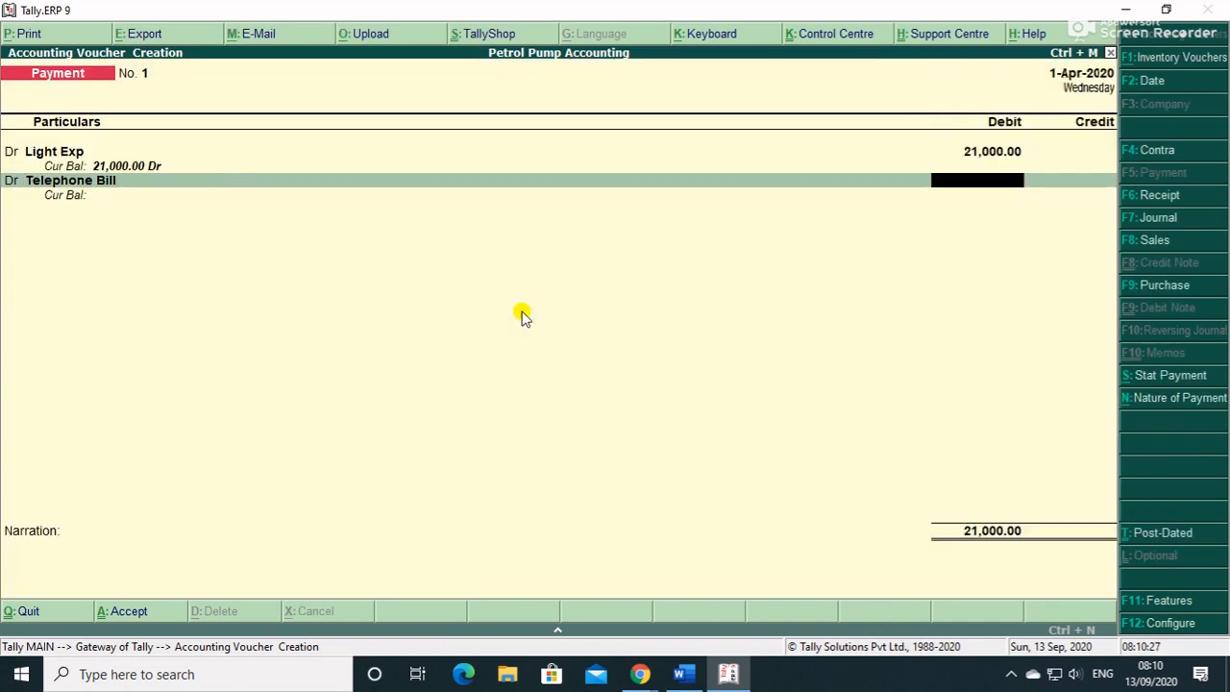
pyautogui.write('4500')
pyautogui.press('Return')
pyautogui.press('d')
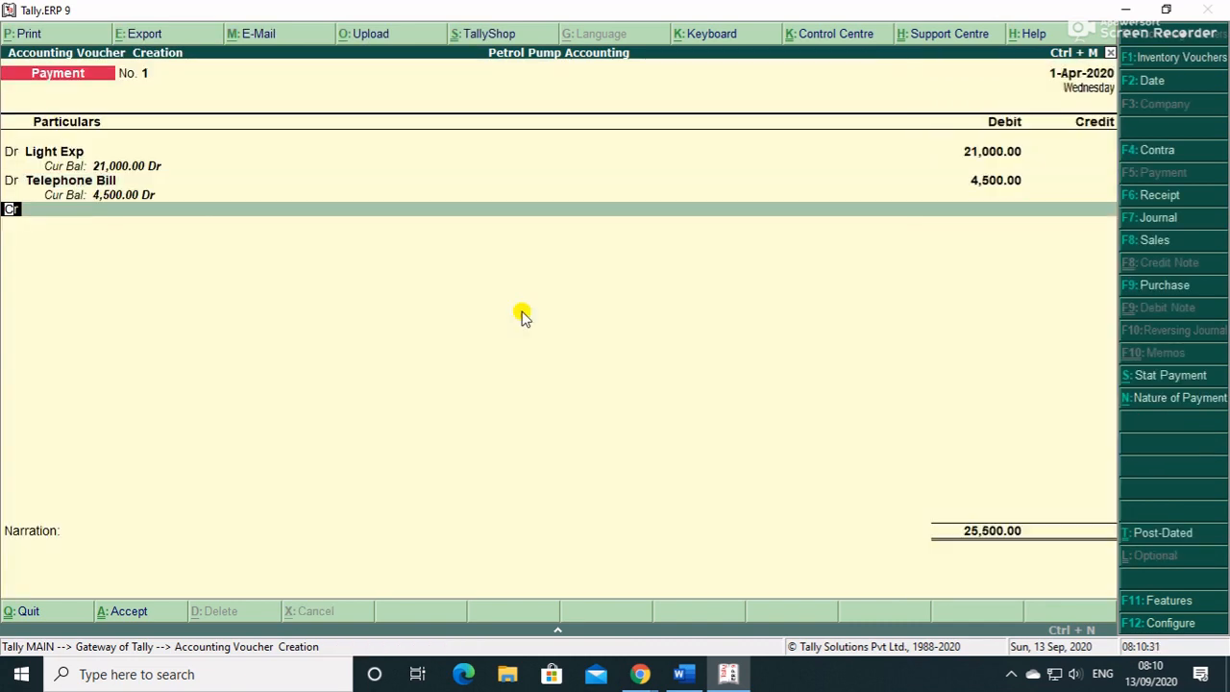
pyautogui.press('Return')
# - Create a Staff Salary ledger under Indirect Expenses and debit it 1,50,000
pyautogui.hotkey('alt', 'c')
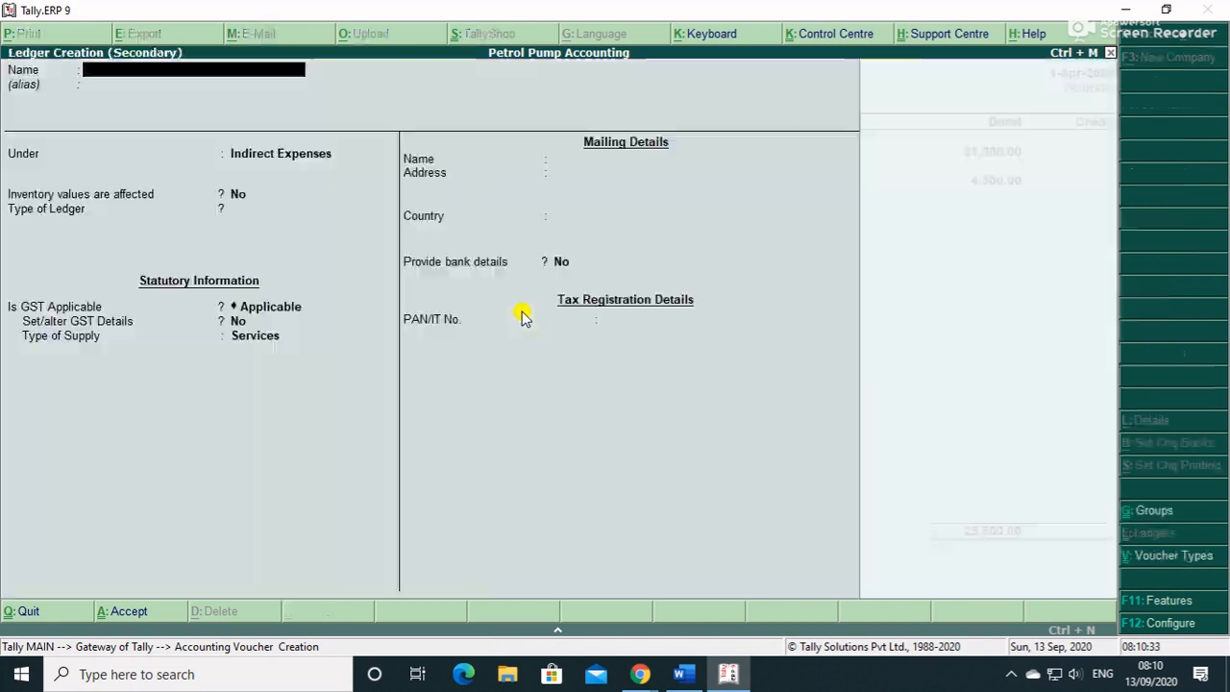
pyautogui.write('St')
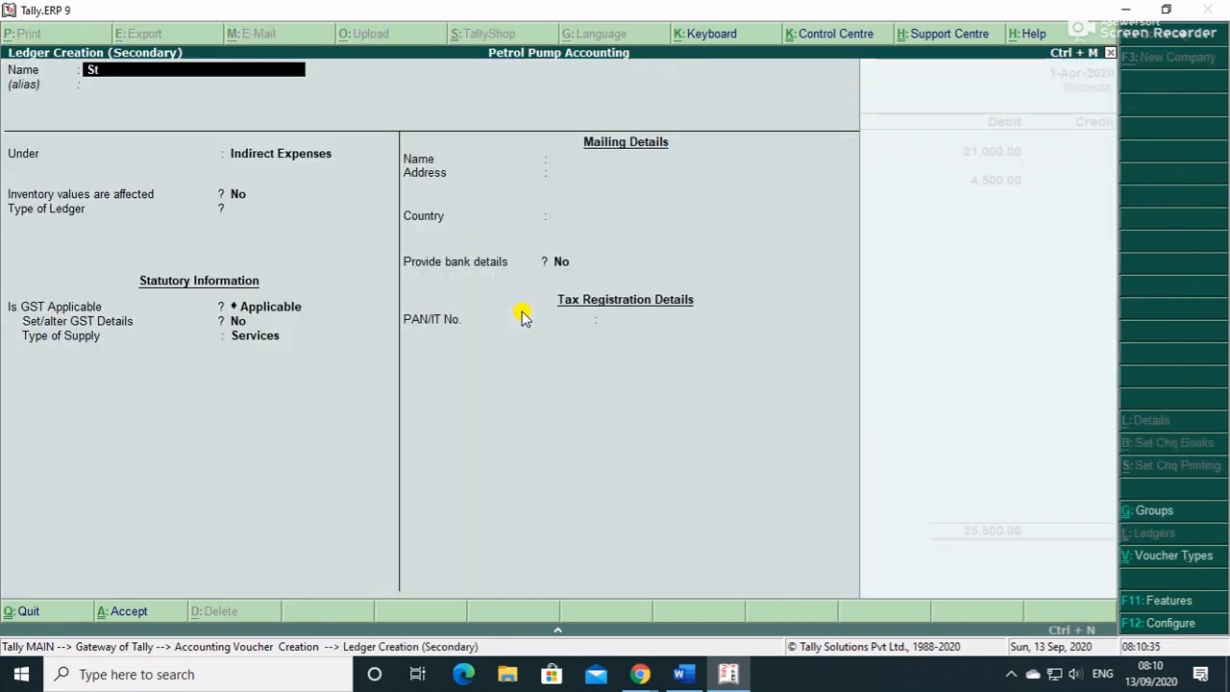
pyautogui.write('arf Salary')
pyautogui.press('Return')
pyautogui.press('Return')
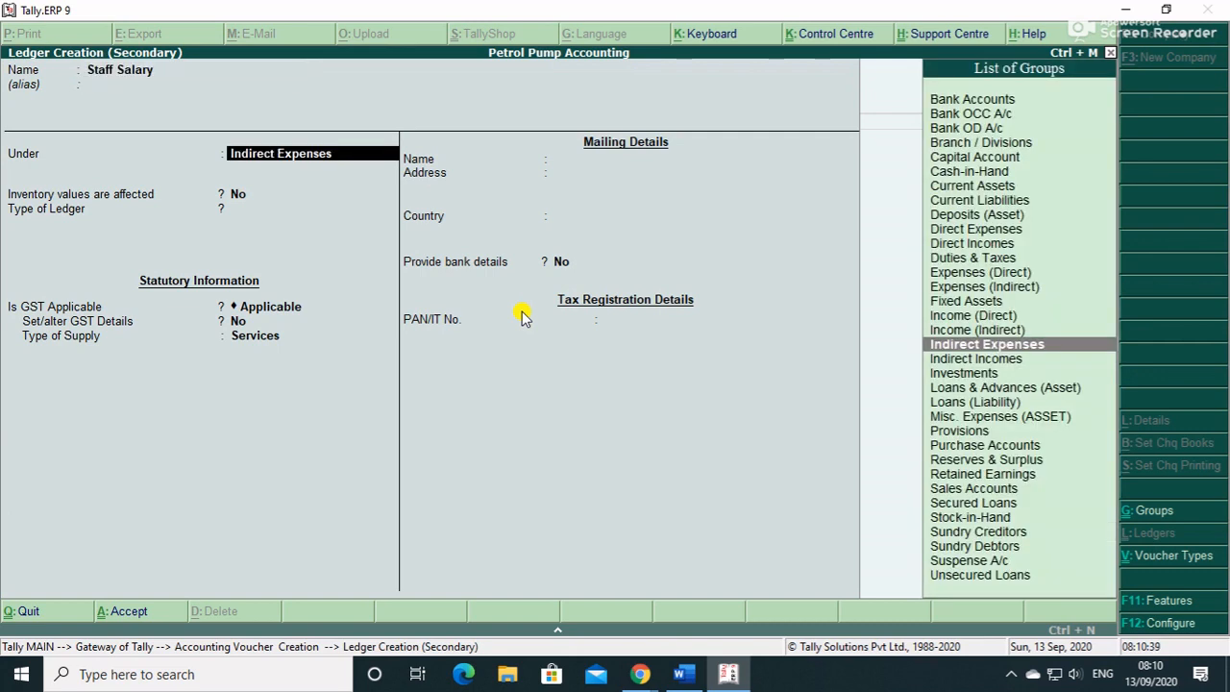
pyautogui.press('Return')
pyautogui.press('Return')
pyautogui.press('Return')
pyautogui.press('Down')
pyautogui.press('Return')
pyautogui.press('Return')
pyautogui.press('Return')
pyautogui.press('Return')
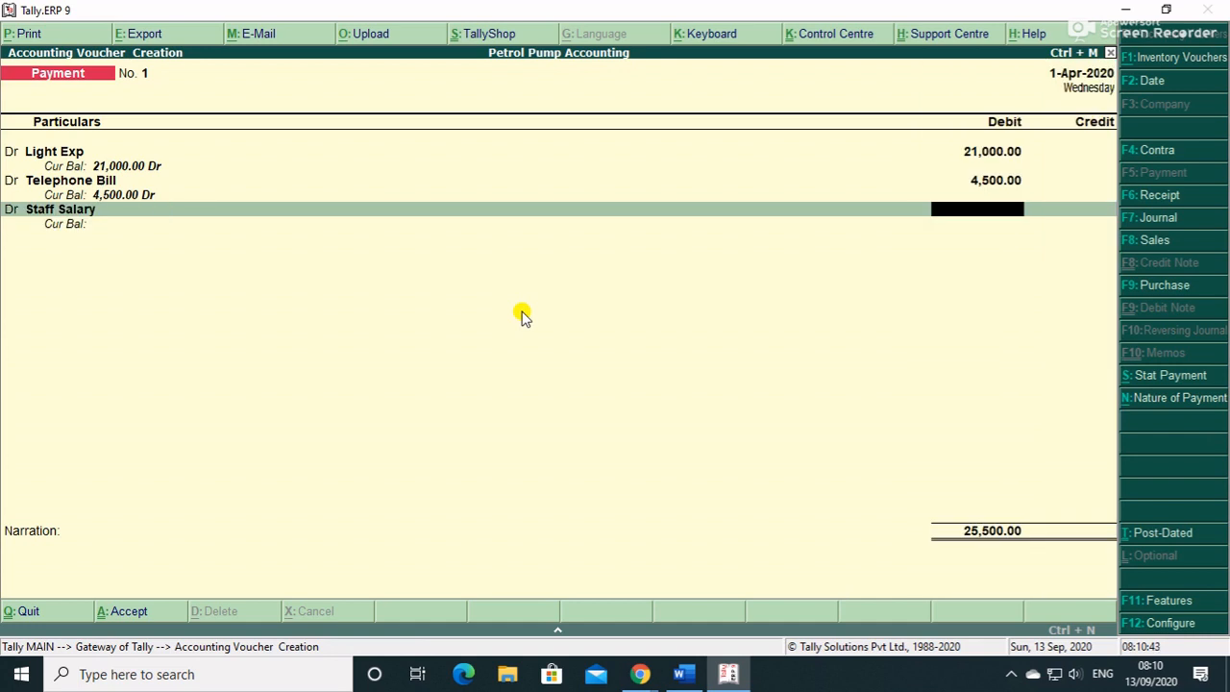
pyautogui.write('150000')
pyautogui.press('Return')
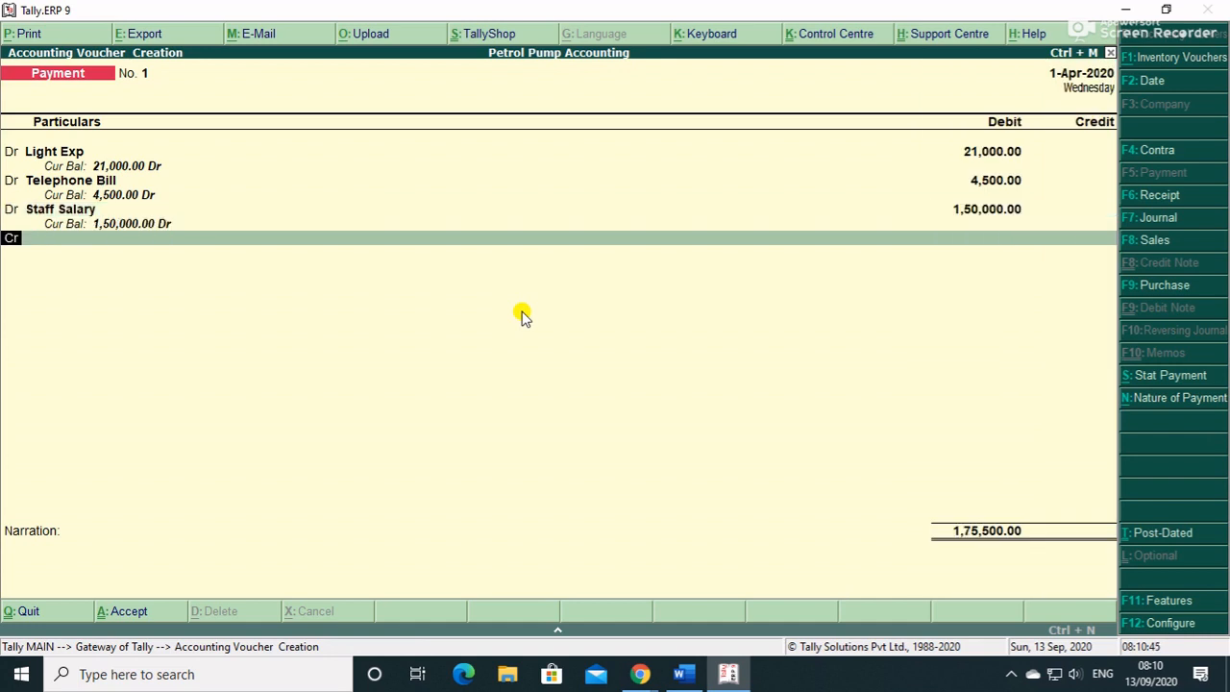
pyautogui.press('d')
pyautogui.press('Return')
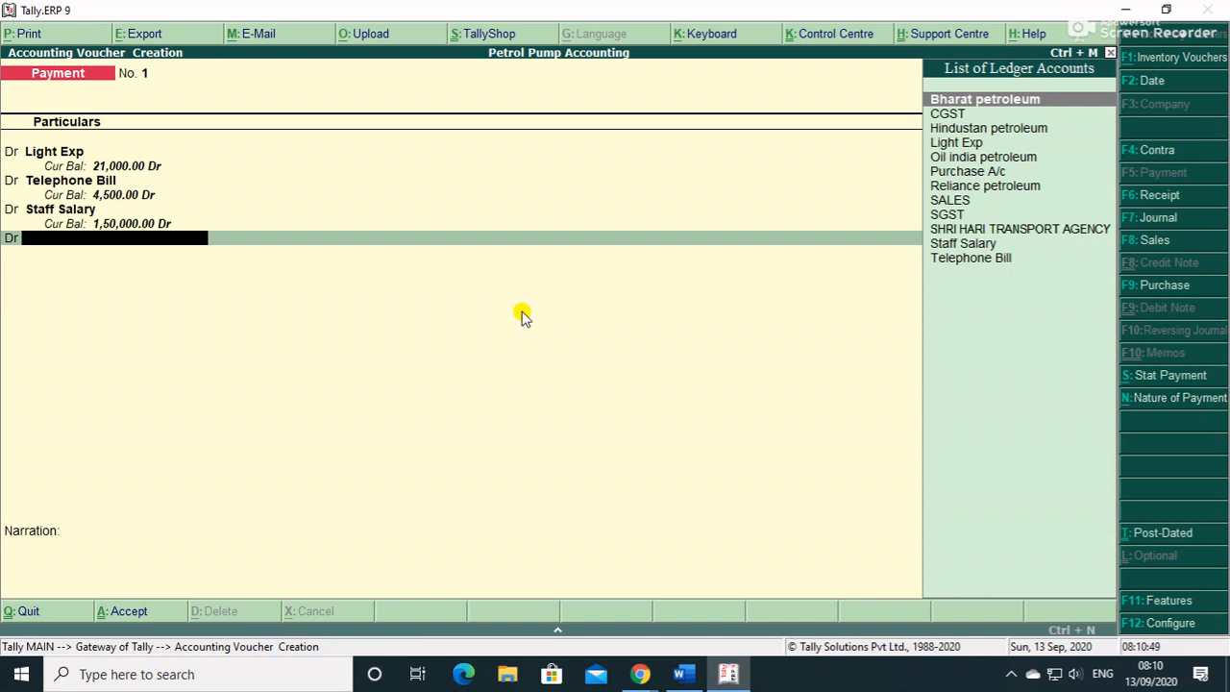
# - Create a License Fee ledger with GST not applicable and debit it 65,000
pyautogui.hotkey('alt', 'c')
pyautogui.write('Lice')
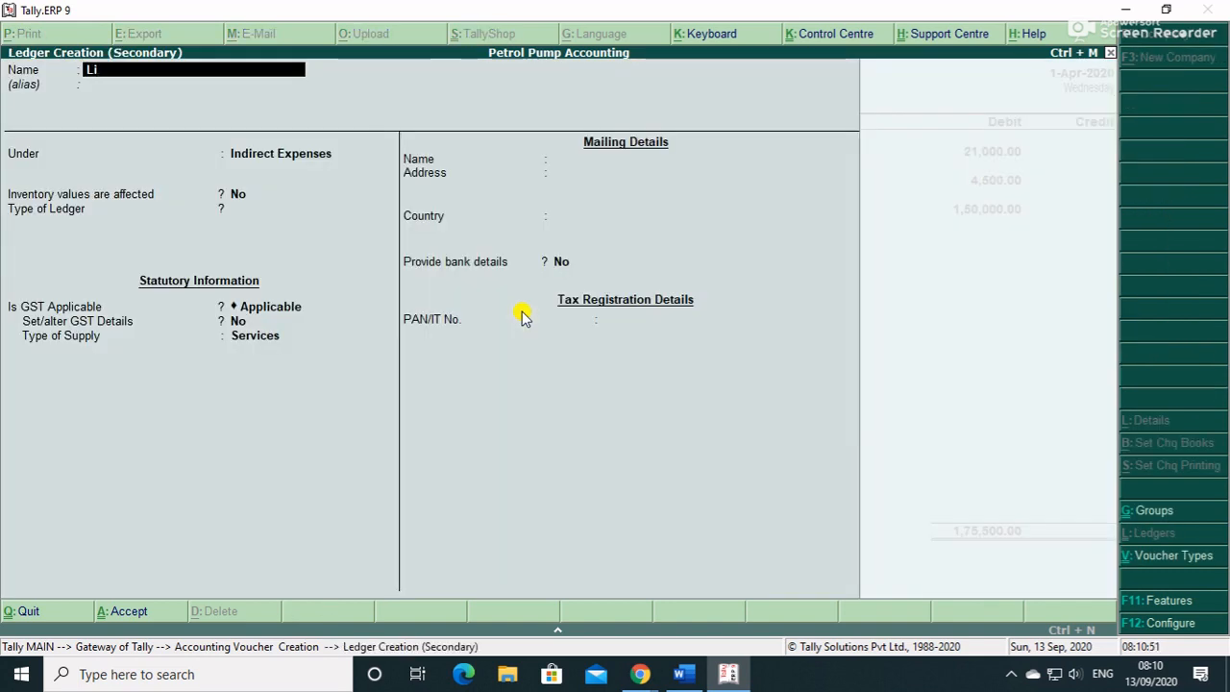
pyautogui.write('Fee')
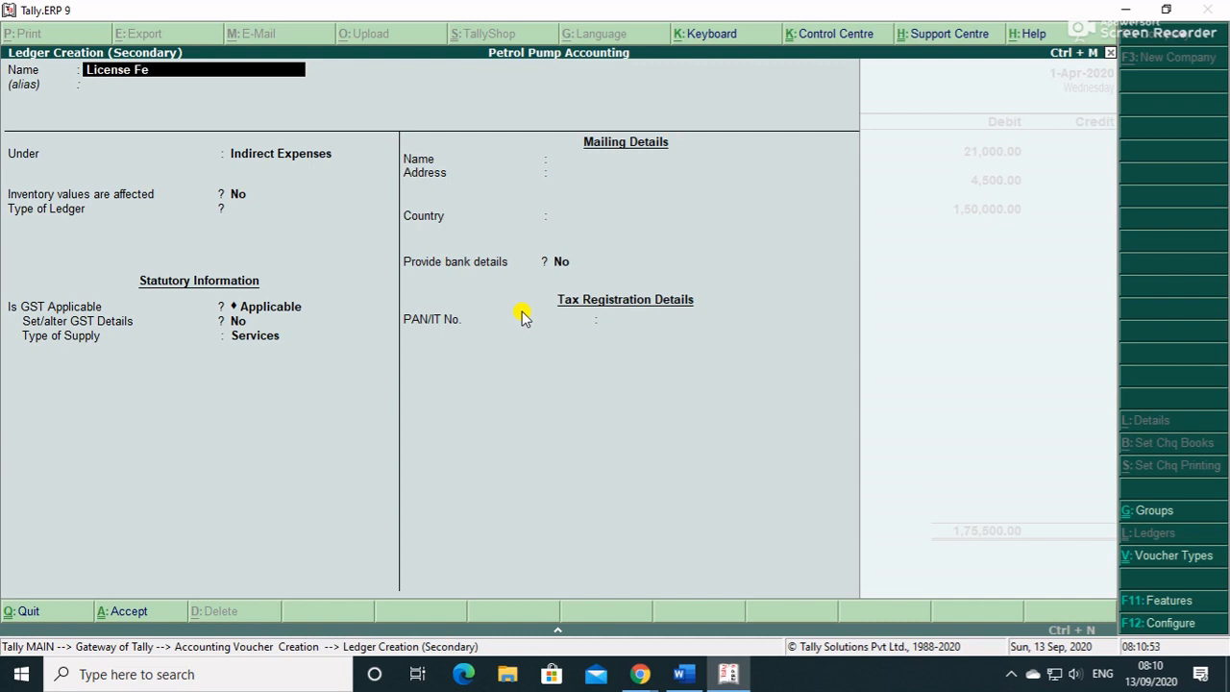
pyautogui.press('Return')
pyautogui.press('Return')
pyautogui.press('Return')
pyautogui.press('Return')
pyautogui.press('Return')
pyautogui.press('Return')
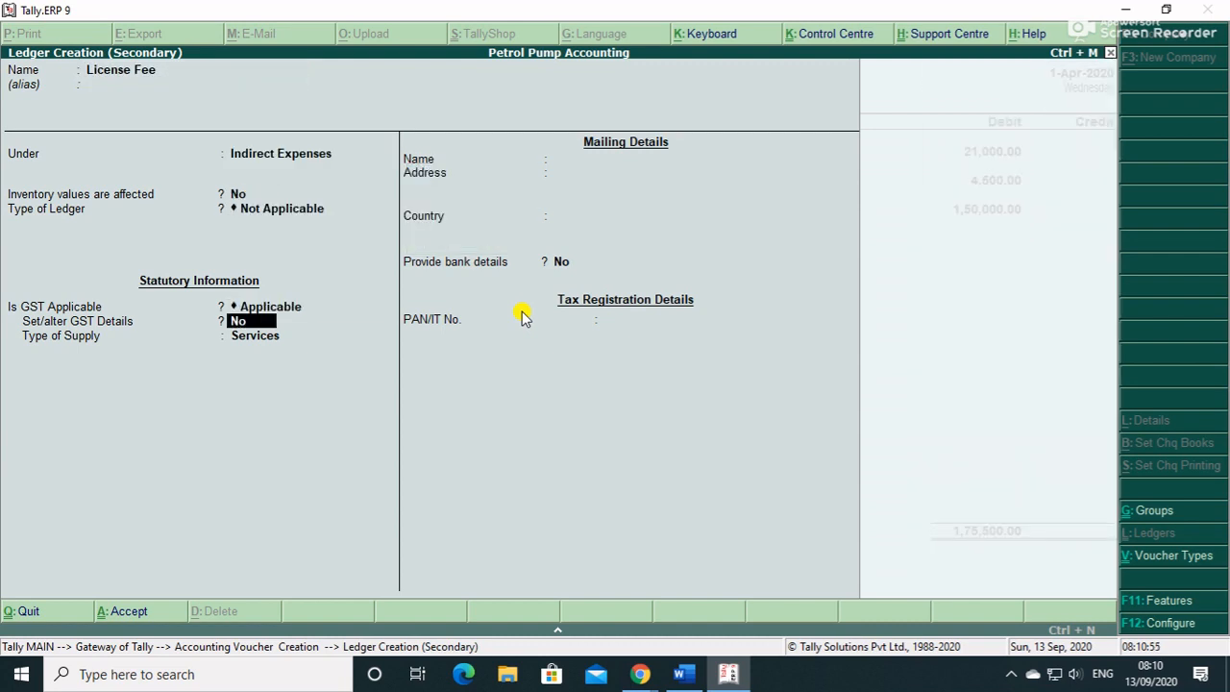
pyautogui.press('BackSpace')
pyautogui.click(520, 312)
pyautogui.press('Return')
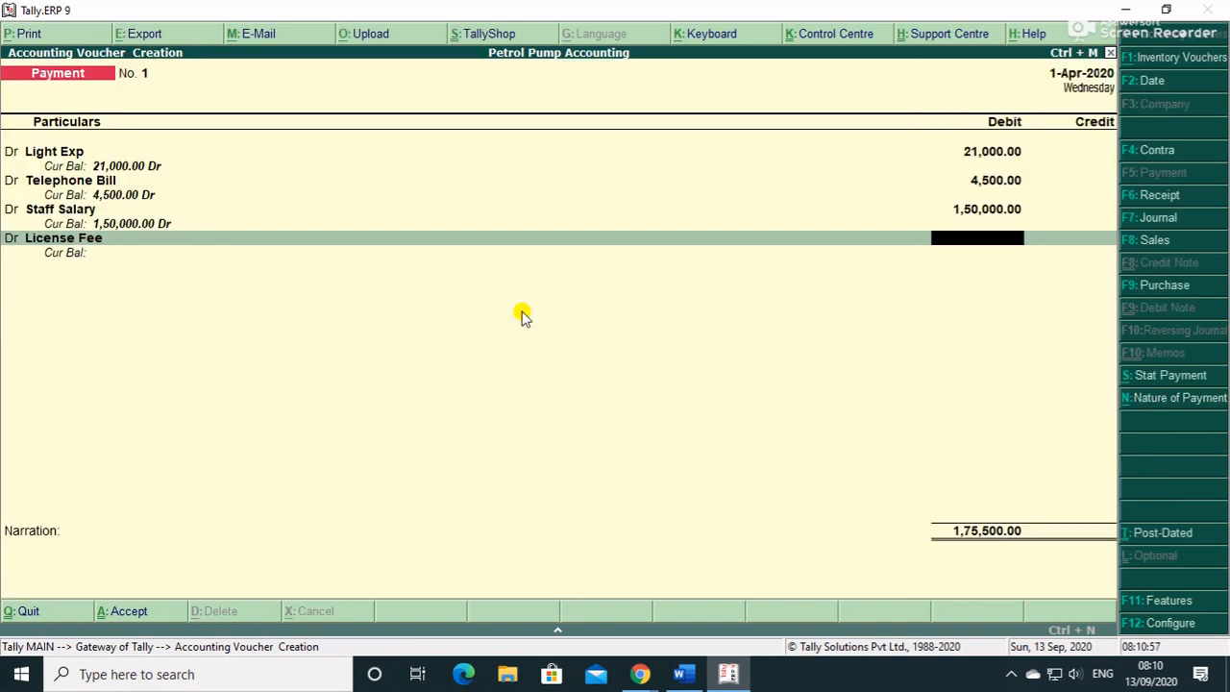
pyautogui.write('65000')
pyautogui.press('Return')
pyautogui.press('Return')
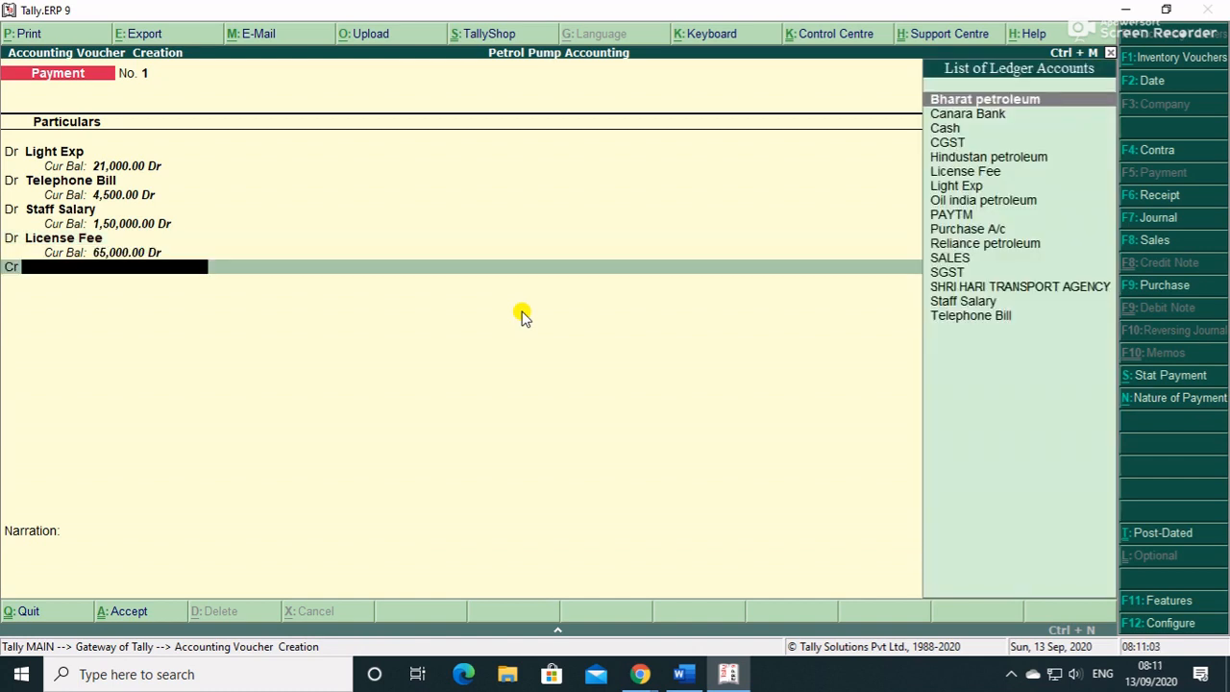
# - Credit Canara Bank and set the first bank allocation's transaction type to Card
pyautogui.write('c')
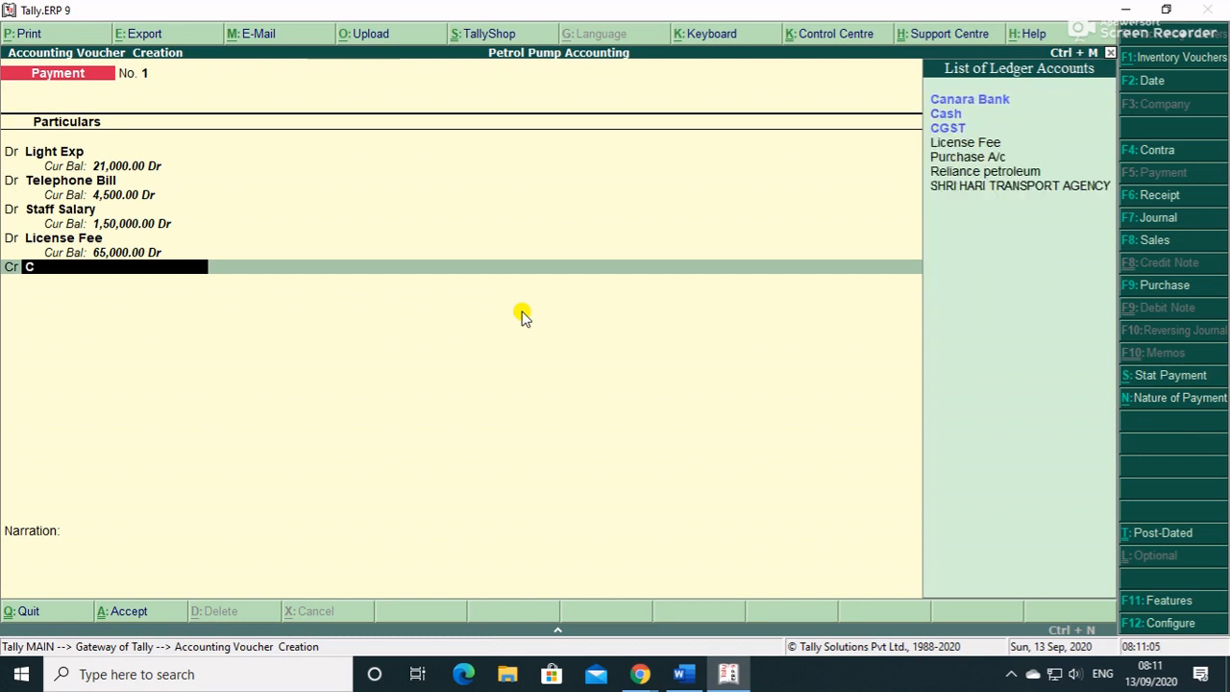
pyautogui.press('Return')
pyautogui.press('Return')
pyautogui.press('Return')
pyautogui.press('BackSpace')
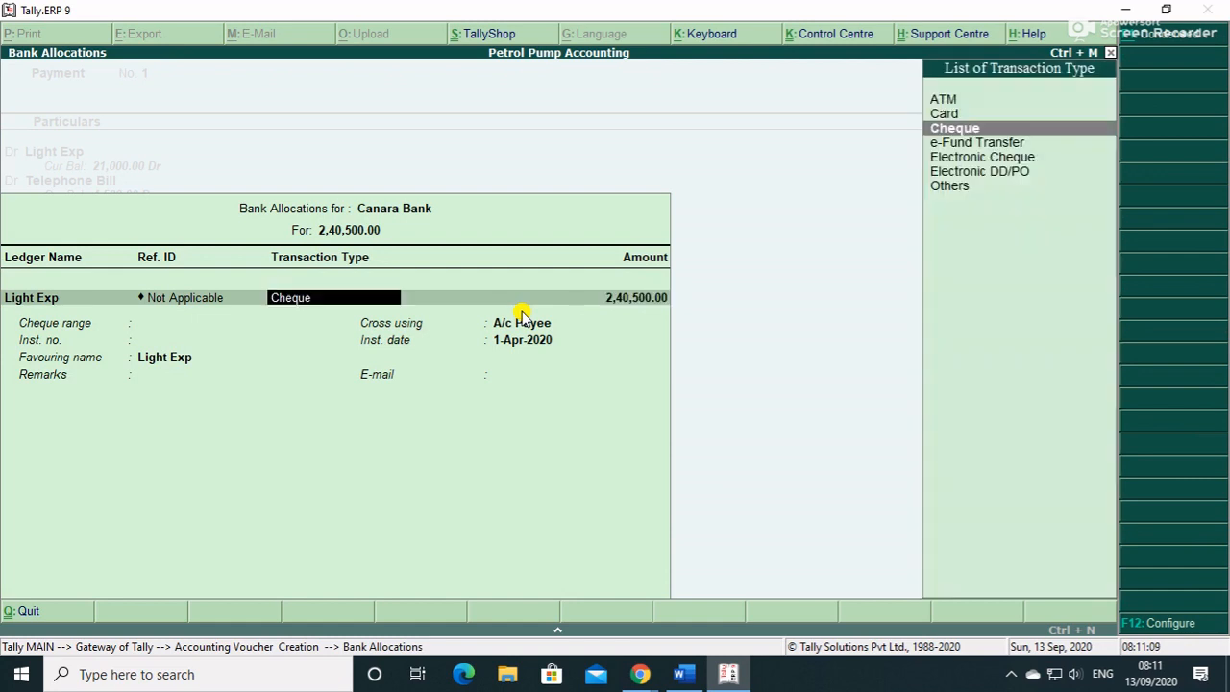
pyautogui.press('Up')
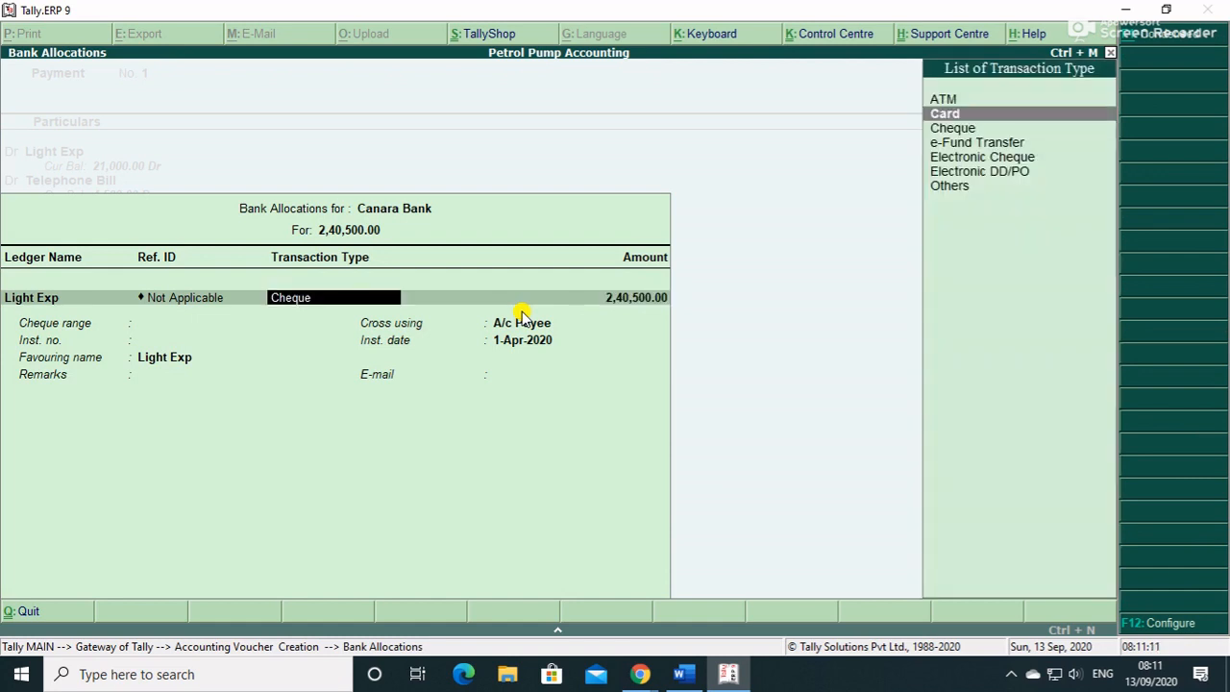
pyautogui.press('Return')
pyautogui.press('Return')
# - Enter the card's instrument number and a 21,000 amount, leaving 2,19,500 as cheque
pyautogui.write('151212')
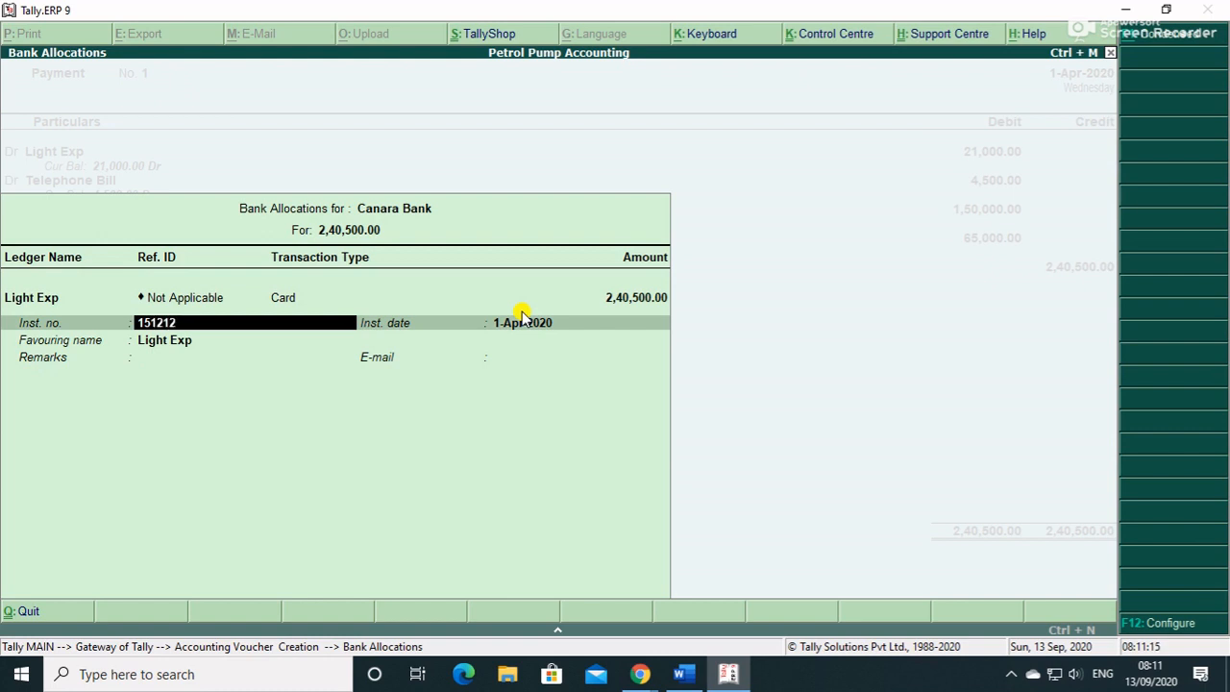
pyautogui.press('BackSpace')
pyautogui.press('BackSpace')
pyautogui.press('BackSpace')
pyautogui.press('BackSpace')
pyautogui.press('BackSpace')
pyautogui.press('BackSpace')
pyautogui.press('BackSpace')
pyautogui.press('BackSpace')
pyautogui.press('BackSpace')
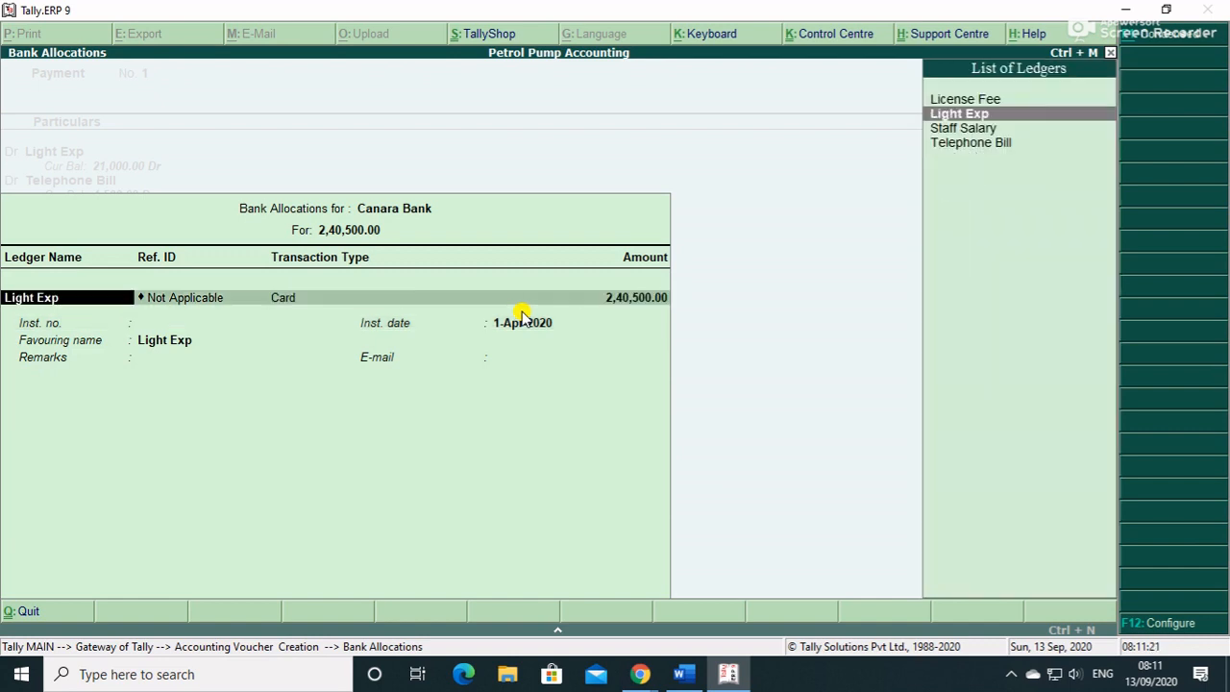
pyautogui.press('Return')
pyautogui.press('Return')
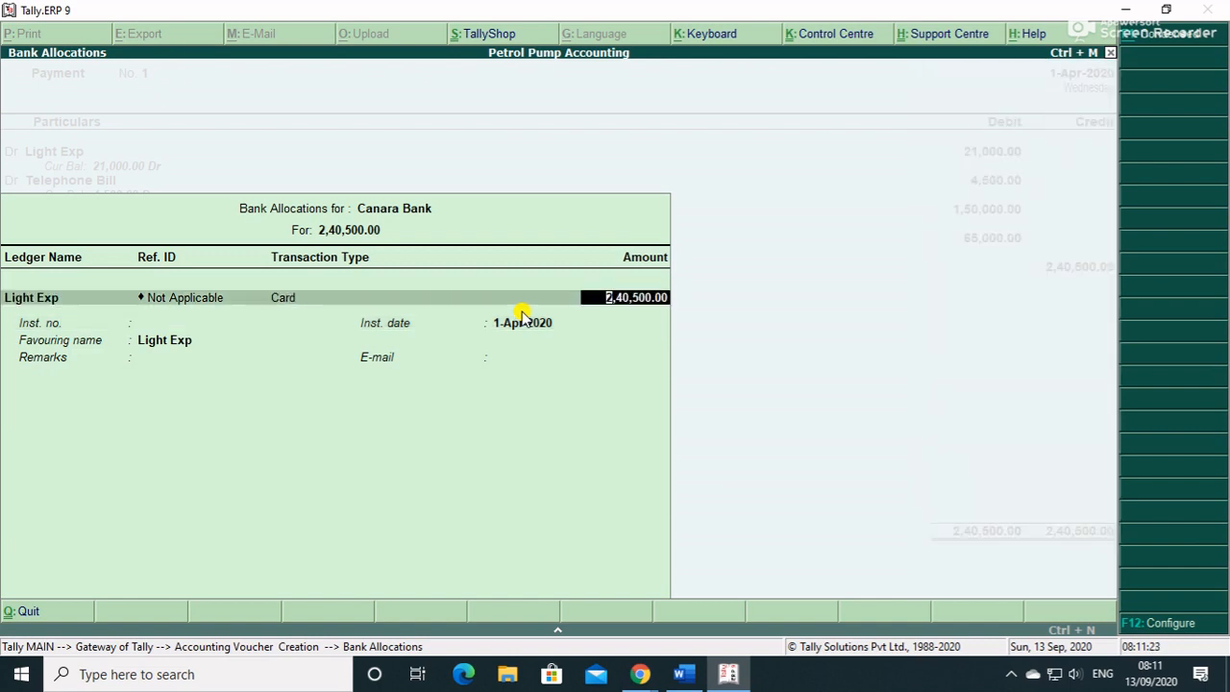
pyautogui.write('21000')
pyautogui.press('Return')
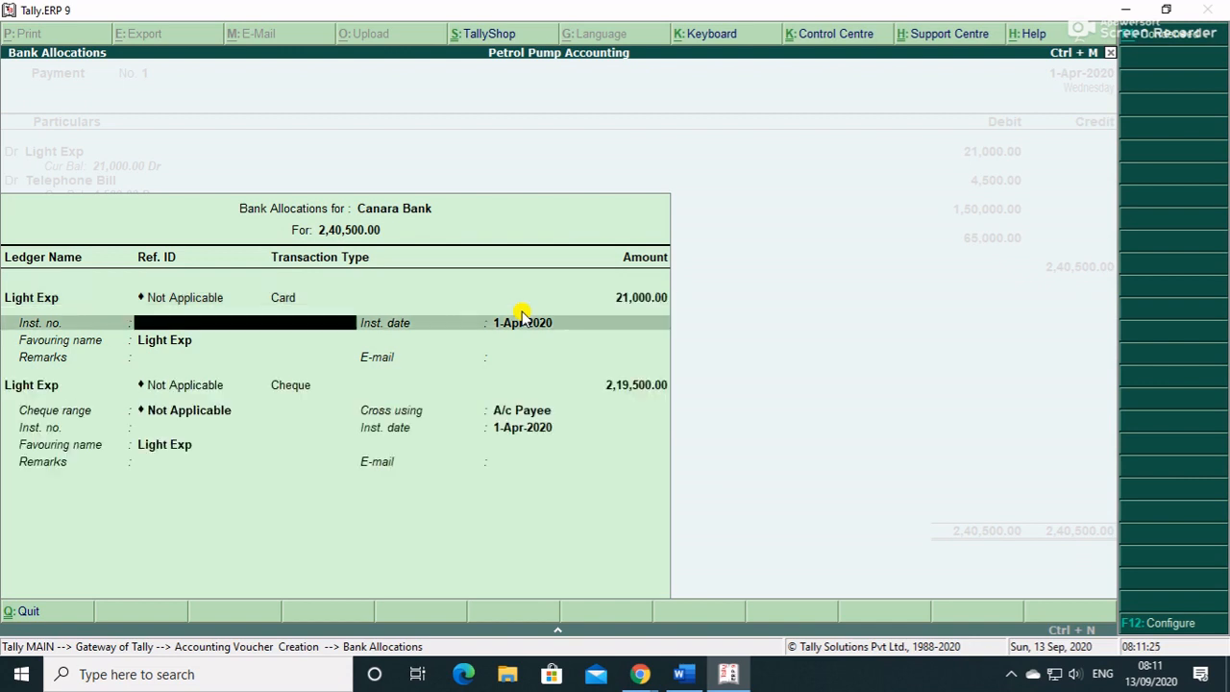
pyautogui.write('15000012121')
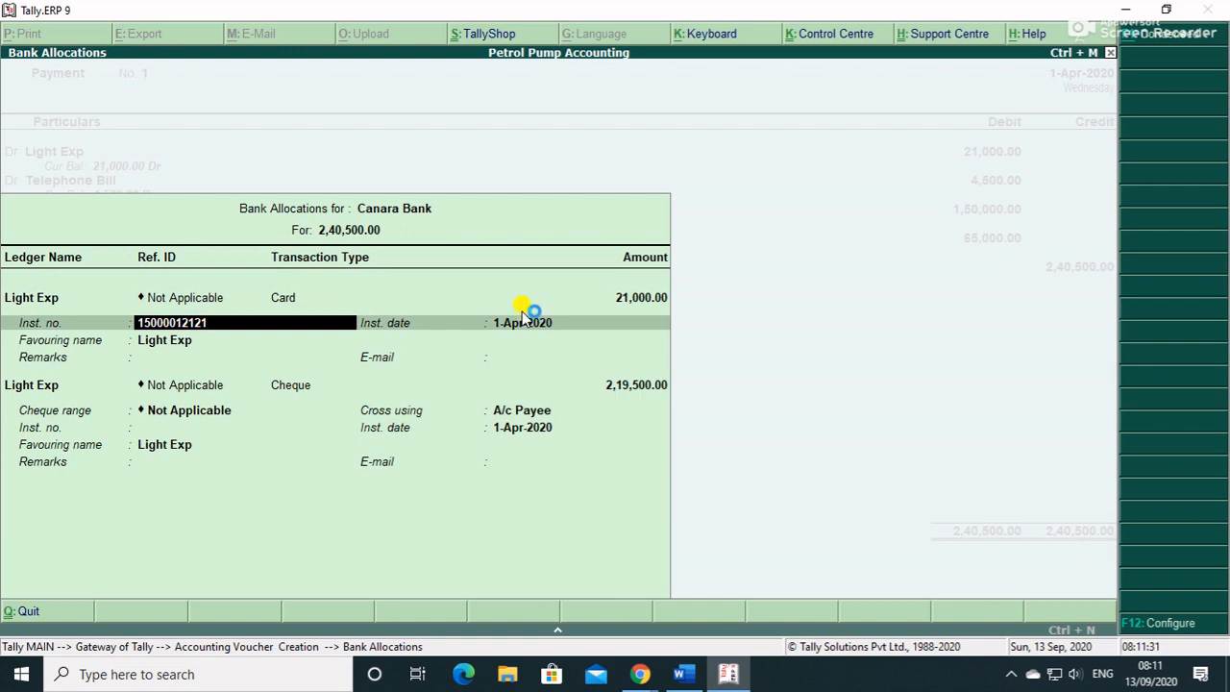
pyautogui.press('BackSpace')
pyautogui.press('BackSpace')
pyautogui.write('2121')
pyautogui.press('Return')
pyautogui.press('Return')
pyautogui.press('Return')
pyautogui.press('Return')
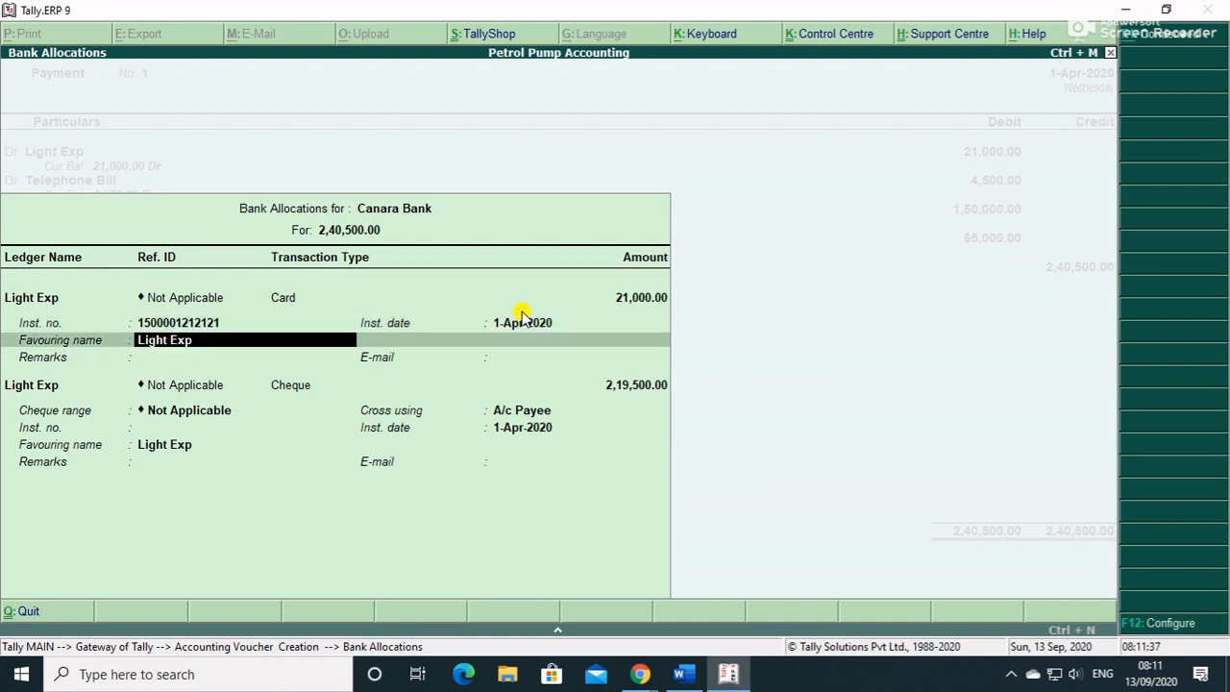
# - Assign the cheque allocation to Staff Salary with an amount of 1,50,000
pyautogui.press('Return')
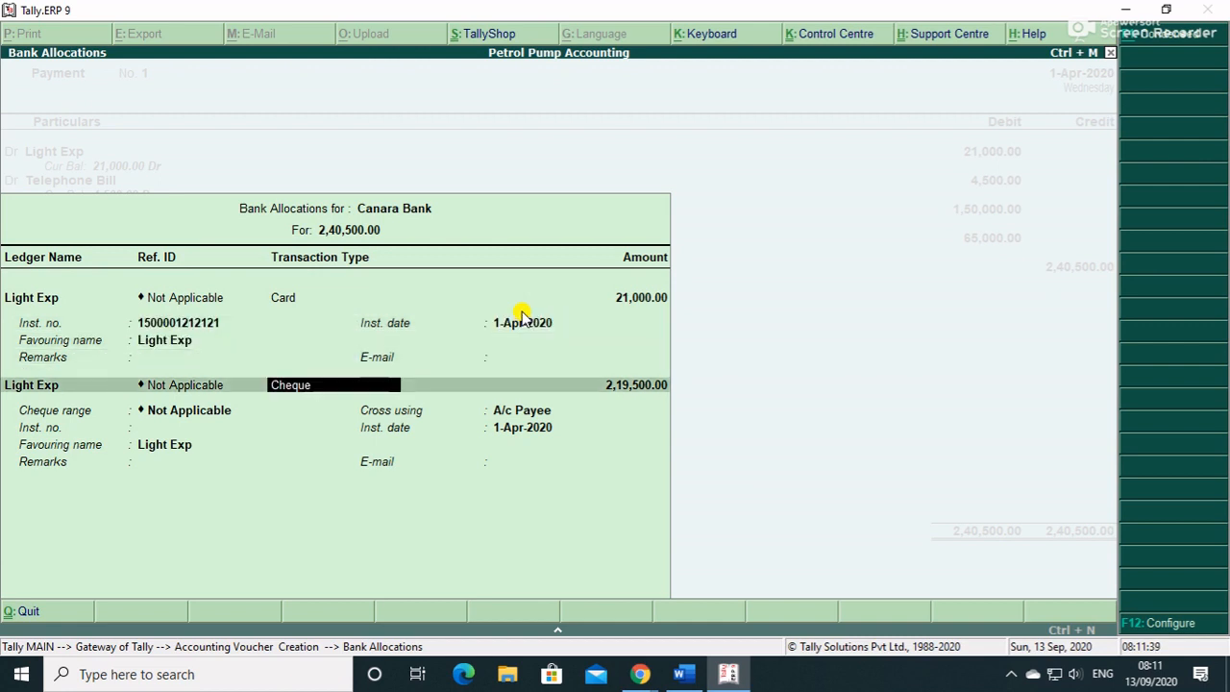
pyautogui.press('BackSpace')
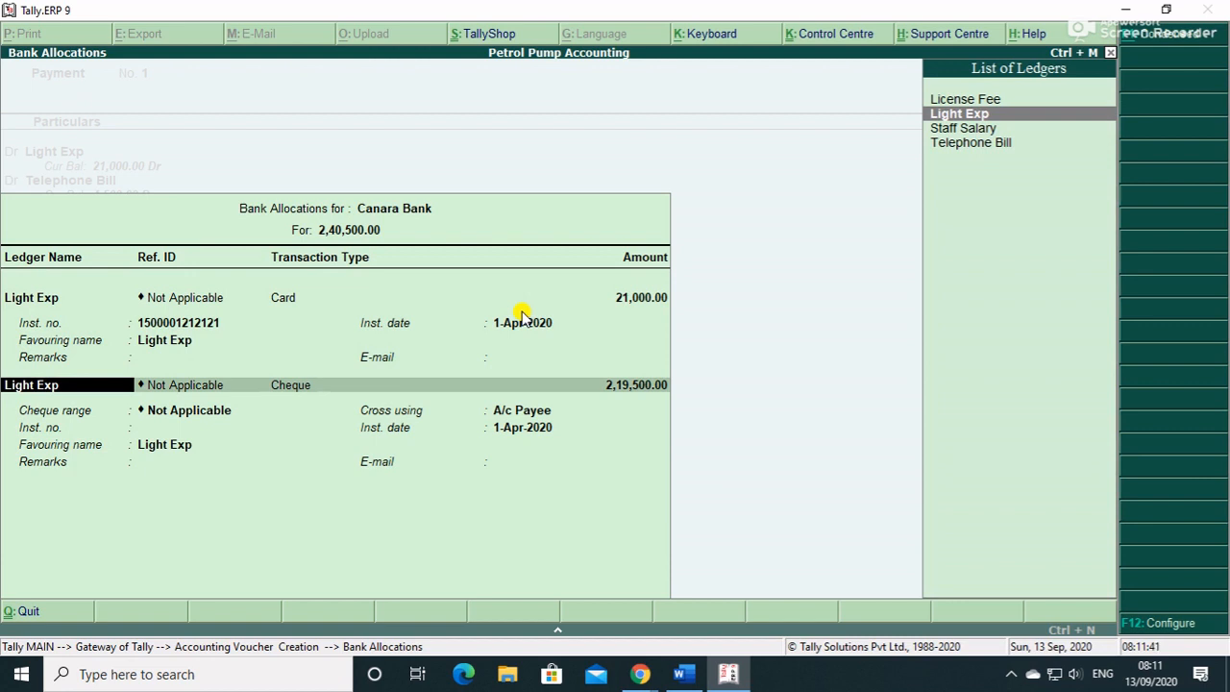
pyautogui.press('Down')
pyautogui.press('Return')
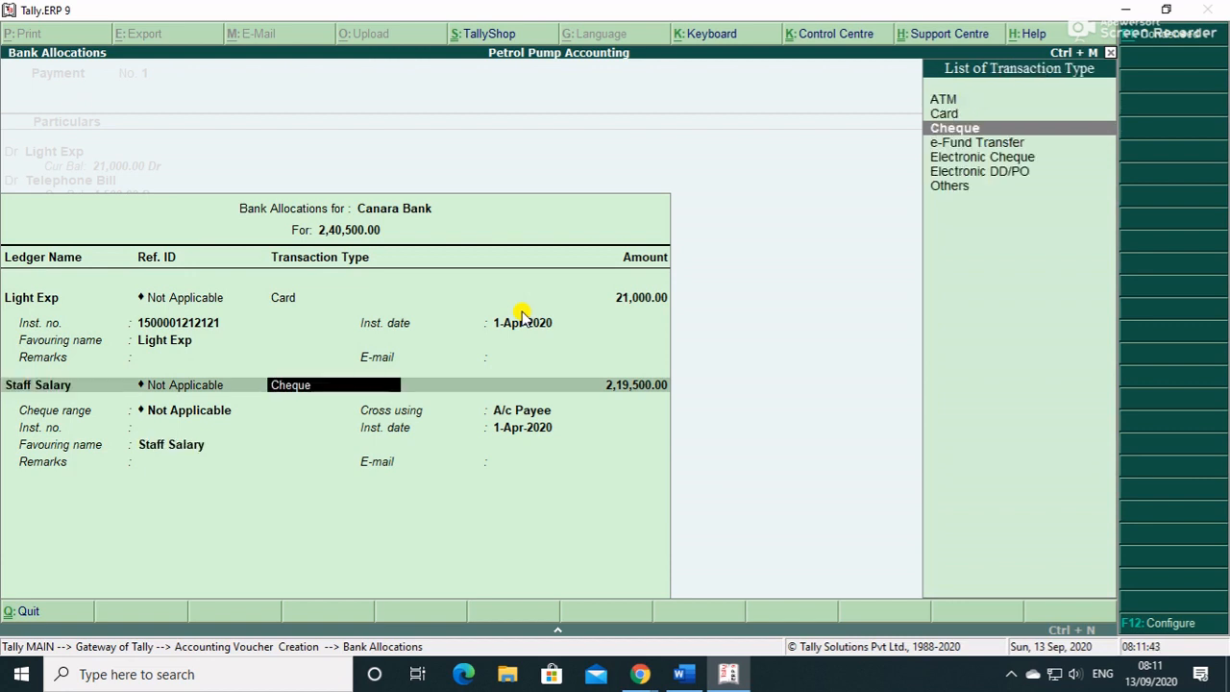
pyautogui.press('Return')
pyautogui.press('Return')
pyautogui.press('Return')
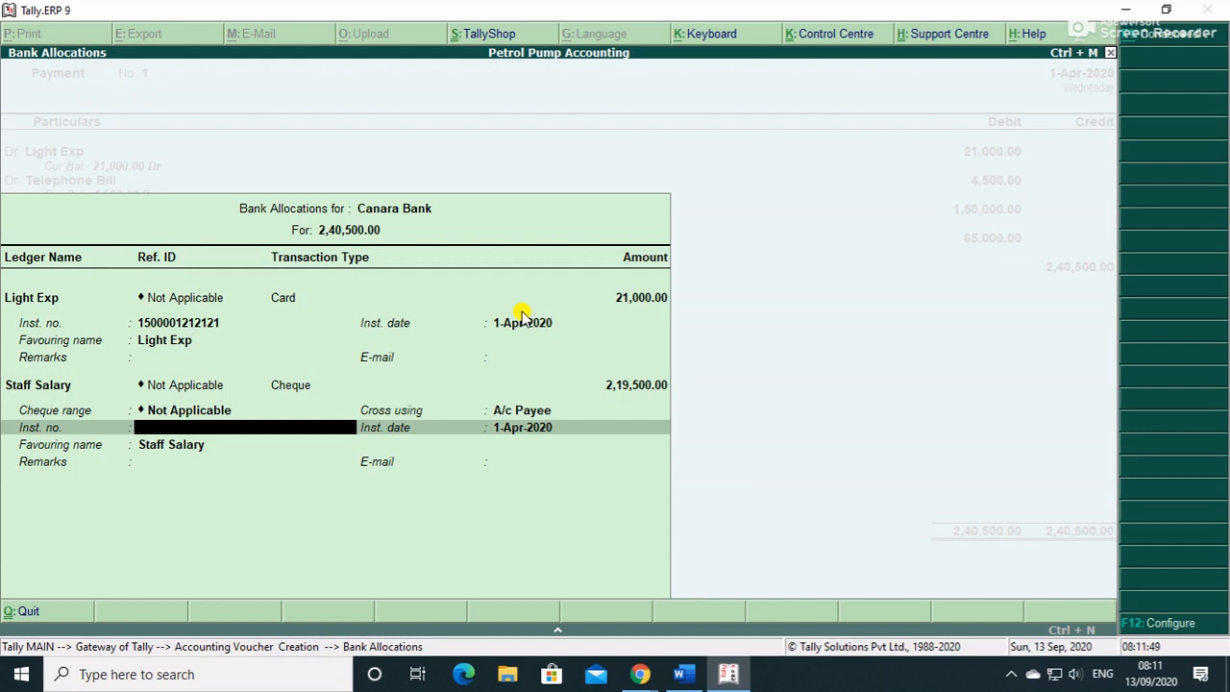
pyautogui.press('BackSpace')
pyautogui.press('BackSpace')
pyautogui.press('BackSpace')
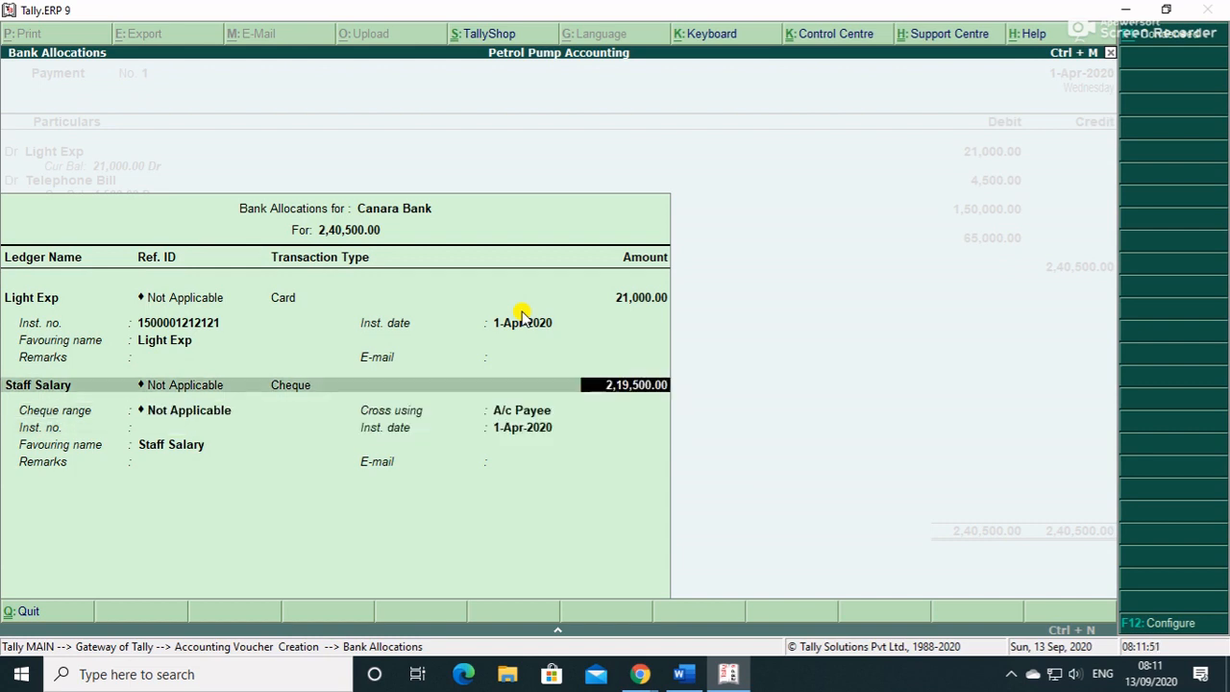
pyautogui.write('150000')
pyautogui.press('Return')
pyautogui.press('Return')
pyautogui.press('Return')
pyautogui.press('Return')
pyautogui.press('Return')
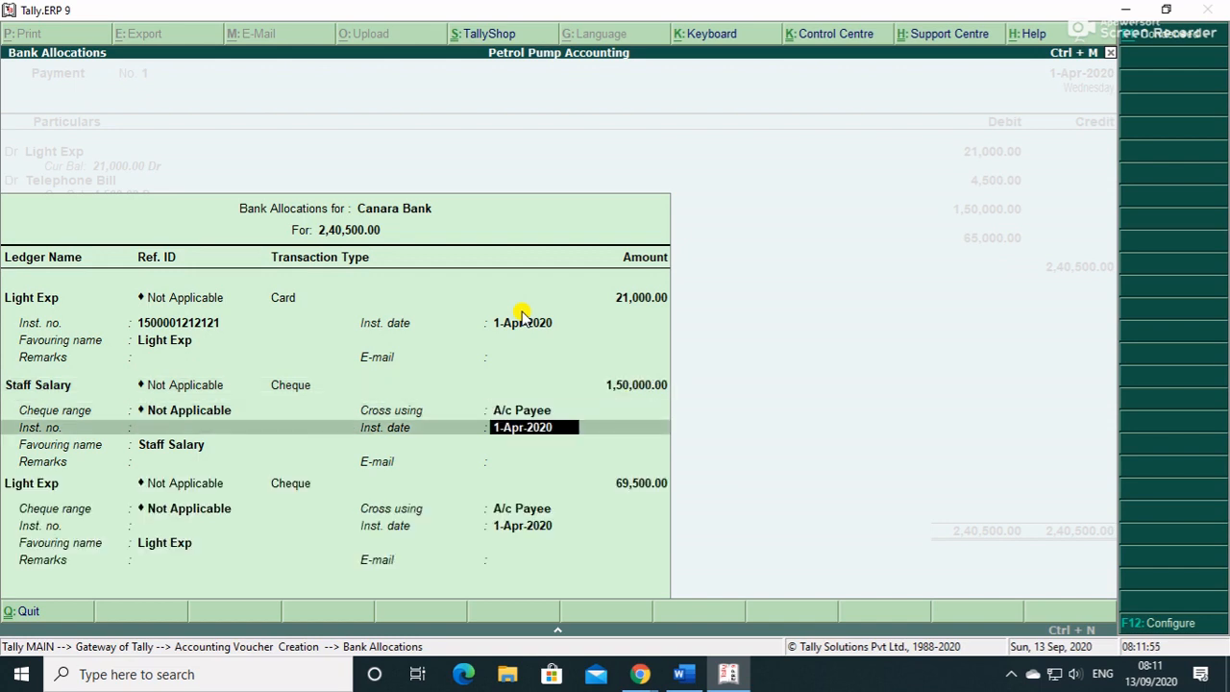
pyautogui.press('Return')
# - Add a License Fee cheque allocation of 65,000
pyautogui.press('BackSpace')
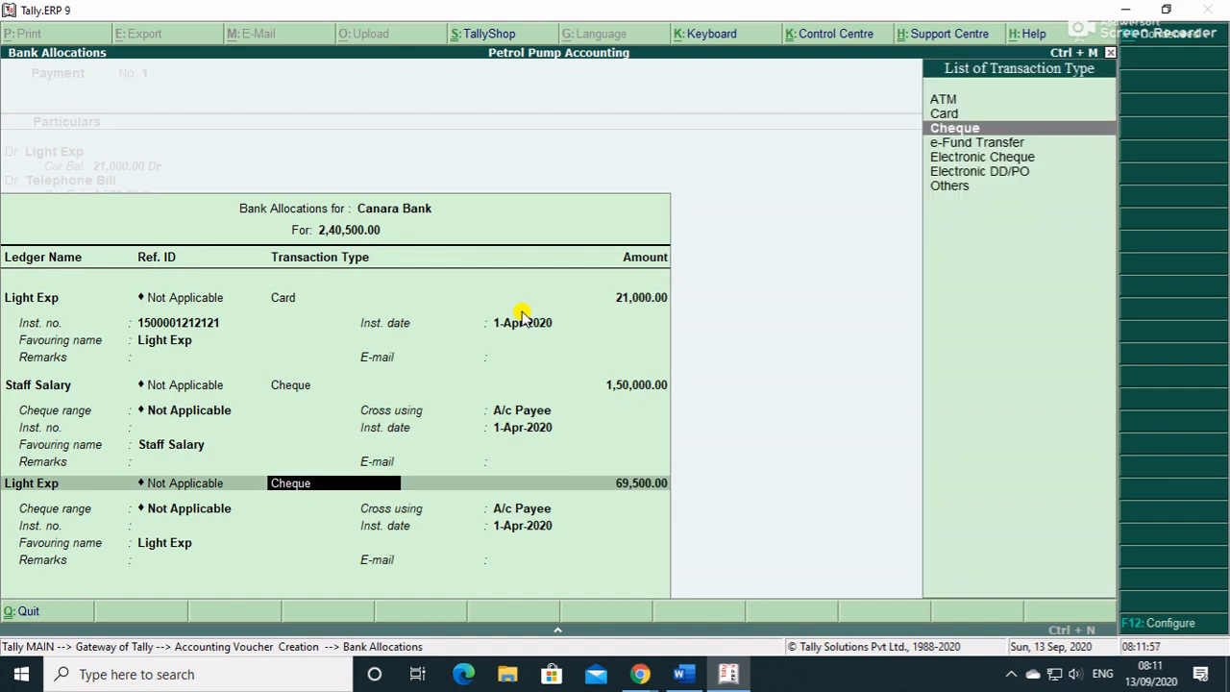
pyautogui.press('BackSpace')
pyautogui.press('Down')
pyautogui.press('Up')
pyautogui.press('Up')
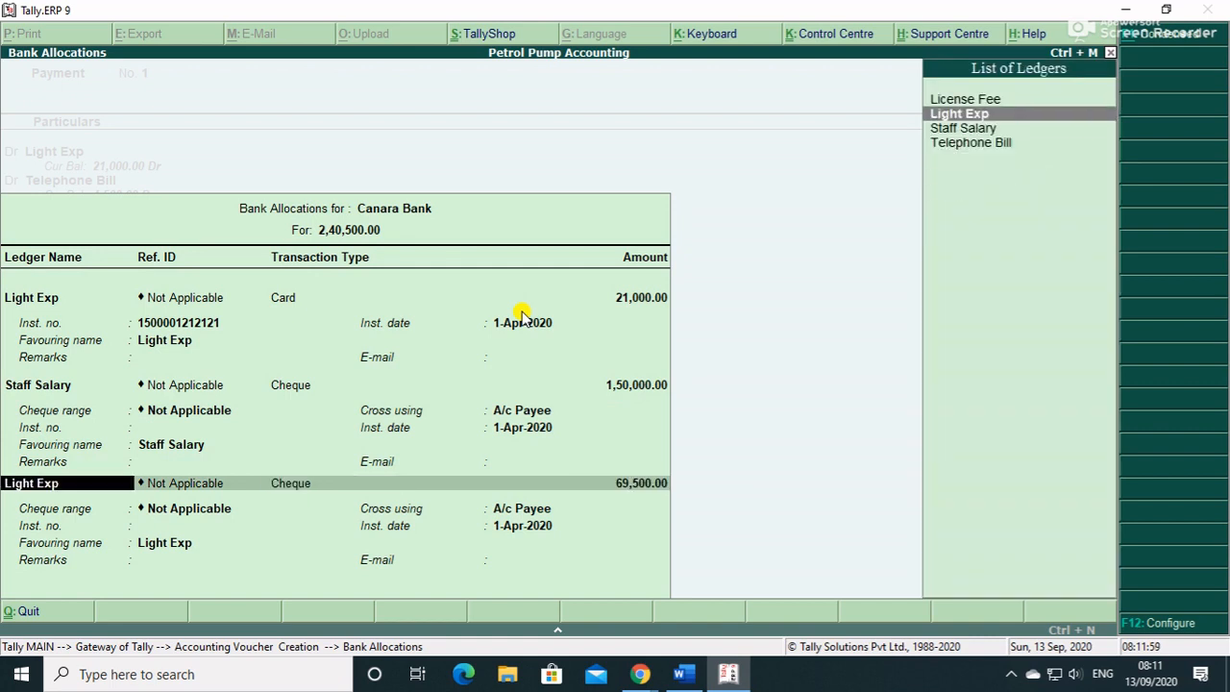
pyautogui.press('Return')
pyautogui.press('Return')
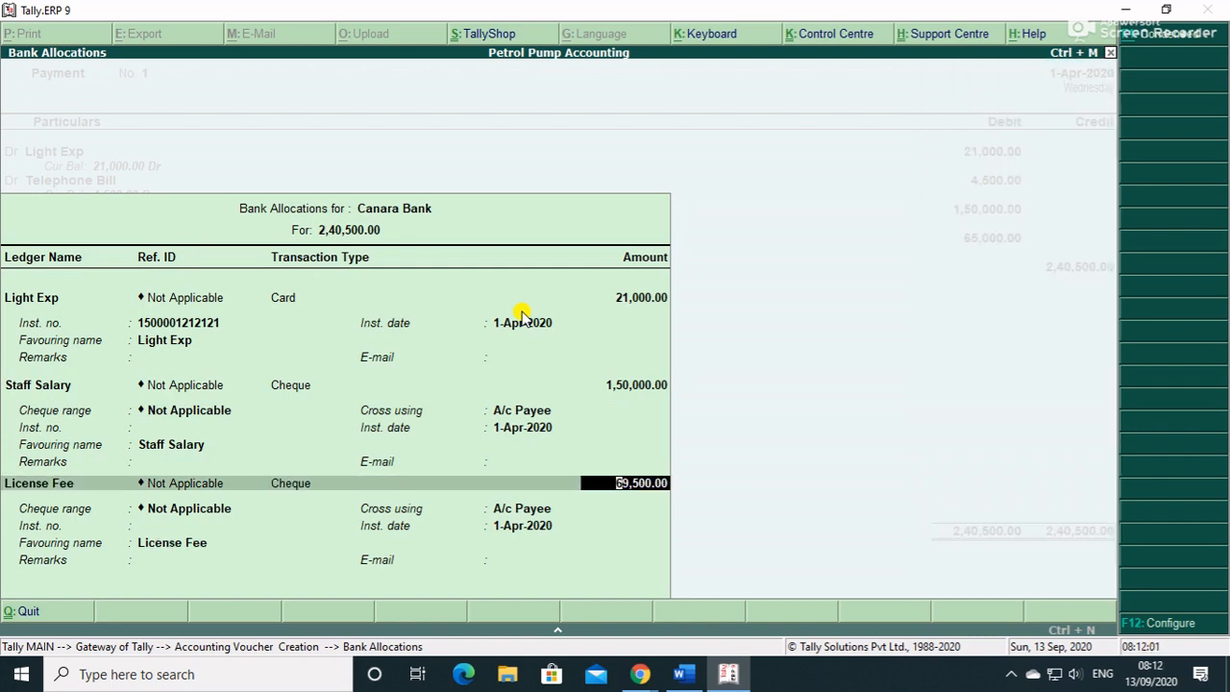
pyautogui.write('65000')
pyautogui.press('Return')
pyautogui.press('Return')
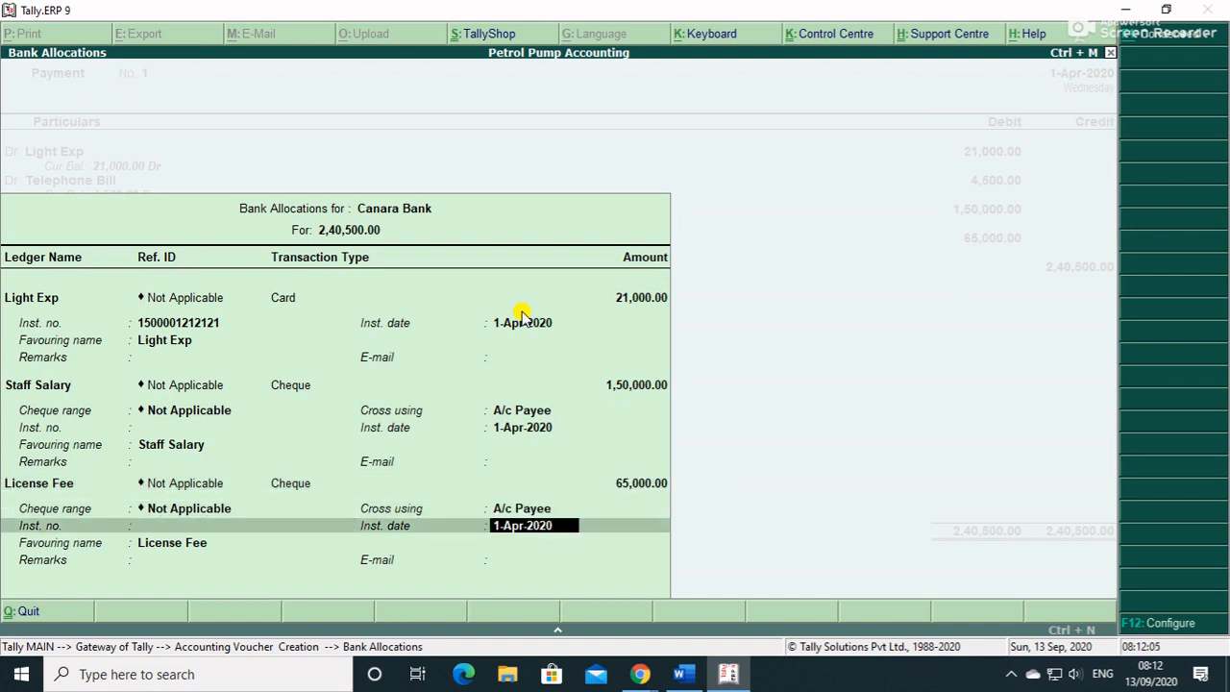
pyautogui.press('Return')
pyautogui.press('Return')
pyautogui.press('Return')
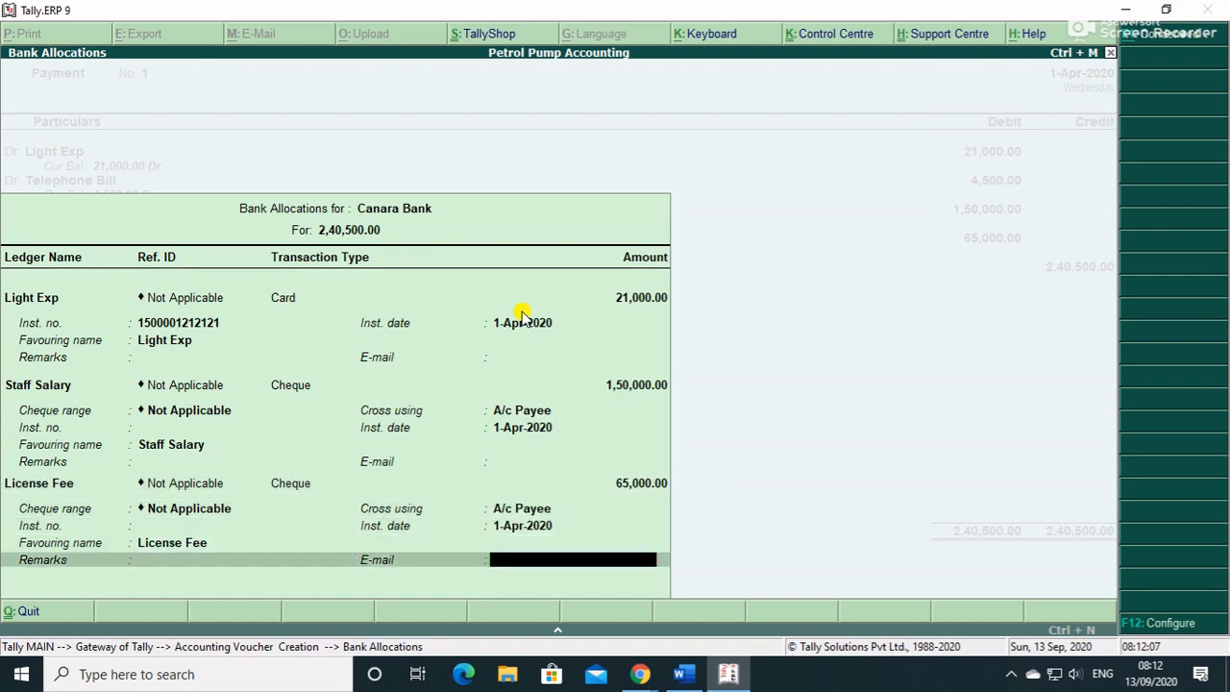
pyautogui.press('Return')
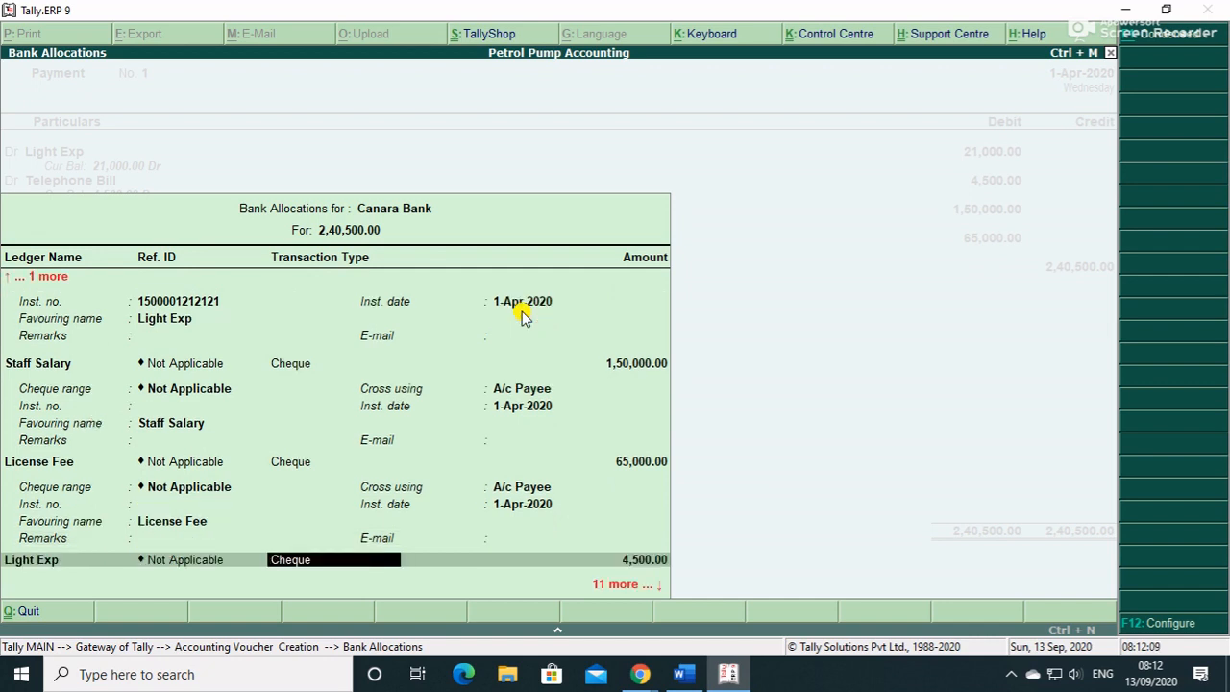
# - Allocate the last line to Telephone Bill with ATM as the payment type
pyautogui.press('BackSpace')
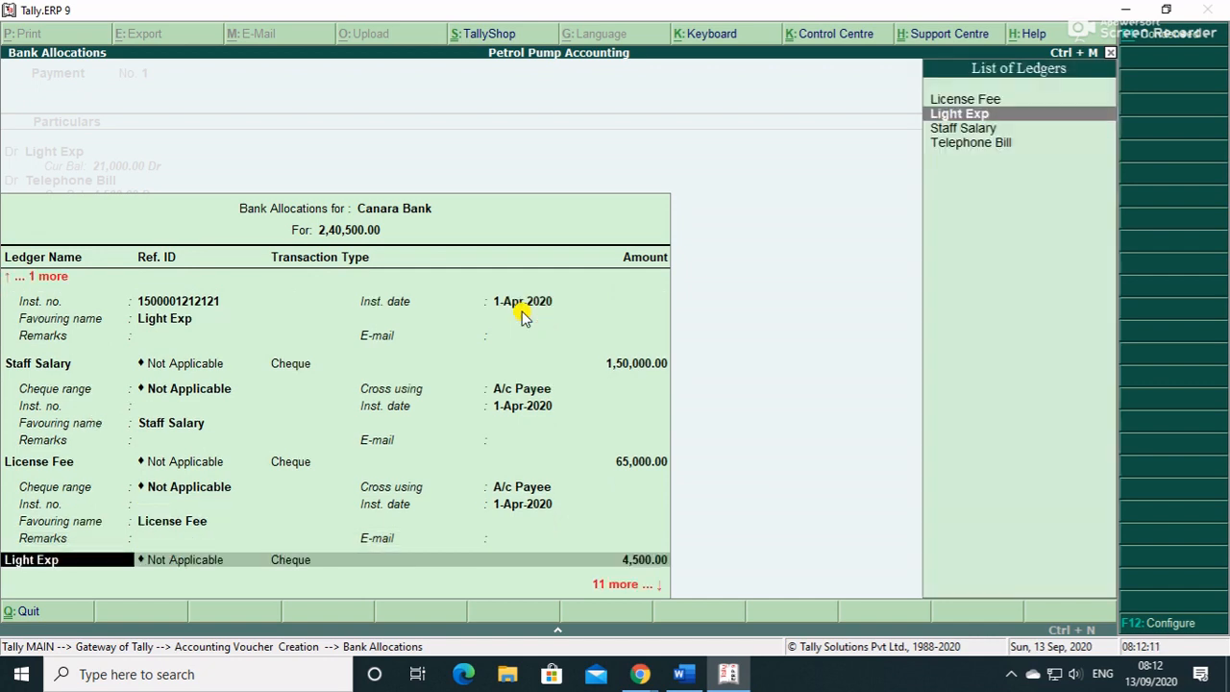
pyautogui.press('Down')
pyautogui.press('Down')
pyautogui.press('Return')
pyautogui.press('Return')
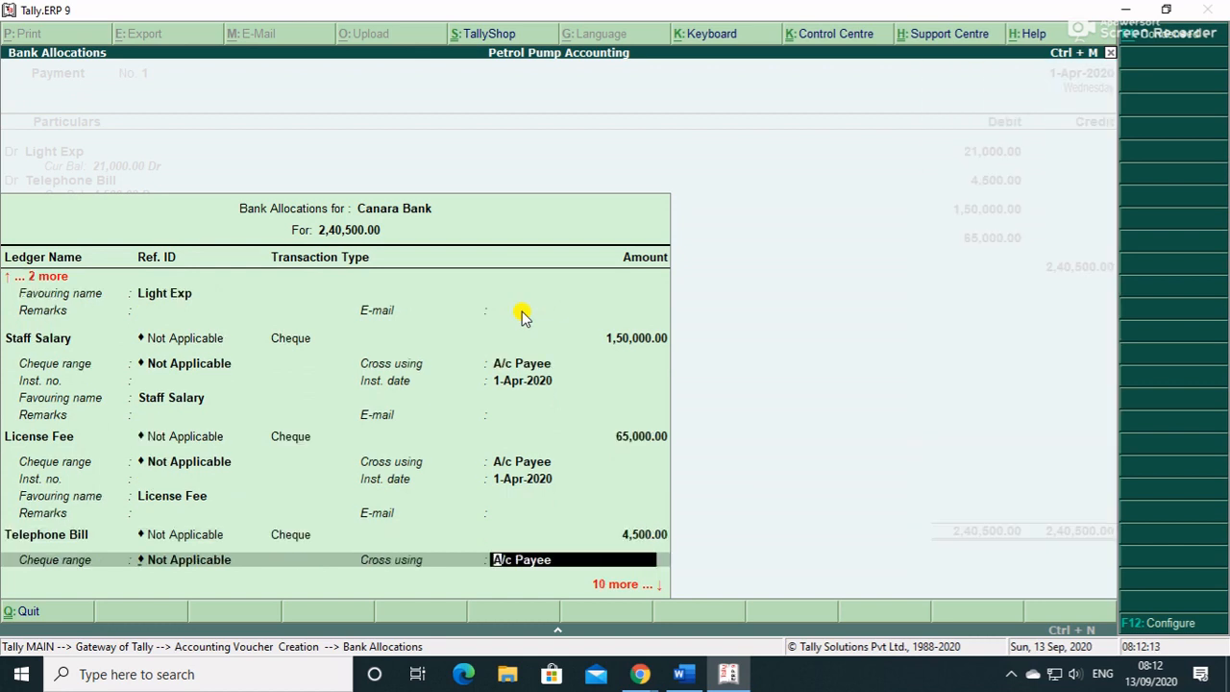
pyautogui.press('Return')
pyautogui.press('Return')
pyautogui.press('Return')
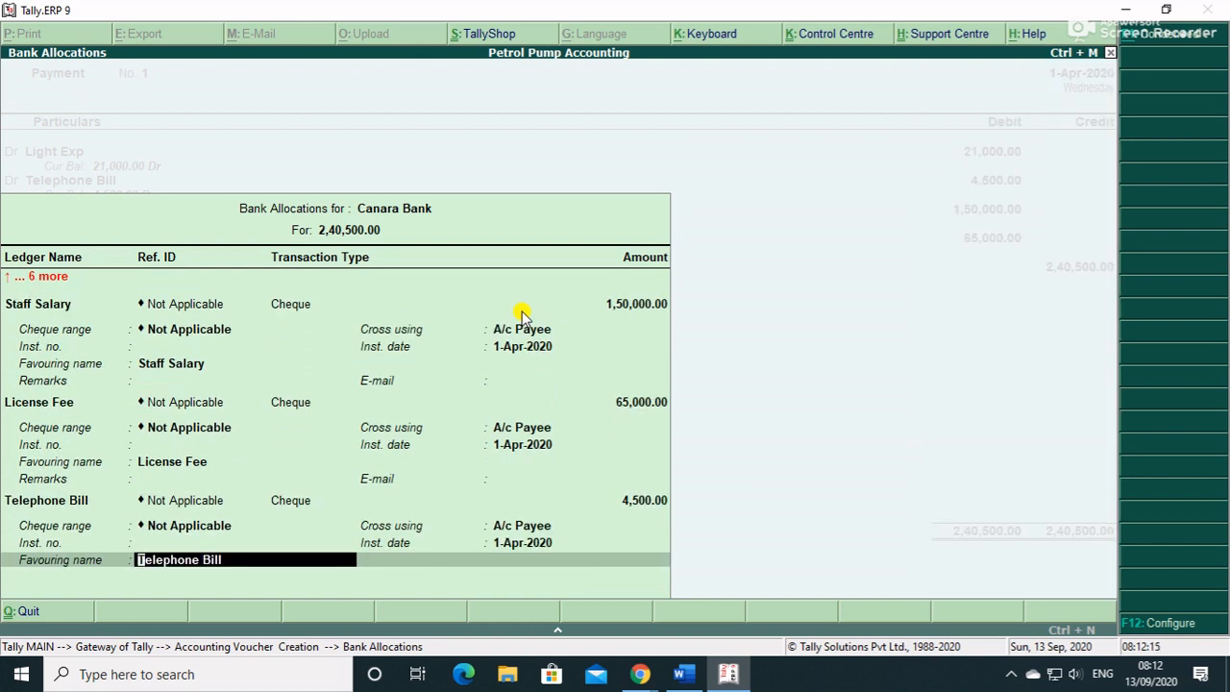
pyautogui.press('BackSpace')
pyautogui.press('BackSpace')
pyautogui.press('BackSpace')
pyautogui.press('BackSpace')
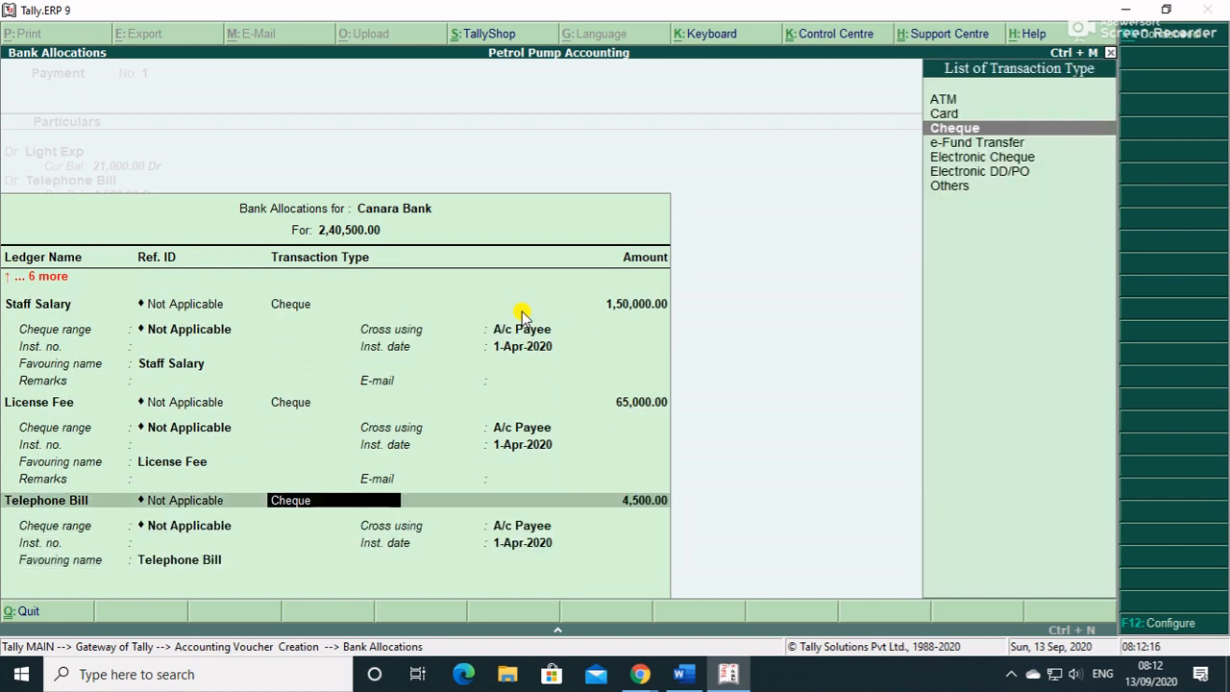
pyautogui.press('Up')
pyautogui.press('Up')
pyautogui.press('Return')
pyautogui.press('Return')
pyautogui.press('Return')
pyautogui.press('Return')
pyautogui.press('Return')
pyautogui.press('Return')
# - Save Payment No. 1, then review the detailed Balance Sheet's current assets and Closing Stock
pyautogui.press('Return')
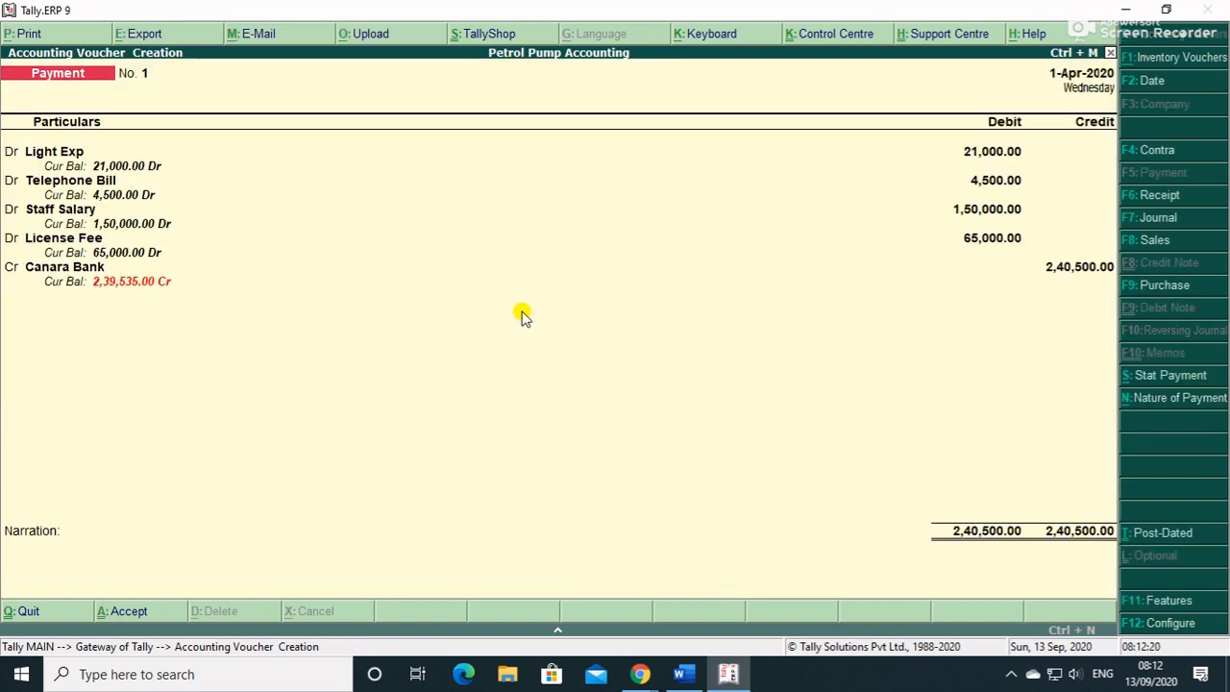
pyautogui.press('Return')
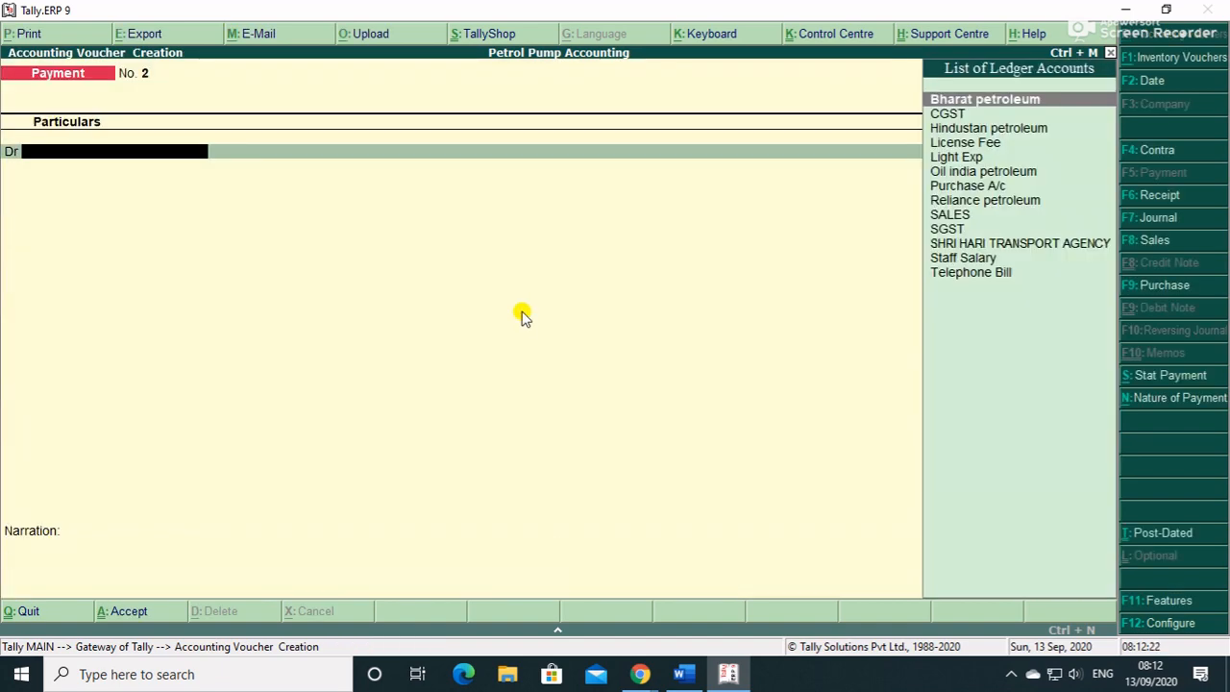
pyautogui.press('Escape')
pyautogui.press('Down')
pyautogui.press('Down')
pyautogui.press('Down')
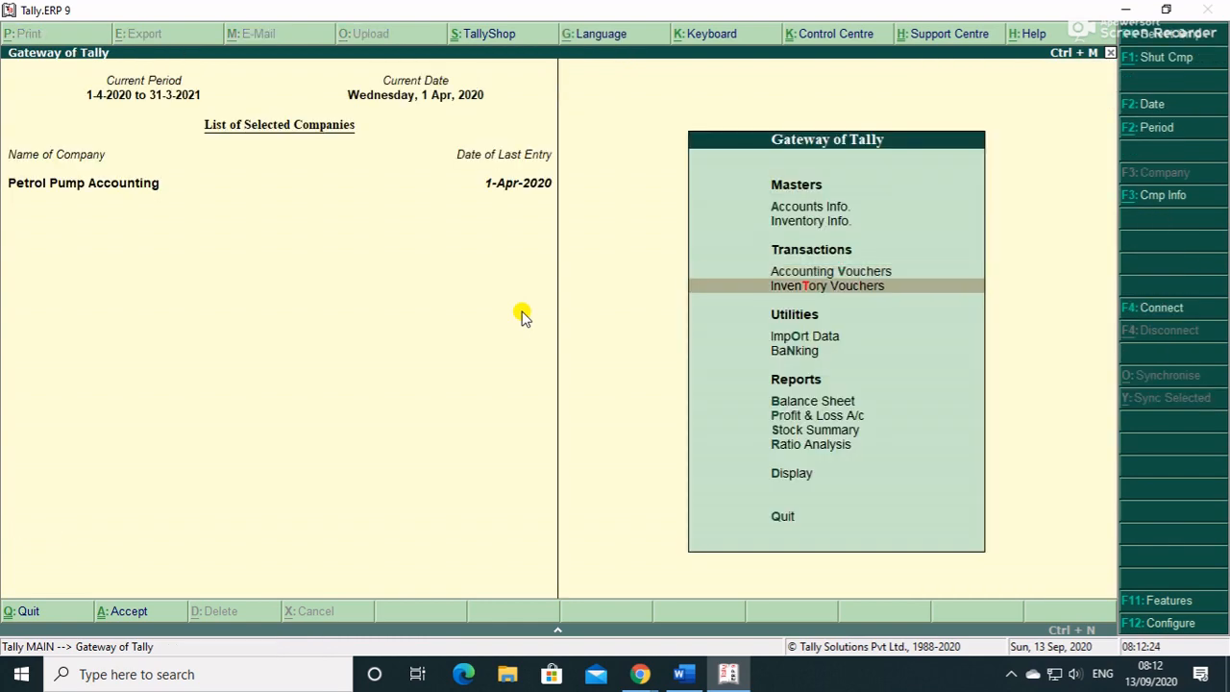
pyautogui.press('Down')
pyautogui.press('Return')
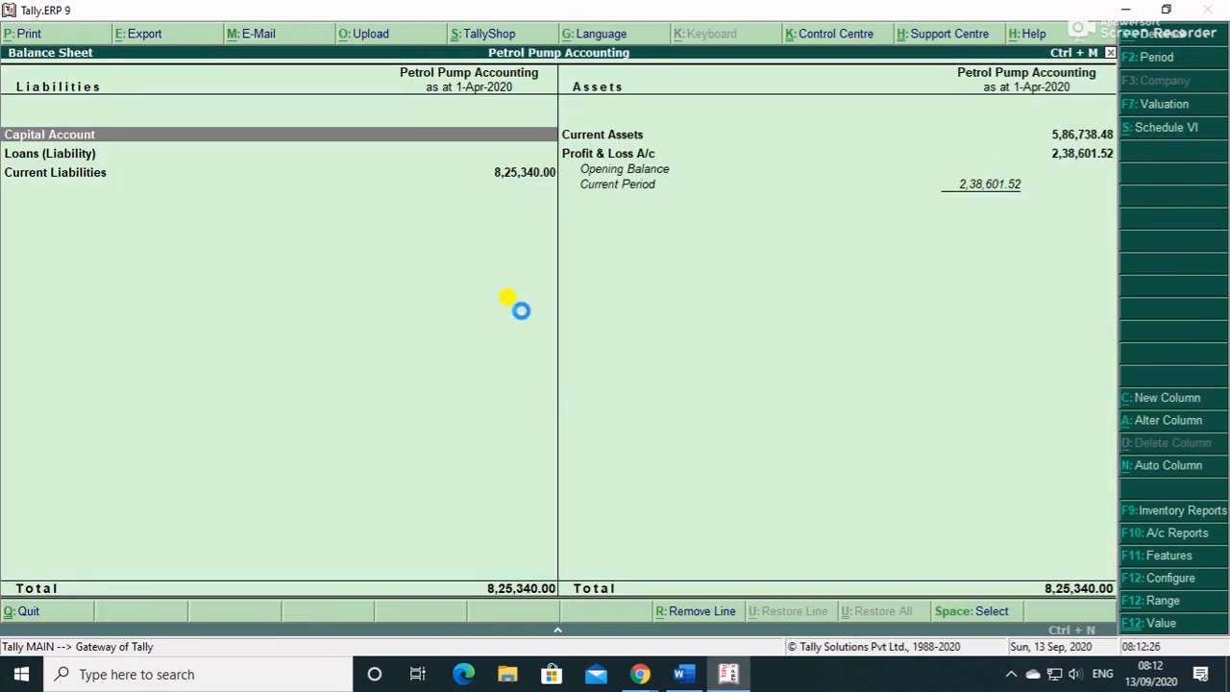
pyautogui.hotkey('alt', 'F1')
pyautogui.press('Right')
pyautogui.press('Down')
# - Open the detailed Profit & Loss A/c and check the Lubricant and Diesel closing stock values
pyautogui.press('Down')
pyautogui.press('Down')
pyautogui.press('Down')
pyautogui.press('Up')
pyautogui.press('Up')
pyautogui.press('Up')
pyautogui.press('Escape')
pyautogui.press('Up')
pyautogui.press('Down')
pyautogui.press('Down')
pyautogui.press('Return')
pyautogui.hotkey('alt', 'F1')
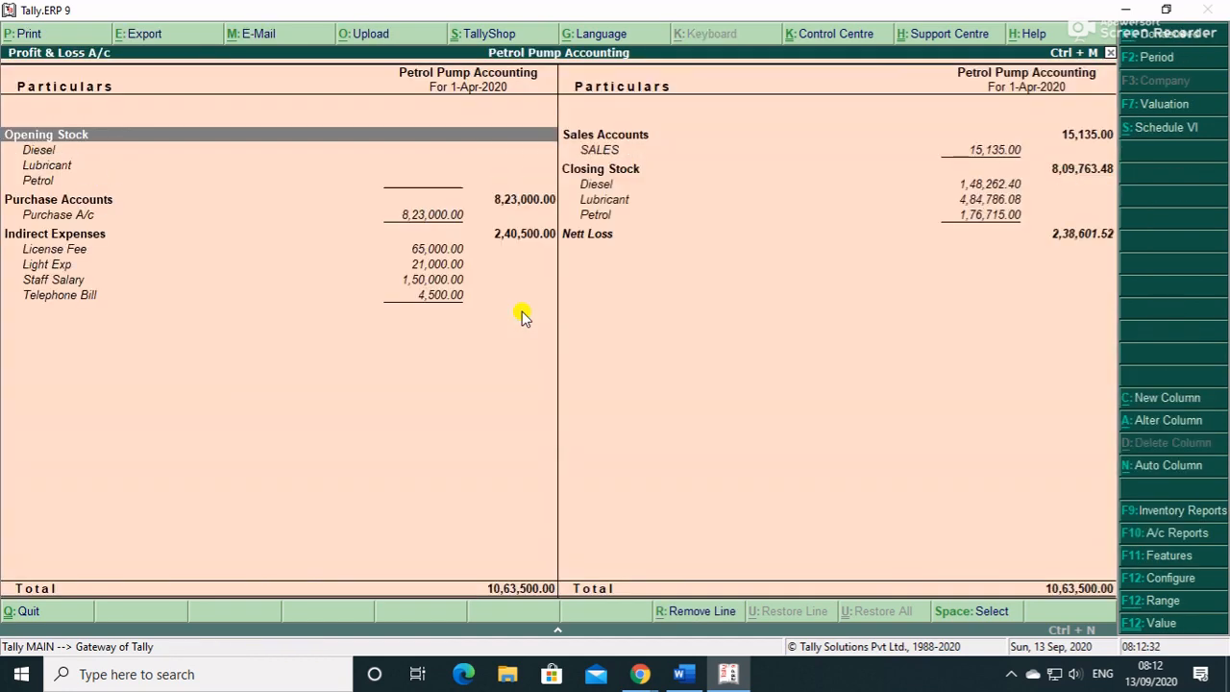
pyautogui.press('Right')
pyautogui.press('Down')
pyautogui.press('Down')
pyautogui.press('Down')
pyautogui.press('Down')
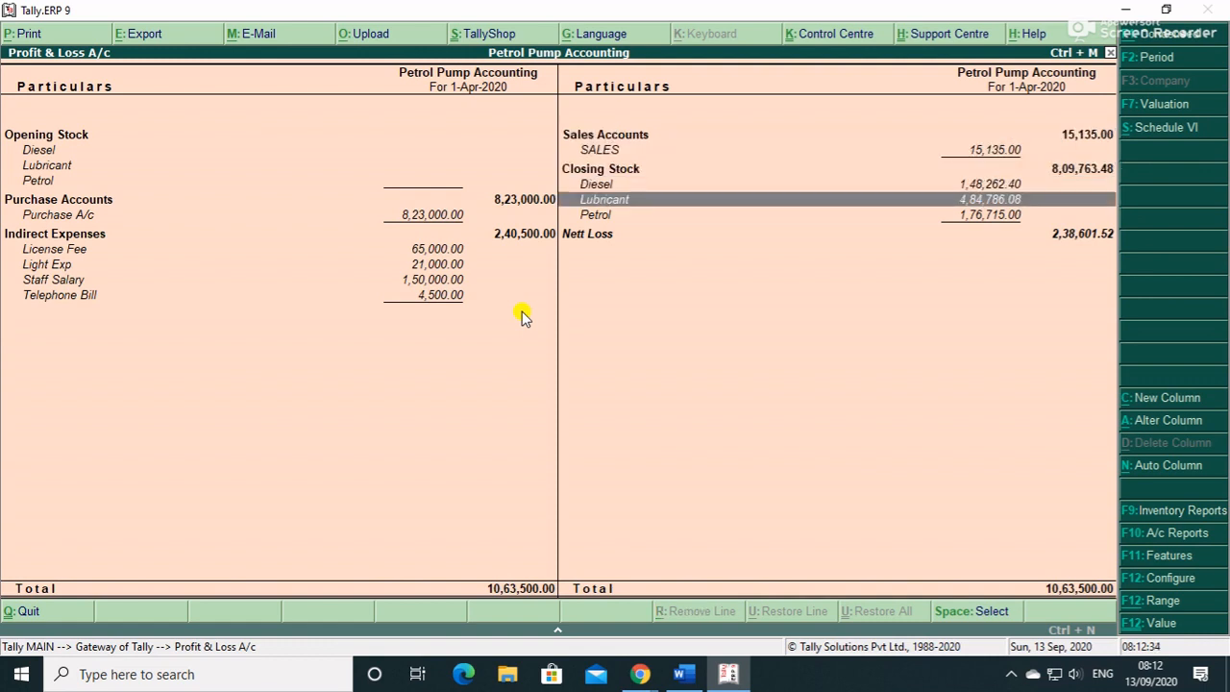
pyautogui.press('Up')
# - Review Indirect Expenses of 2,40,500.00 and Staff Salary, and recheck Lubricant, Diesel and Petrol closing stock
pyautogui.press('Down')
pyautogui.press('Left')
pyautogui.press('Down')
pyautogui.press('Down')
pyautogui.press('Down')
pyautogui.press('Down')
pyautogui.press('Down')
pyautogui.press('Right')
pyautogui.press('Up')
pyautogui.press('Up')
pyautogui.press('Left')
pyautogui.press('Right')
pyautogui.press('Up')
pyautogui.press('Up')
pyautogui.press('Down')
pyautogui.press('Down')
pyautogui.press('Down')
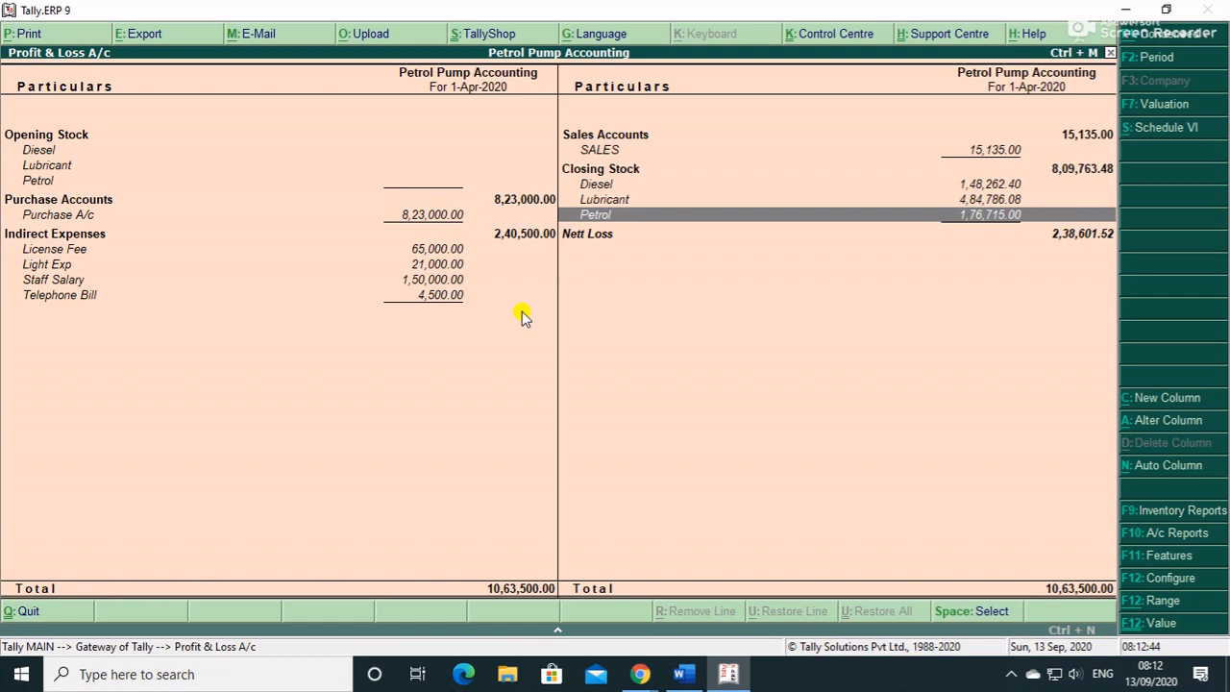
pyautogui.press('Escape')
pyautogui.press('Escape')
pyautogui.press('Escape')
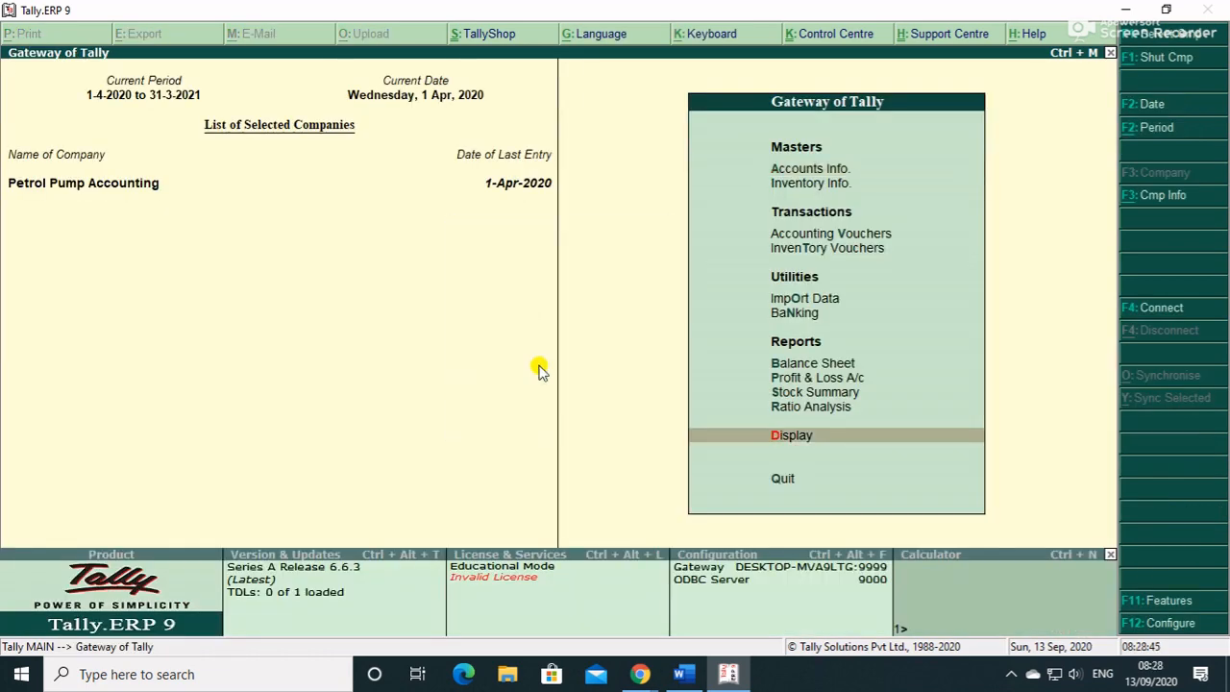
# - Open the Display reports and briefly look at the inventory statements
pyautogui.press('Return')
pyautogui.press('Down')
pyautogui.press('Down')
pyautogui.press('Down')
pyautogui.press('Down')
pyautogui.press('Down')
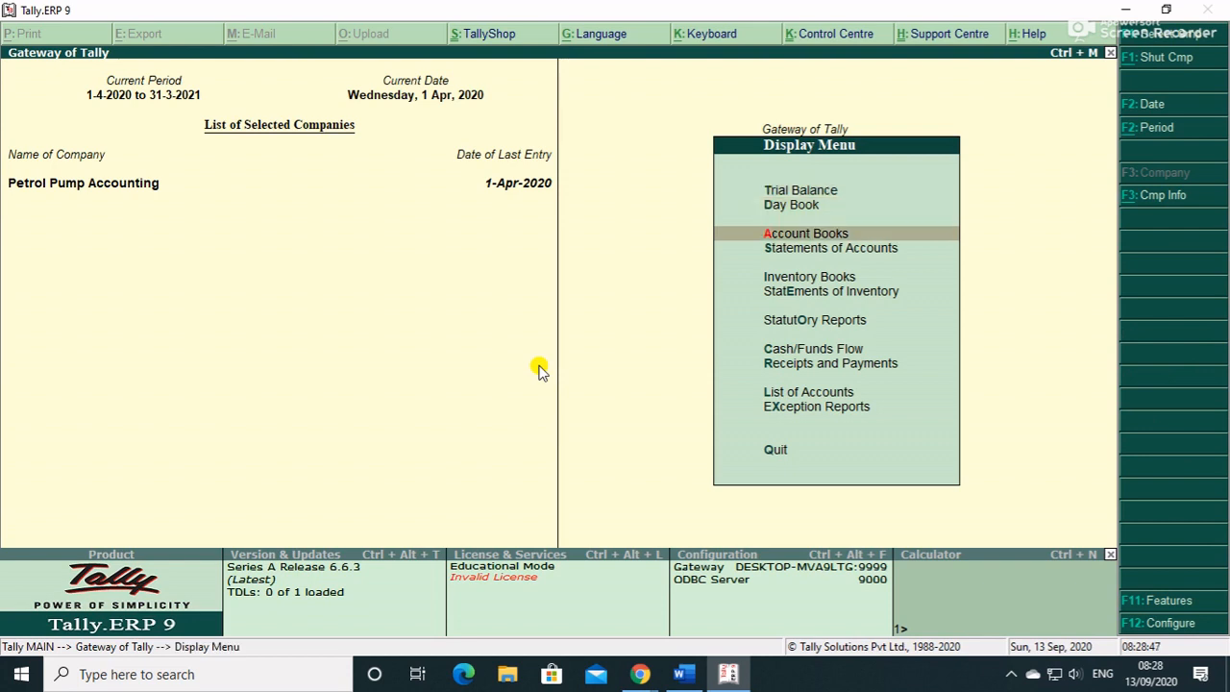
pyautogui.press('Up')
pyautogui.press('Down')
pyautogui.press('Return')
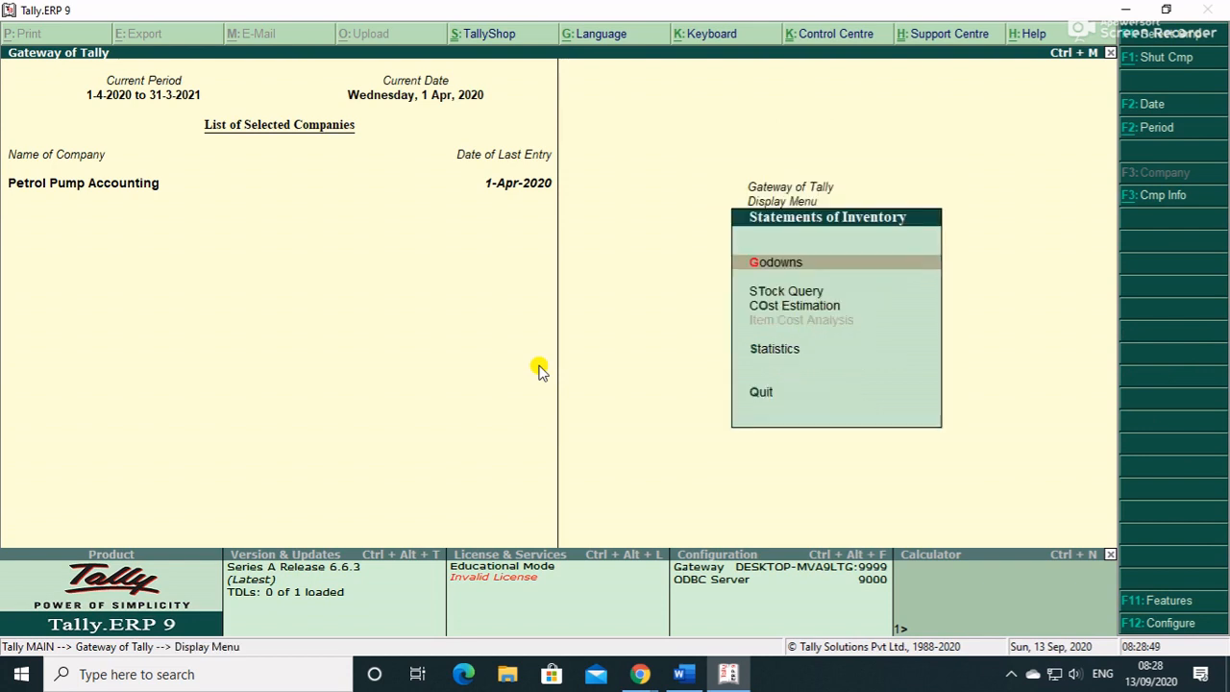
pyautogui.press('Escape')
# - View the Petrol stock item report under Inventory Books
pyautogui.press('Up')
pyautogui.press('Return')
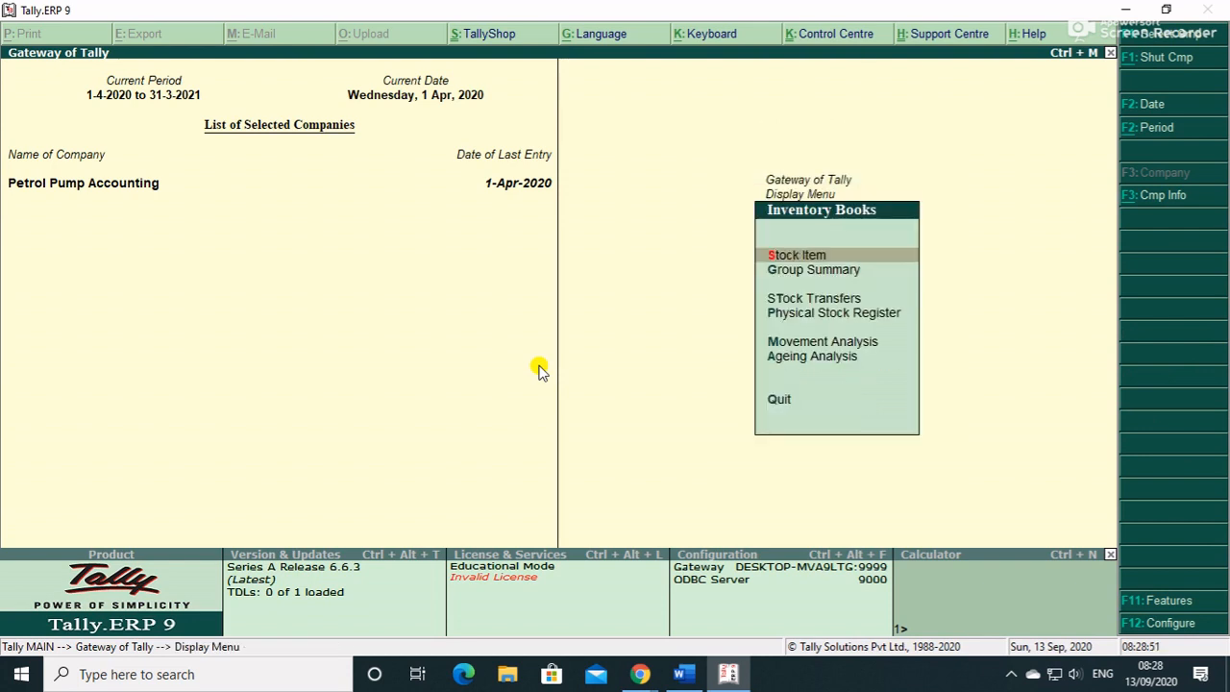
pyautogui.press('Down')
pyautogui.press('Down')
pyautogui.press('Down')
pyautogui.press('Up')
pyautogui.press('Up')
pyautogui.press('Up')
pyautogui.press('Return')
pyautogui.press('Down')
pyautogui.press('Down')
pyautogui.press('Return')
pyautogui.press('Escape')
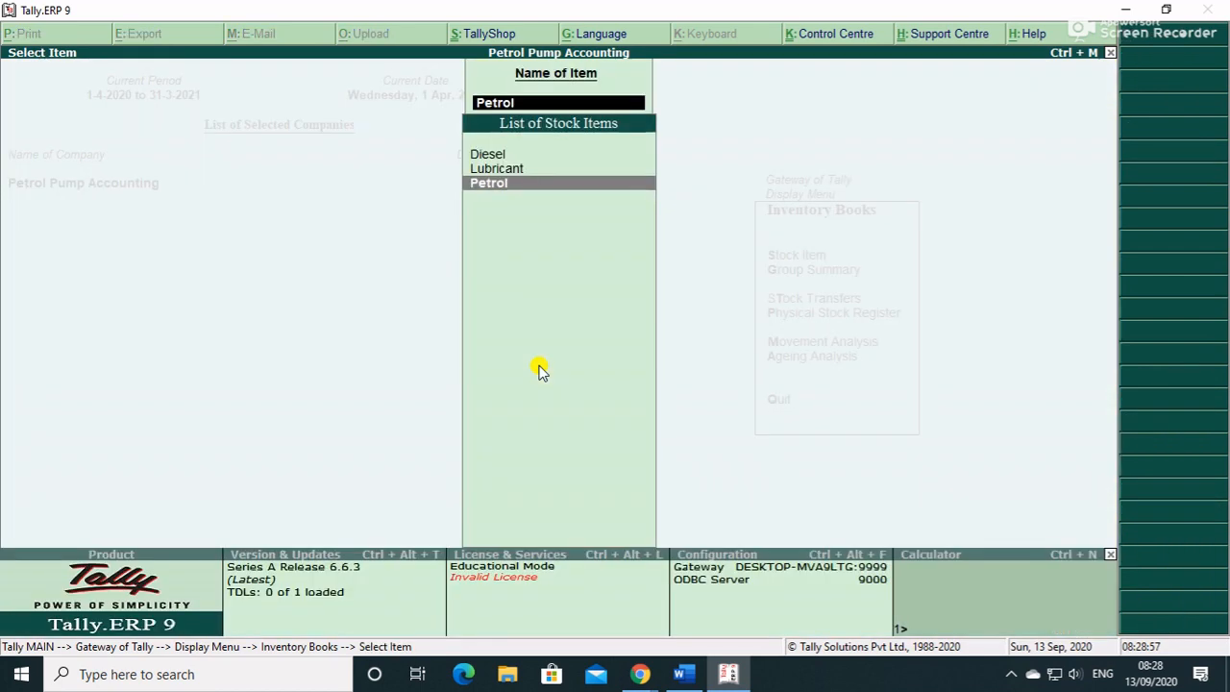
# - Check the empty Stock Journal register and the Physical Stock Register, then open Movement Analysis
pyautogui.press('Escape')
pyautogui.press('Down')
pyautogui.press('Down')
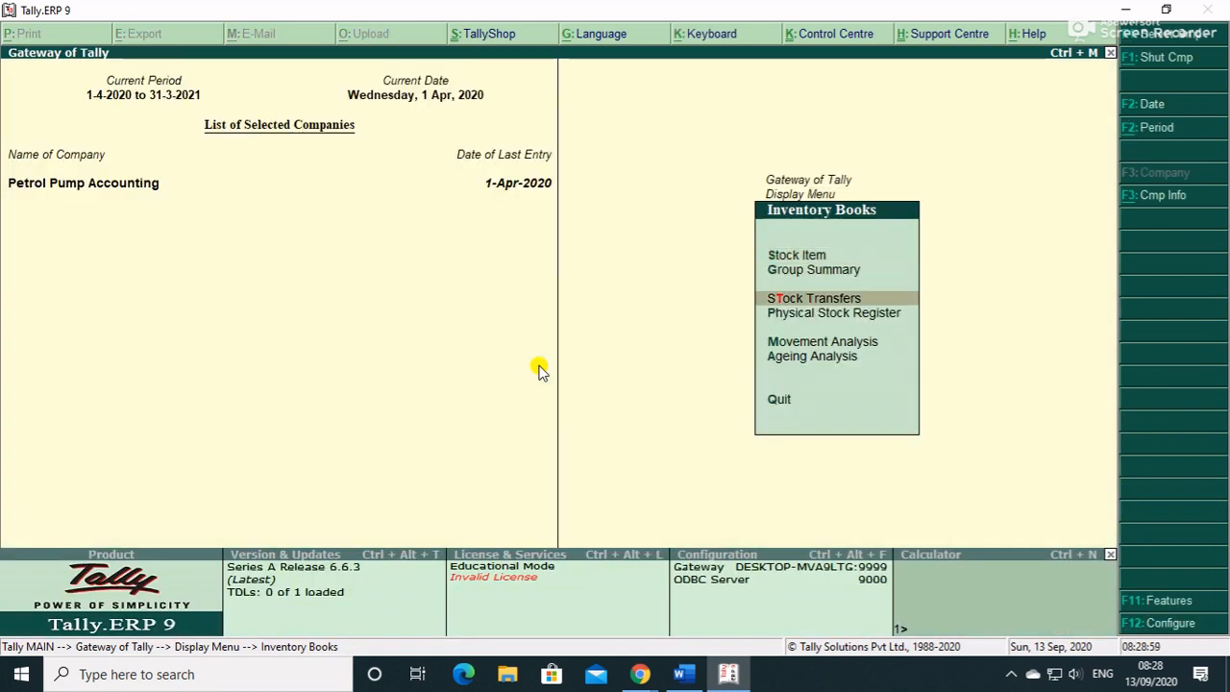
pyautogui.press('Down')
pyautogui.press('Down')
pyautogui.press('Down')
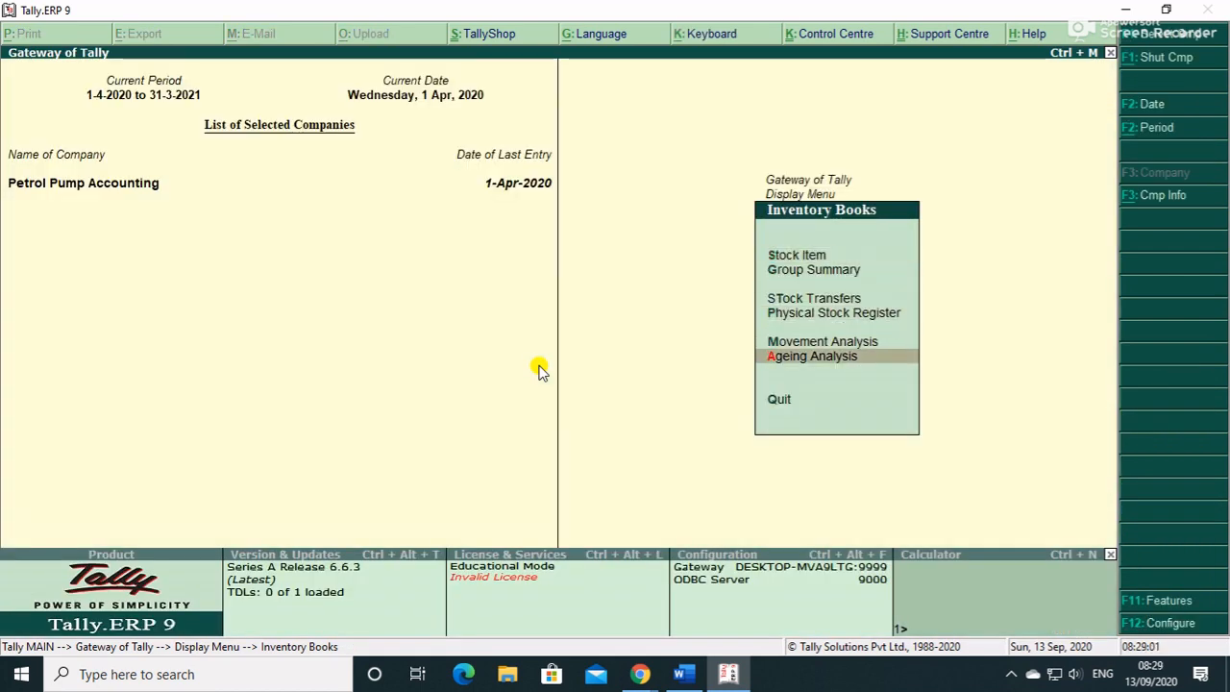
pyautogui.press('Up')
pyautogui.press('Up')
pyautogui.press('Up')
pyautogui.press('Return')
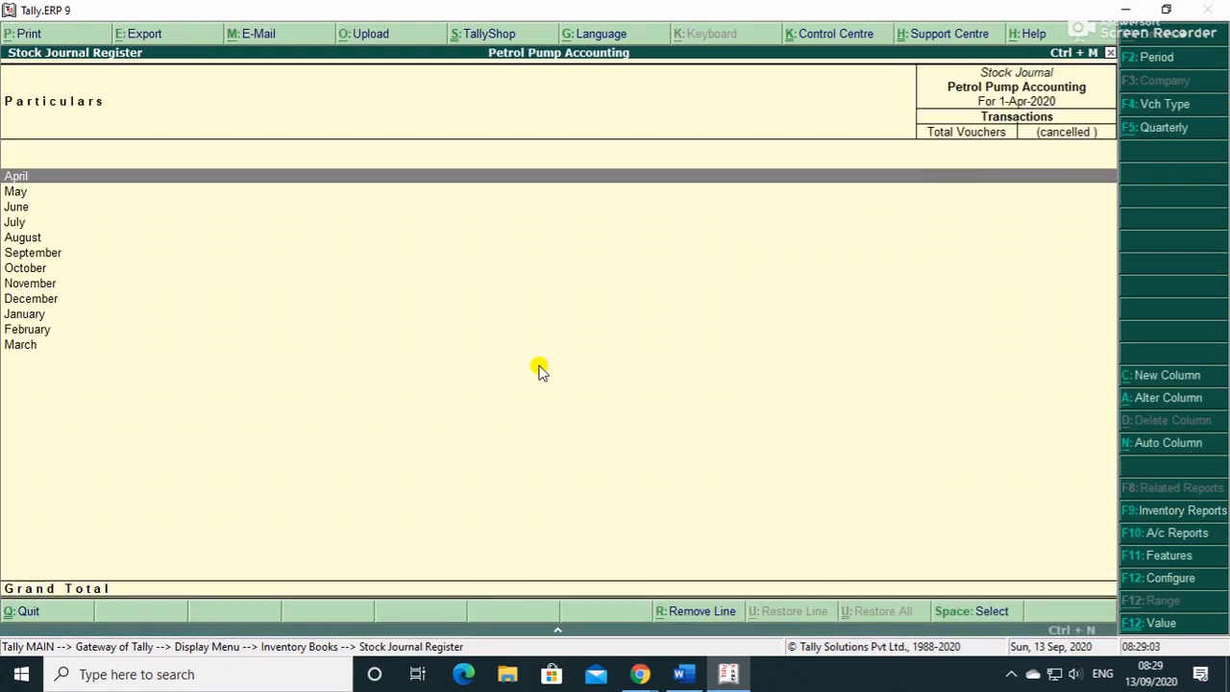
pyautogui.press('Escape')
pyautogui.press('Down')
pyautogui.press('Return')
pyautogui.press('Escape')
pyautogui.press('Down')
pyautogui.press('Down')
pyautogui.press('Up')
pyautogui.press('Return')
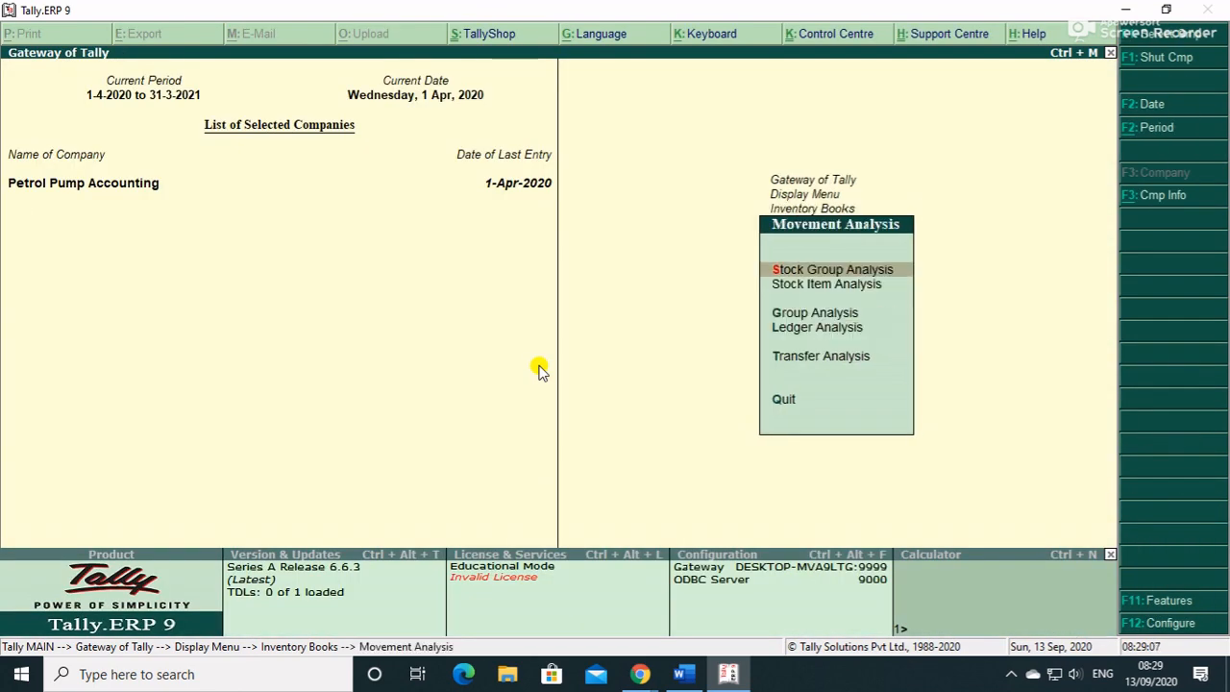
# - View the stock item movement analysis for Petrol, Diesel and Lubricant in turn
pyautogui.press('Down')
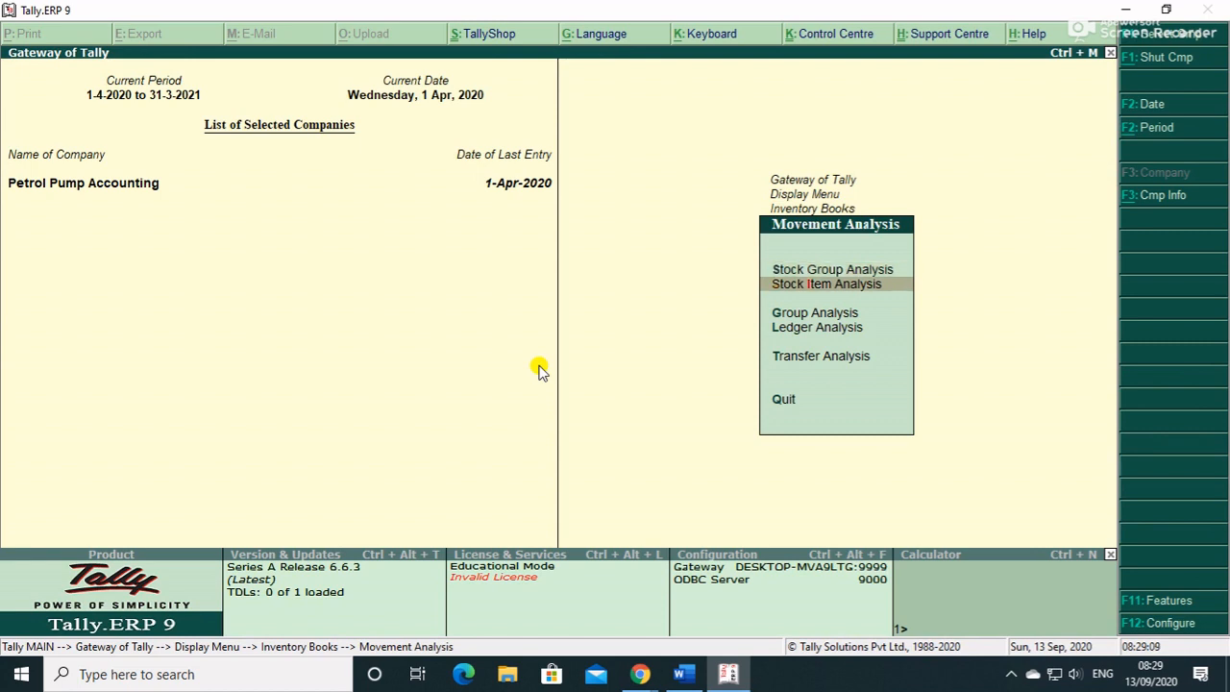
pyautogui.press('Return')
pyautogui.press('Down')
pyautogui.press('Down')
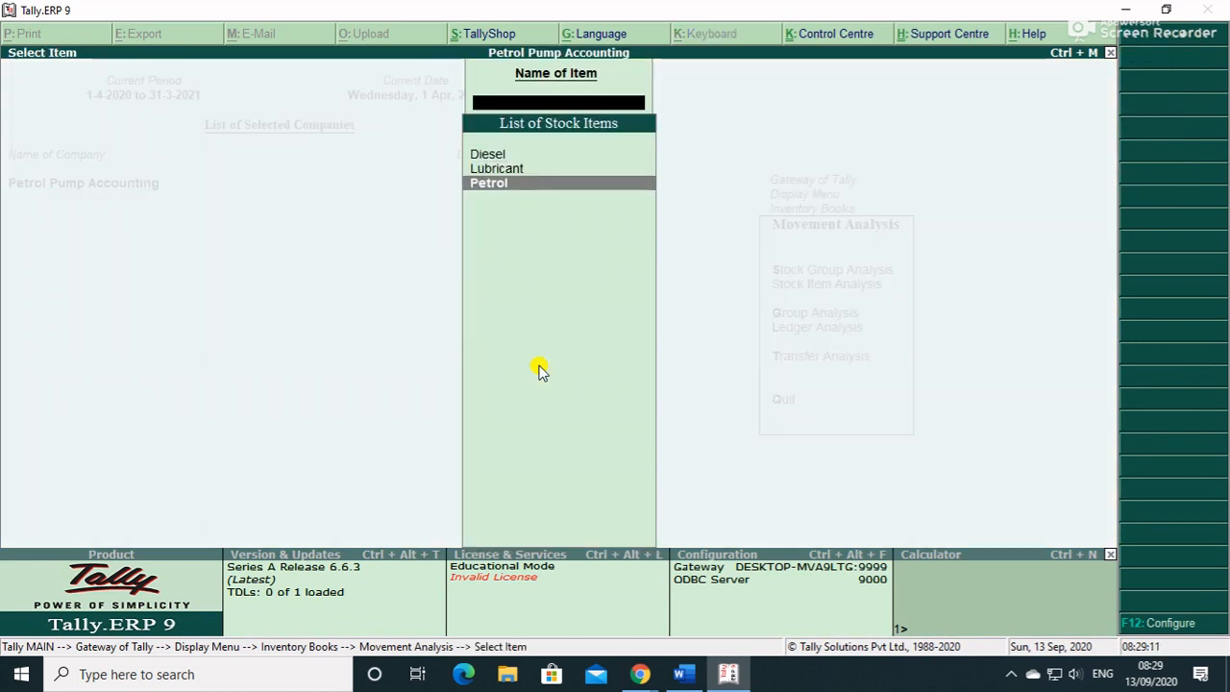
pyautogui.press('Return')
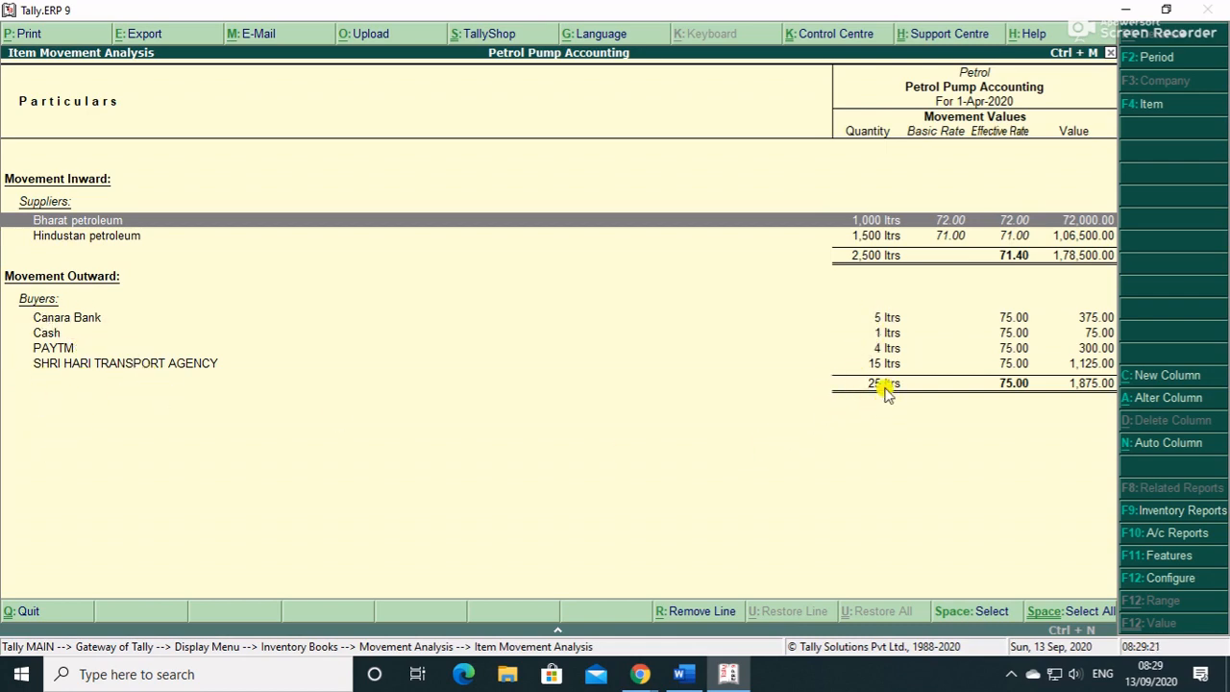
pyautogui.press('Escape')
pyautogui.press('Up')
pyautogui.press('Up')
pyautogui.press('Return')
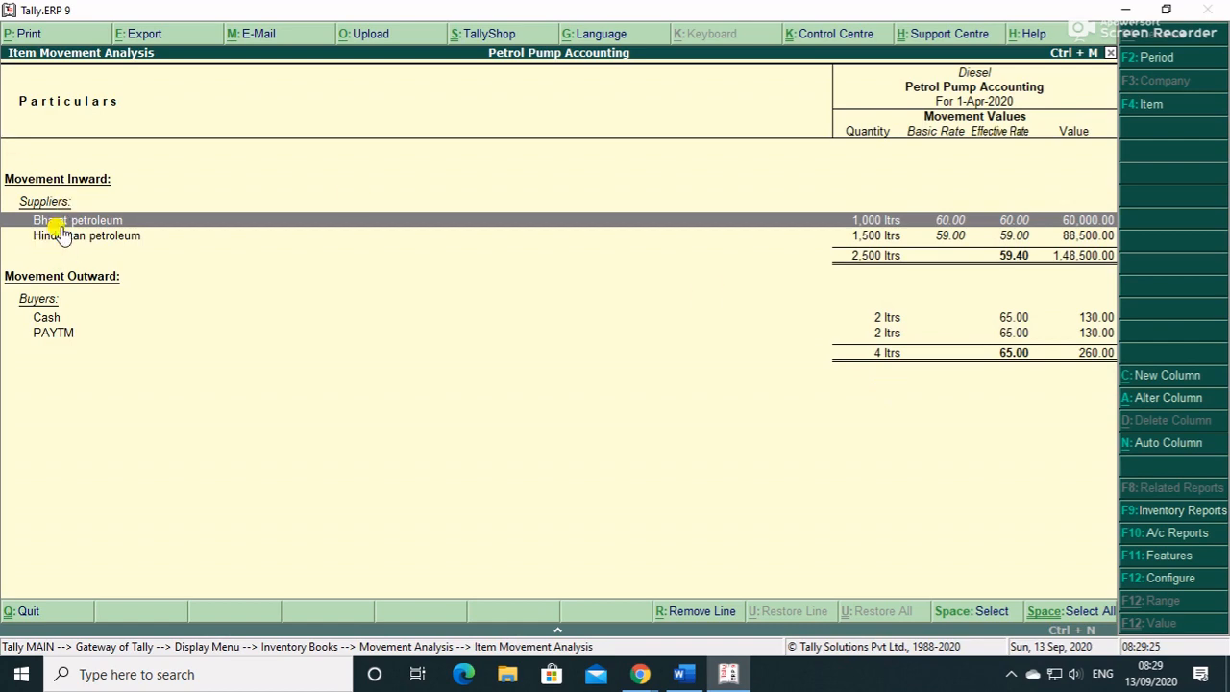
pyautogui.press('Escape')
pyautogui.press('Down')
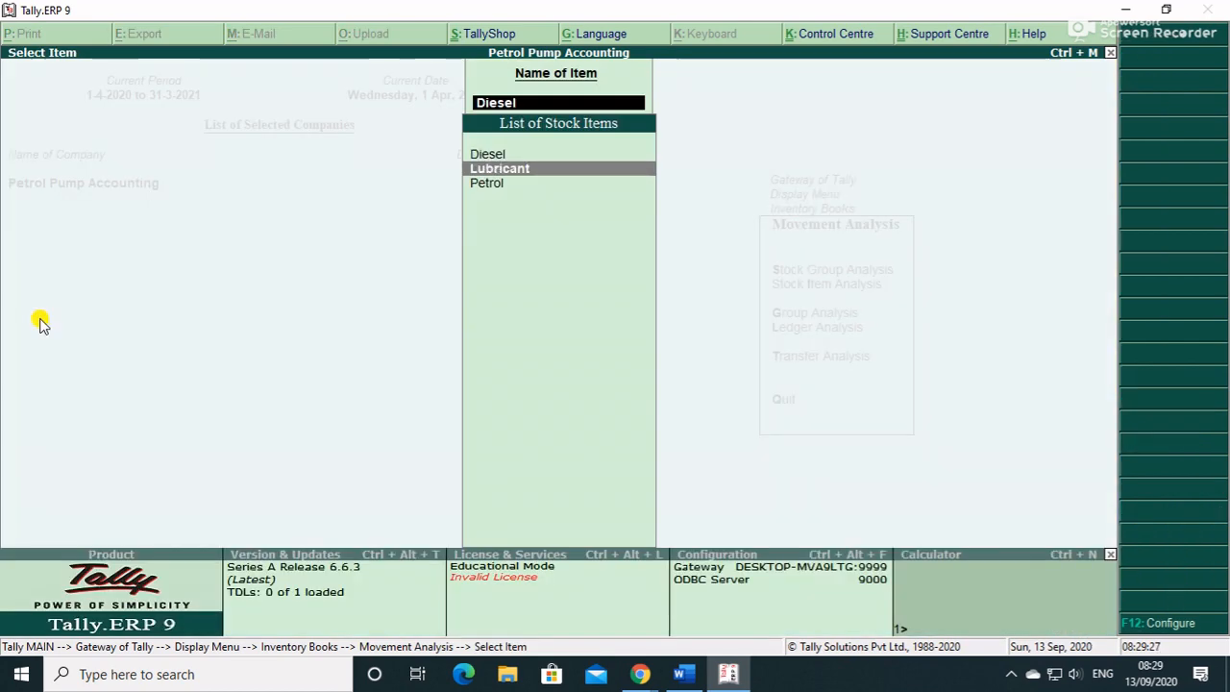
pyautogui.press('Return')
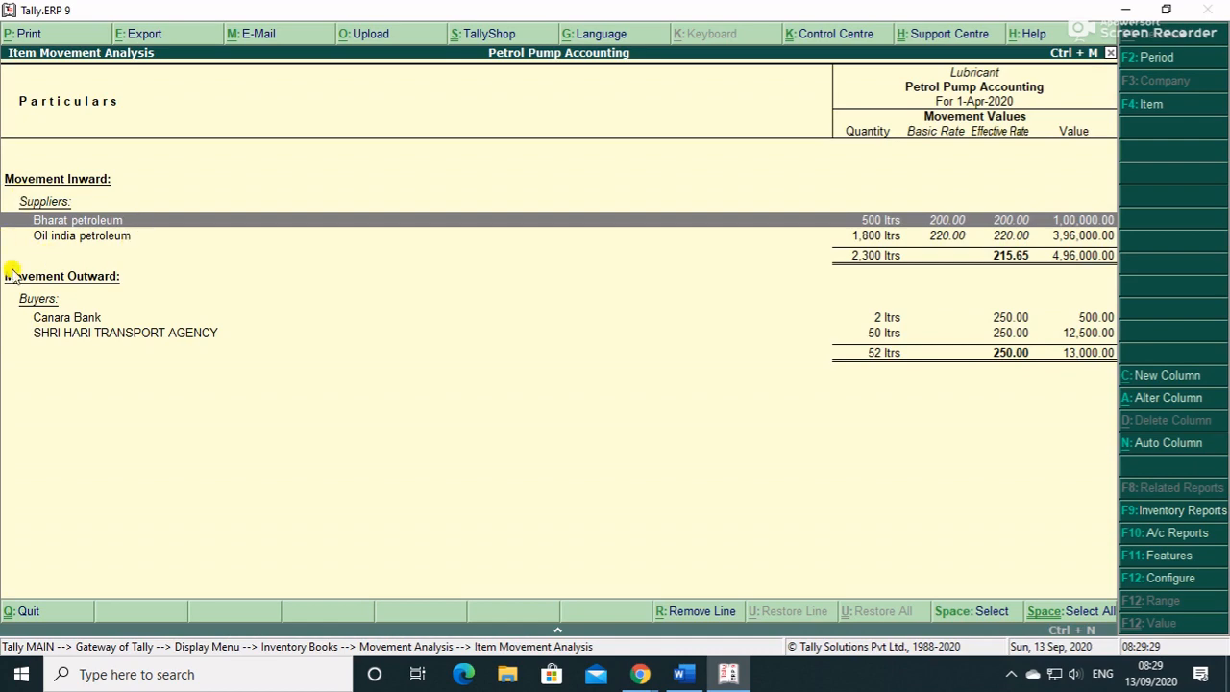
pyautogui.press('Escape')
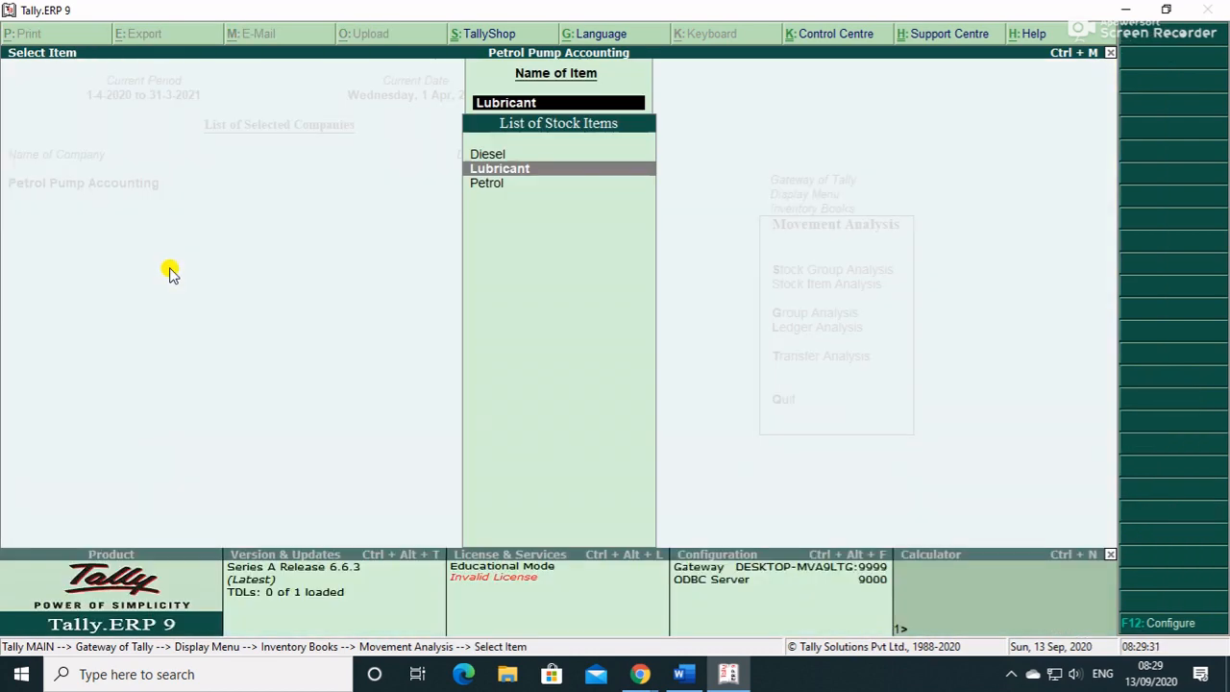
pyautogui.press('Escape')
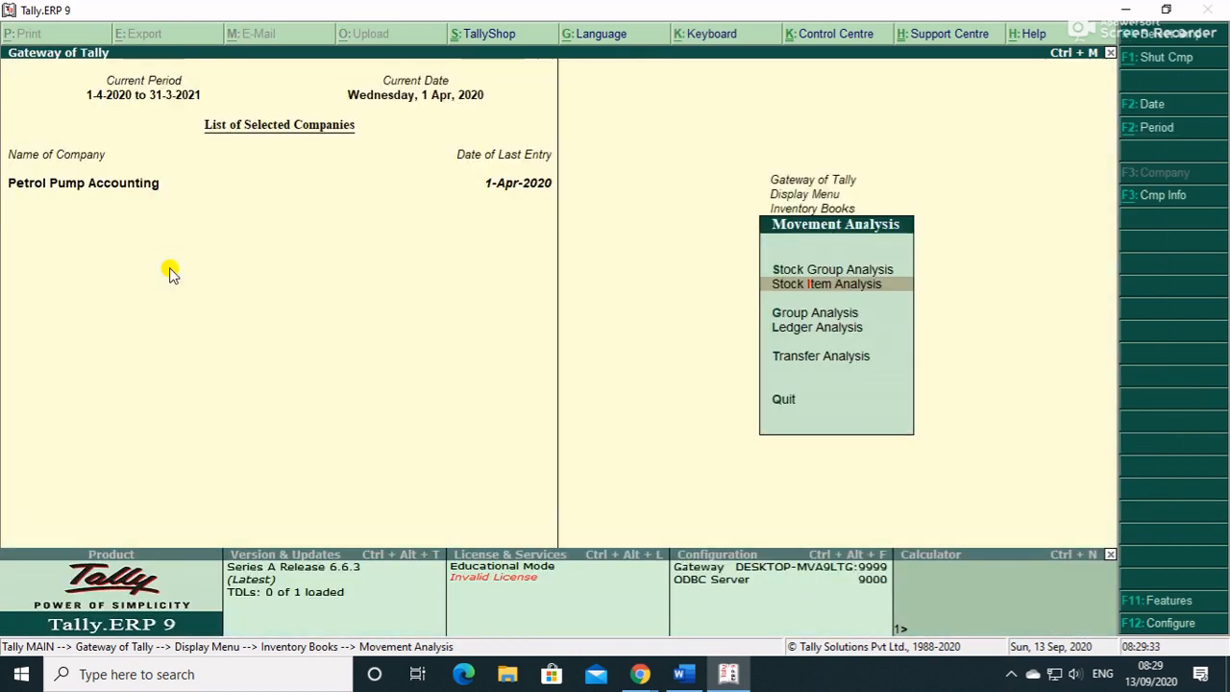
pyautogui.press('Escape')
pyautogui.press('Escape')
pyautogui.press('Escape')
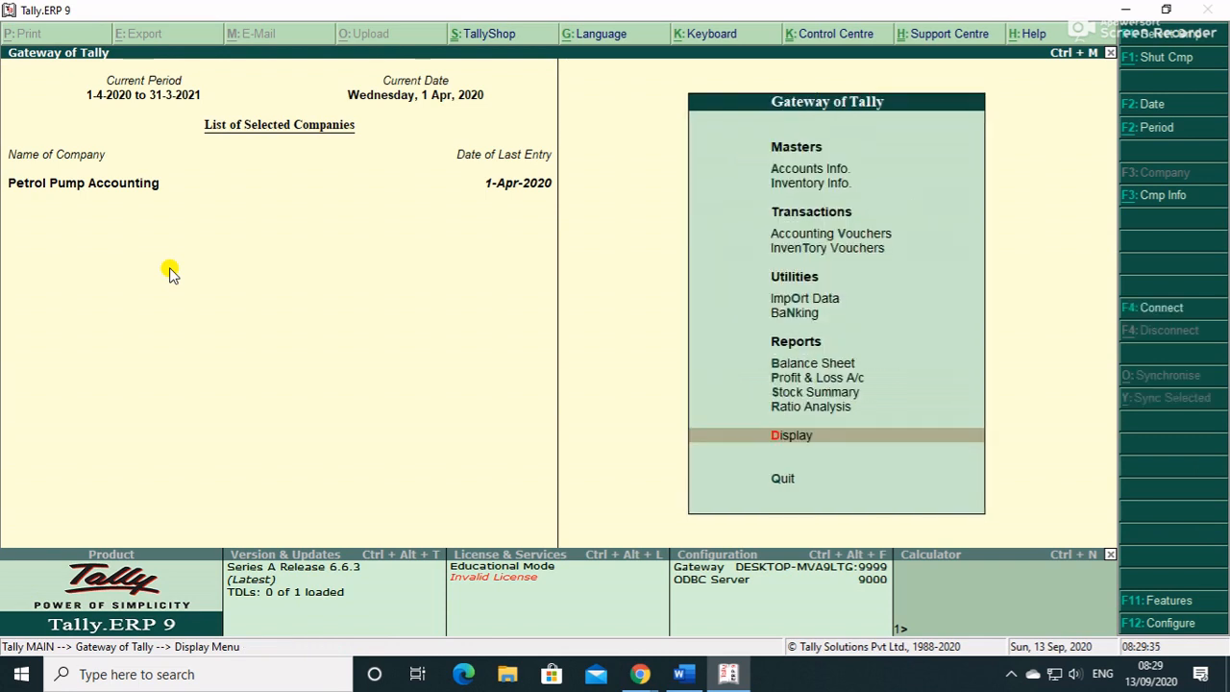
# - Review the Stock Summary: Petrol 2,475 ltrs, total 7,219 ltrs worth 8,09,763.48
pyautogui.press('Up')
pyautogui.press('Up')
pyautogui.press('Up')
pyautogui.press('Down')
pyautogui.press('Return')
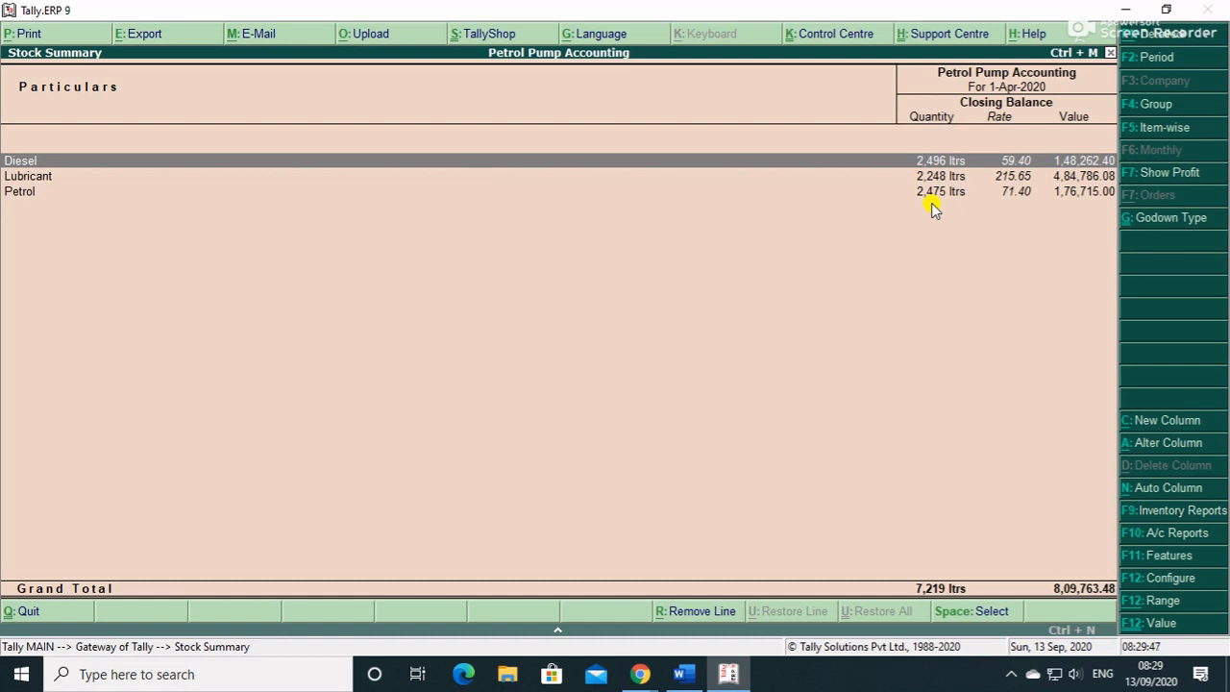
pyautogui.press('Down')
pyautogui.press('Down')
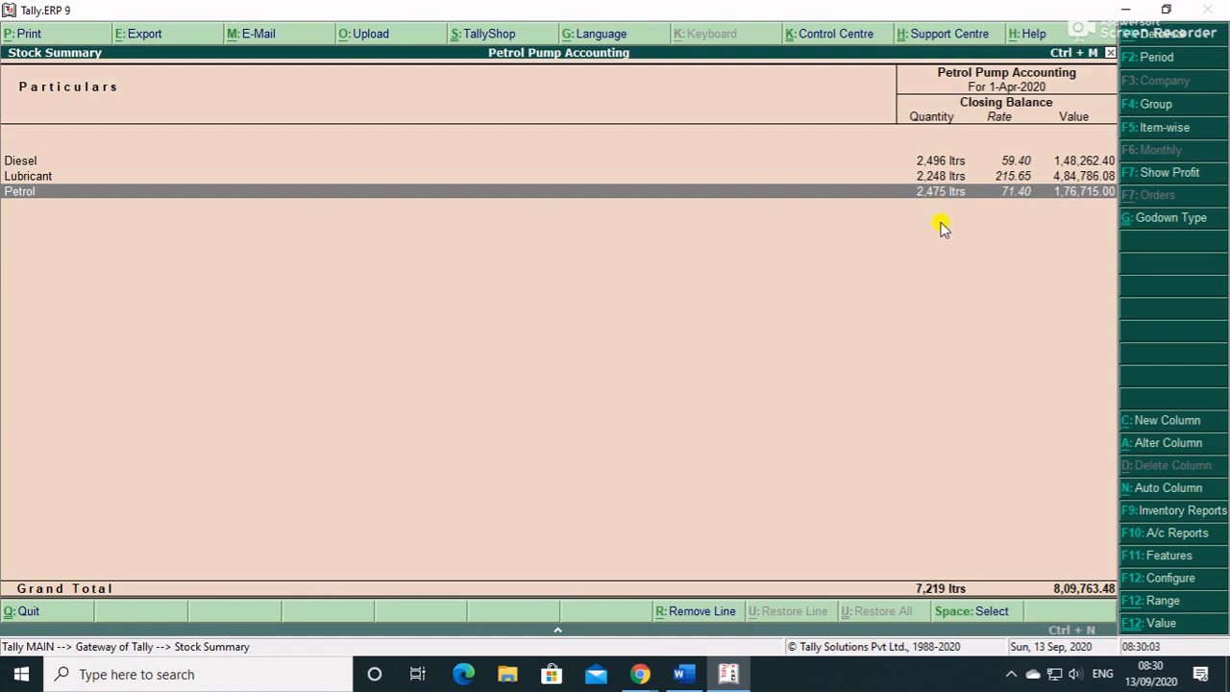
pyautogui.press('Escape')
# - Start a new accounting voucher, bringing up blank Payment voucher No. 2
pyautogui.press('Home')
pyautogui.press('Up')
pyautogui.press('Down')
pyautogui.press('Down')
pyautogui.press('Down')
pyautogui.press('Down')
pyautogui.press('Up')
pyautogui.press('Return')
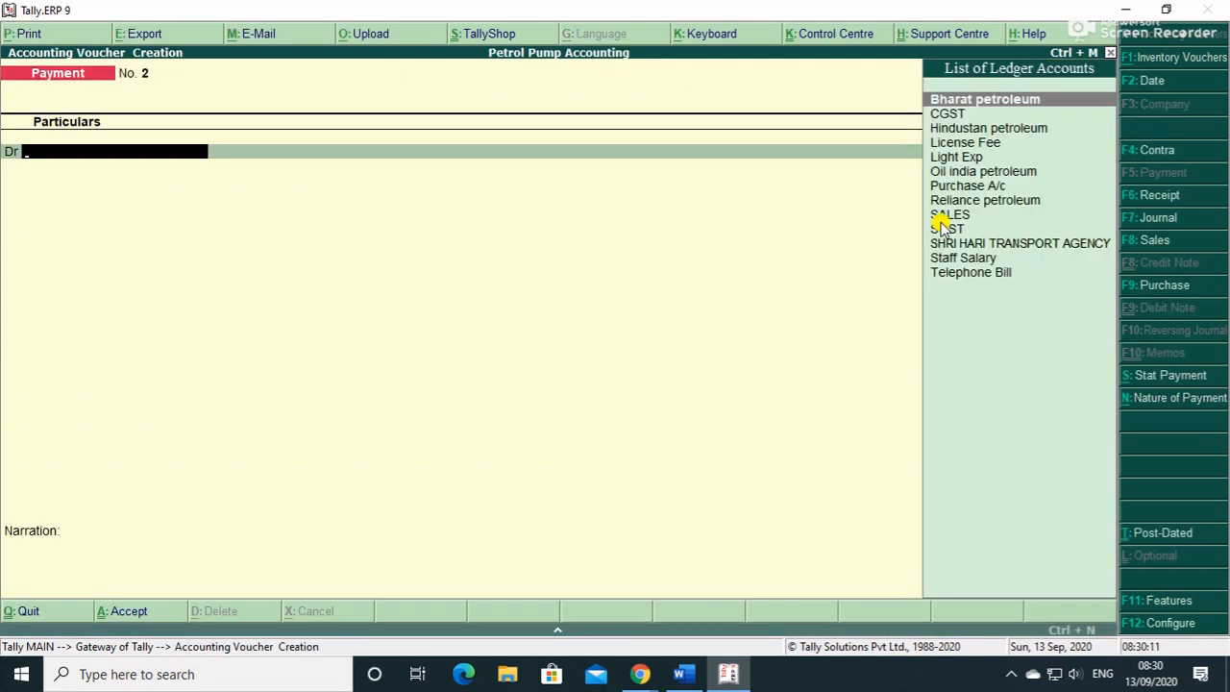
# - Switch to a Physical Stock voucher recording 2,400 ltrs of Petrol in Tank 1(Petrol)
pyautogui.hotkey('alt', 'F10')
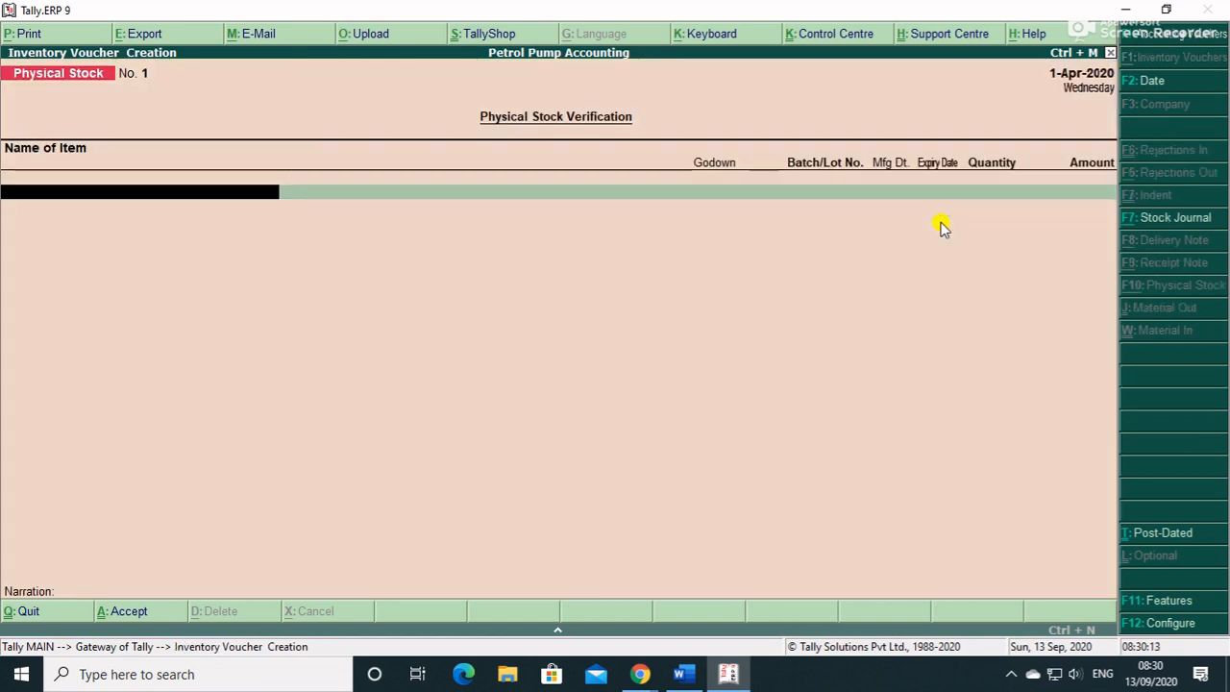
pyautogui.write('Pe')
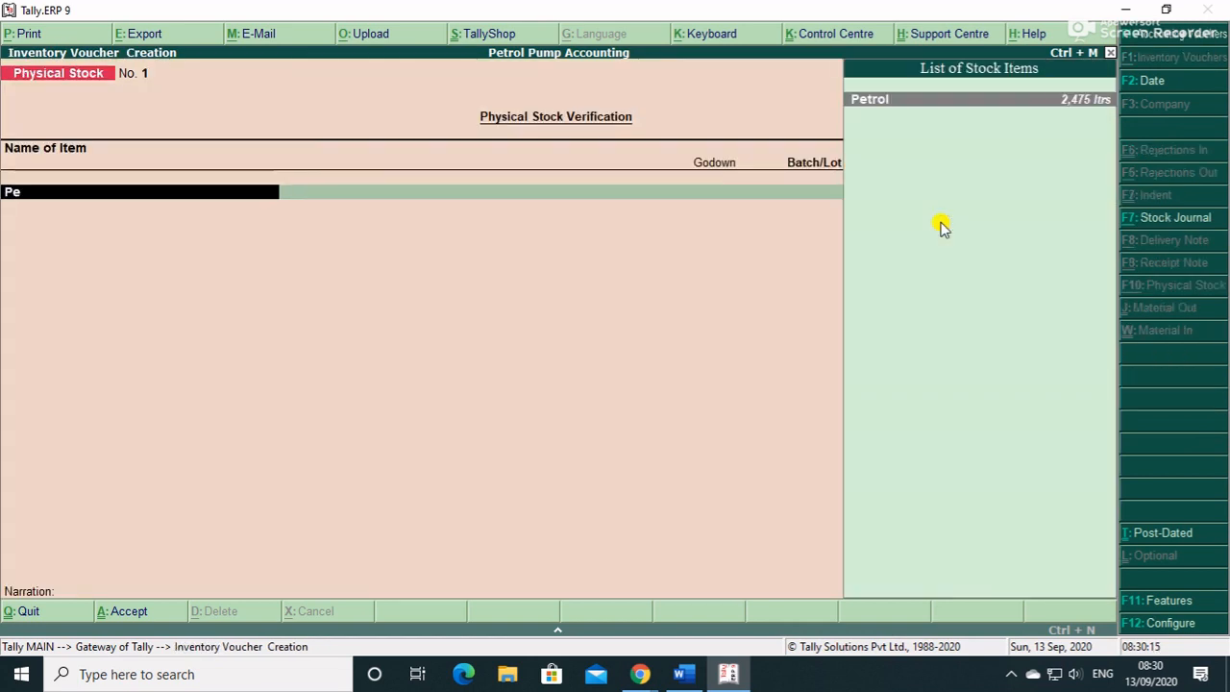
pyautogui.press('Return')
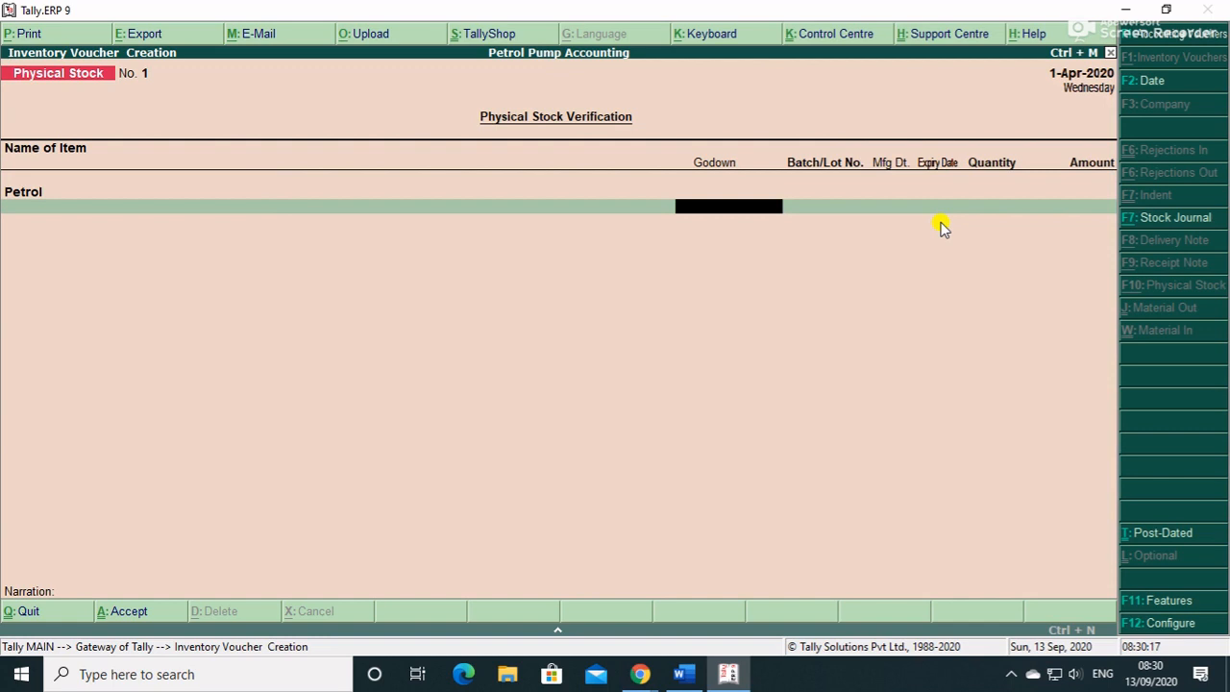
pyautogui.write('P')
pyautogui.press('Return')
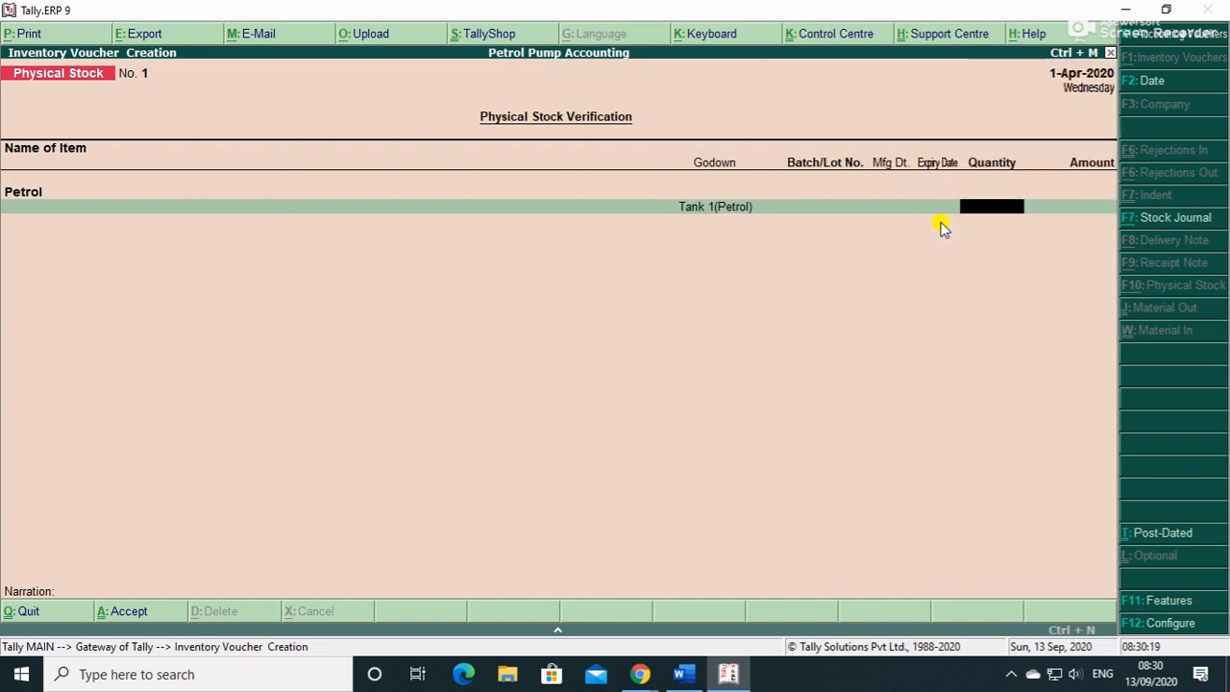
pyautogui.write('2400')
pyautogui.press('Return')
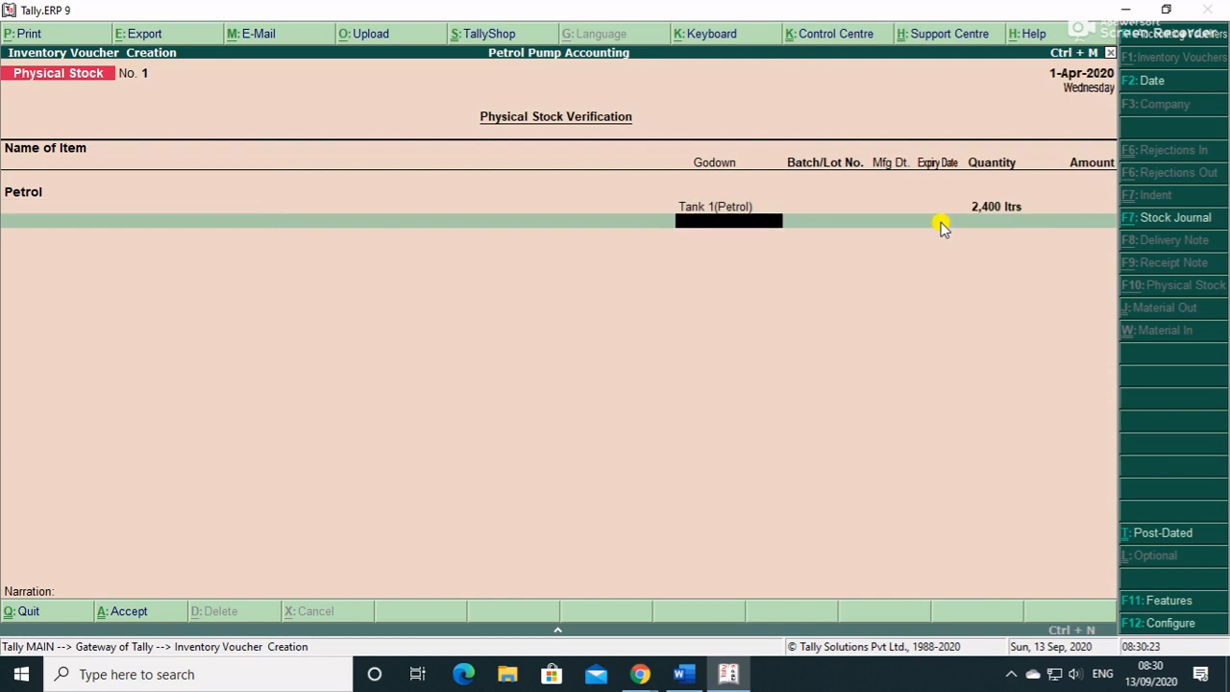
# - Post-date the voucher to 2-Apr-2020, save it despite the godown error, and quit entry
pyautogui.hotkey('ctrl', 't')
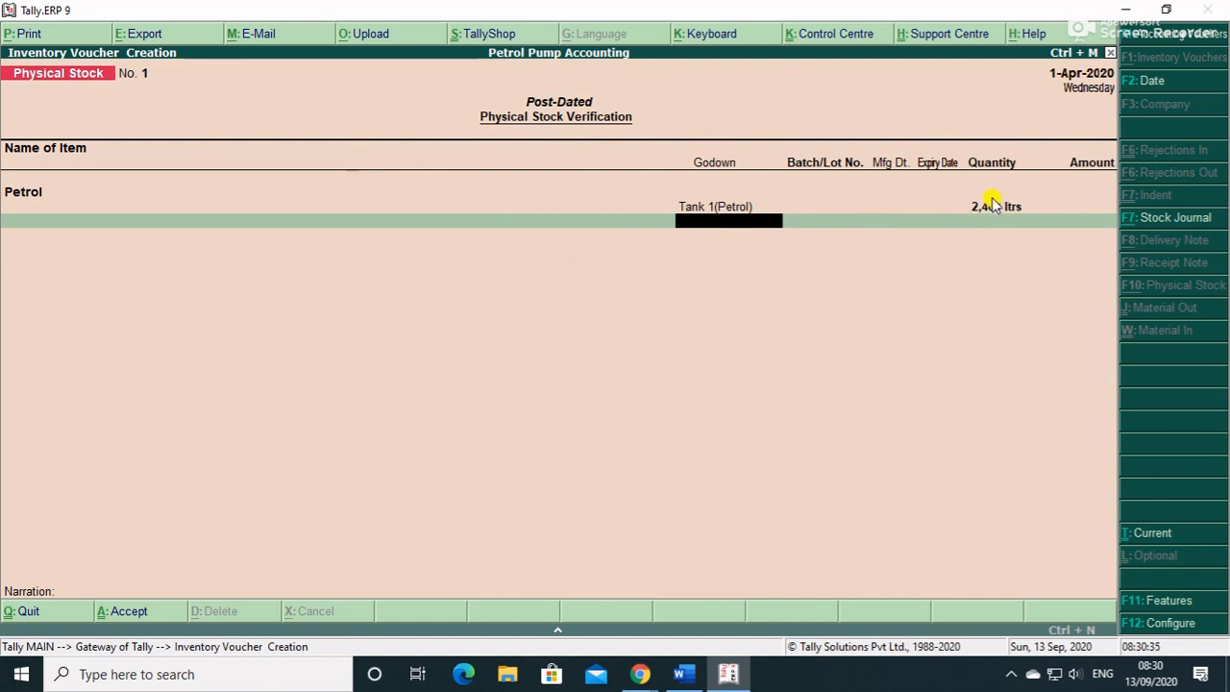
pyautogui.press('F2')
pyautogui.press('Return')
pyautogui.press('Return')
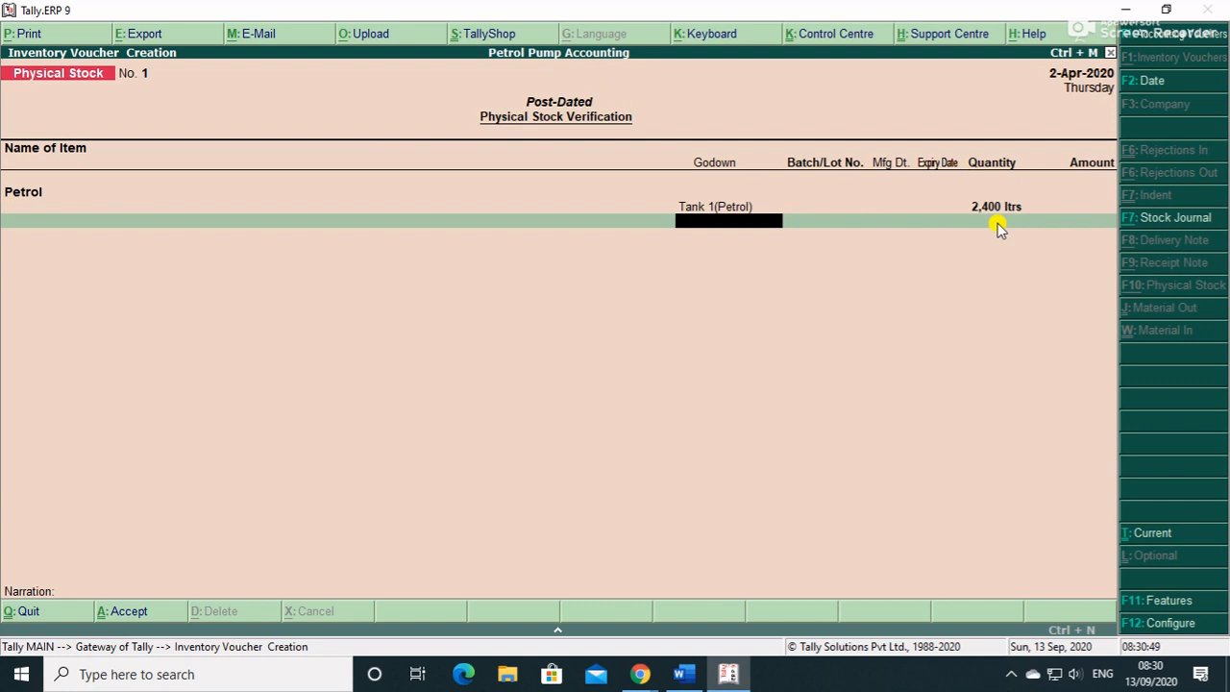
pyautogui.press('Return')
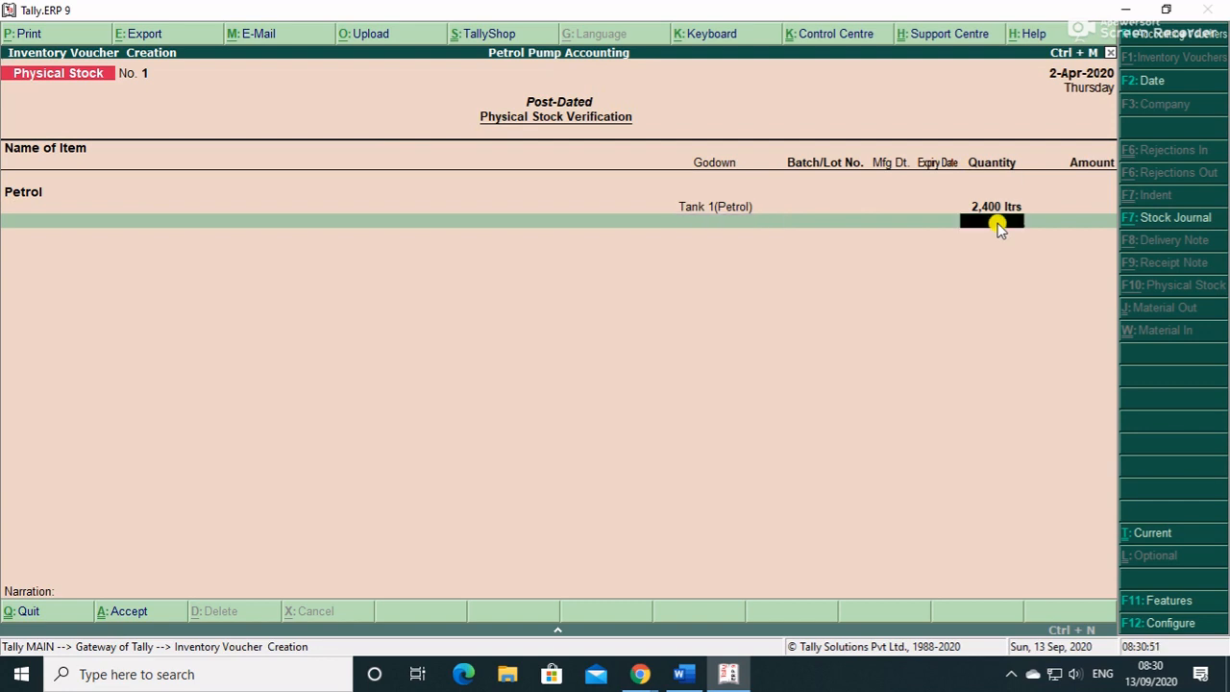
pyautogui.press('Return')
pyautogui.press('Return')
pyautogui.press('Return')
pyautogui.press('Return')
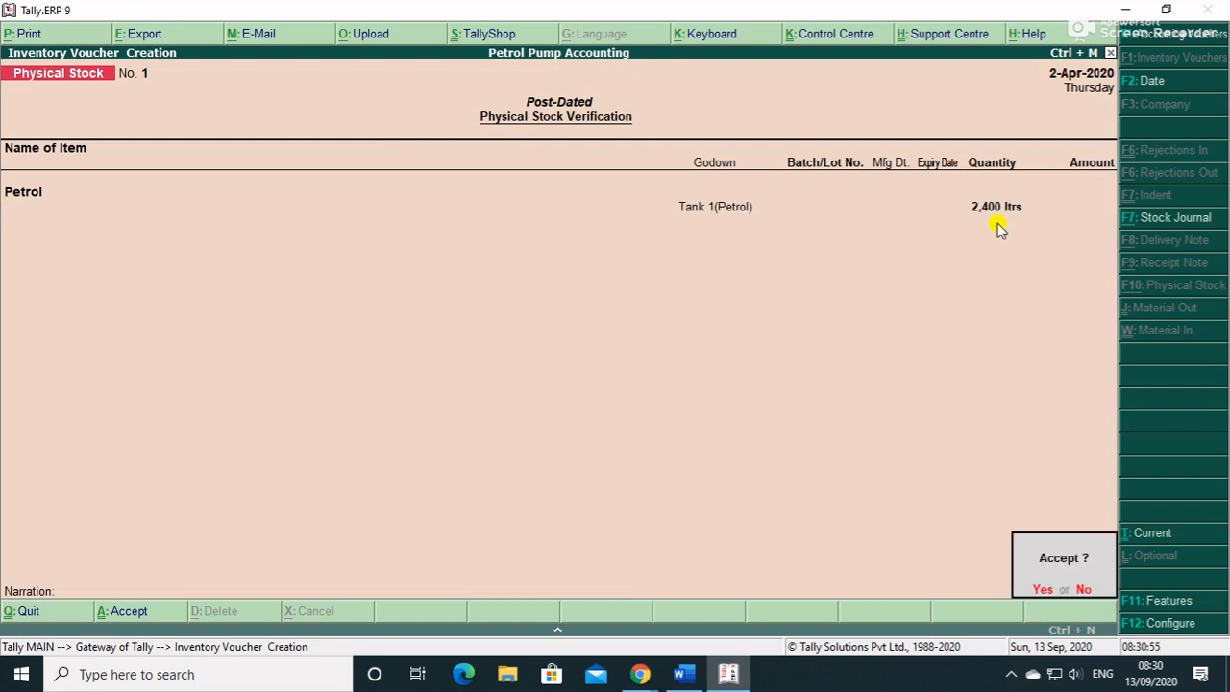
pyautogui.press('Return')
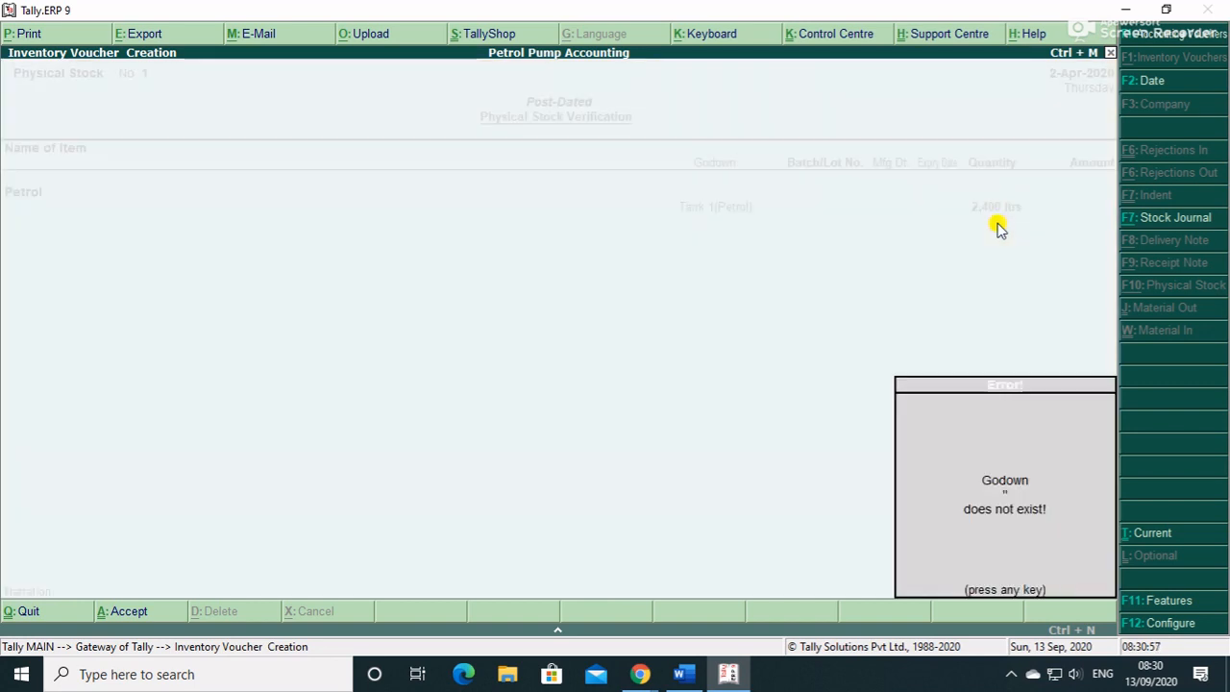
pyautogui.press('Return')
pyautogui.press('Return')
pyautogui.press('Return')
pyautogui.press('Return')
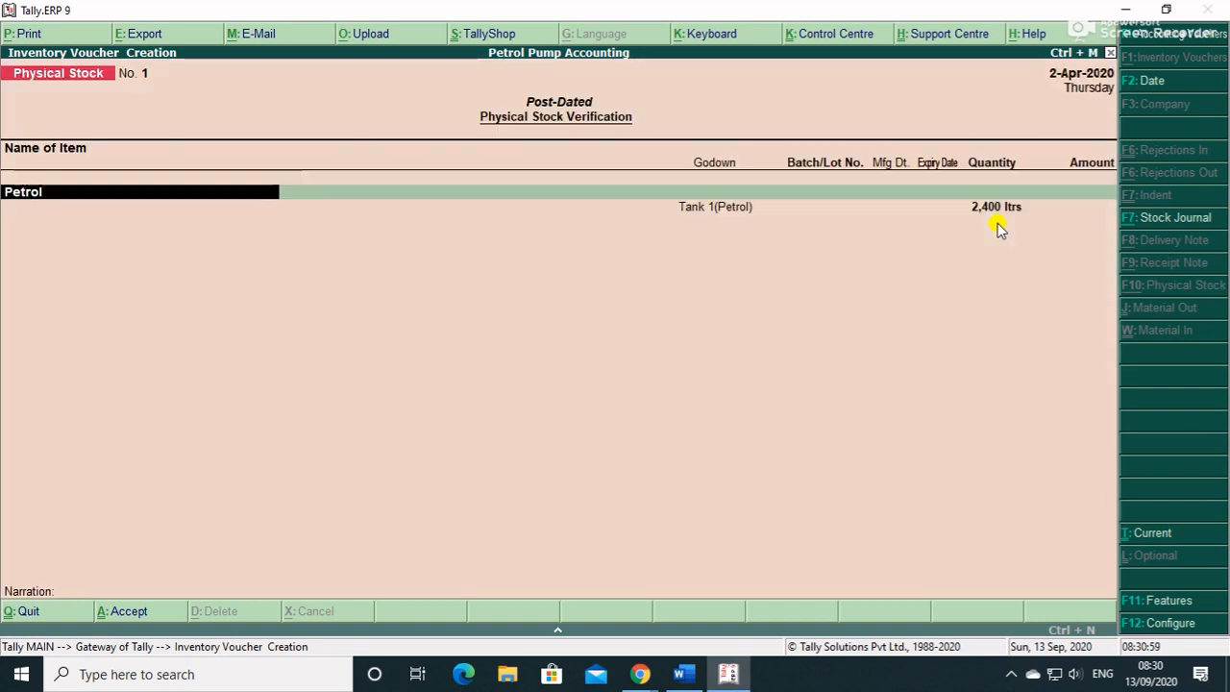
pyautogui.press('Return')
pyautogui.press('Return')
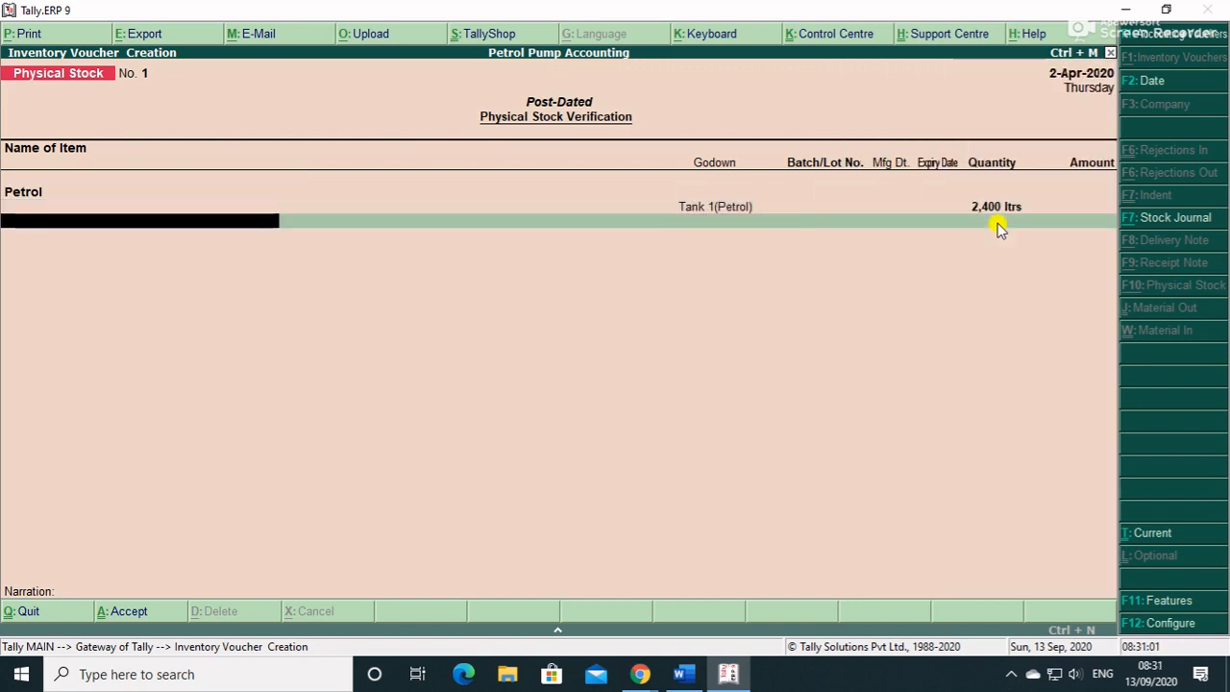
pyautogui.press('Return')
pyautogui.press('Return')
pyautogui.press('Escape')
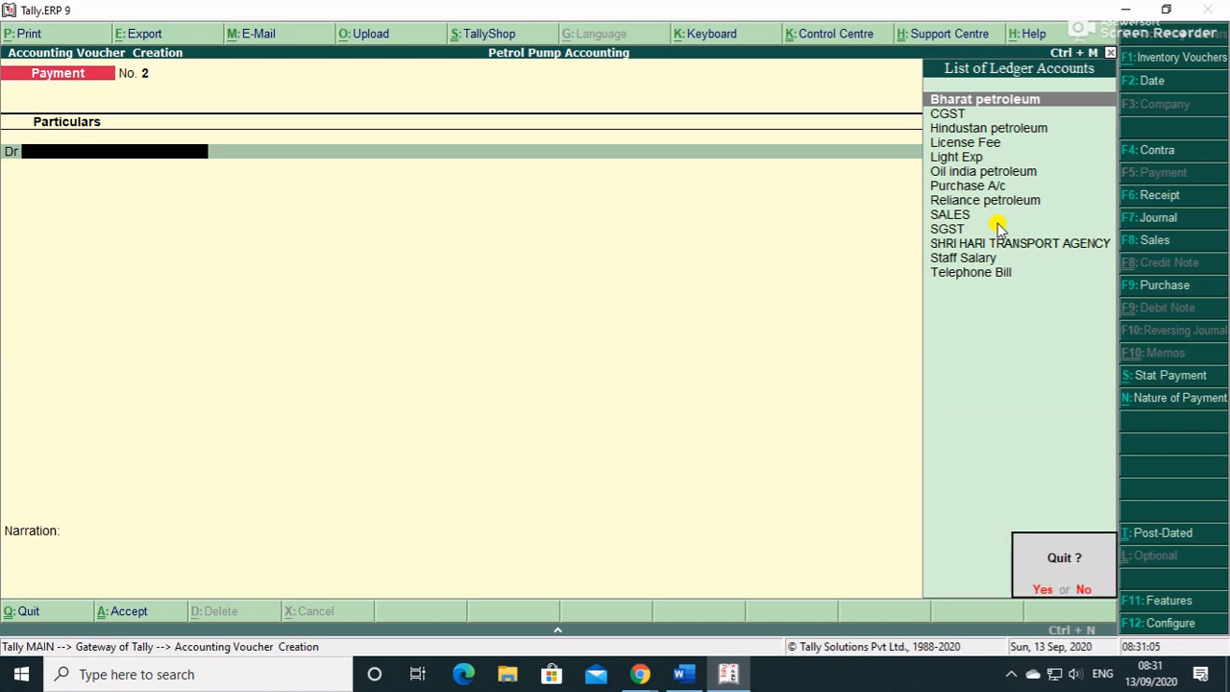
pyautogui.press('Return')
# - Open the Stock Summary for 2-4-2020, showing Petrol at 2,400 ltrs
pyautogui.press('Down')
pyautogui.press('Down')
pyautogui.press('Down')
pyautogui.press('Down')
pyautogui.press('Down')
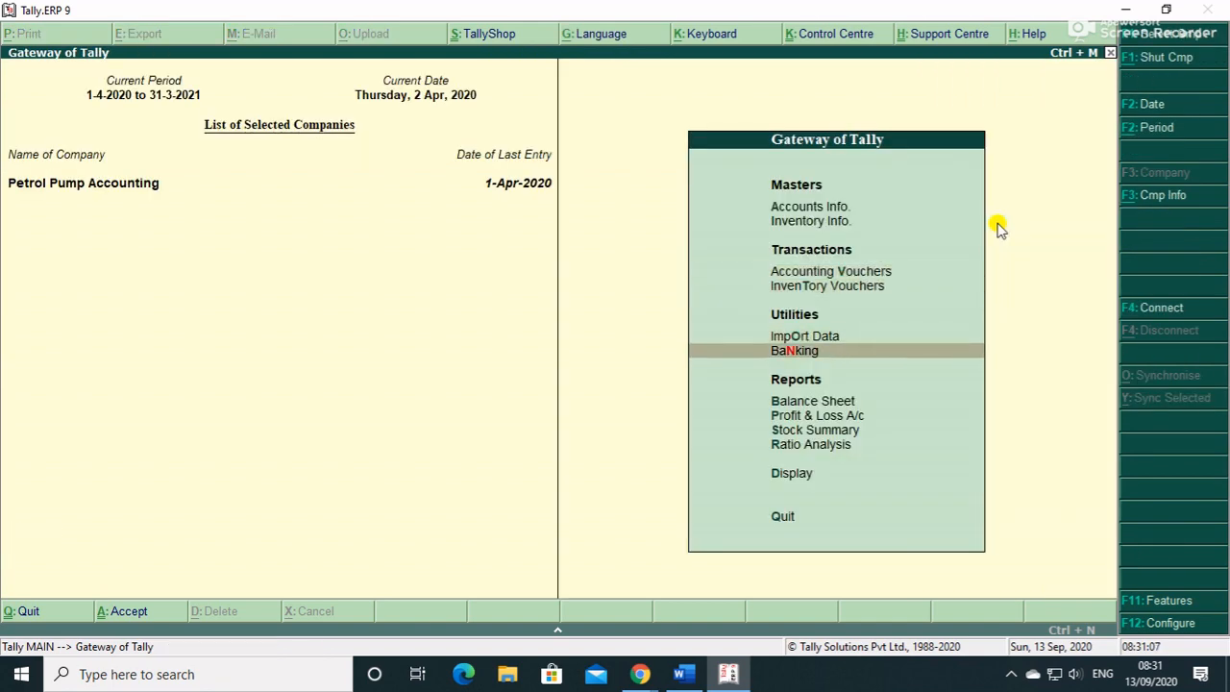
pyautogui.press('Down')
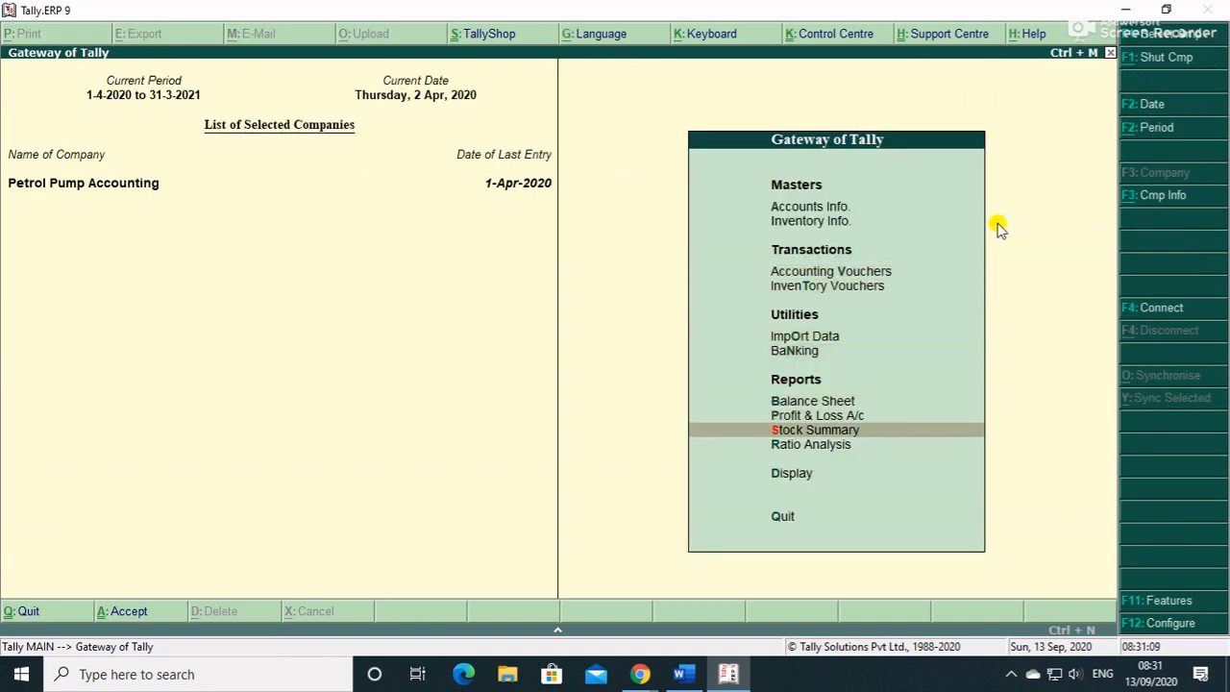
pyautogui.press('Return')
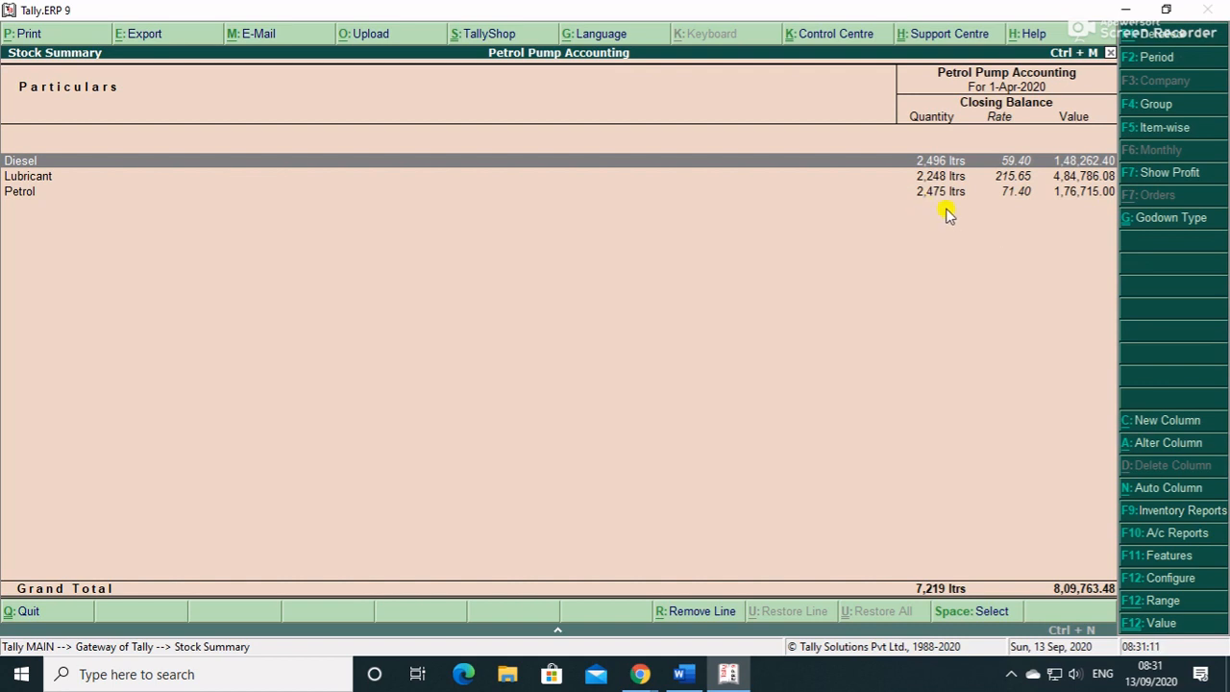
pyautogui.press('F2')
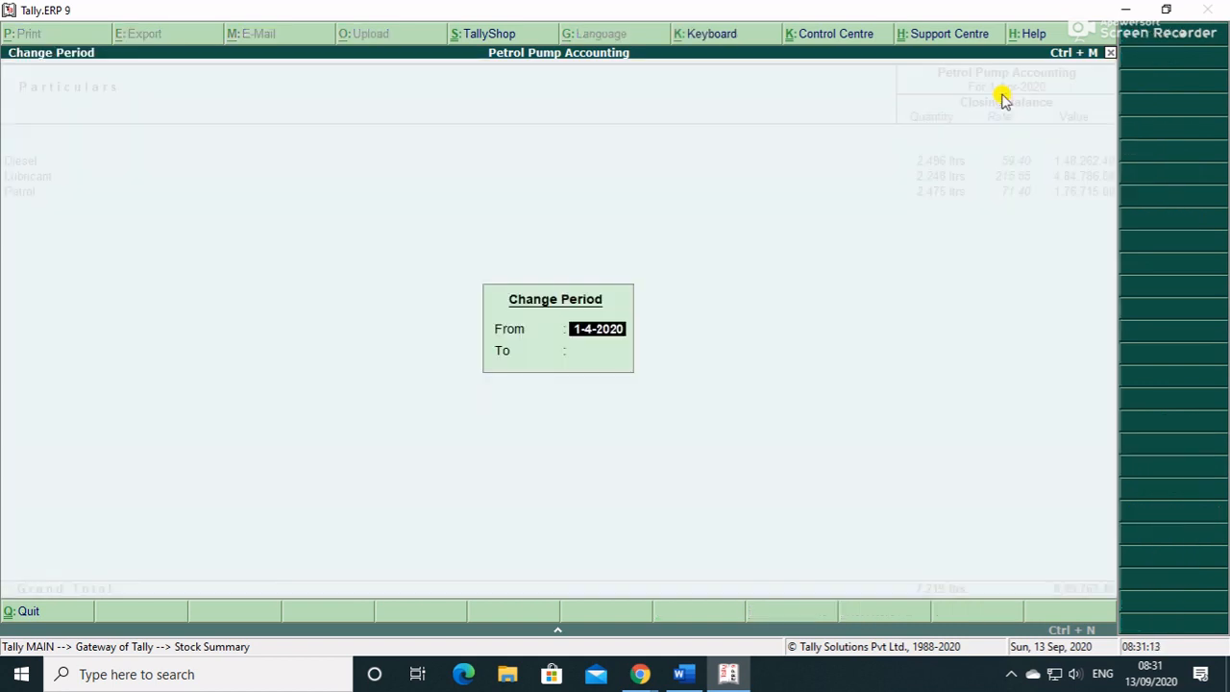
pyautogui.write('2-4')
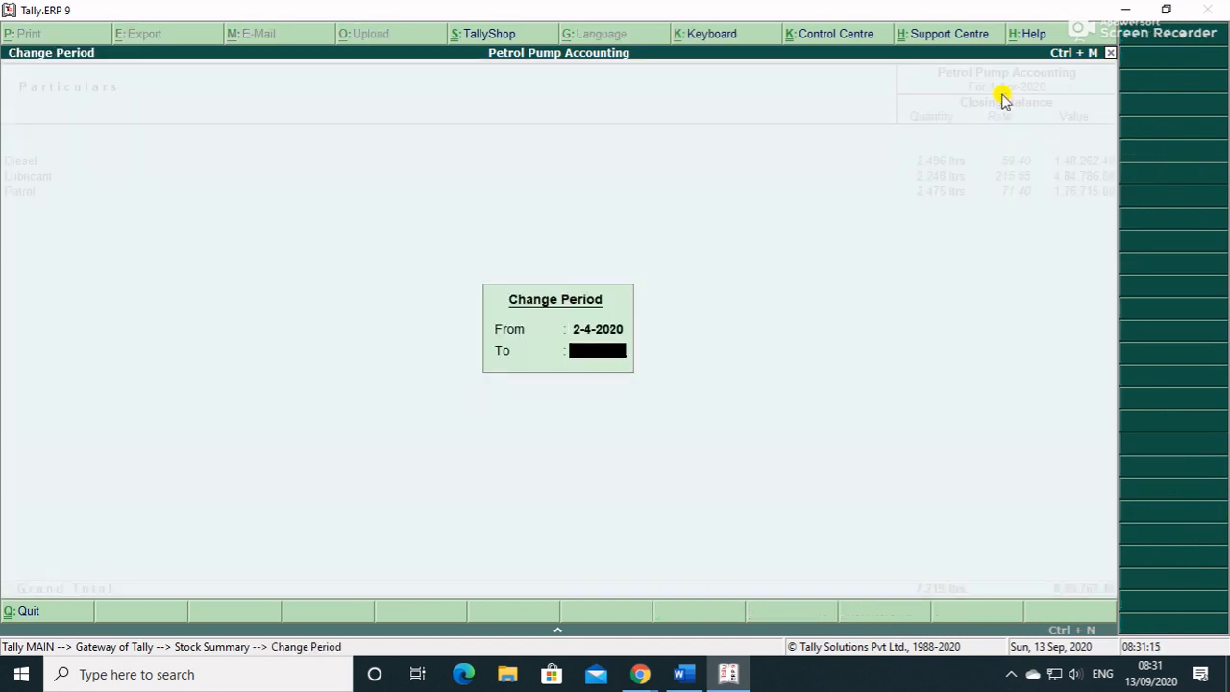
pyautogui.press('Return')
pyautogui.press('Return')
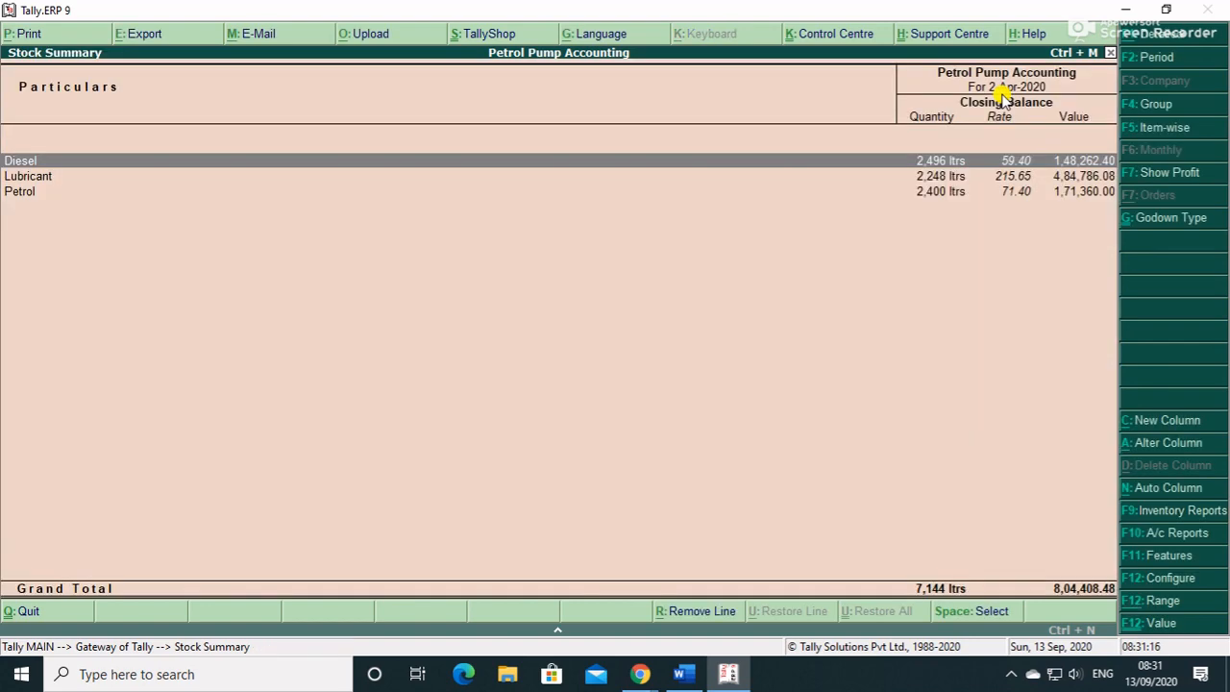
pyautogui.click(929, 197)
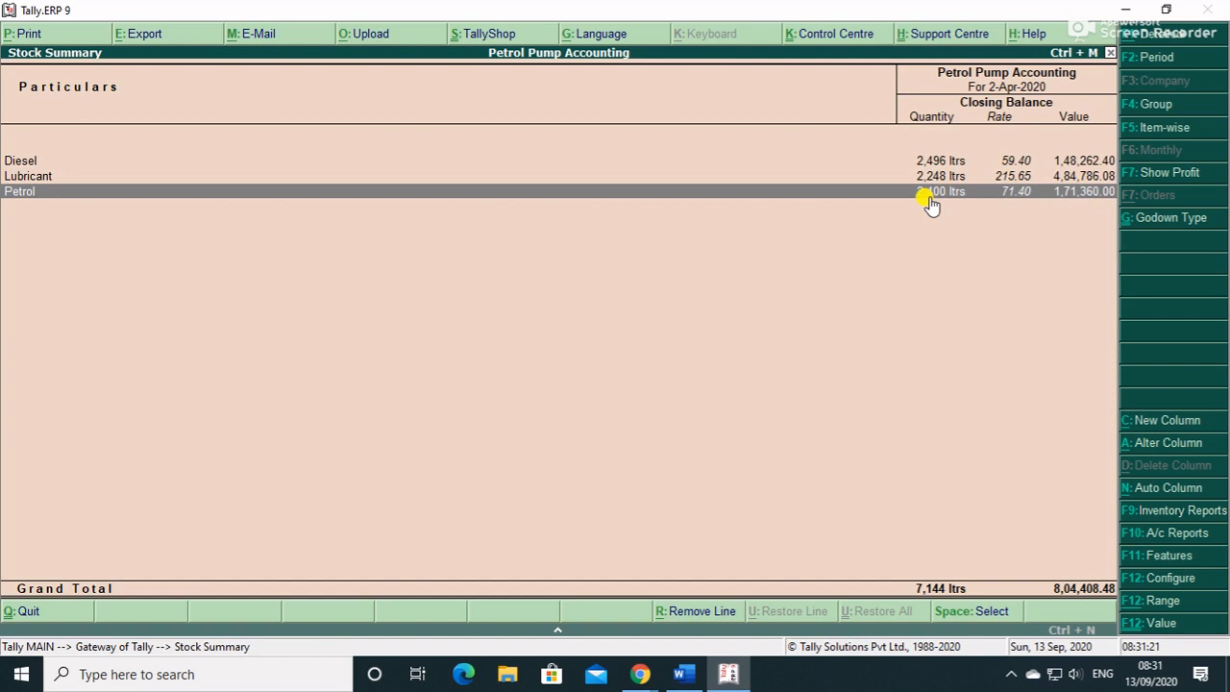
# - Change the period start to 1-4-2020 to see Petrol at 2,475 ltrs, then close
pyautogui.press('F2')
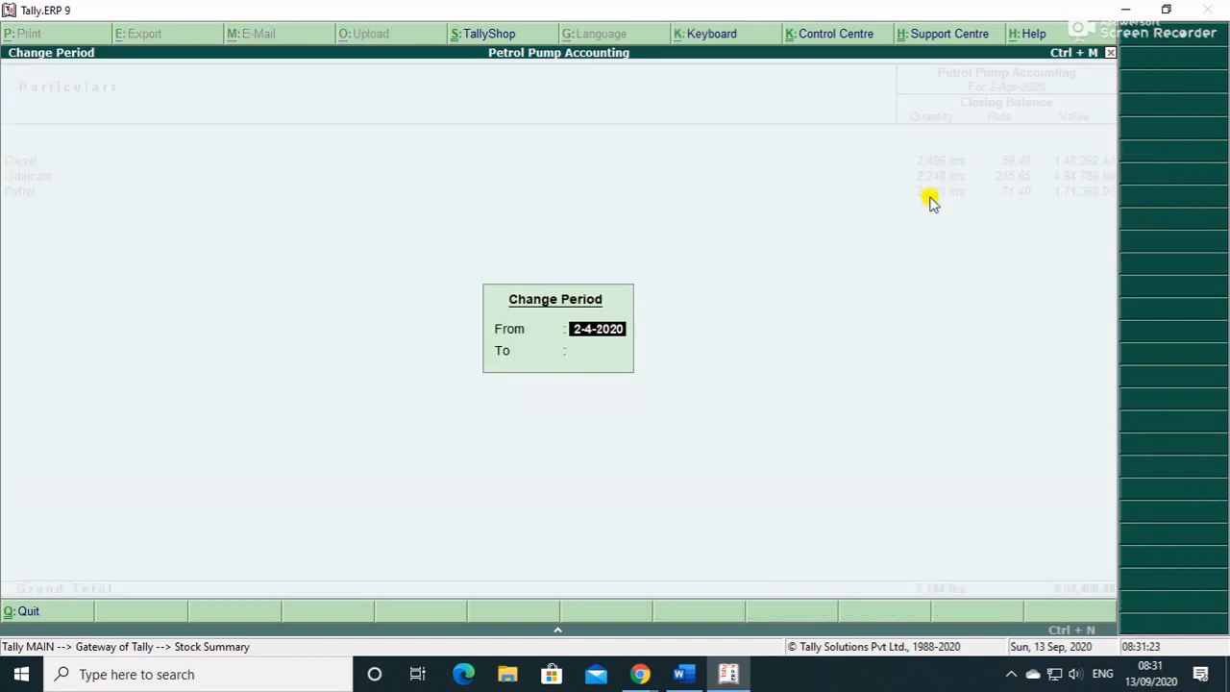
pyautogui.write('1-4')
pyautogui.press('Return')
pyautogui.press('Return')
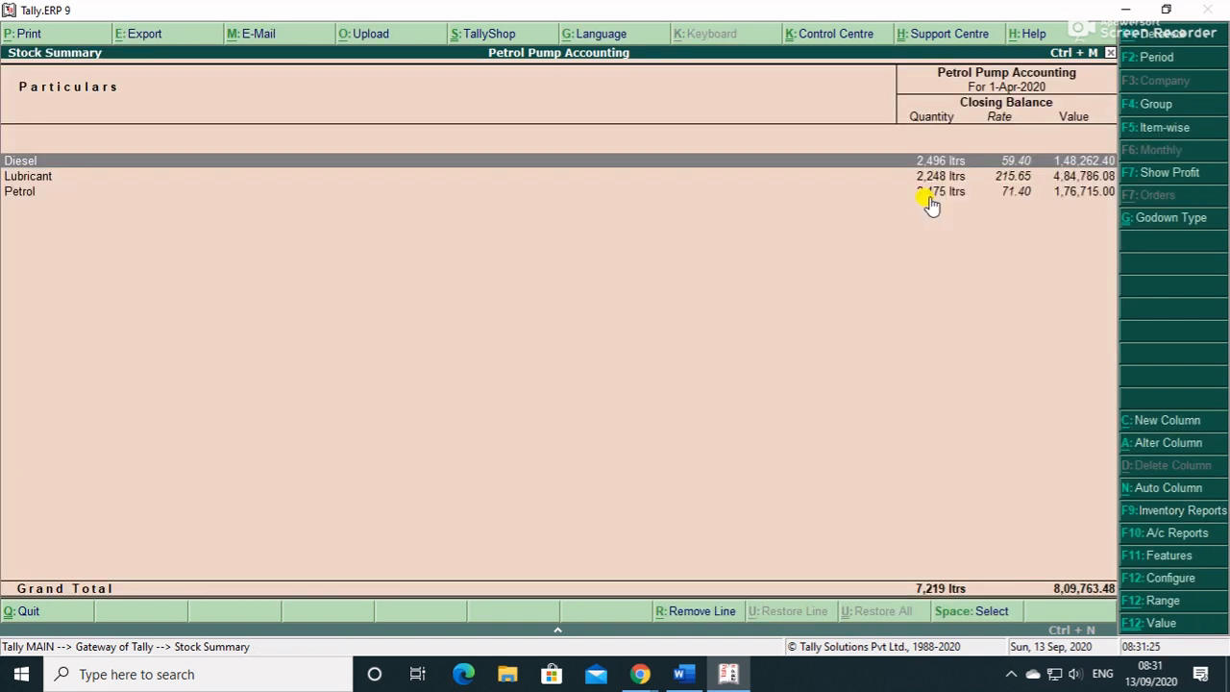
pyautogui.click(928, 204)
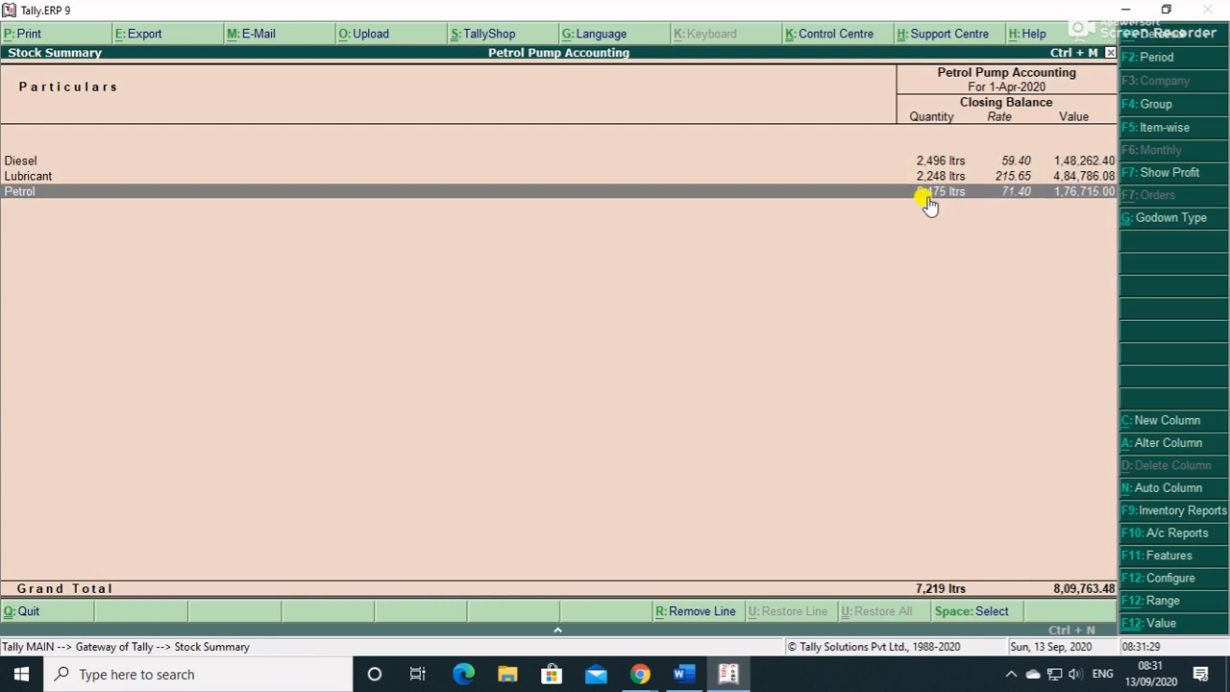
pyautogui.press('Escape')
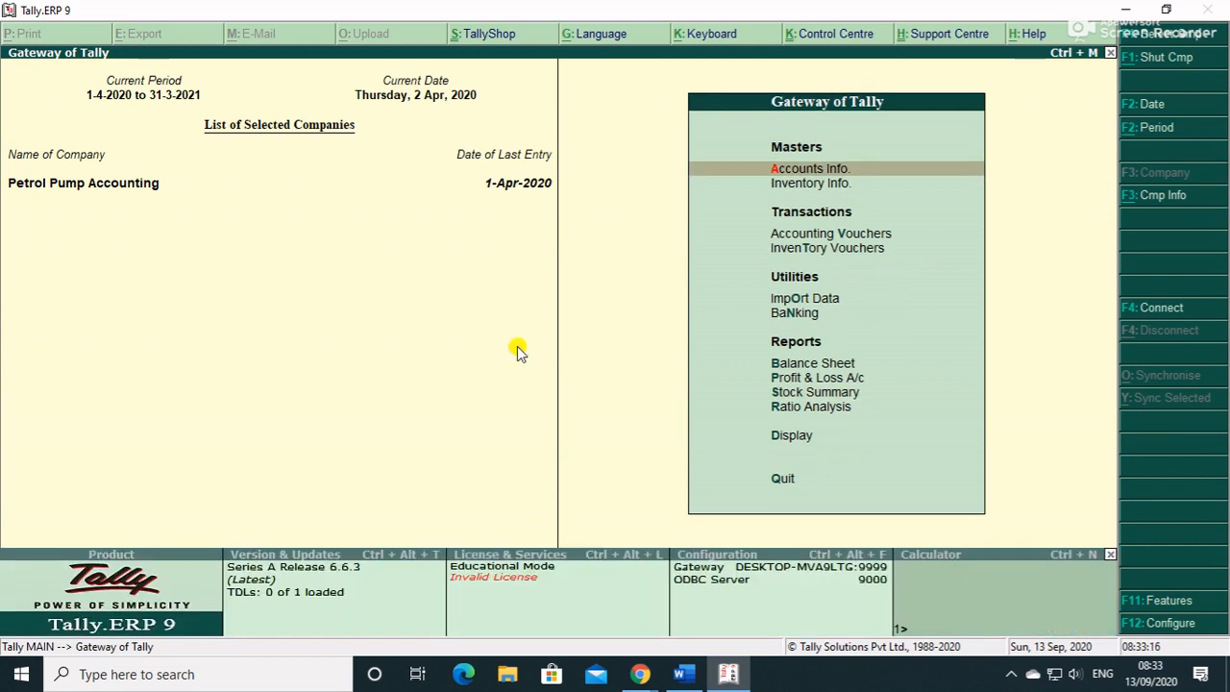
# - From the Stock Summary, calculate 75 × 71.40 = 5,355 with the Ctrl+N calculator
pyautogui.press('Down')
pyautogui.press('Down')
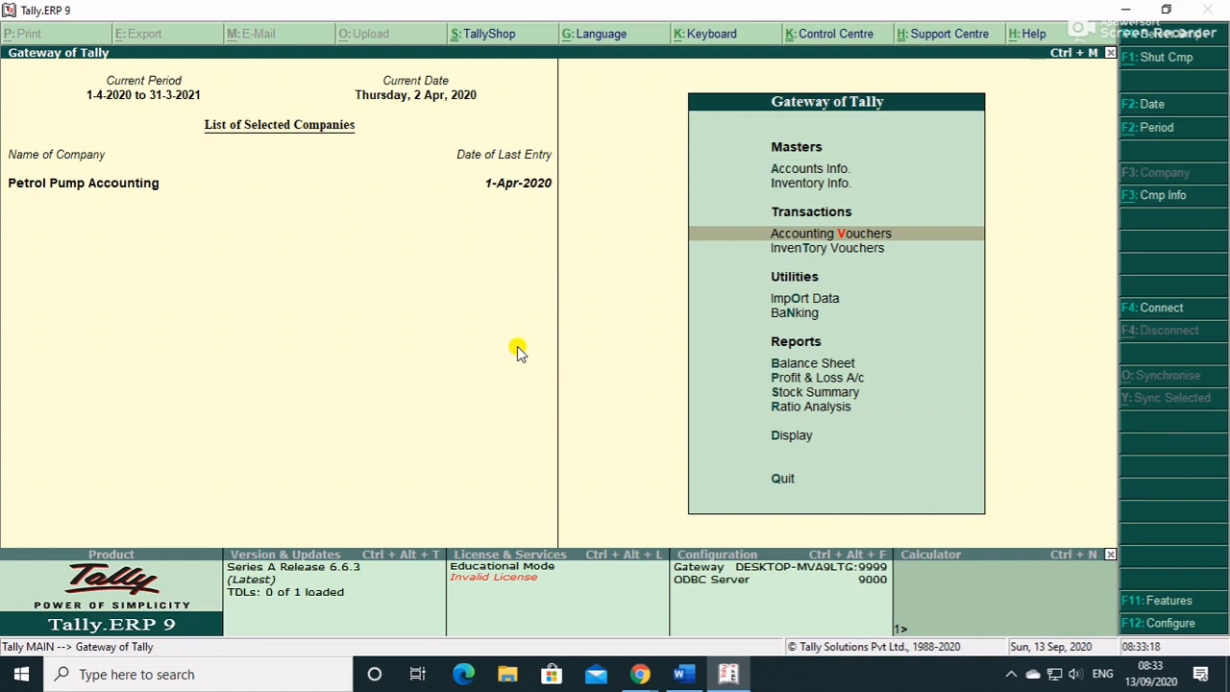
pyautogui.press('Down')
pyautogui.press('Down')
pyautogui.press('Down')
pyautogui.press('Down')
pyautogui.press('Down')
pyautogui.press('Down')
pyautogui.press('Return')
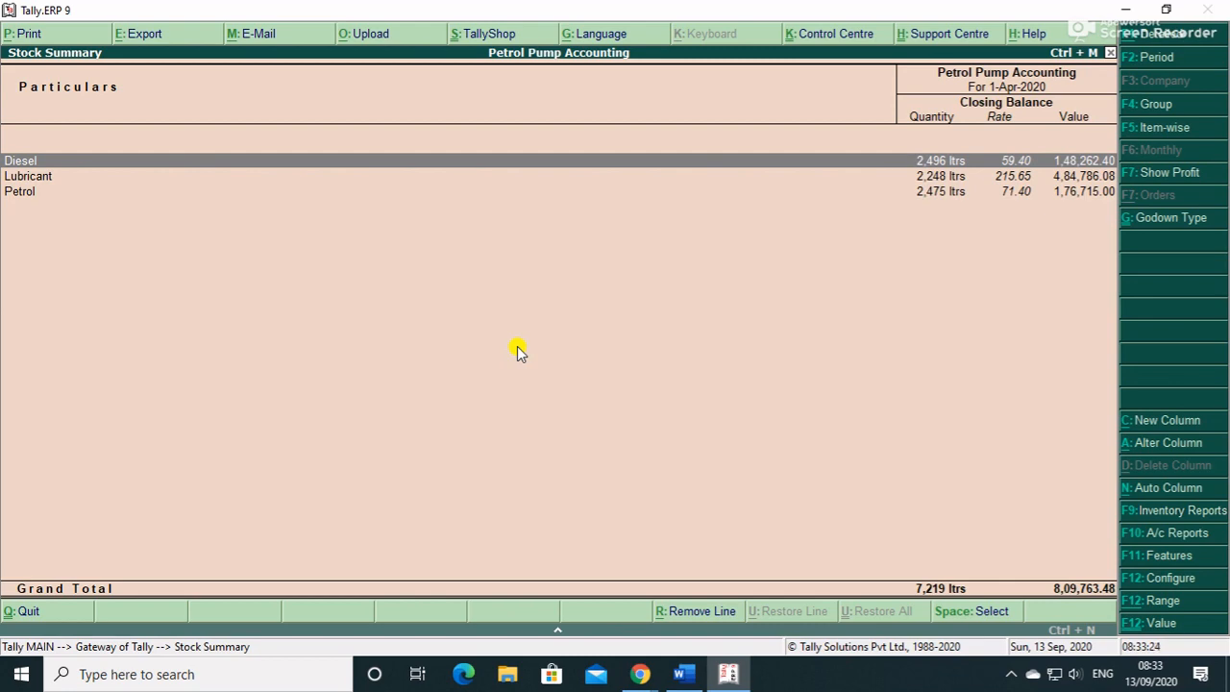
pyautogui.hotkey('ctrl', 'n')
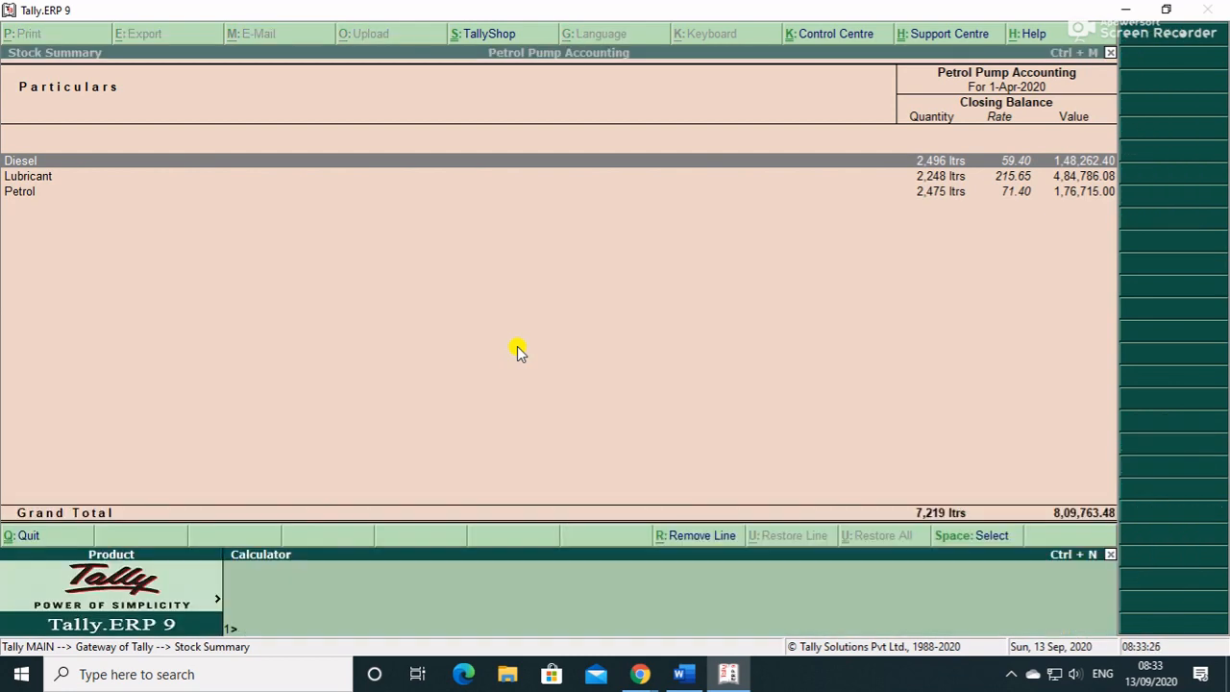
pyautogui.write('75*71.40')
pyautogui.press('Return')
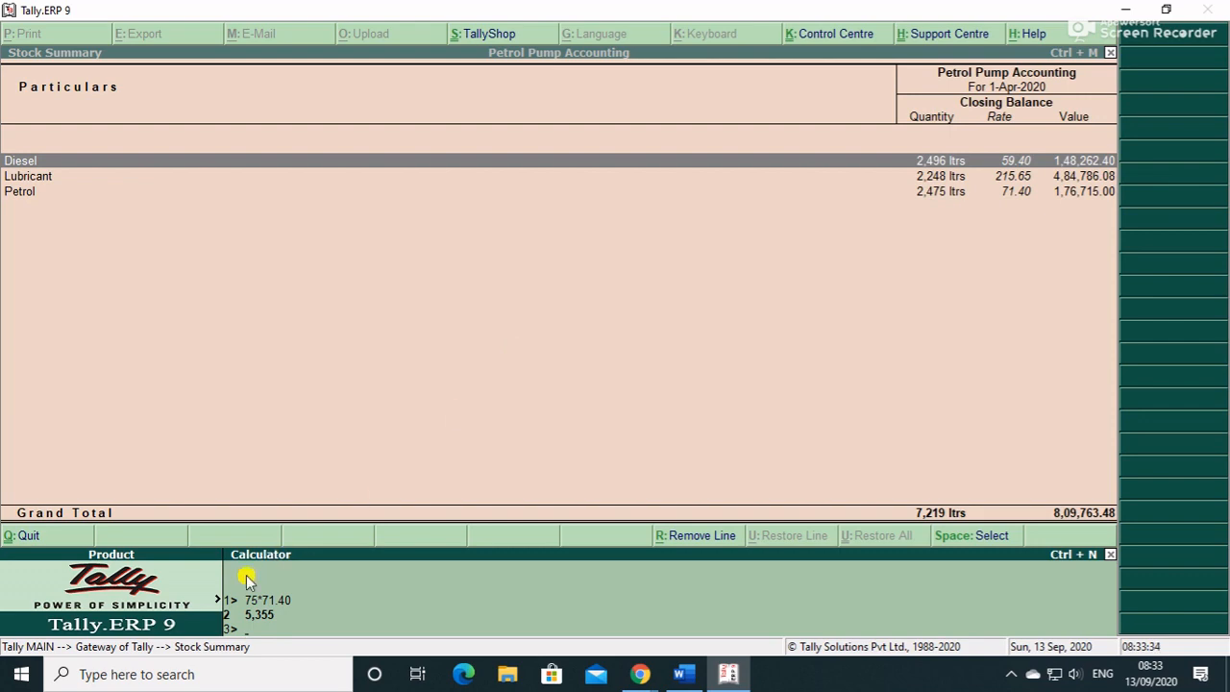
pyautogui.click(436, 423)
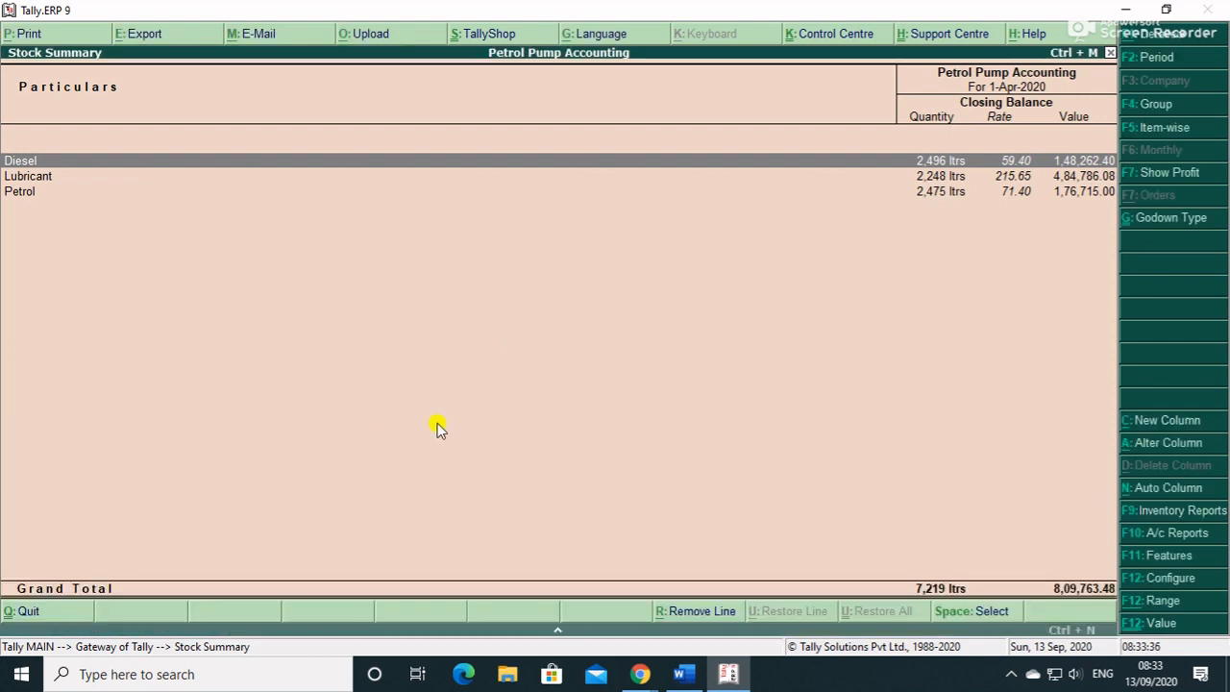
pyautogui.press('Escape')
pyautogui.press('Up')
pyautogui.press('Up')
pyautogui.press('Up')
pyautogui.press('Up')
pyautogui.press('Up')
pyautogui.press('Up')
# - Start a journal voucher dated 2-Apr-2020
pyautogui.press('Return')
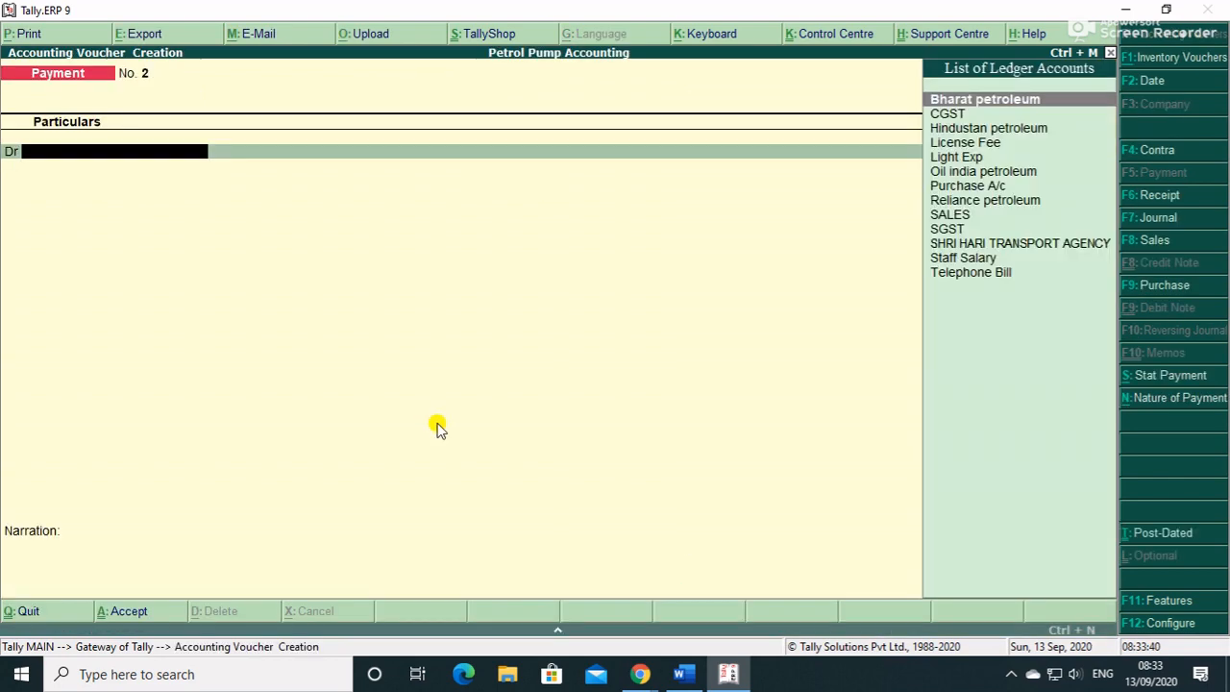
pyautogui.press('F7')
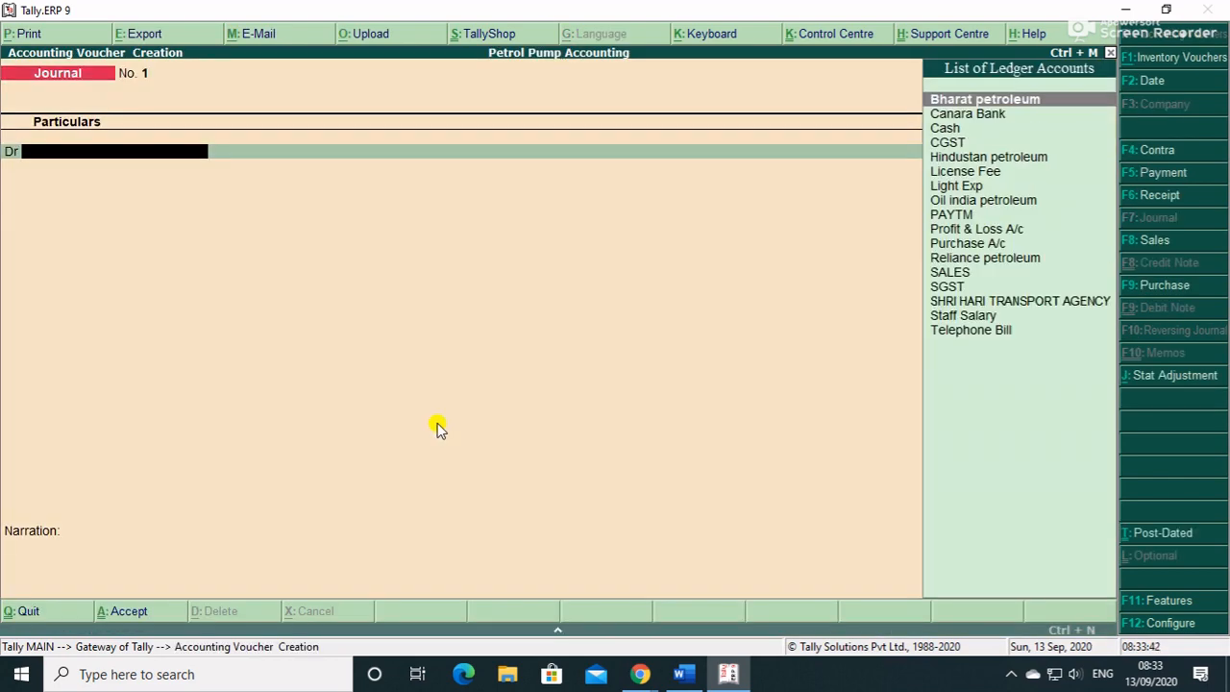
pyautogui.press('F2')
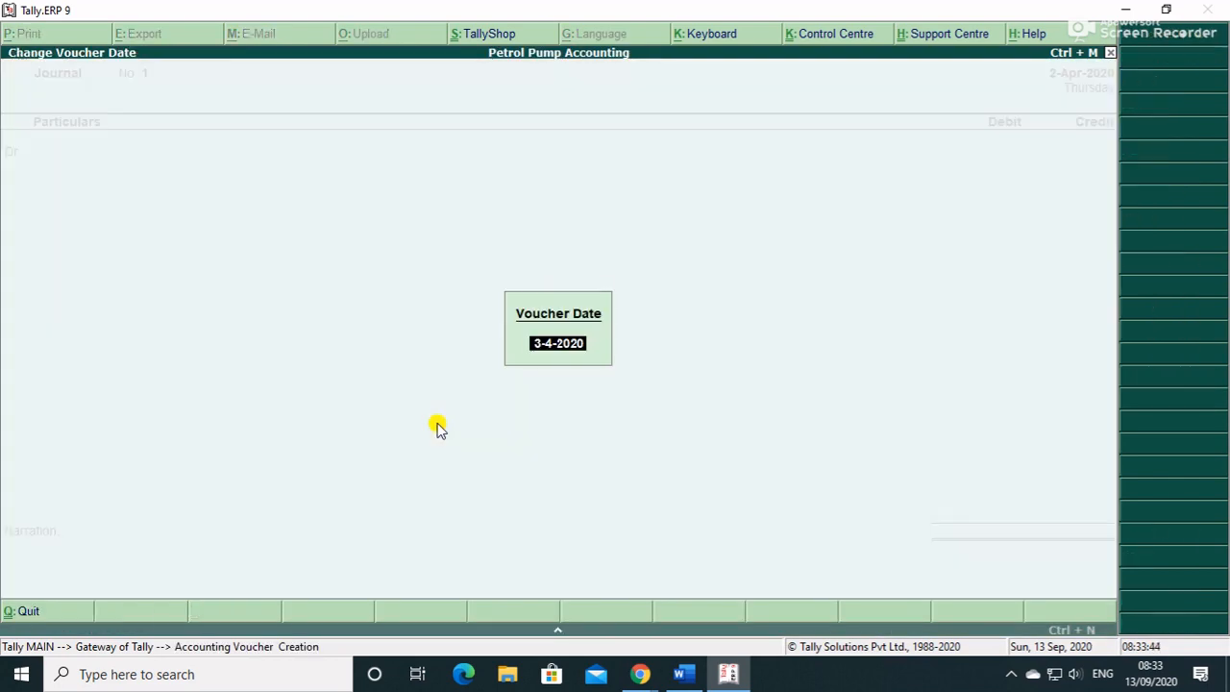
pyautogui.write('2.')
pyautogui.press('Return')
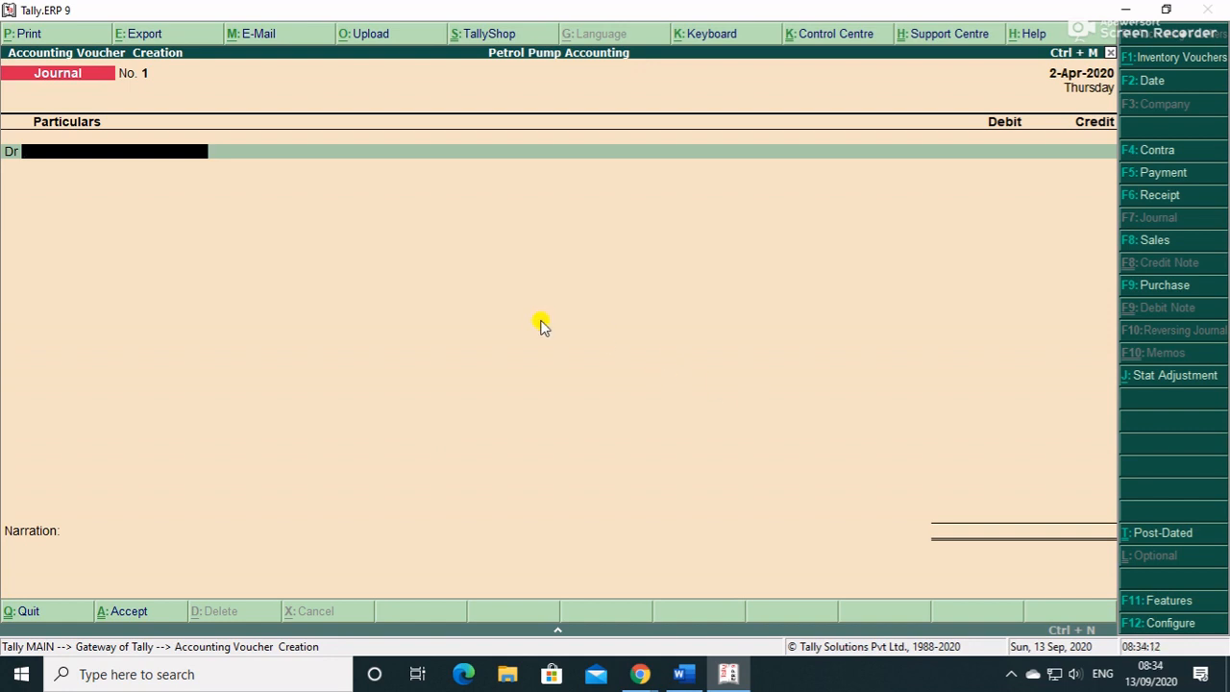
# - Debit Bharat petroleum 5,355 against pending bill 001
pyautogui.write('P')
pyautogui.press('BackSpace')
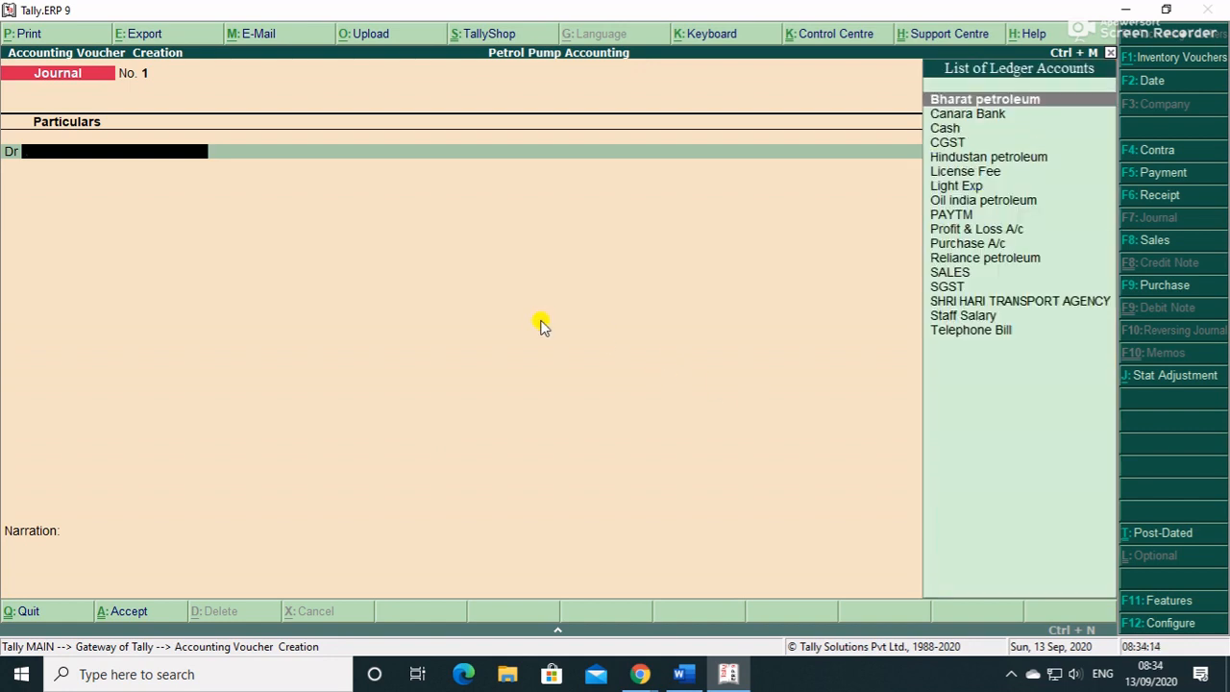
pyautogui.press('Return')
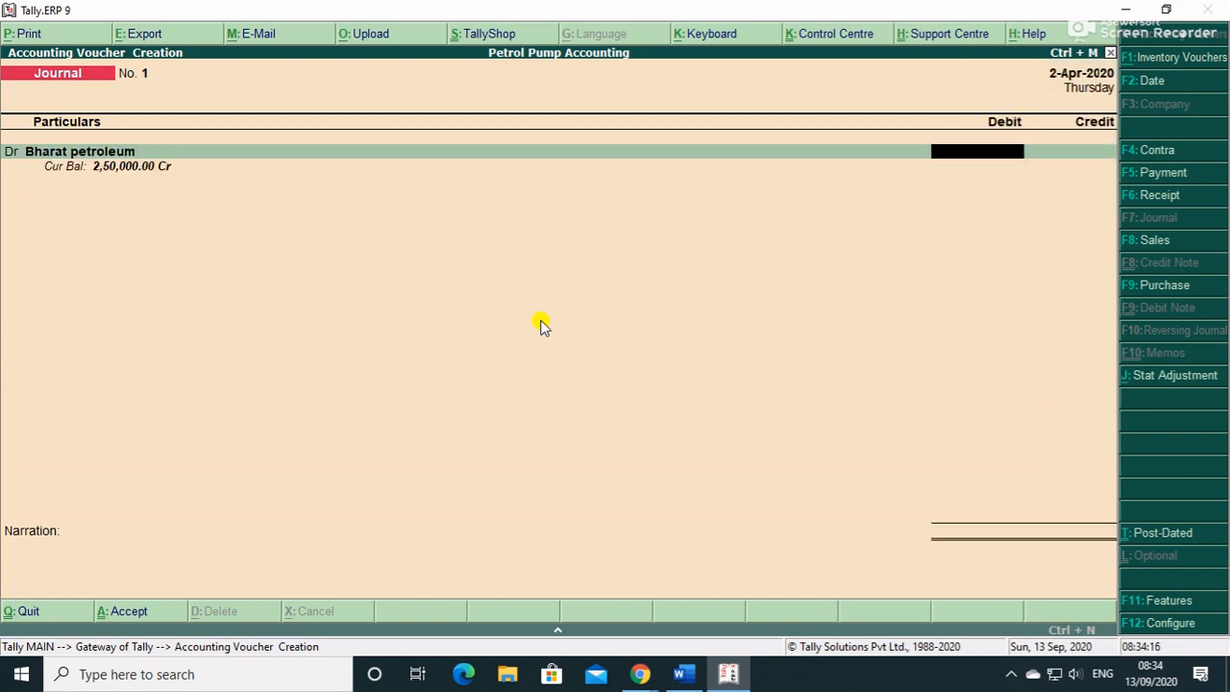
pyautogui.hotkey('ctrl', 'n')
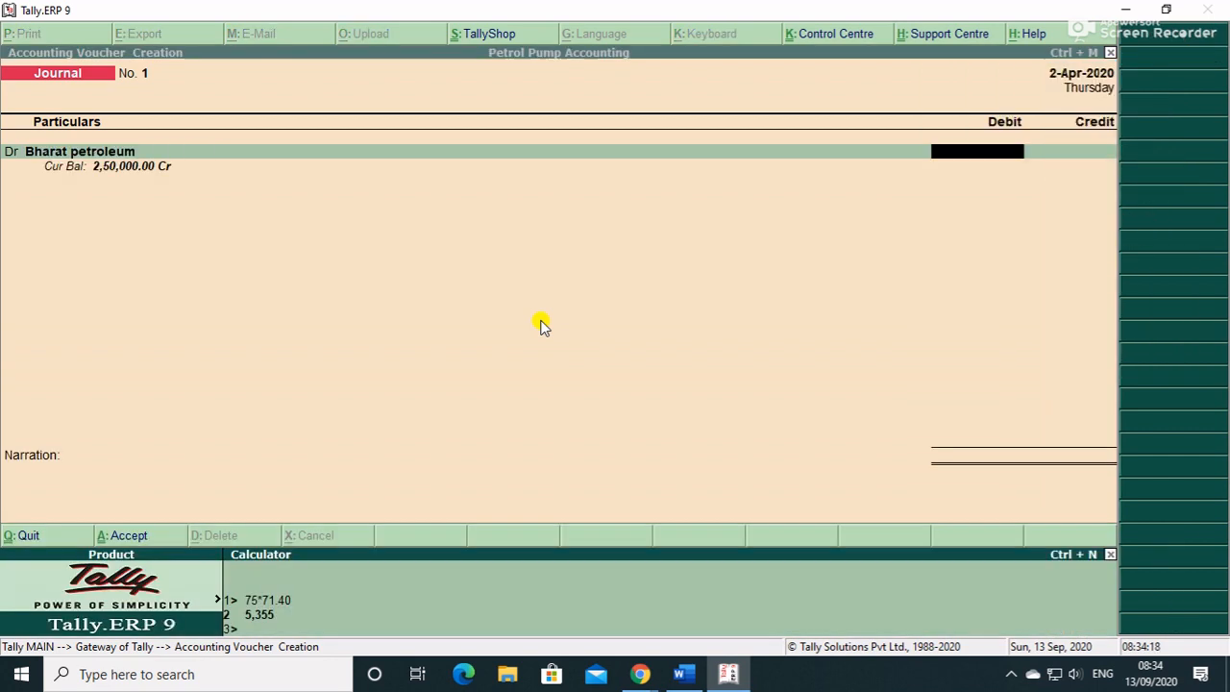
pyautogui.hotkey('ctrl', 'm')
pyautogui.write('5355')
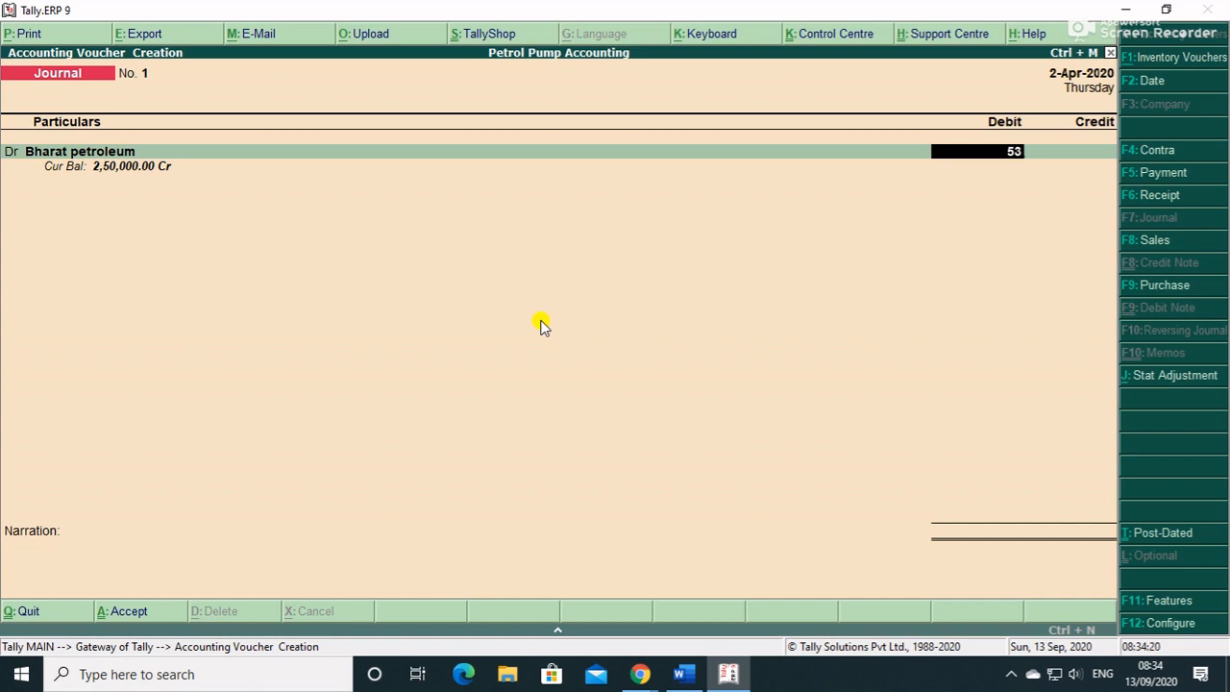
pyautogui.press('Return')
pyautogui.press('Return')
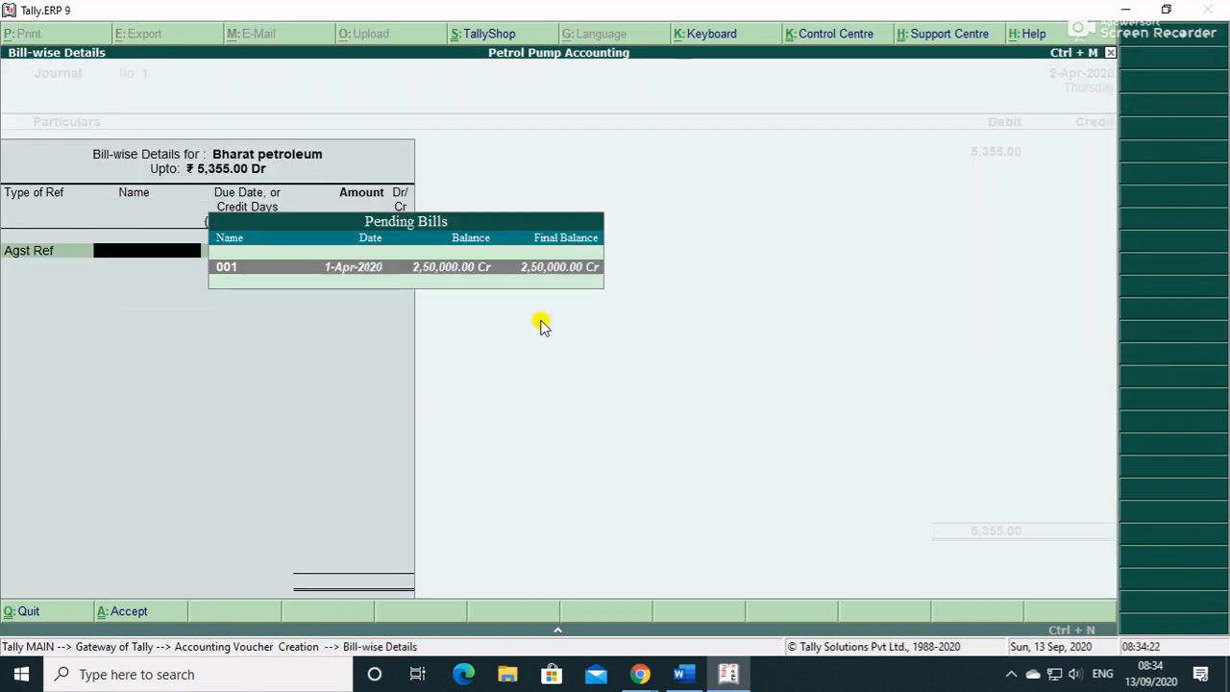
pyautogui.press('Return')
pyautogui.press('Return')
pyautogui.press('Return')
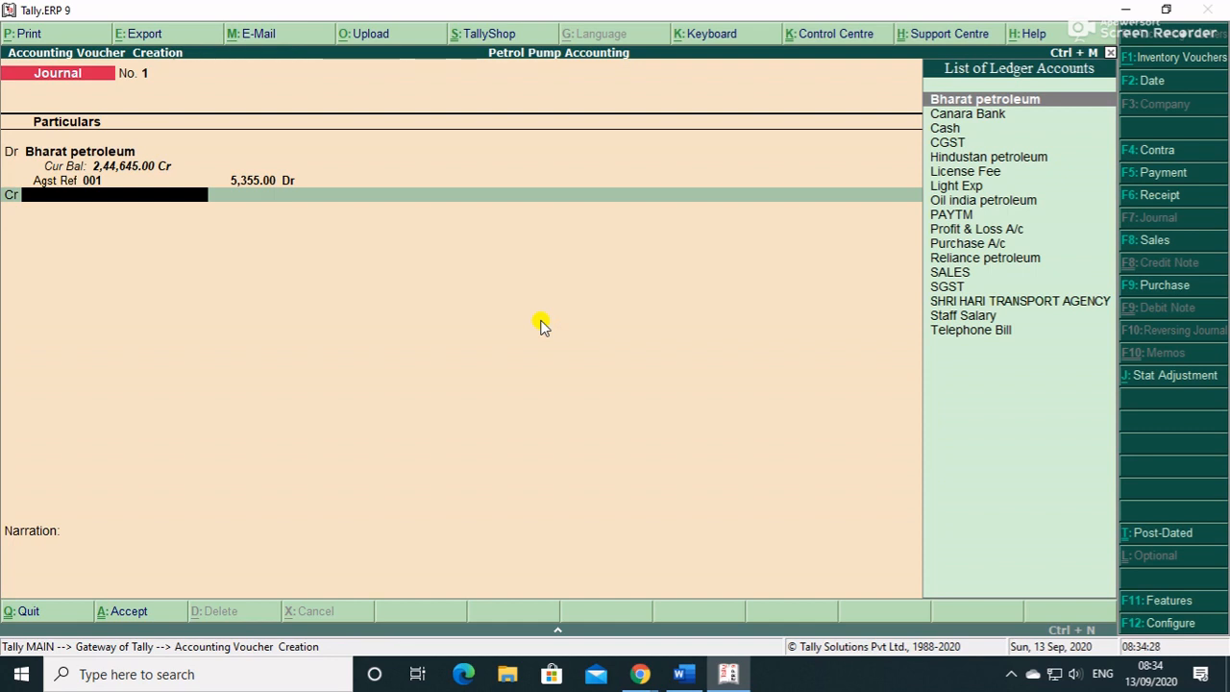
# - Credit a new 'Incentive' ledger under Indirect Incomes, GST not applicable, for 5,355
pyautogui.hotkey('alt', 'c')
pyautogui.write('Incen')
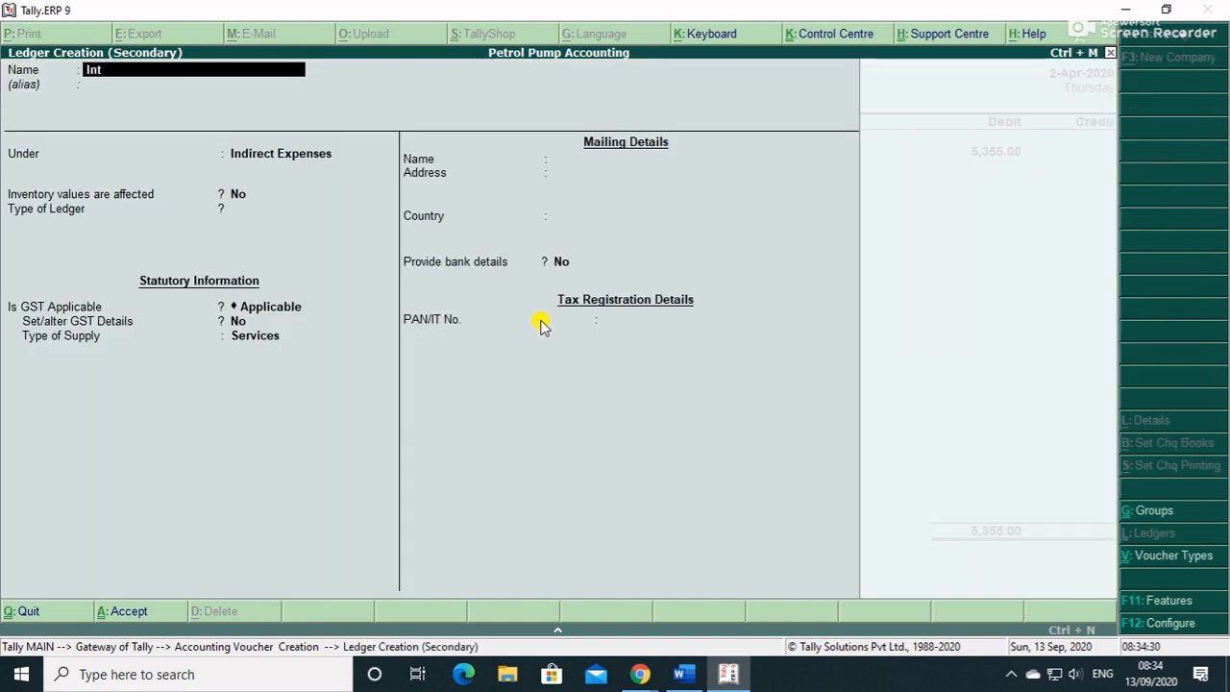
pyautogui.write('tive')
pyautogui.press('Return')
pyautogui.press('Return')
pyautogui.write('in')
pyautogui.press('Down')
pyautogui.press('Down')
pyautogui.press('Return')
pyautogui.press('Return')
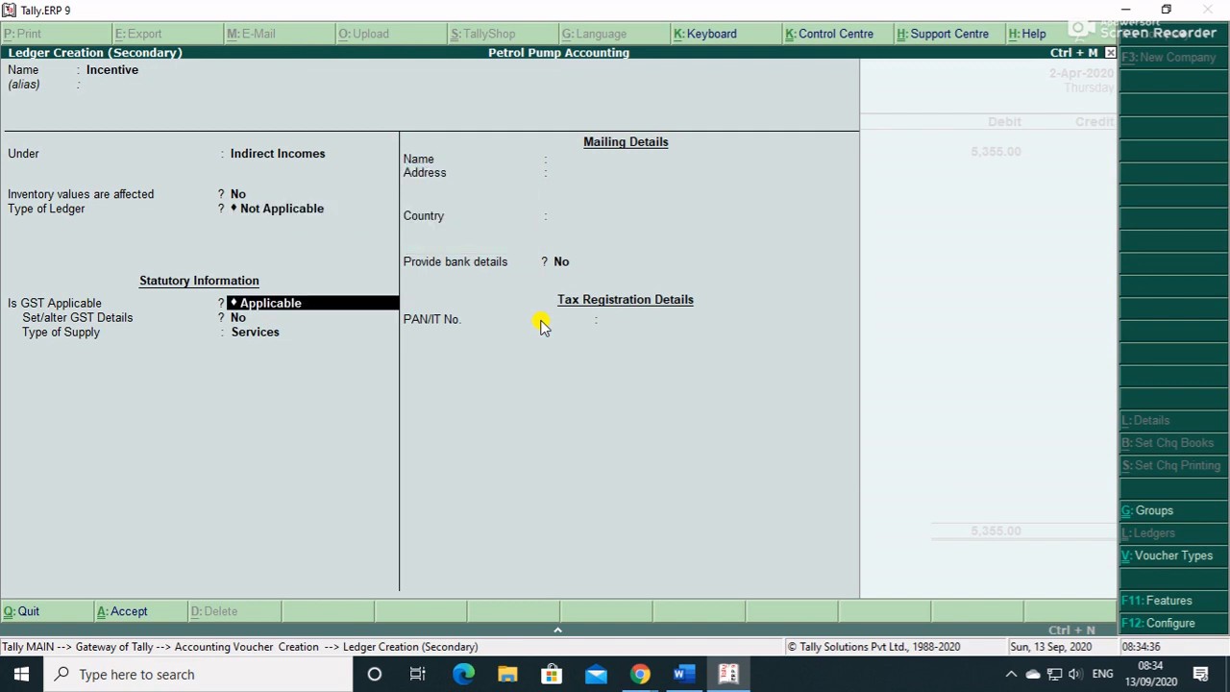
pyautogui.press('Return')
pyautogui.press('BackSpace')
pyautogui.press('Down')
pyautogui.press('Return')
pyautogui.press('Return')
pyautogui.press('Return')
pyautogui.press('Return')
pyautogui.press('Return')
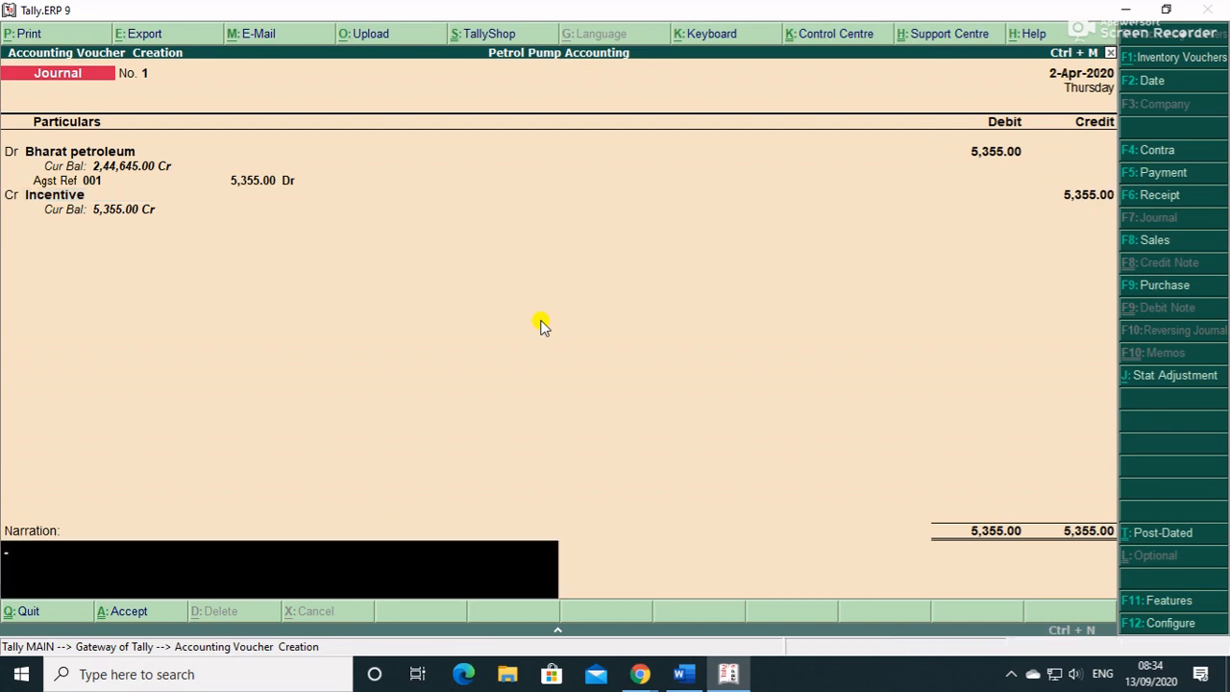
# - Save journal No. 1 and view the detailed Profit & Loss account
pyautogui.press('Return')
pyautogui.press('Return')
pyautogui.press('Escape')
pyautogui.press('Return')
pyautogui.press('Escape')
pyautogui.press('Escape')
pyautogui.press('Down')
pyautogui.press('Down')
pyautogui.press('Down')
pyautogui.press('Down')
pyautogui.press('Down')
pyautogui.press('Down')
pyautogui.press('Down')
pyautogui.press('Return')
pyautogui.hotkey('alt', 'F1')
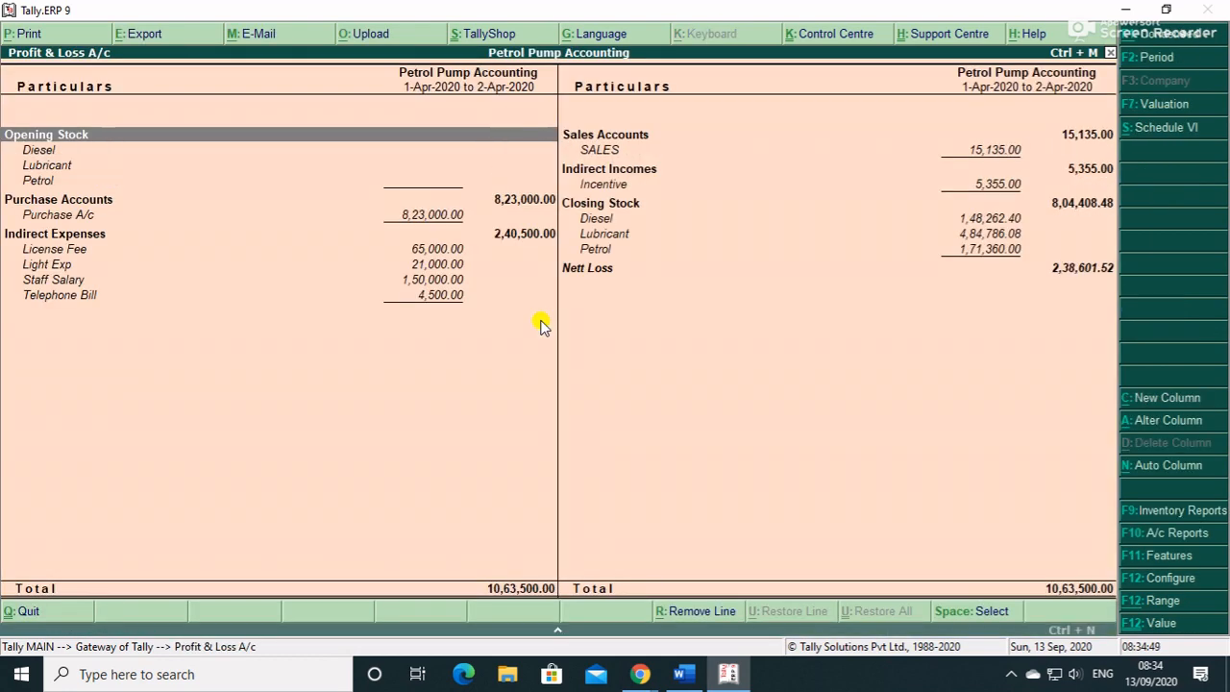
# - Check the Incentive income and Lubricant closing stock lines in the Profit & Loss account
pyautogui.press('Right')
pyautogui.press('Down')
pyautogui.press('Down')
pyautogui.press('Down')
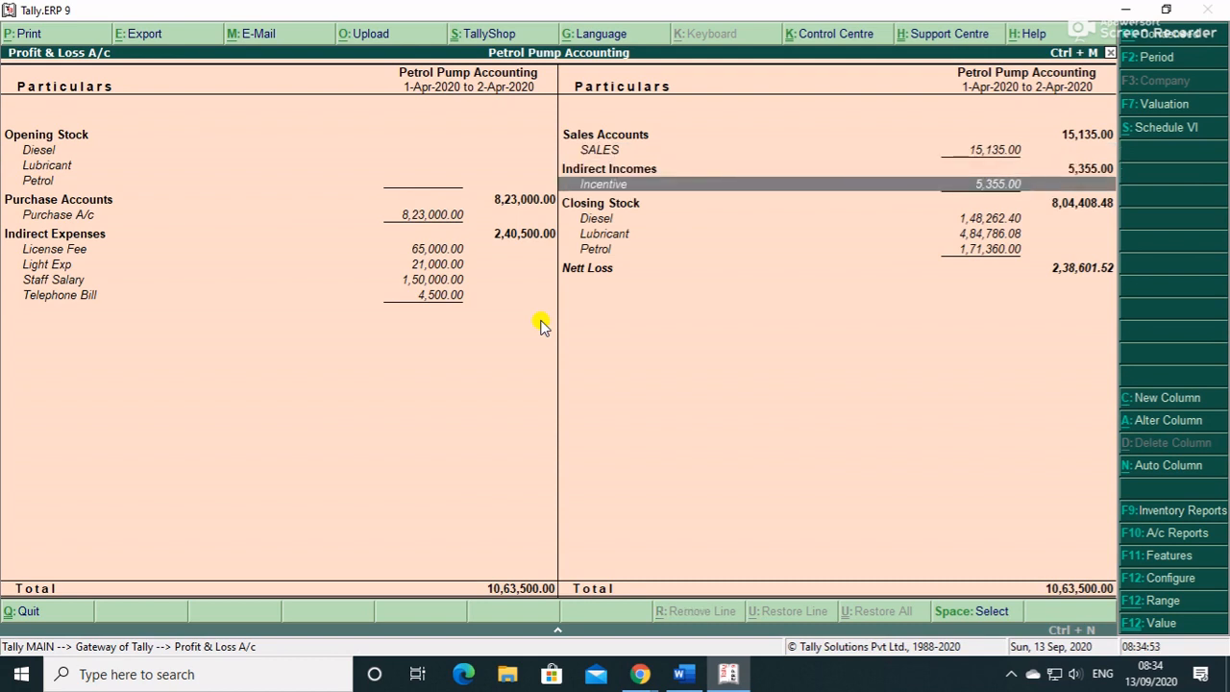
pyautogui.press('Down')
pyautogui.press('Up')
pyautogui.press('Down')
pyautogui.press('Down')
pyautogui.press('Down')
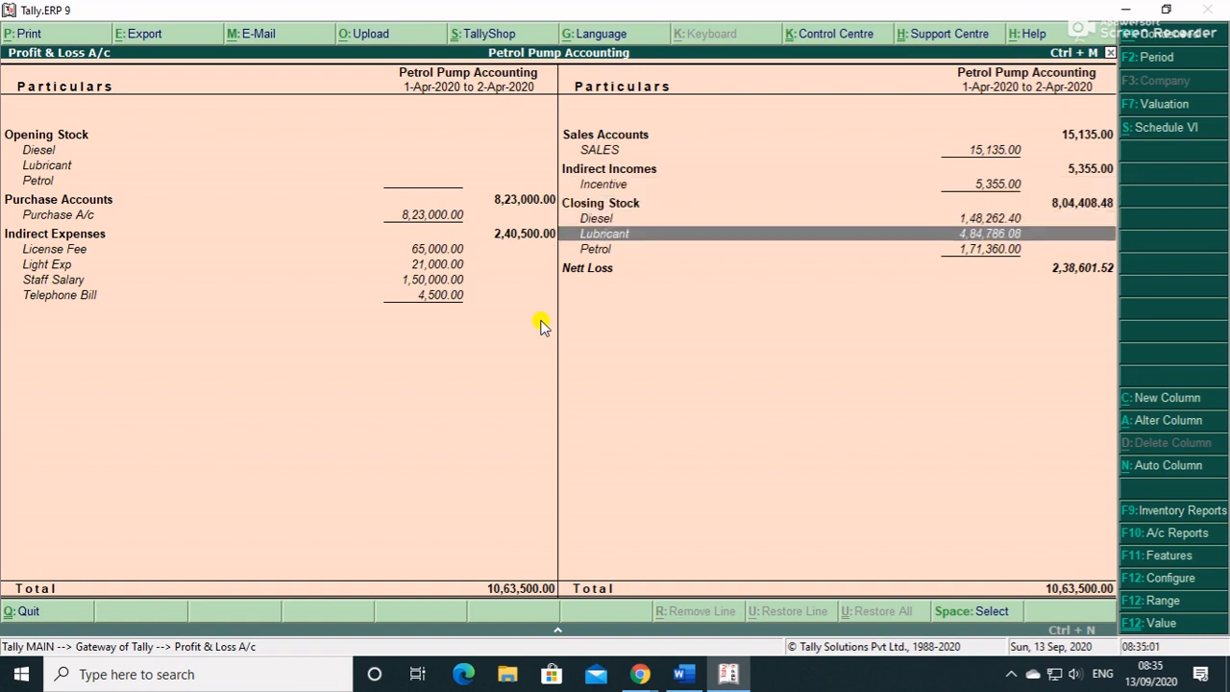
pyautogui.press('Escape')
# - Check the closing stock and Cash-in-Hand lines under Current Assets in the Balance Sheet
pyautogui.press('Up')
pyautogui.press('Return')
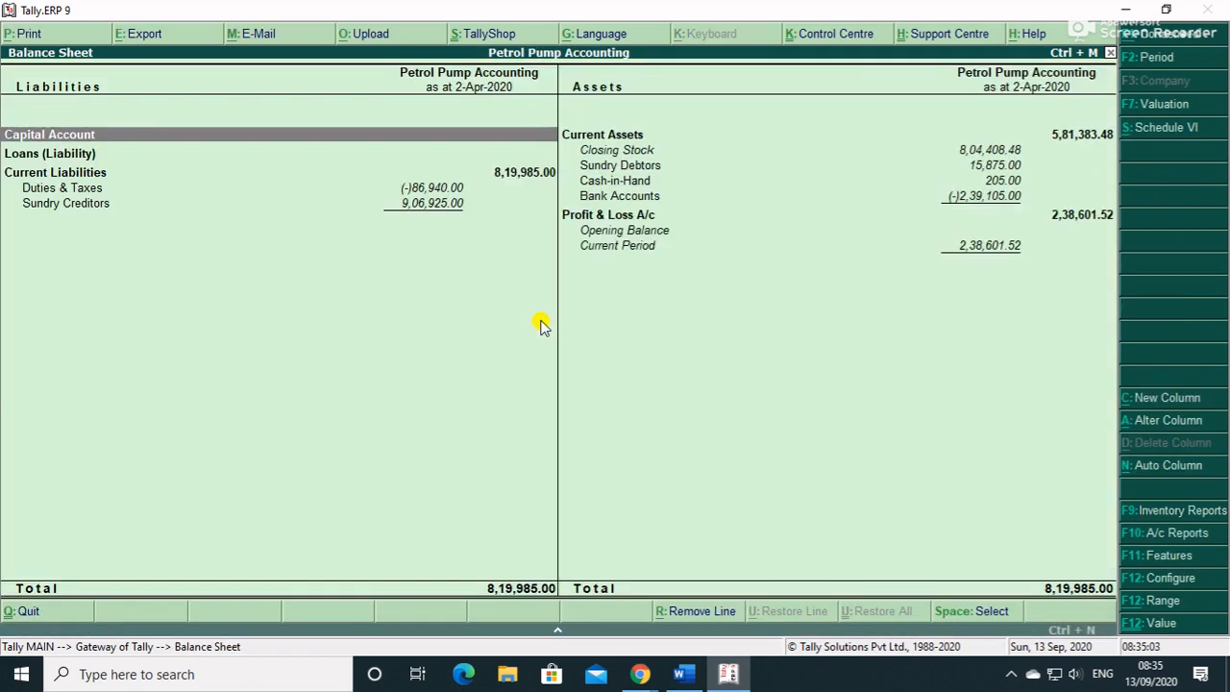
pyautogui.press('Right')
pyautogui.press('Down')
pyautogui.press('Down')
pyautogui.press('Down')
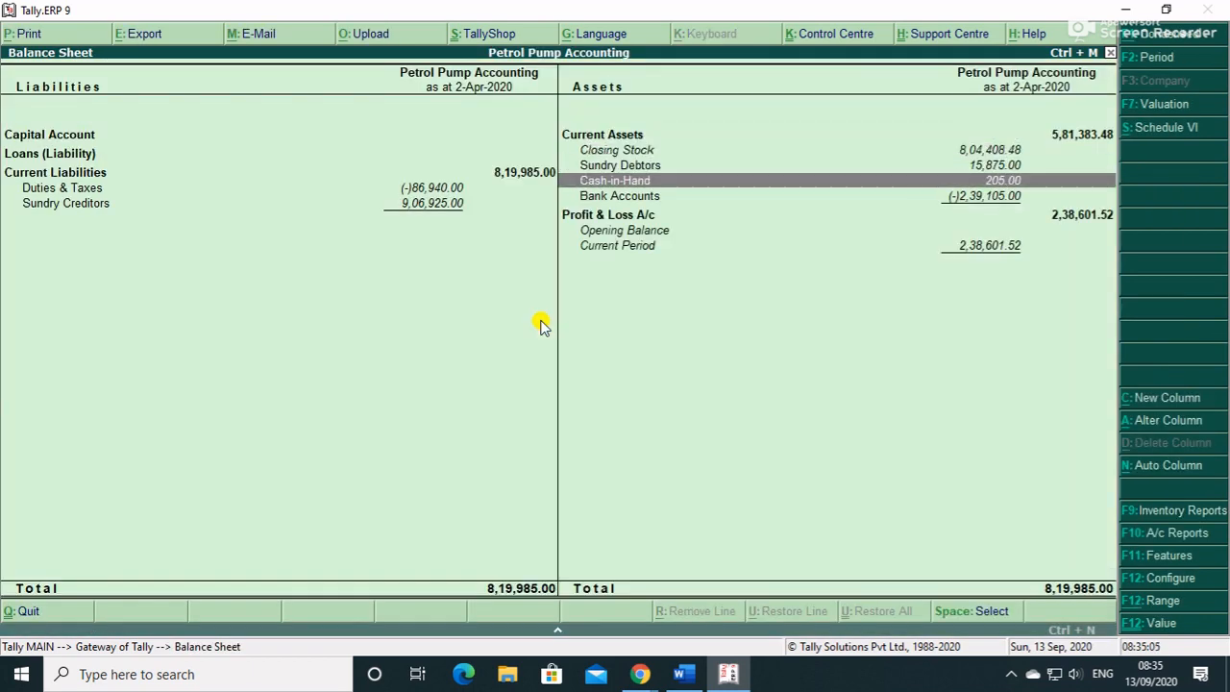
pyautogui.press('Up')
pyautogui.press('Up')
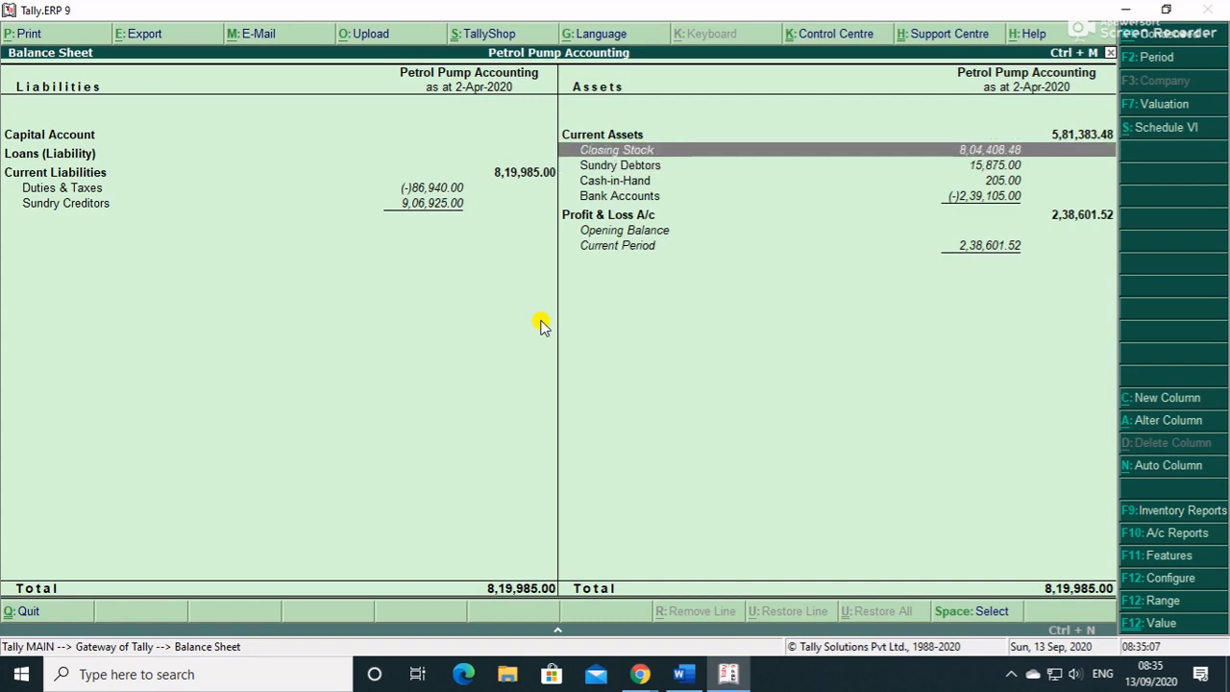
pyautogui.press('Escape')
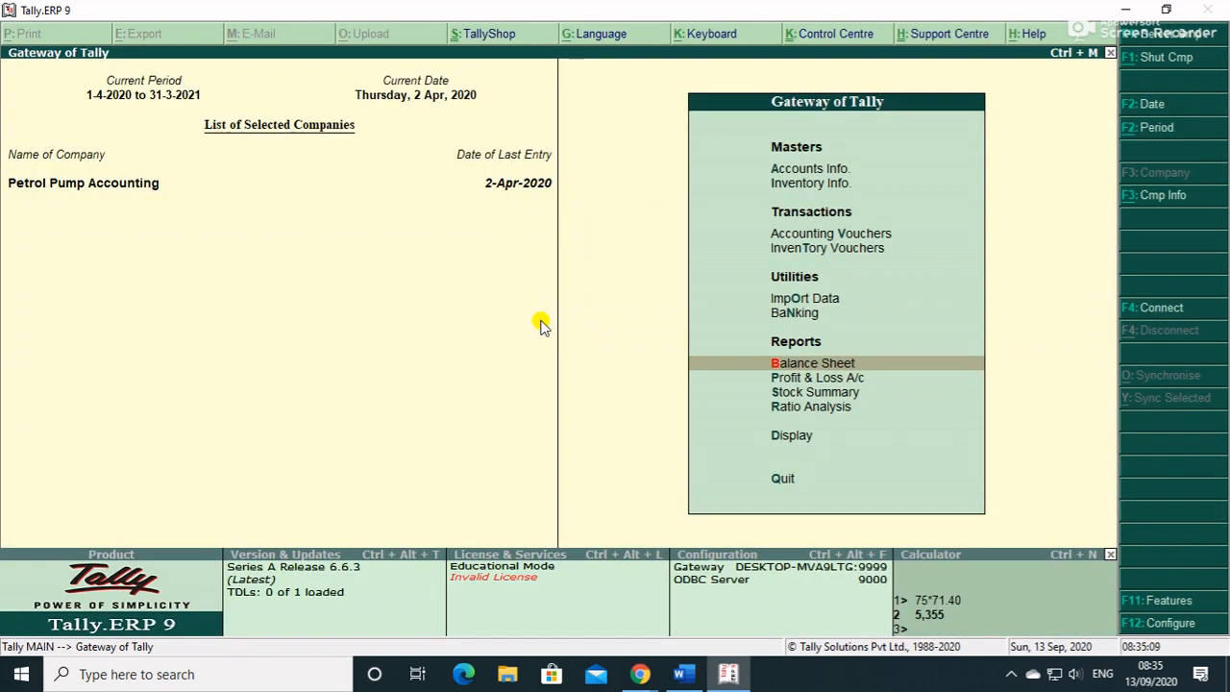